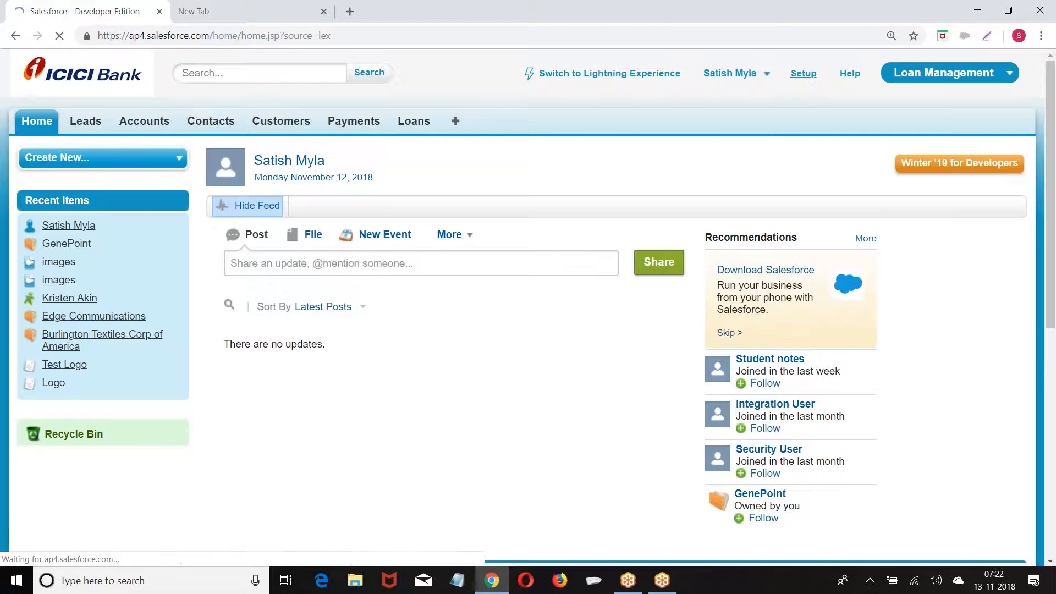
Expand Build > Create in Setup and go to the Custom Objects list
scroll(138, 182, "down", 8)
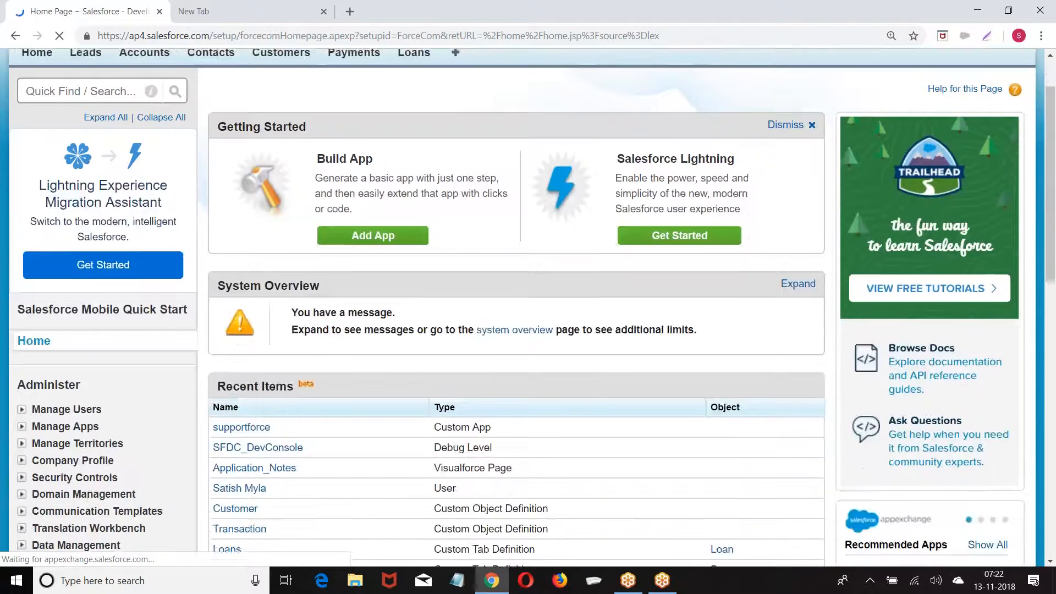
scroll(137, 181, "up", 8)
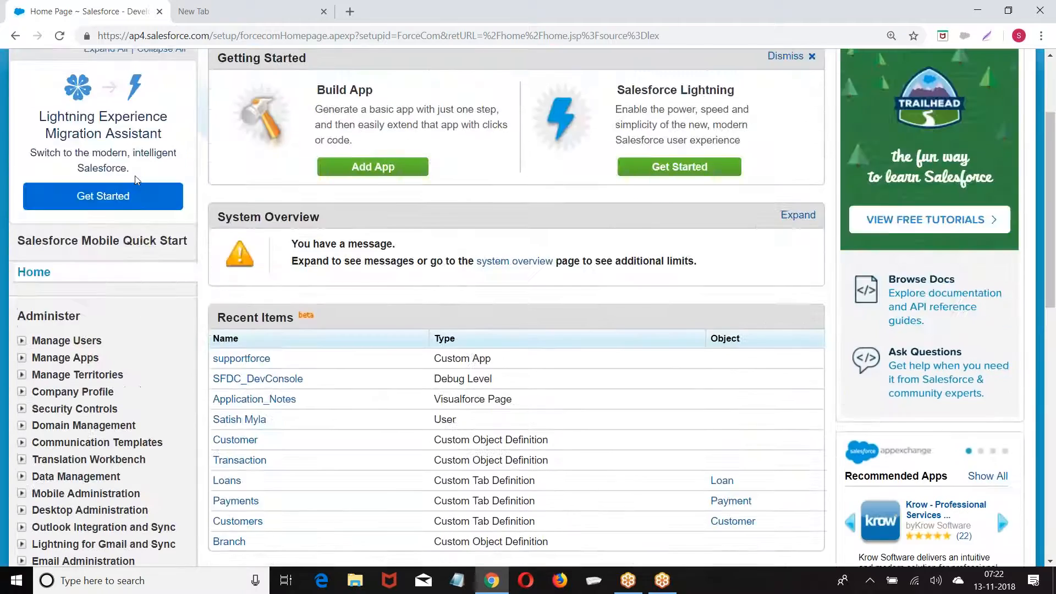
scroll(110, 187, "down", 5)
scroll(99, 189, "down", 6)
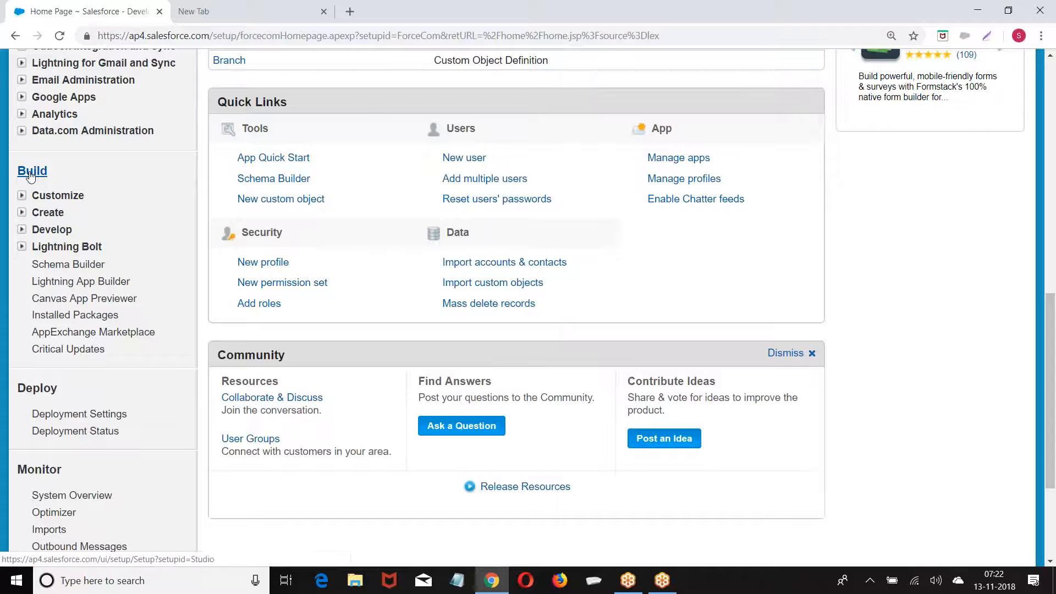
left_click(22, 214)
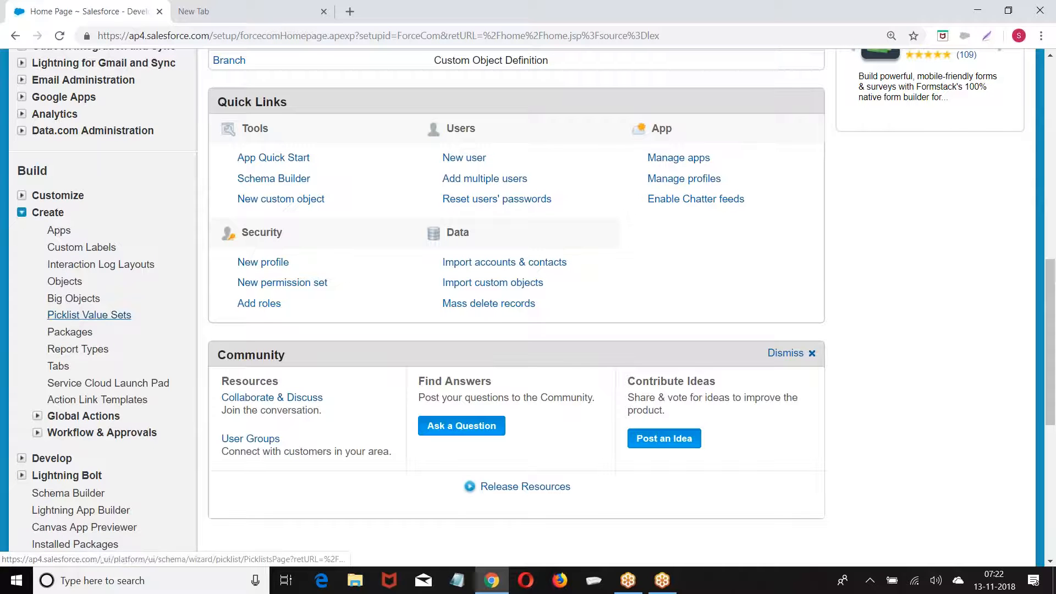
left_click(64, 283)
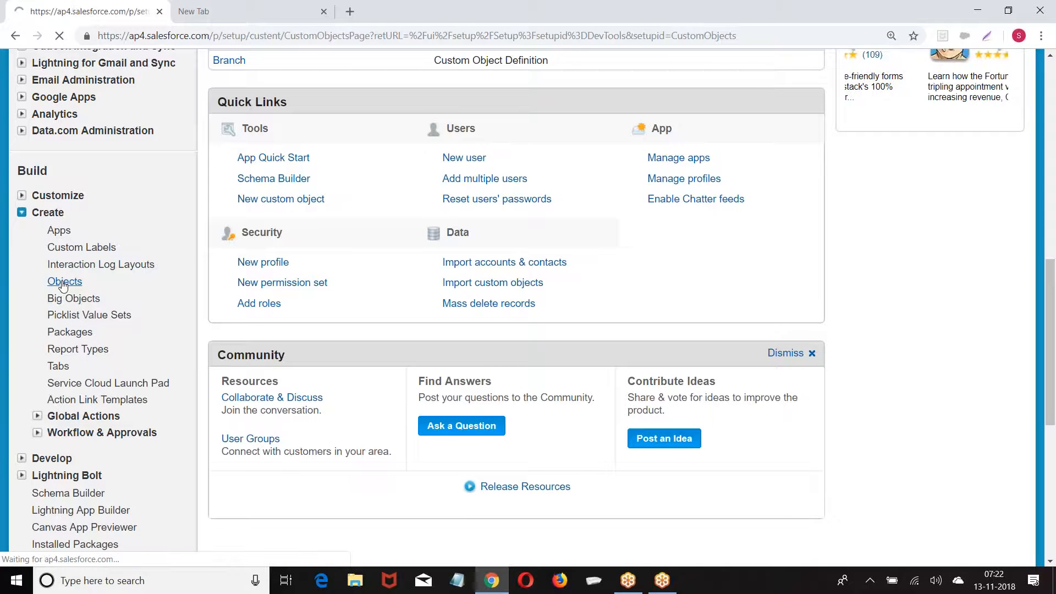
Open the Customer object and scroll to its empty Custom Fields & Relationships section
scroll(271, 223, "down", 3)
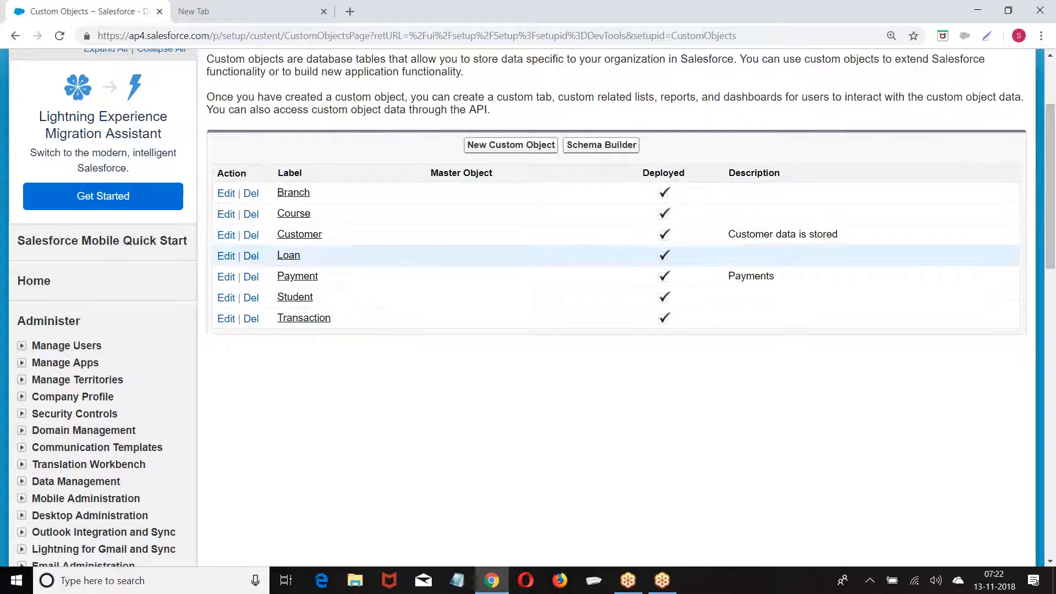
left_click(298, 234)
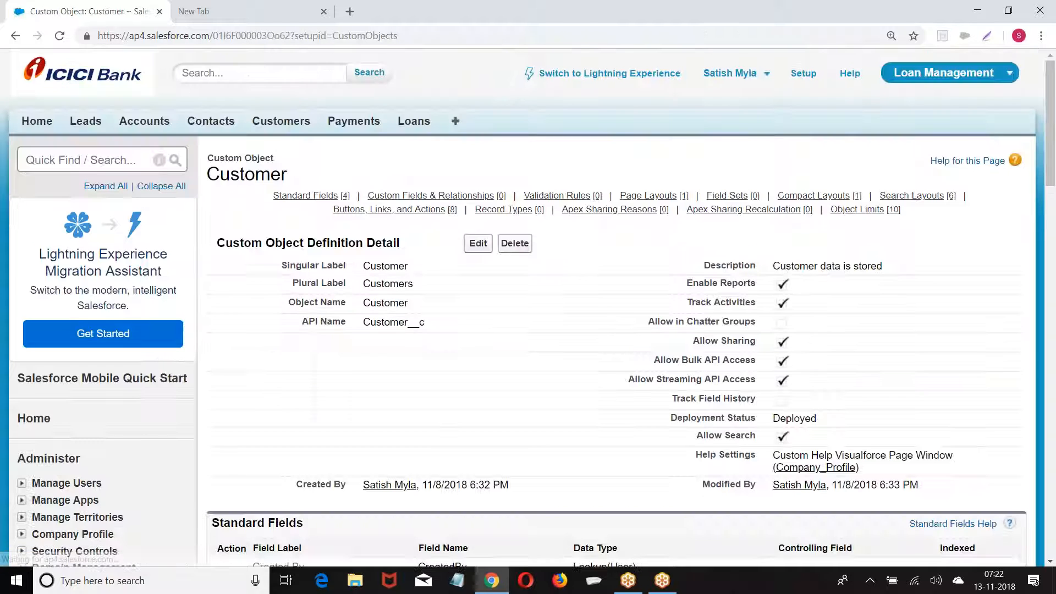
scroll(424, 229, "down", 5)
scroll(424, 229, "down", 4)
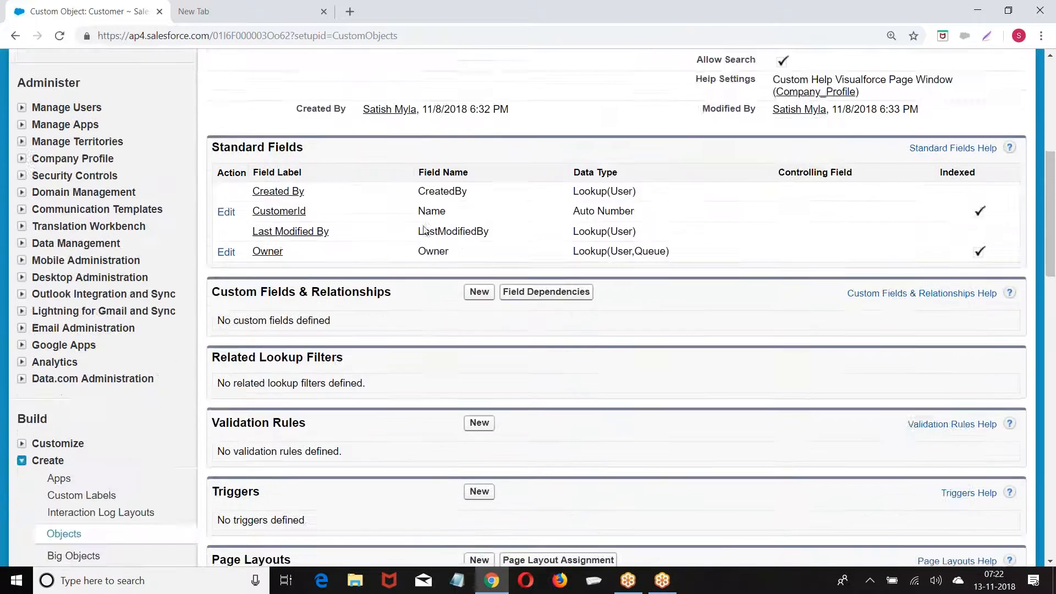
left_click_drag(213, 187, 407, 187)
Start a new Customer custom field and pick Currency from the data type list
left_click(478, 187)
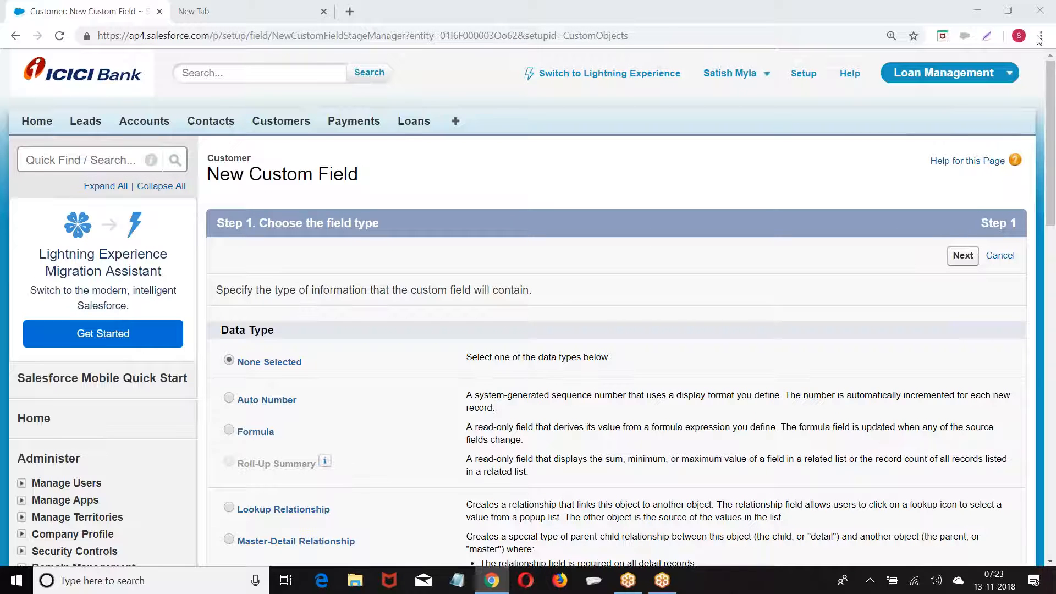
scroll(354, 236, "down", 6)
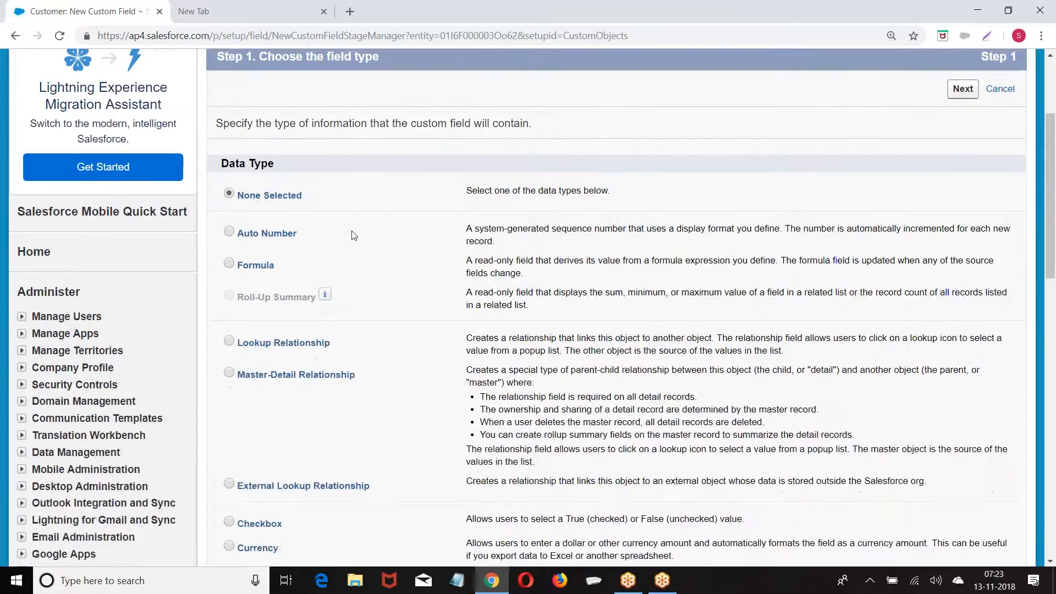
scroll(353, 236, "down", 2)
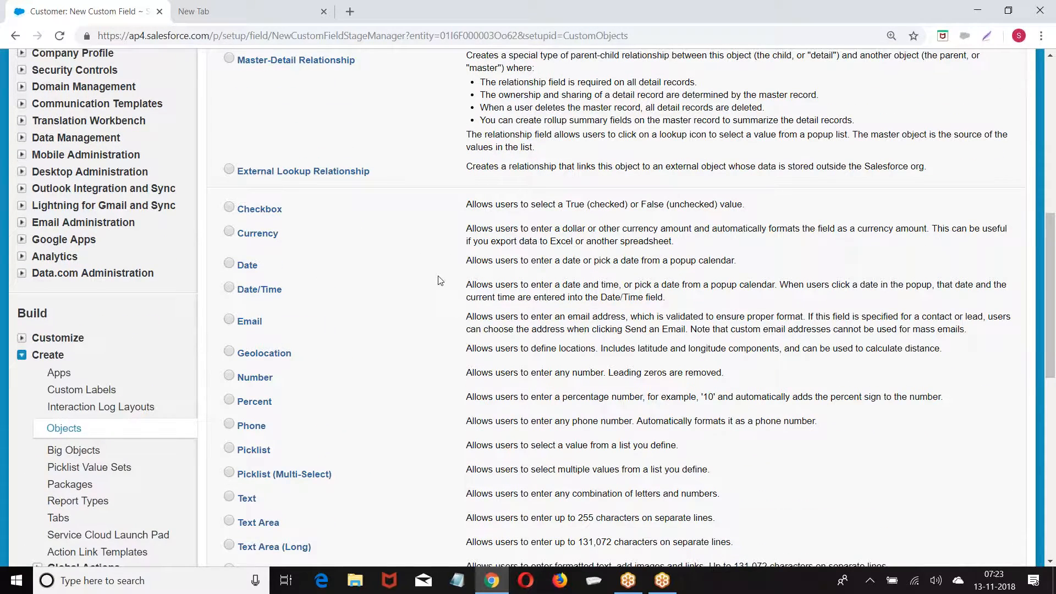
key("ctrl+plus")
key("ctrl+plus")
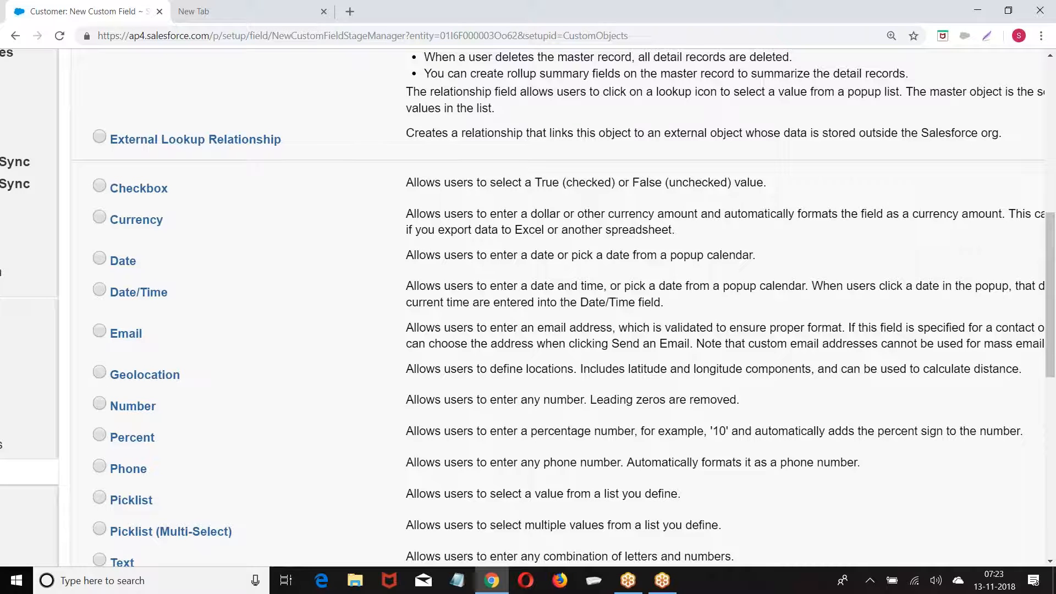
key("ctrl+minus")
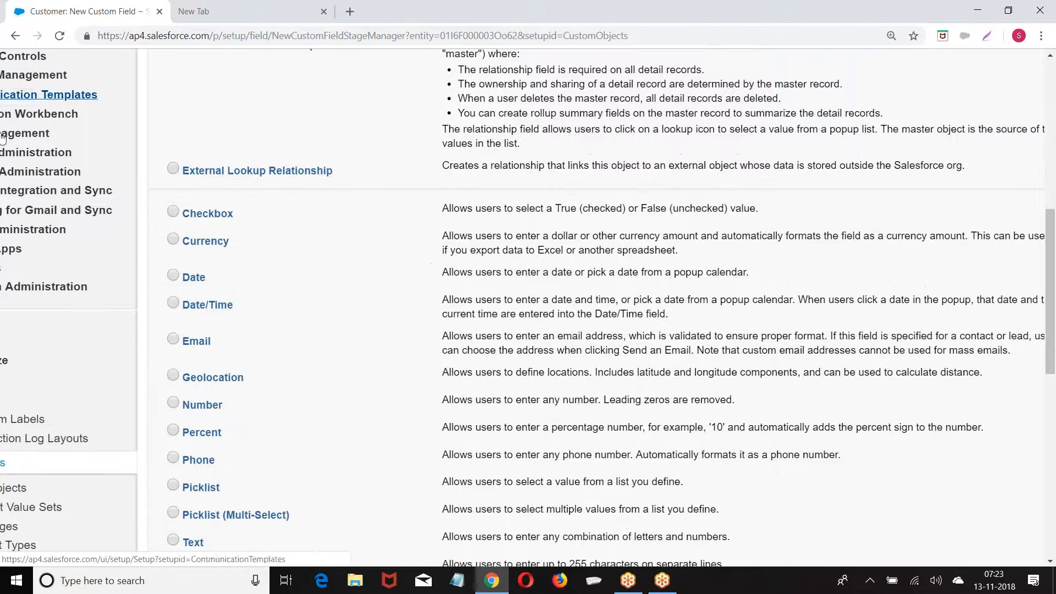
left_click(173, 239)
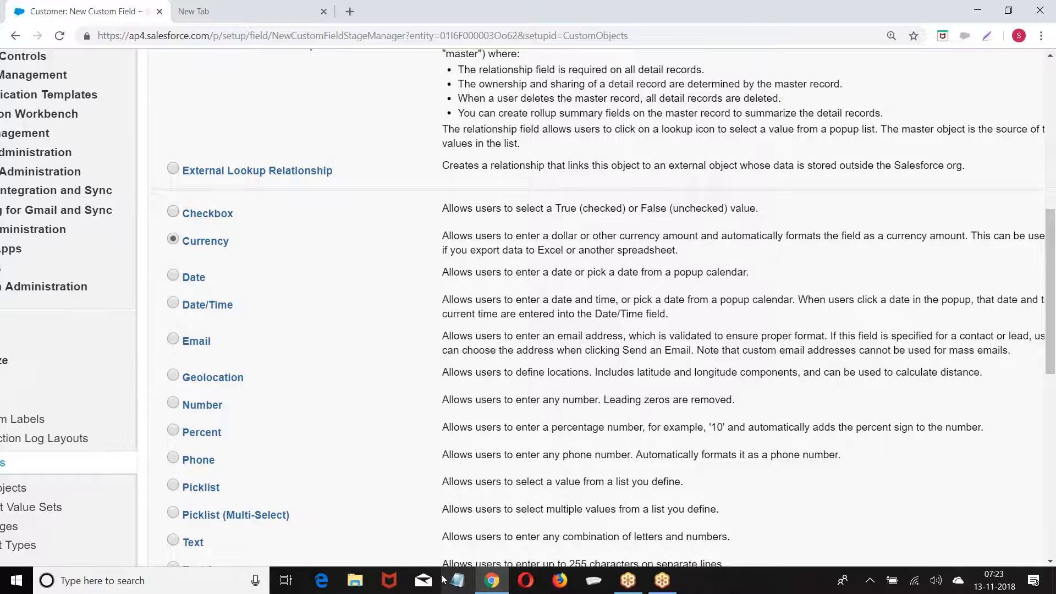
In Notepad, write '18 Digits', 'Lenght of Integer part+ Decimal', and examples 10000.23 and 5+2==7
left_click(458, 581)
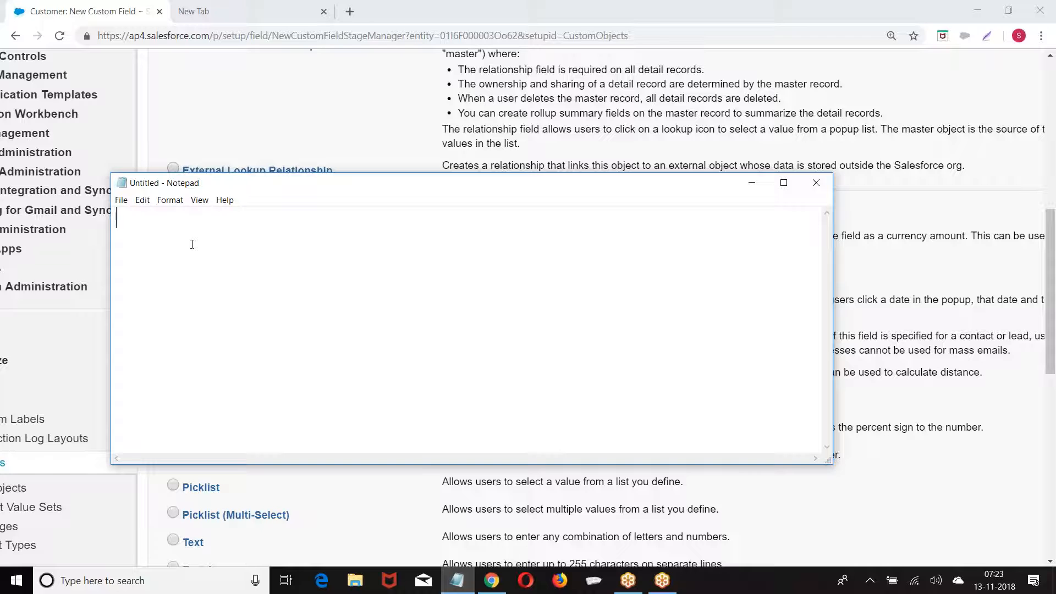
type("18 Digits")
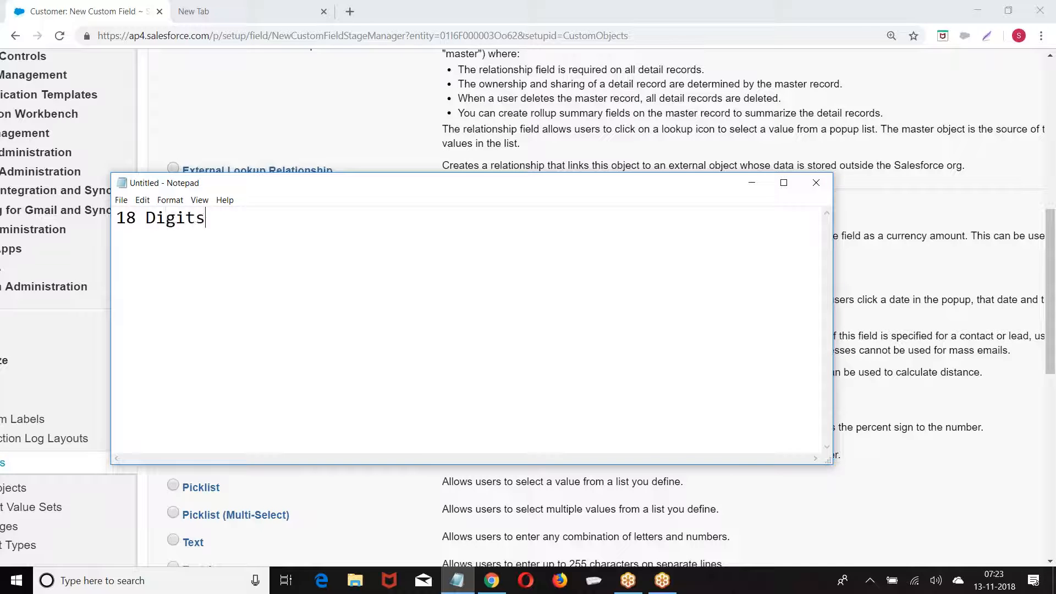
key("Return")
type("Lenght+")
key("BackSpace")
type("of In")
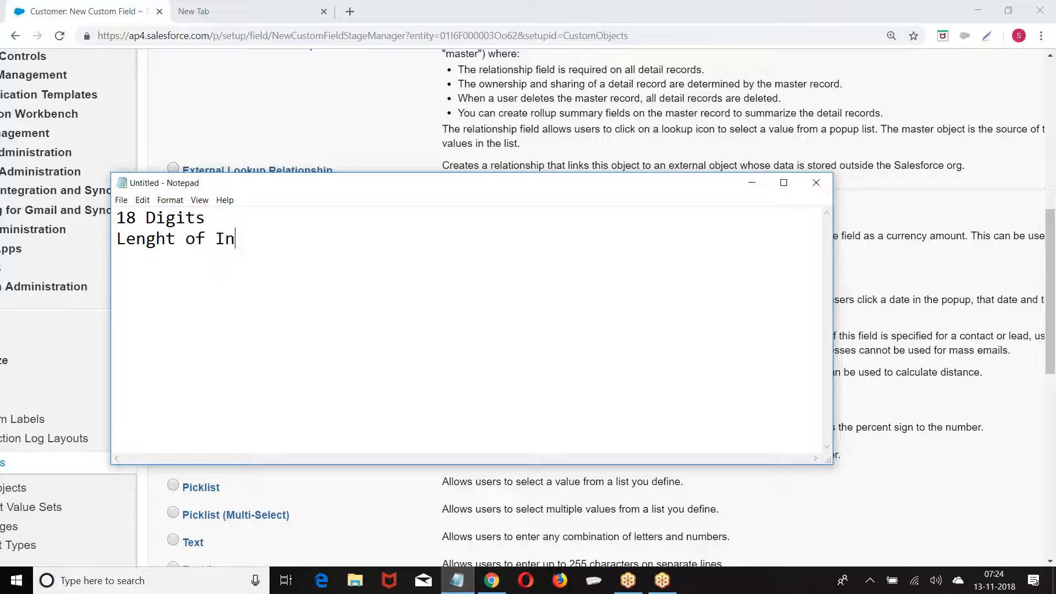
type("teger part")
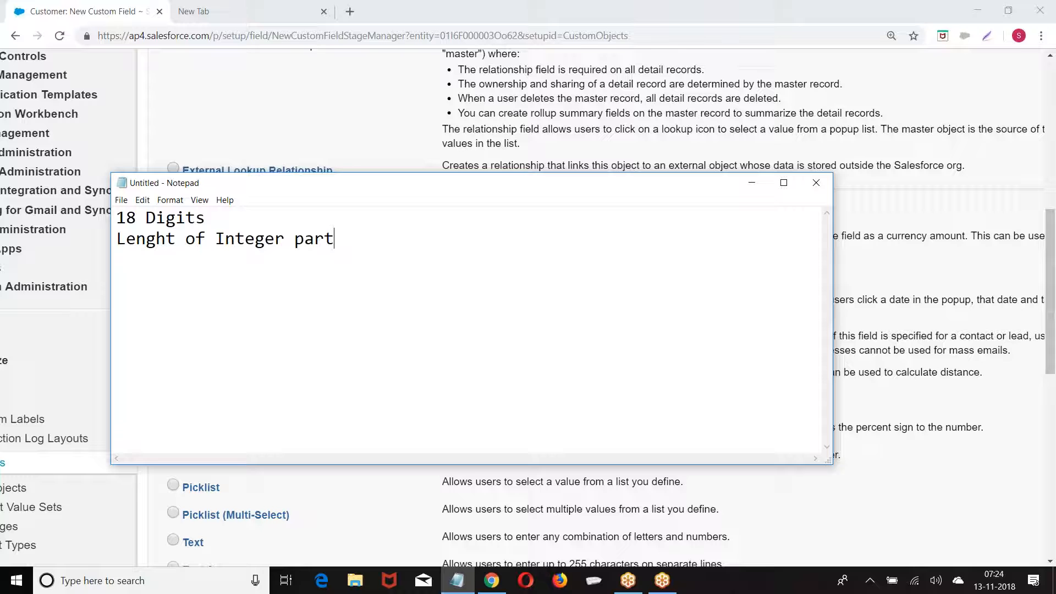
type("+ Decimal")
key("Return")
key("Return")
type("10000")
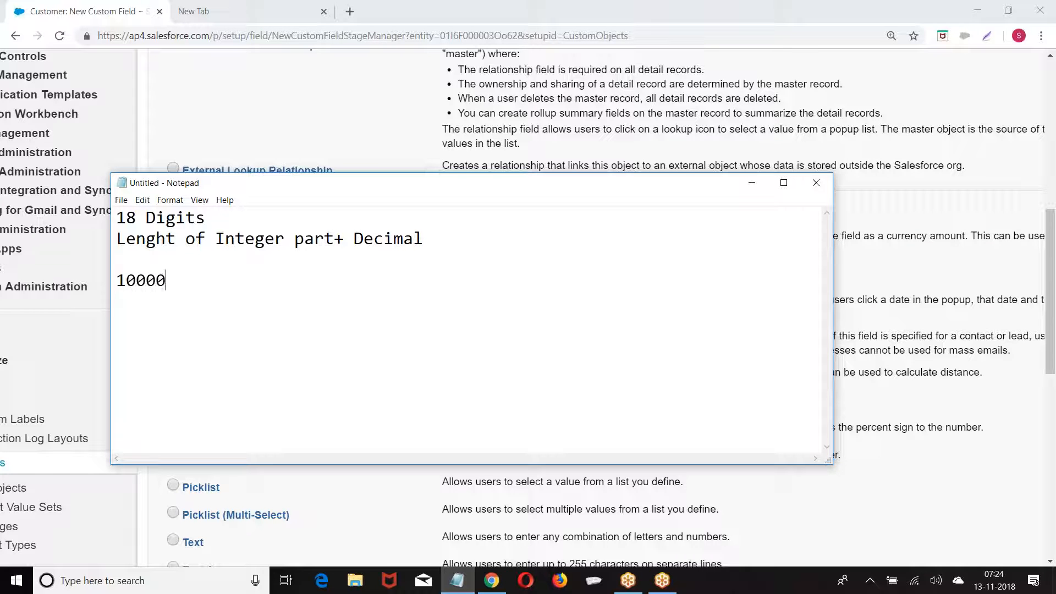
type(".23")
key("Return")
type("5+2==7")
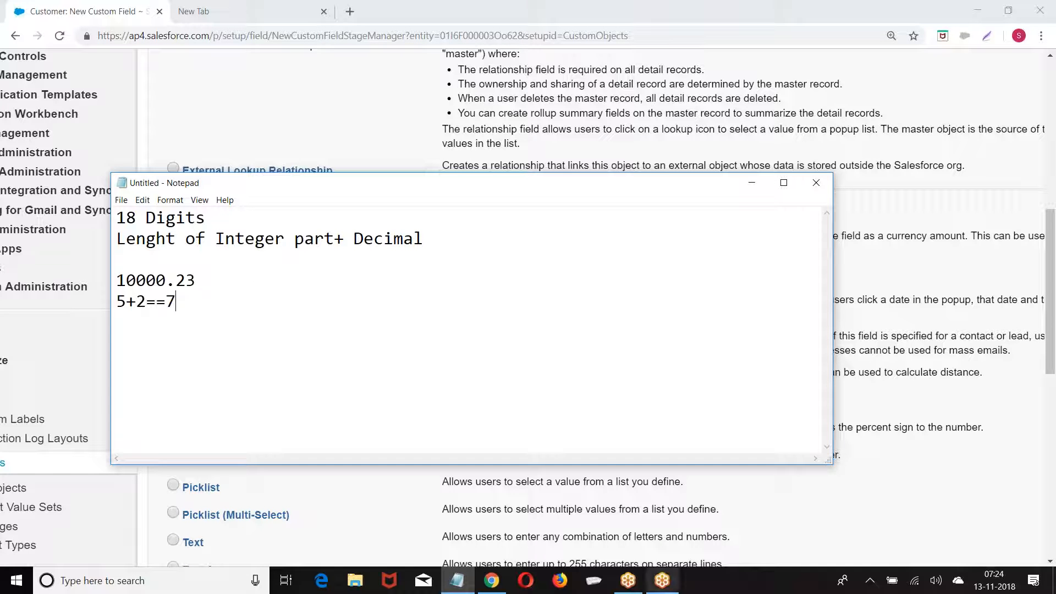
left_click(628, 581)
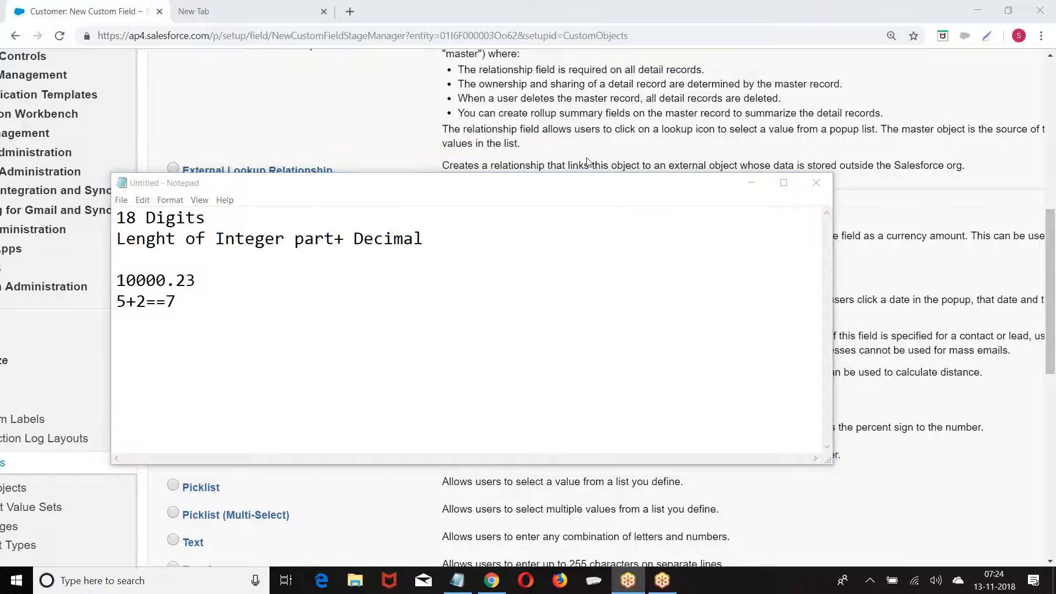
Browse This PC to the Class_Room_Videos folder on the TRAININGS (F:) drive
left_click(356, 580)
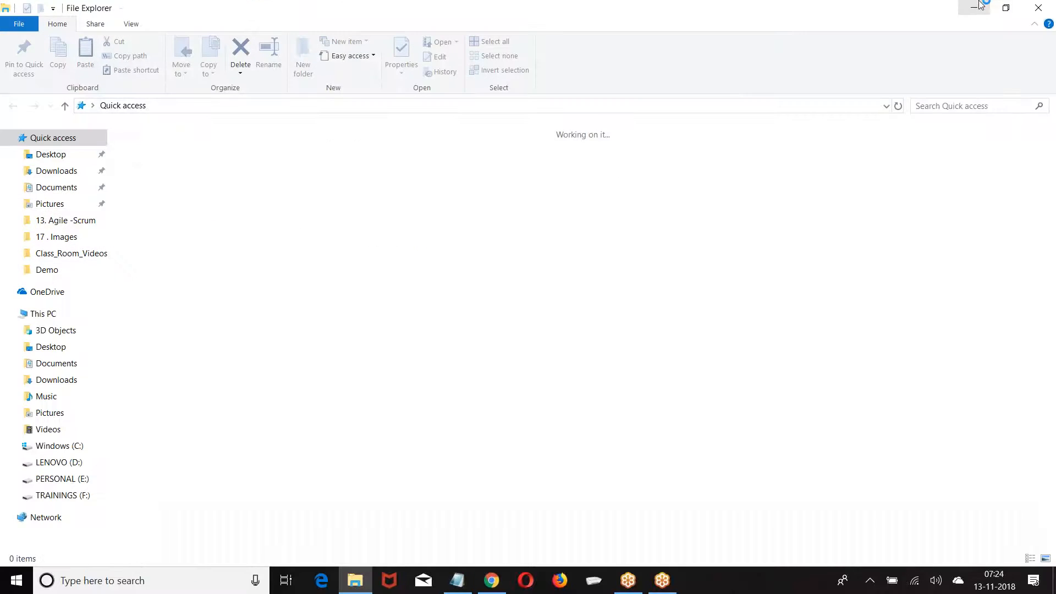
left_click(1052, 7)
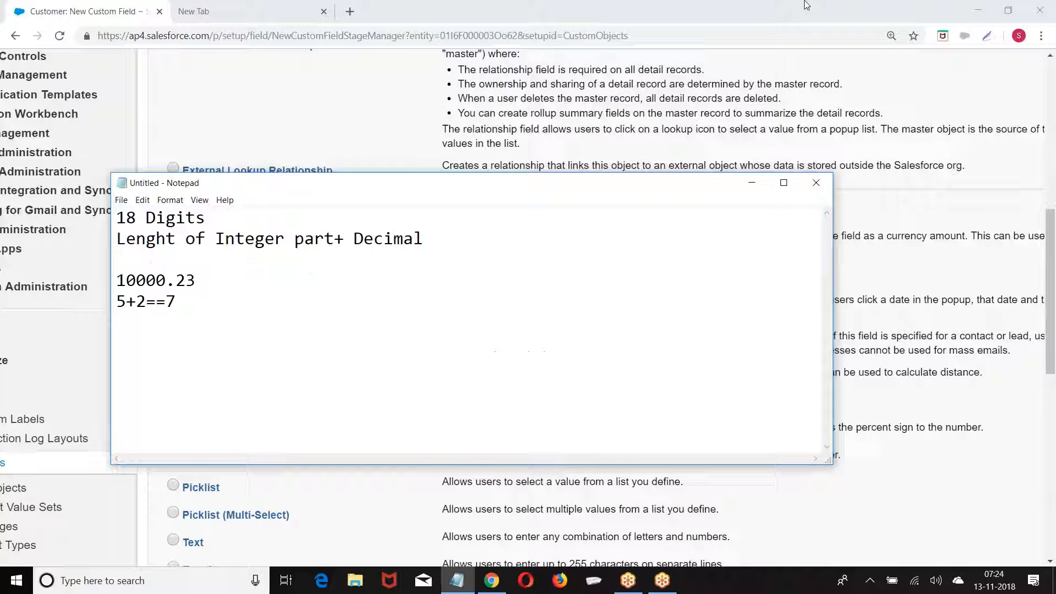
left_click(976, 8)
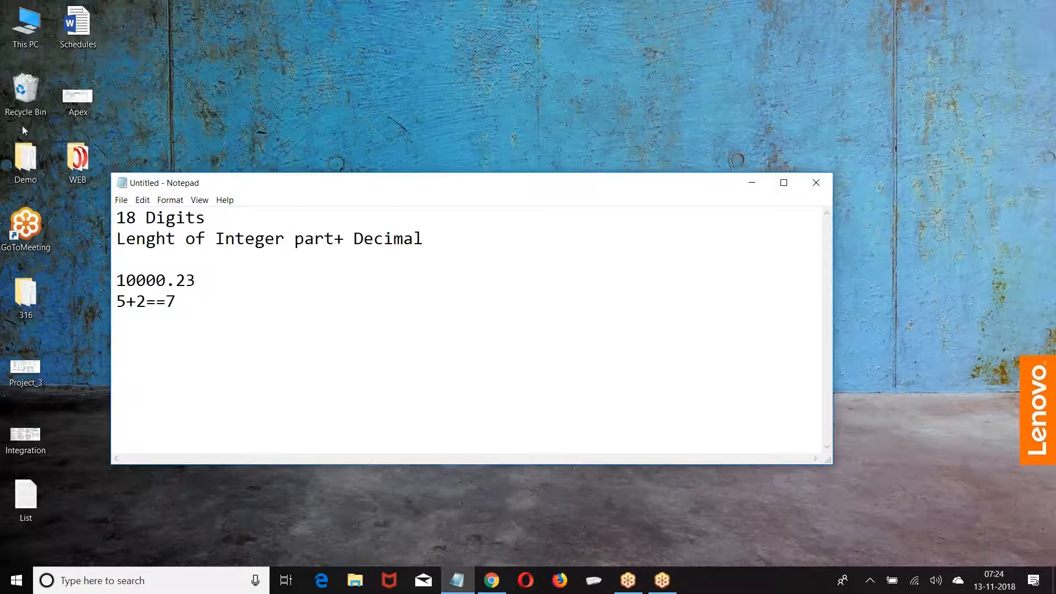
left_click(25, 43)
double_click(25, 43)
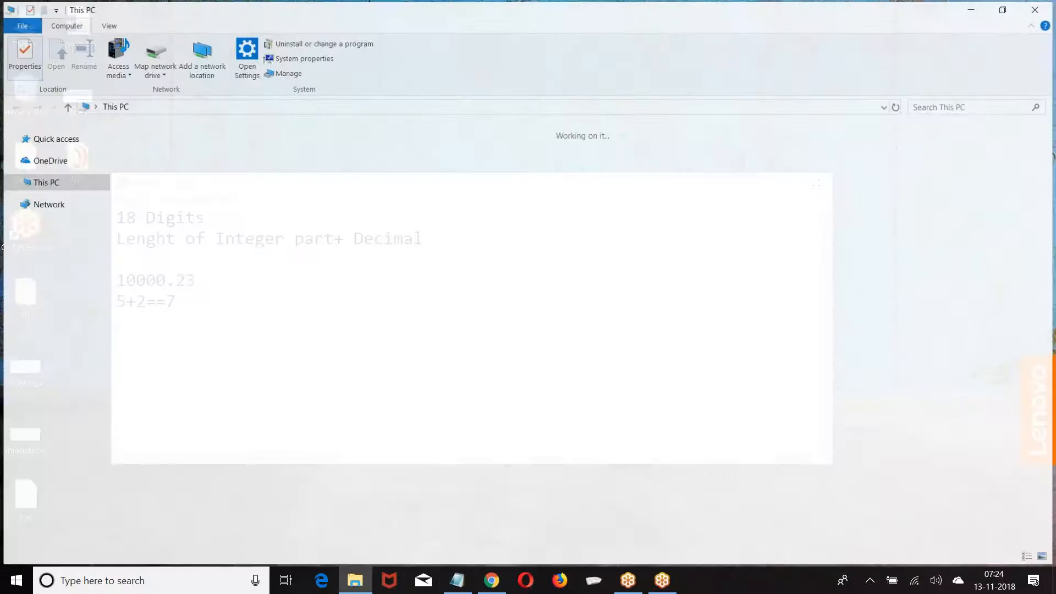
double_click(785, 263)
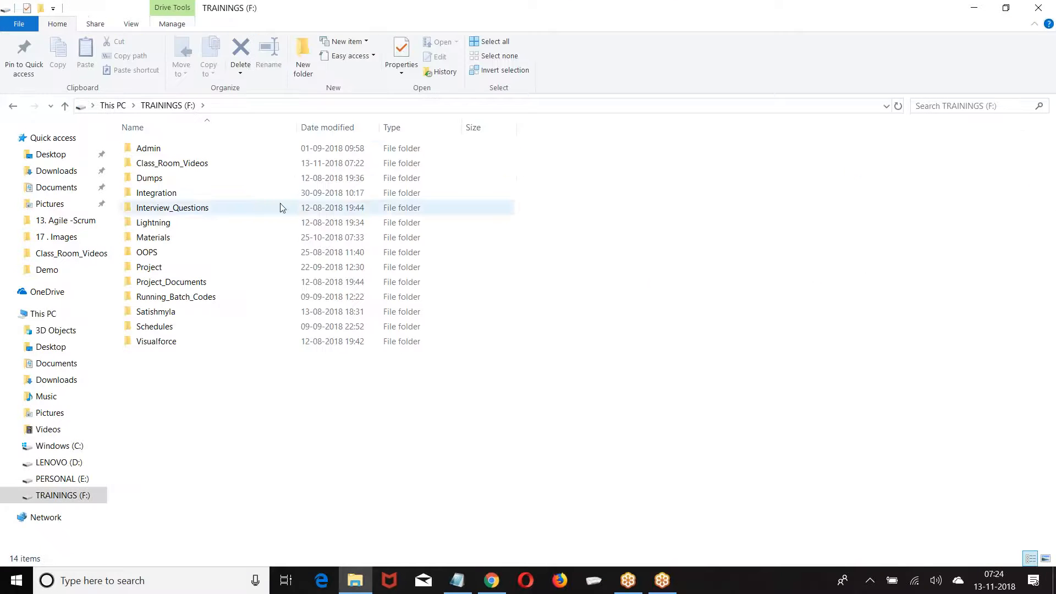
double_click(208, 163)
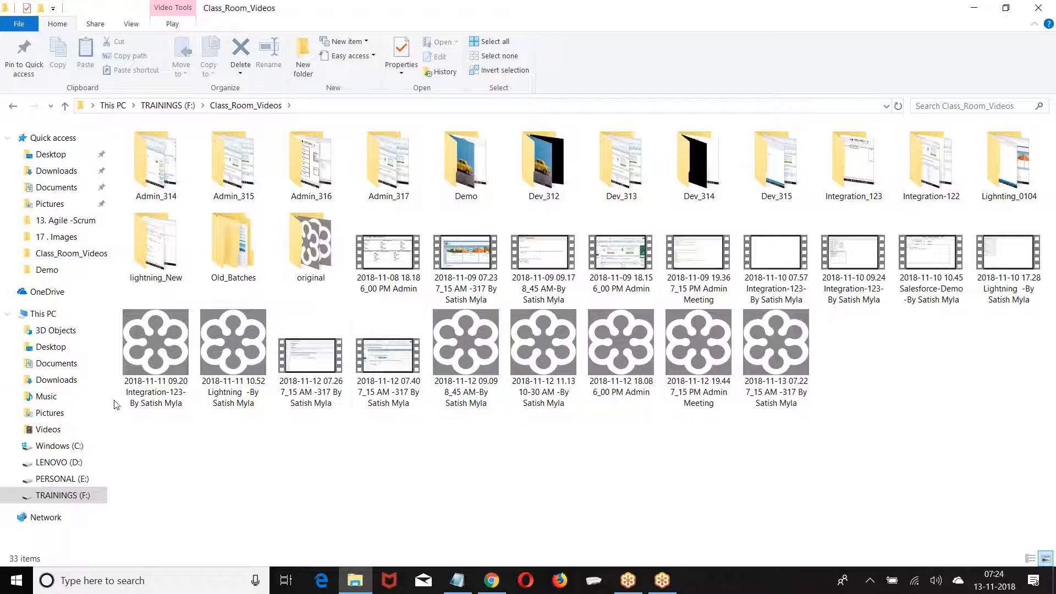
Convert the 2018-11-11 09.20 recording to MP4, then minimize Recording Manager and Explorer
right_click(159, 363)
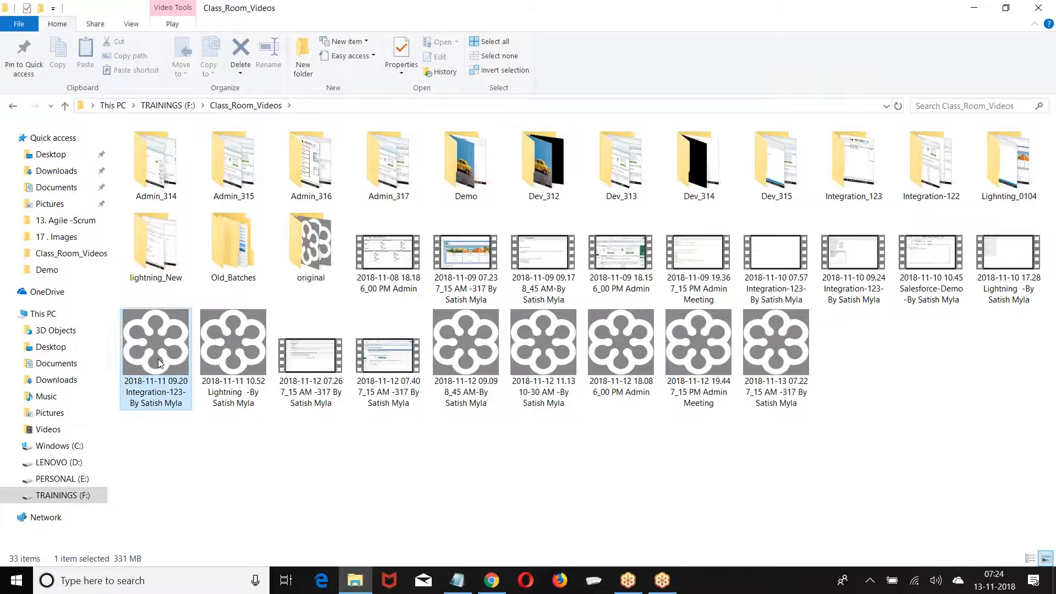
left_click(50, 119)
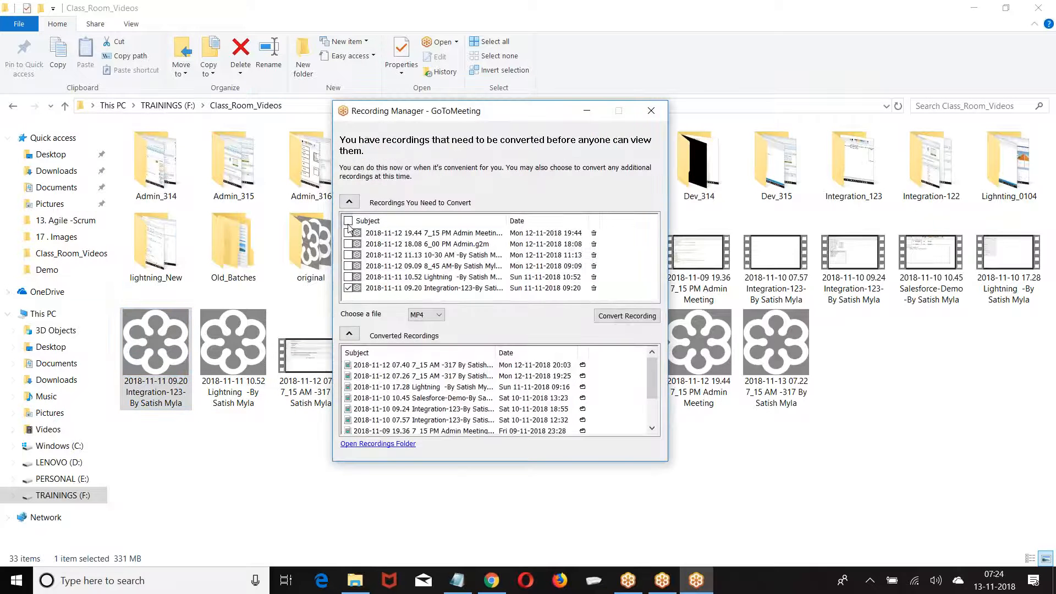
left_click(617, 315)
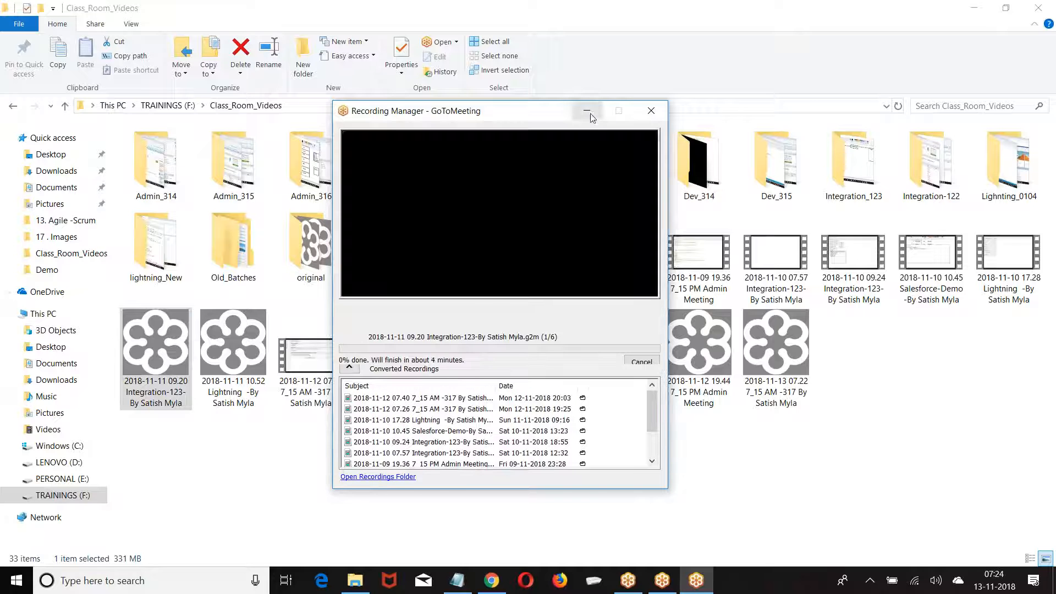
left_click(587, 111)
left_click(974, 9)
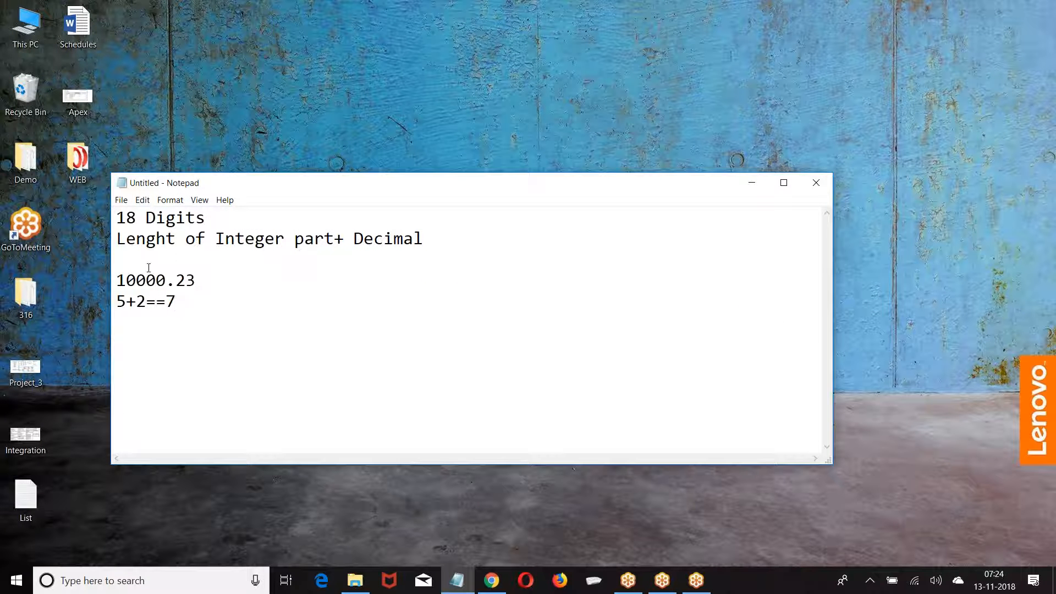
Highlight the '18 Digits' note, then return to the Salesforce field-type page
left_click_drag(117, 215, 215, 216)
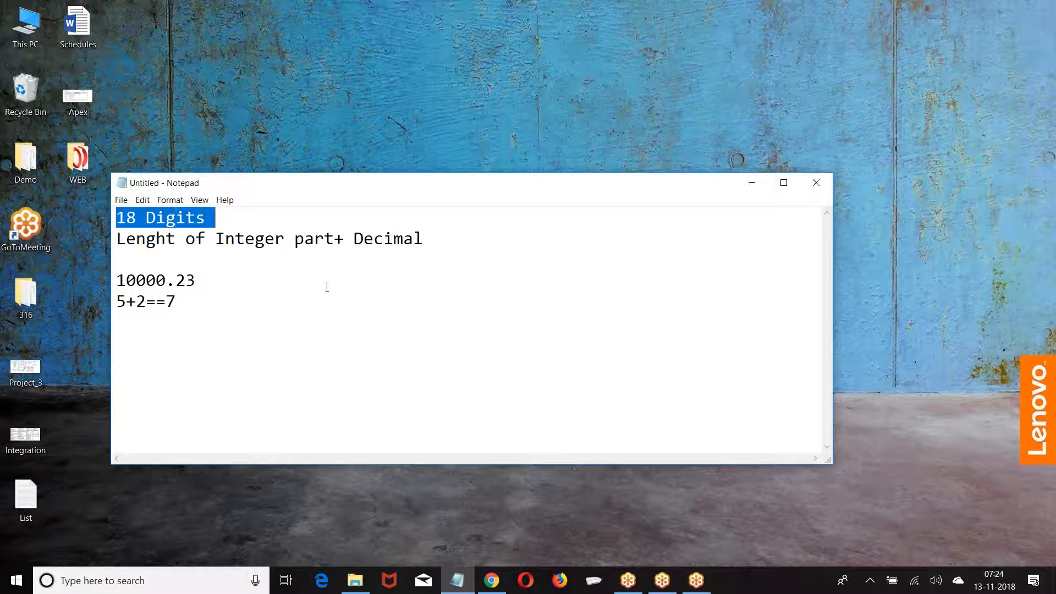
left_click(272, 291)
left_click(491, 580)
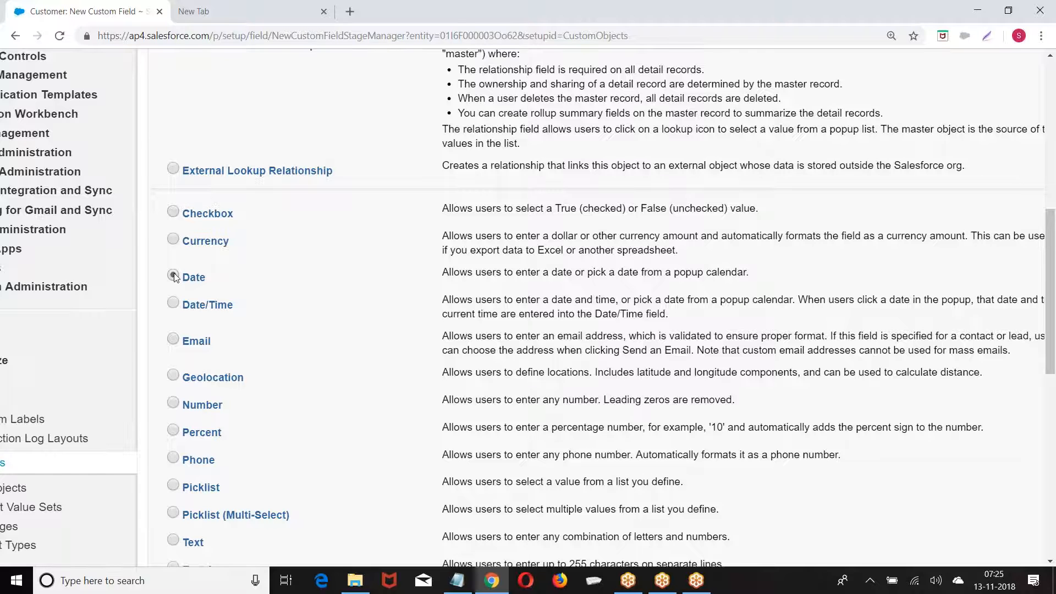
Change the new Customer field's data type from Currency to Date
left_click(173, 276)
scroll(175, 278, "down", 1)
scroll(175, 288, "down", 1)
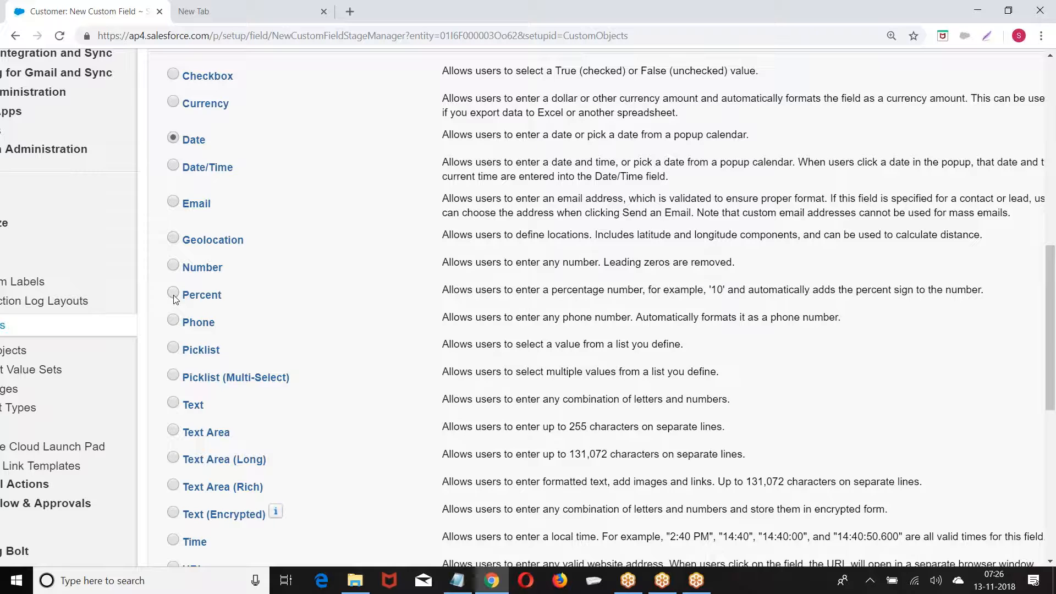
scroll(174, 298, "down", 3)
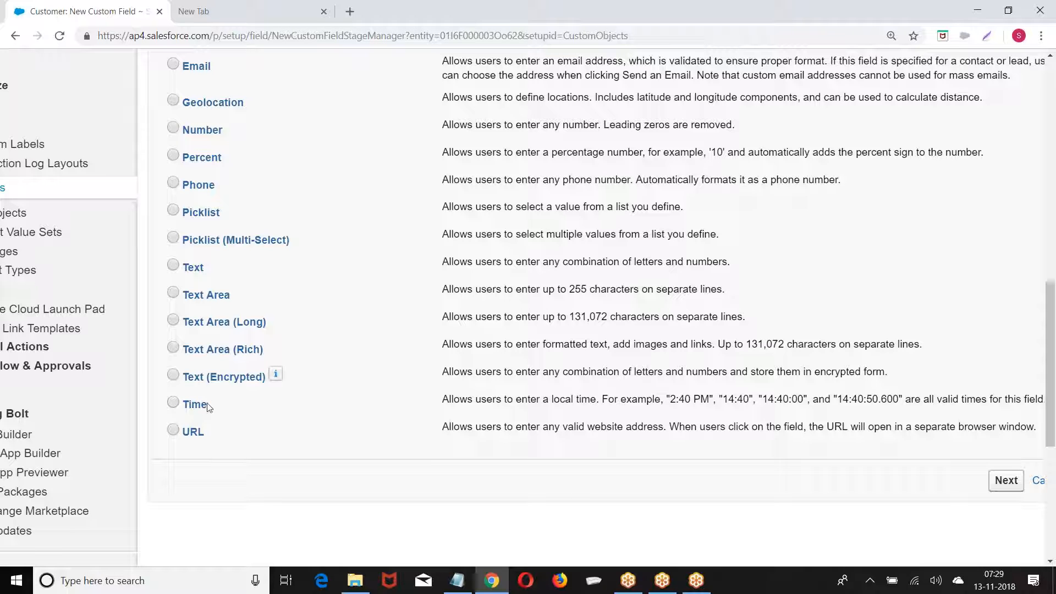
scroll(184, 396, "down", 1)
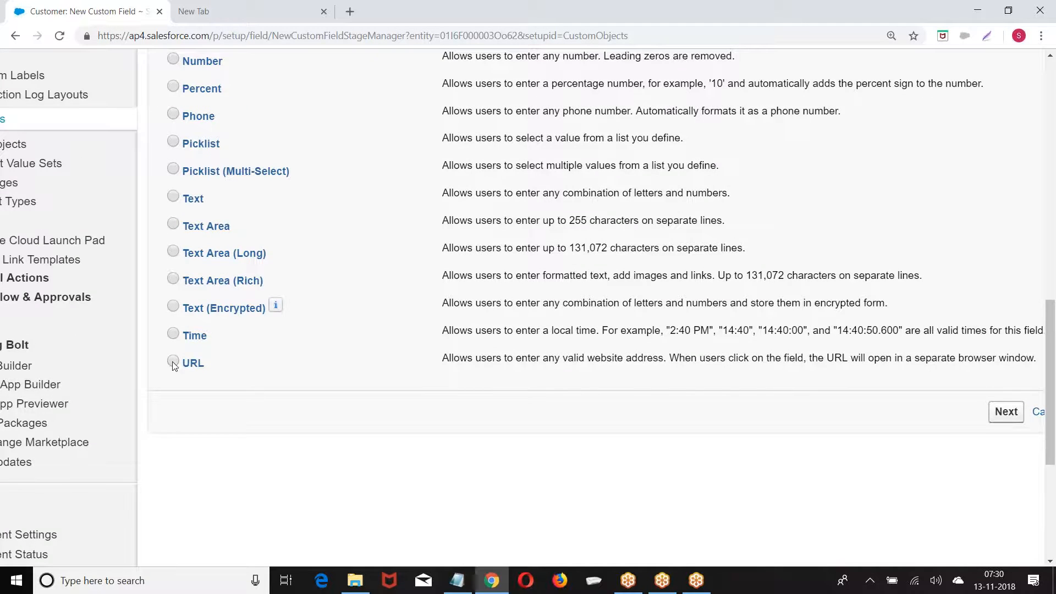
scroll(172, 364, "up", 5)
scroll(172, 365, "up", 3)
scroll(173, 364, "down", 5)
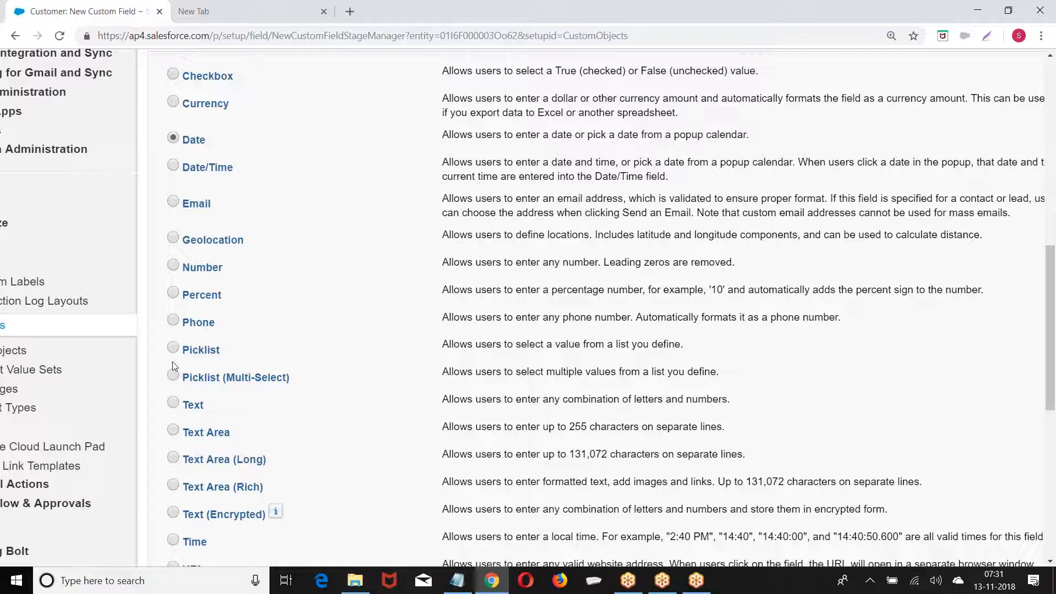
scroll(173, 361, "up", 10)
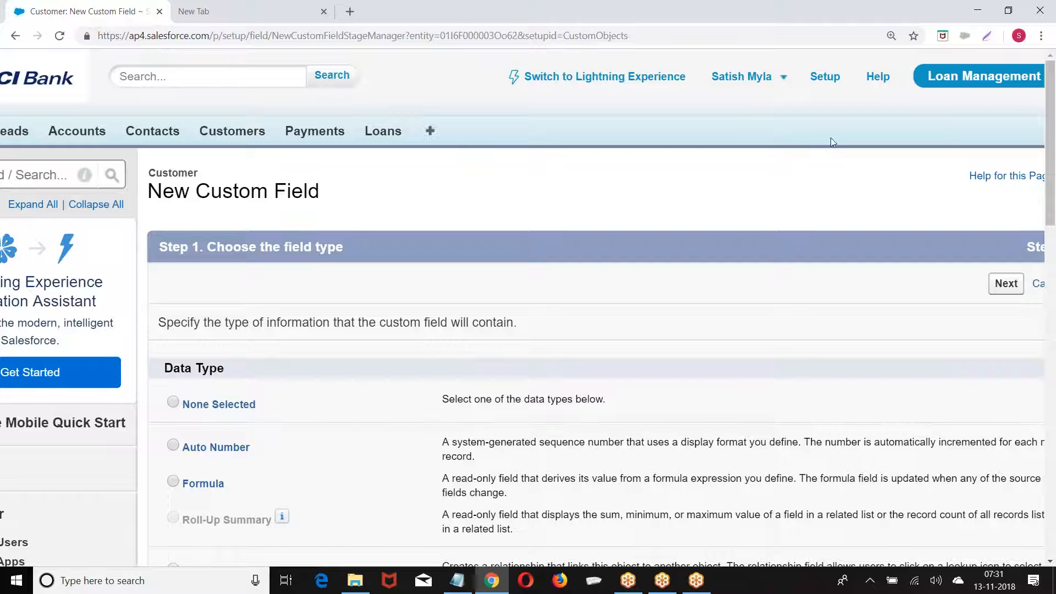
Leave the wizard and reopen the Customer object through Setup > Build > Create > Objects
left_click(825, 78)
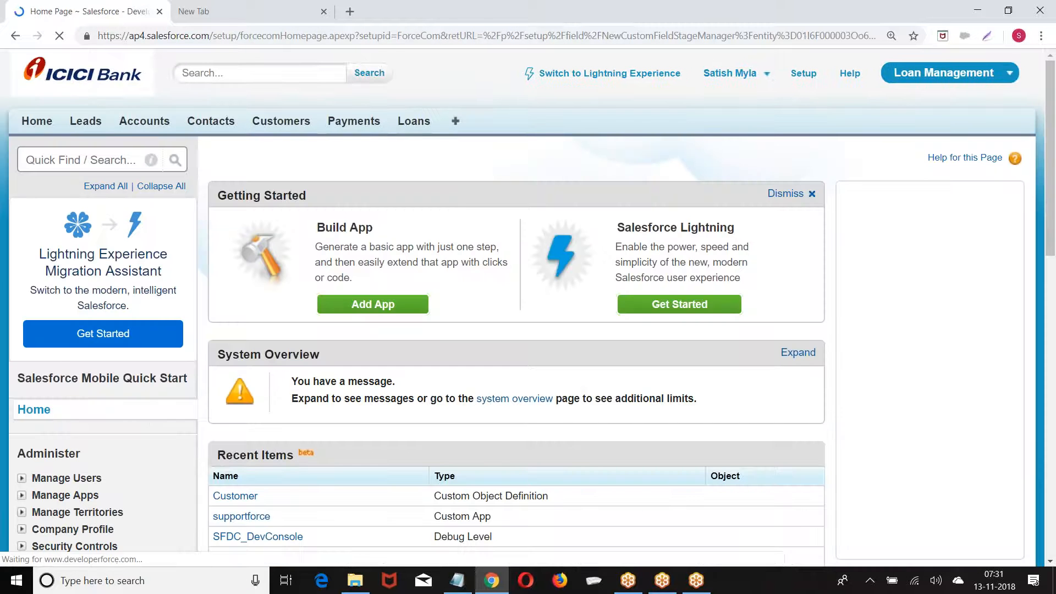
scroll(194, 160, "down", 10)
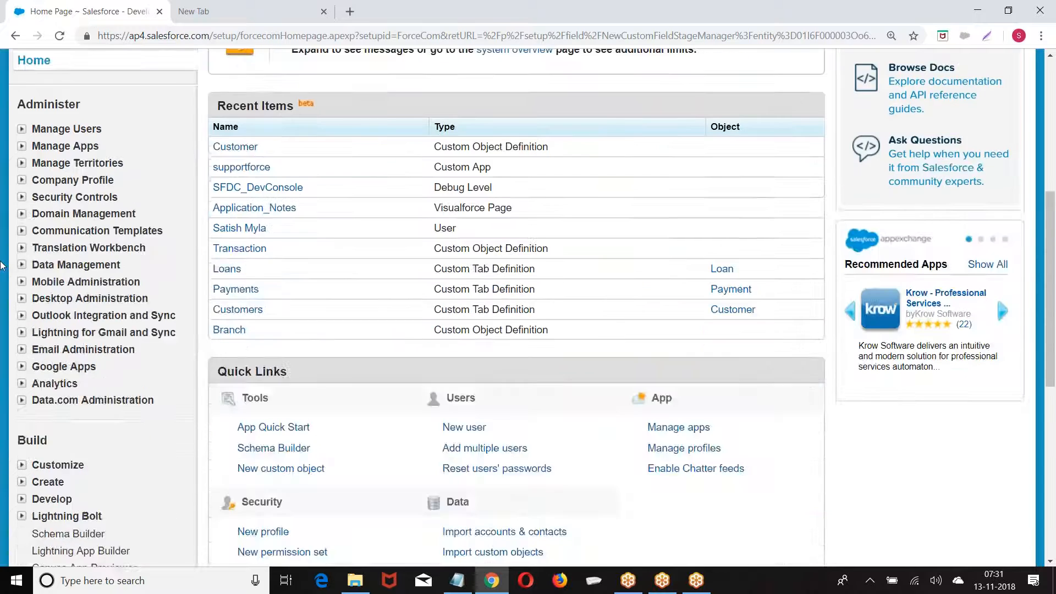
scroll(24, 217, "down", 1)
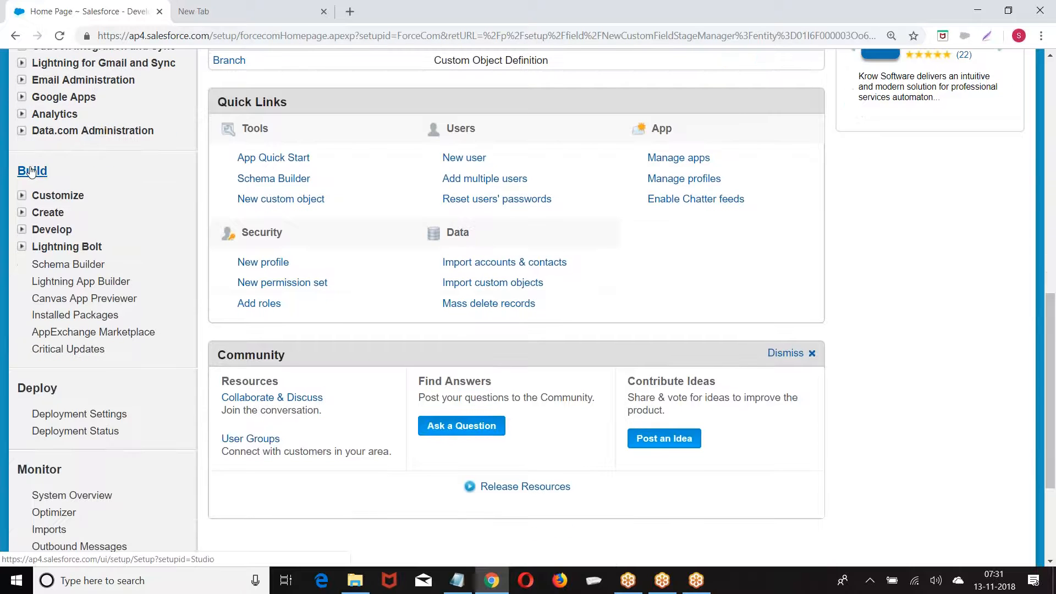
left_click(22, 212)
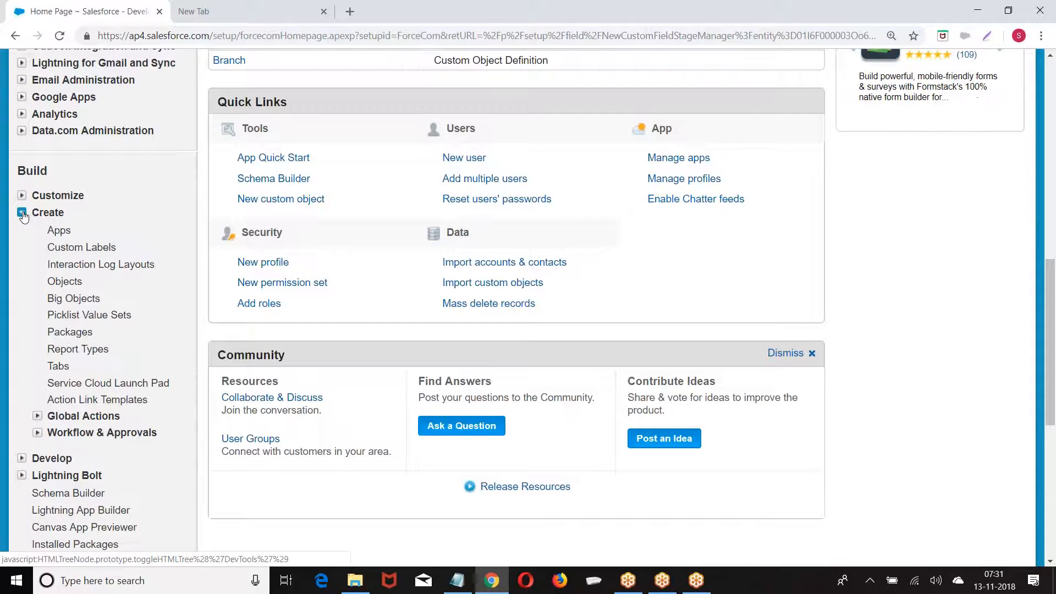
scroll(61, 230, "down", 1)
left_click(58, 213)
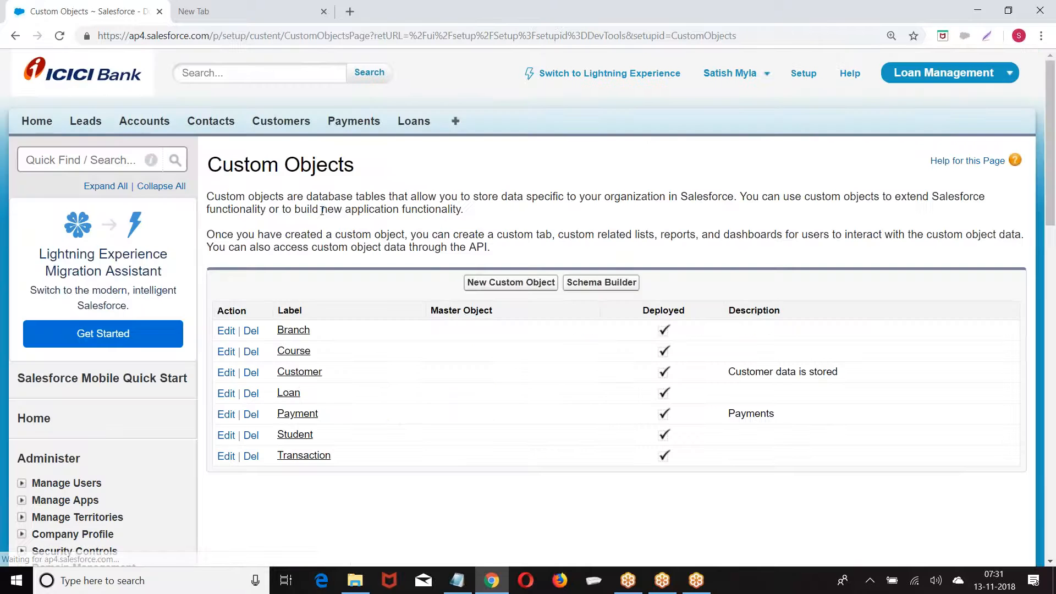
scroll(322, 210, "down", 2)
left_click(308, 233)
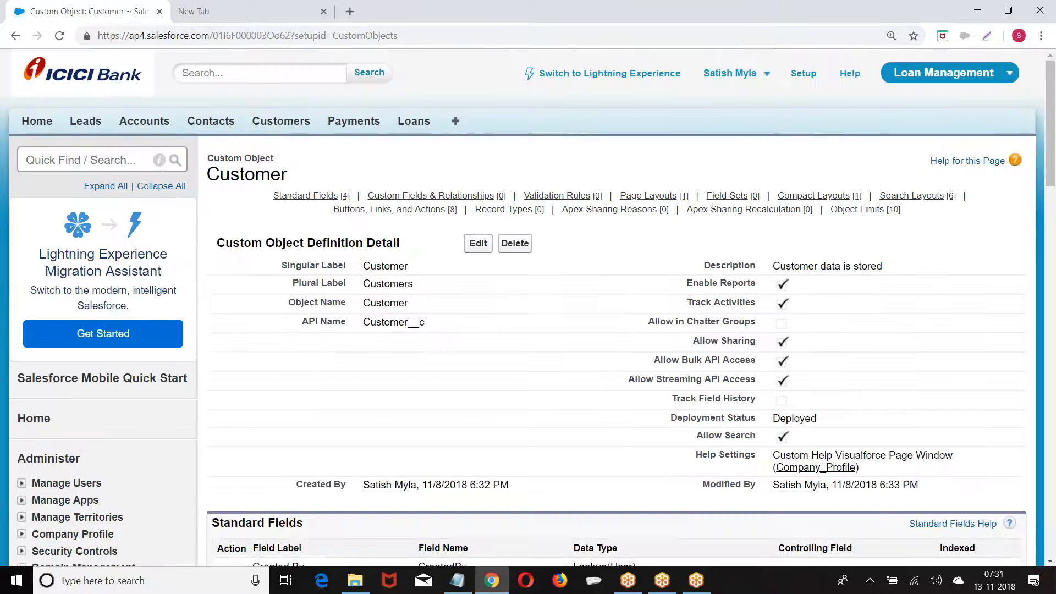
Review Customer's empty Custom Fields & Relationships list and start a new custom field
scroll(528, 308, "down", 10)
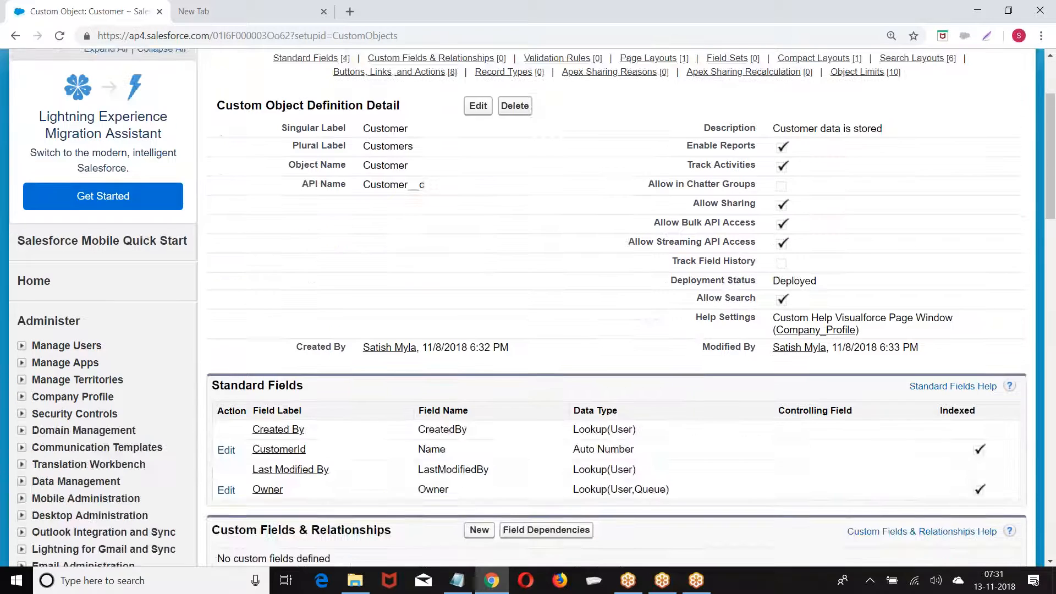
scroll(250, 239, "down", 7)
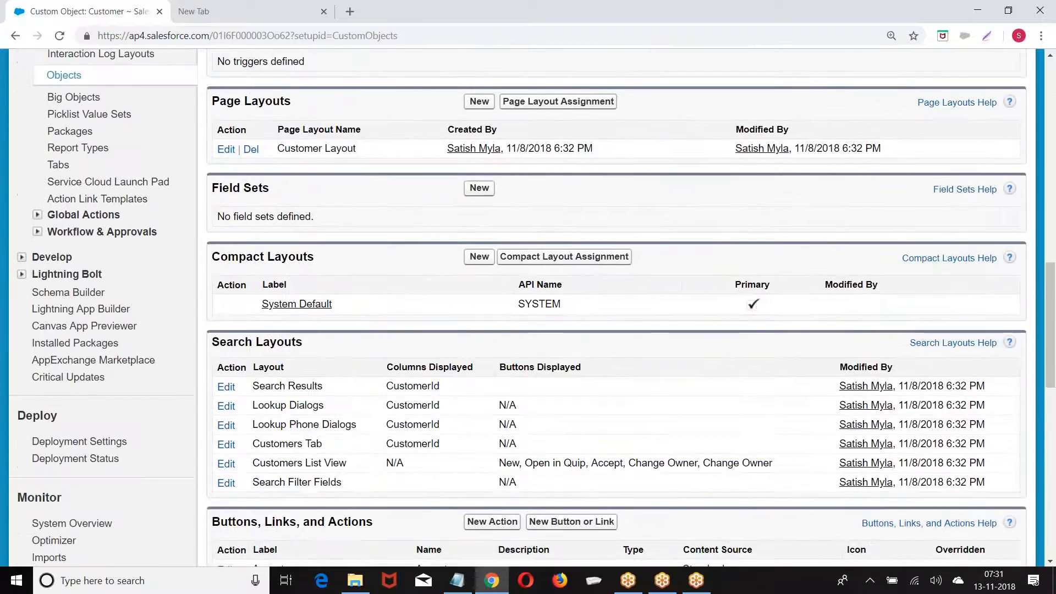
scroll(250, 239, "up", 13)
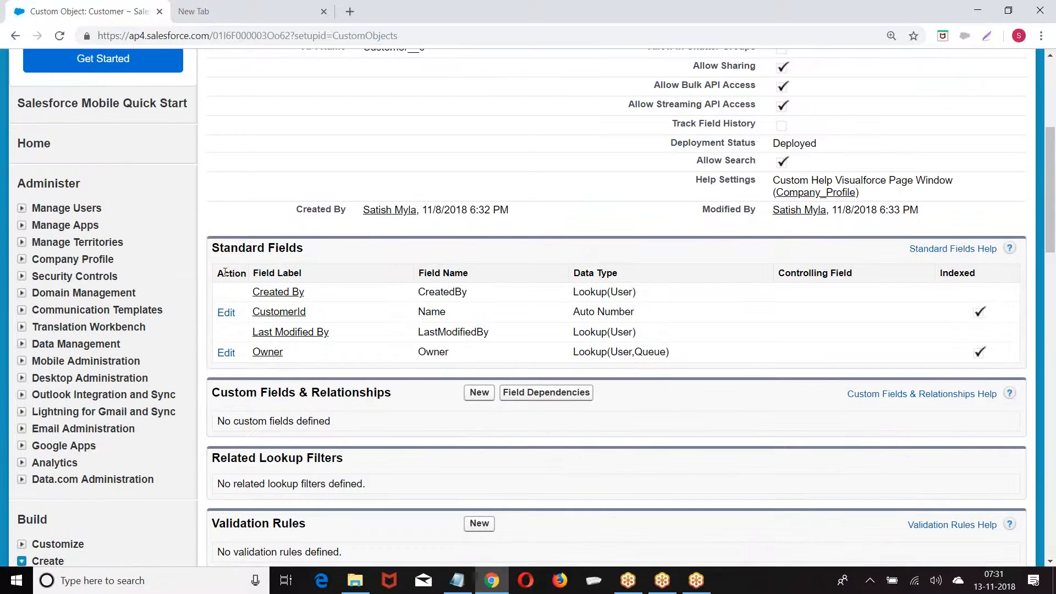
left_click_drag(220, 249, 303, 249)
scroll(303, 249, "down", 1)
scroll(303, 249, "down", 3)
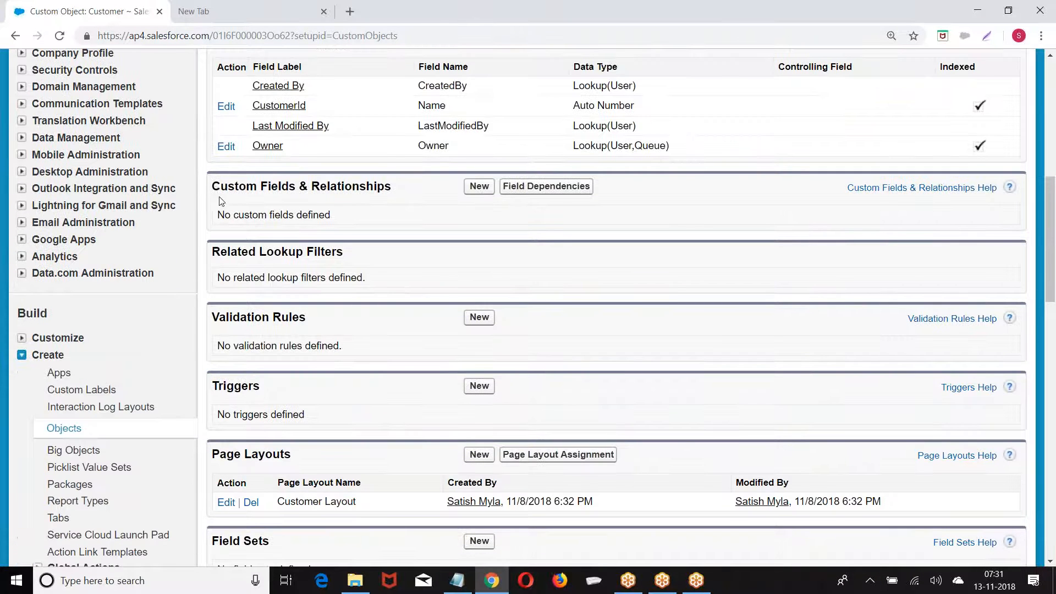
left_click_drag(212, 187, 447, 191)
left_click(479, 186)
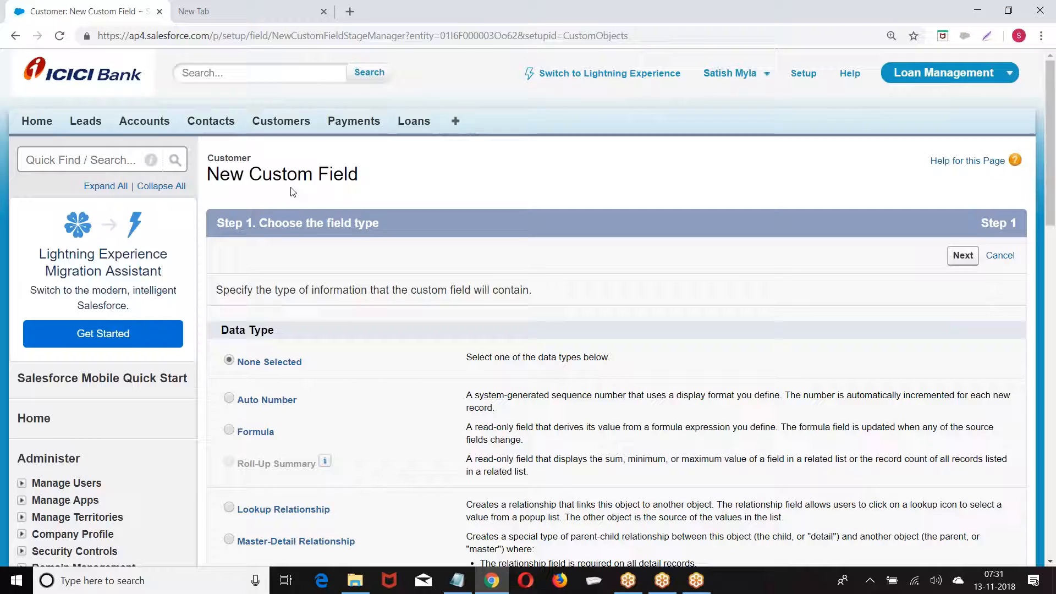
Define a Text field labelled 'Last Name' with length 80
scroll(294, 189, "down", 10)
scroll(231, 159, "down", 6)
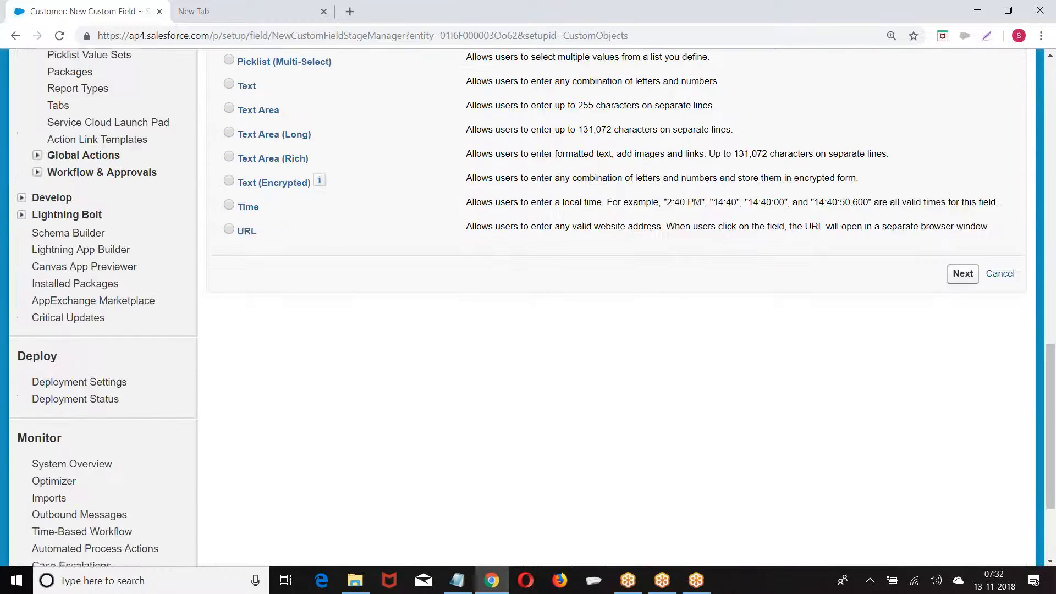
scroll(231, 160, "up", 1)
left_click(230, 155)
left_click(960, 342)
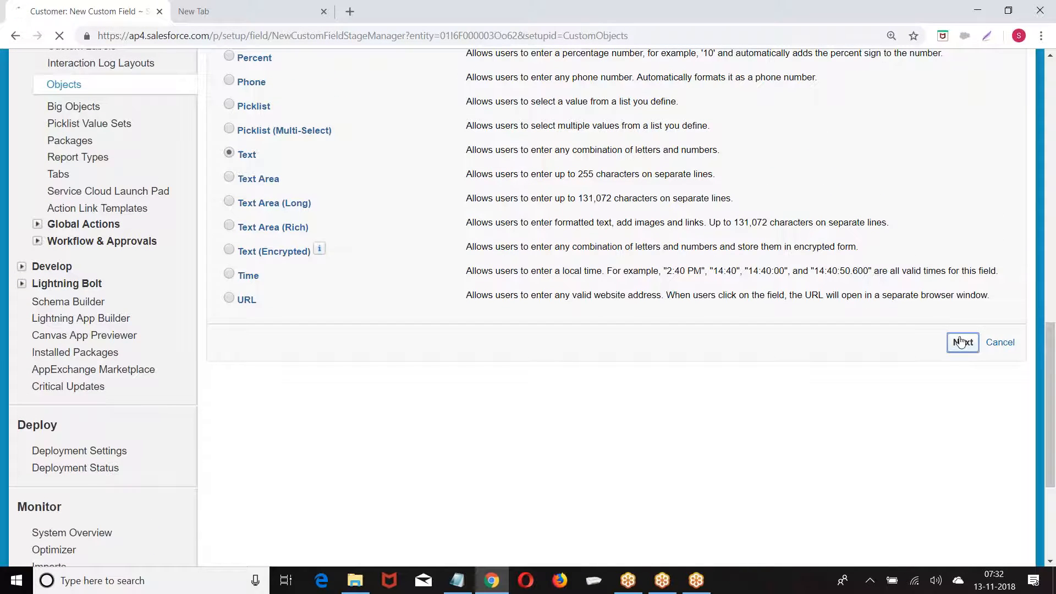
scroll(389, 226, "down", 1)
left_click(387, 225)
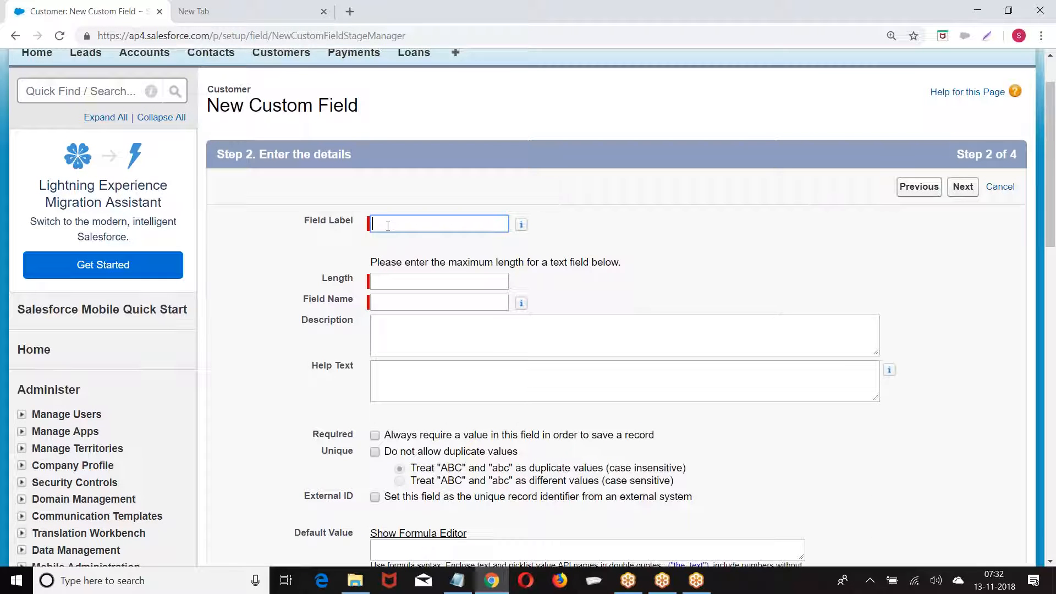
type("Last Name")
left_click(397, 278)
type("80")
left_click(746, 285)
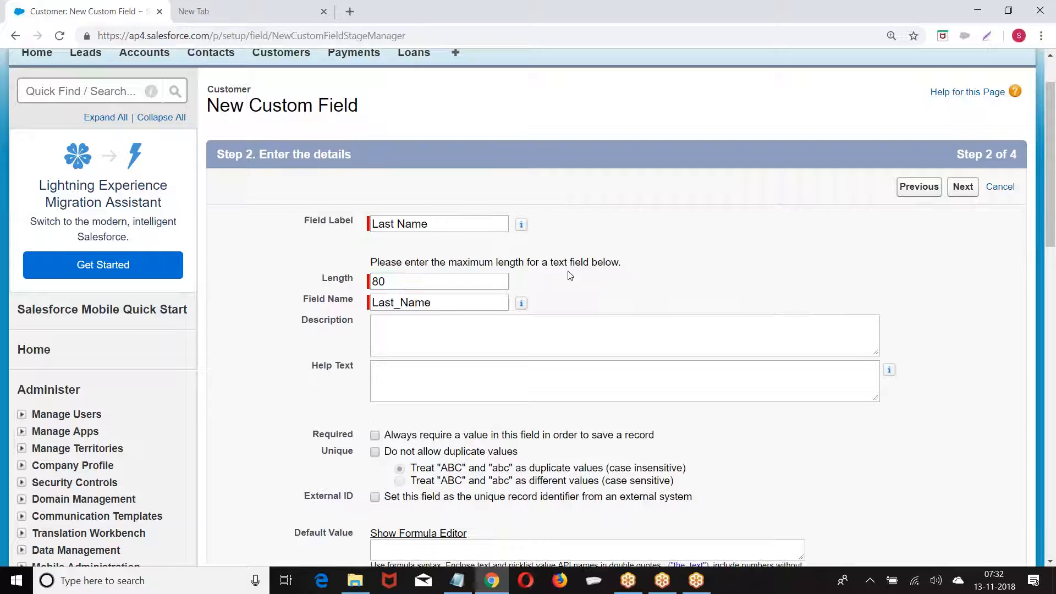
scroll(538, 266, "down", 2)
Leave help text blank, accept the field-level security and page layout defaults, and save
left_click(389, 232)
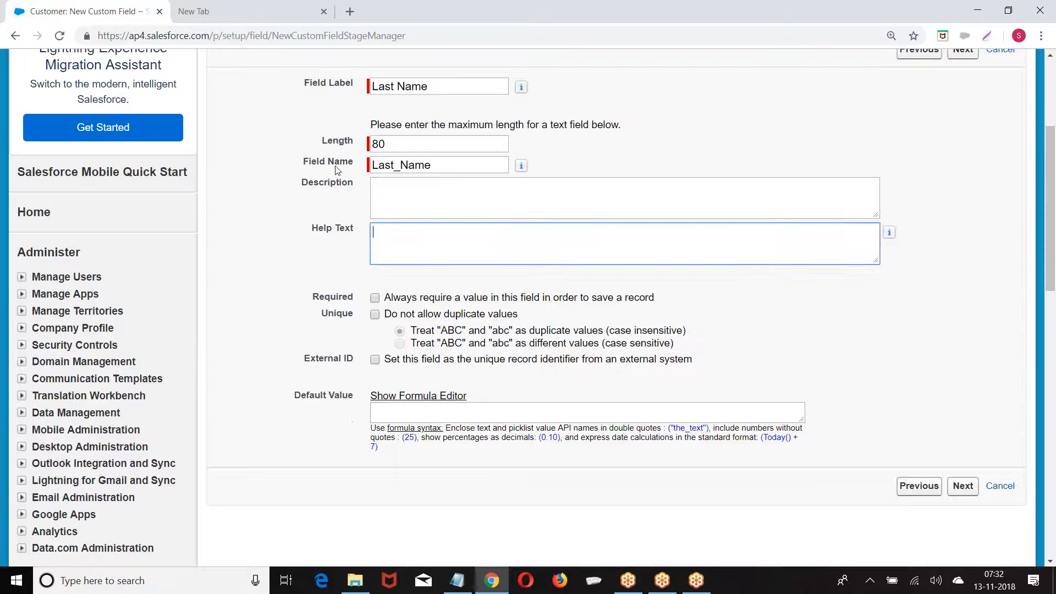
scroll(328, 257, "down", 1)
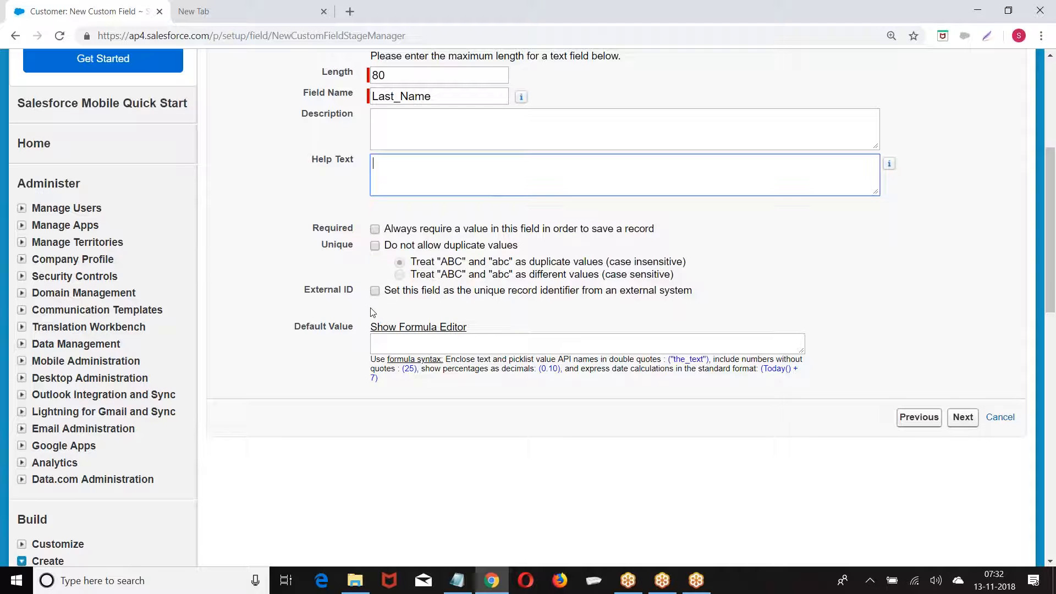
scroll(374, 239, "up", 2)
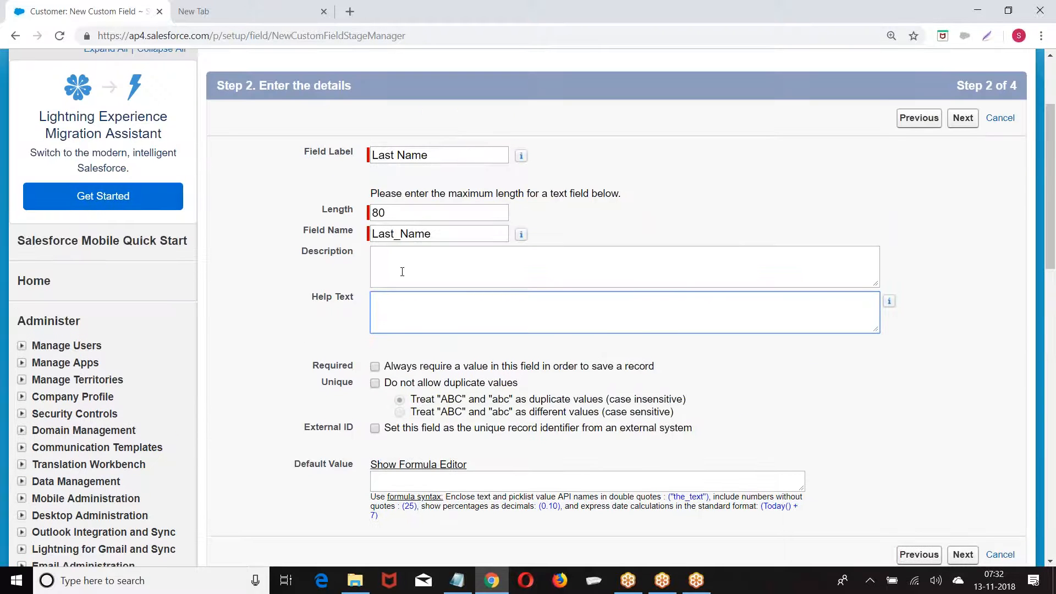
scroll(402, 272, "down", 3)
left_click(963, 350)
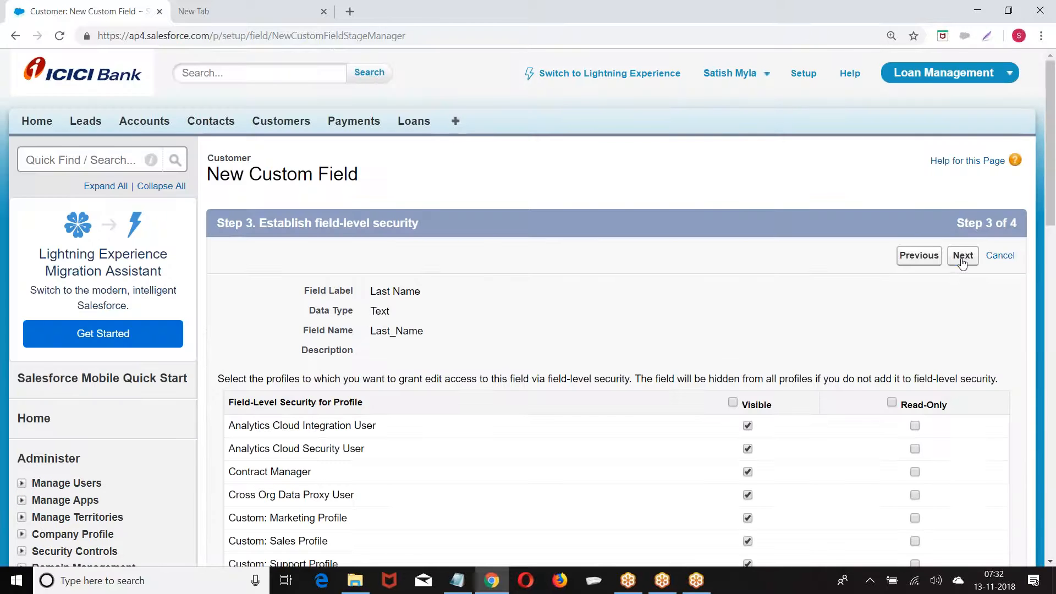
left_click(962, 259)
left_click(960, 258)
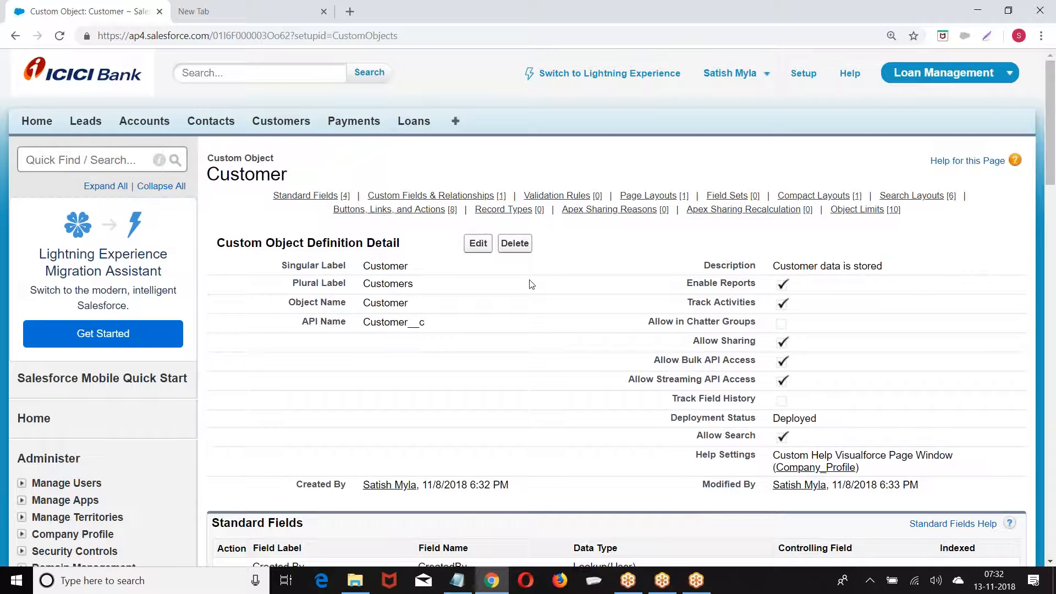
Check the saved Last Name field, then reopen Customer via Setup > Create > Objects
scroll(434, 268, "down", 3)
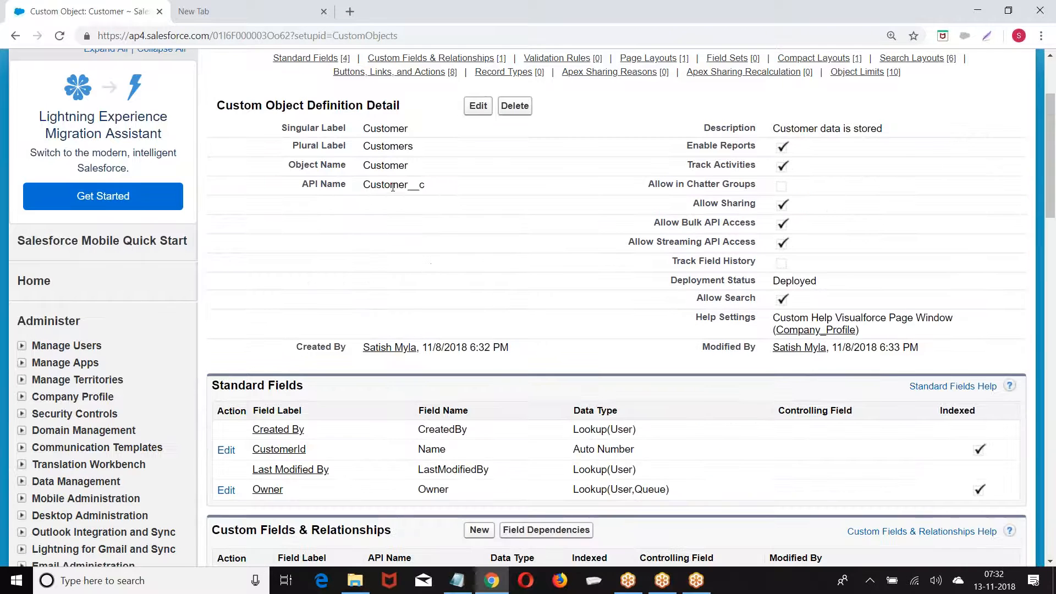
scroll(393, 187, "down", 4)
scroll(407, 286, "down", 1)
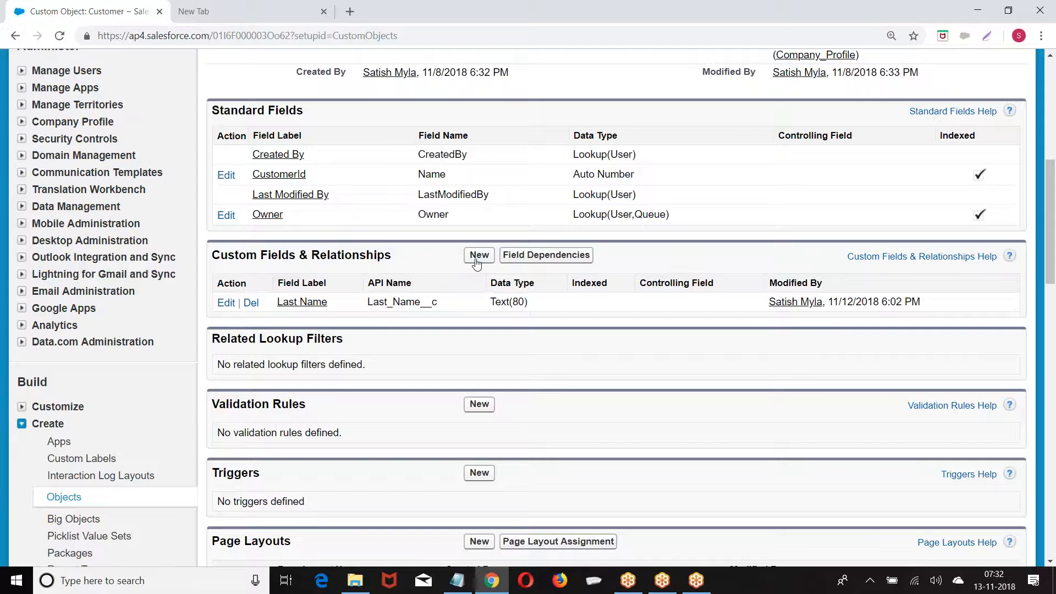
scroll(499, 244, "up", 8)
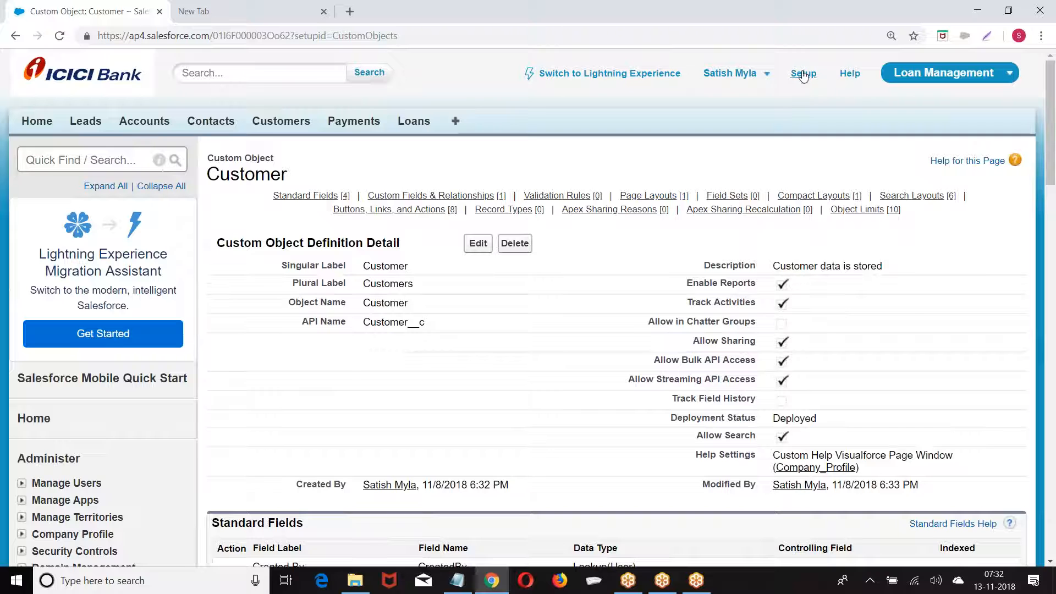
left_click(803, 75)
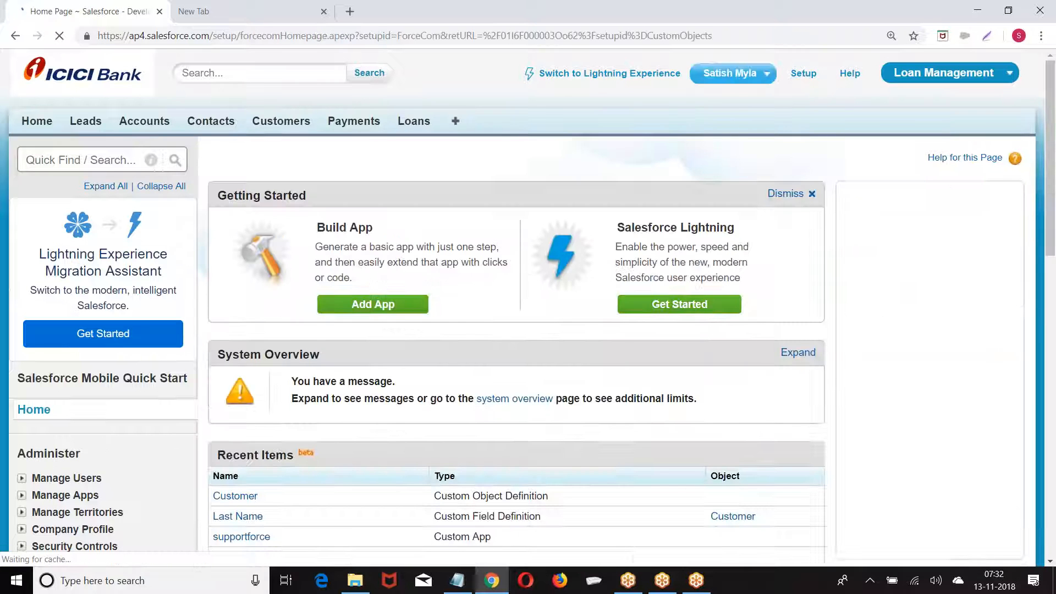
scroll(28, 195, "down", 10)
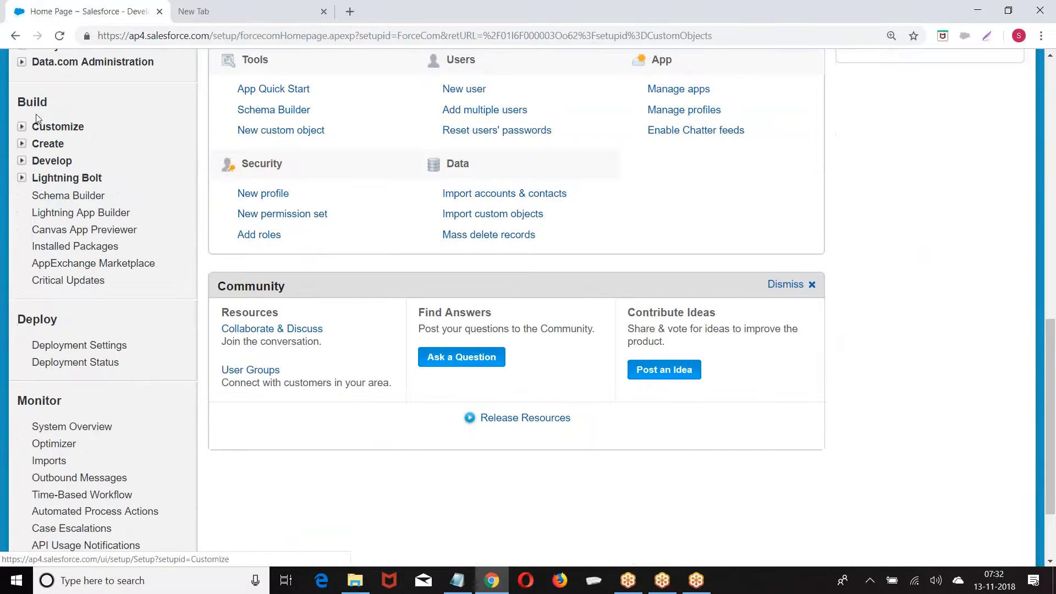
left_click(21, 143)
left_click(77, 216)
scroll(248, 231, "down", 3)
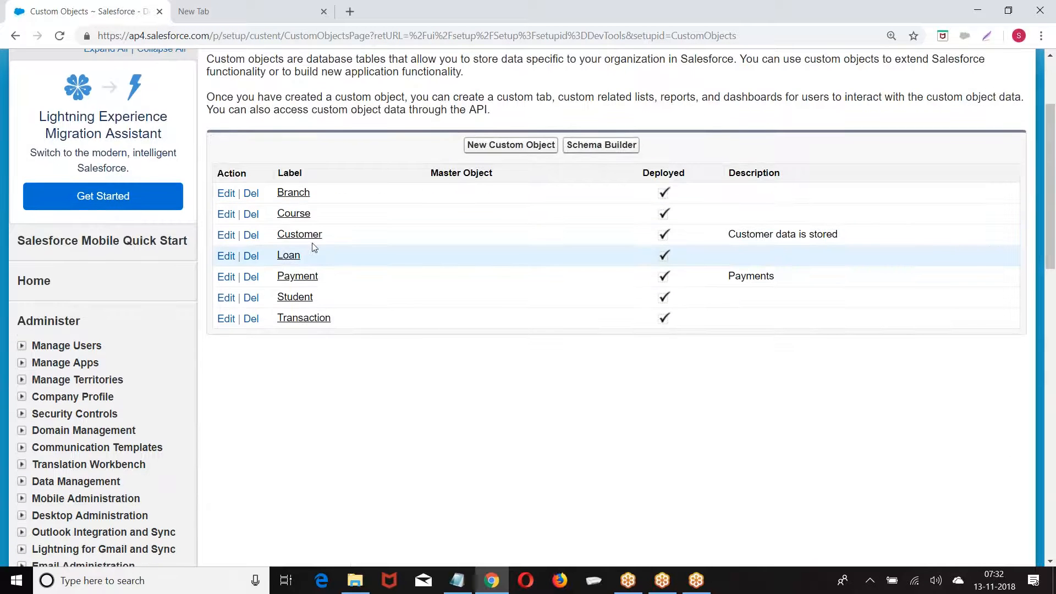
left_click(305, 237)
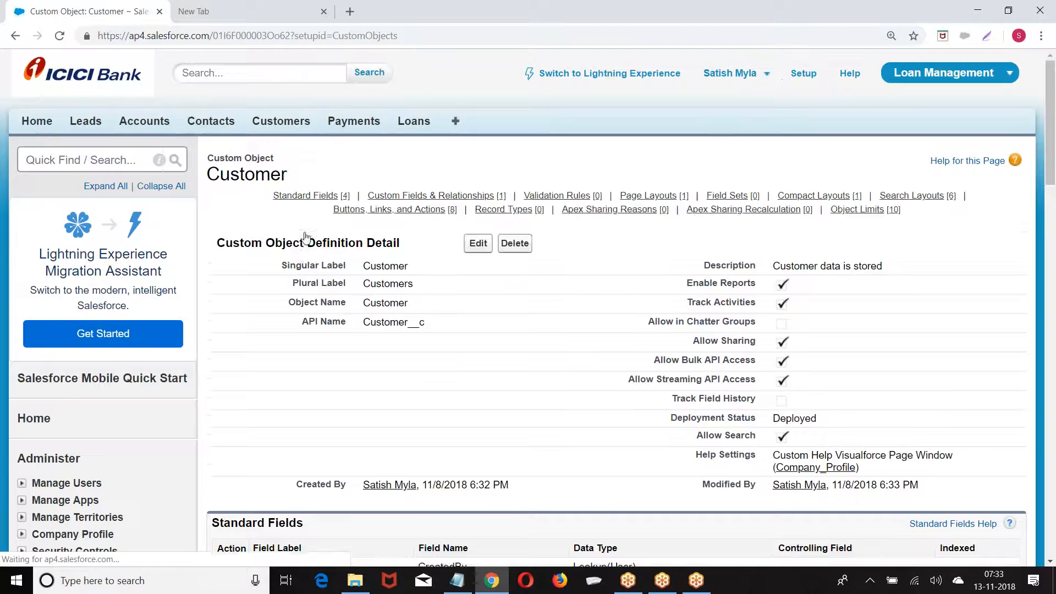
Note the Last_Name__c API name and start another Text field on Customer
scroll(304, 238, "down", 4)
scroll(425, 302, "down", 3)
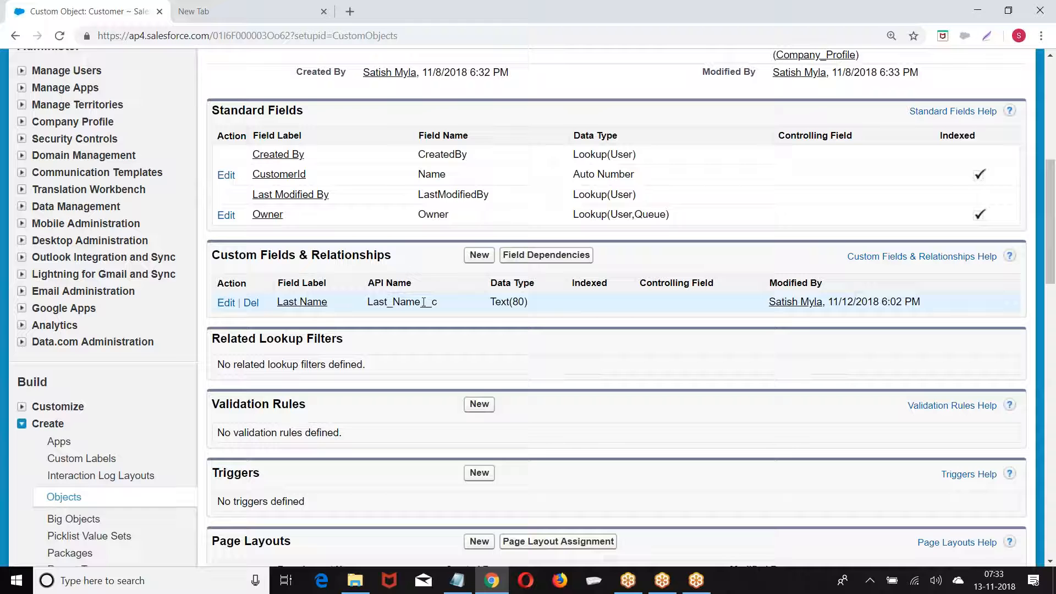
left_click_drag(423, 302, 449, 309)
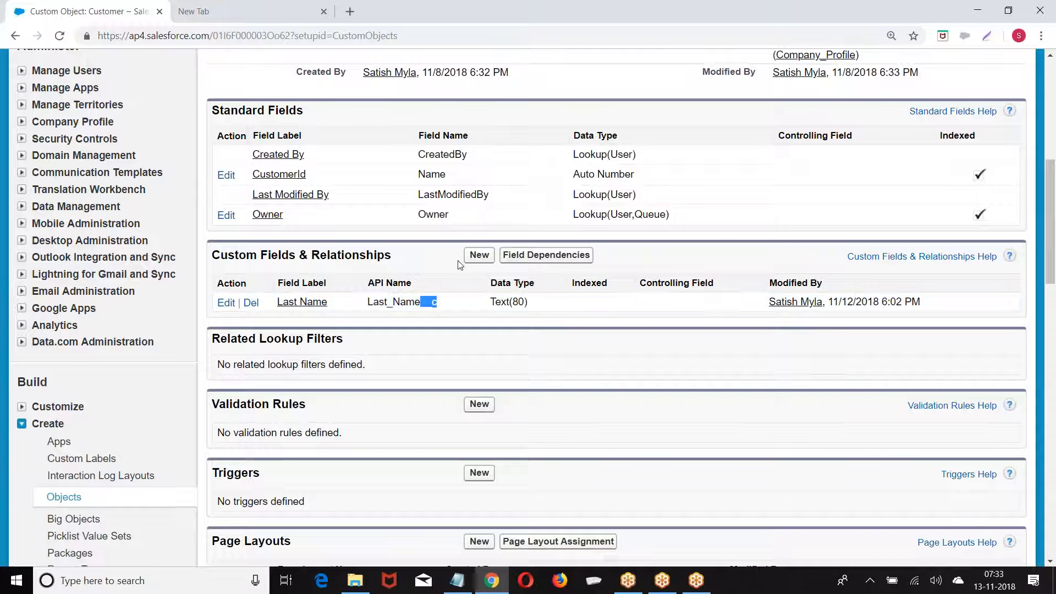
left_click(480, 255)
scroll(401, 262, "down", 2)
scroll(400, 263, "down", 10)
left_click(229, 291)
scroll(255, 301, "down", 3)
left_click(962, 342)
Create the Customer Text field 'First Name' with length 80, then Save & New
scroll(392, 168, "down", 3)
left_click(392, 157)
type("Frs")
key("BackSpace")
type("irst")
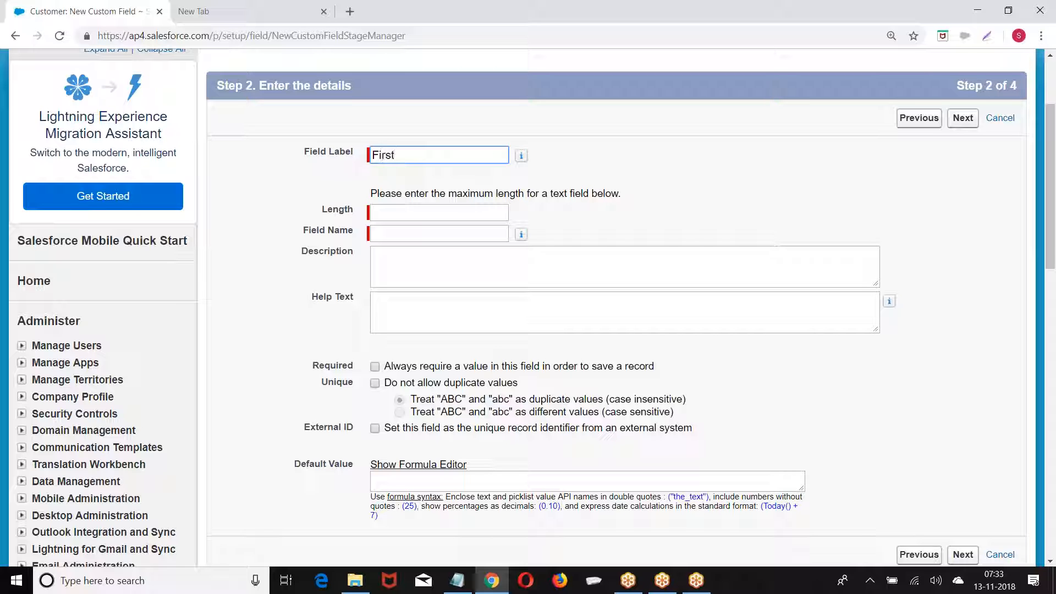
type(" Name")
left_click(413, 211)
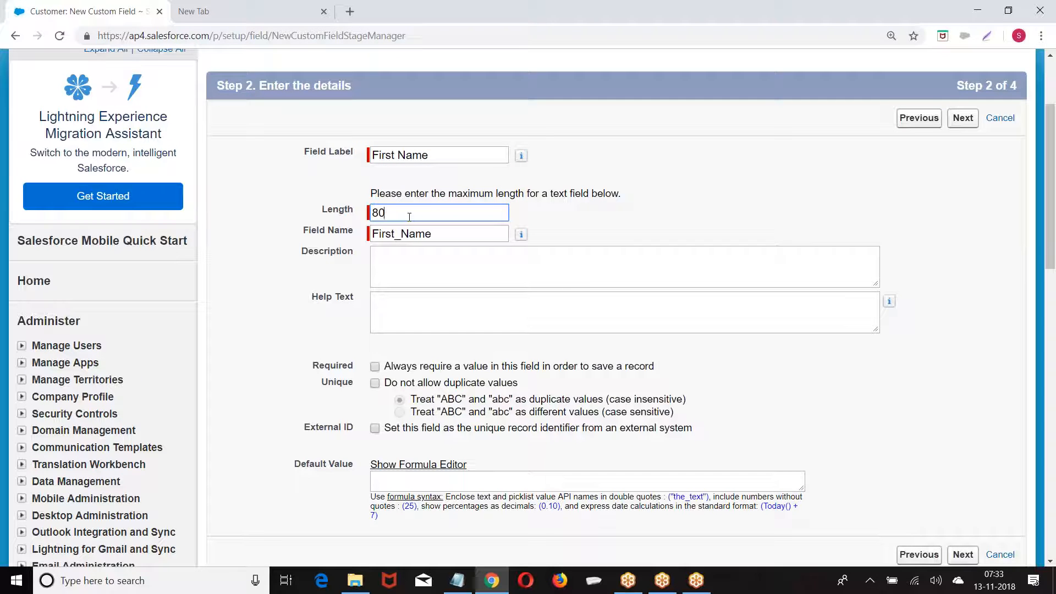
scroll(433, 247, "down", 3)
left_click(963, 418)
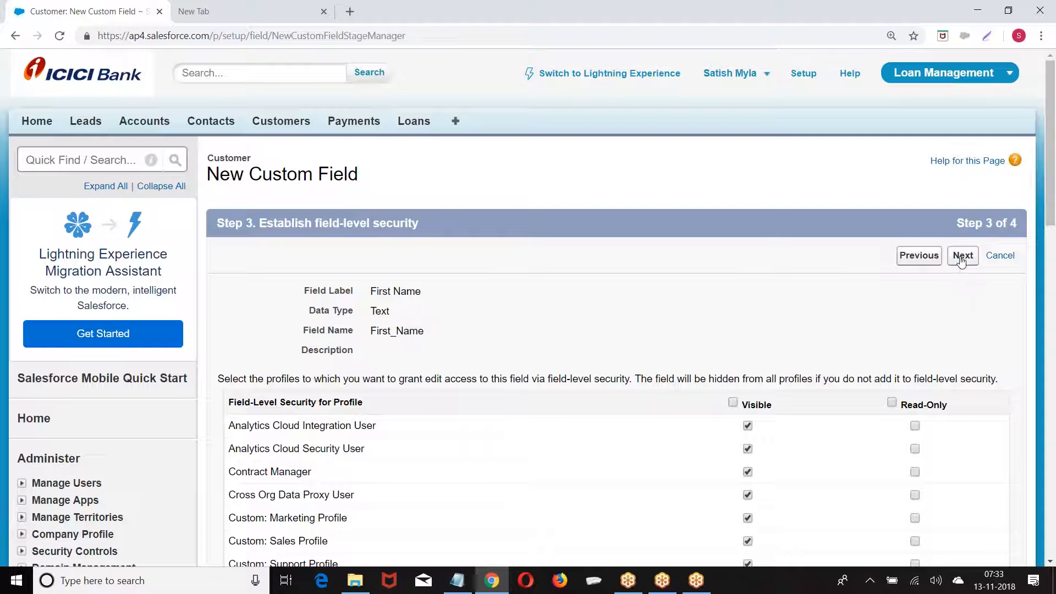
left_click(963, 255)
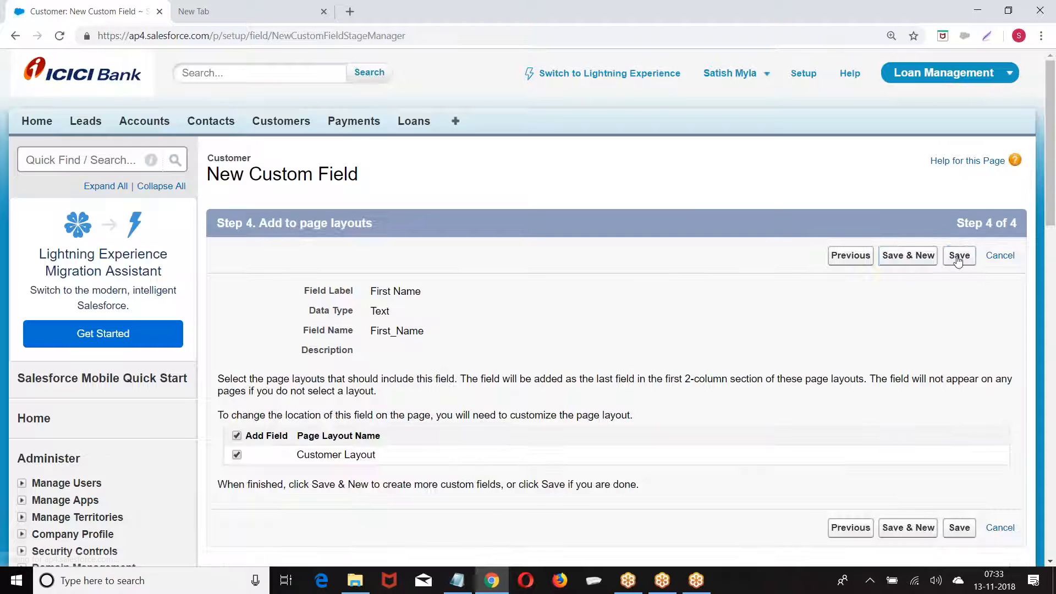
left_click(909, 255)
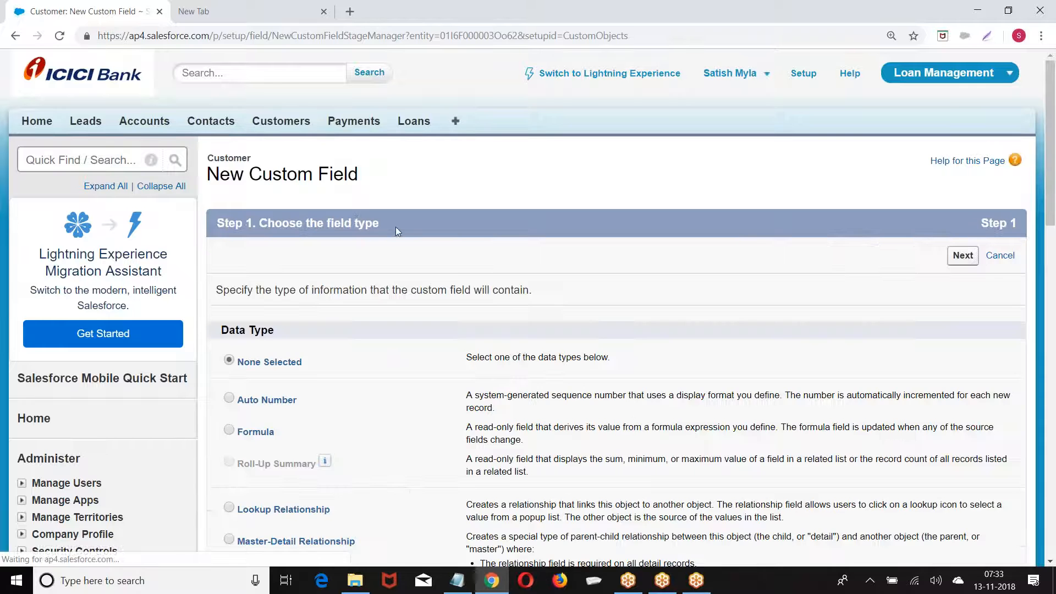
Pick Text as the new field's data type and move on to its details step
scroll(352, 220, "down", 3)
scroll(353, 220, "down", 7)
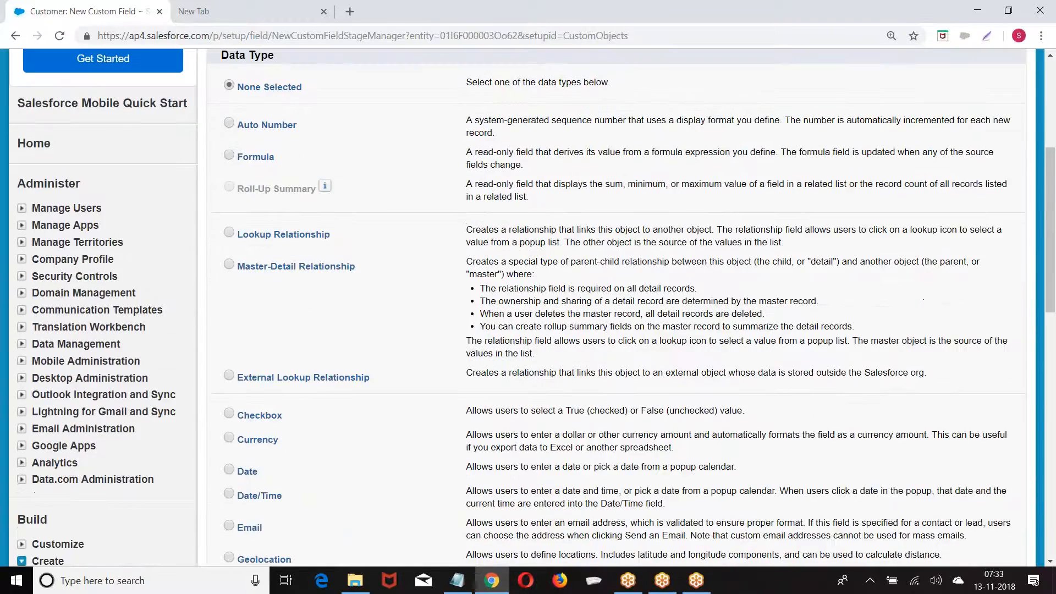
scroll(353, 223, "down", 3)
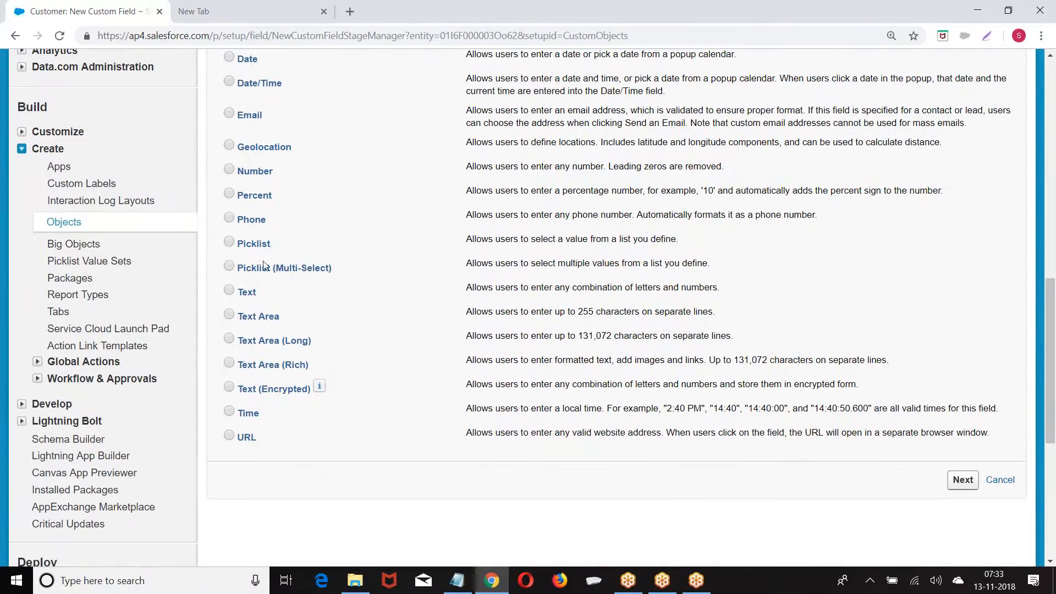
left_click(246, 290)
scroll(390, 306, "down", 3)
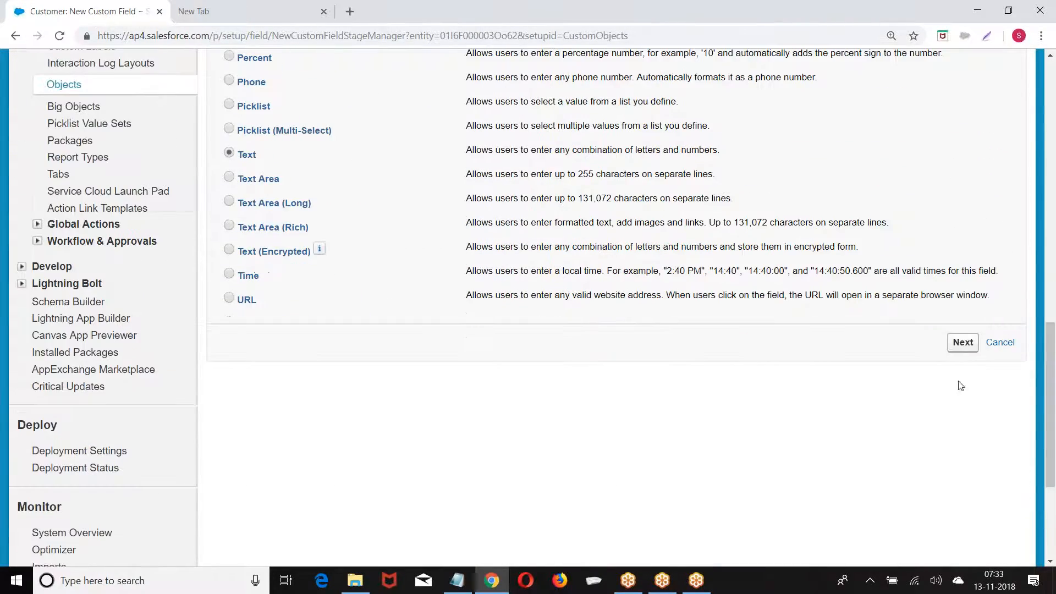
left_click(963, 342)
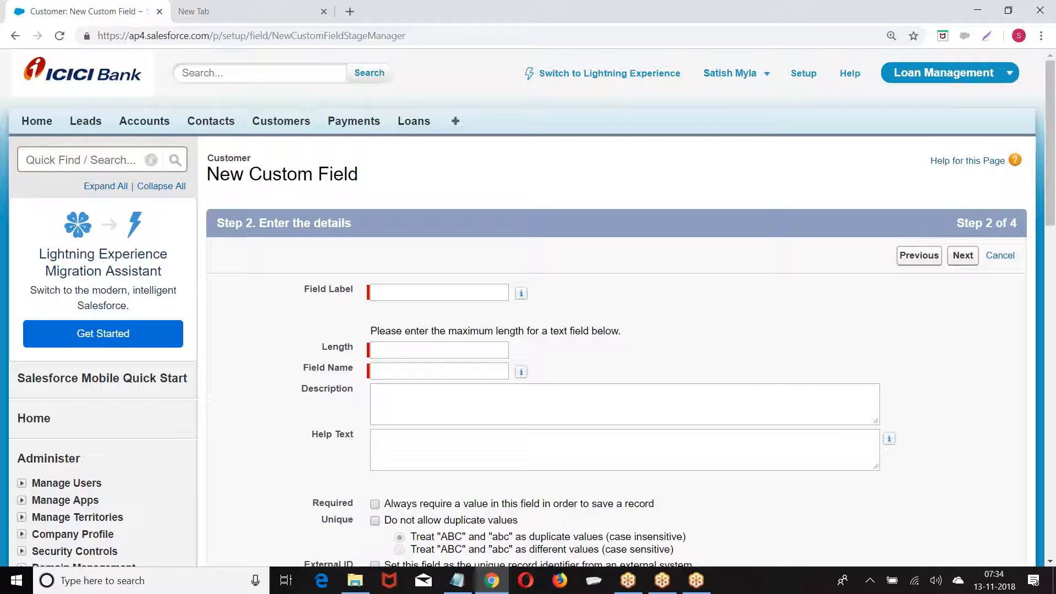
Enter the field label 'Company Name' and set its length to 90
scroll(899, 358, "down", 1)
left_click(421, 220)
type("Company Name")
left_click(383, 281)
left_click(432, 223)
left_click_drag(432, 224, 478, 224)
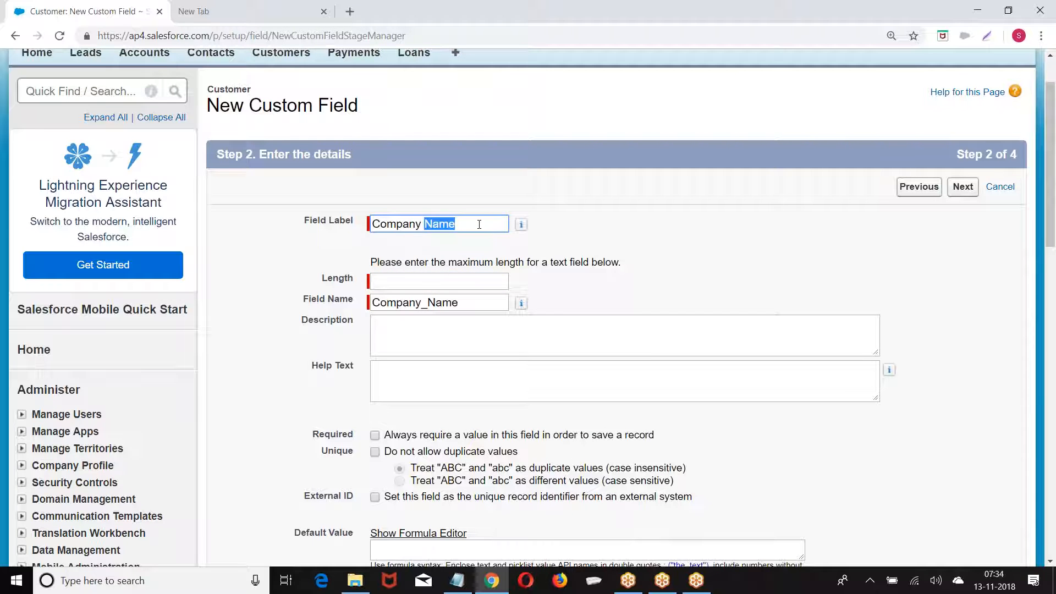
left_click(387, 280)
type("90")
Save the Company Name field with default settings and begin another new field
scroll(374, 413, "down", 5)
left_click(960, 349)
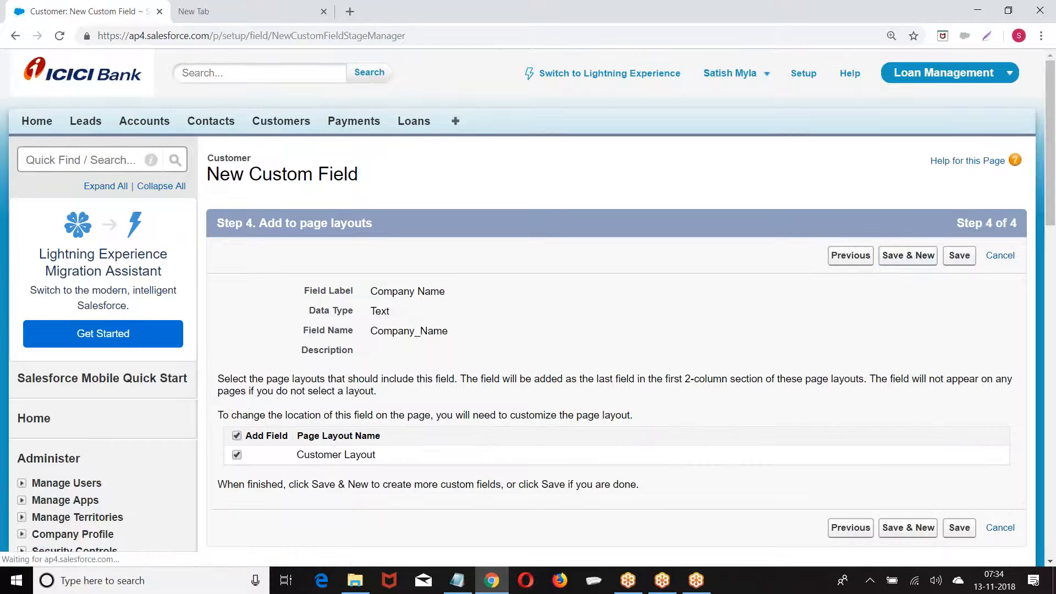
left_click(908, 256)
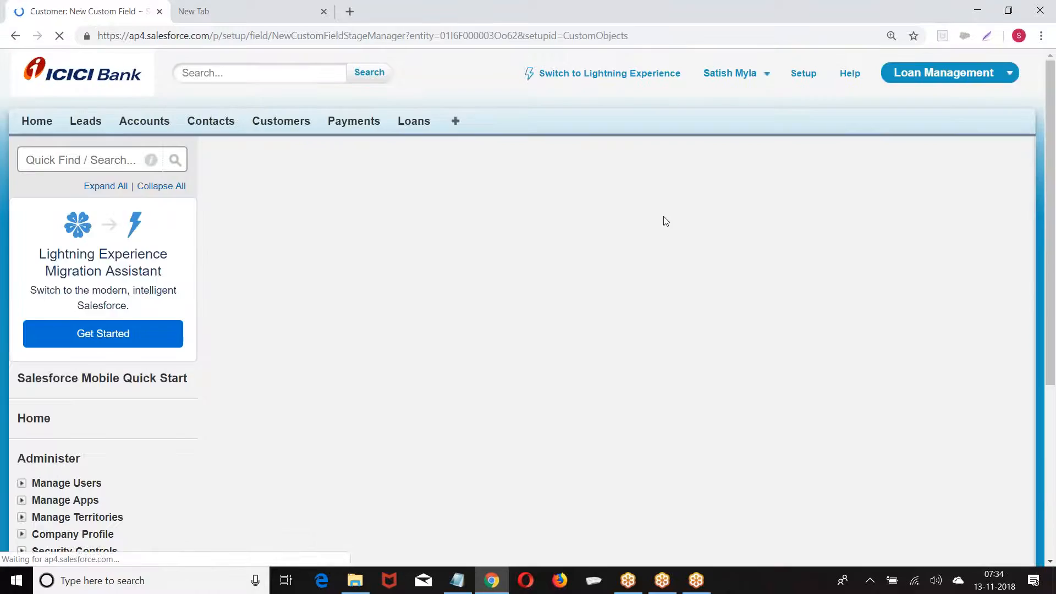
scroll(442, 210, "down", 5)
Choose Currency as the new field's data type and go to its details
scroll(443, 210, "down", 3)
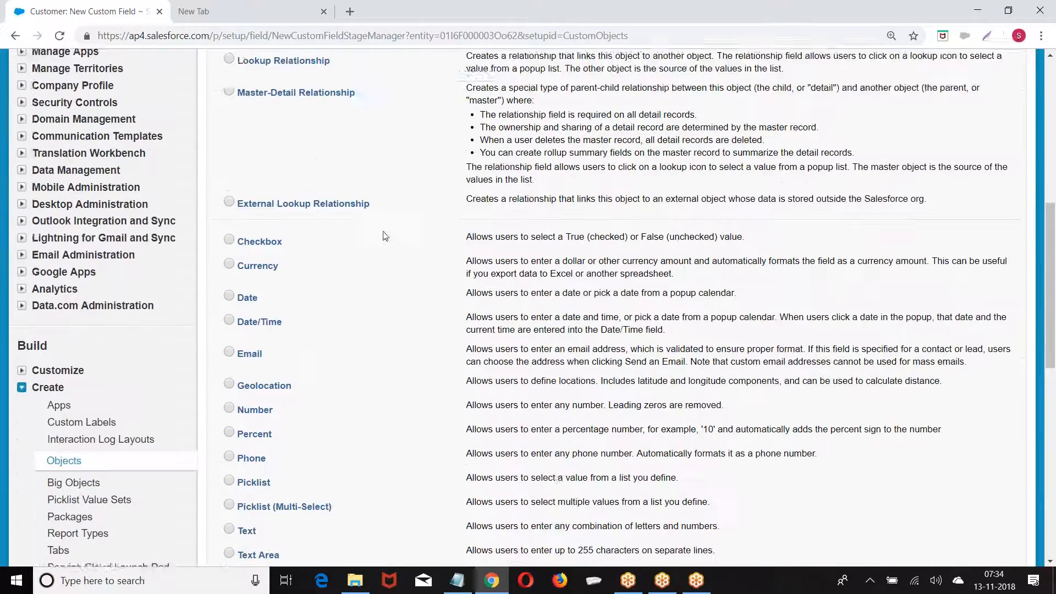
left_click(229, 232)
scroll(663, 229, "up", 4)
scroll(663, 228, "up", 3)
left_click(957, 119)
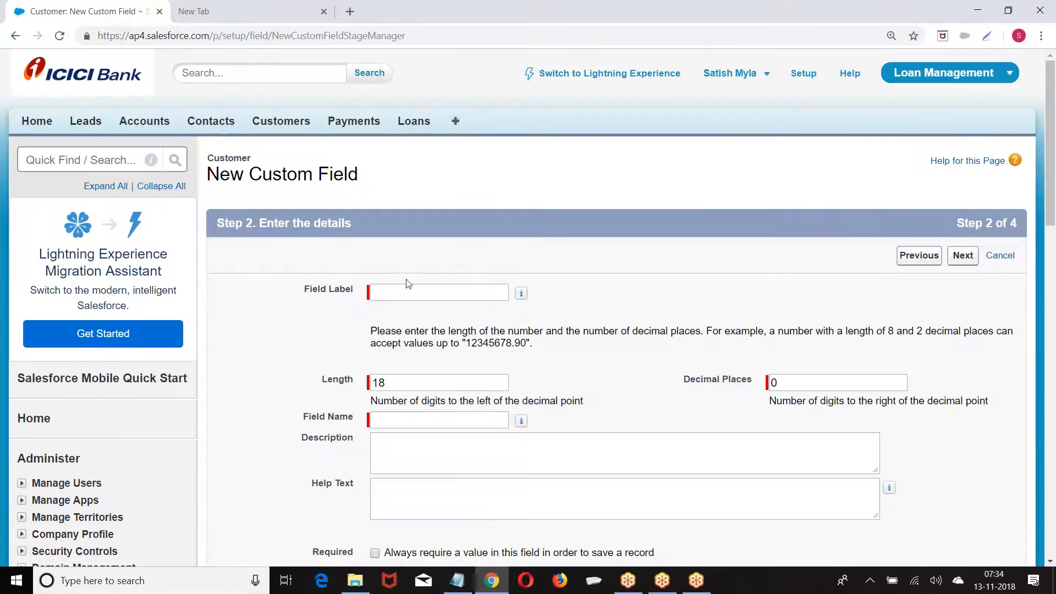
Label the currency field 'Annual Revenue' with length 10 and 2 decimal places
left_click(407, 290)
type("Annua")
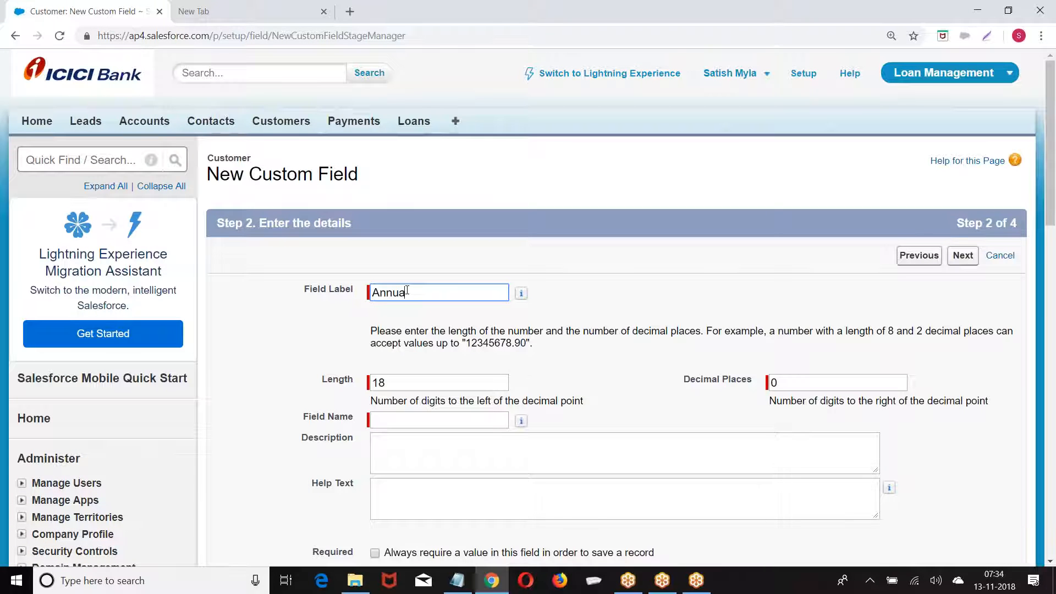
type("l Revenue")
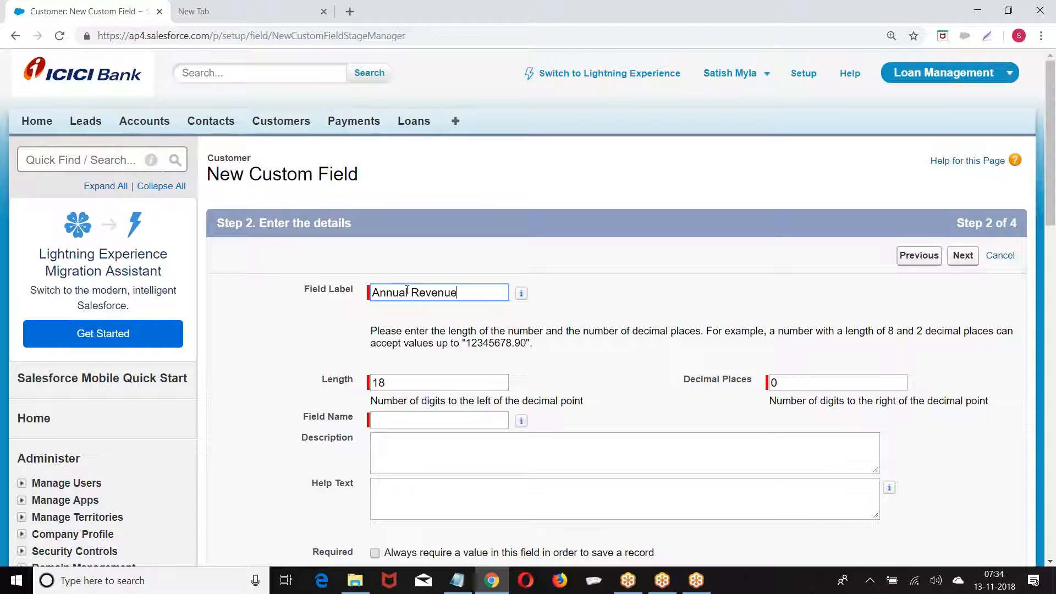
left_click(615, 219)
scroll(619, 220, "down", 3)
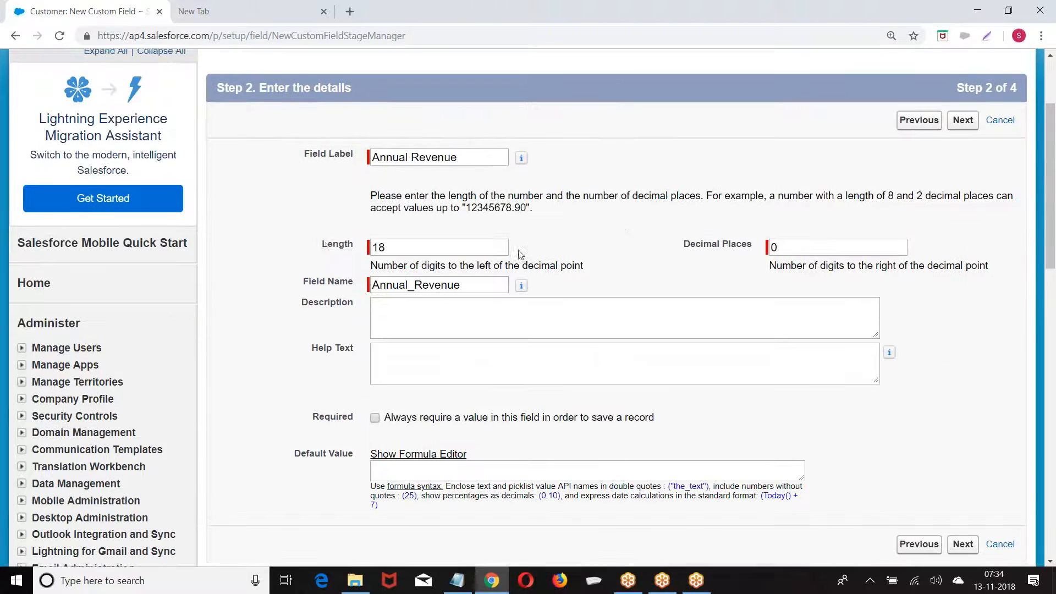
double_click(325, 244)
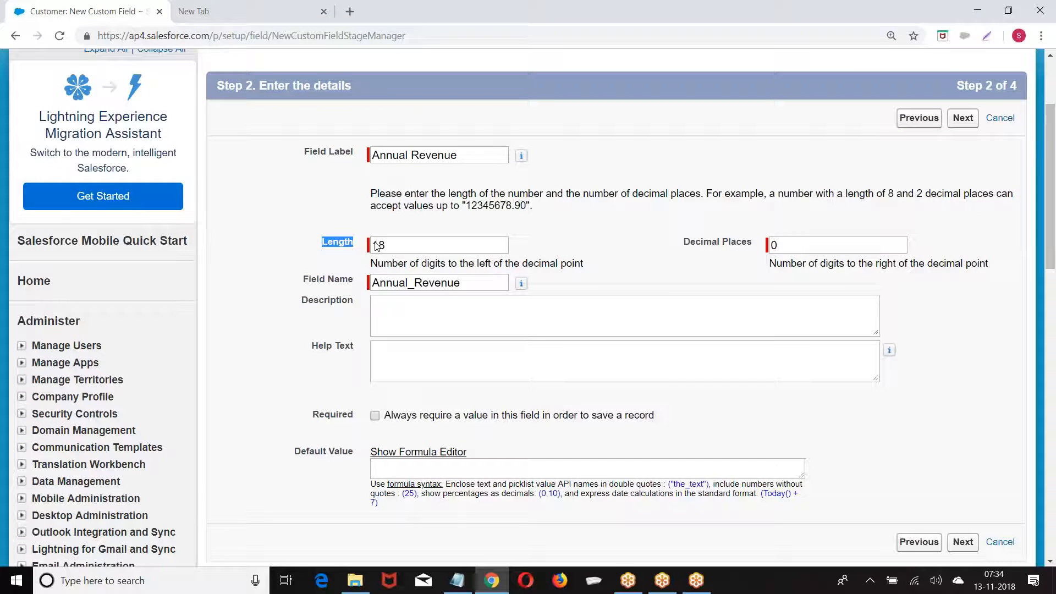
double_click(411, 244)
type("1")
left_click(791, 244)
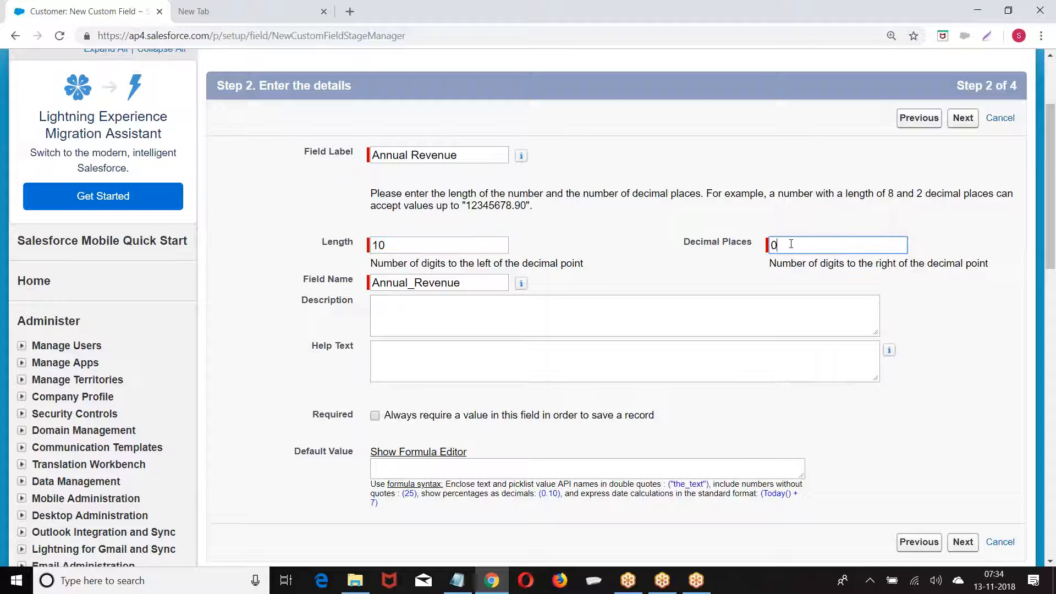
type("2")
double_click(372, 250)
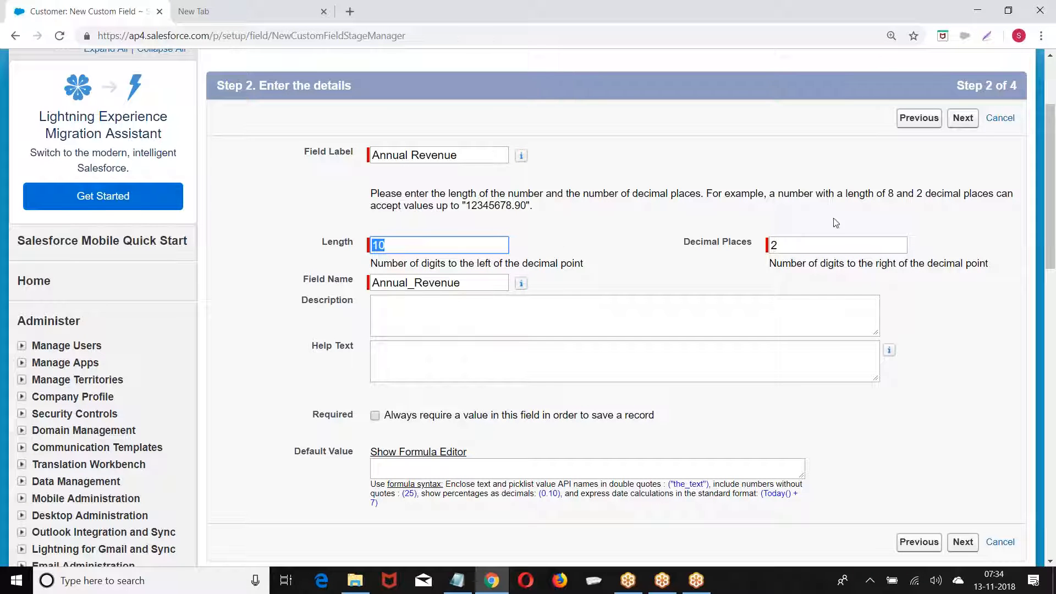
Keep default security and layouts, then save Annual Revenue and start another field
left_click(963, 119)
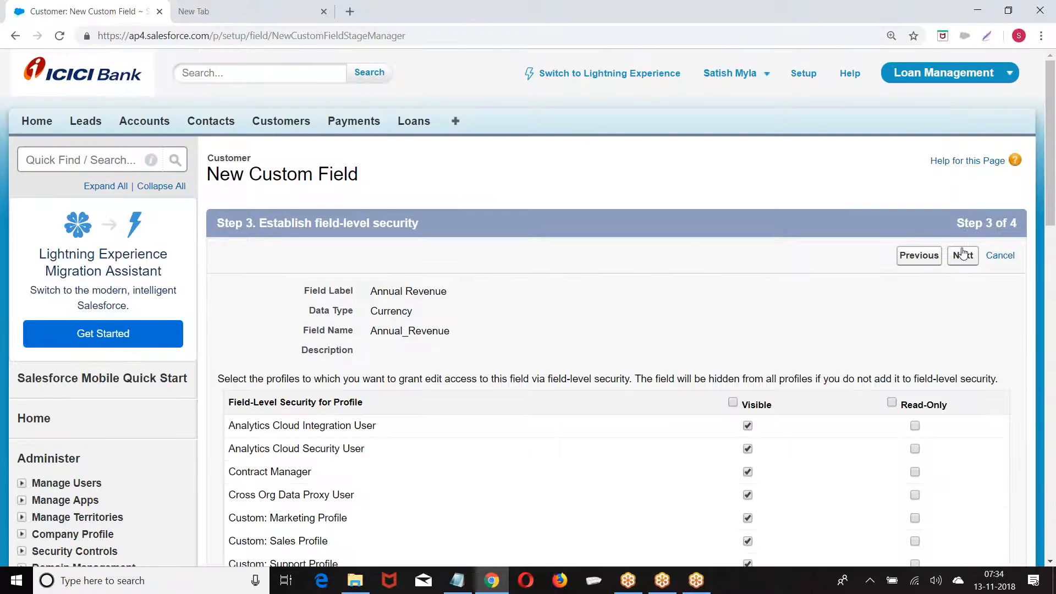
left_click(962, 254)
left_click(909, 256)
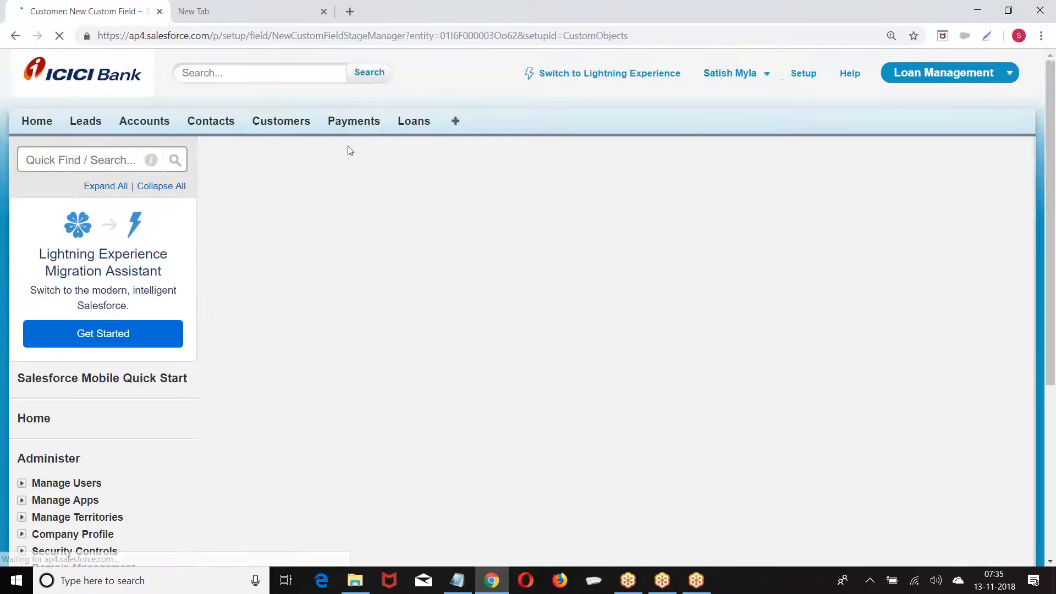
Make the new field a Currency type and continue to its details
scroll(349, 151, "down", 4)
scroll(349, 151, "down", 4)
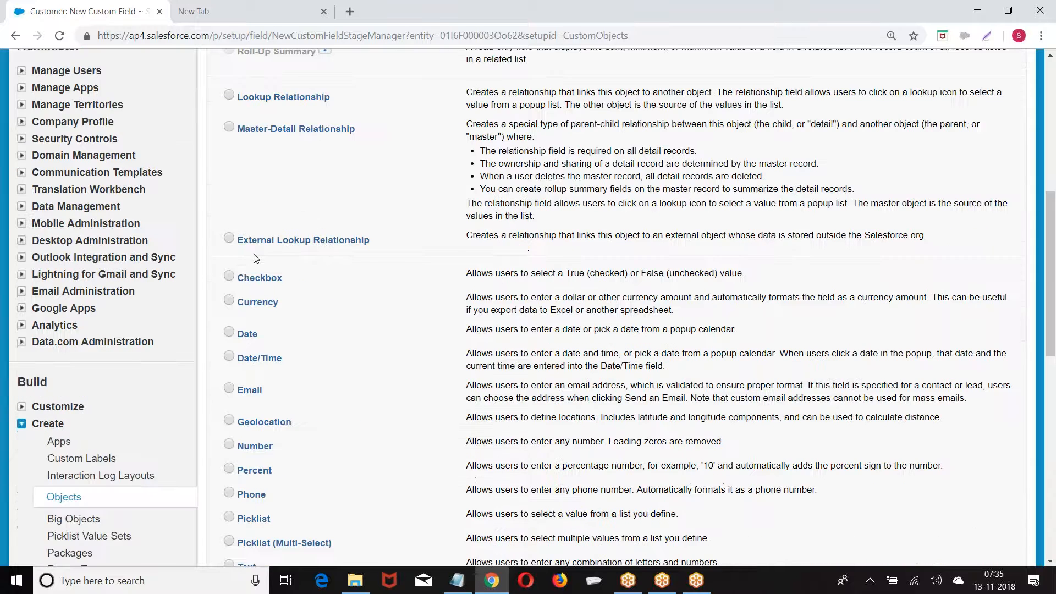
left_click(228, 301)
scroll(248, 307, "up", 1)
scroll(605, 302, "up", 4)
left_click(964, 119)
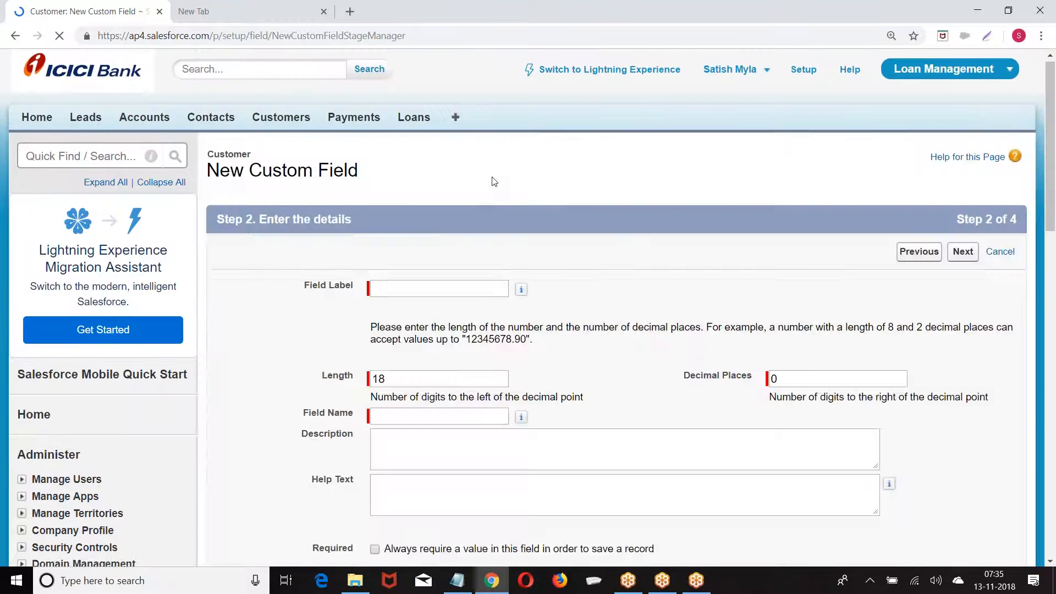
Set label Salary, length 6 and 2 decimal places, keeping default field-level security
scroll(426, 172, "down", 3)
left_click(398, 153)
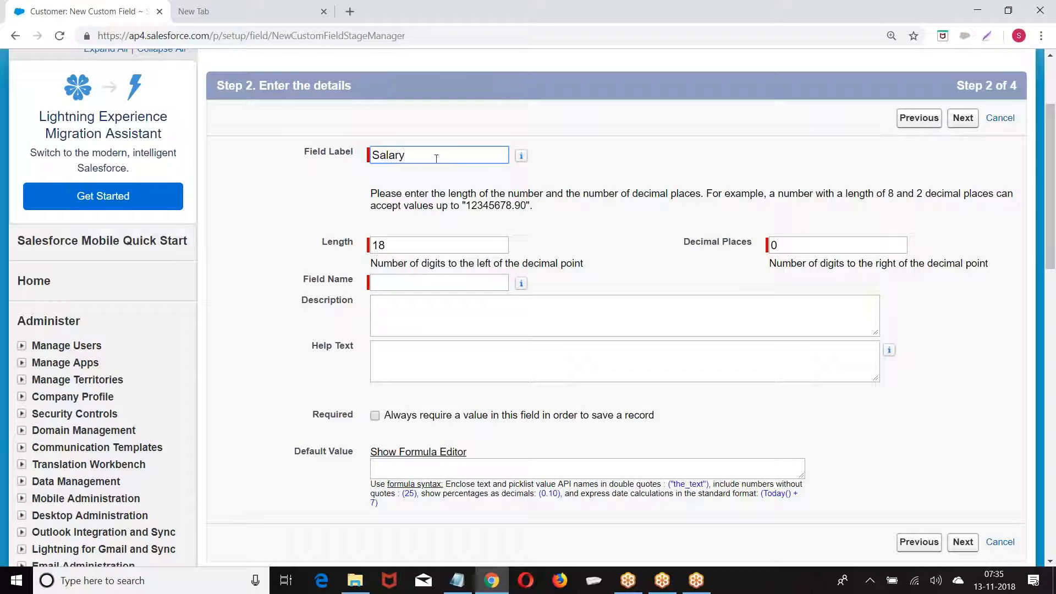
left_click(543, 231)
left_click(428, 245)
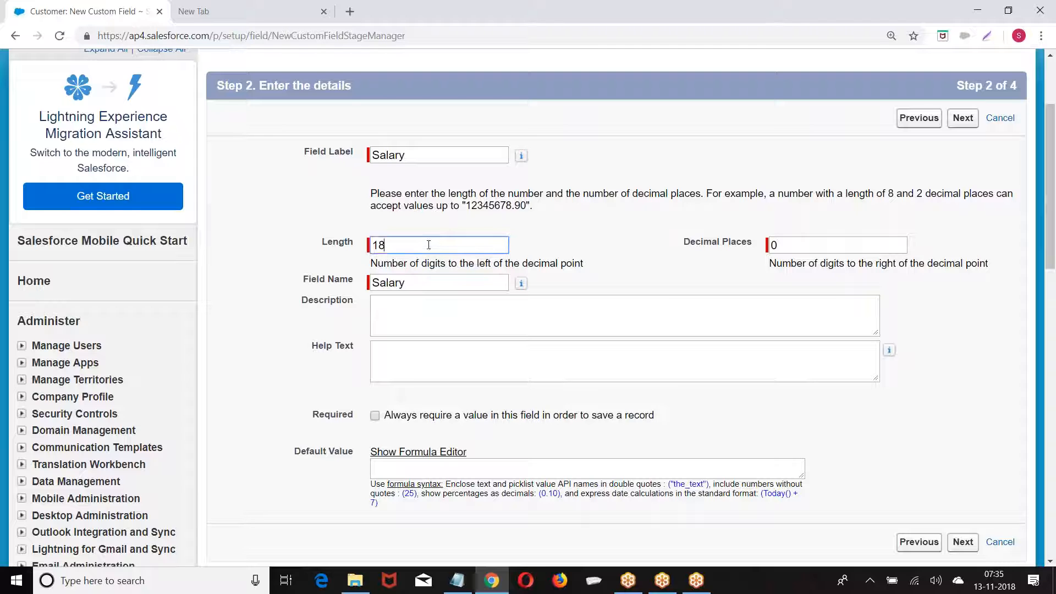
left_click(790, 245)
type("2")
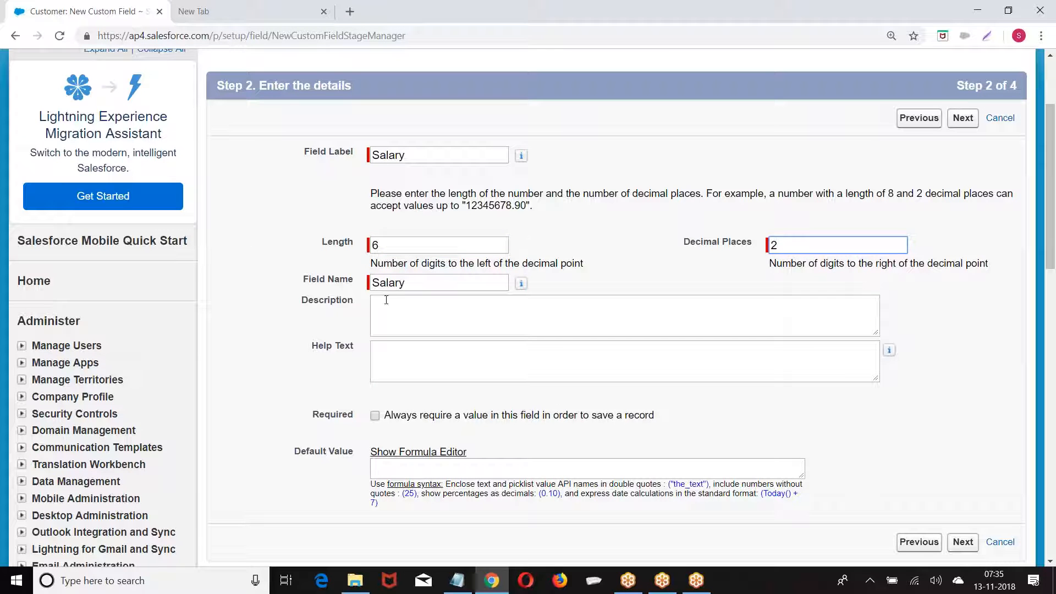
left_click(963, 118)
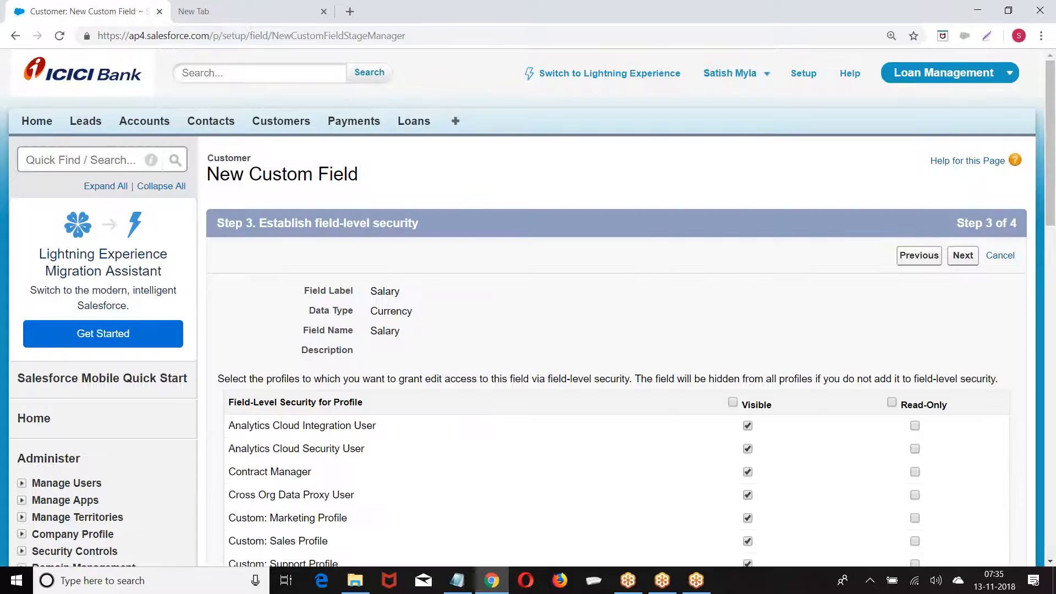
left_click(963, 257)
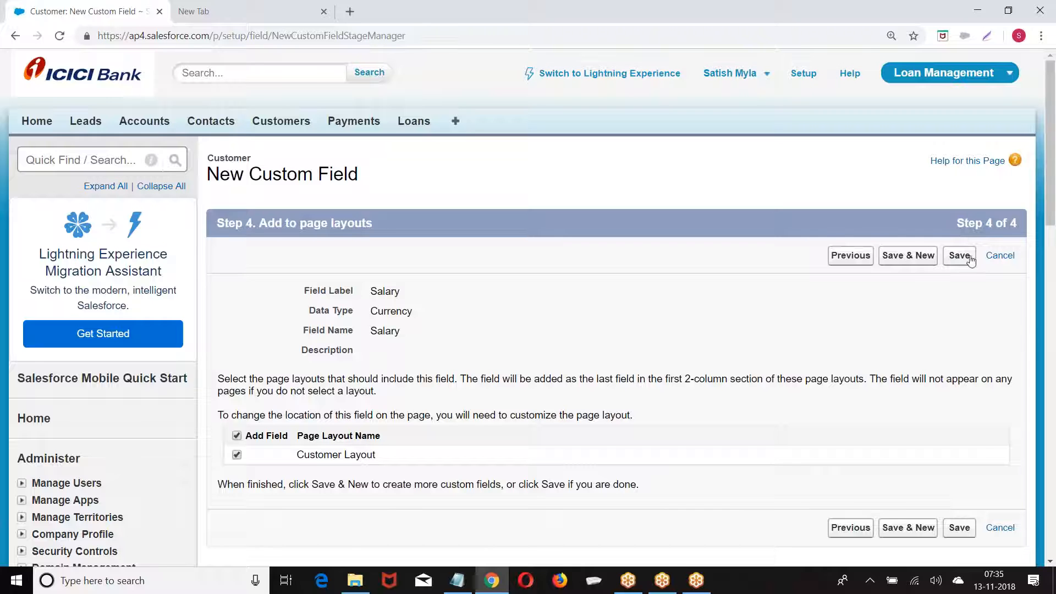
Save the Salary field and make the next new field a Date type
left_click(908, 255)
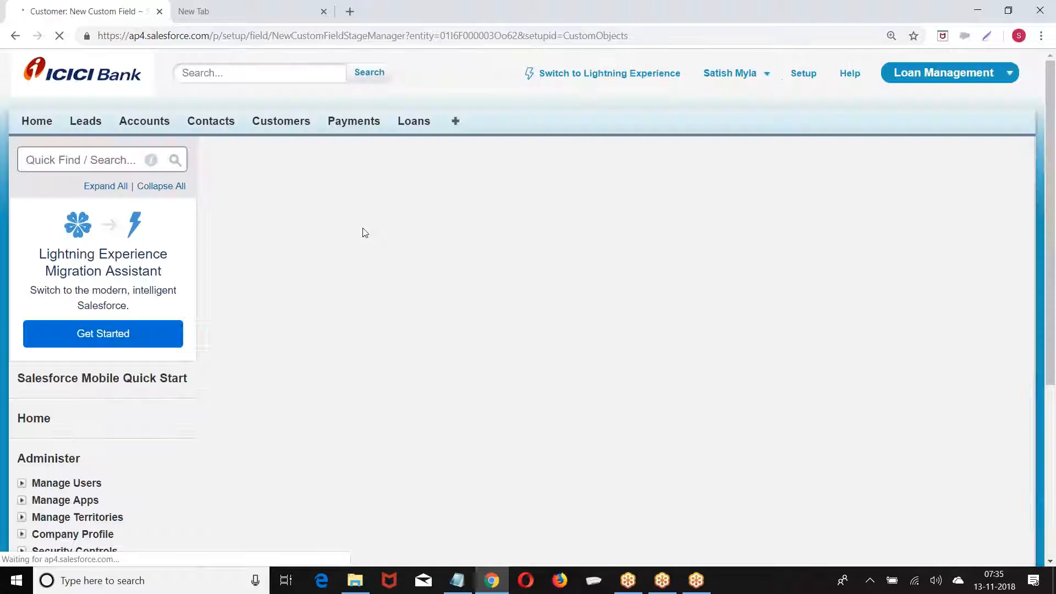
scroll(605, 308, "down", 4)
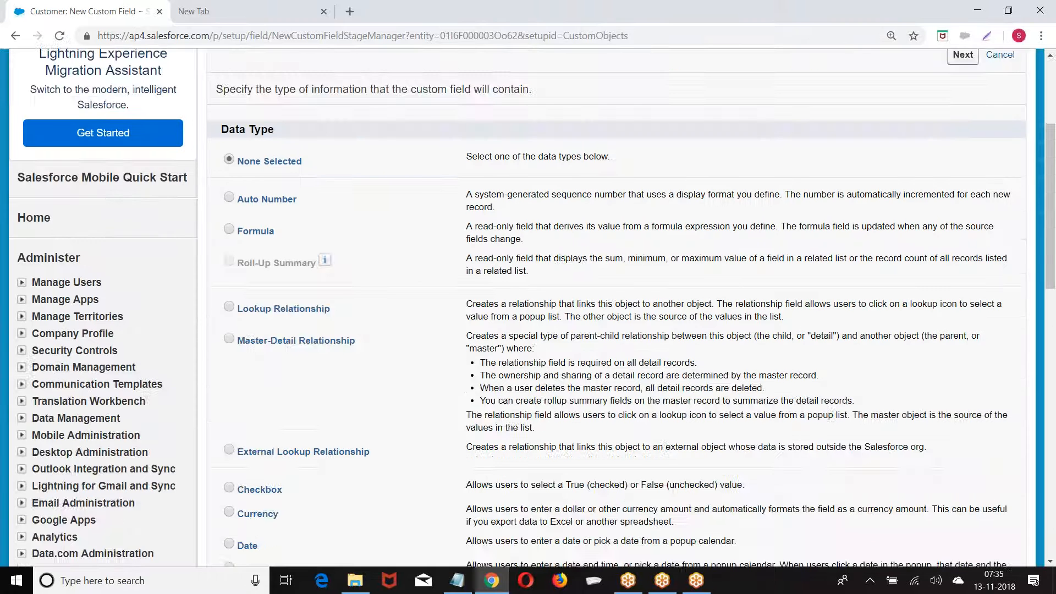
scroll(354, 247, "down", 3)
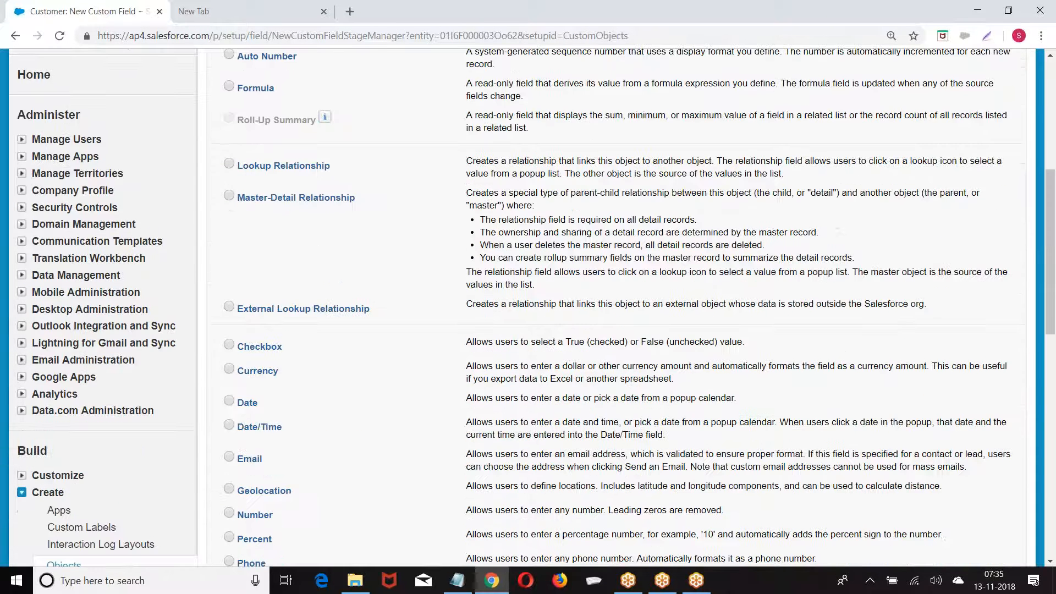
scroll(230, 265, "down", 3)
left_click(229, 263)
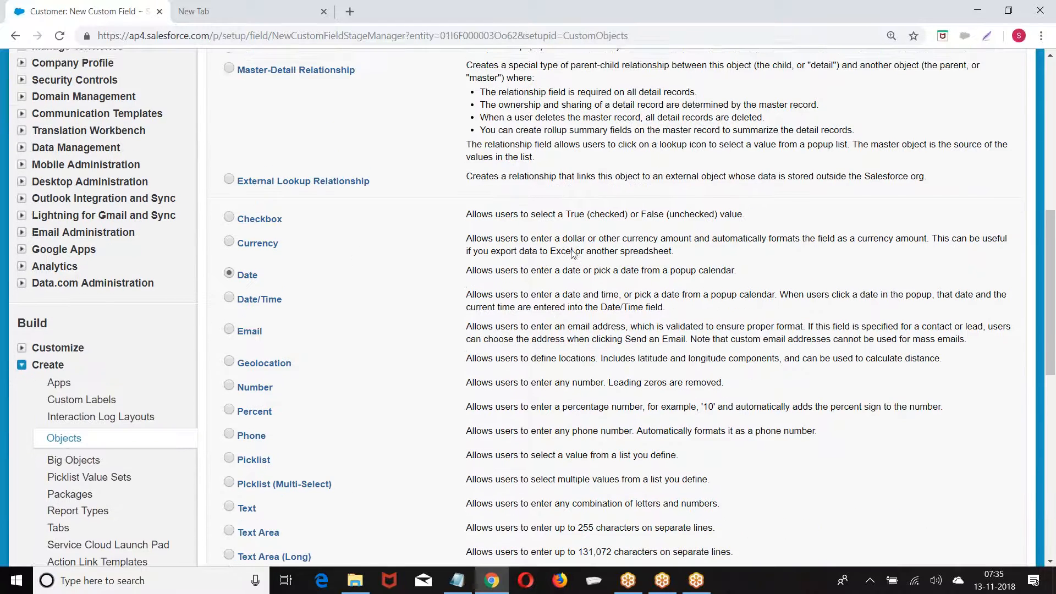
scroll(523, 253, "up", 6)
scroll(880, 204, "up", 2)
left_click(962, 185)
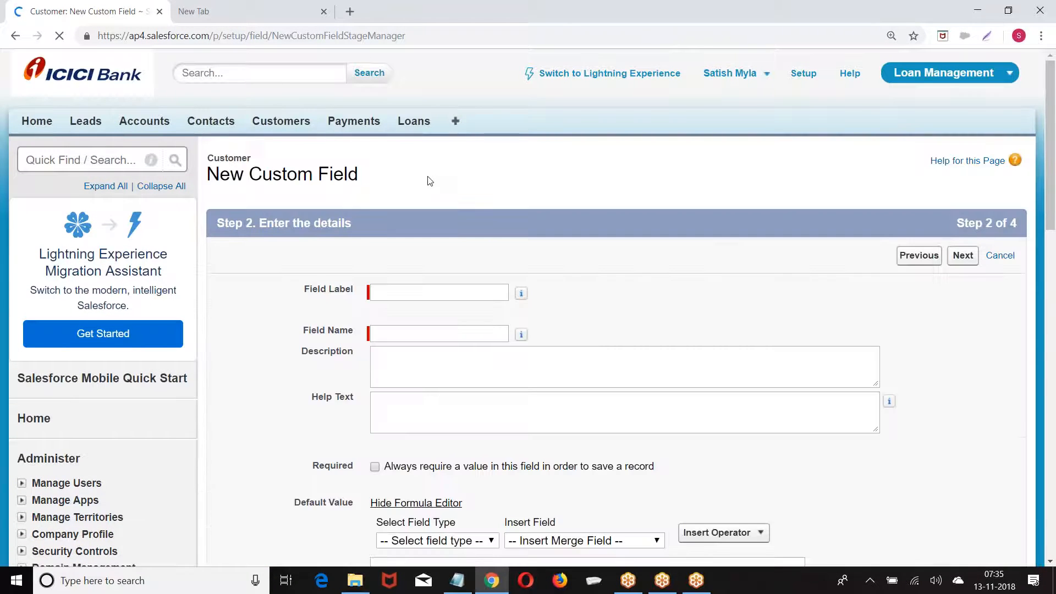
Enter an initial 'EST Date' label on the date field, then clear it
scroll(418, 179, "down", 2)
left_click(397, 158)
type("ES")
type("D")
key("BackSpace")
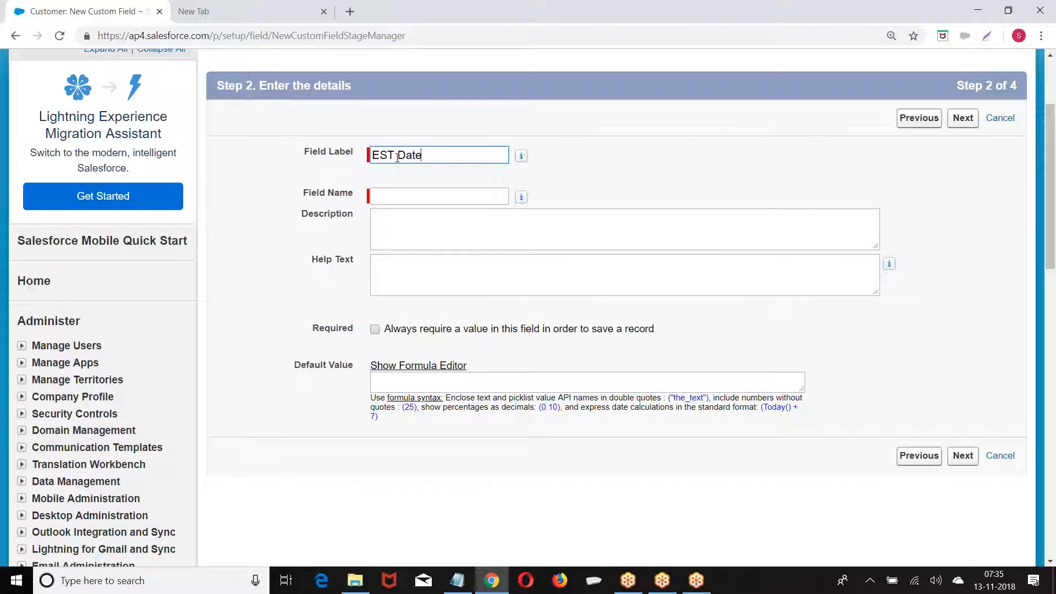
left_click(635, 162)
left_click_drag(435, 160, 271, 165)
key("BackSpace")
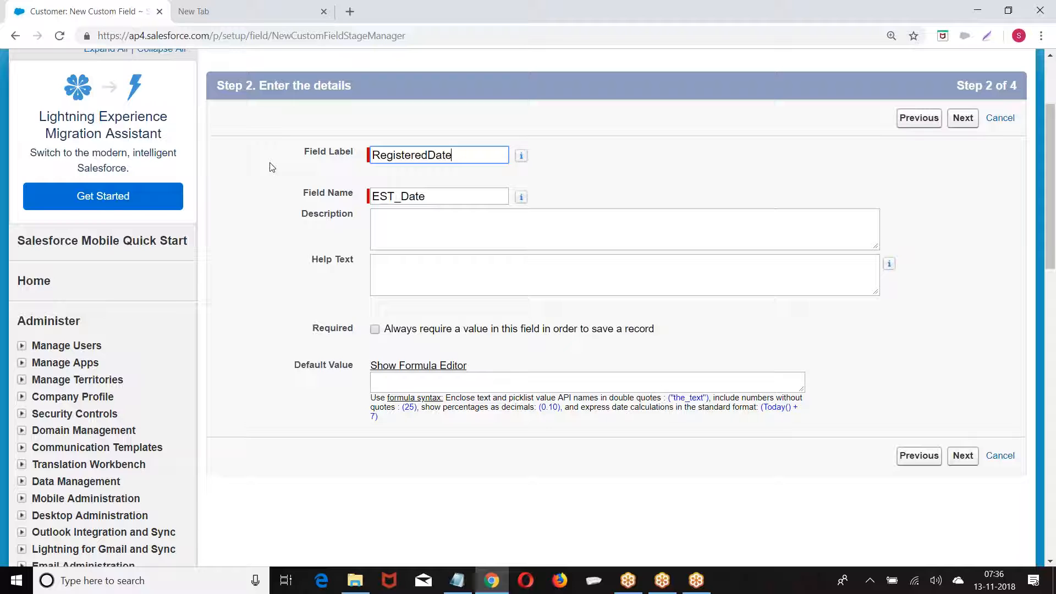
key("Tab")
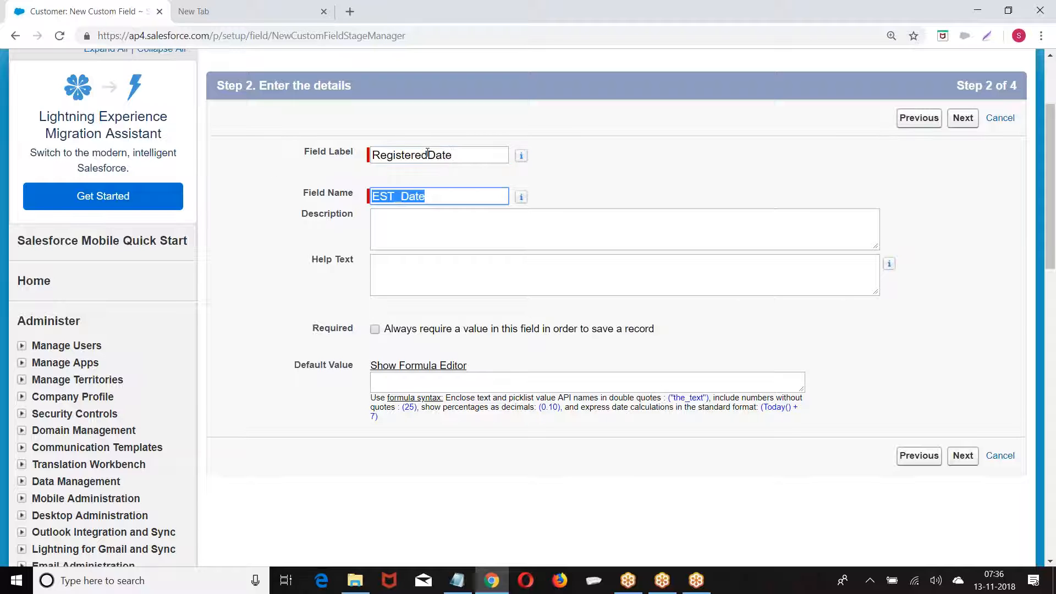
Label the date field 'Registered Date', name it Registered_Date, and keep default security
left_click(427, 154)
key("ctrl+a")
key("ctrl+c")
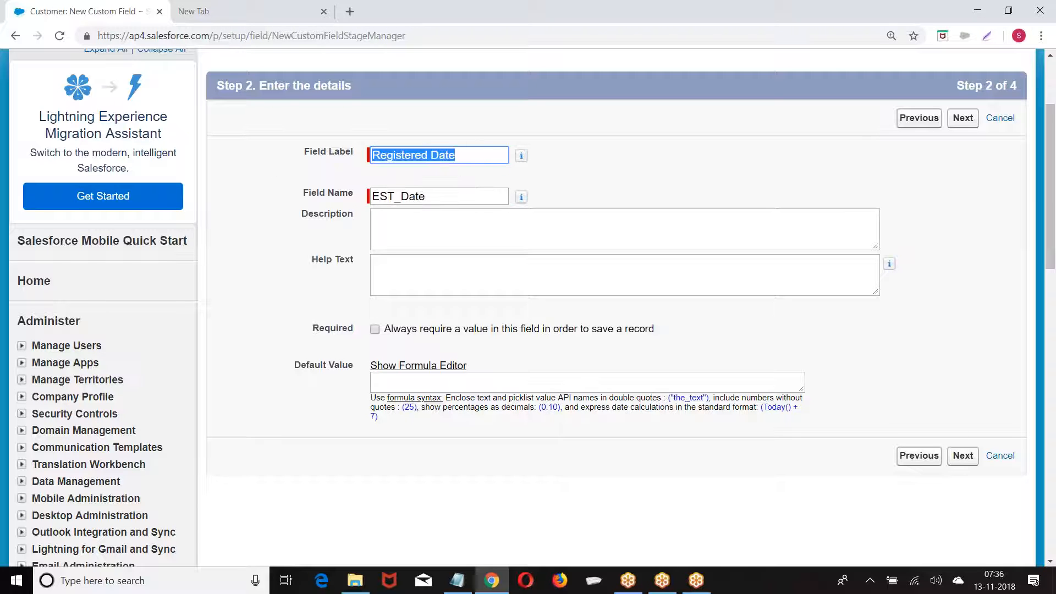
left_click(432, 190)
key("ctrl+a")
key("ctrl+v")
key("BackSpace")
type("_")
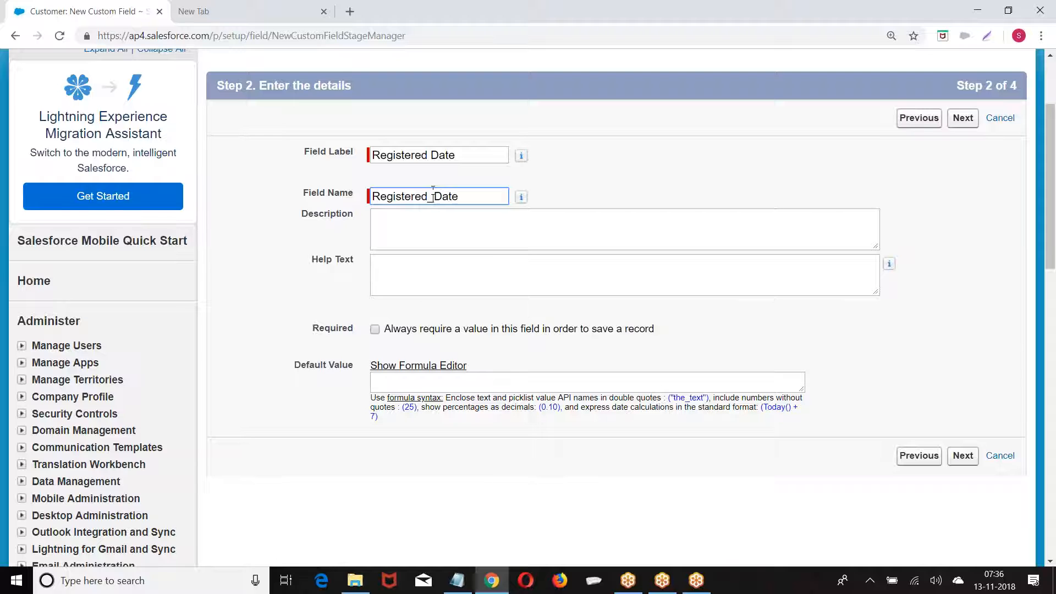
left_click(963, 119)
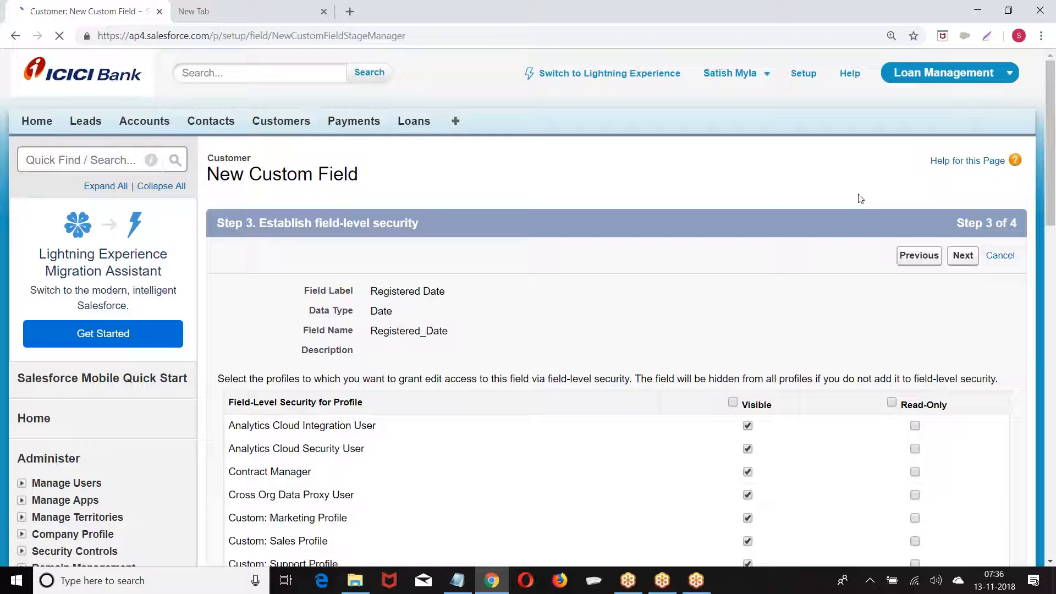
left_click(966, 255)
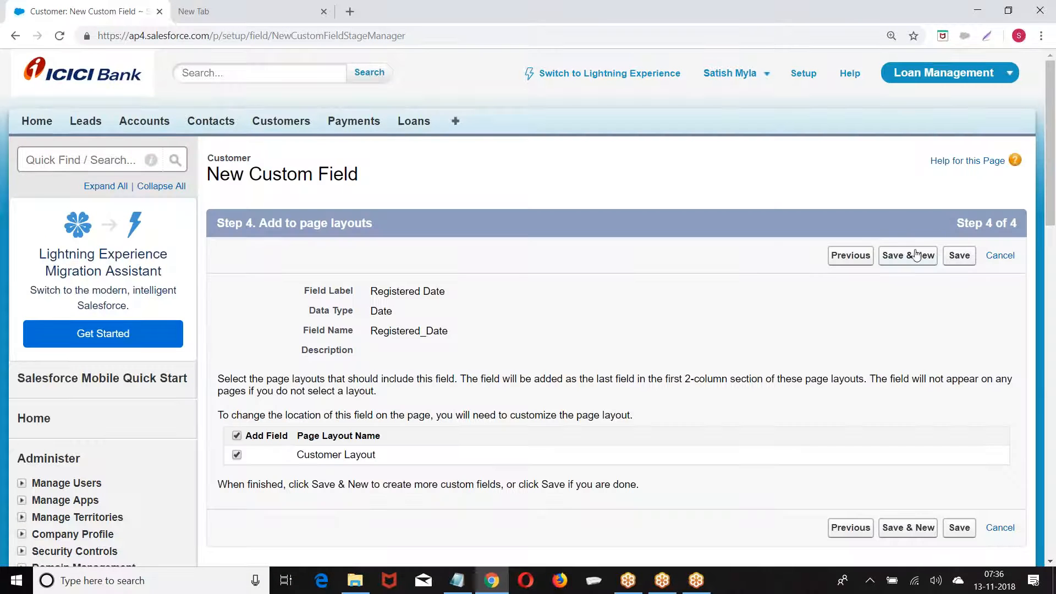
Save Registered Date, then start a new Date field labelled and named DOB
left_click(915, 255)
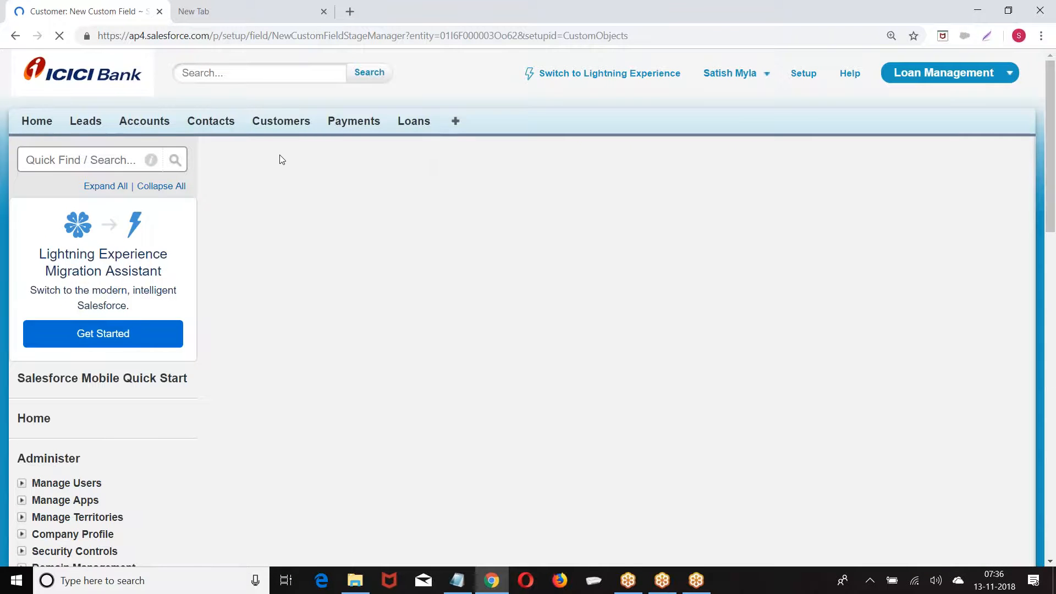
scroll(281, 162, "down", 5)
scroll(279, 164, "down", 5)
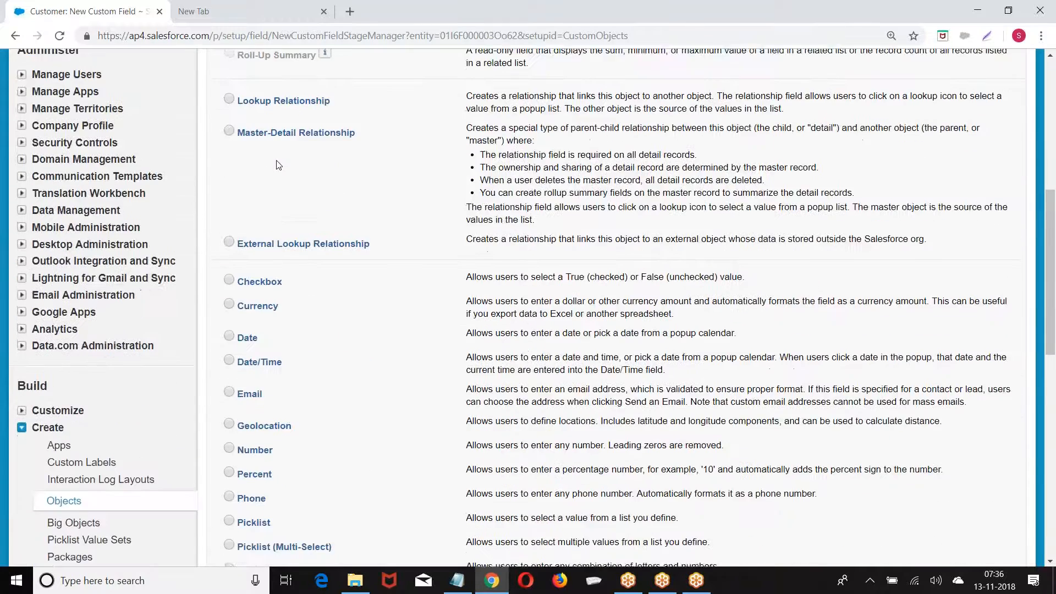
scroll(252, 161, "down", 1)
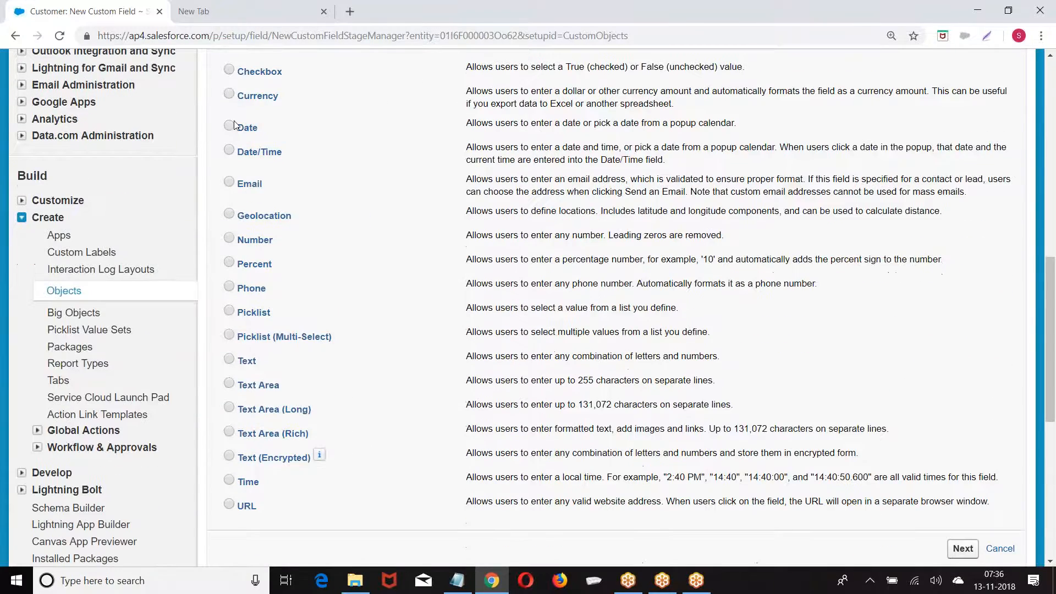
scroll(486, 174, "down", 3)
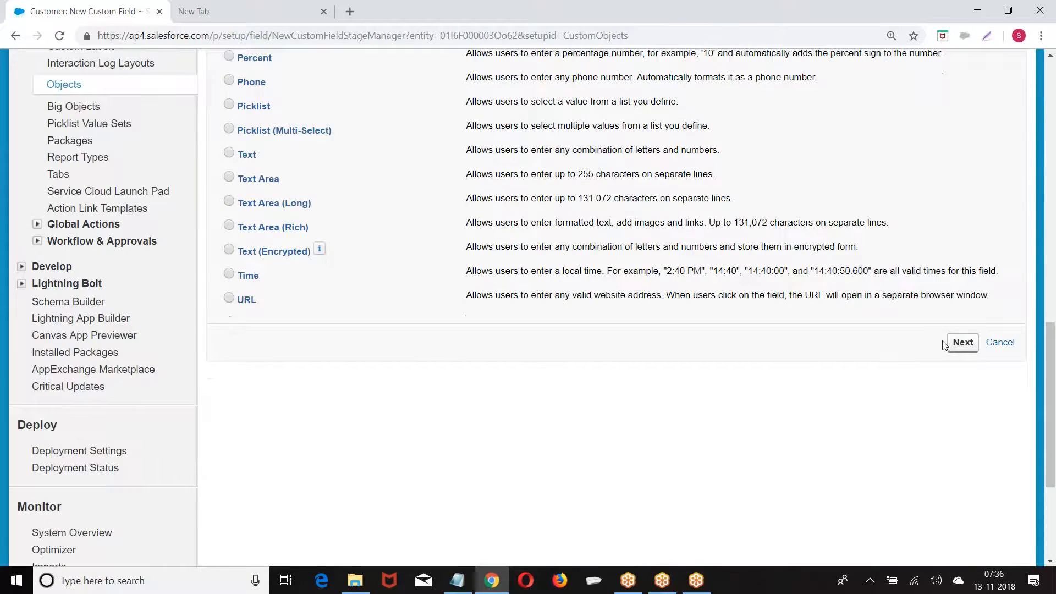
left_click(946, 345)
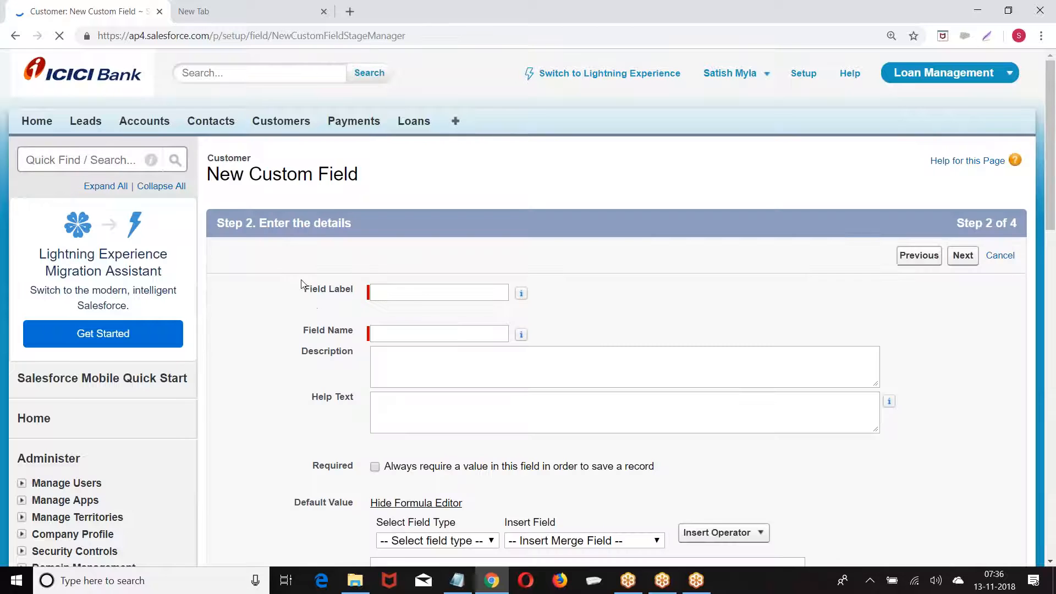
left_click(401, 285)
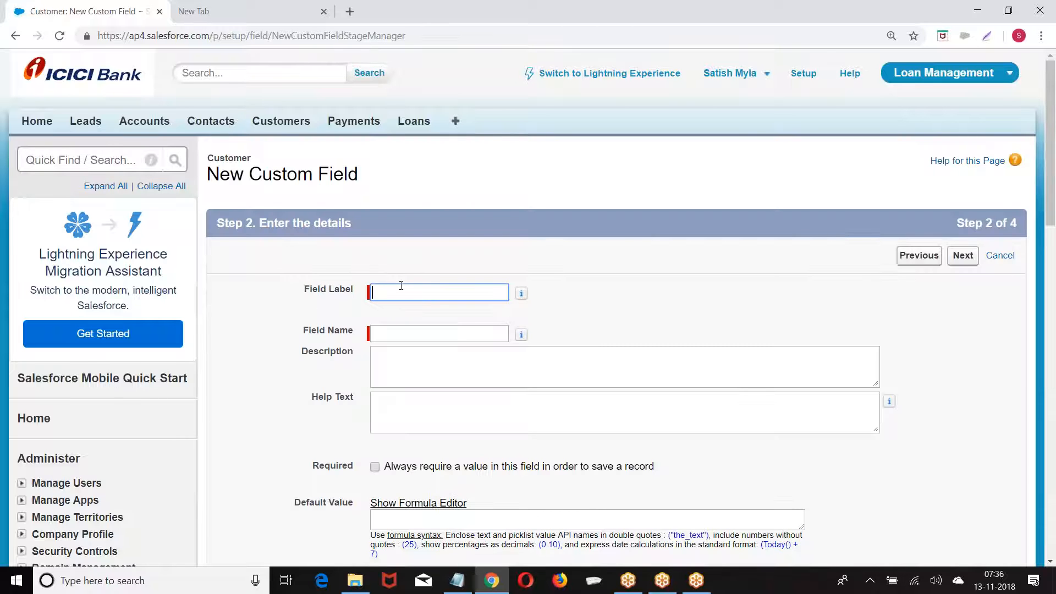
key("Tab")
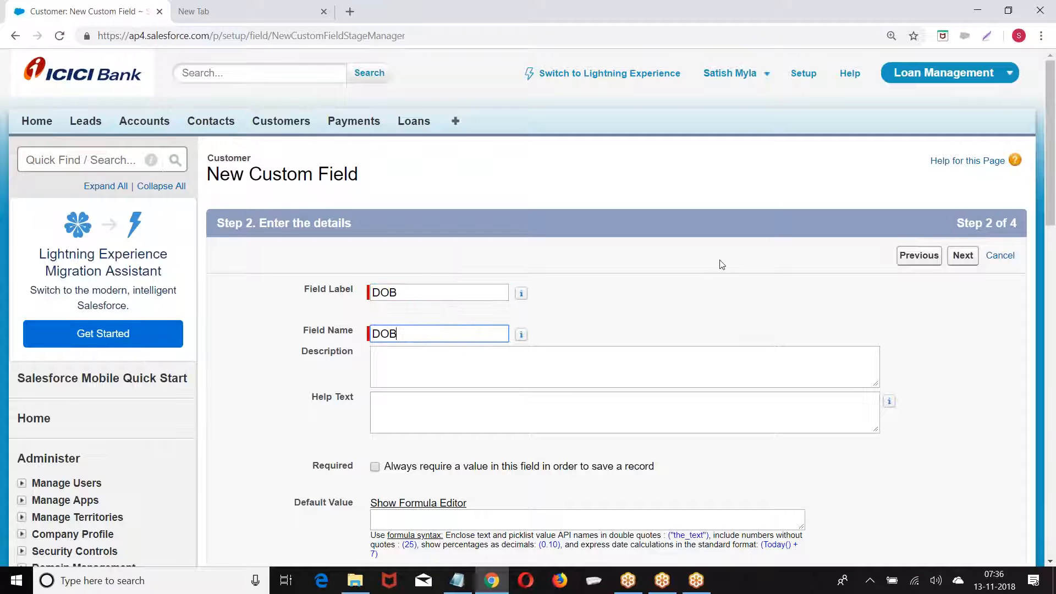
left_click(963, 255)
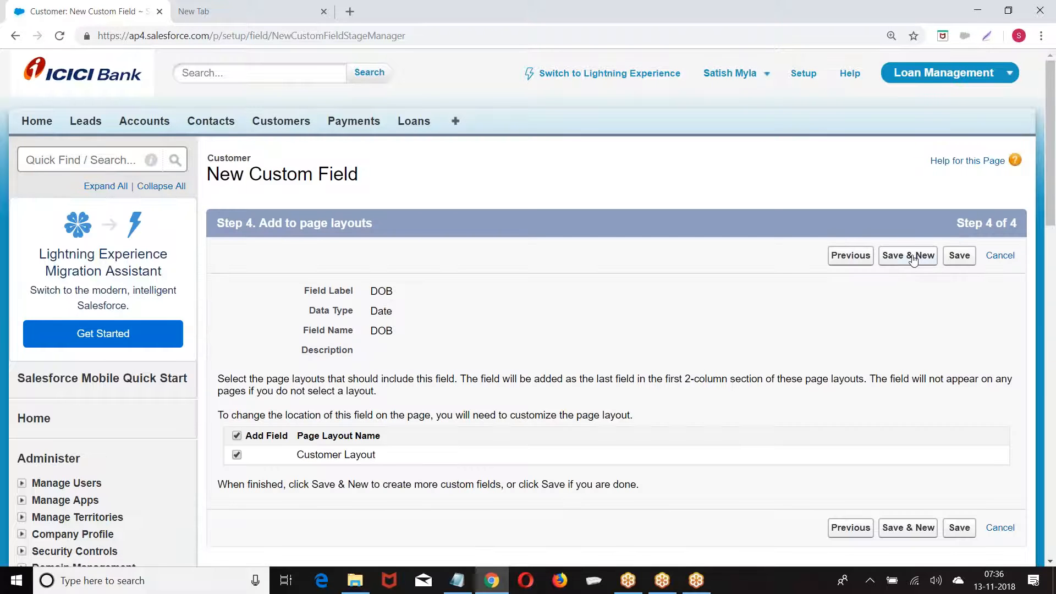
Save the DOB field and start a new field of Email type
left_click(914, 258)
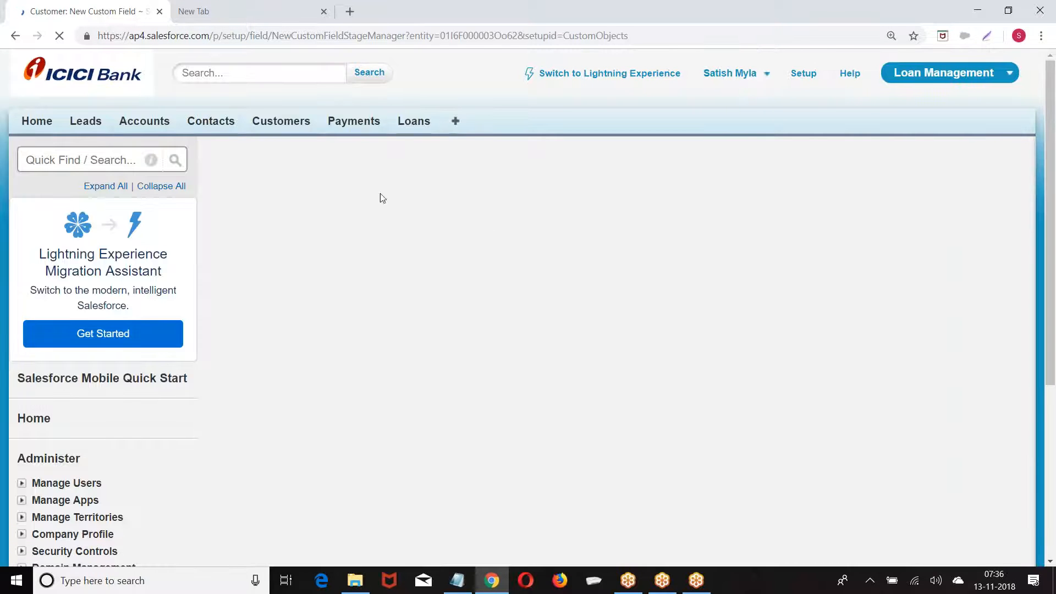
scroll(335, 190, "down", 8)
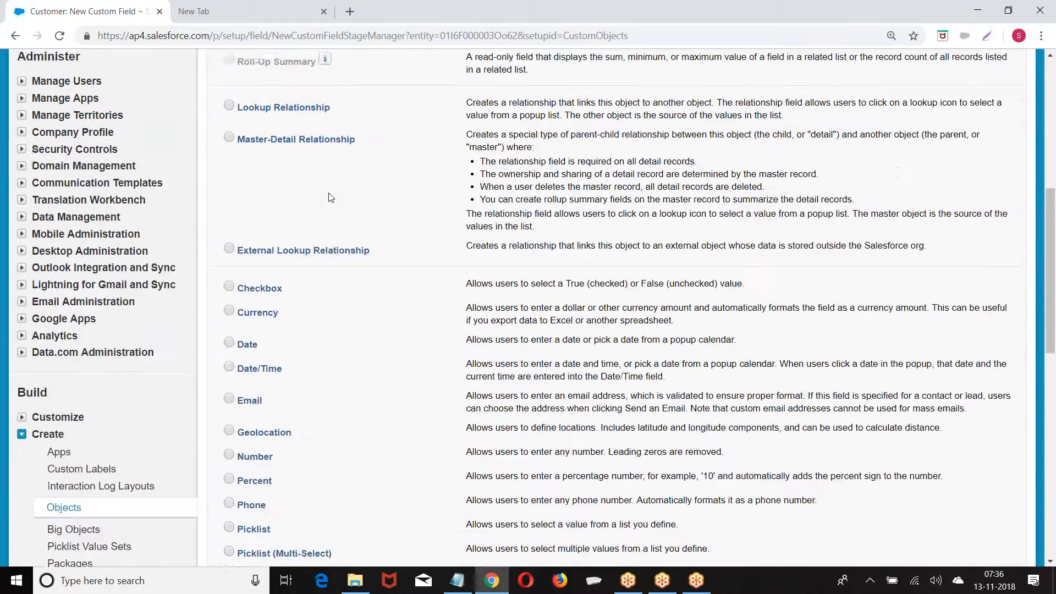
scroll(329, 202, "down", 1)
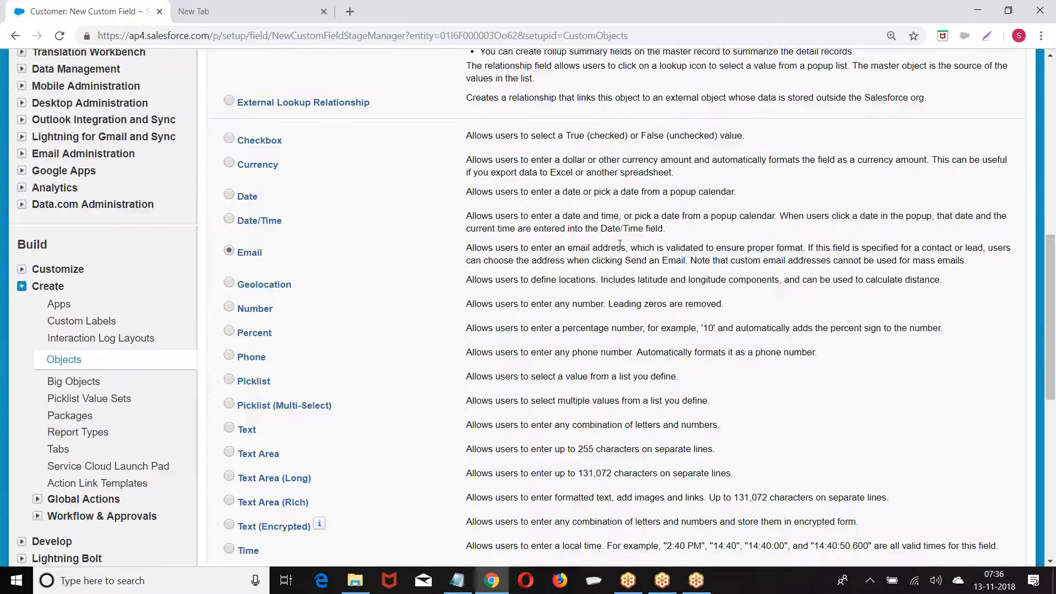
scroll(374, 251, "down", 3)
left_click(961, 413)
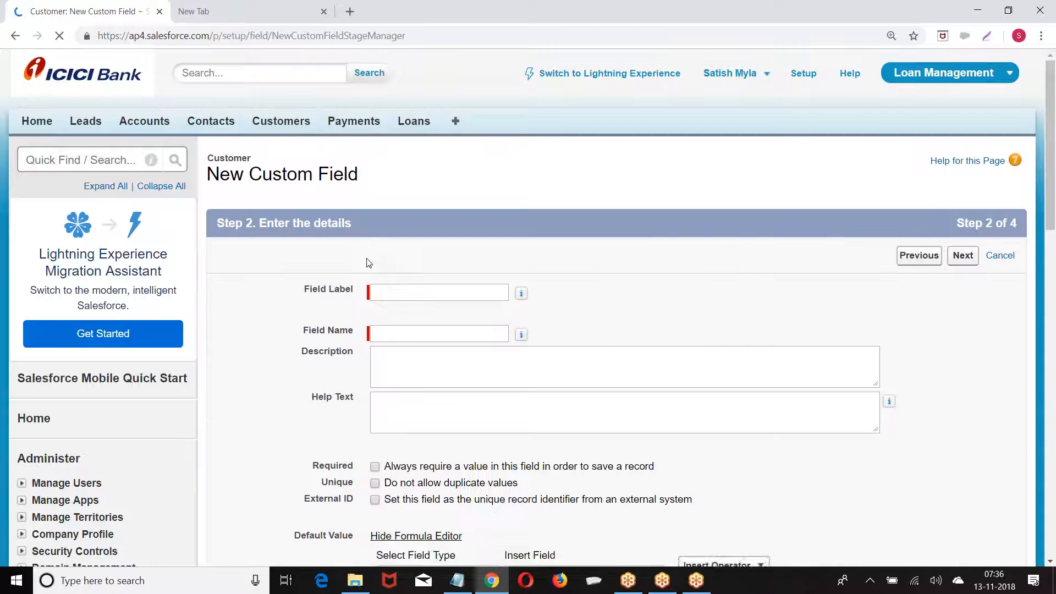
Label the field 'Email', keep default security, and save it onto the Customer Layout
left_click(408, 300)
type("Email")
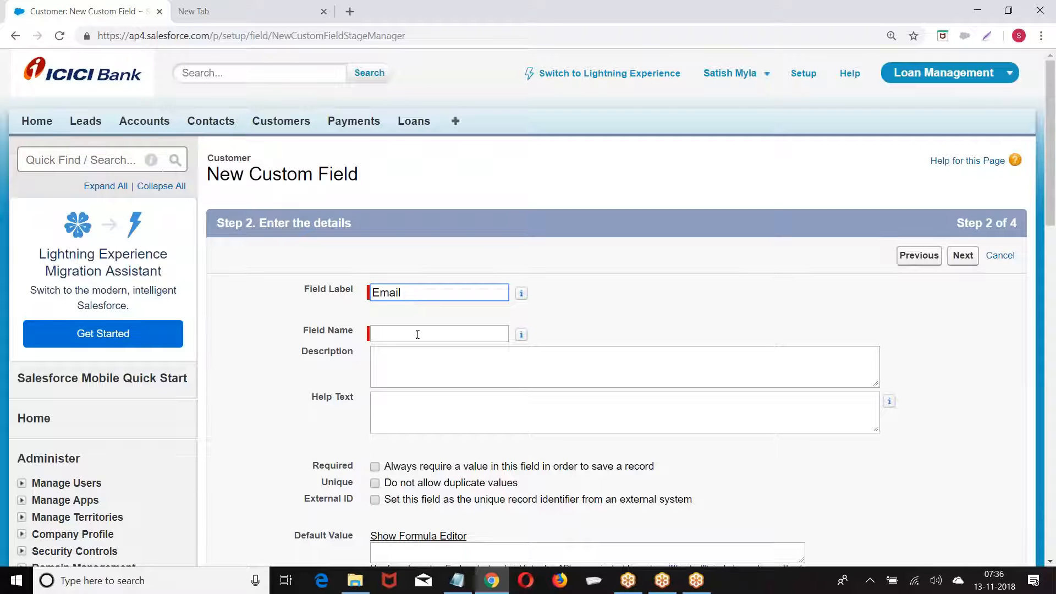
left_click(418, 334)
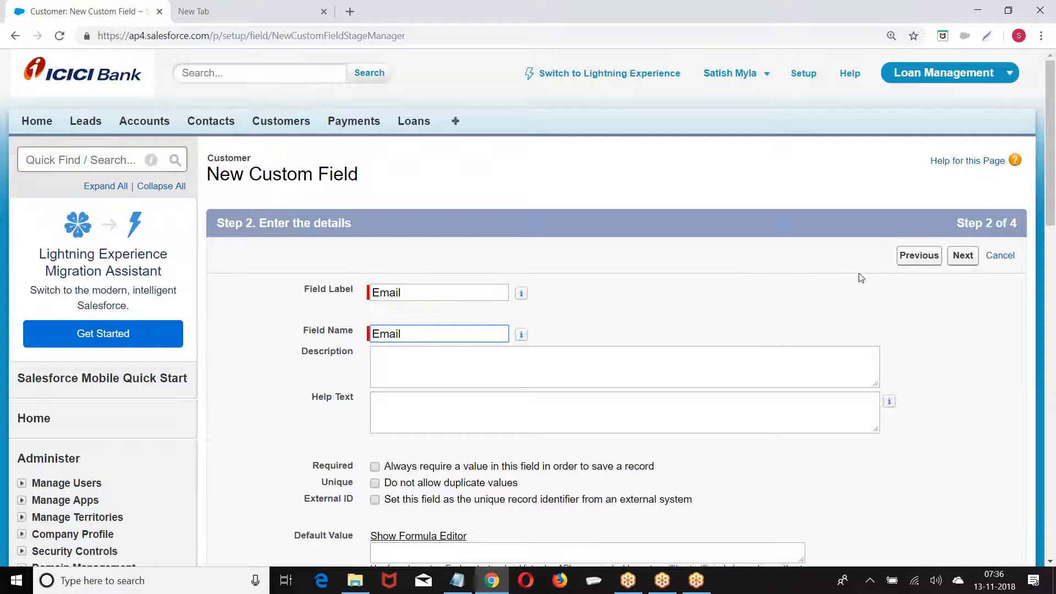
left_click(971, 259)
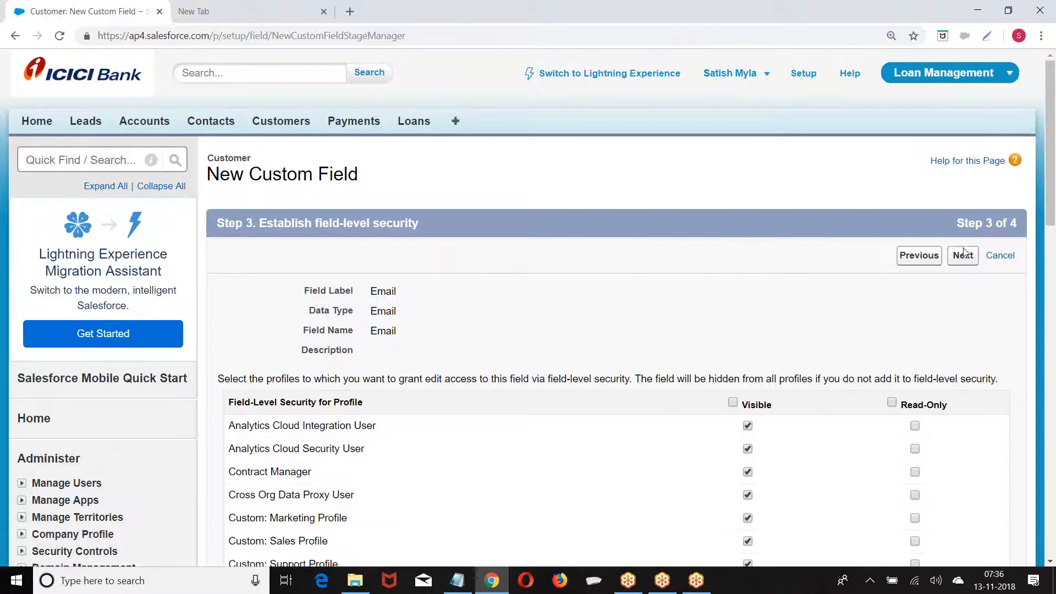
left_click(963, 255)
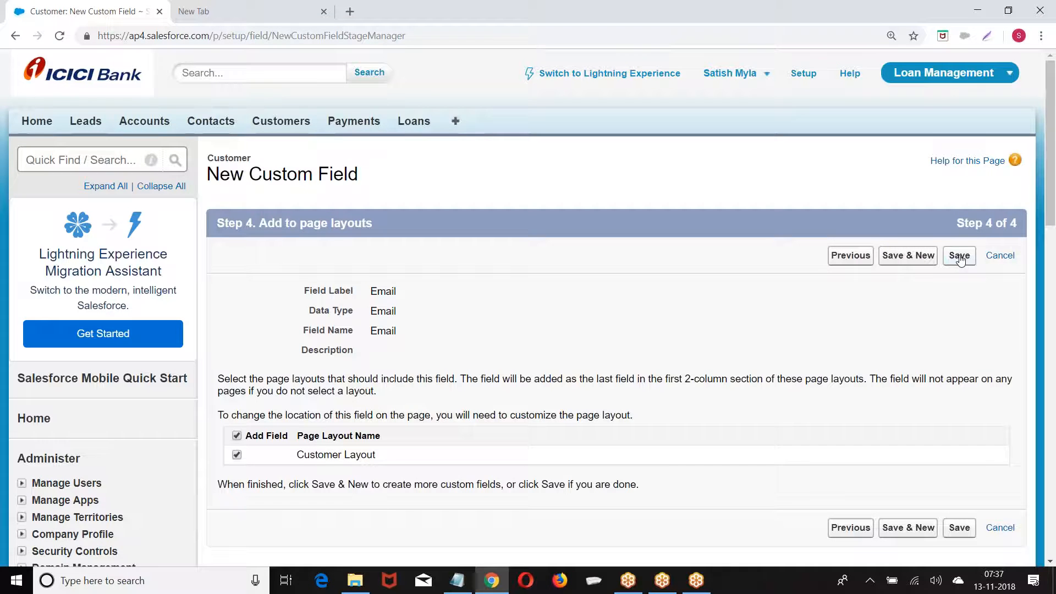
left_click(959, 256)
scroll(572, 261, "down", 8)
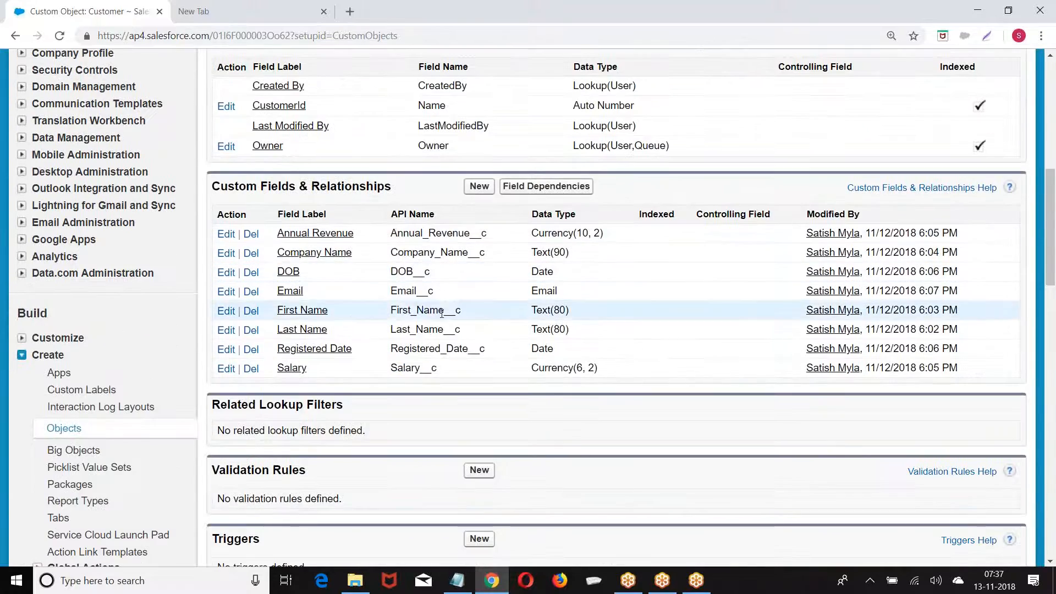
scroll(691, 257, "up", 7)
scroll(691, 257, "up", 2)
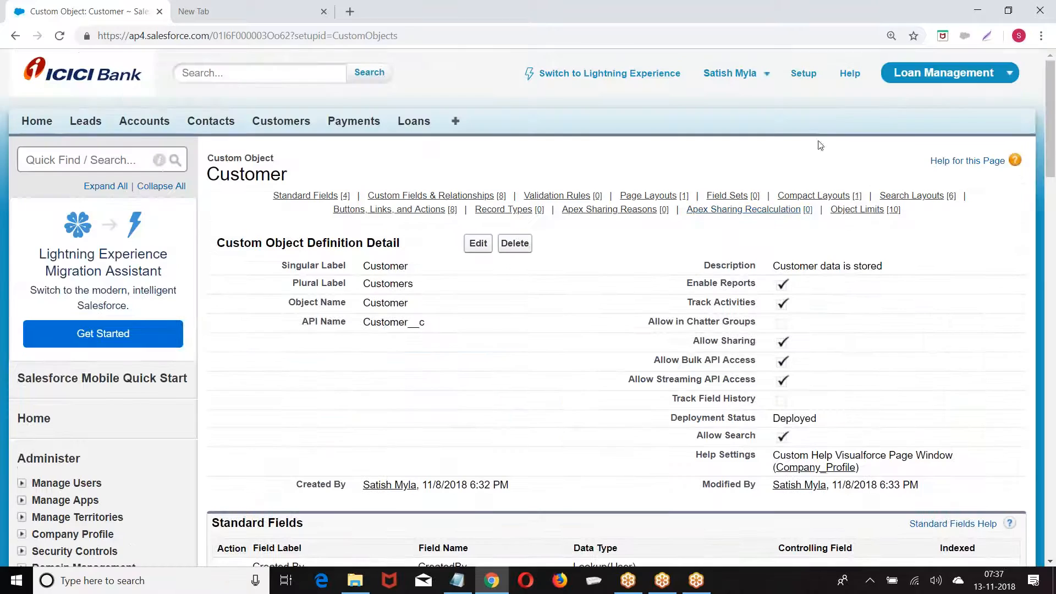
left_click(803, 74)
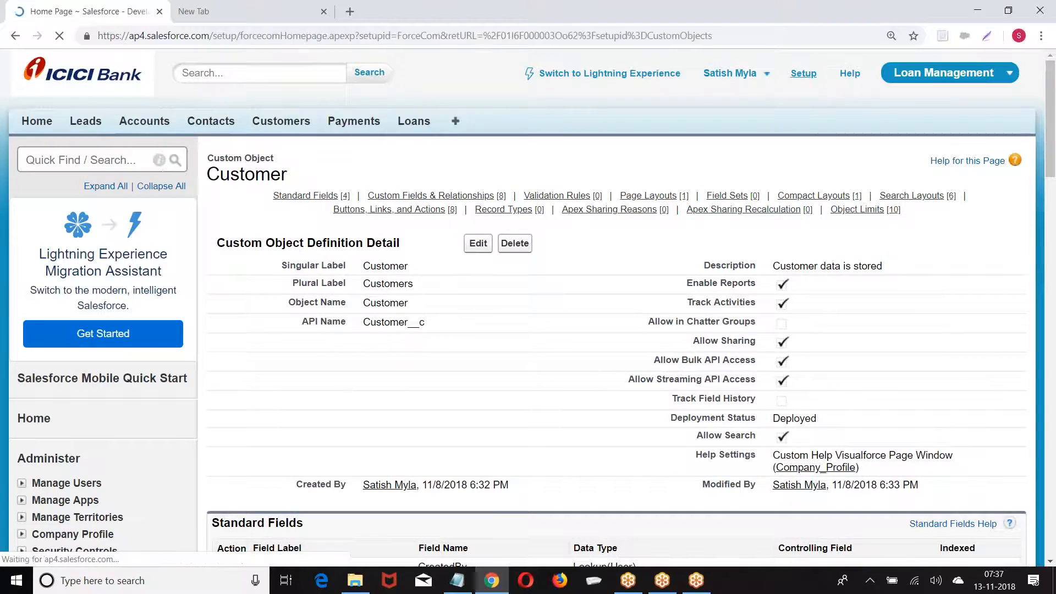
scroll(95, 156, "down", 1)
scroll(96, 157, "down", 8)
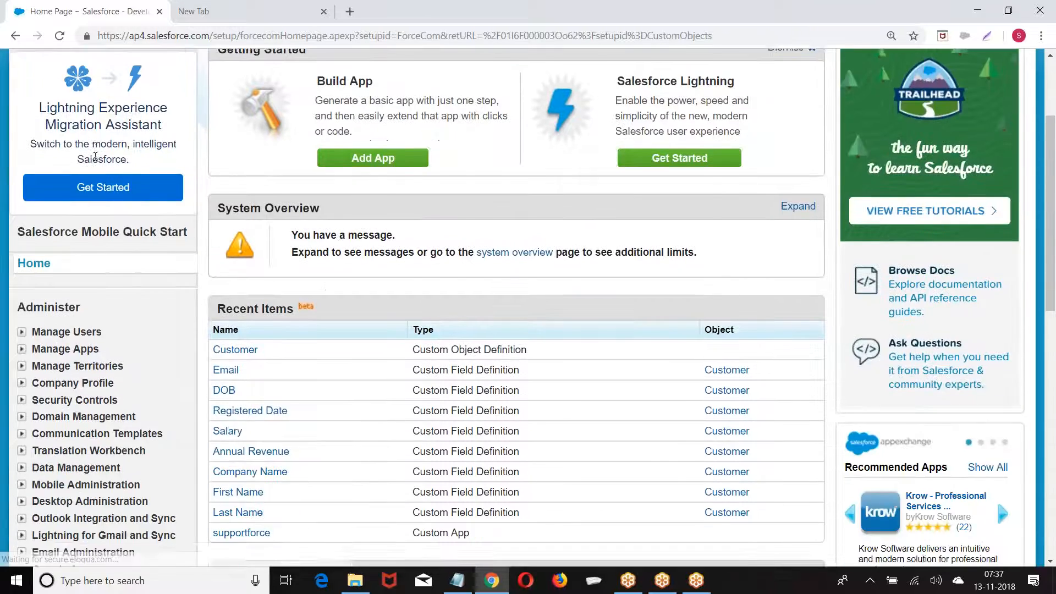
scroll(69, 284, "down", 4)
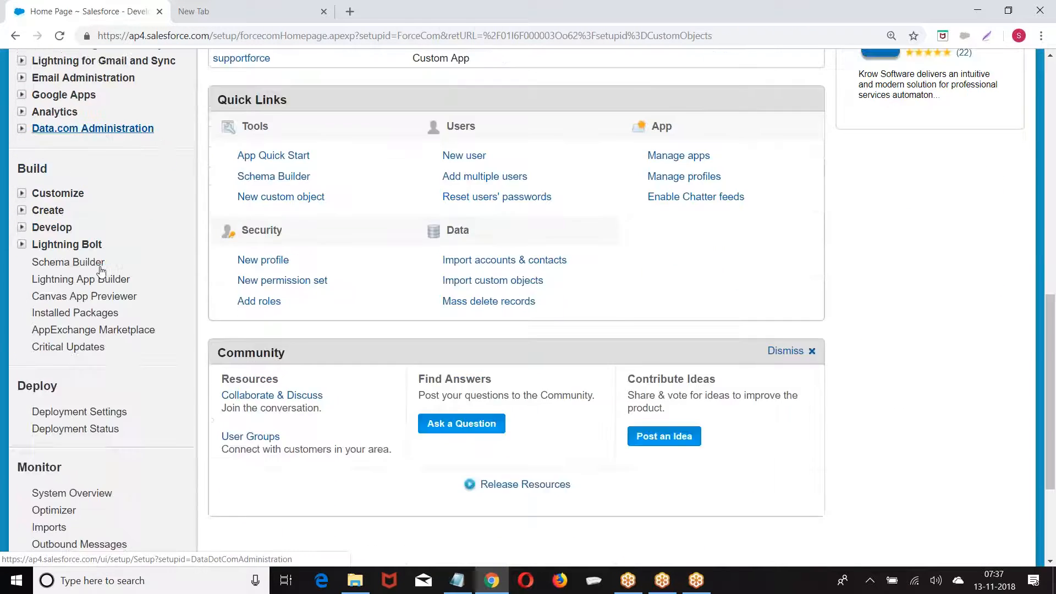
left_click(22, 144)
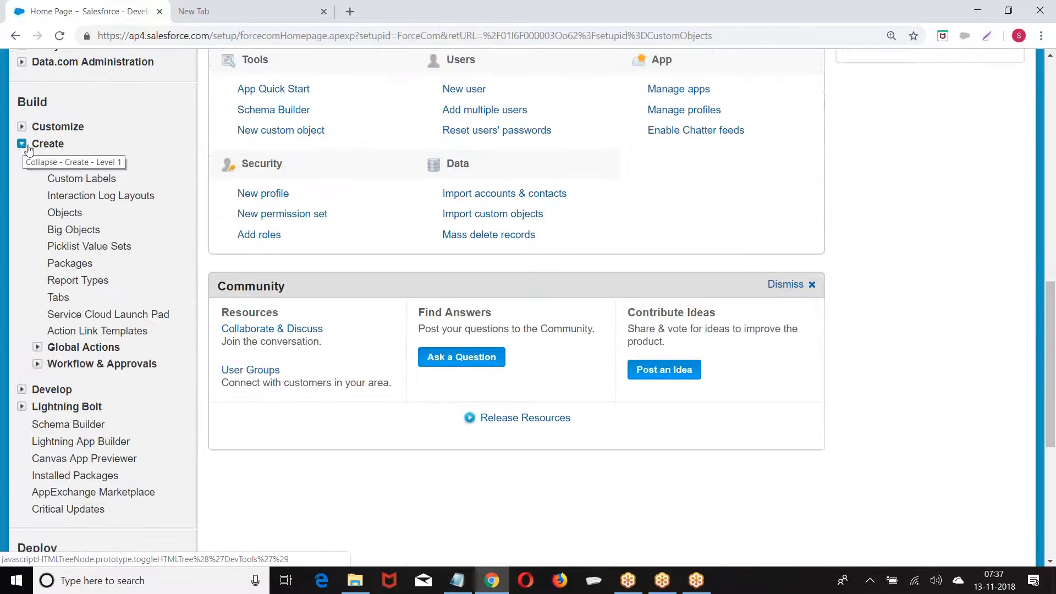
left_click(61, 214)
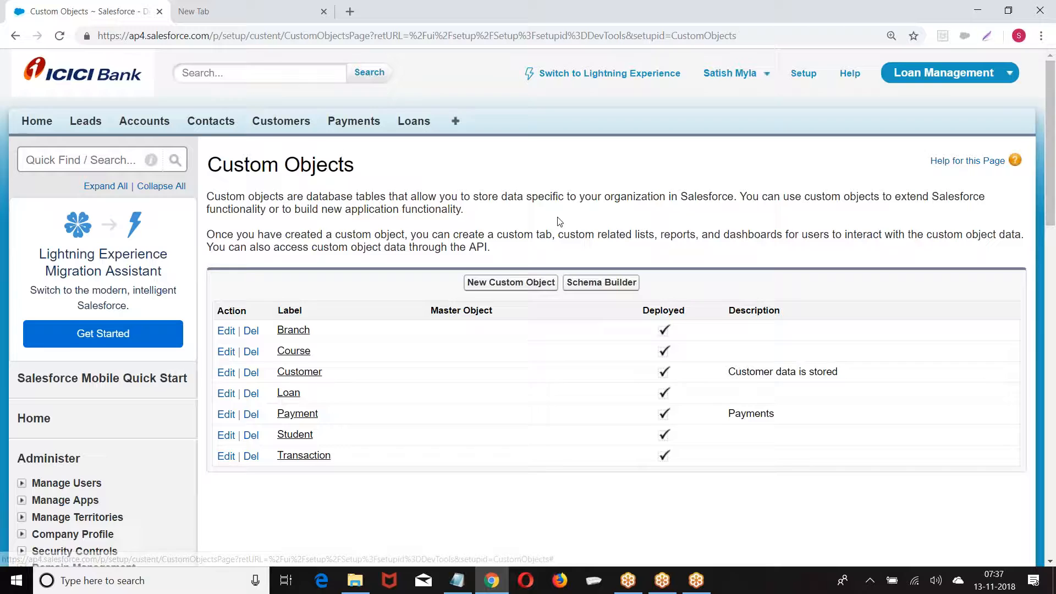
scroll(551, 231, "down", 1)
left_click(307, 304)
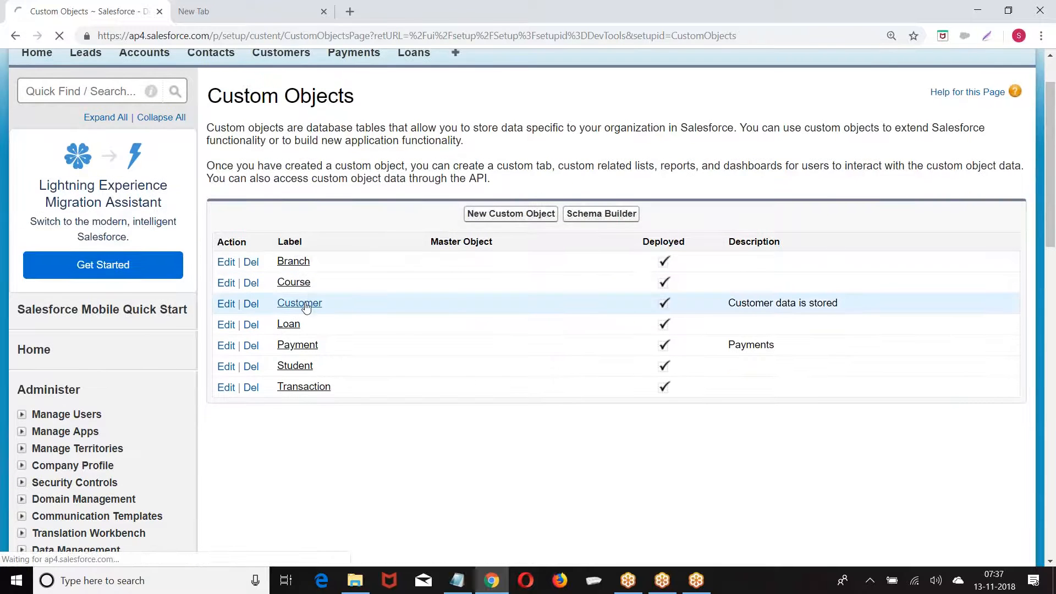
scroll(487, 235, "down", 6)
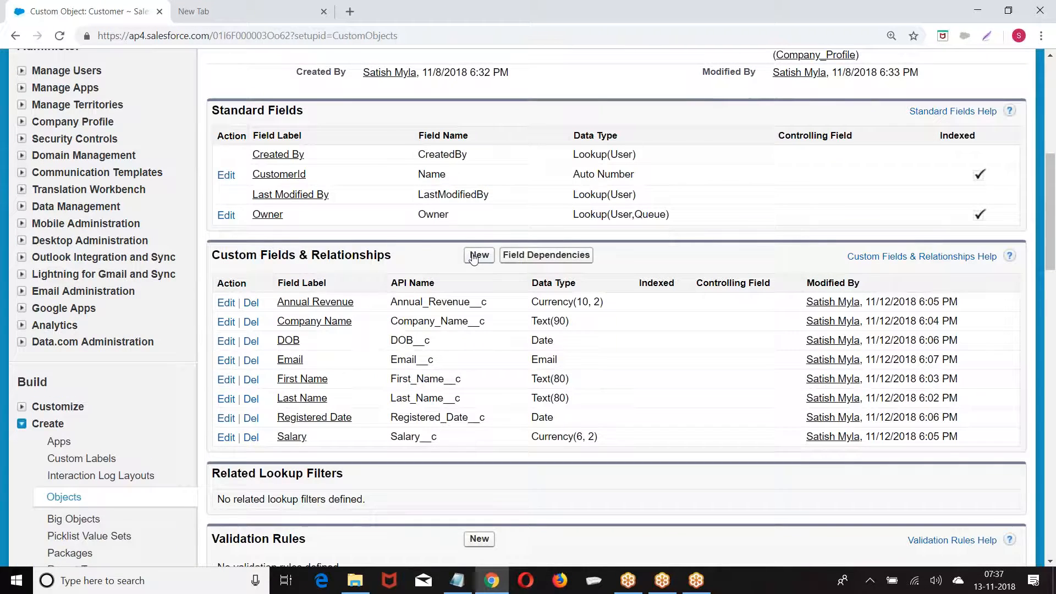
left_click(477, 256)
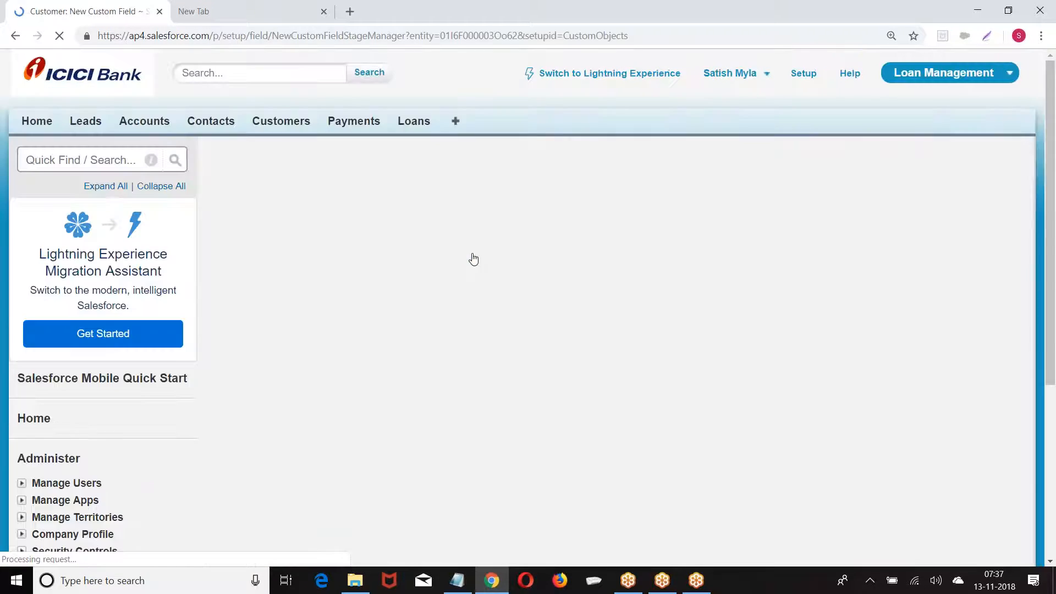
Create a Phone field labelled 'Land Line' with field name Land_Line and submit its details
scroll(330, 212, "down", 10)
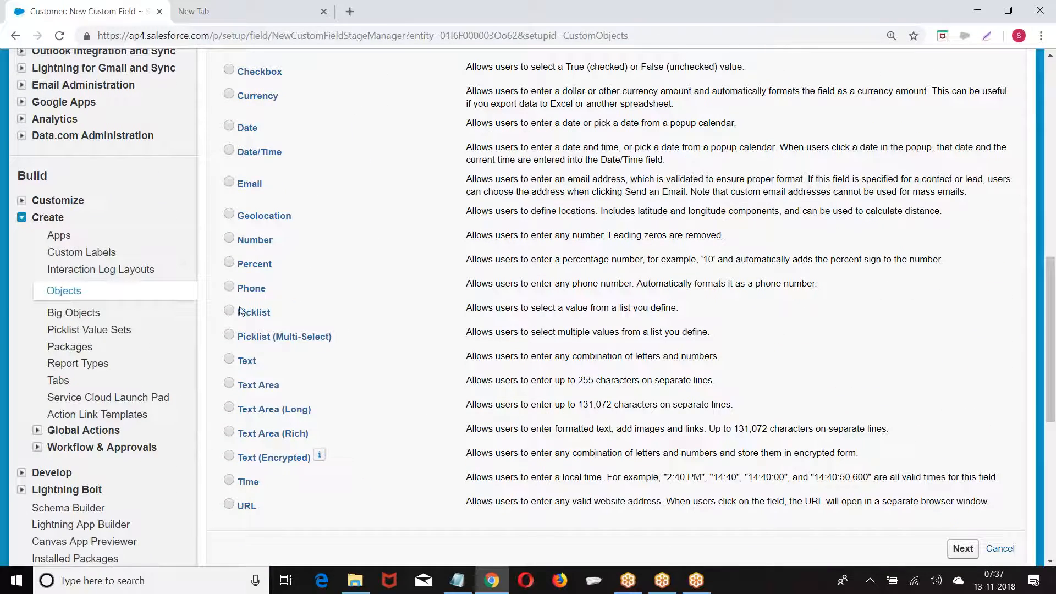
scroll(580, 304, "down", 1)
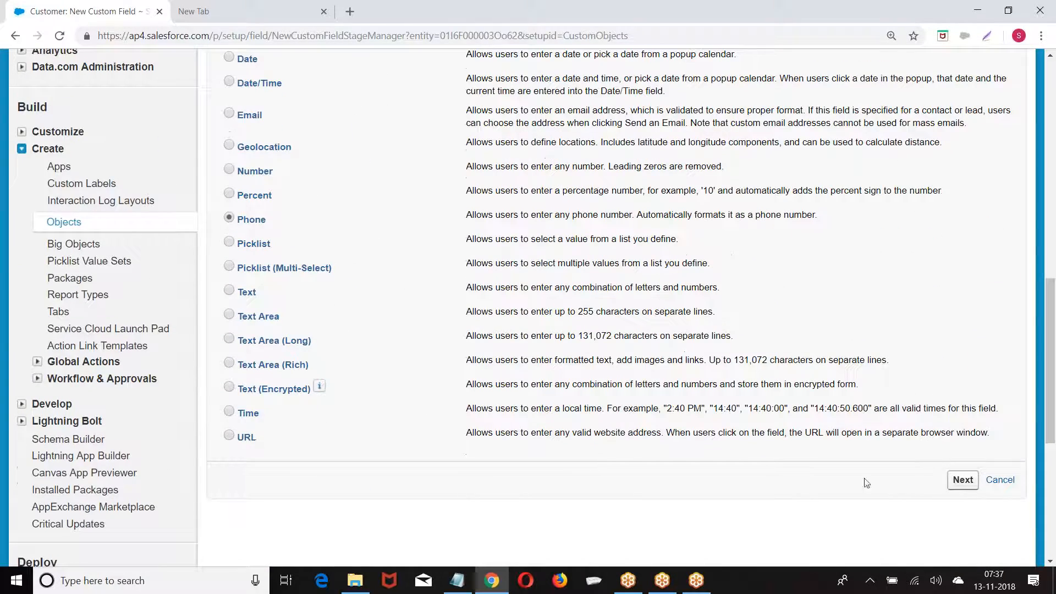
left_click(962, 480)
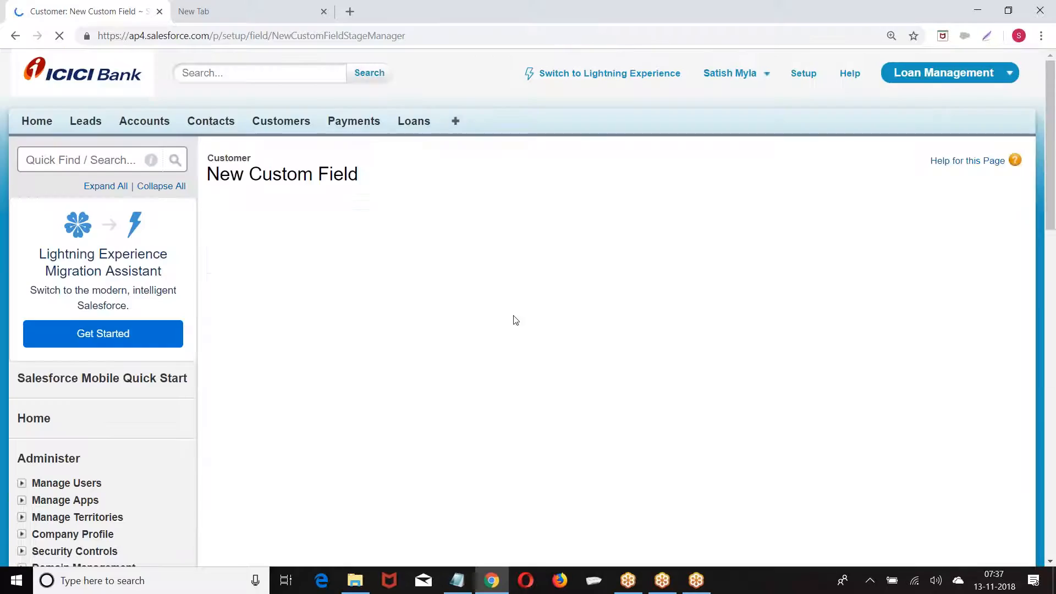
left_click(386, 292)
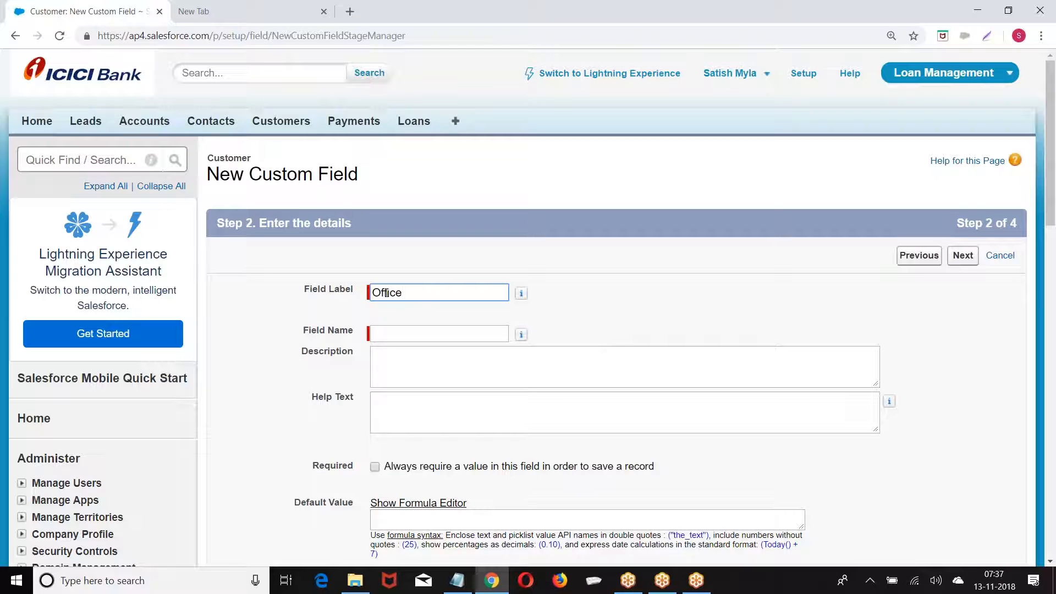
key("BackSpace")
key("BackSpace")
key("BackSpace")
left_click(668, 300)
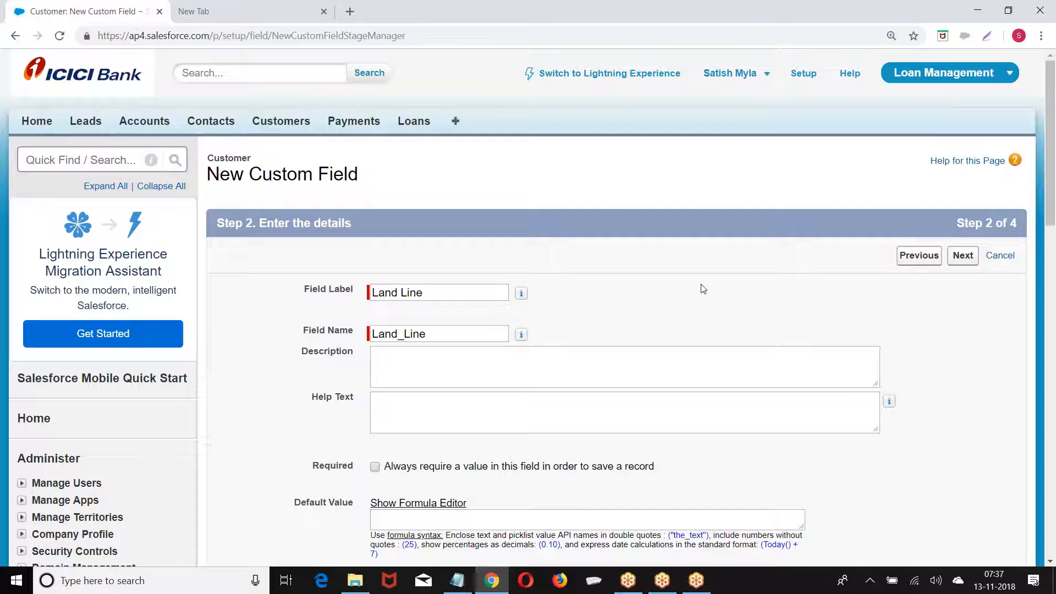
left_click(970, 259)
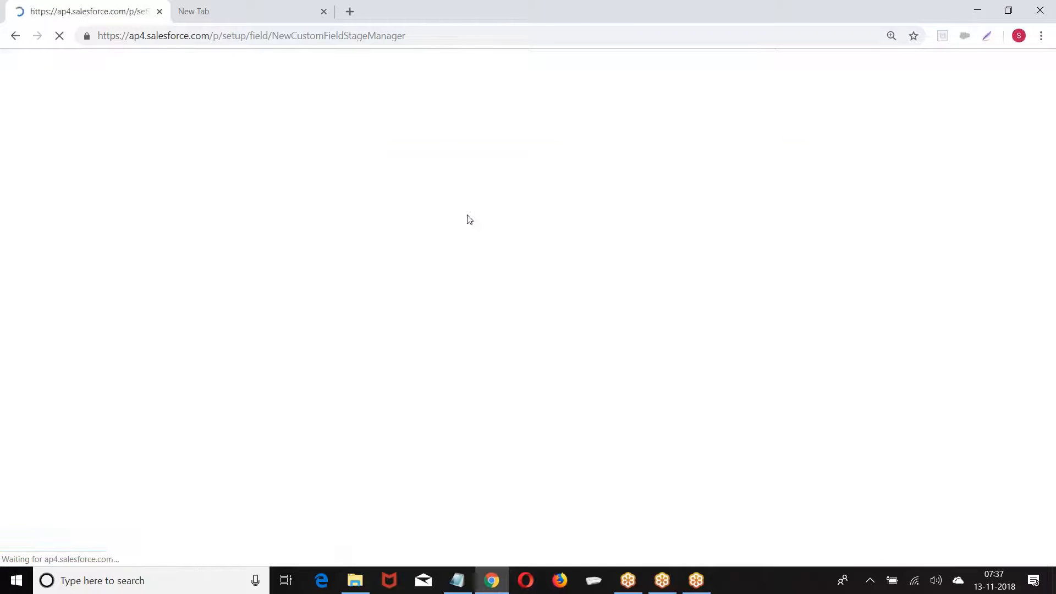
Start a Phone-type field and set its label and field name to 'Mobile'
scroll(384, 220, "down", 10)
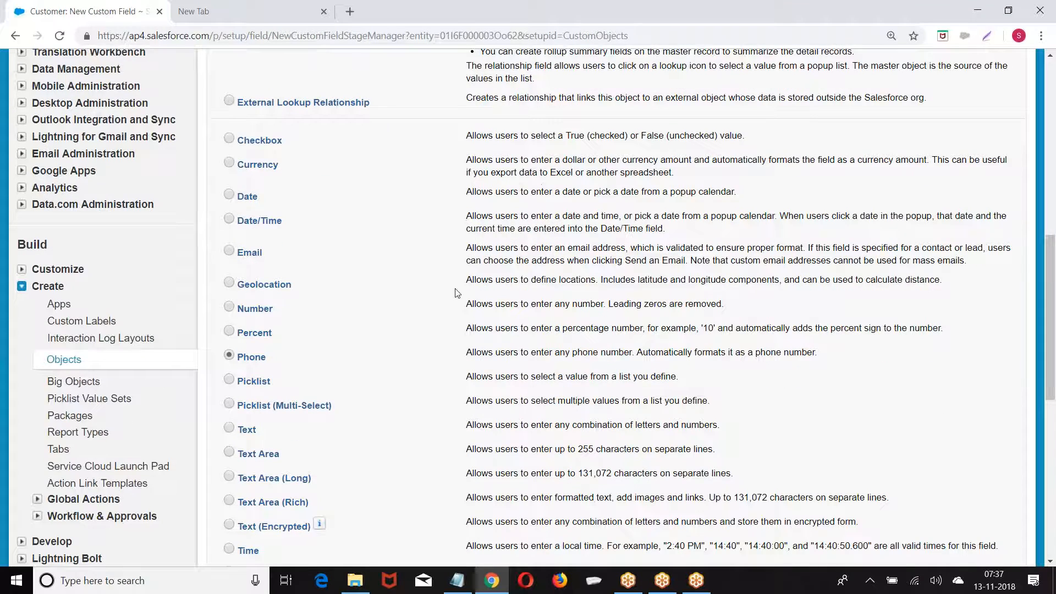
scroll(455, 293, "down", 3)
left_click(961, 480)
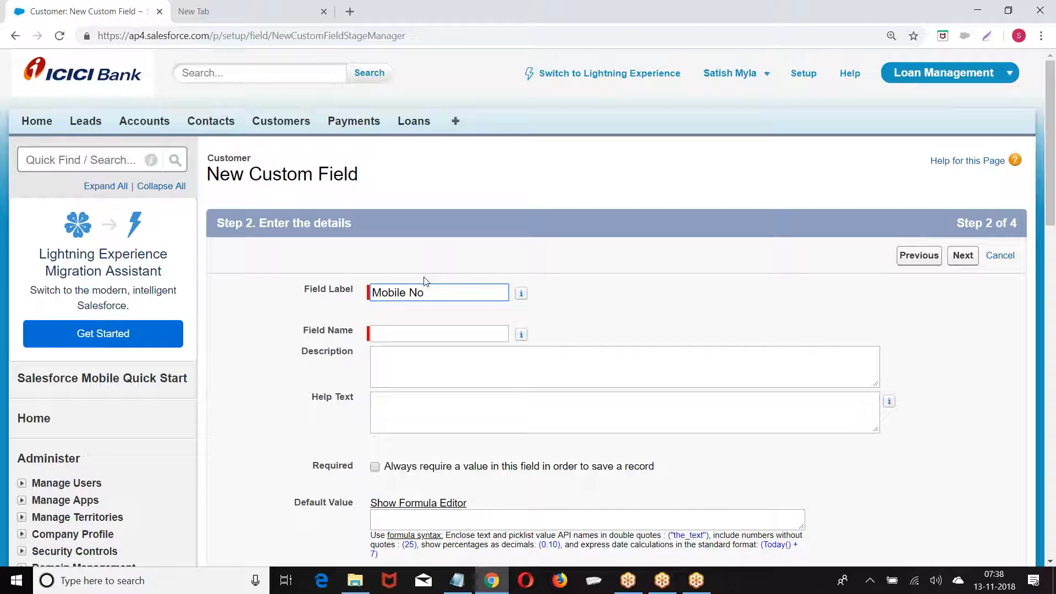
double_click(416, 292)
key("BackSpace")
left_click(772, 283)
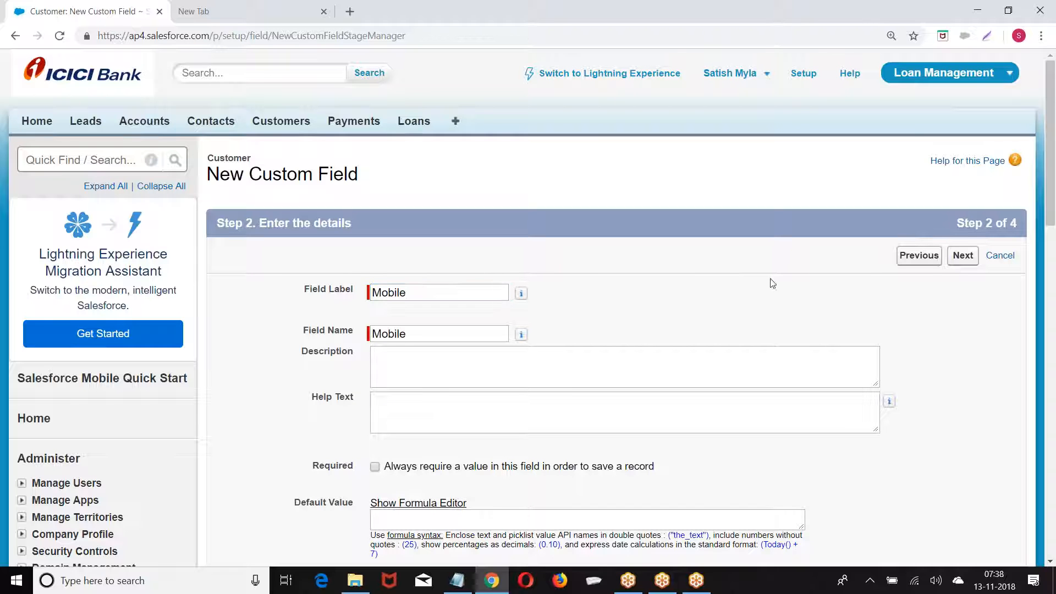
Keep default security and the Customer Layout, then save Mobile and start another field
left_click(964, 258)
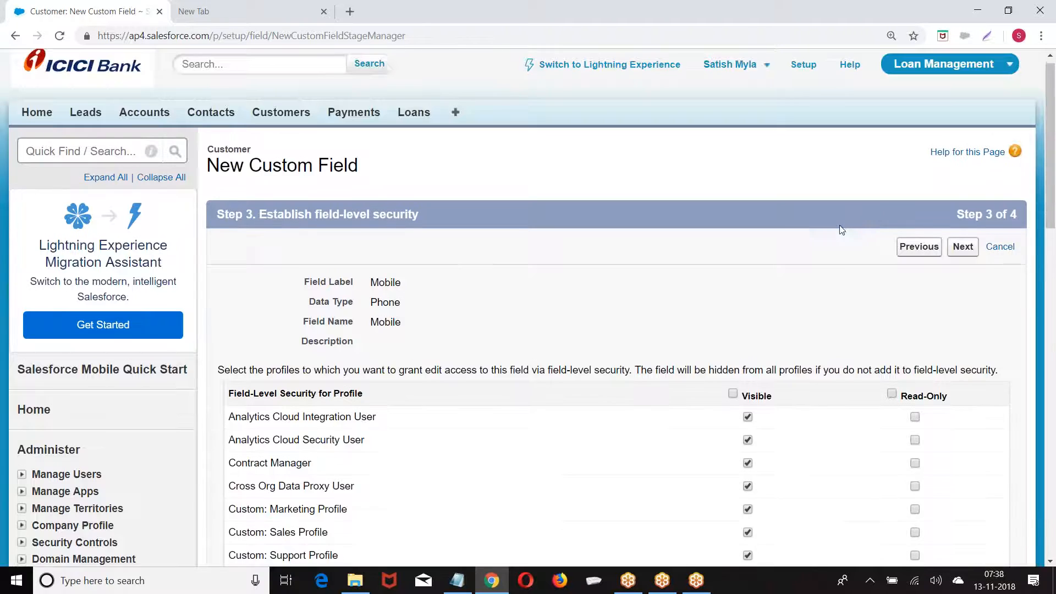
scroll(842, 228, "down", 1)
left_click(963, 187)
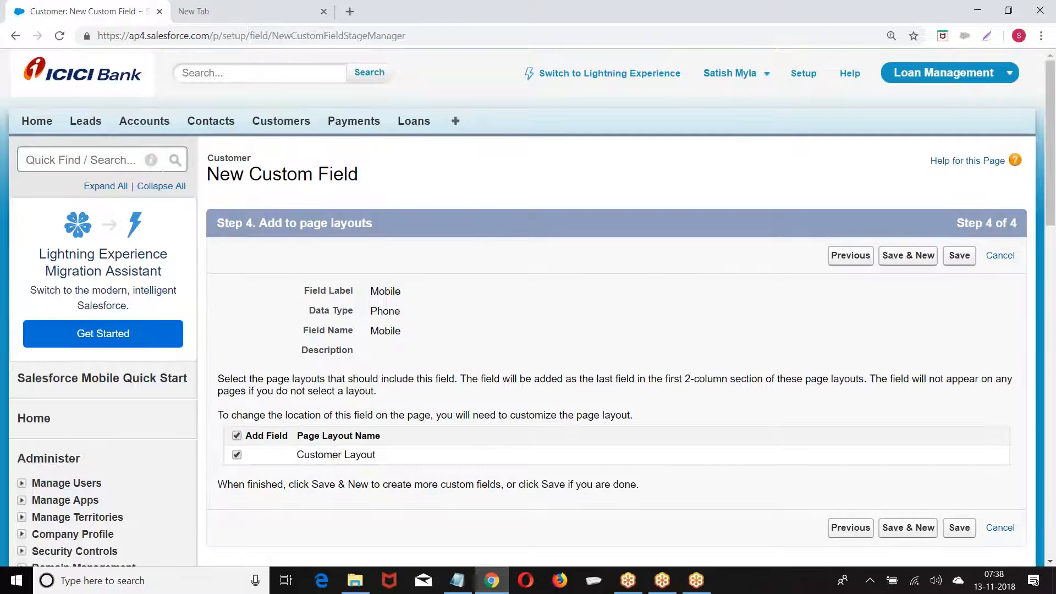
scroll(934, 198, "down", 1)
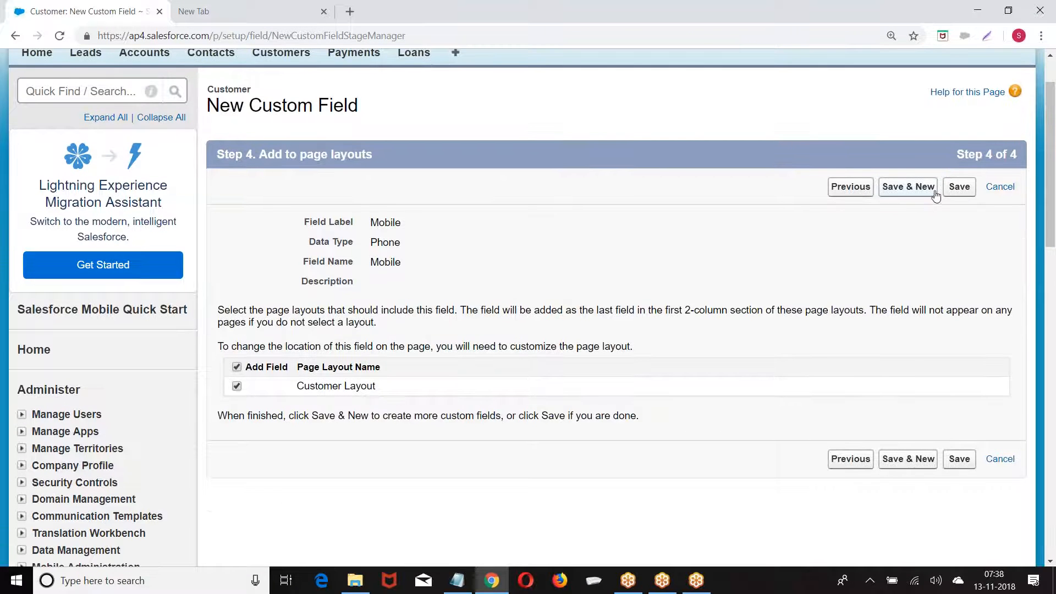
left_click(911, 187)
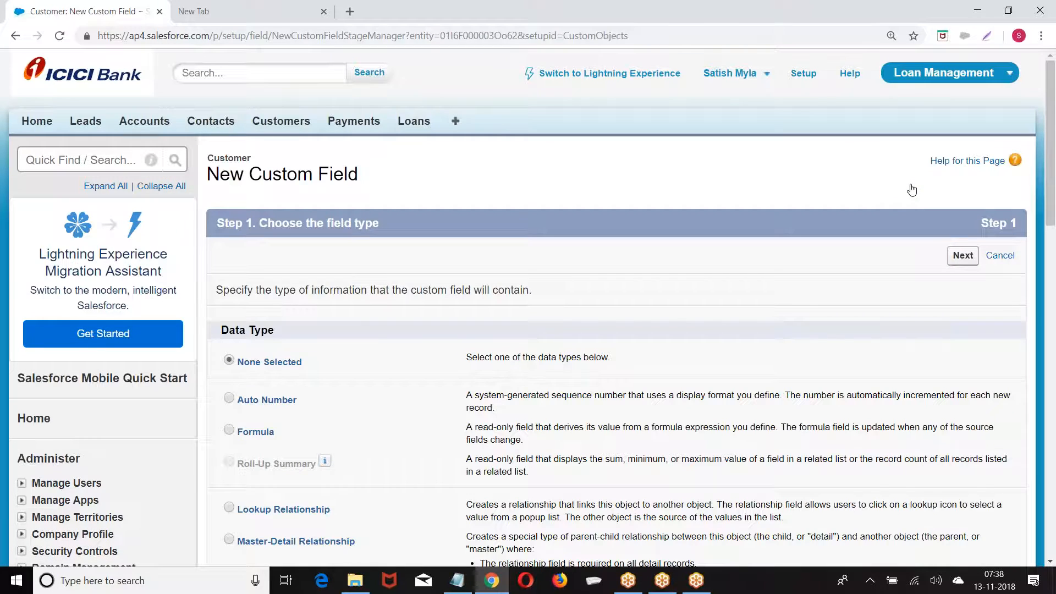
Create Text Area field Registered Address (Registered_Address) with default security on Customer Layout, via Save & New
scroll(389, 235, "down", 9)
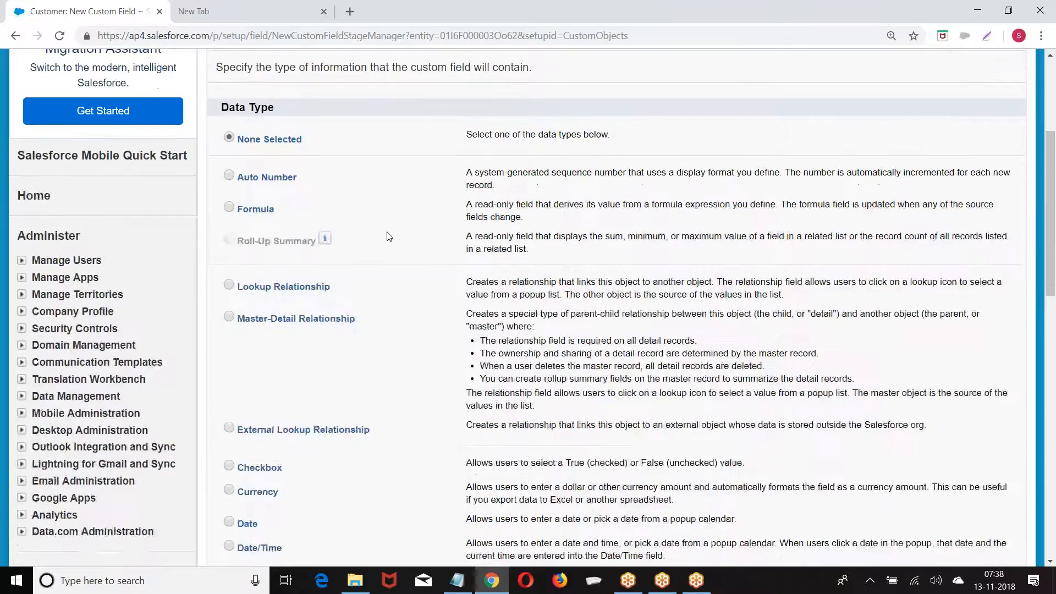
scroll(362, 215, "down", 3)
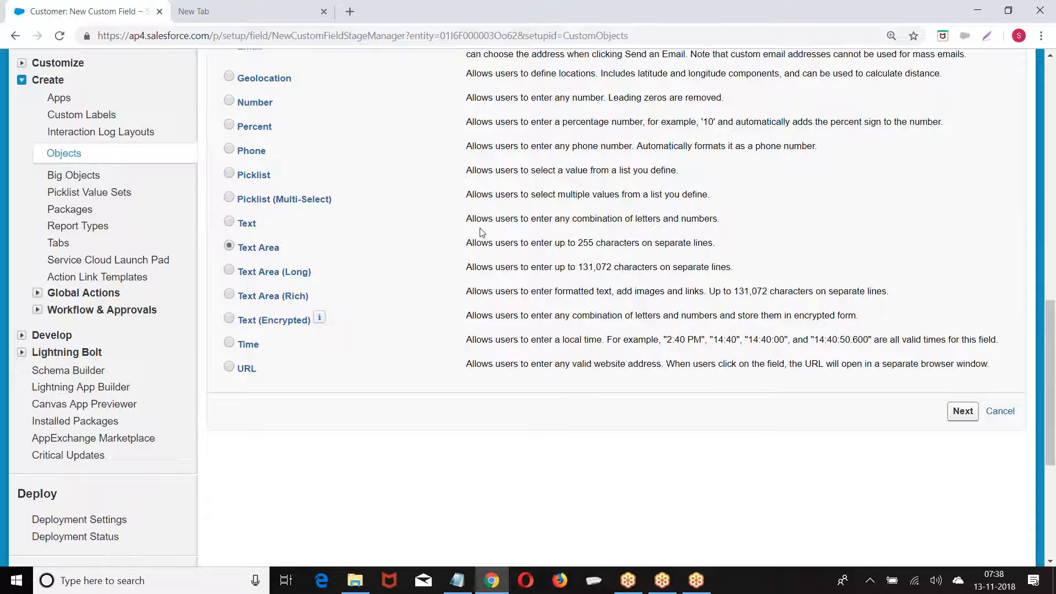
left_click(957, 410)
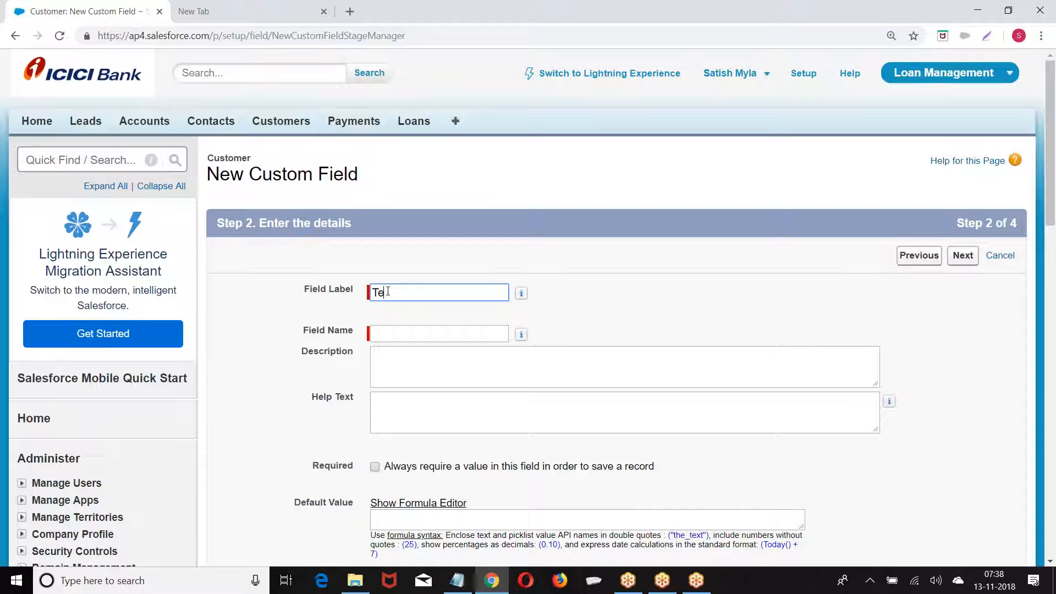
type("Cu")
left_click(394, 334)
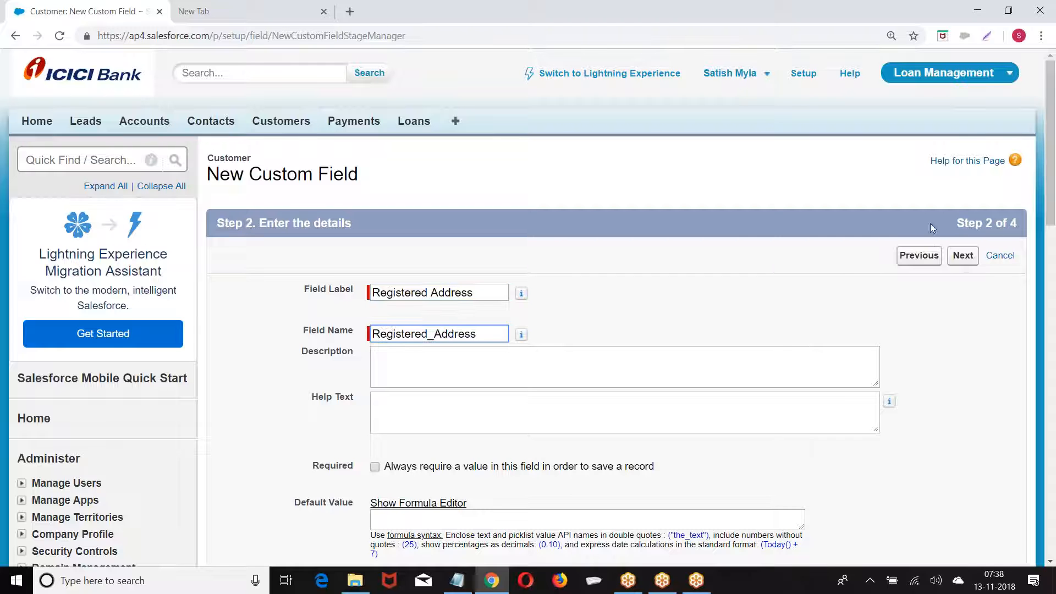
left_click(963, 255)
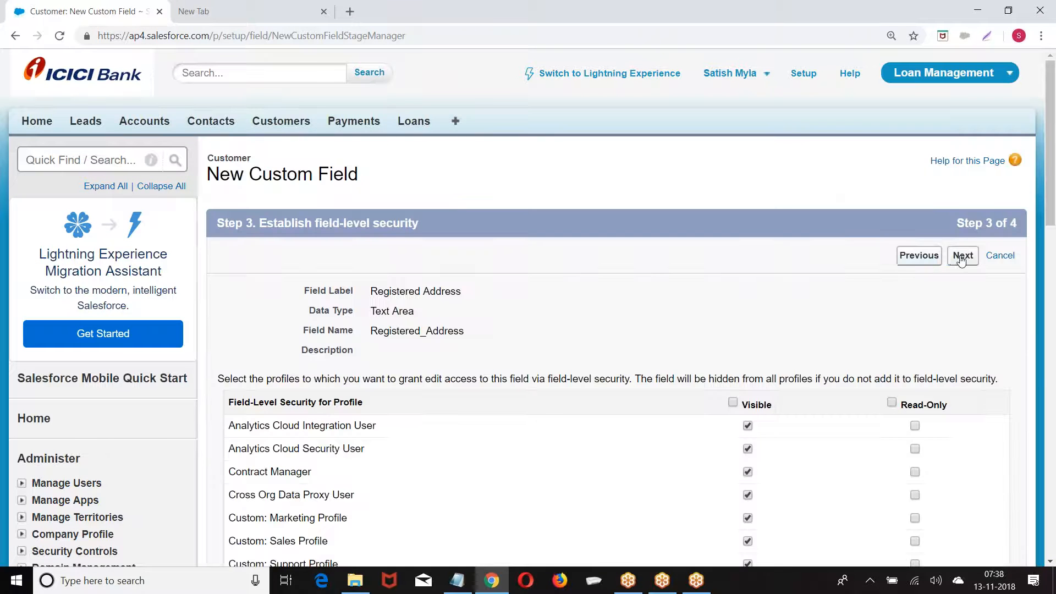
left_click(963, 255)
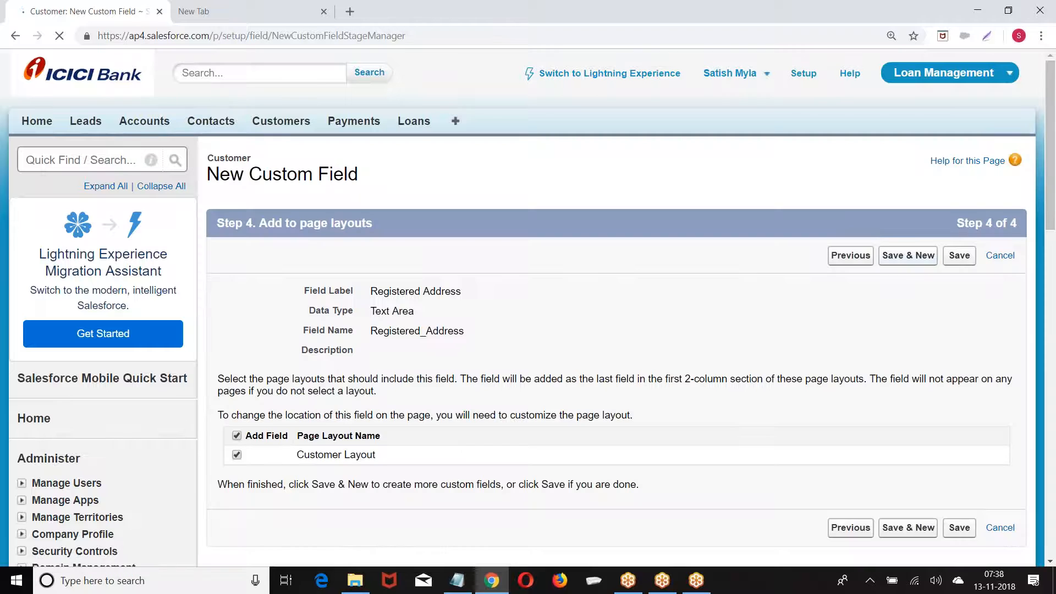
left_click(894, 263)
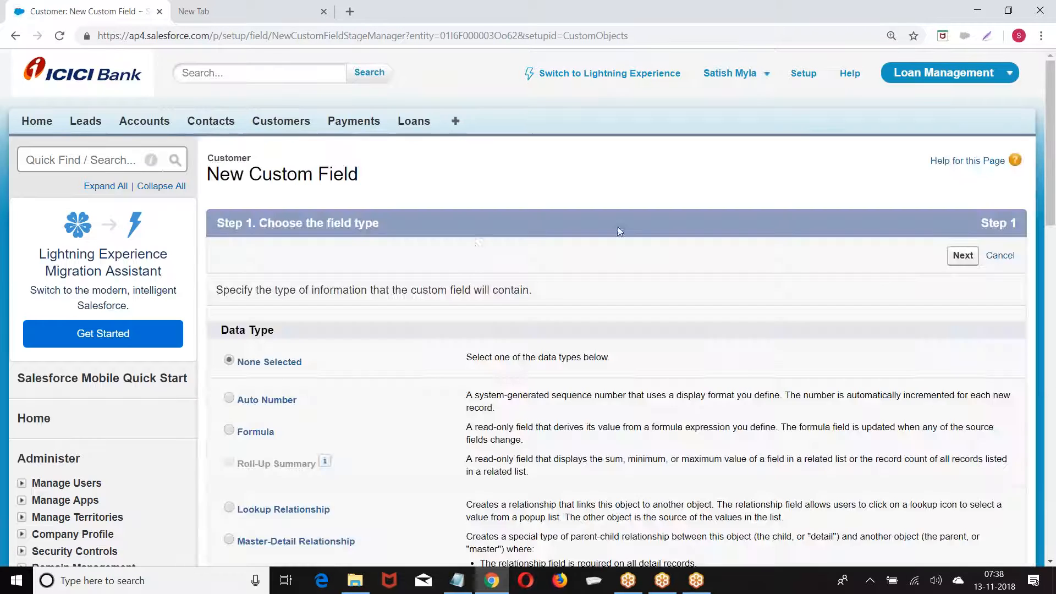
Create Text Area field Billing Address (Billing_Address) on Customer Layout and start another field
scroll(469, 257, "down", 2)
scroll(468, 257, "down", 10)
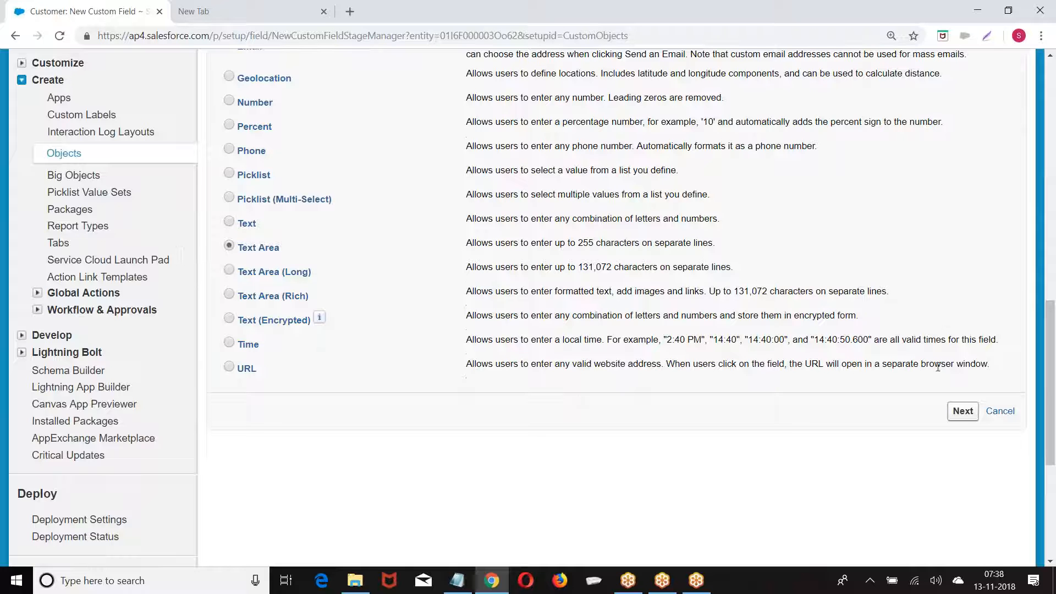
left_click(962, 413)
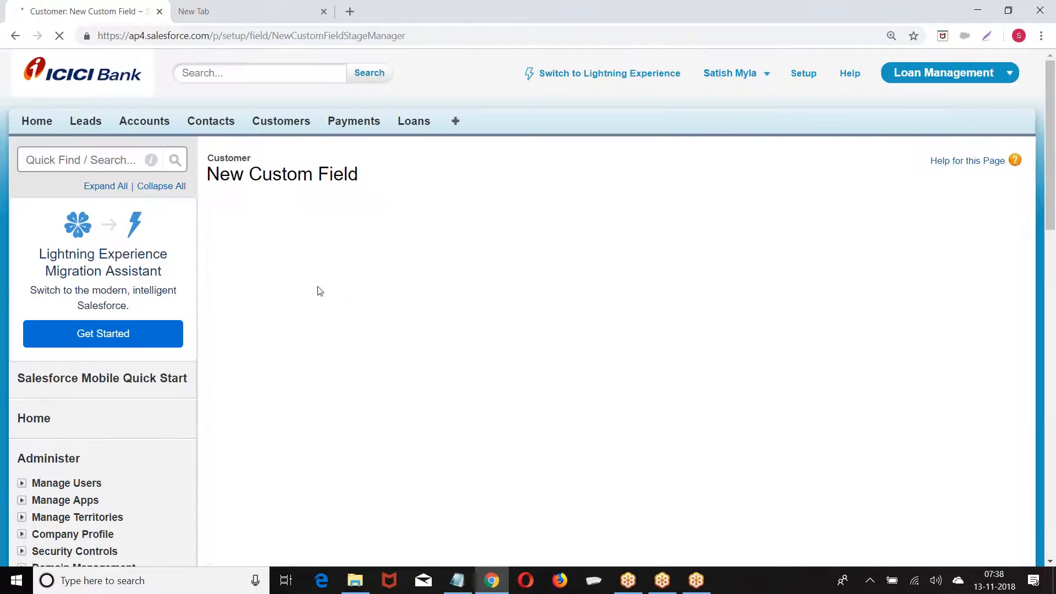
left_click(389, 299)
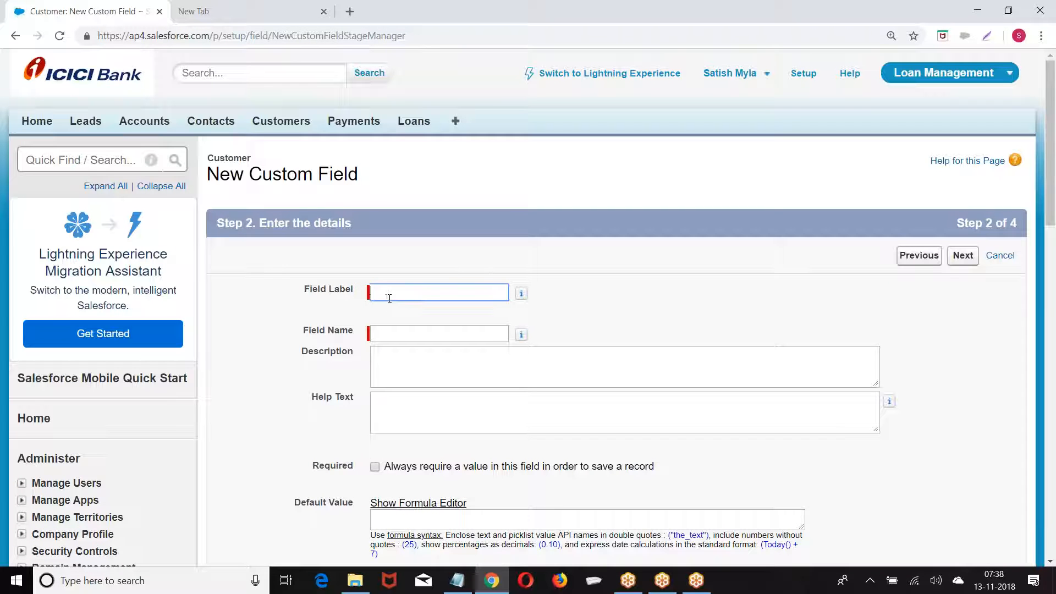
type("Bi")
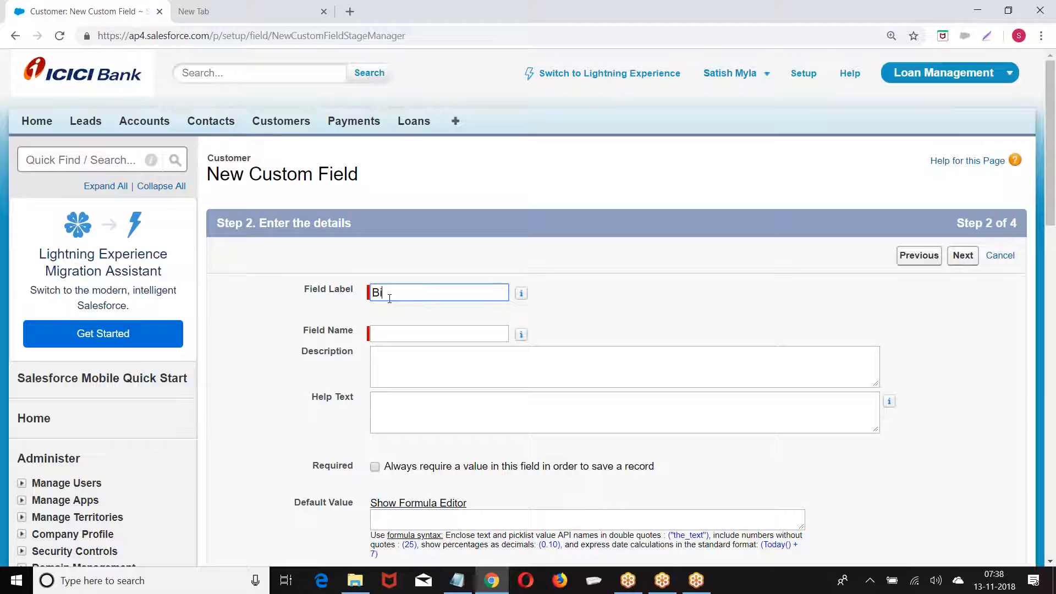
type("lling Address")
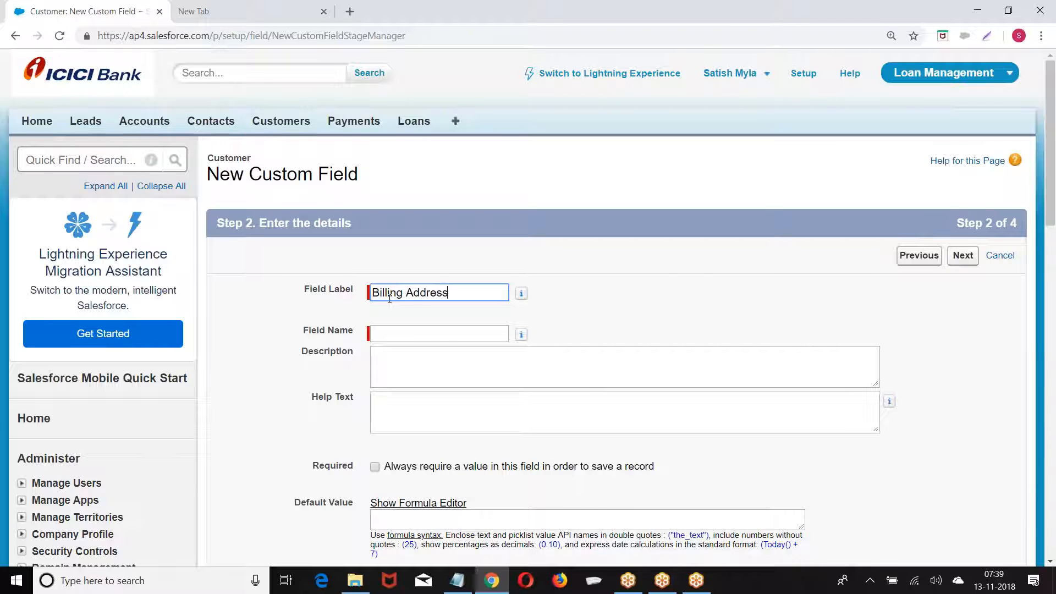
left_click(405, 334)
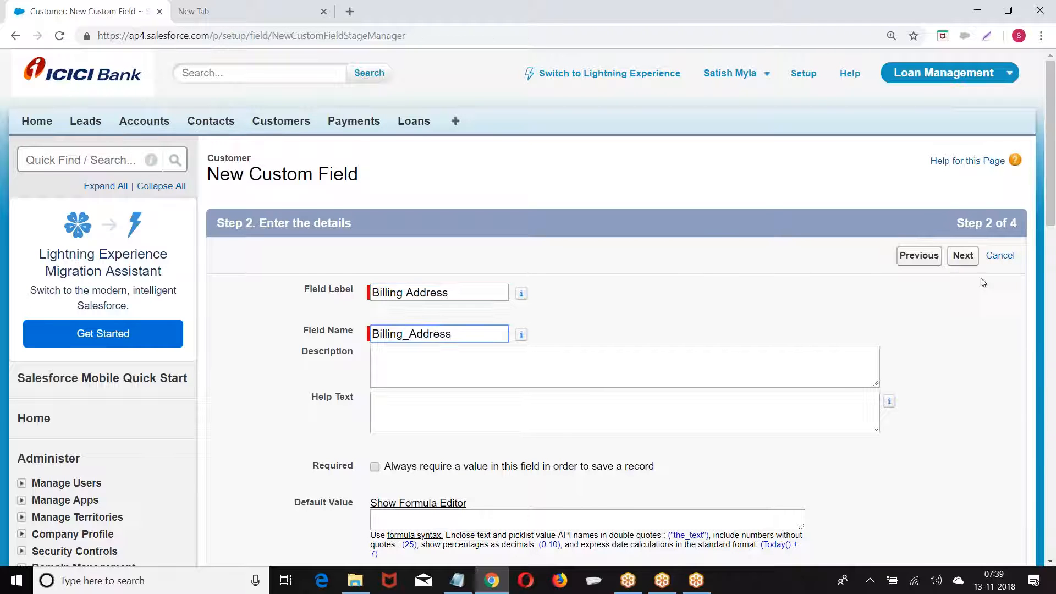
left_click(963, 255)
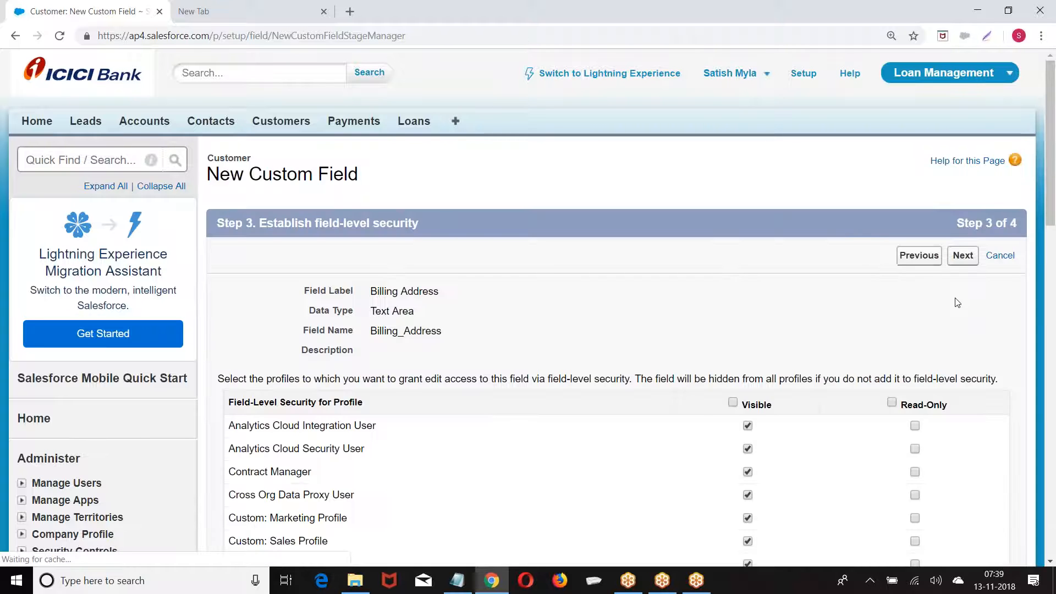
left_click(962, 256)
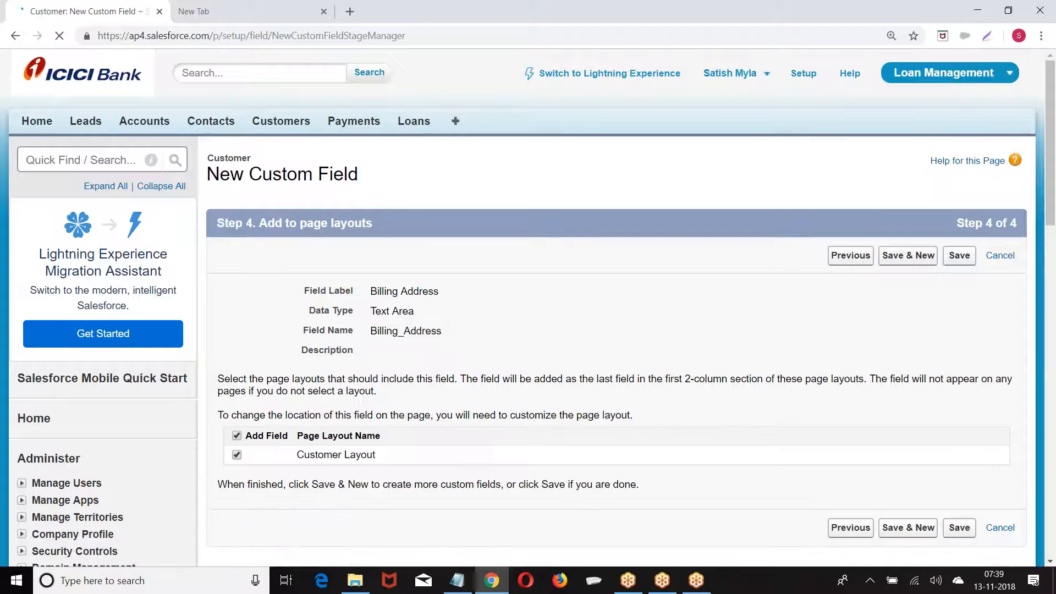
left_click(911, 257)
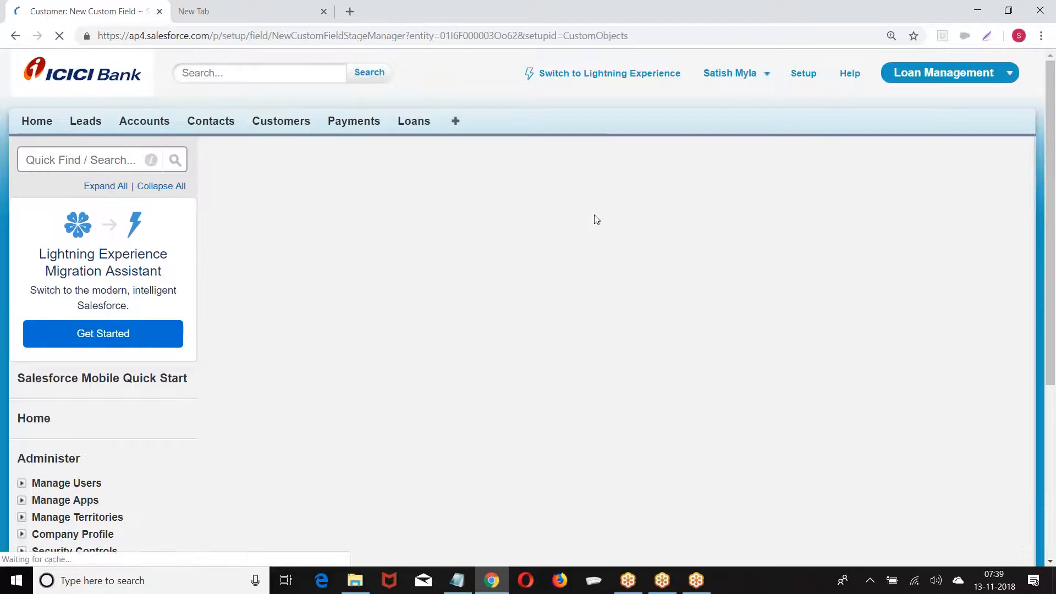
Create Text Area field Current Address on Customer Layout and start another field
scroll(419, 237, "down", 14)
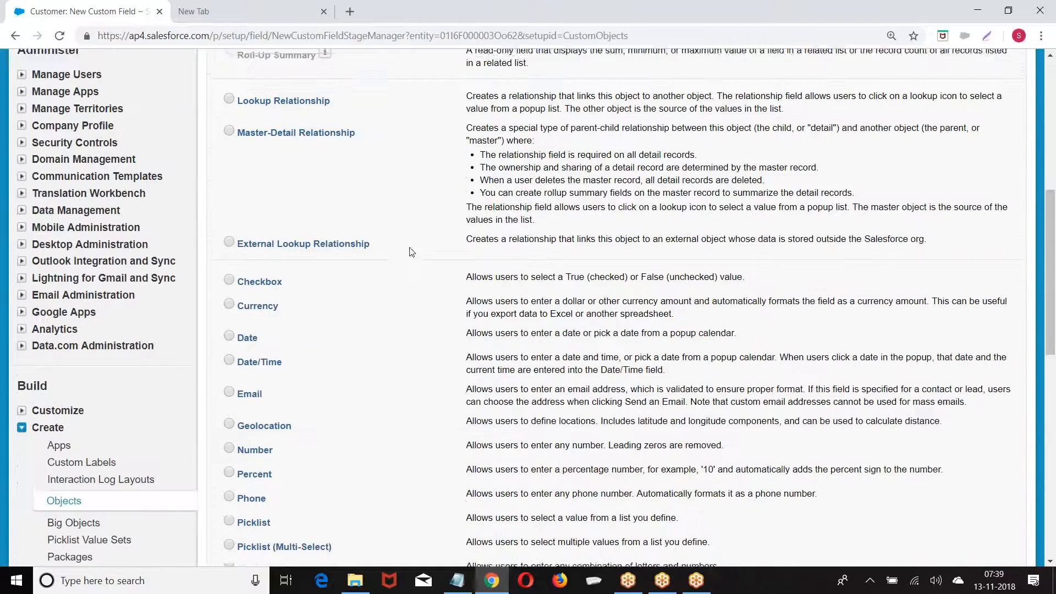
left_click(229, 246)
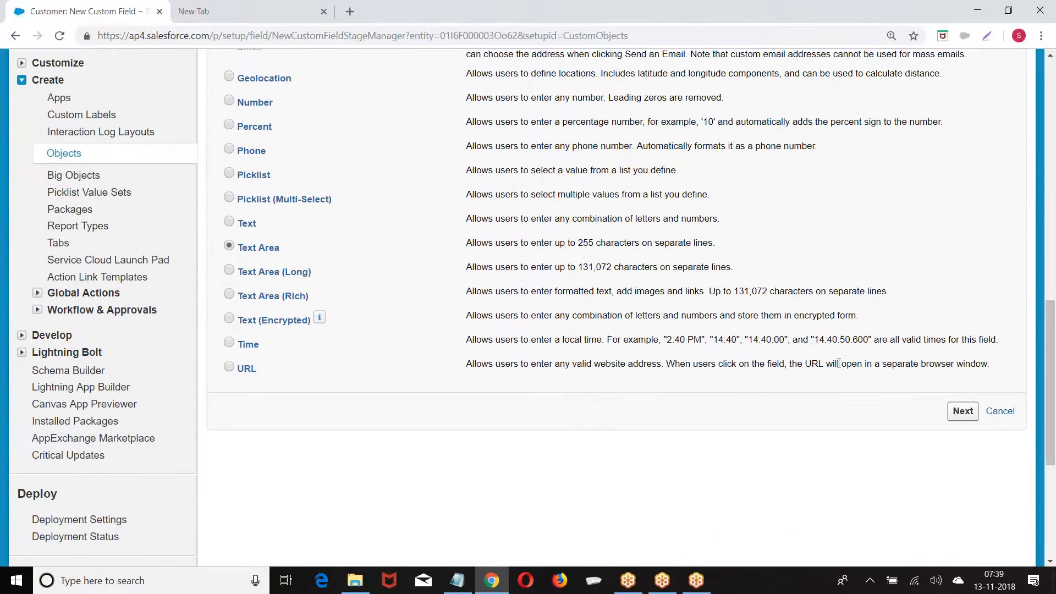
left_click(968, 412)
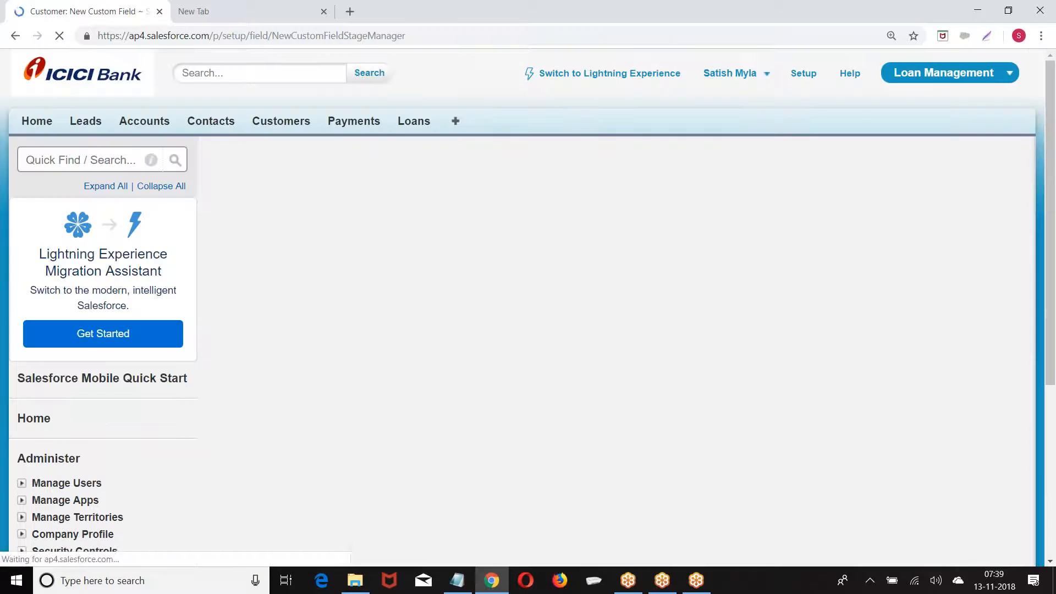
left_click(392, 295)
type("Current Address")
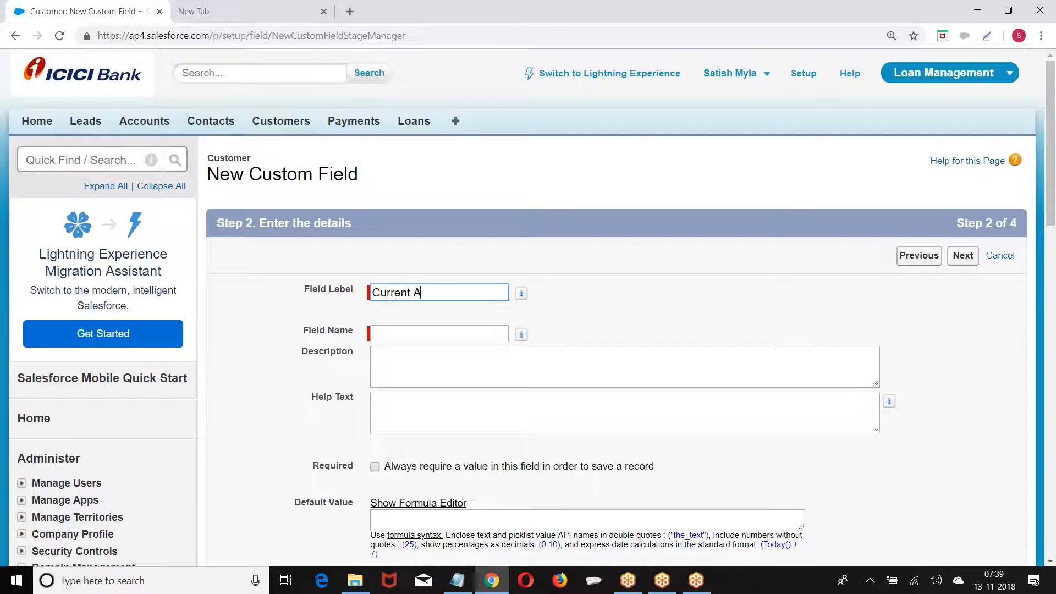
left_click(415, 338)
scroll(715, 247, "down", 3)
left_click(963, 118)
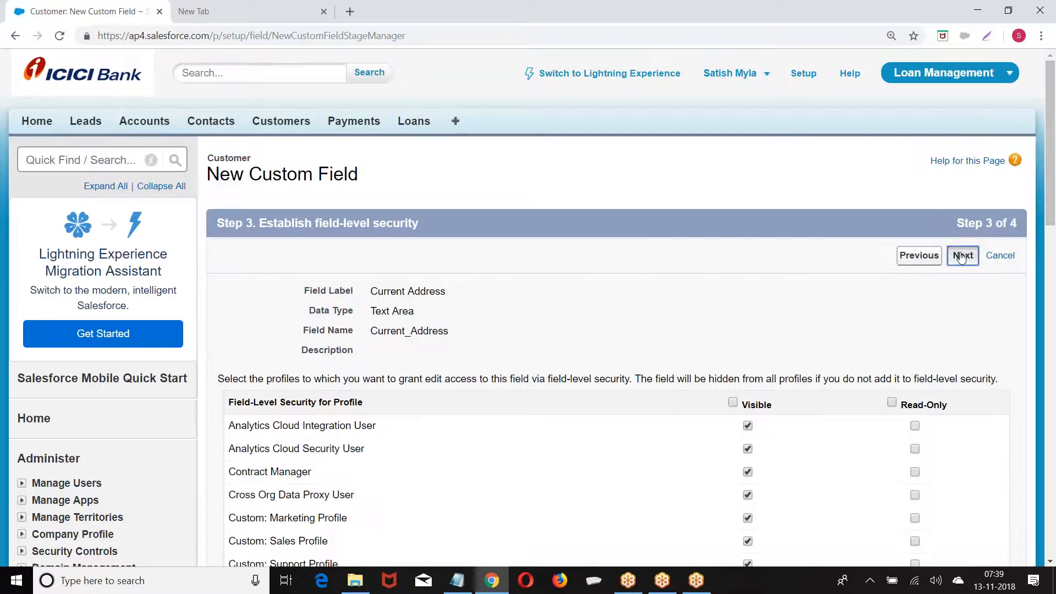
left_click(963, 255)
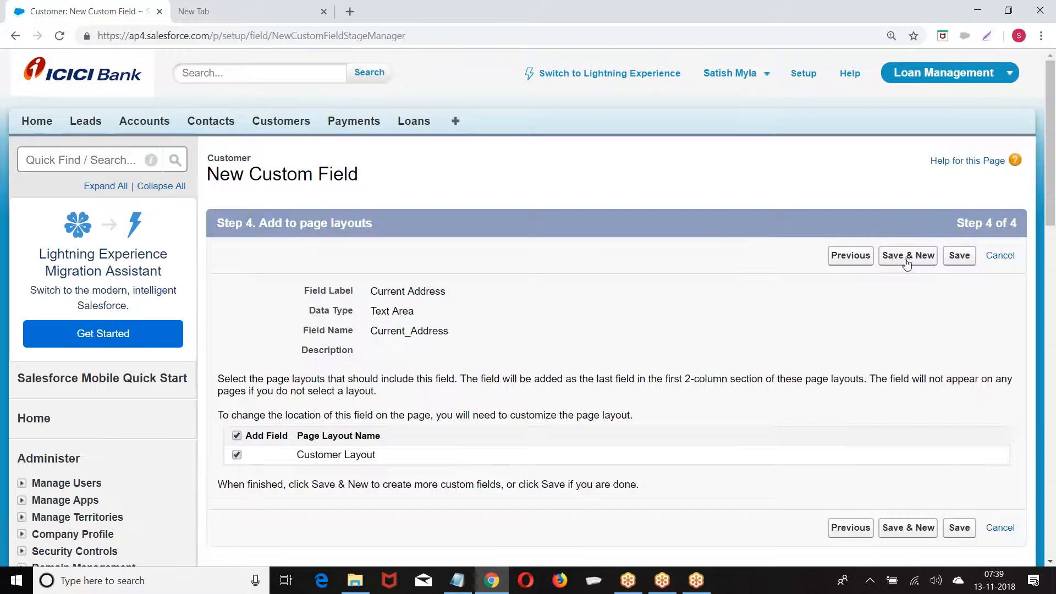
left_click(908, 256)
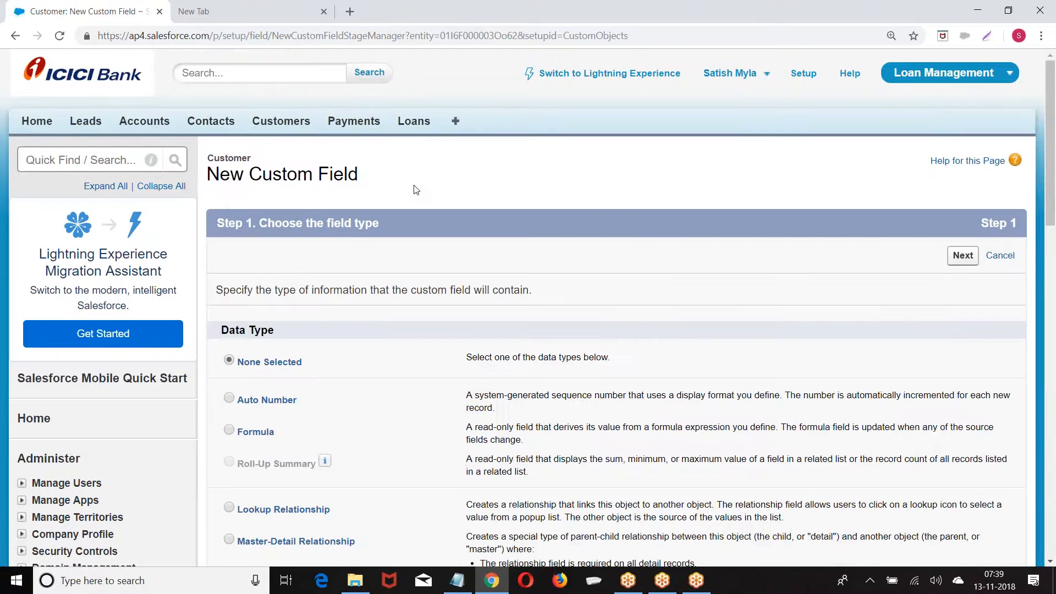
Set up Text Area field Permanent Address (Permanent_Address) through field-level security to page layouts
scroll(416, 189, "down", 12)
left_click(229, 384)
scroll(495, 385, "down", 4)
left_click(963, 342)
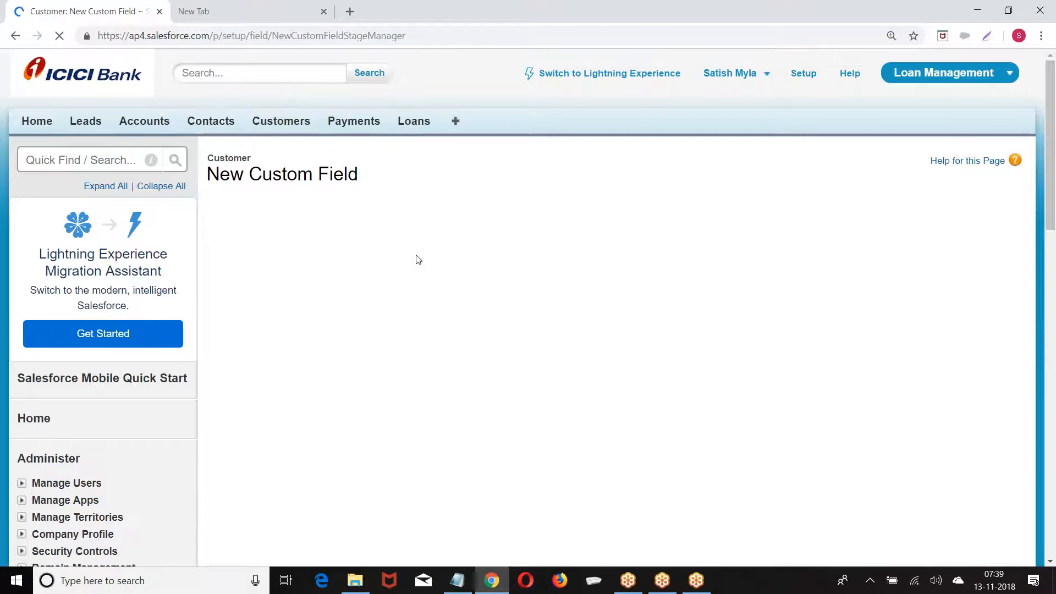
type("erm")
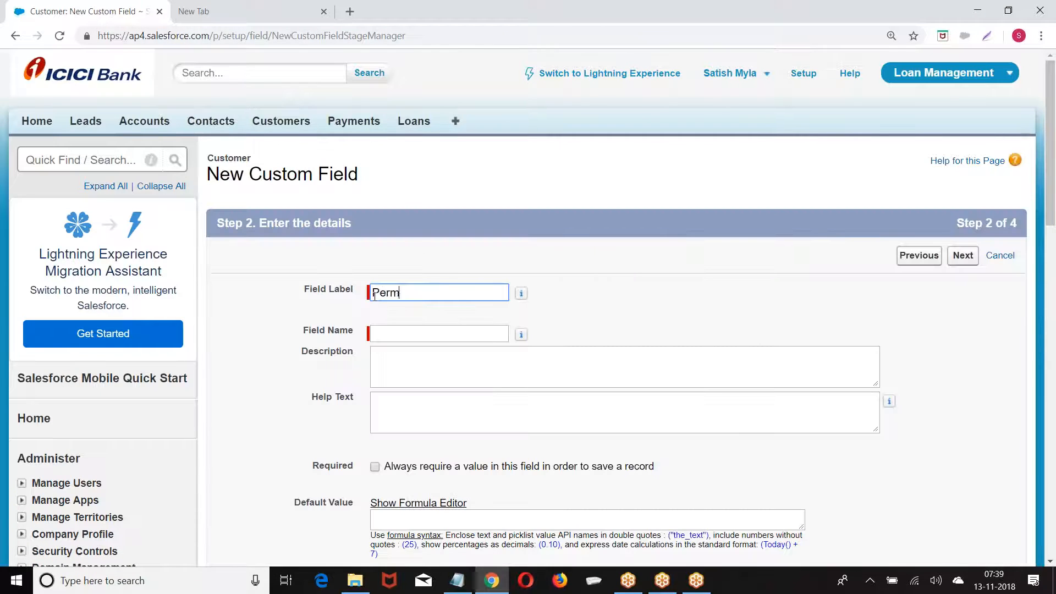
type("anent Address")
key("Tab")
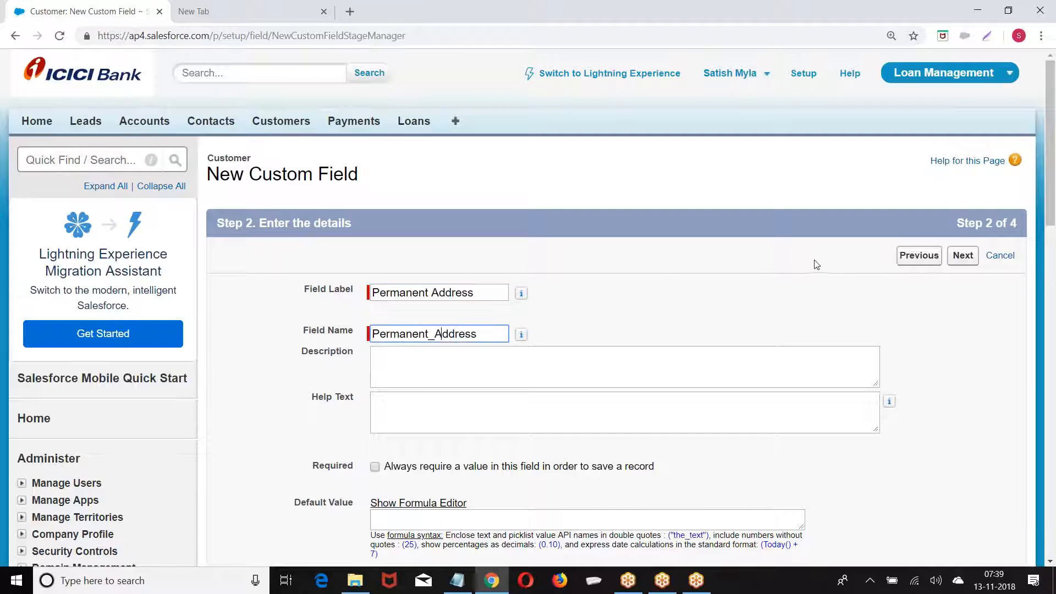
left_click(964, 256)
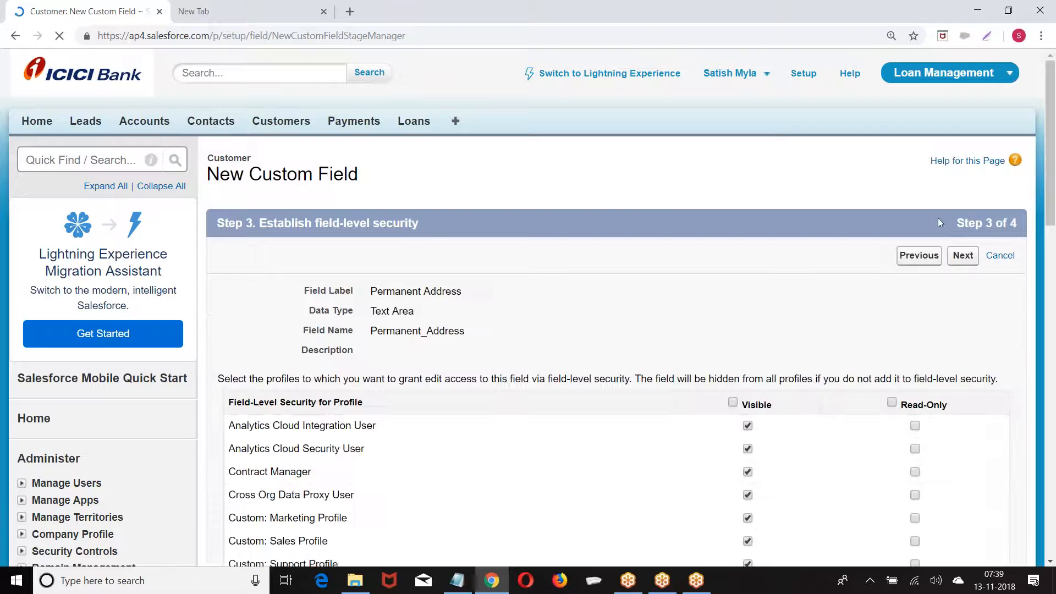
left_click(962, 257)
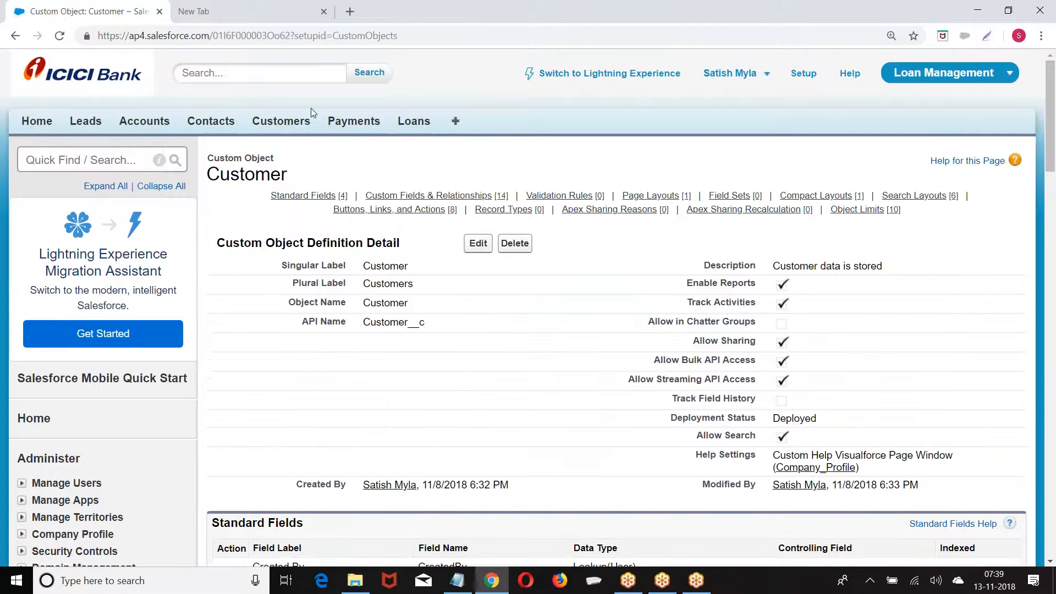
Open a blank New Customer form to view the address fields, then switch to the empty browser tab
left_click(278, 121)
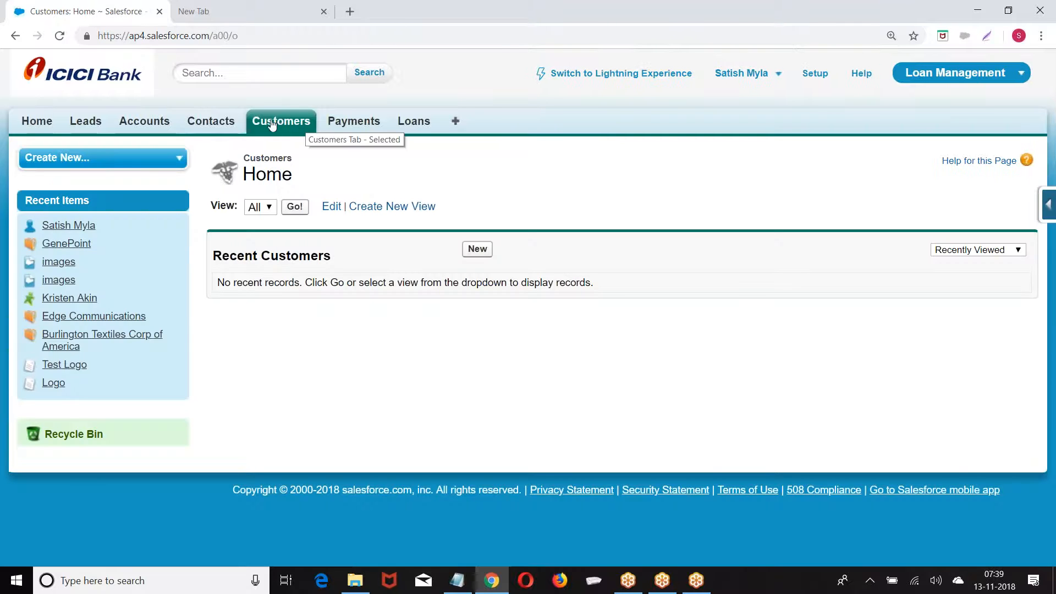
left_click(477, 249)
scroll(718, 236, "down", 3)
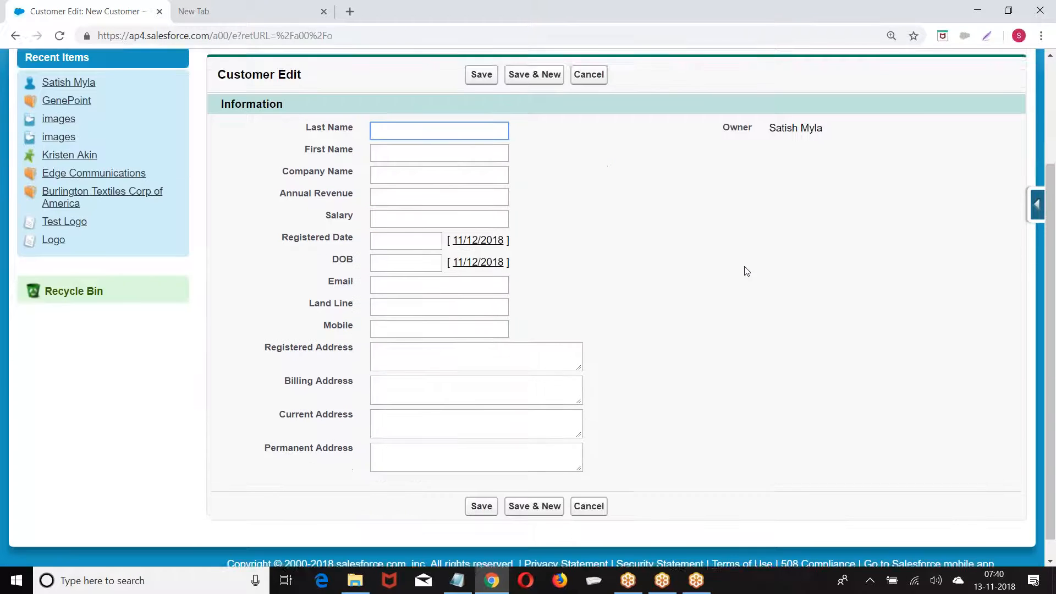
scroll(746, 271, "up", 1)
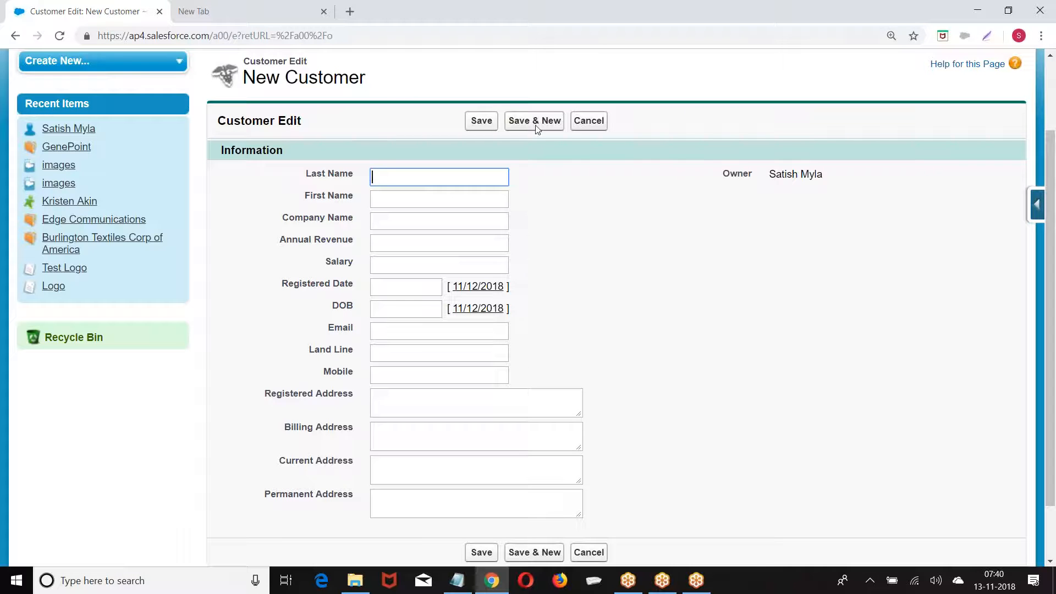
left_click(245, 17)
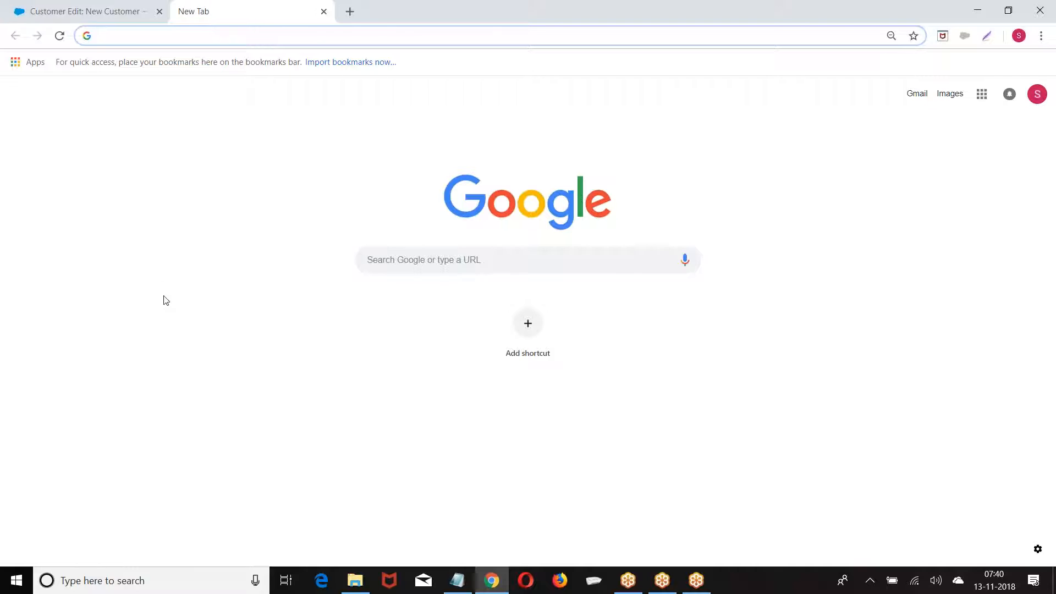
Search Windows for Paint and launch it with a blank canvas
left_click(143, 577)
type("P")
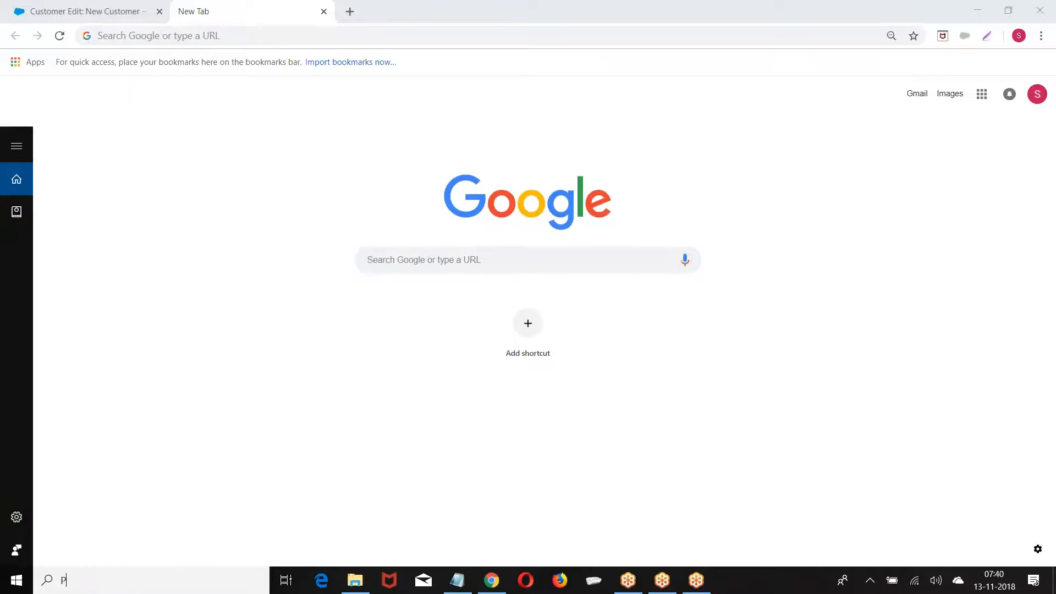
type("aint")
left_click(102, 193)
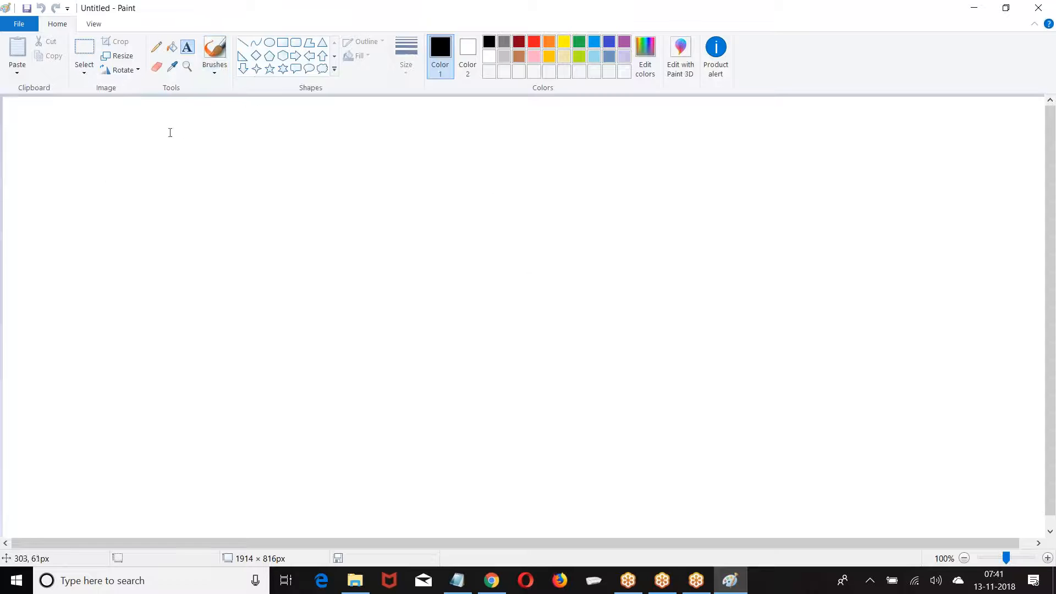
Write the labels Password and Text Encrypted, spaced apart, at the canvas top left
left_click(169, 120)
type("Password")
key("Return")
key("Return")
key("Return")
type("T")
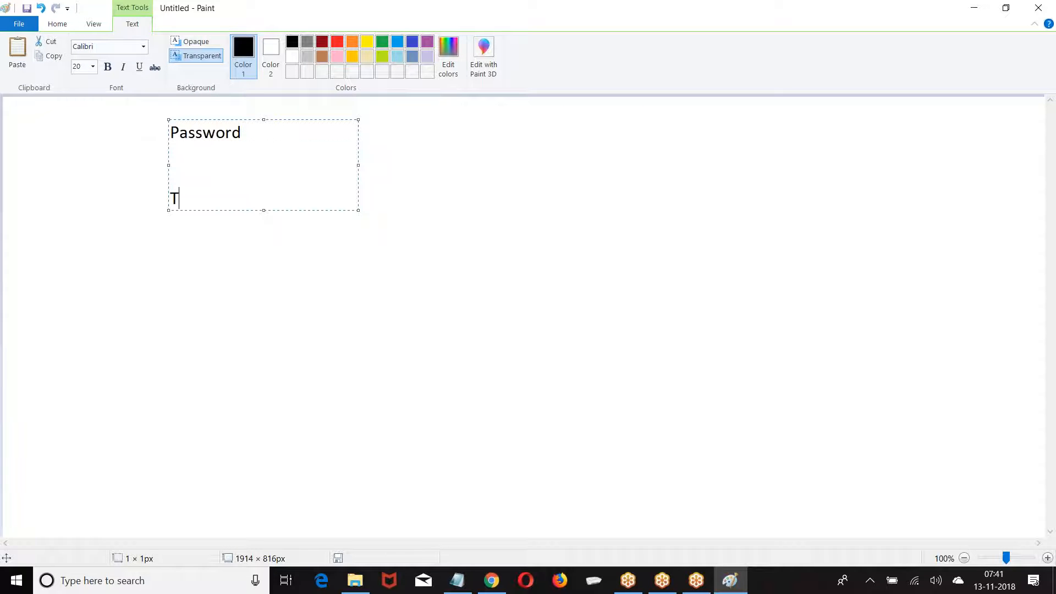
type("ext Encrypted")
left_click(200, 163)
key("Return")
key("Return")
key("Return")
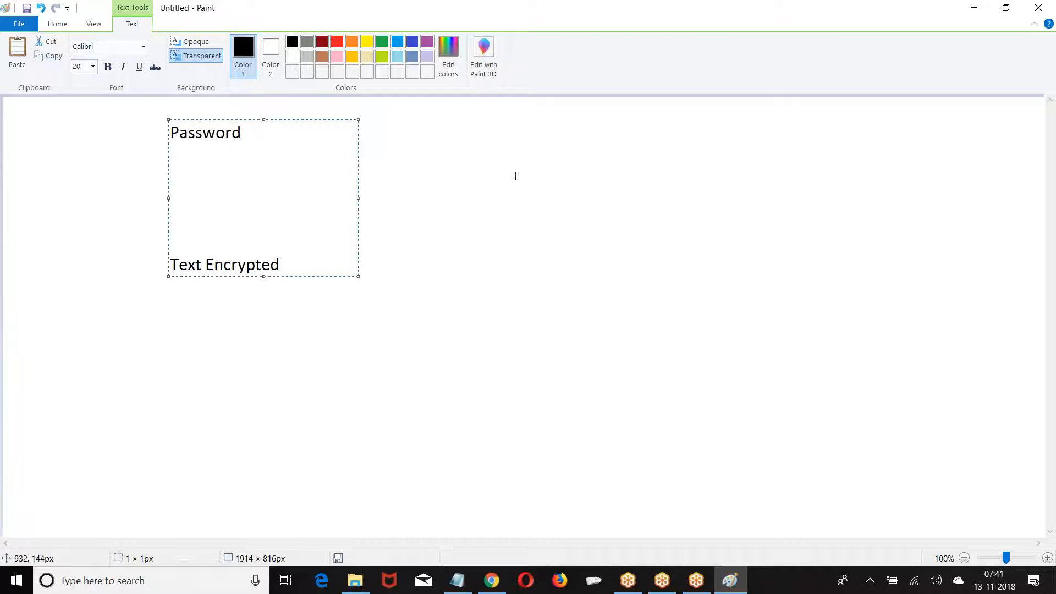
left_click(514, 174)
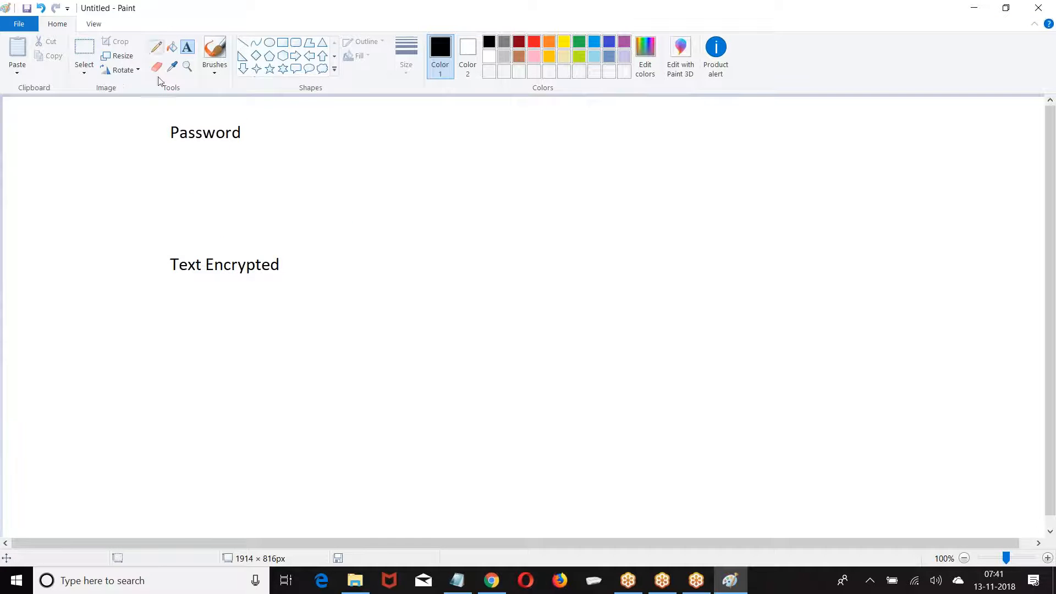
Draw a wide rectangle near the top right of the canvas
left_click(282, 42)
left_click_drag(694, 112, 991, 140)
left_click(839, 201)
Write the header Name and Password on one line inside the rectangle
left_click(187, 46)
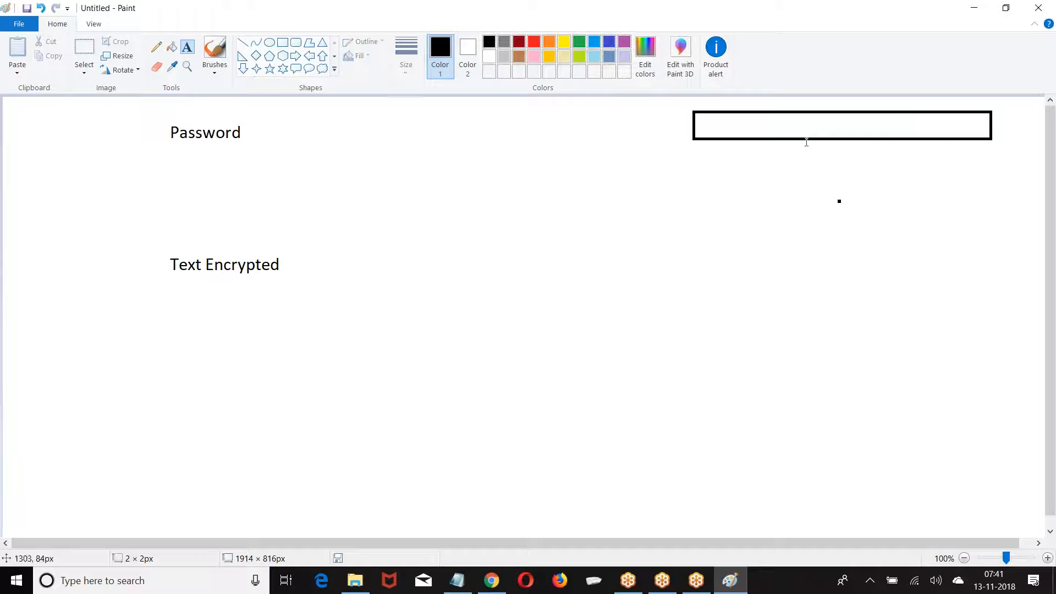
left_click(710, 111)
type("Name")
key("Tab")
key("Tab")
type("Passwor")
key("BackSpace")
key("BackSpace")
key("BackSpace")
key("BackSpace")
type("sword")
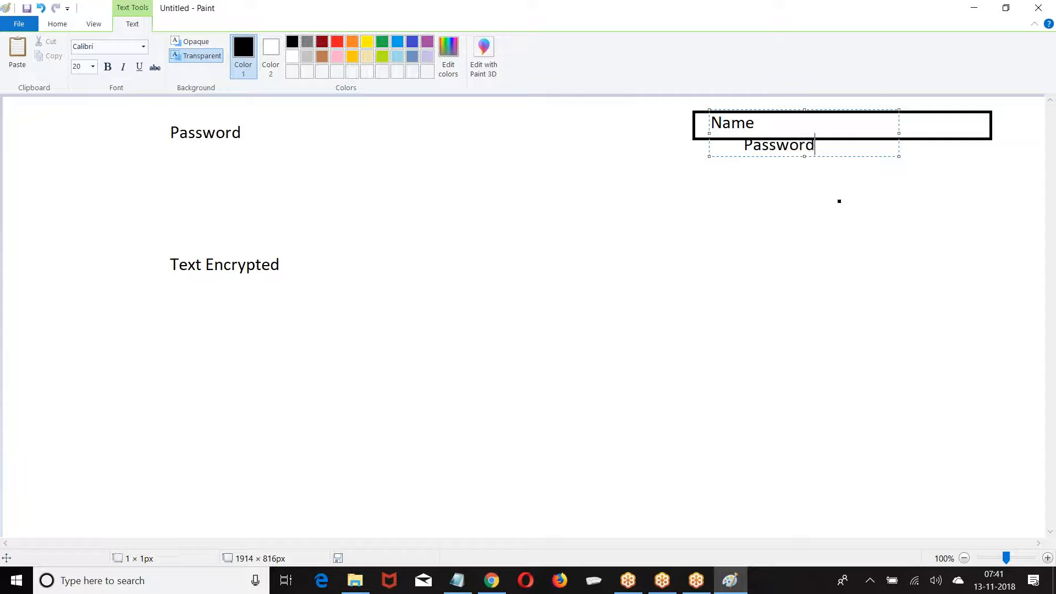
left_click_drag(899, 133, 982, 133)
left_click(765, 207)
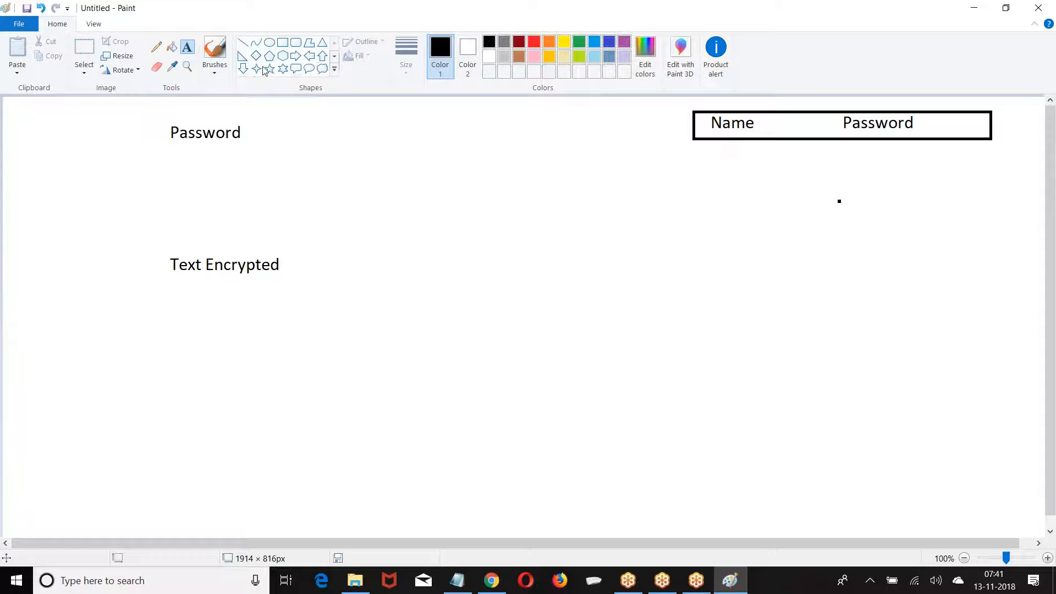
left_click(282, 42)
Draw a box beside Password containing **** and an arrow pointing toward the table
left_click_drag(273, 116, 420, 144)
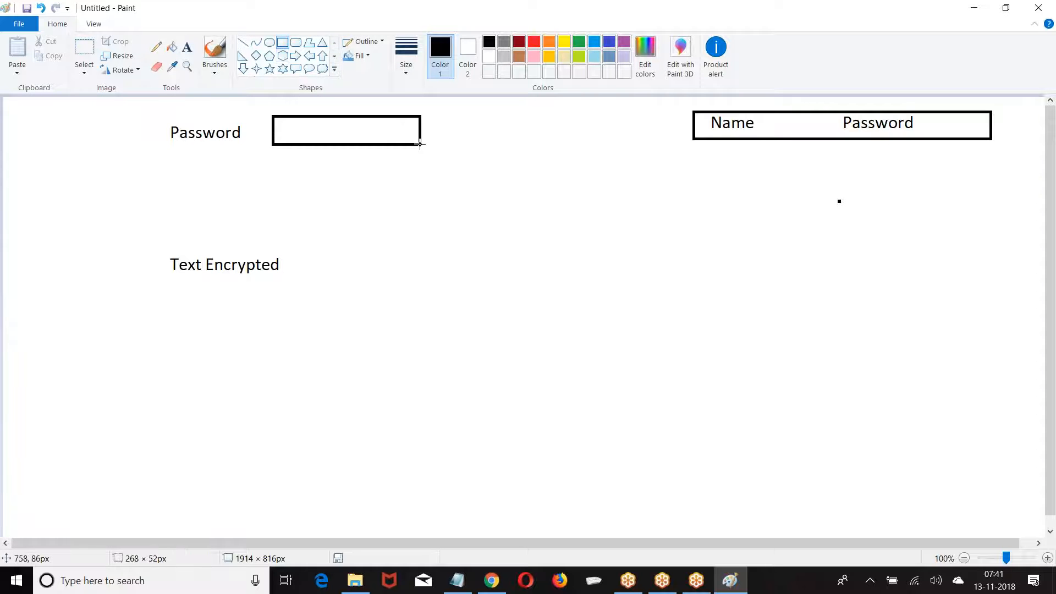
left_click(187, 47)
left_click(296, 117)
type("****")
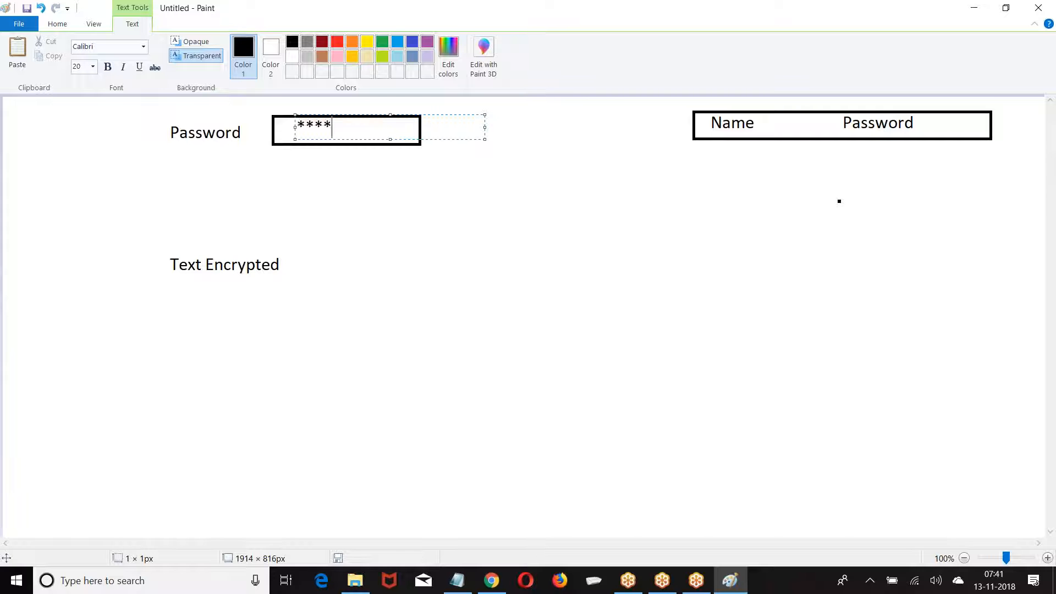
left_click(578, 134)
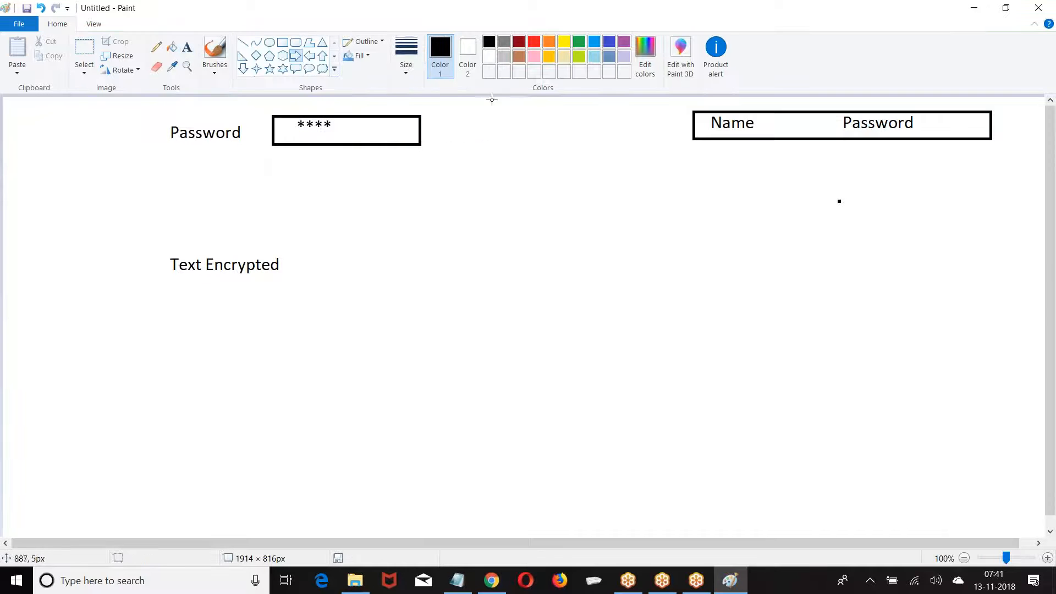
left_click_drag(477, 113, 616, 140)
Add a sample row under the header with a sample name and password 1234
left_click(187, 47)
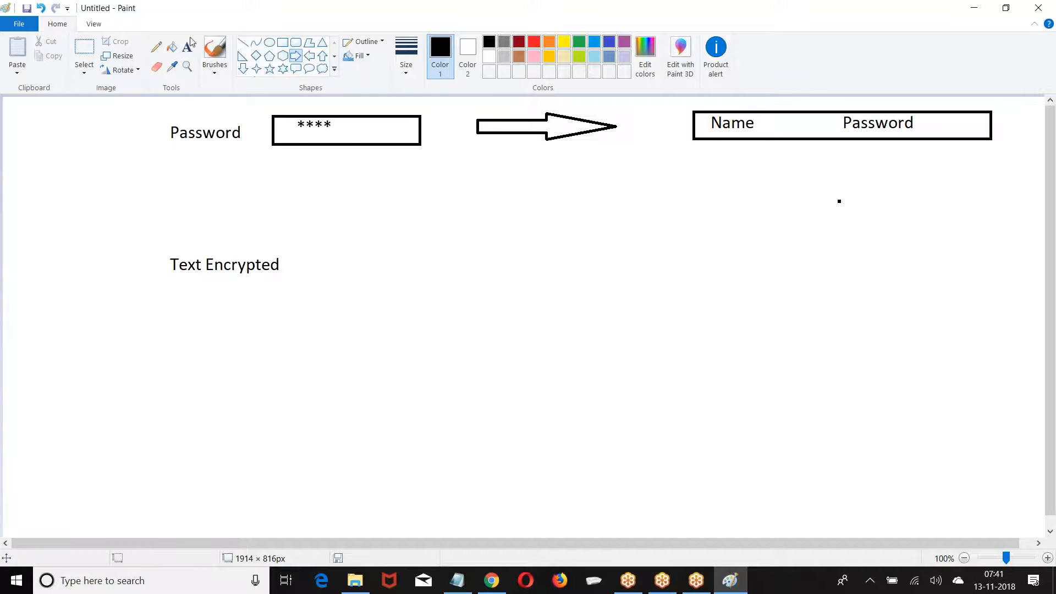
left_click(714, 145)
type("Sa")
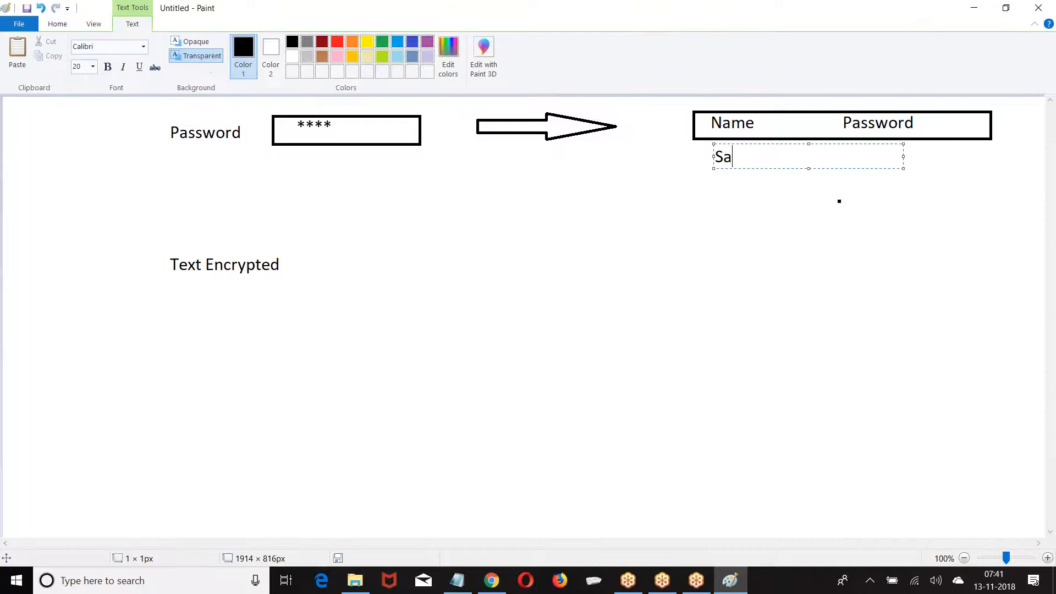
type("m                              1234")
left_click(195, 140)
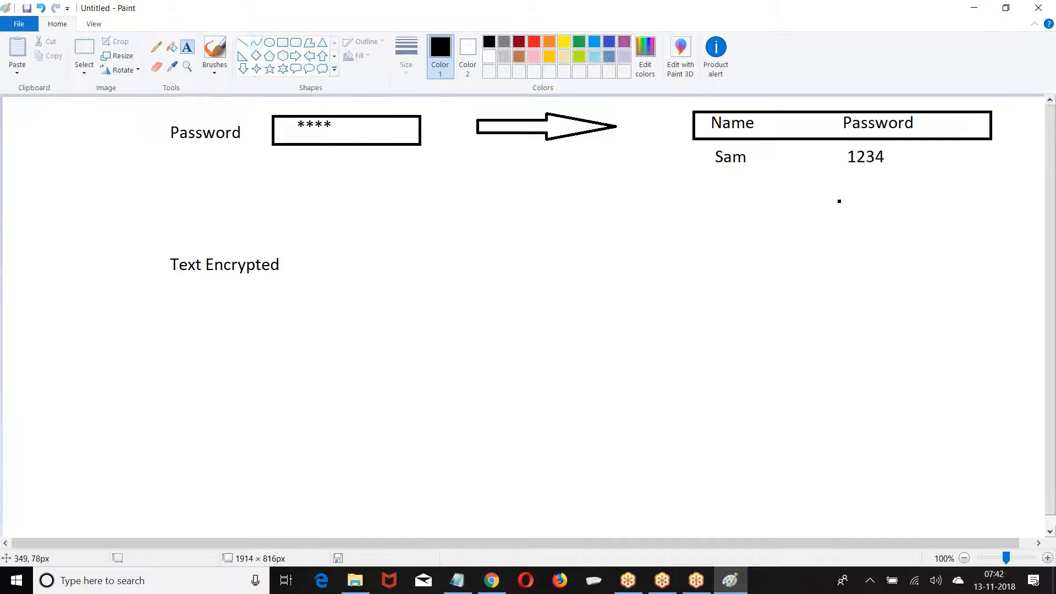
Draw a box containing 1234 beside Text Encrypted, with a right arrow after it
left_click(282, 43)
left_click_drag(296, 252, 438, 281)
left_click(187, 47)
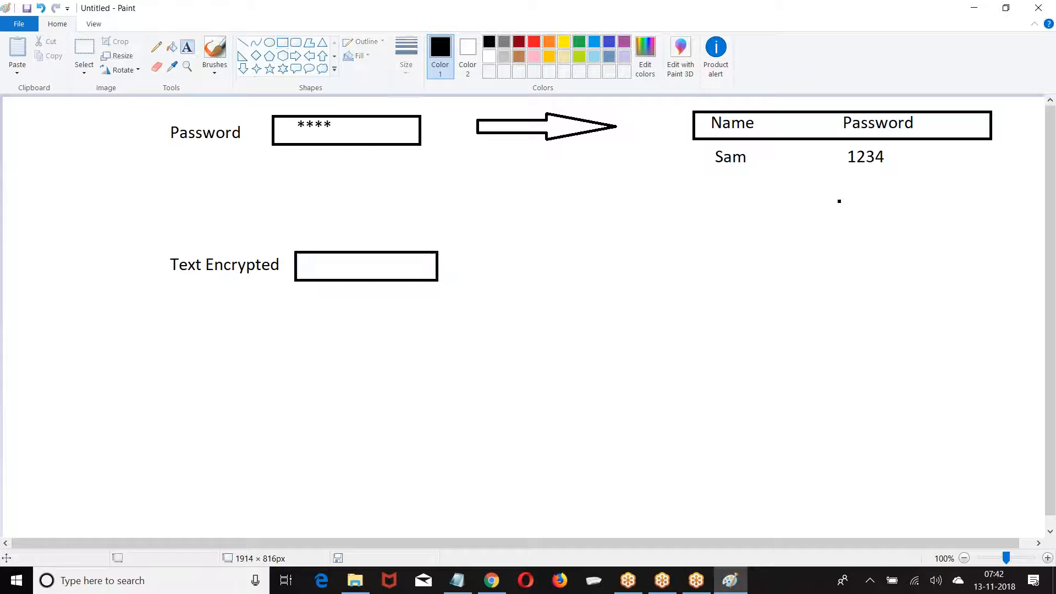
left_click(309, 256)
type("1234")
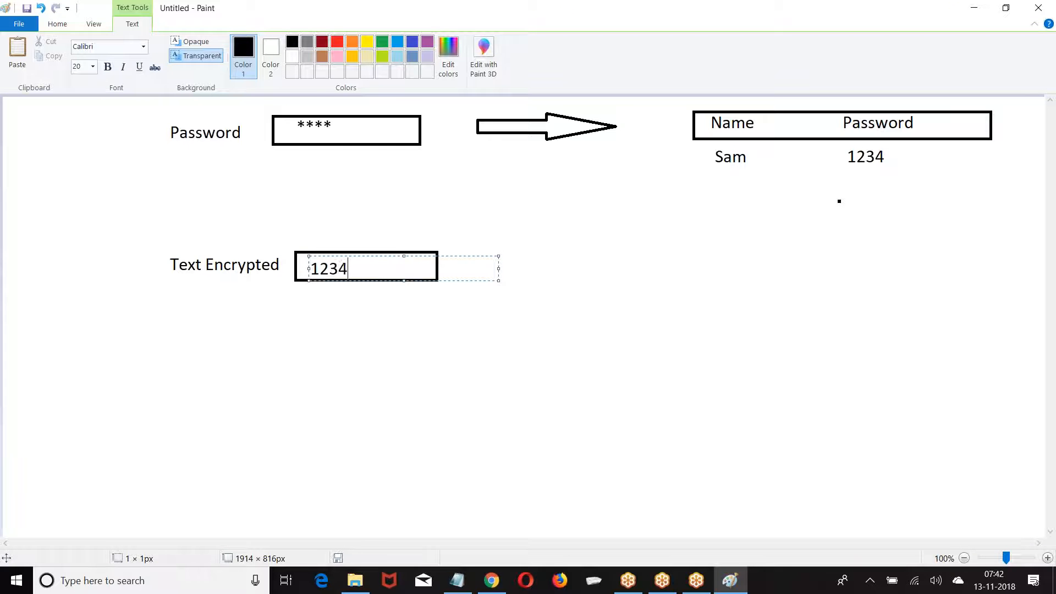
left_click(587, 231)
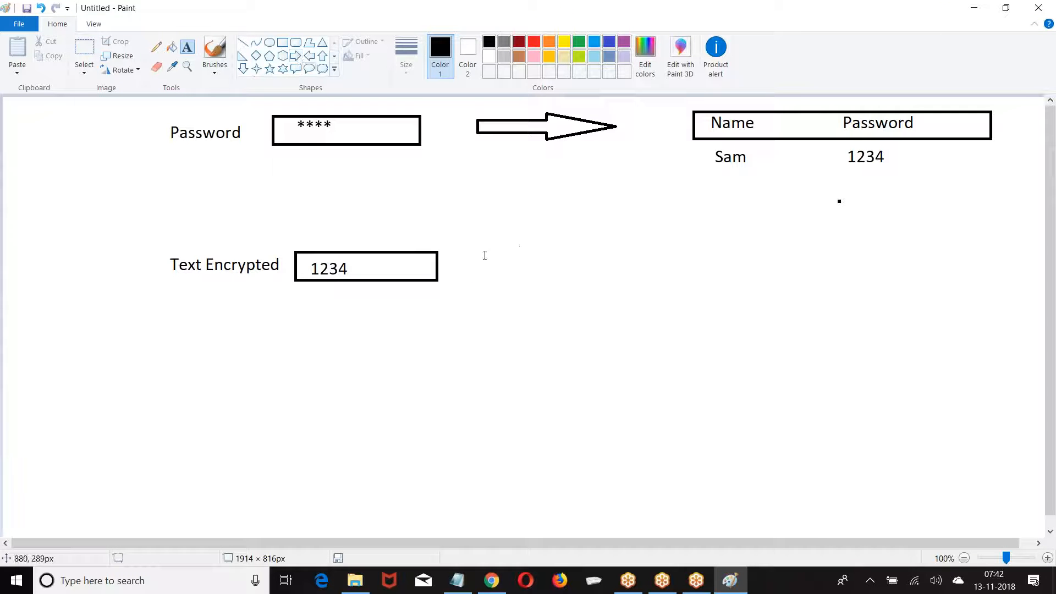
left_click(296, 56)
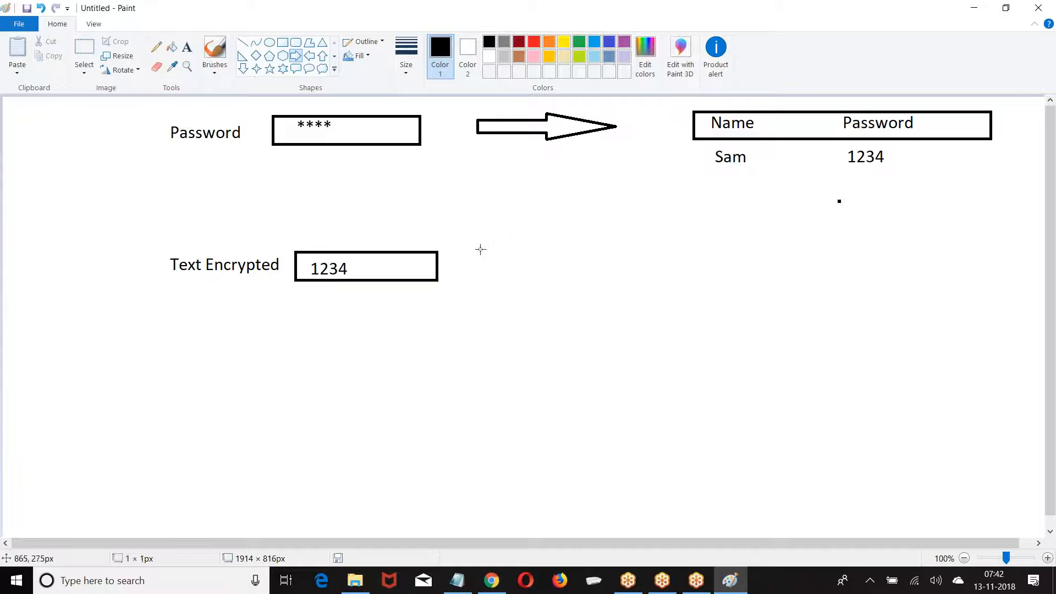
left_click_drag(478, 249, 596, 279)
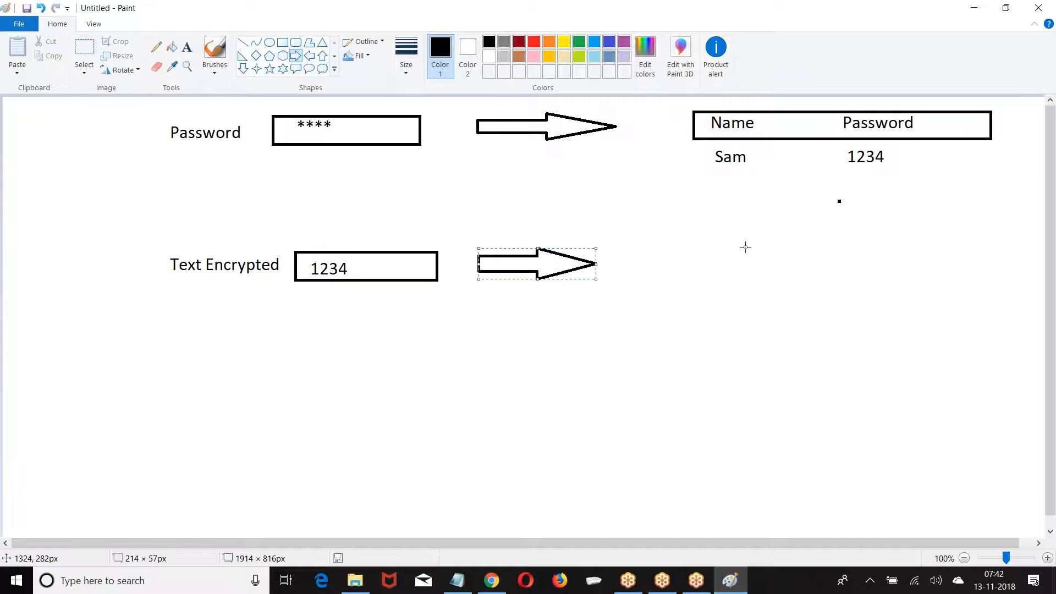
left_click(187, 47)
left_click(710, 254)
Type a sample name and ***4 beside the second arrow, with **** on the line below
type("Sa")
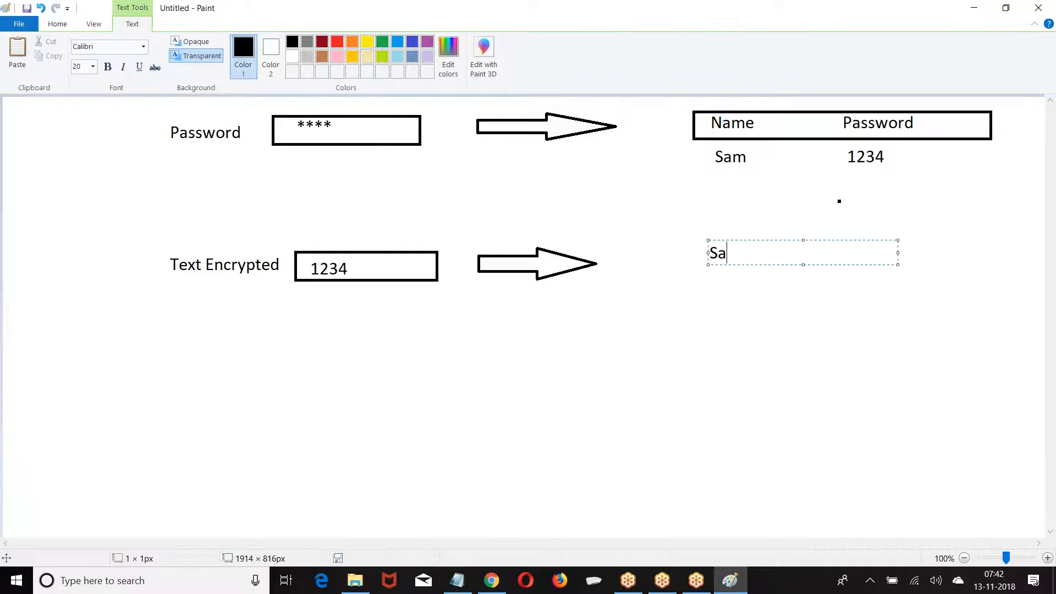
type("m                              ***4")
key("Return")
type("****")
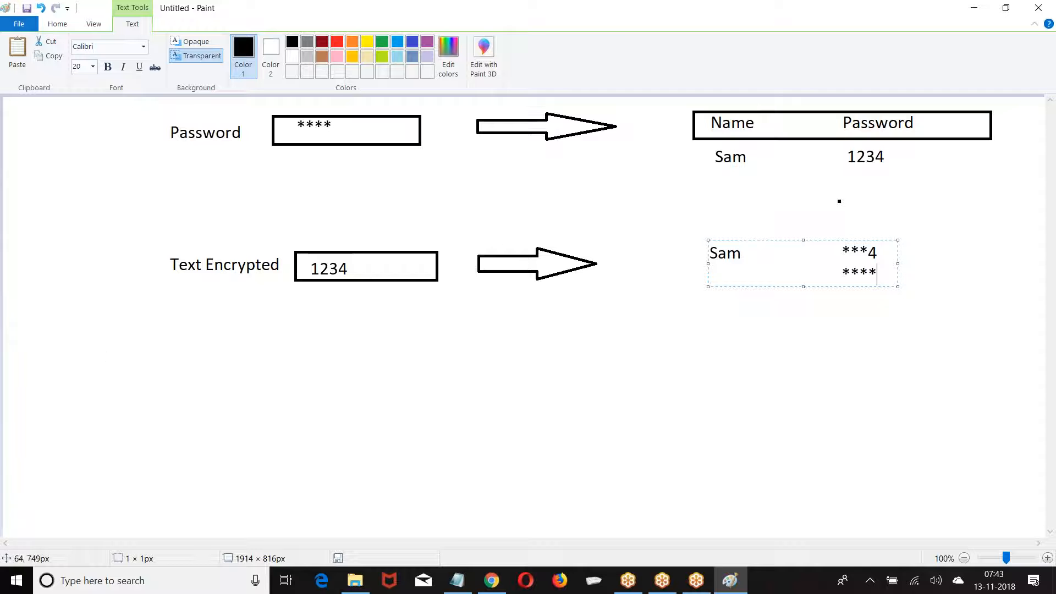
Return to Salesforce in the browser and open Setup
left_click(487, 581)
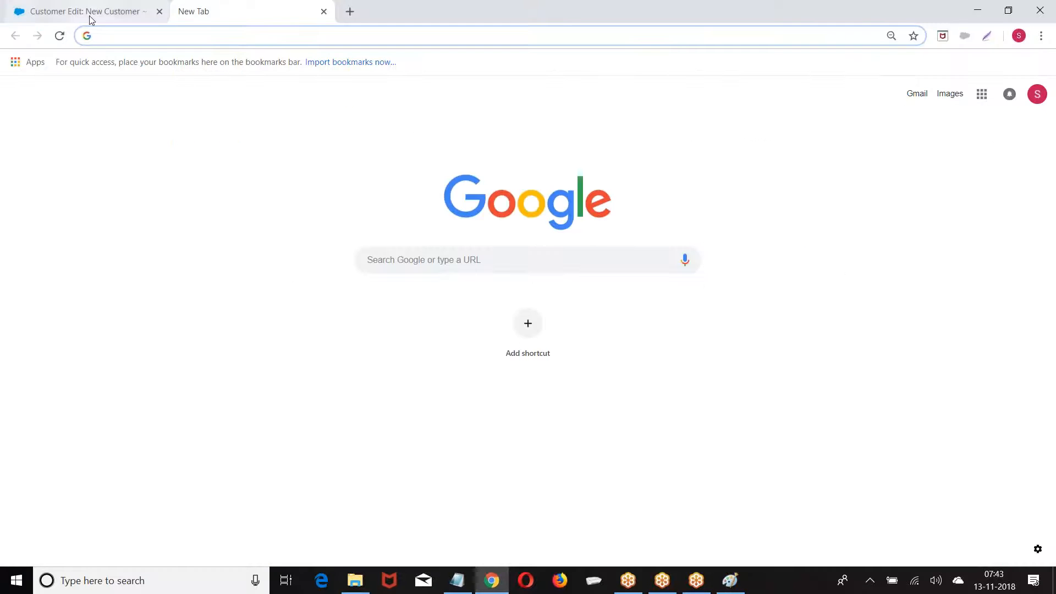
left_click(90, 18)
scroll(370, 205, "up", 2)
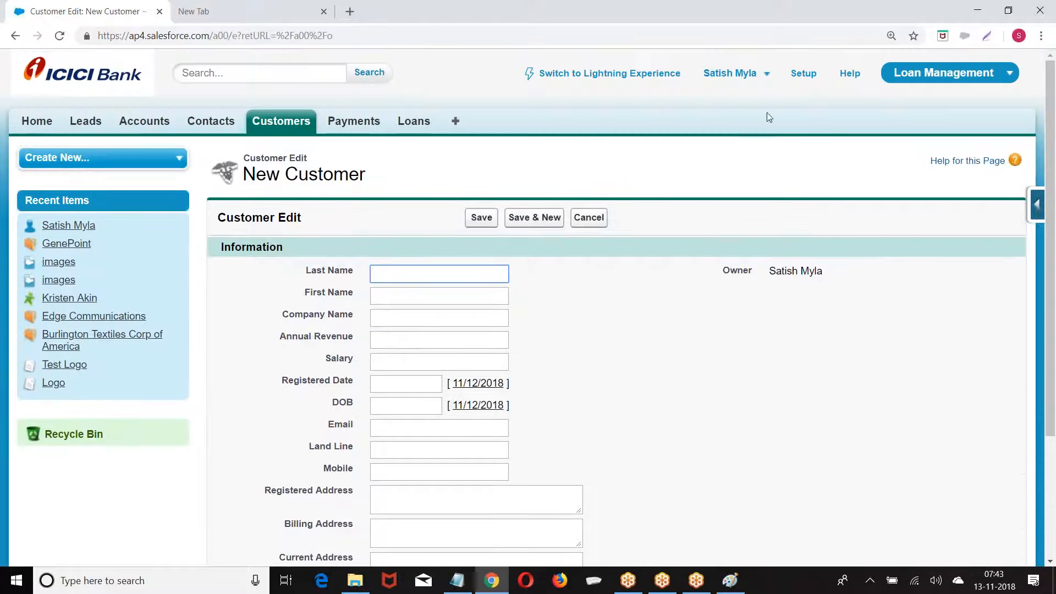
left_click(806, 74)
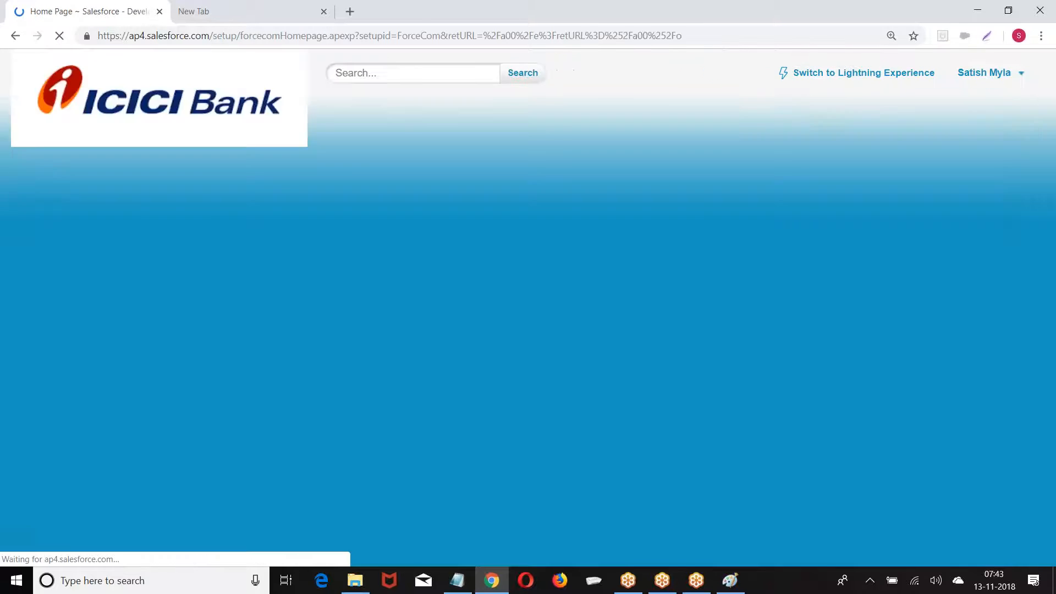
Open the Customer object via Build > Create > Objects and start a new custom field
scroll(110, 193, "down", 10)
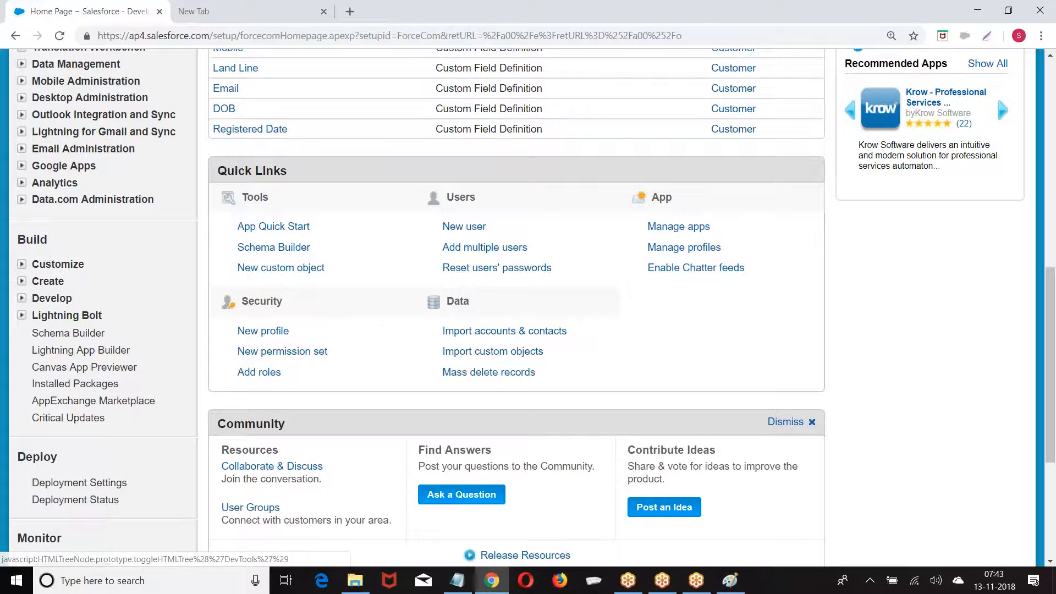
left_click(22, 281)
scroll(67, 215, "down", 3)
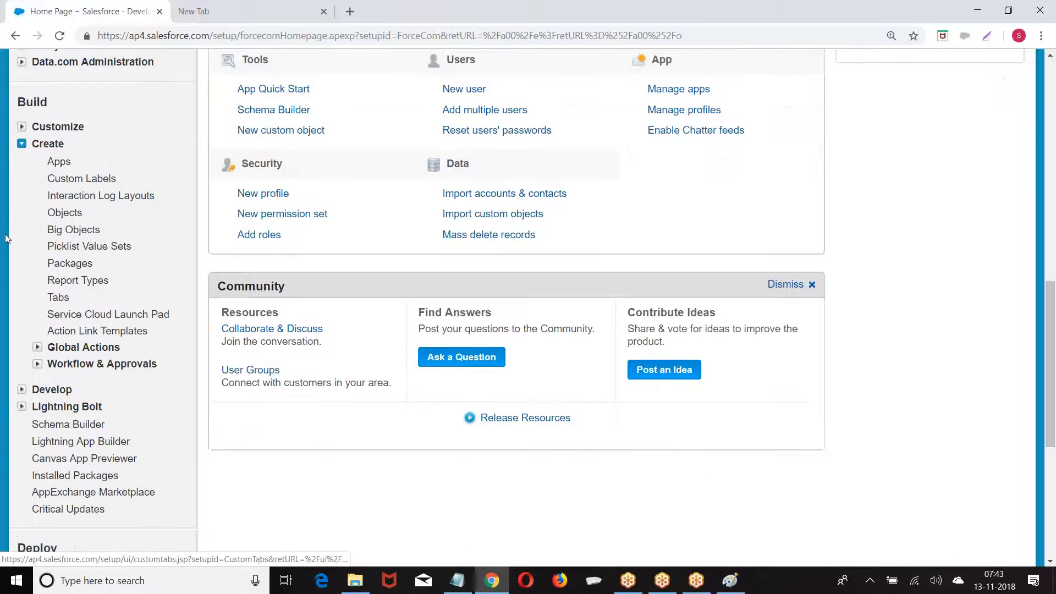
left_click(66, 213)
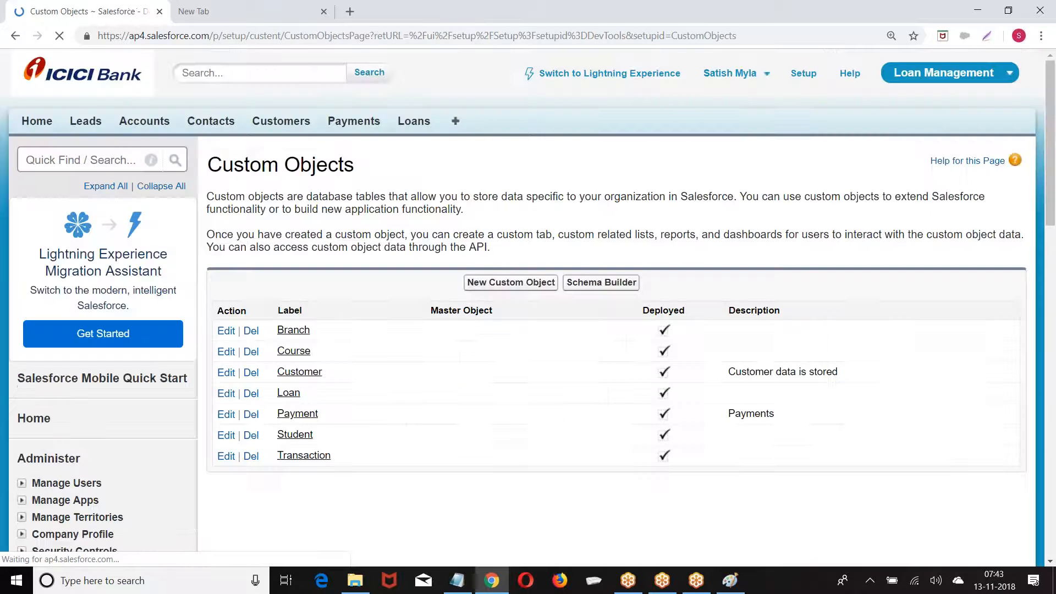
scroll(298, 240, "down", 3)
left_click(298, 238)
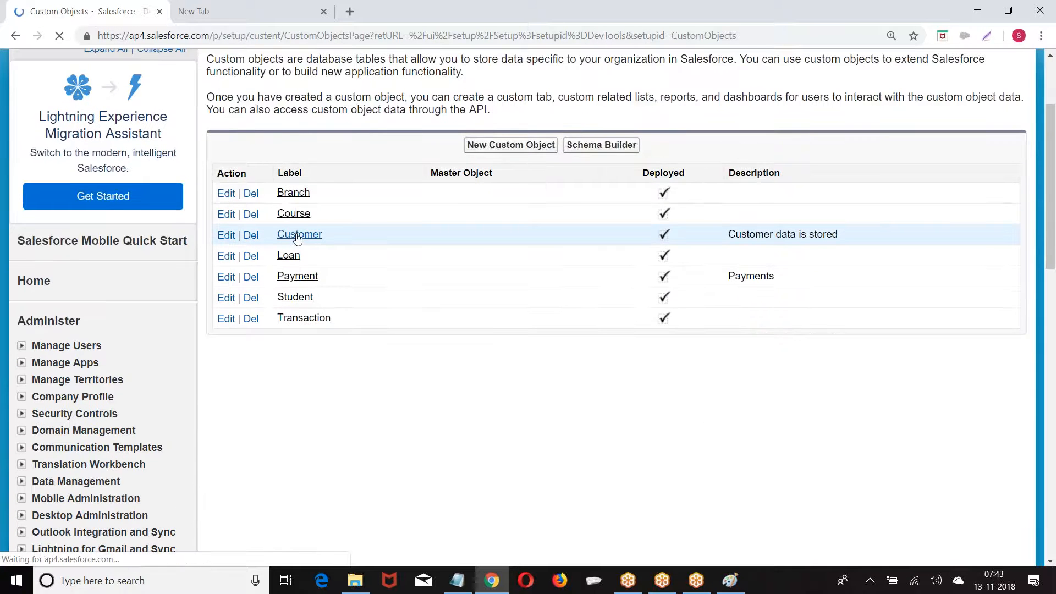
scroll(440, 270, "down", 6)
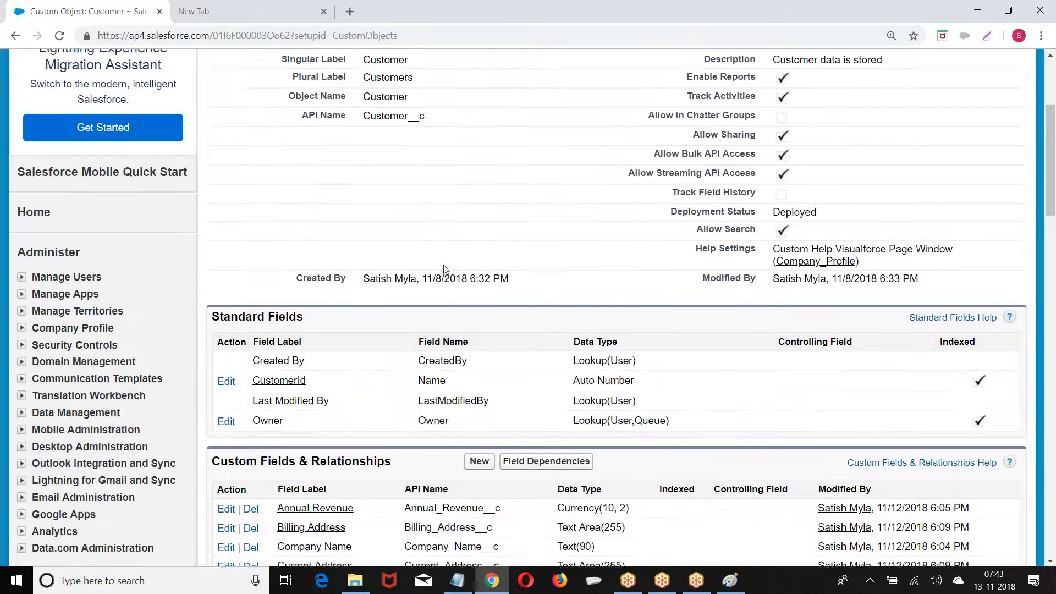
left_click(477, 323)
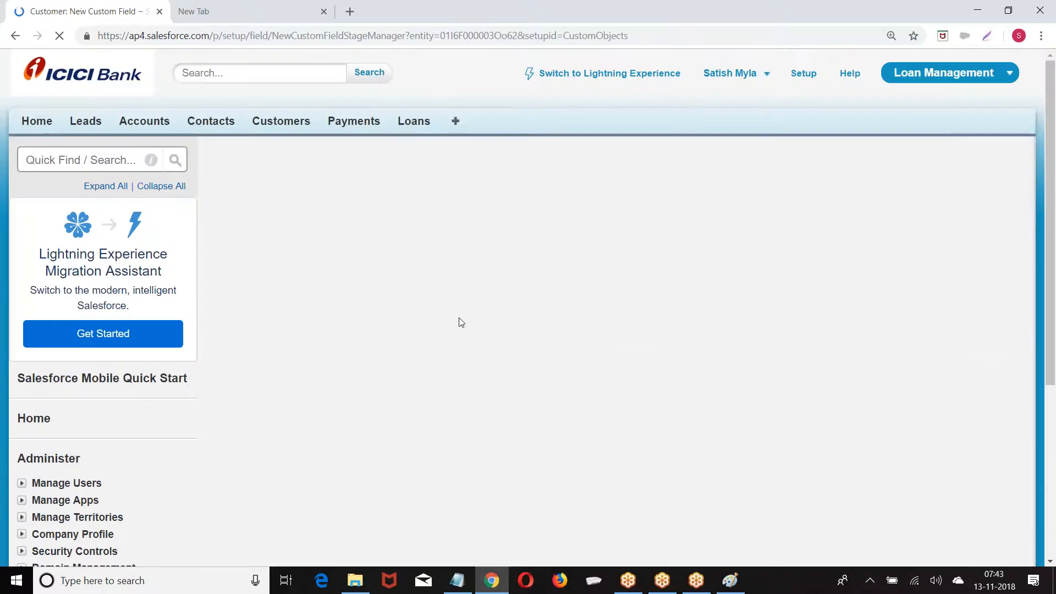
scroll(353, 269, "down", 15)
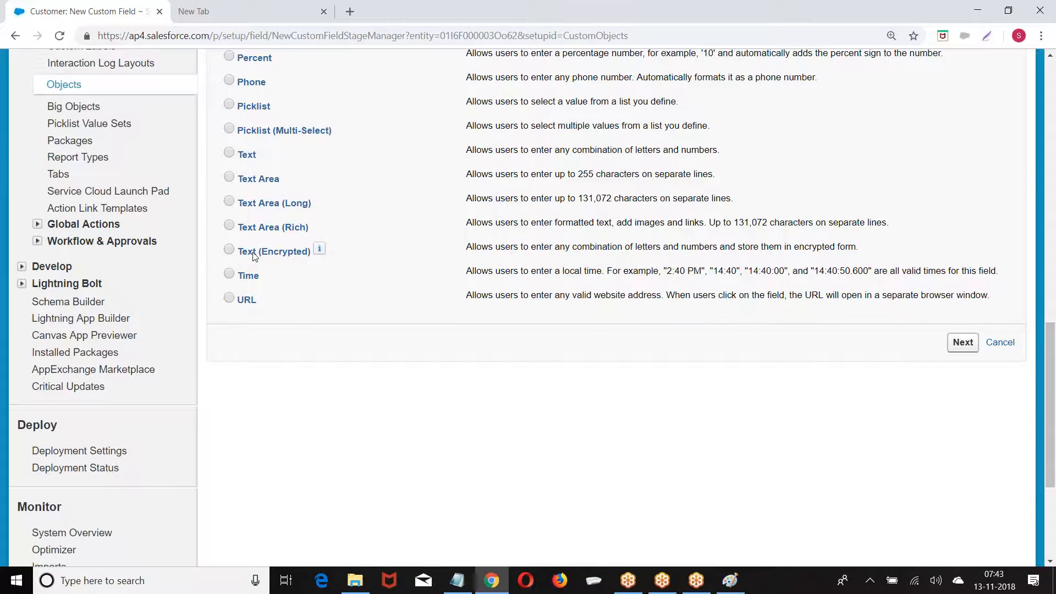
Define a Text (Encrypted) field labelled Pancard with length 16
left_click(228, 250)
left_click(962, 341)
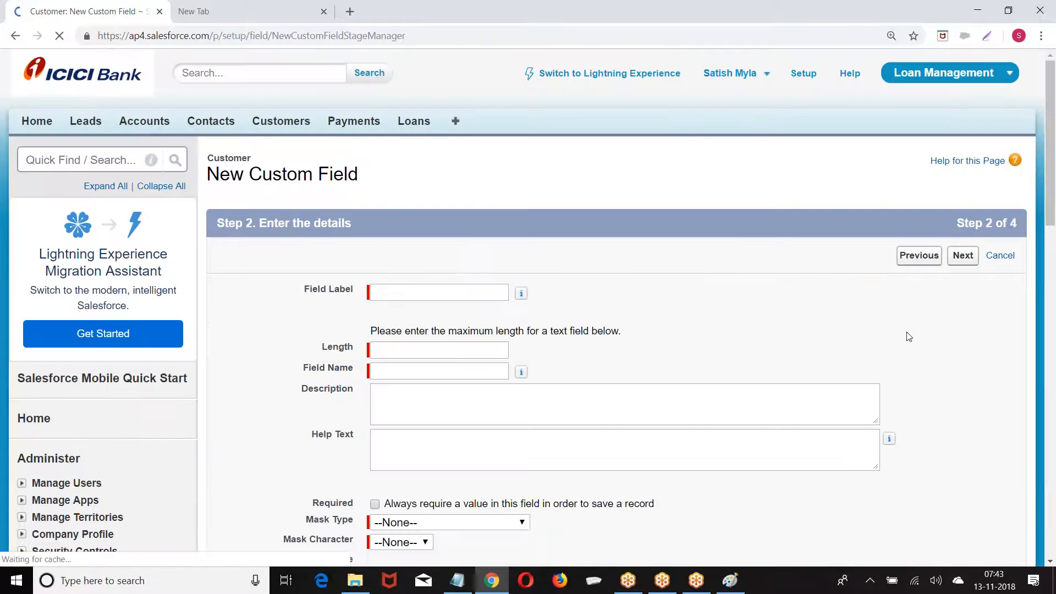
left_click(427, 294)
type("Pa")
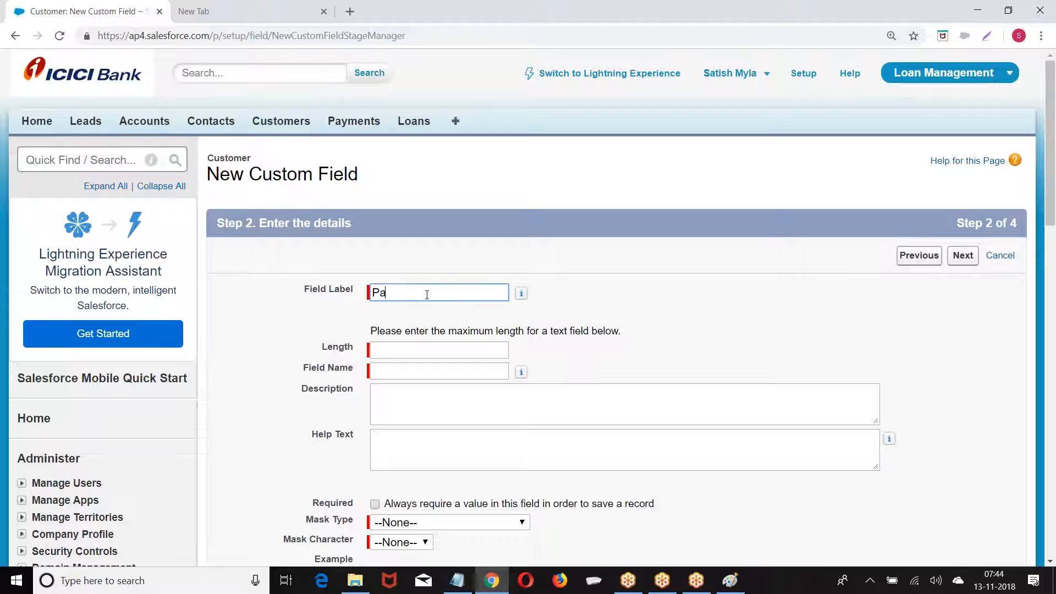
type("ncard")
left_click(424, 357)
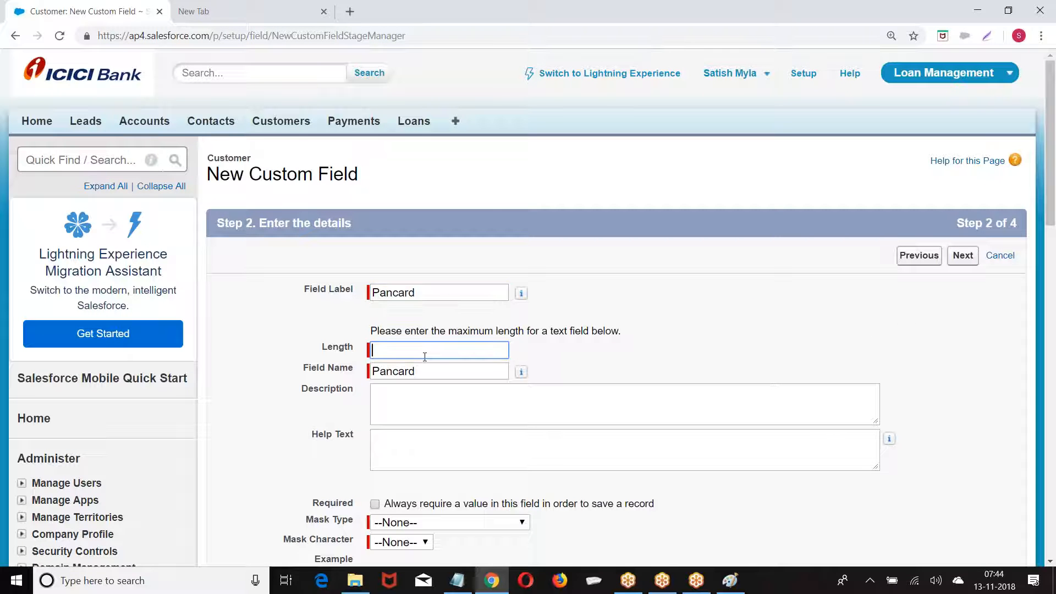
type("16")
left_click(598, 344)
Set mask character X and mask type Credit Card Number, then advance to field-level security
scroll(590, 351, "down", 3)
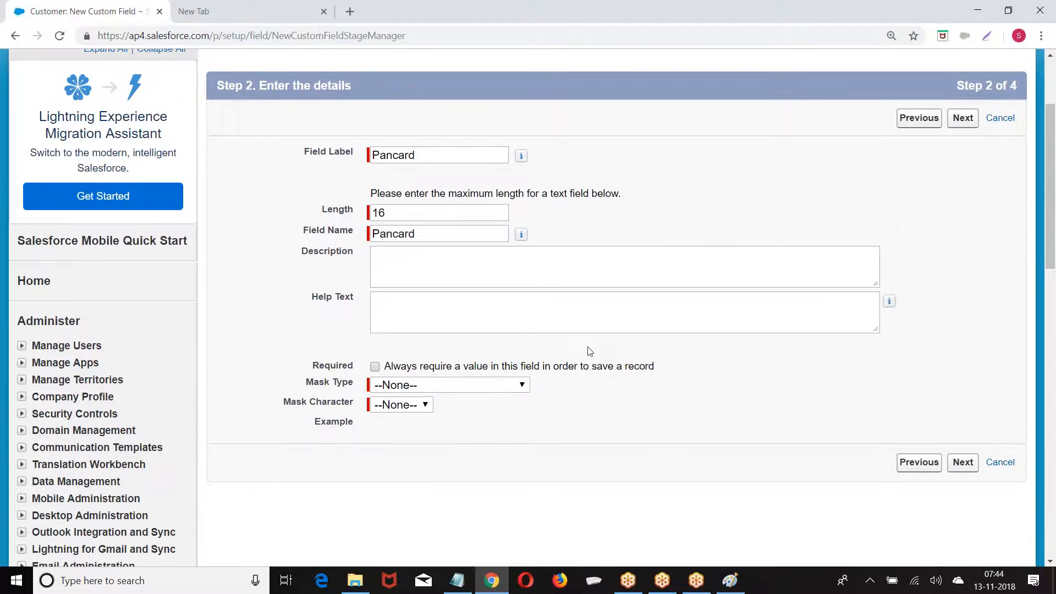
left_click(408, 405)
left_click(387, 451)
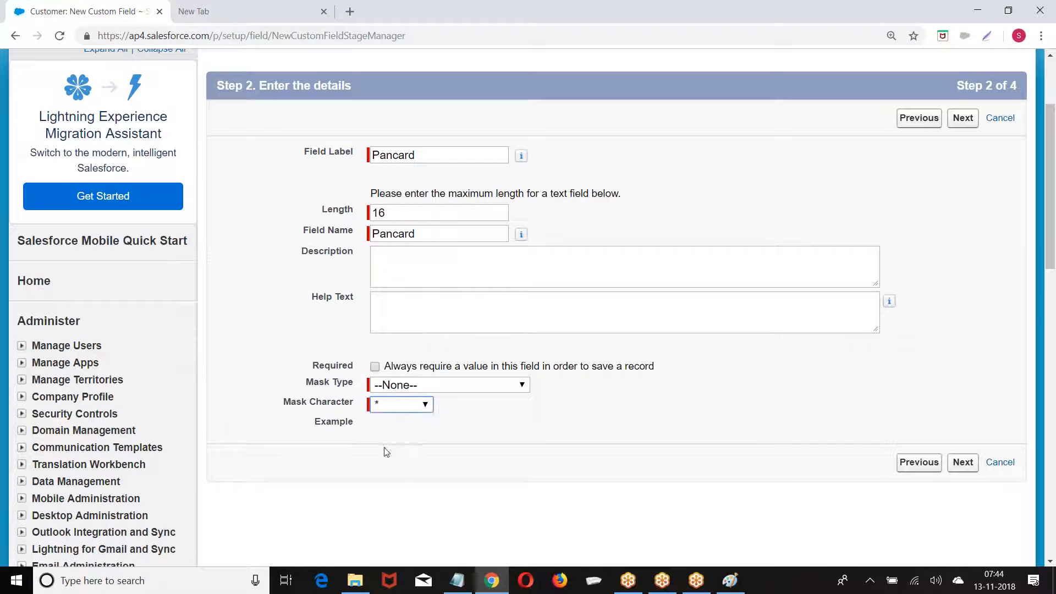
left_click(392, 405)
left_click(383, 464)
left_click(433, 387)
left_click(418, 426)
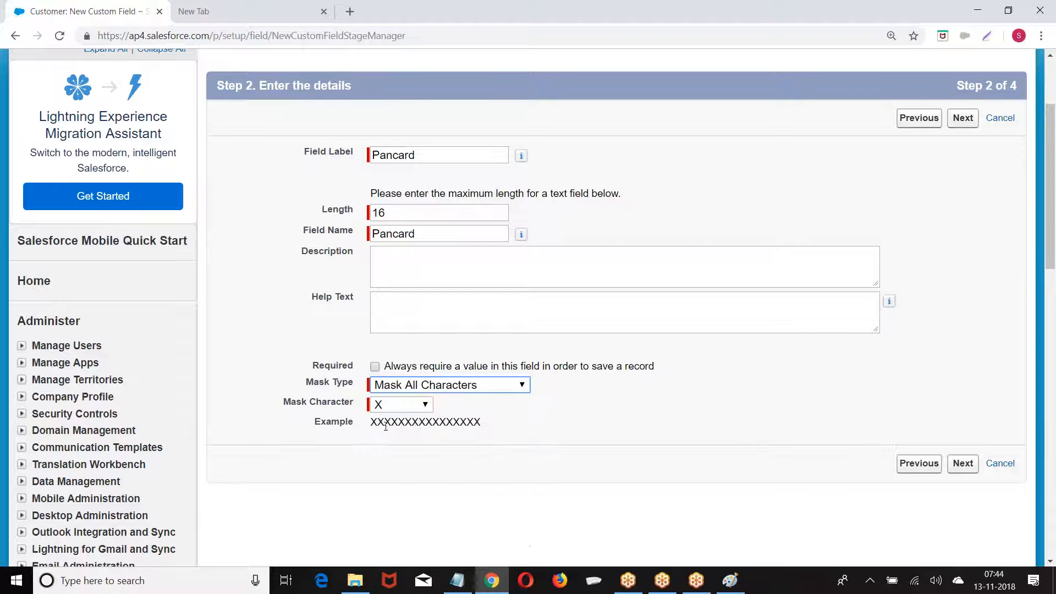
left_click(493, 385)
left_click(472, 447)
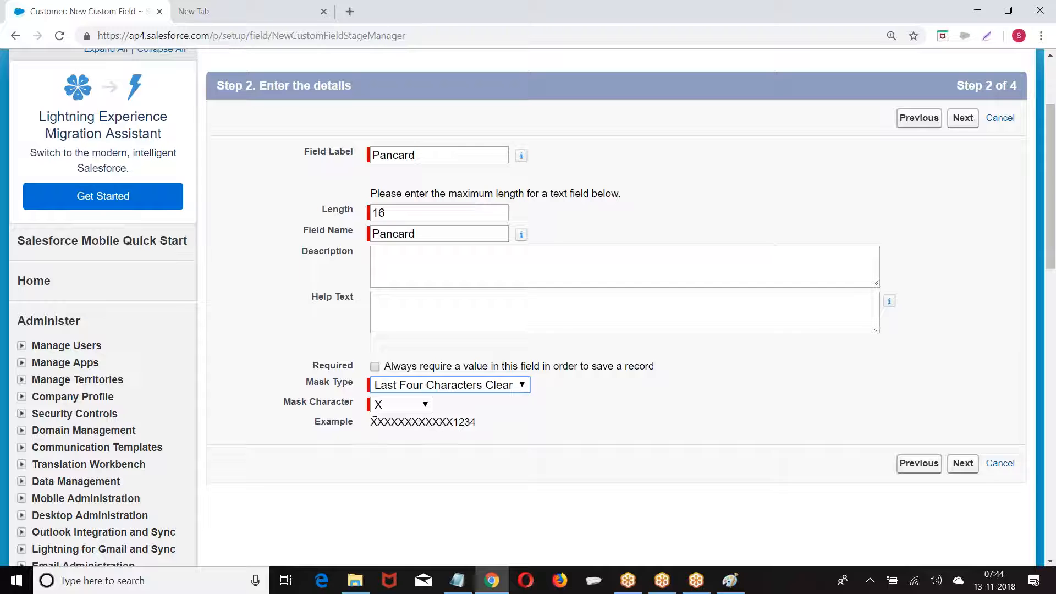
left_click_drag(374, 422, 489, 428)
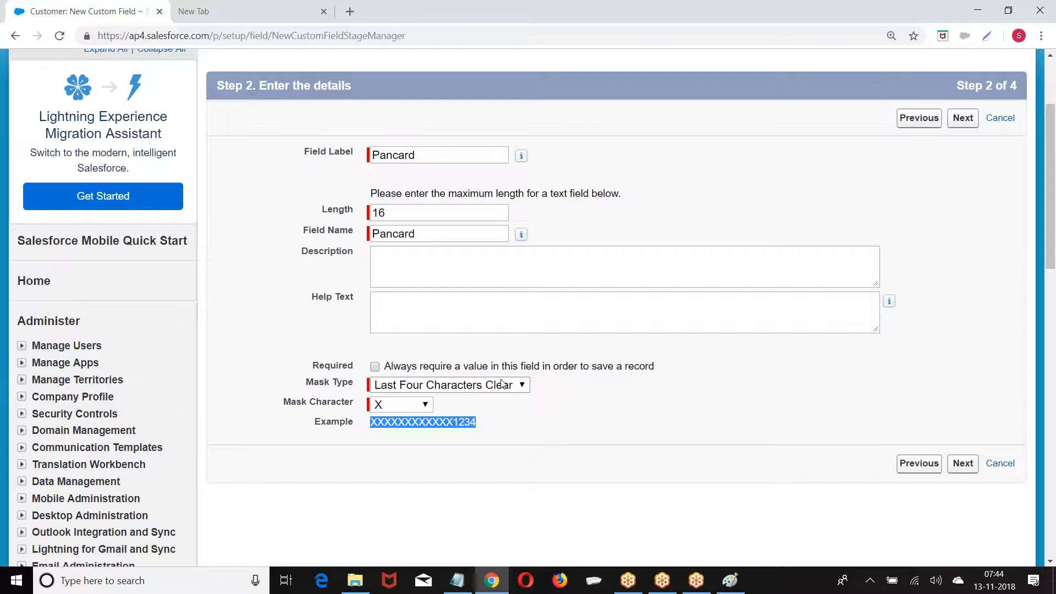
left_click(506, 385)
left_click(477, 468)
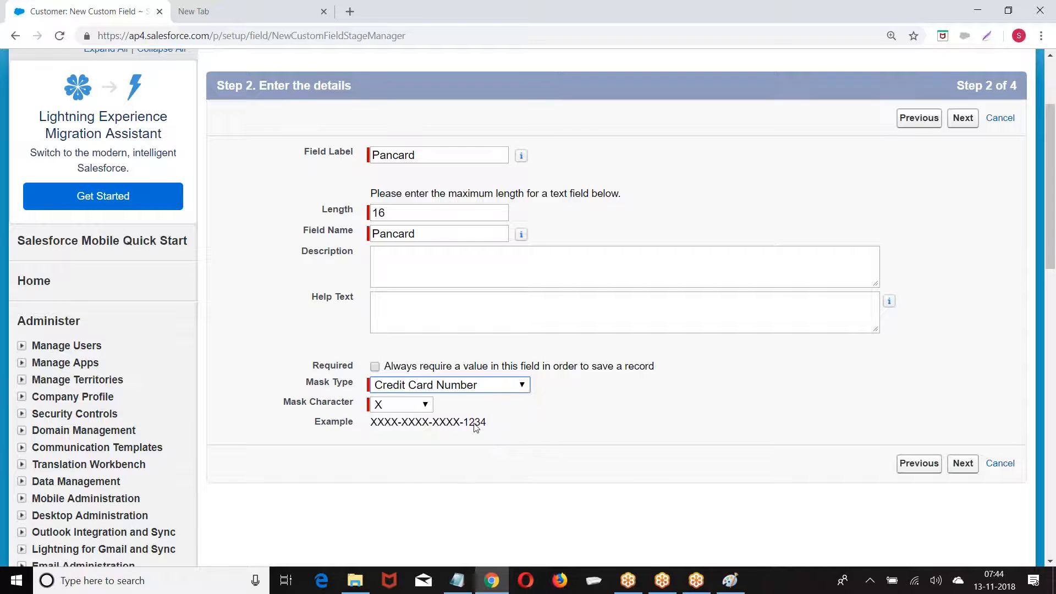
left_click(958, 465)
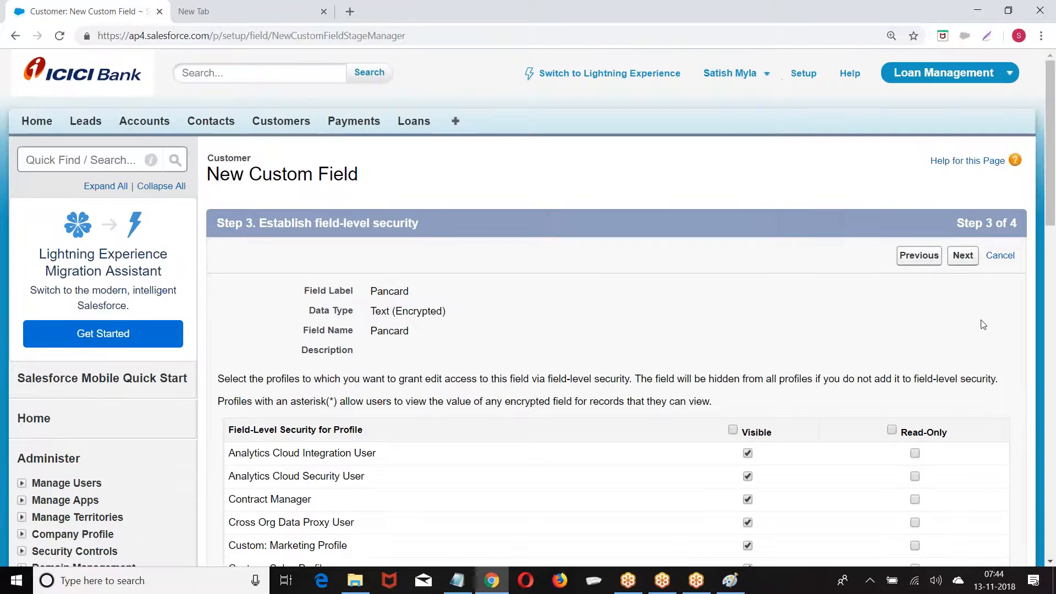
Save the Pancard field with default layouts and start a new Customer record
left_click(963, 256)
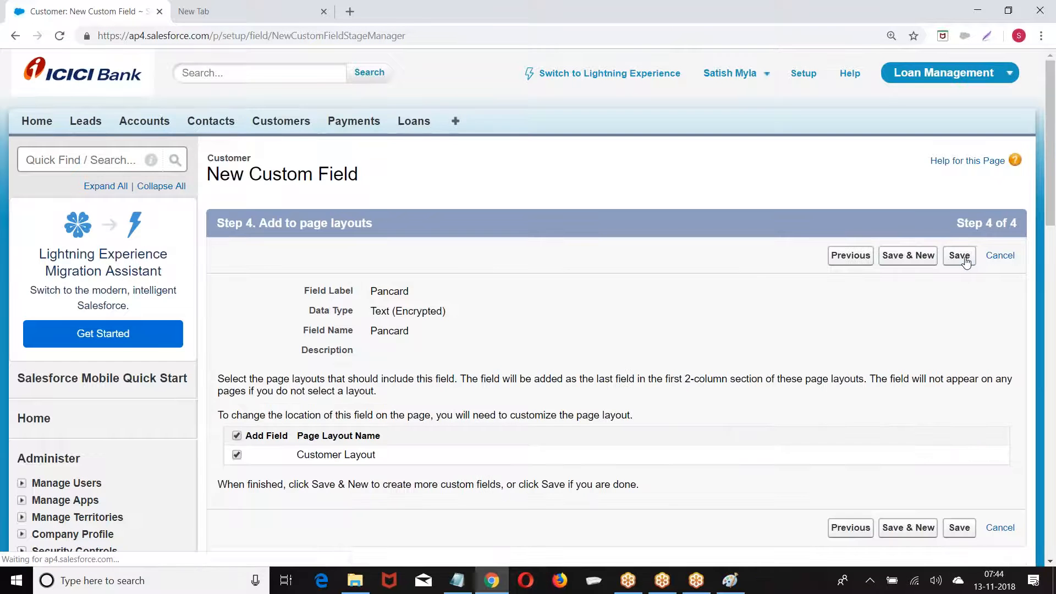
left_click(966, 262)
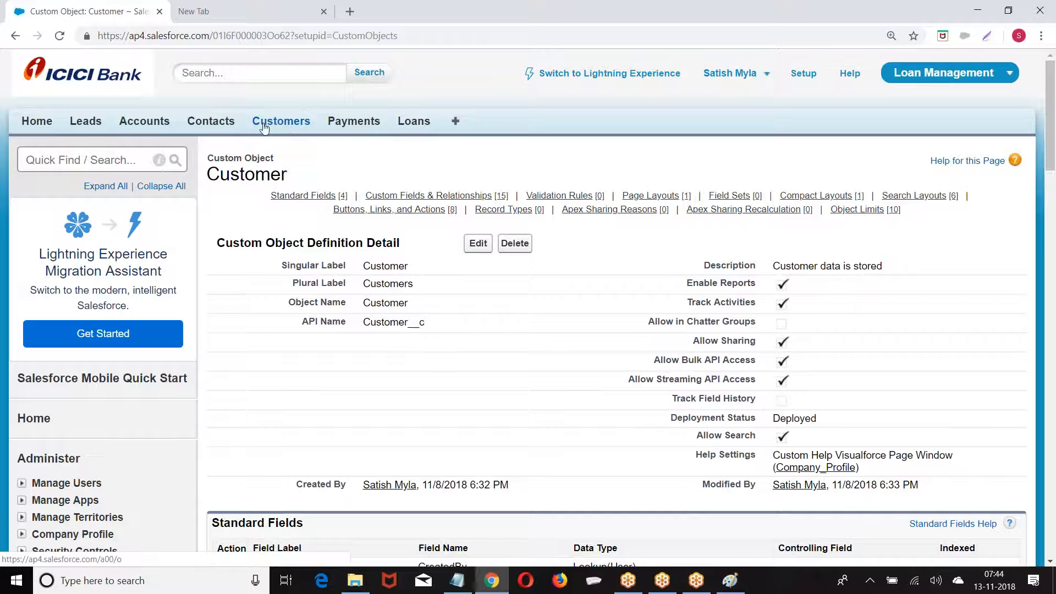
left_click(292, 126)
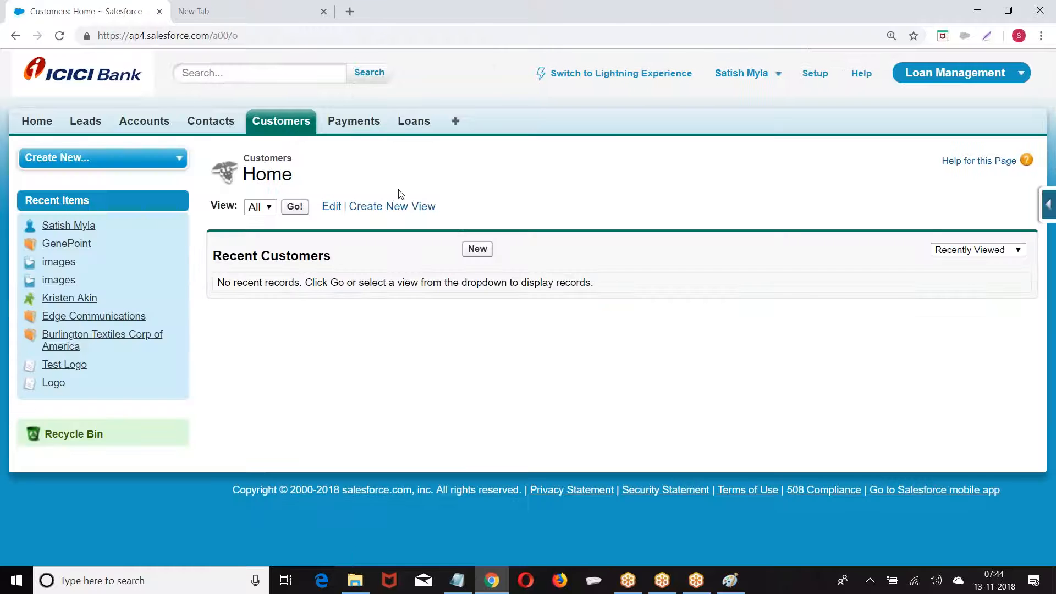
left_click(478, 250)
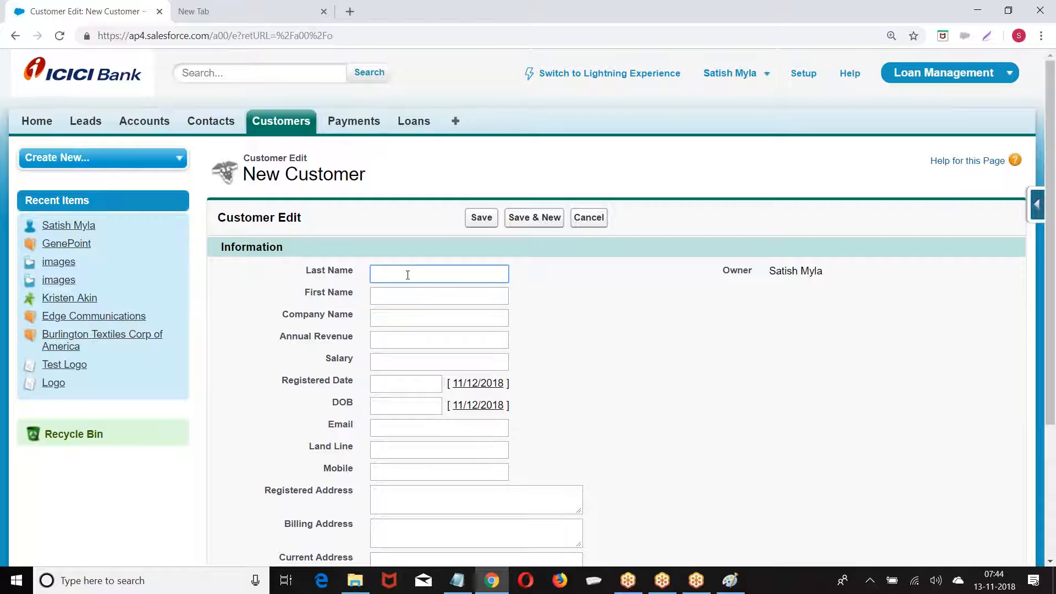
Enter a 16-character test Pancard value and save the new customer
scroll(408, 275, "down", 3)
left_click(391, 440)
type("a")
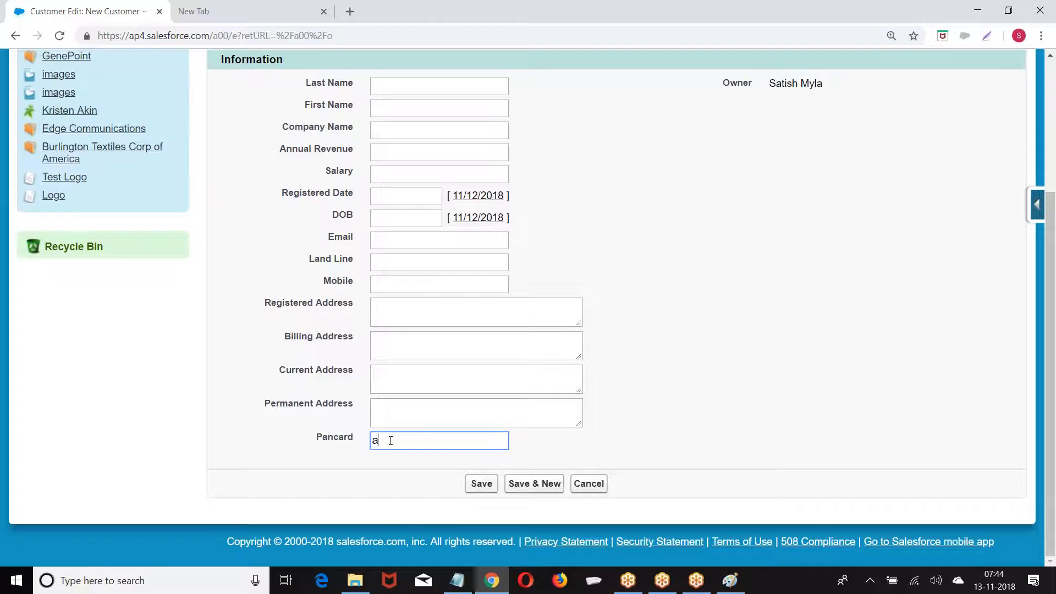
type("bcabc1234andddd")
left_click(482, 484)
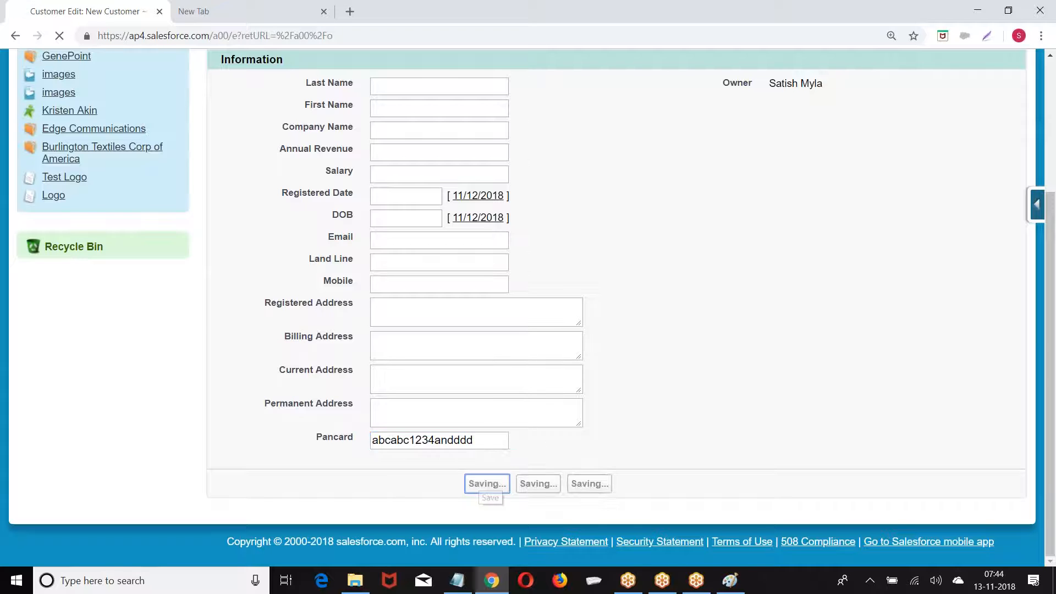
Edit CID002's Pancard inline to a new number ending in 9800 and save it, showing XXXX-XXXX-XXXX-9800
scroll(737, 385, "down", 3)
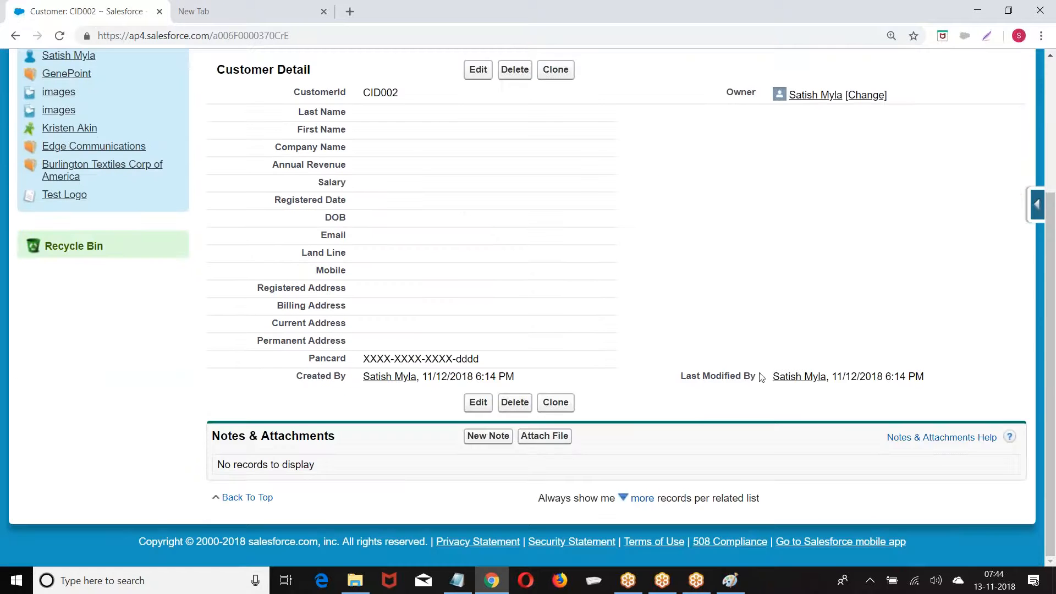
scroll(738, 388, "up", 5)
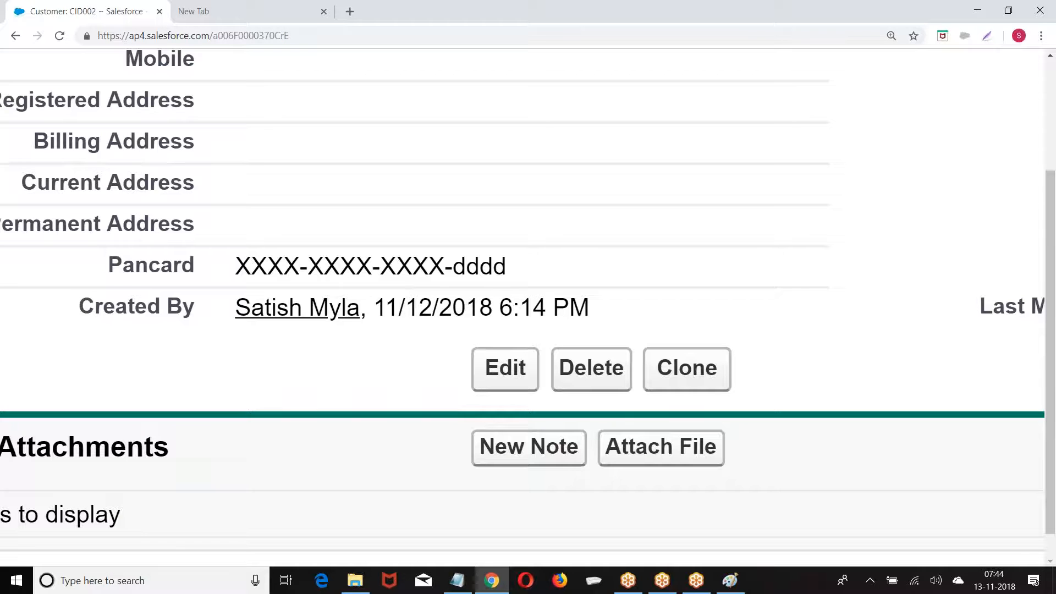
double_click(254, 267)
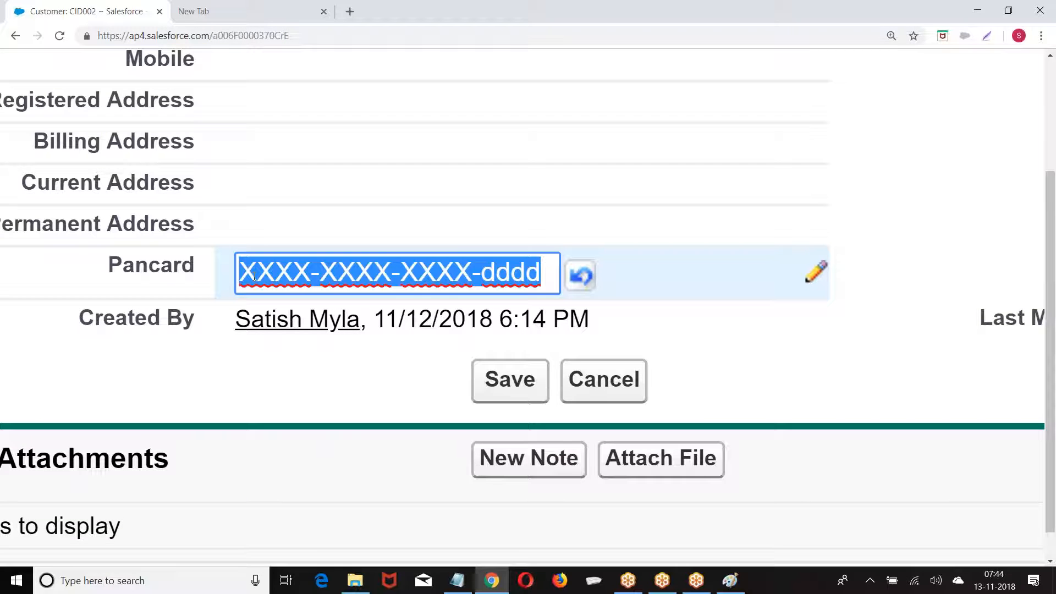
type("abda")
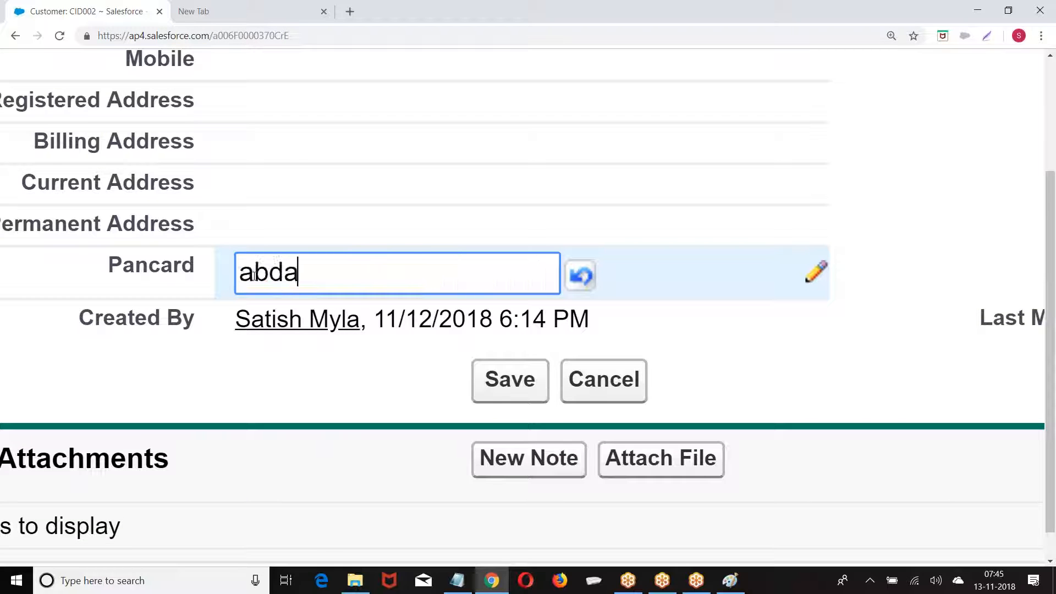
type("bd89800")
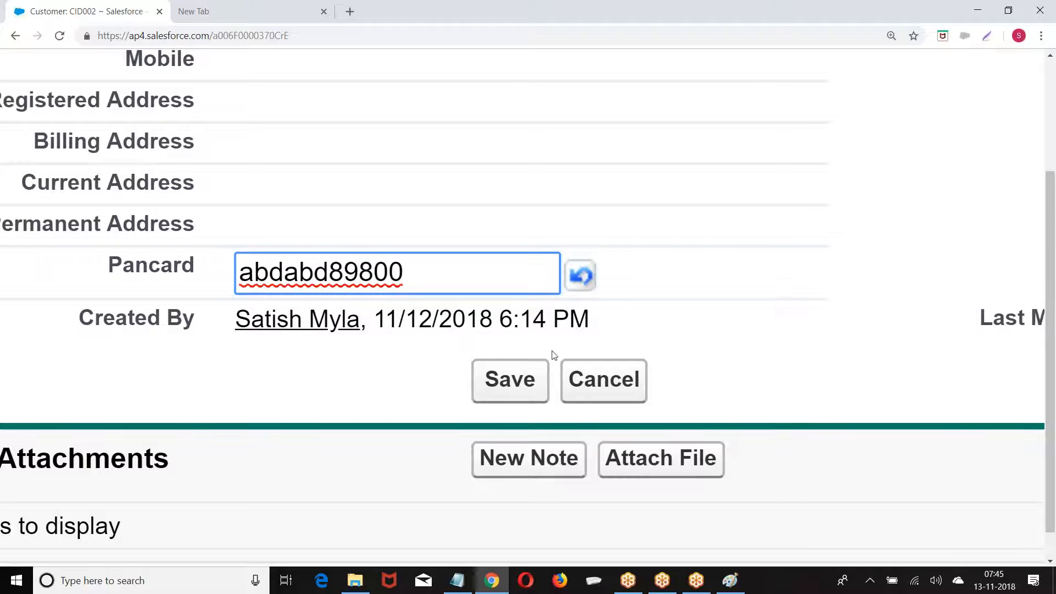
left_click(518, 387)
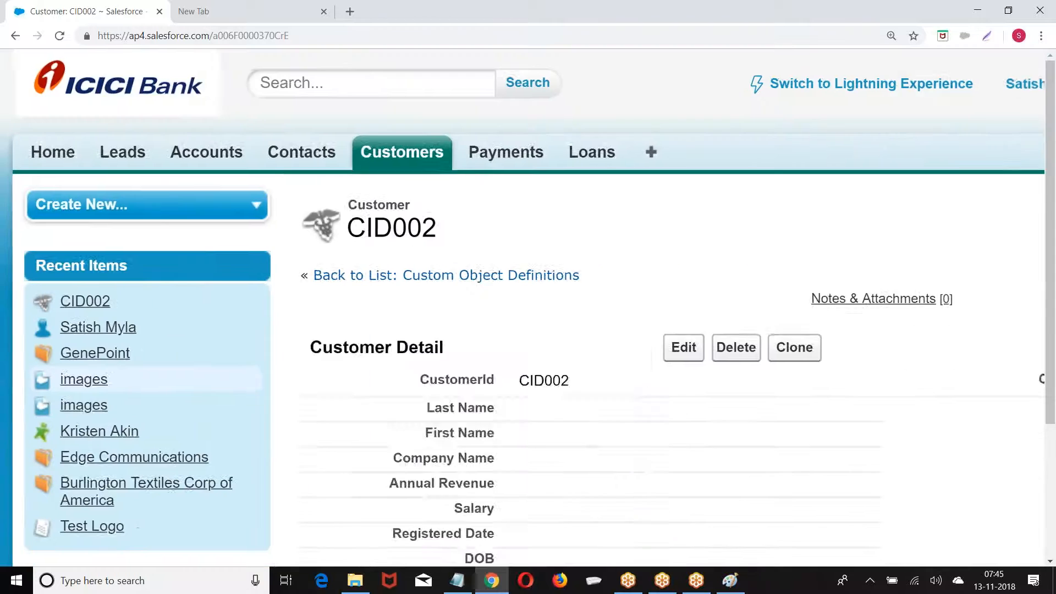
mouse_move(423, 369)
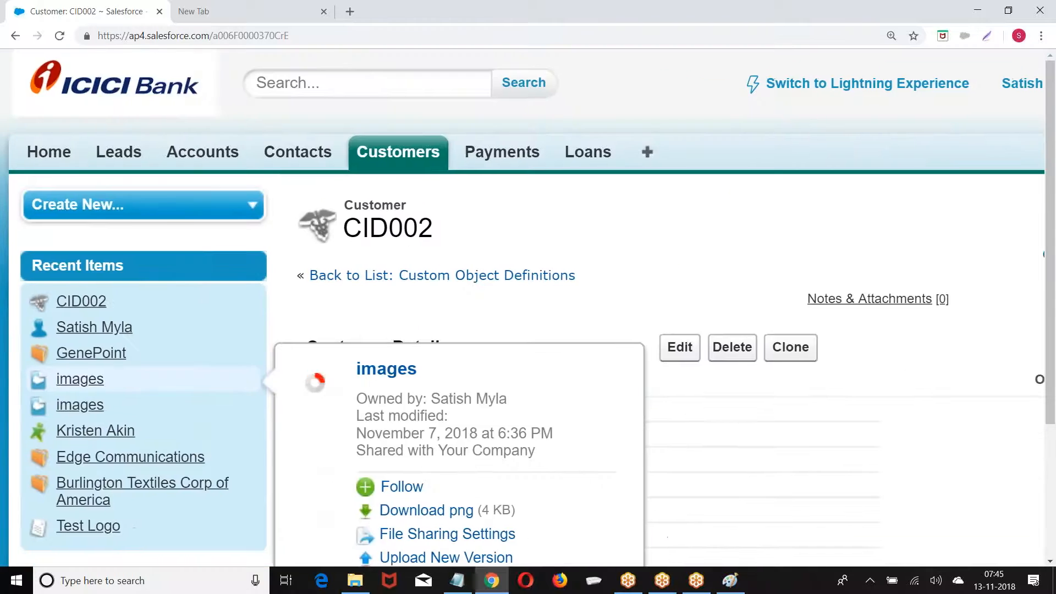
scroll(528, 308, "down", 3)
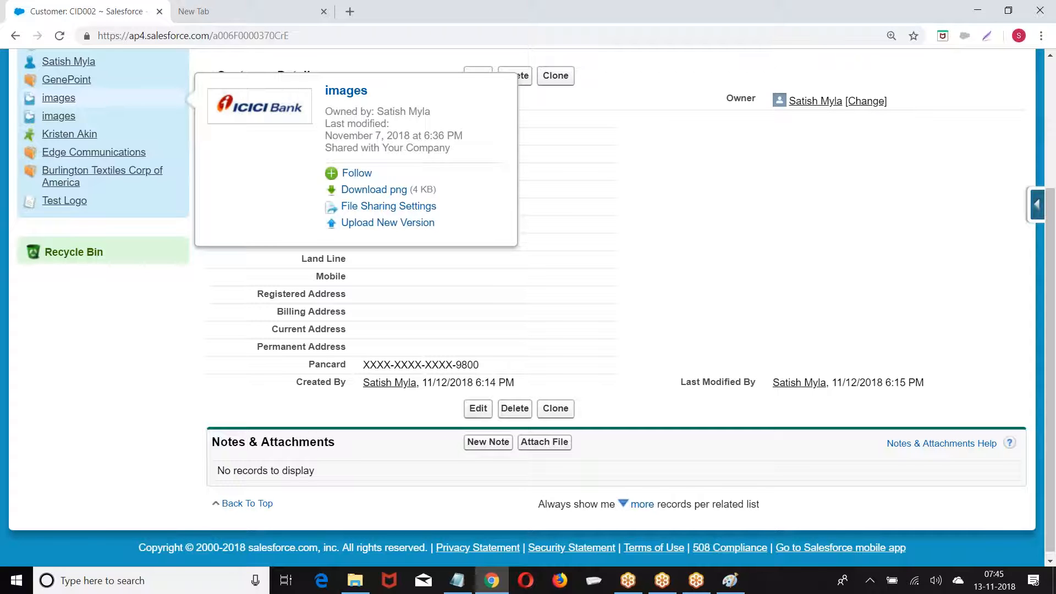
scroll(388, 335, "up", 5)
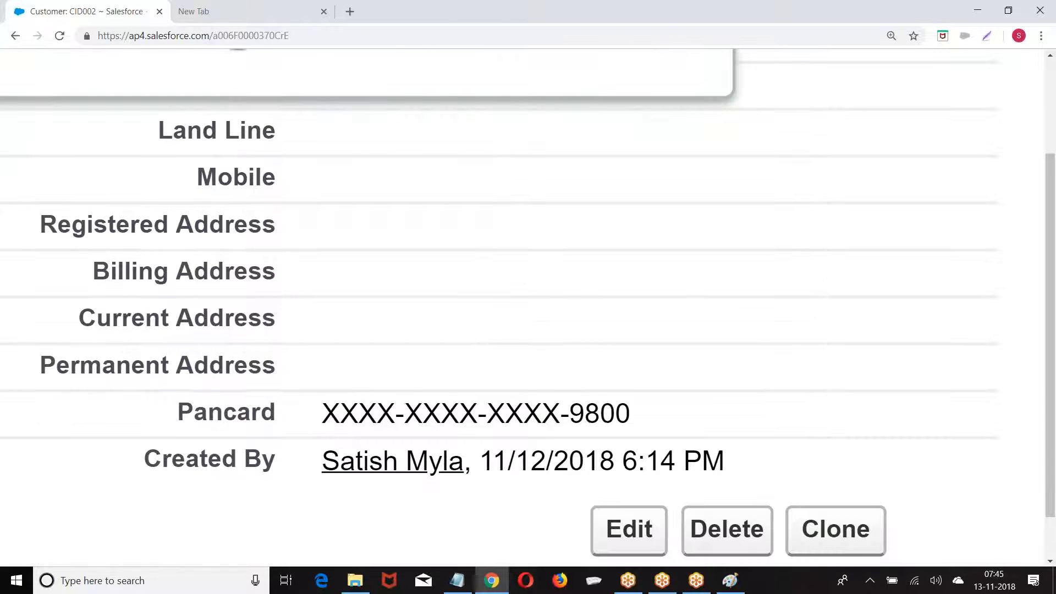
scroll(387, 336, "down", 5)
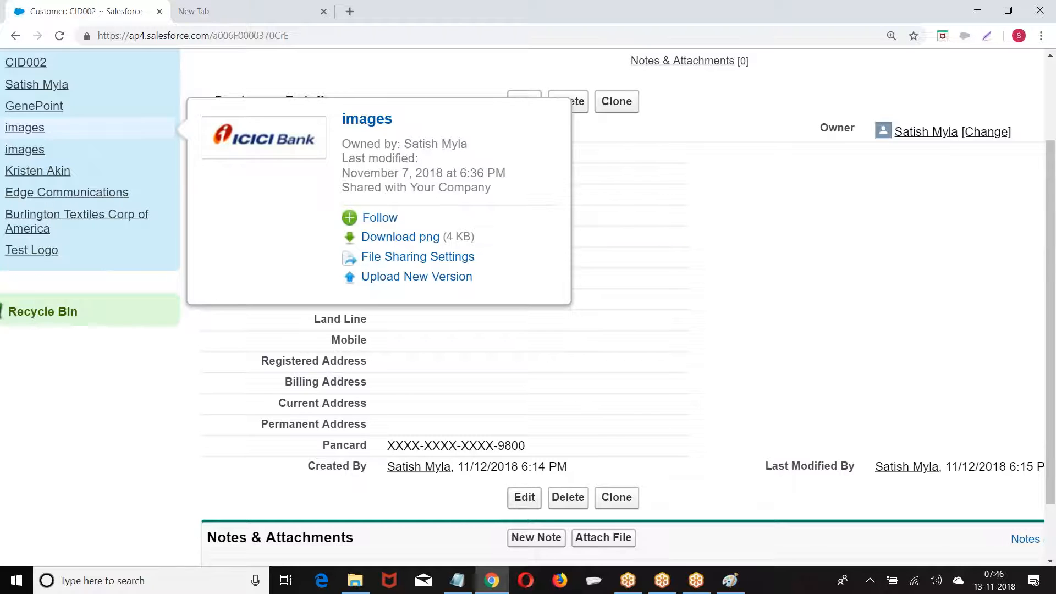
Enter the customer's last and first names inline on CID002 and save the record
double_click(390, 152)
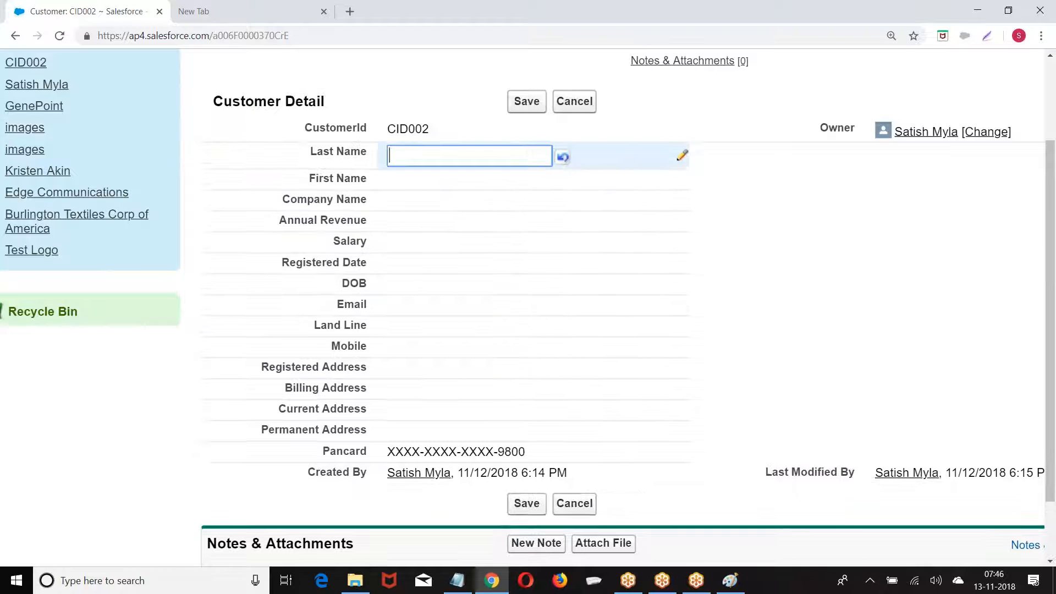
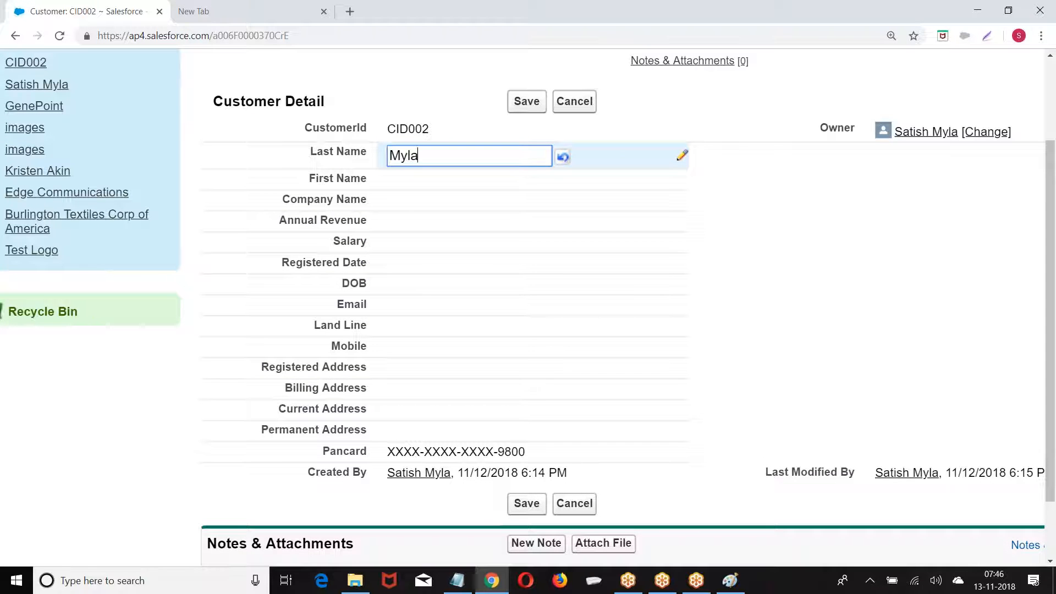
double_click(401, 177)
type("sh")
left_click(526, 101)
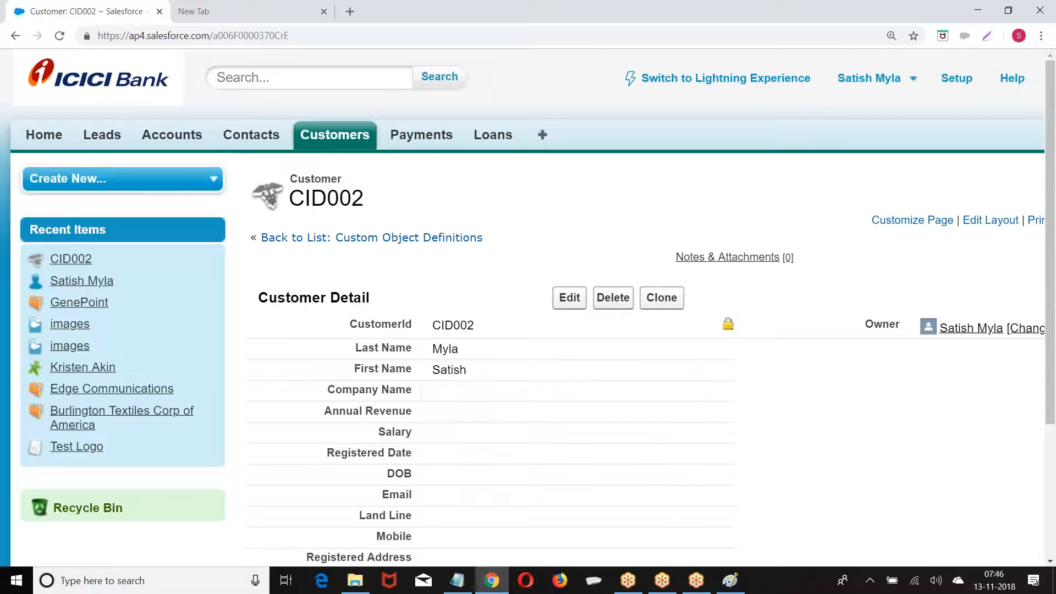
Search all records for the customer's surname, then search again by first name
left_click(257, 80)
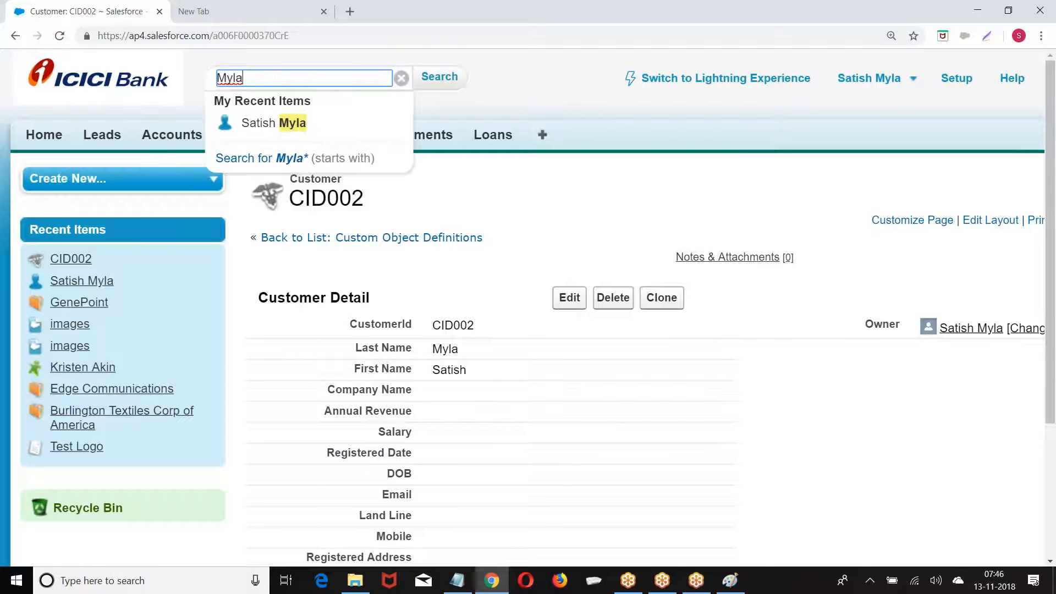
left_click(438, 78)
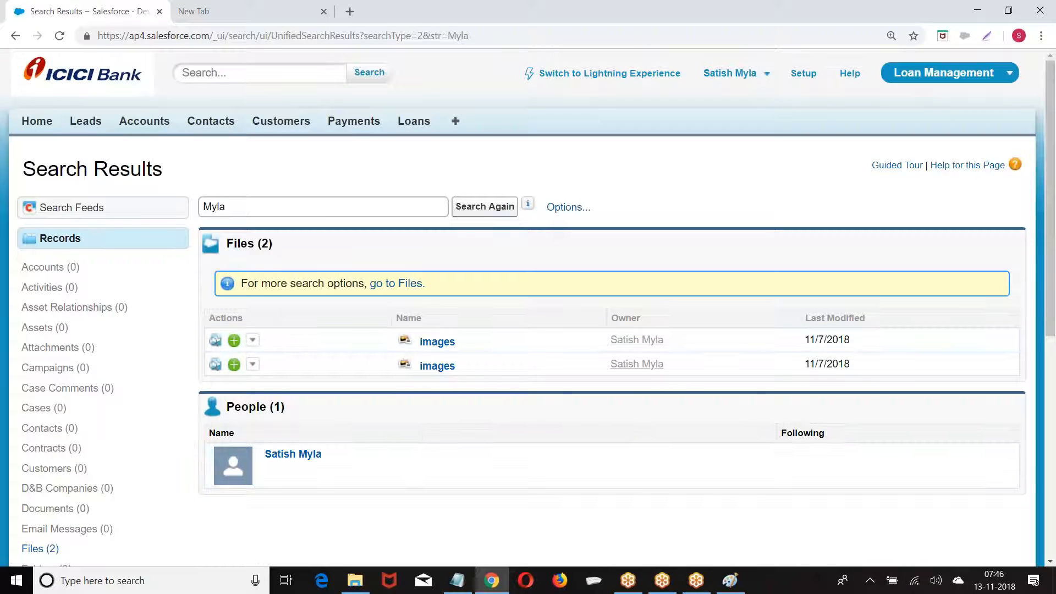
left_click(485, 209)
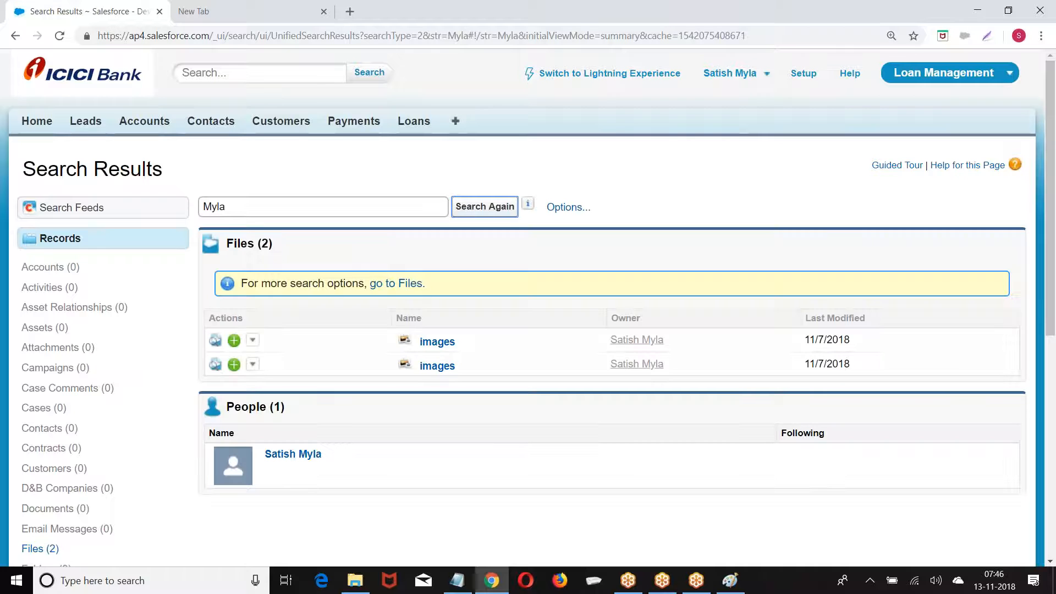
left_click(237, 204)
key("BackSpace")
key("BackSpace")
key("BackSpace")
key("BackSpace")
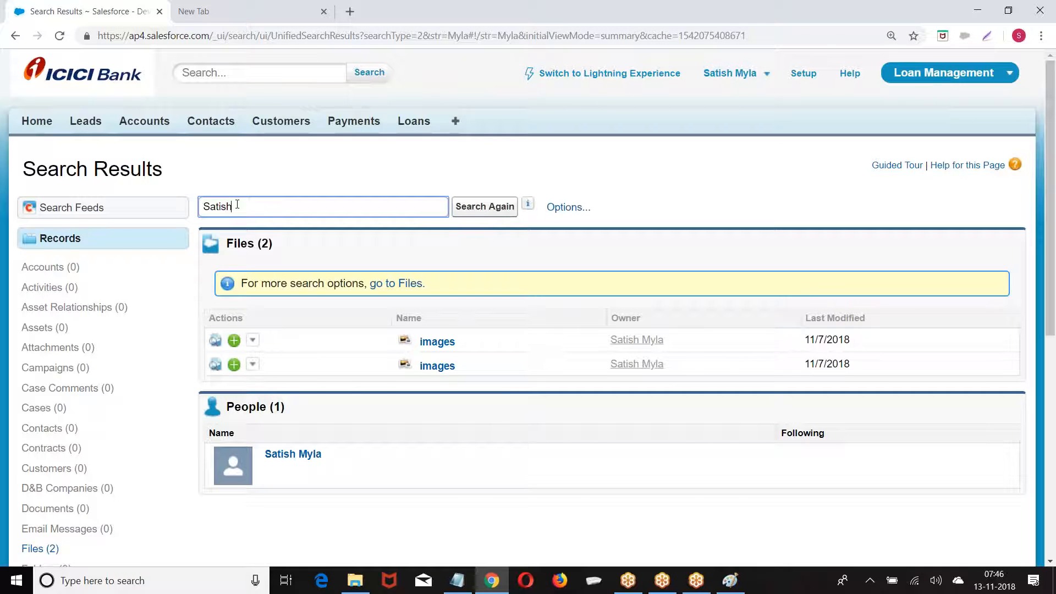
left_click(466, 206)
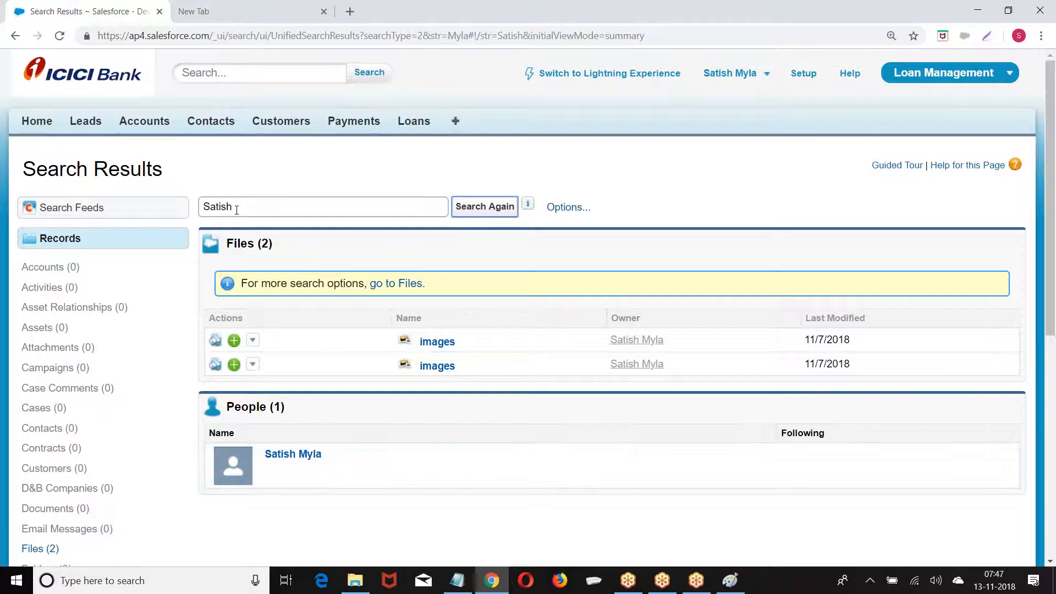
Clear the search term and reopen customer CID002 from the Customers home
double_click(259, 204)
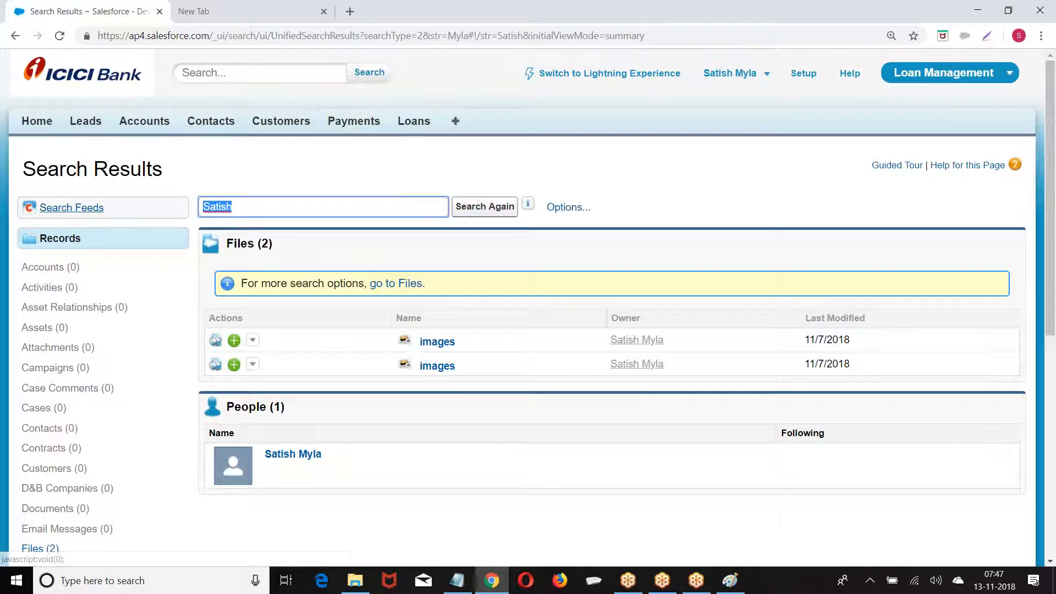
key("BackSpace")
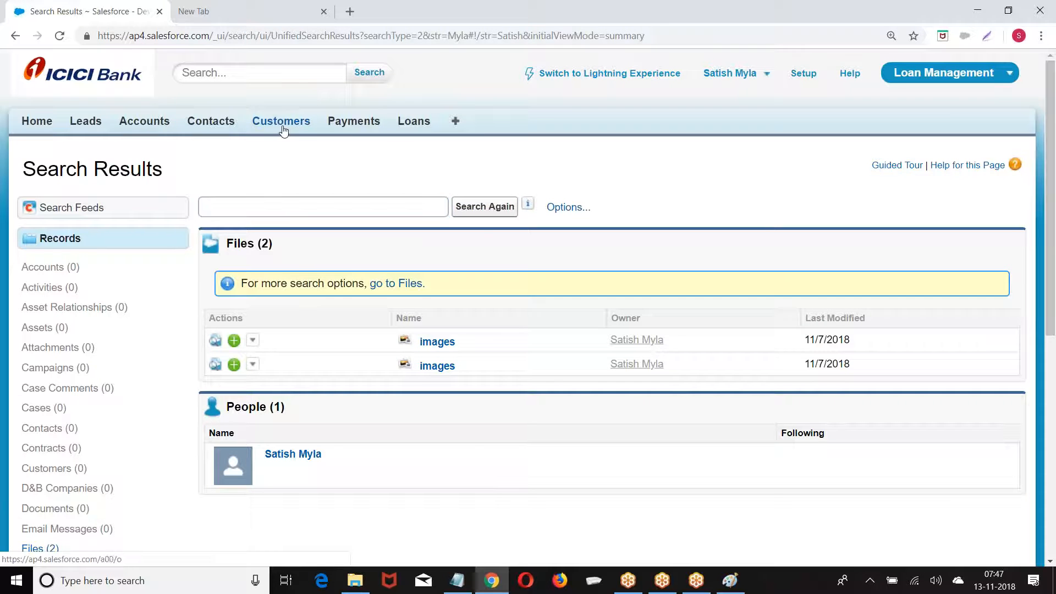
left_click(257, 119)
left_click(232, 302)
scroll(374, 253, "down", 3)
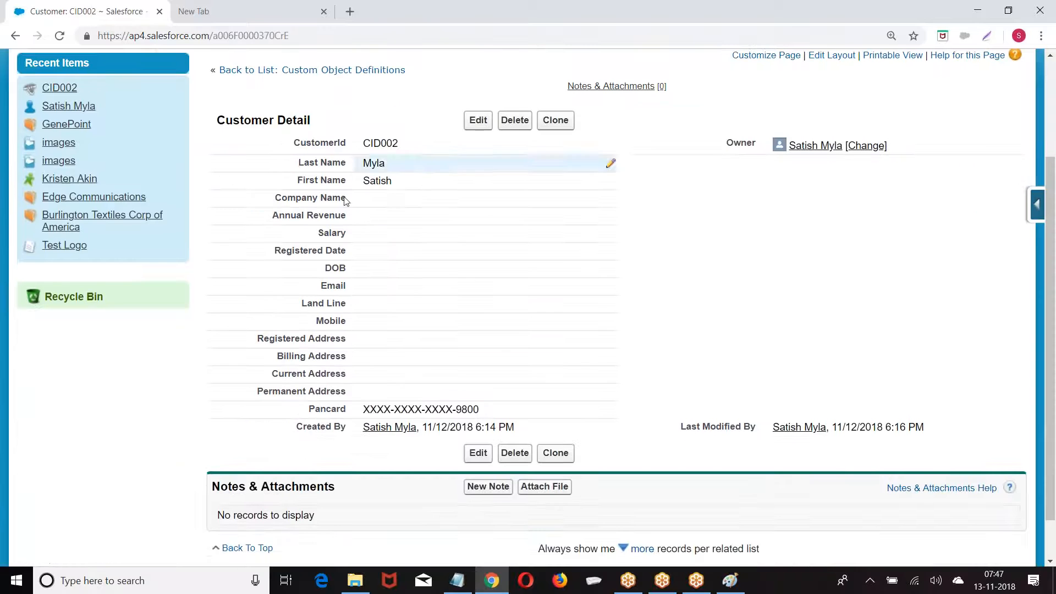
left_click_drag(361, 411, 509, 408)
double_click(509, 408)
left_click_drag(363, 410, 498, 406)
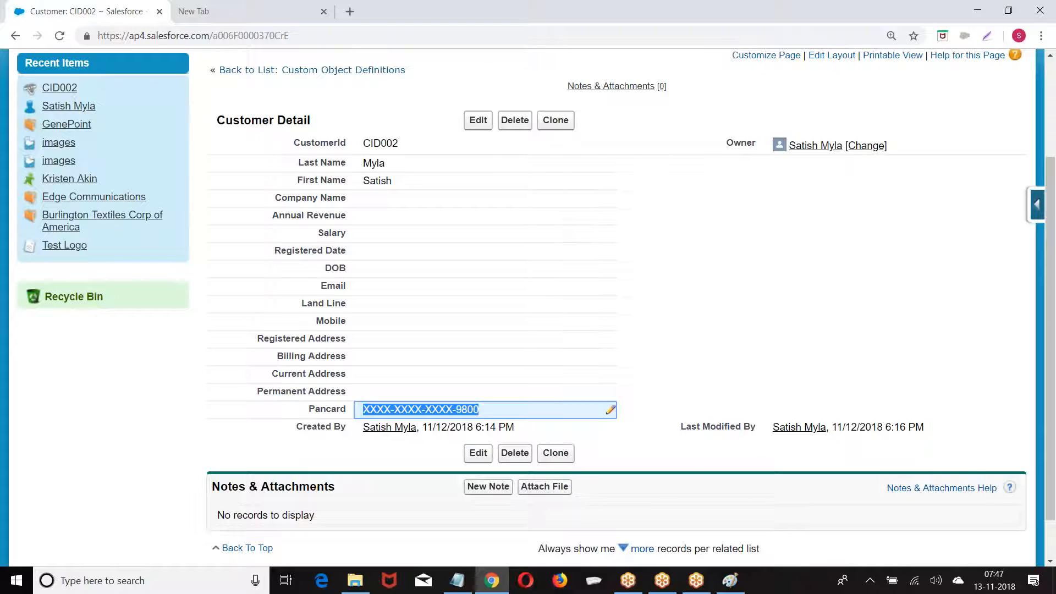
scroll(214, 388, "up", 3)
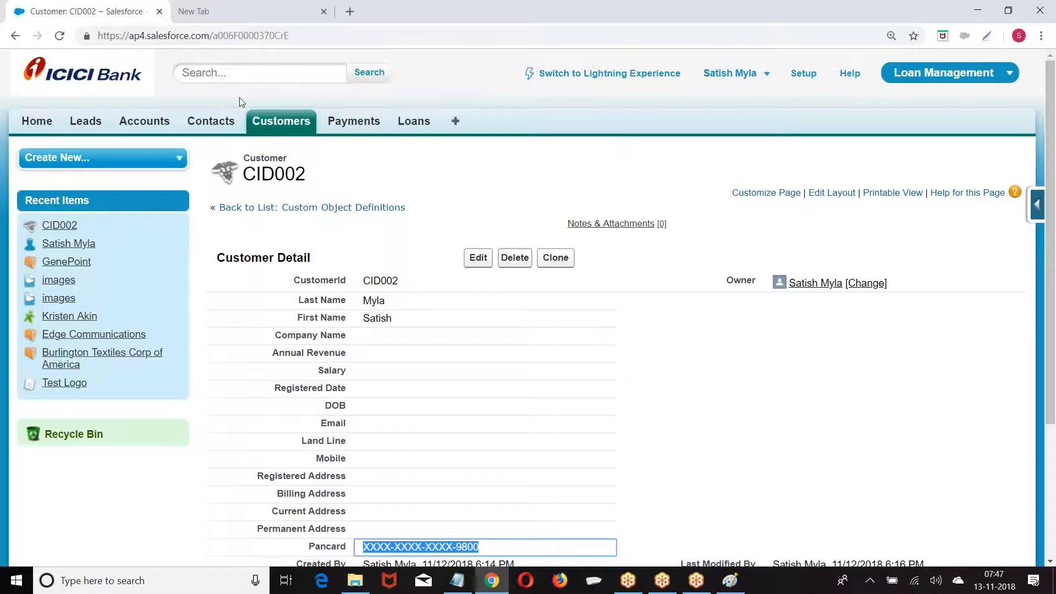
From the Customers home, use the Quick Access Menu's View Fields to list Customer's fields
left_click(269, 126)
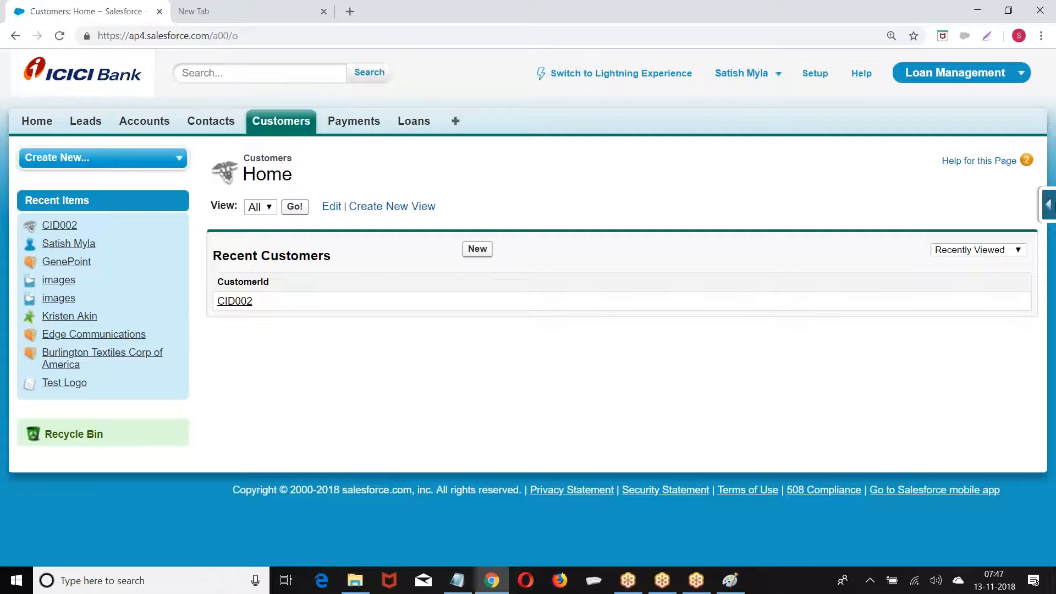
left_click(1047, 204)
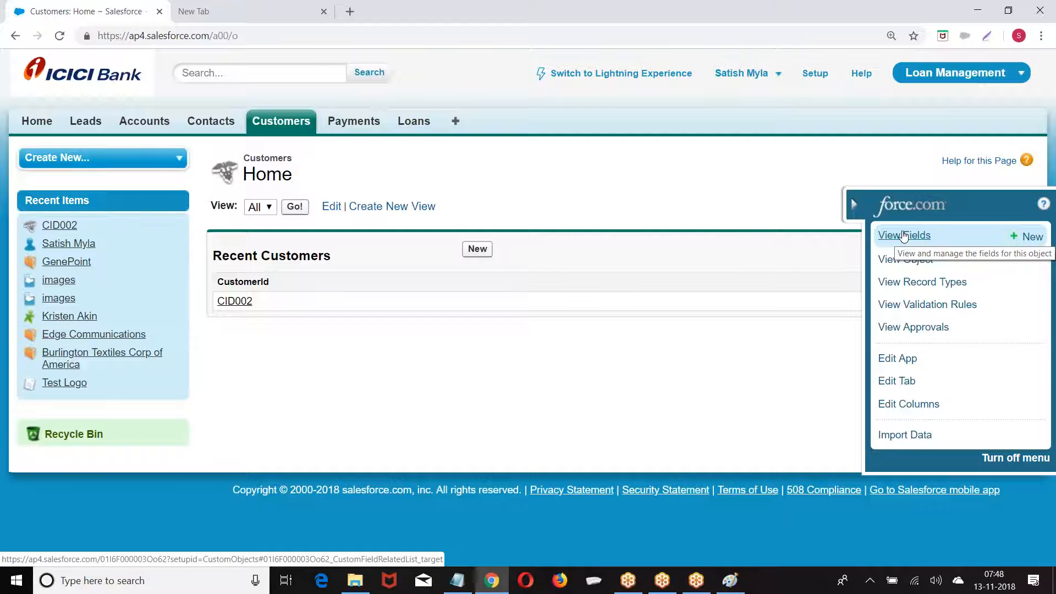
left_click(284, 126)
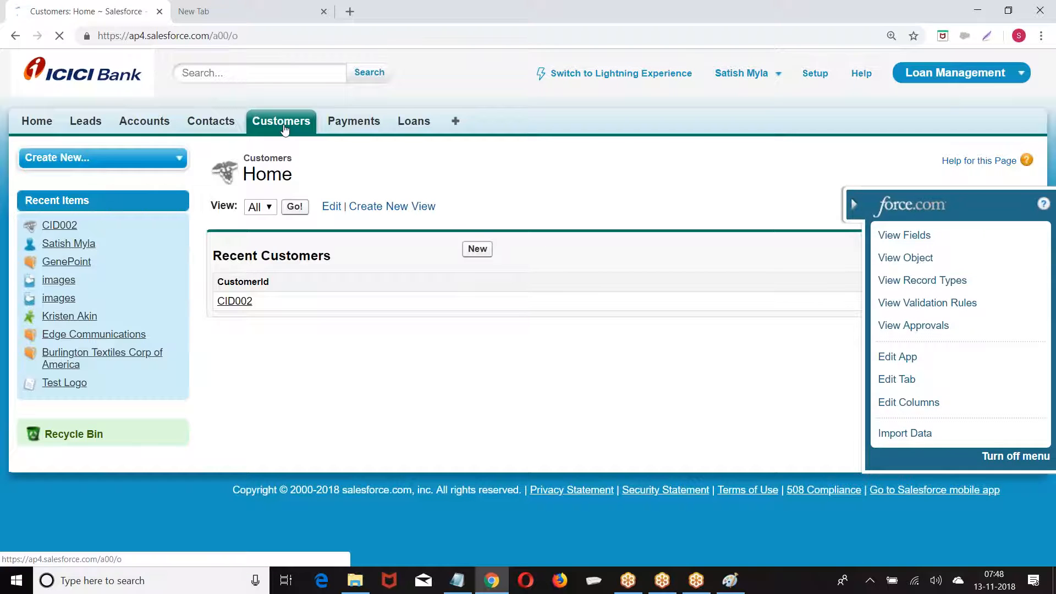
left_click(1048, 205)
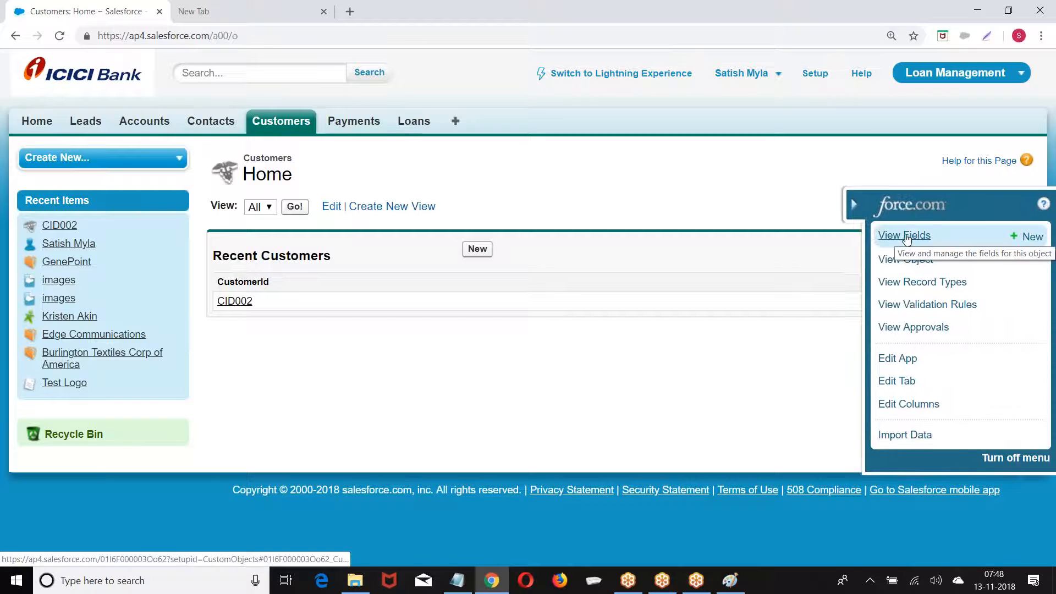
left_click(906, 238)
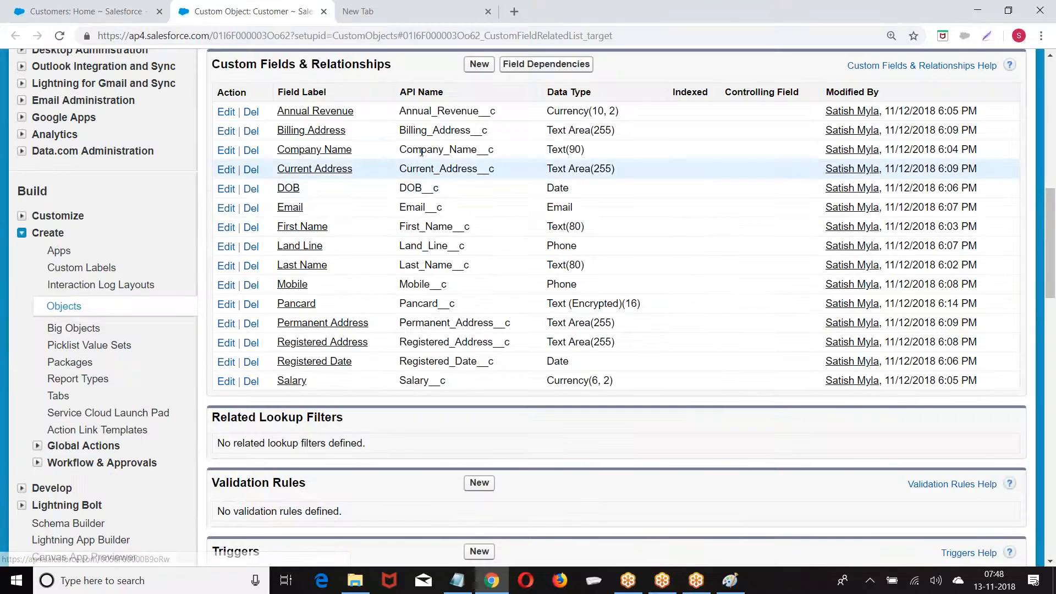
Start a Text (Encrypted) field on Customer labelled GST NO with length 80
left_click(479, 64)
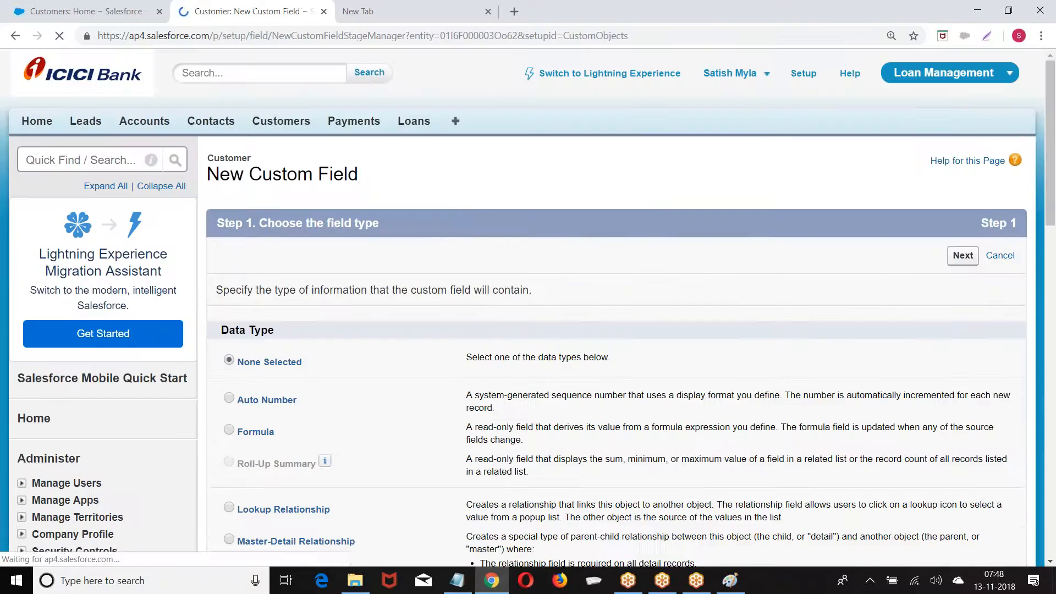
scroll(421, 215, "down", 10)
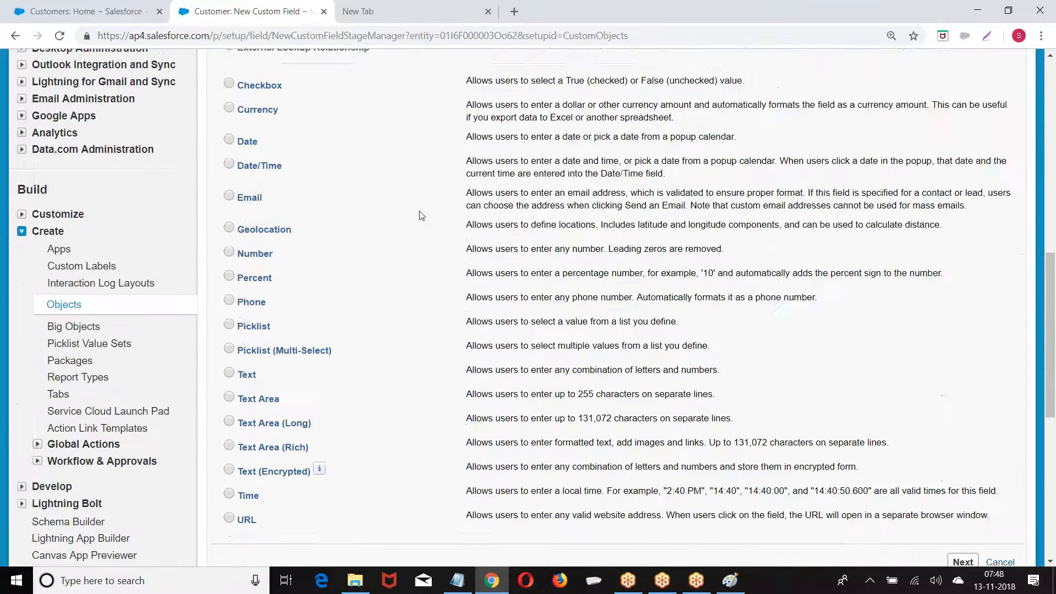
scroll(421, 215, "down", 4)
left_click(229, 249)
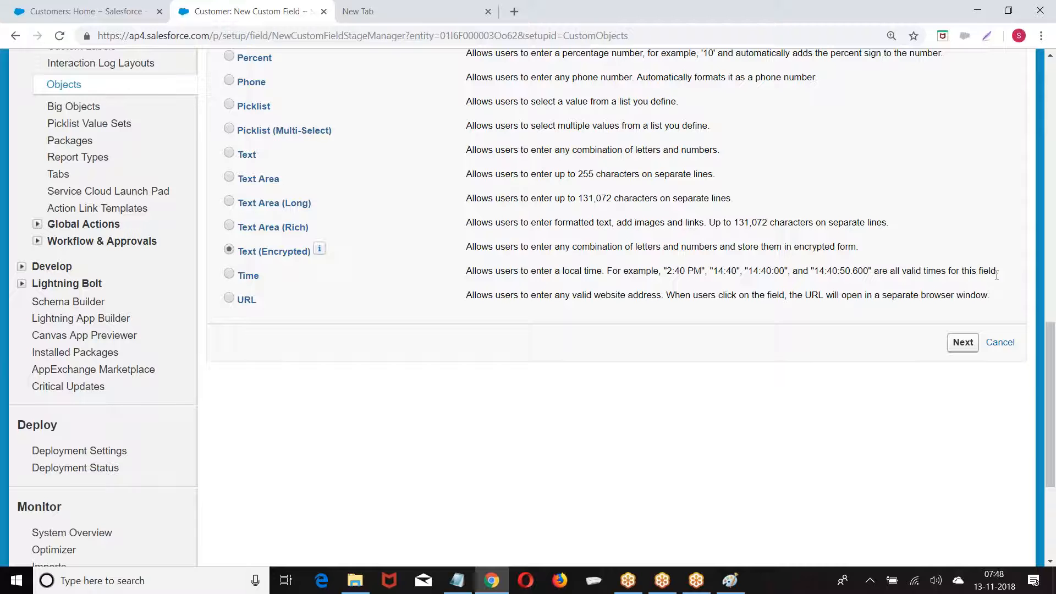
left_click(963, 343)
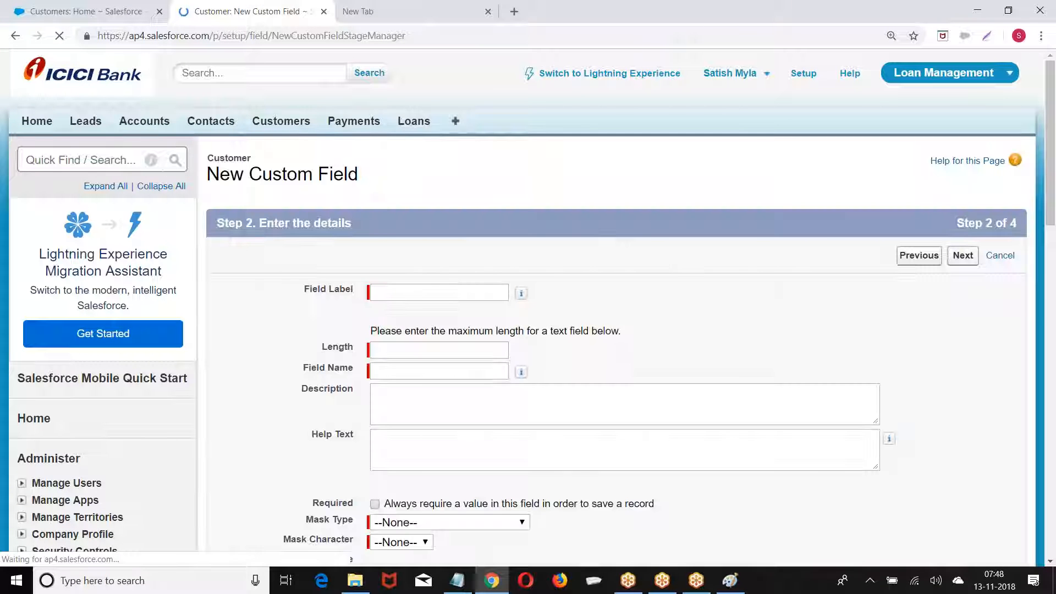
type("GS")
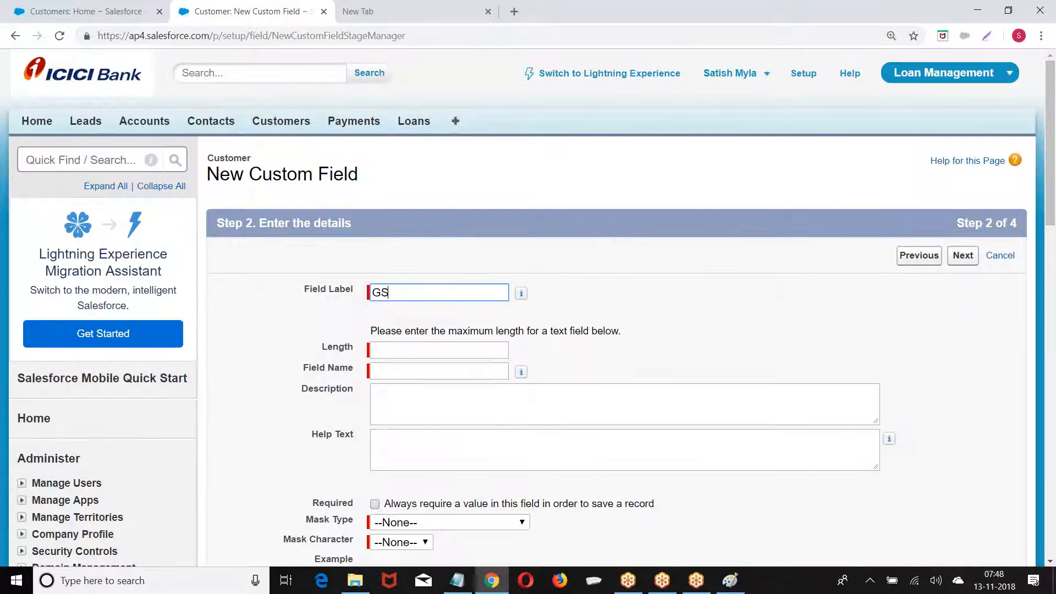
type("T NO")
left_click(425, 352)
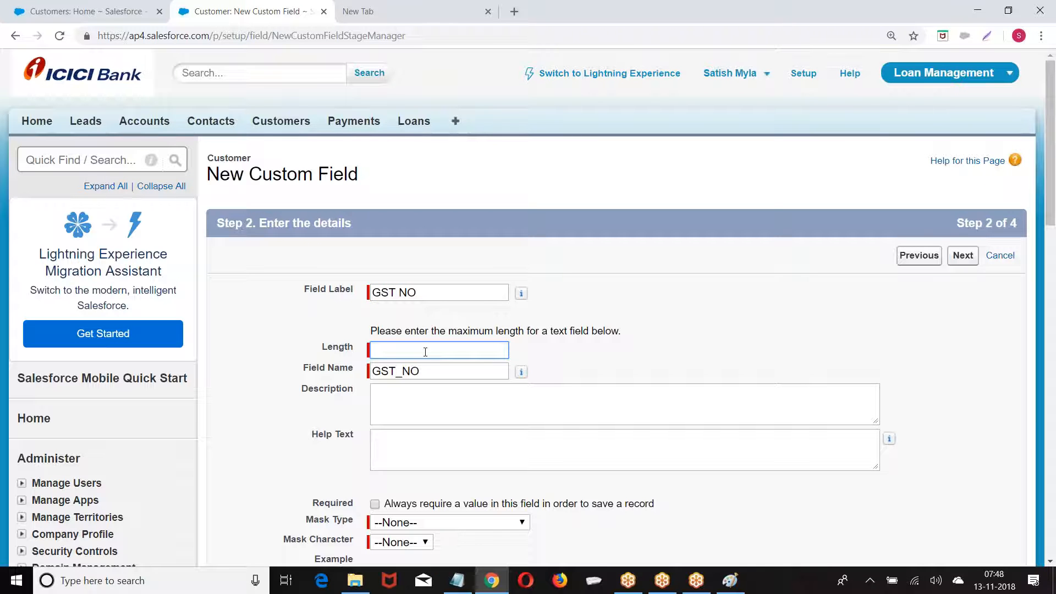
type("80")
left_click(971, 257)
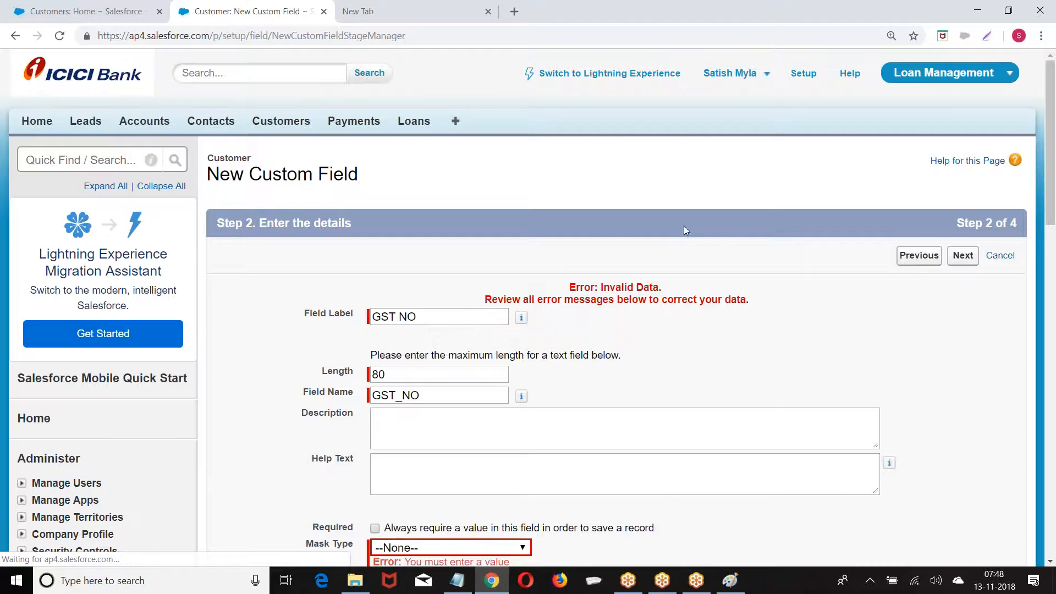
Set mask type Mask All Characters with mask character X, then save the field
scroll(665, 266, "down", 4)
left_click(401, 375)
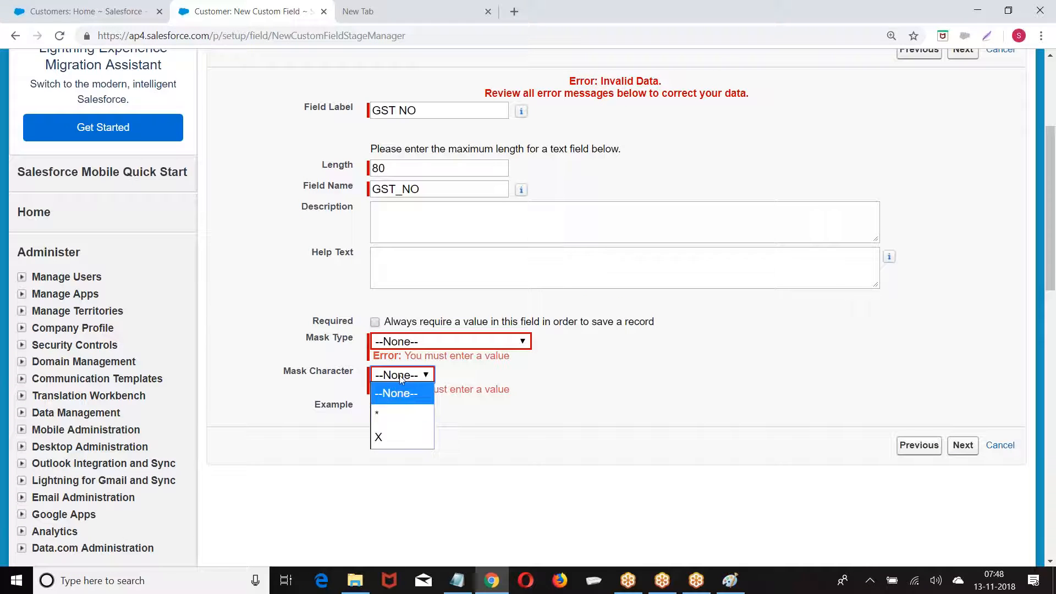
left_click(386, 436)
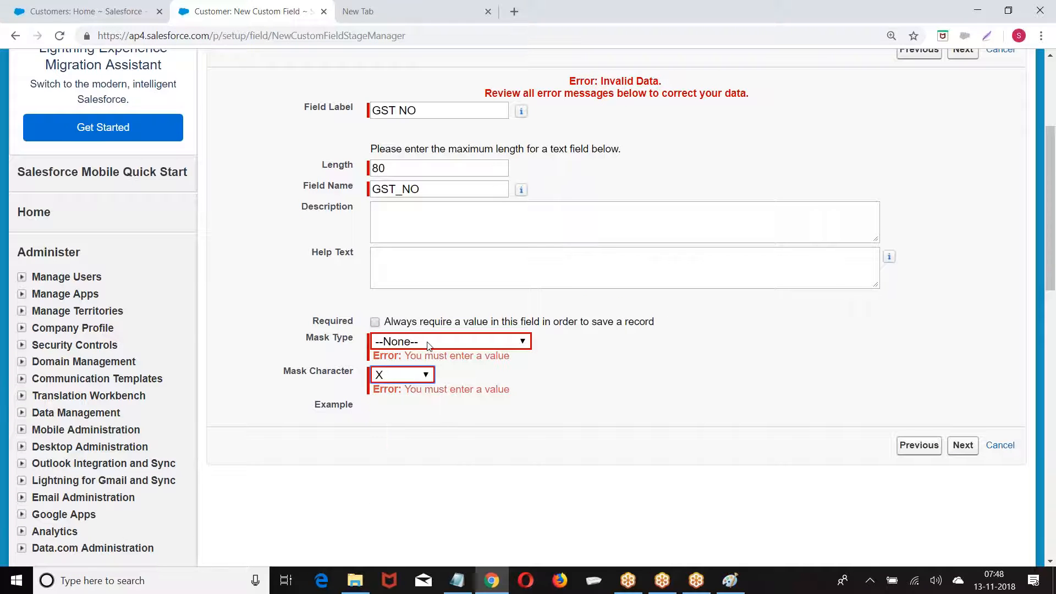
left_click(410, 341)
left_click(400, 382)
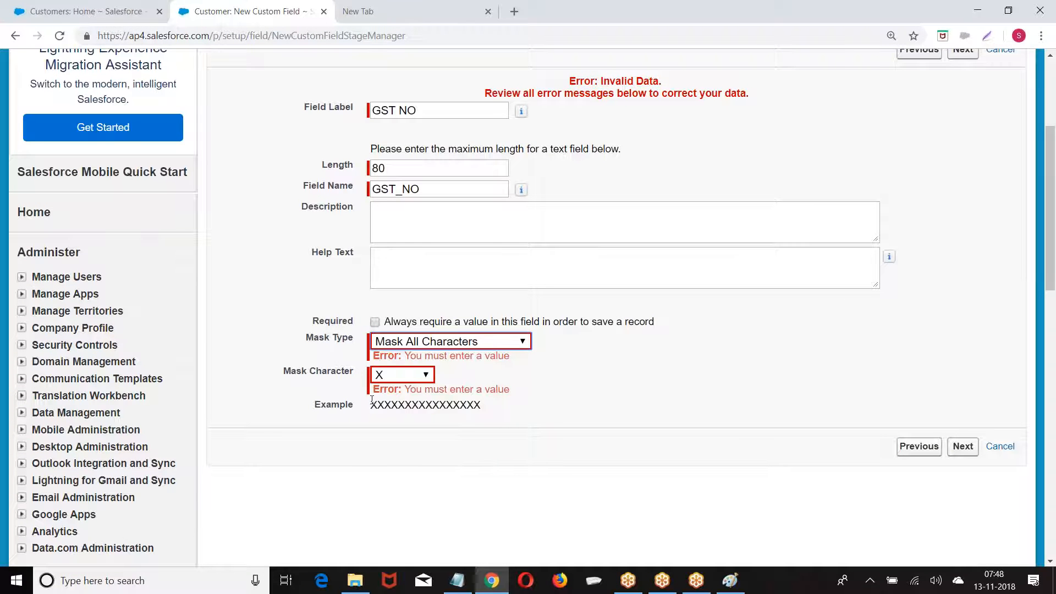
left_click(964, 449)
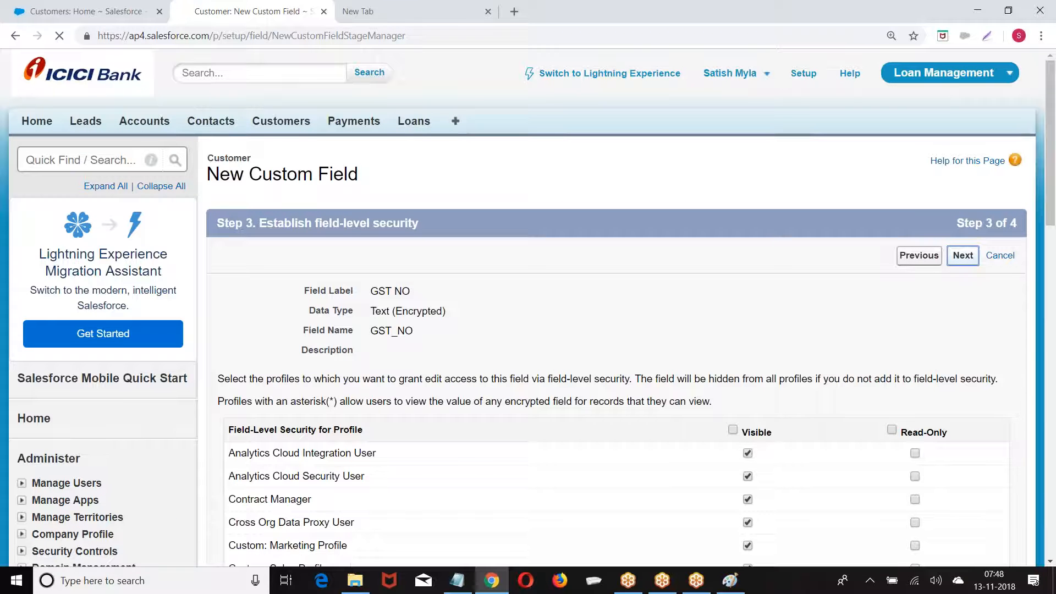
left_click(964, 255)
left_click(960, 255)
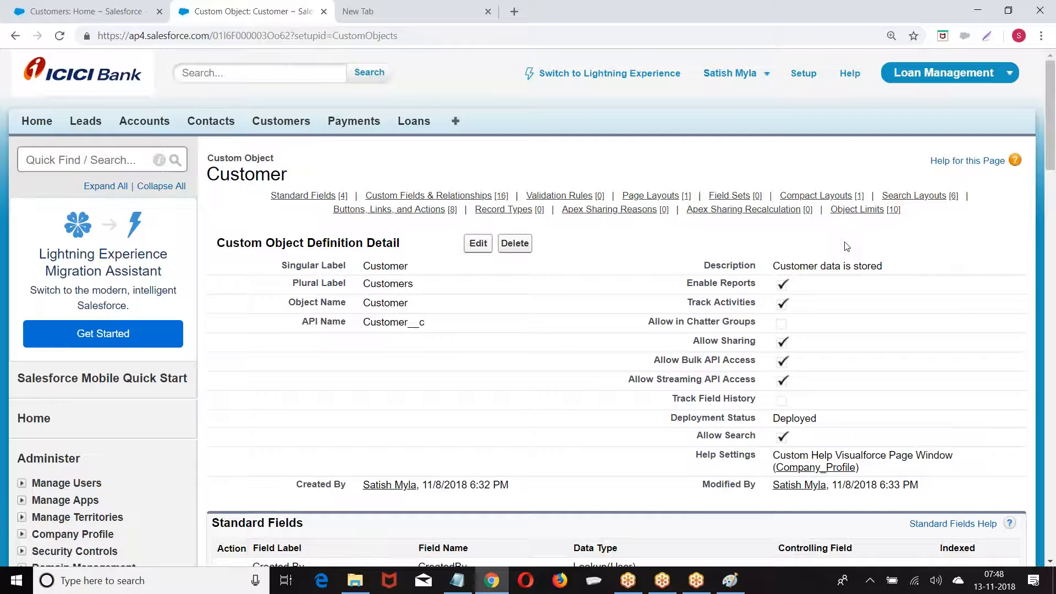
Go to the Setup home page, then switch over to the Paint window
mouse_move(559, 196)
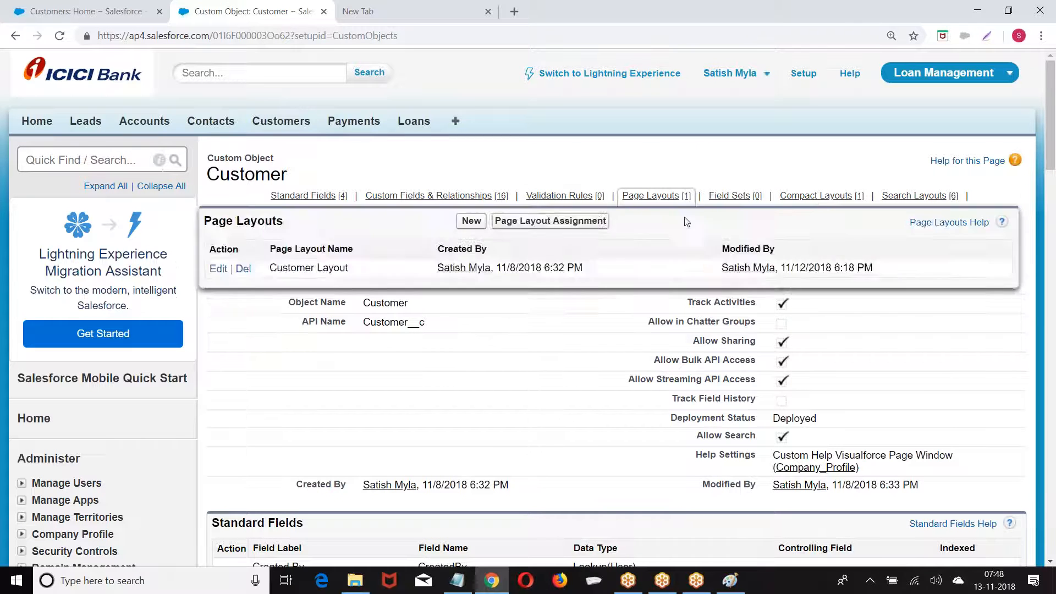
mouse_move(652, 193)
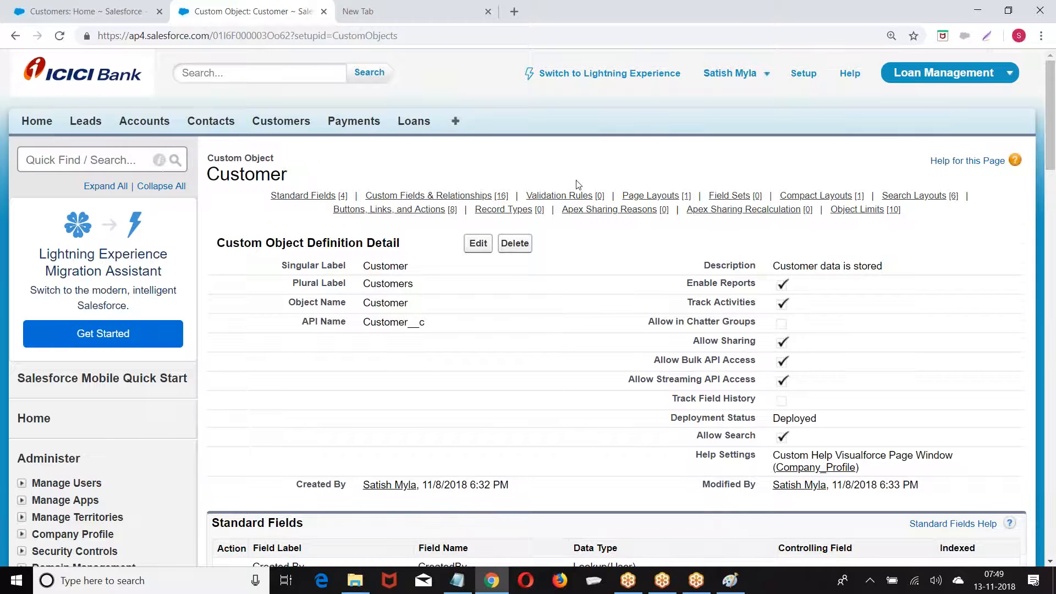
scroll(578, 184, "down", 1)
scroll(576, 205, "down", 2)
scroll(571, 219, "up", 3)
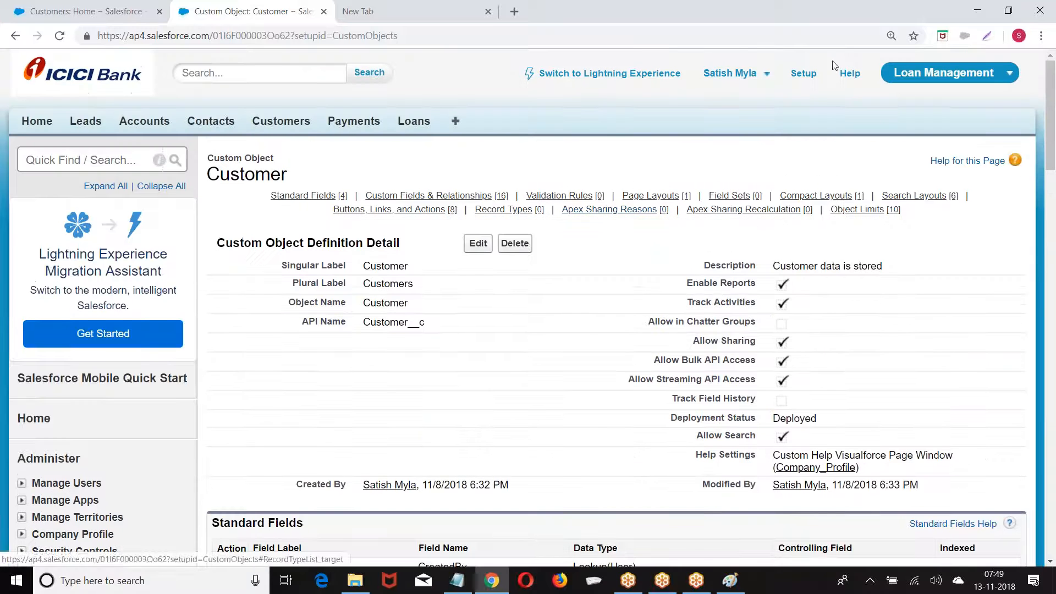
left_click(804, 73)
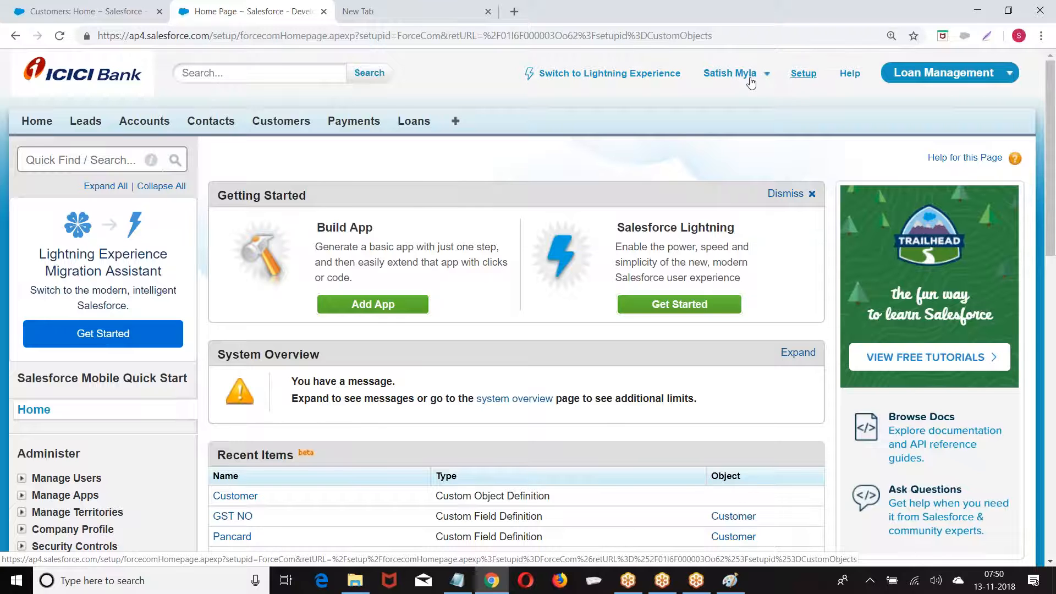
left_click(729, 581)
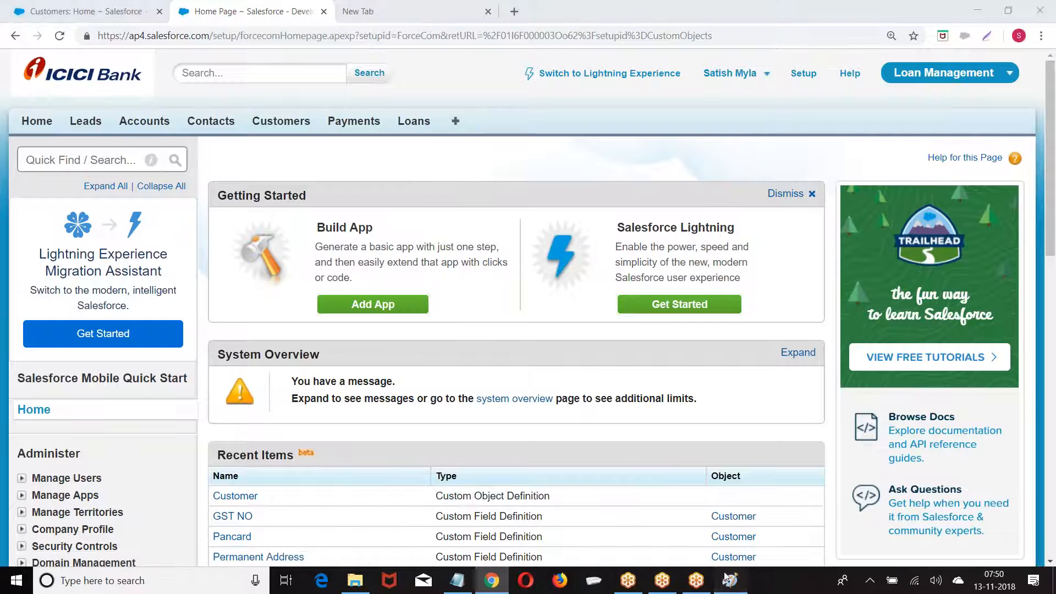
left_click(19, 24)
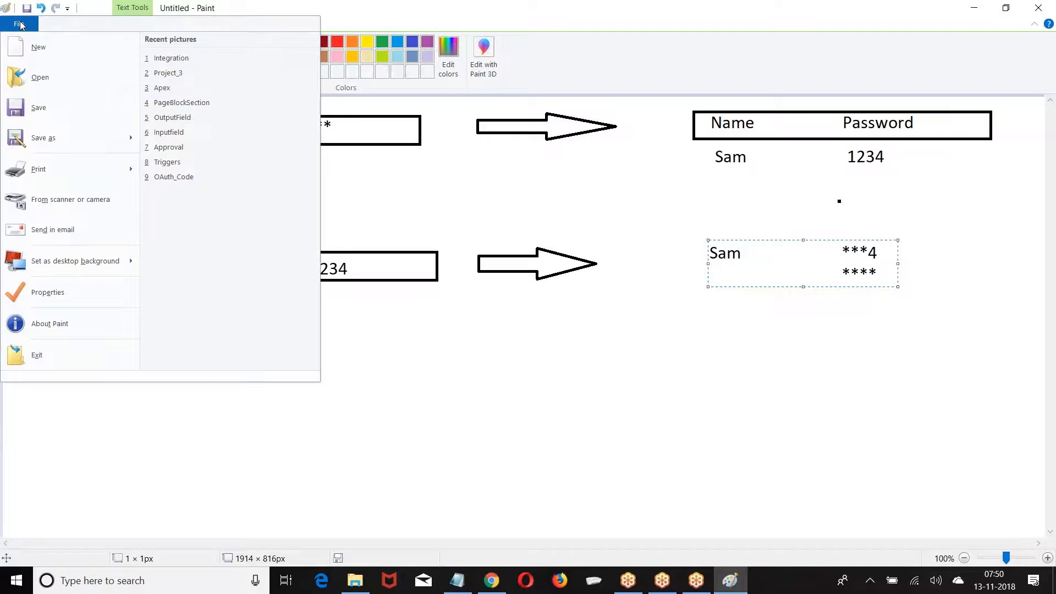
Start a new canvas without saving and write the label 'City :'
left_click(39, 46)
left_click(553, 292)
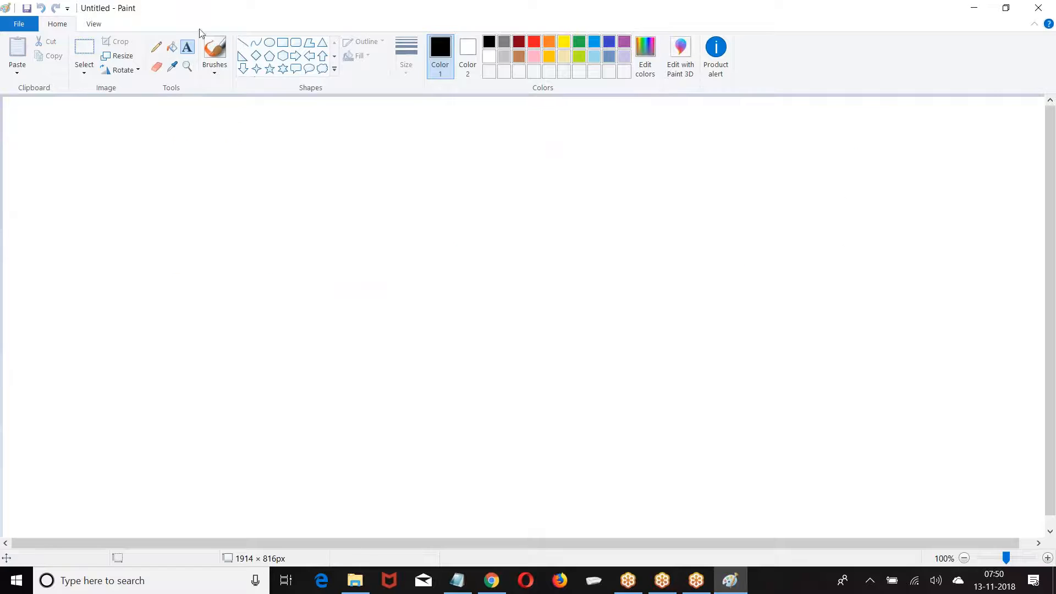
left_click(84, 117)
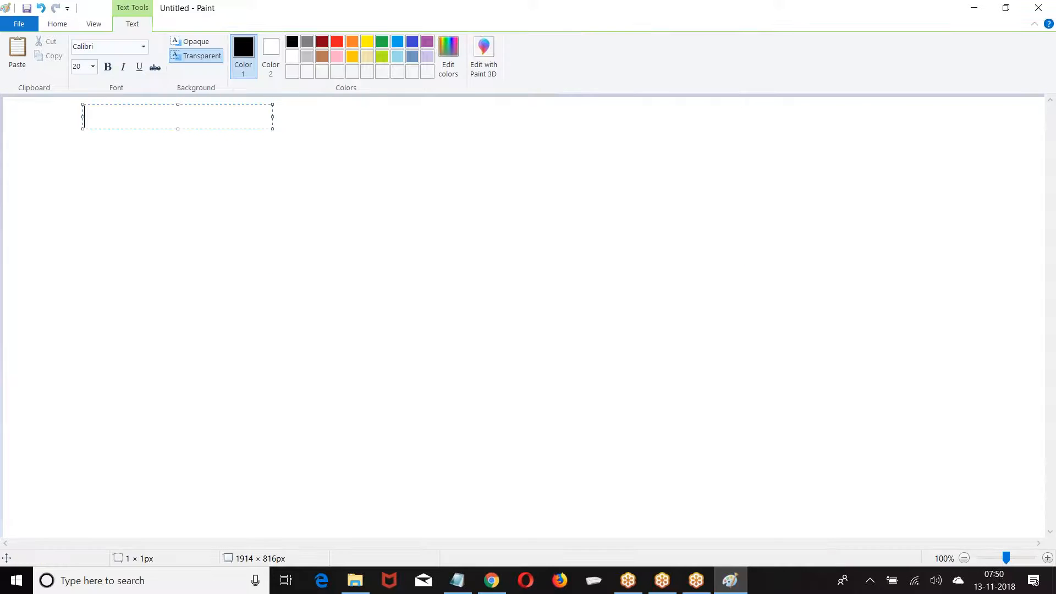
type("City :")
left_click(471, 156)
Draw a dropdown box with a down arrow beside City, showing '---None---'
left_click(283, 42)
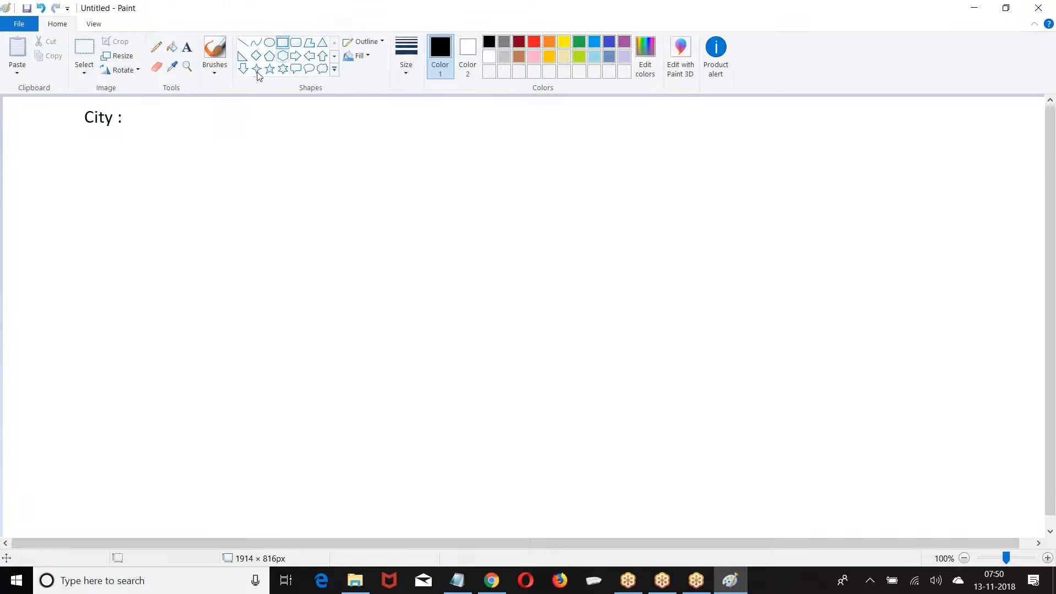
mouse_move(140, 104)
left_mouse_down()
mouse_move(211, 129)
mouse_move(316, 135)
left_mouse_up()
left_click(341, 177)
left_click(243, 69)
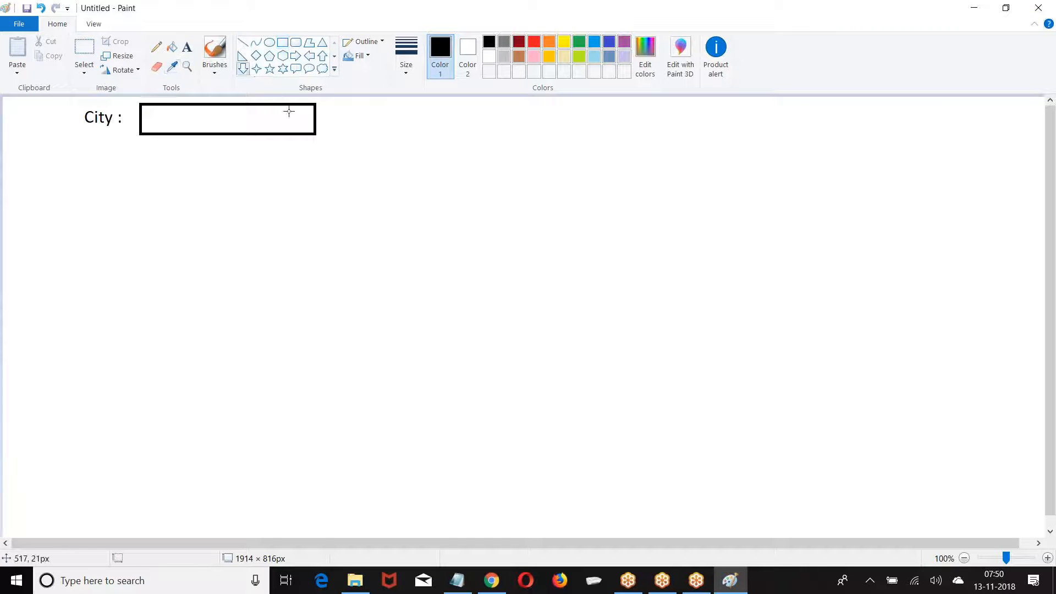
left_click_drag(291, 107, 309, 135)
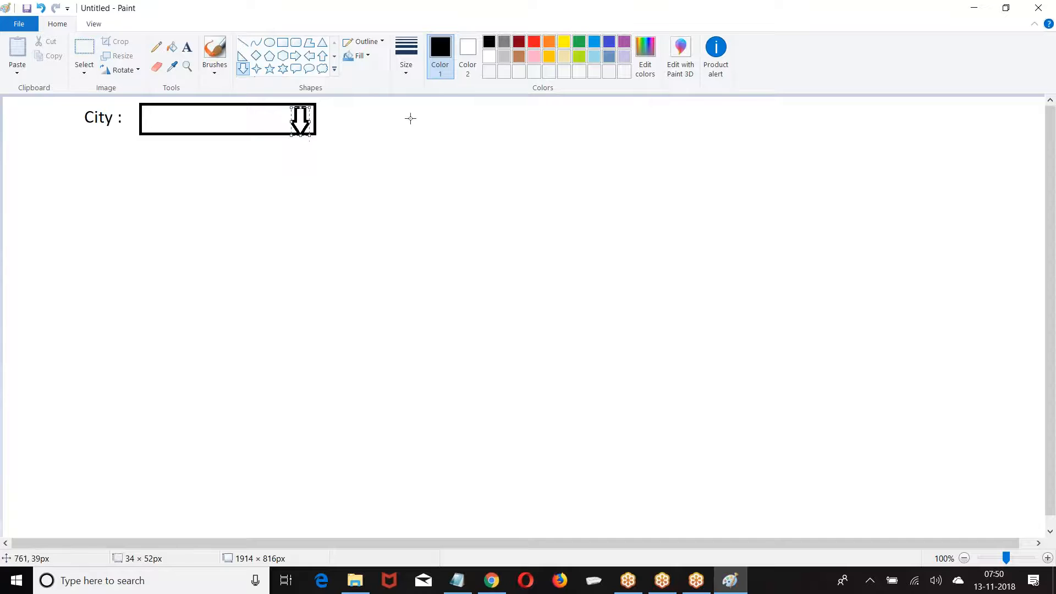
left_click(164, 110)
type("---None=")
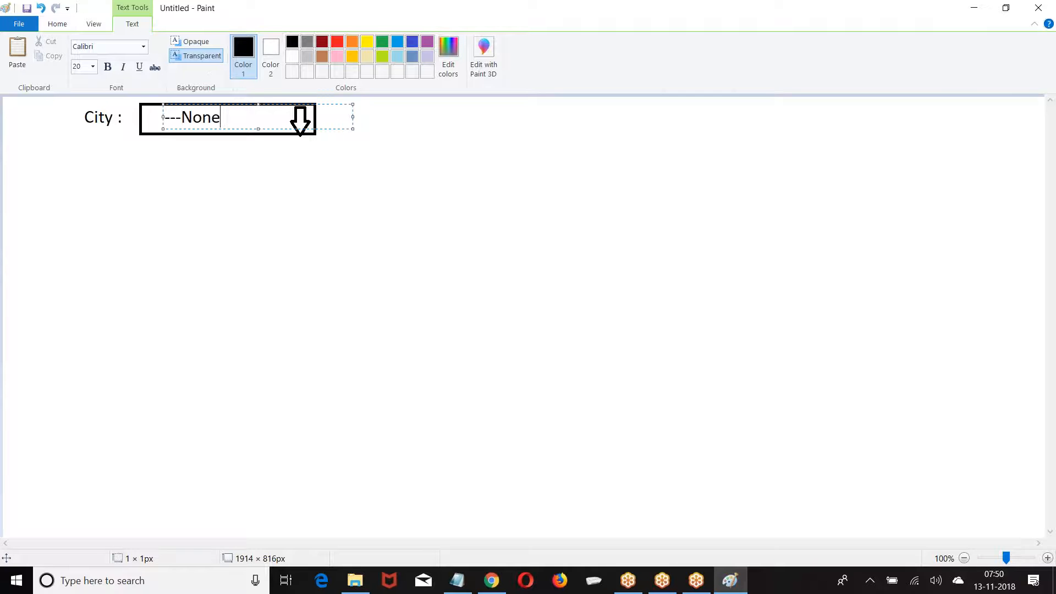
key("BackSpace")
type("---")
type("-")
key("BackSpace")
left_click(389, 224)
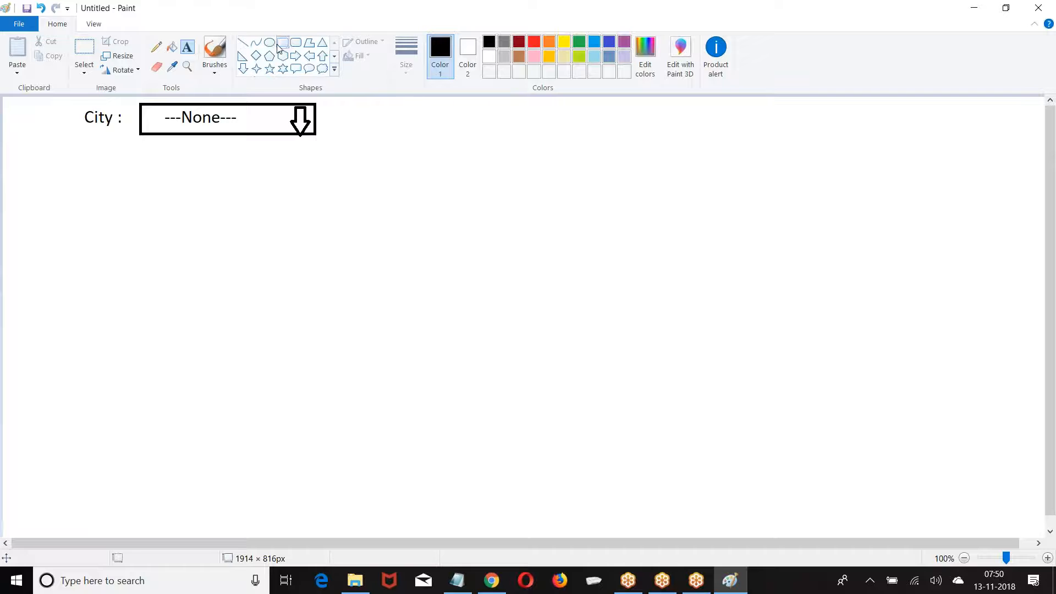
Draw the option list box below the dropdown containing Hyd, Ban and Che
left_click(279, 45)
mouse_move(140, 137)
left_mouse_down()
mouse_move(280, 192)
mouse_move(282, 222)
left_mouse_up()
left_click(394, 193)
left_click(187, 47)
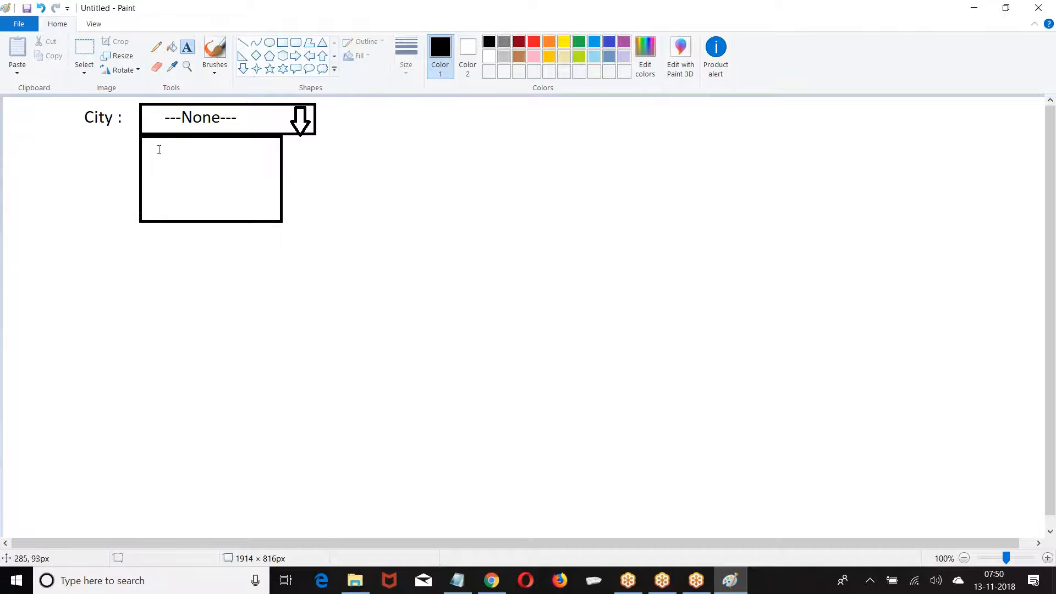
left_click(159, 150)
type("Hyd ")
type("Ban")
key("Return")
type("Che")
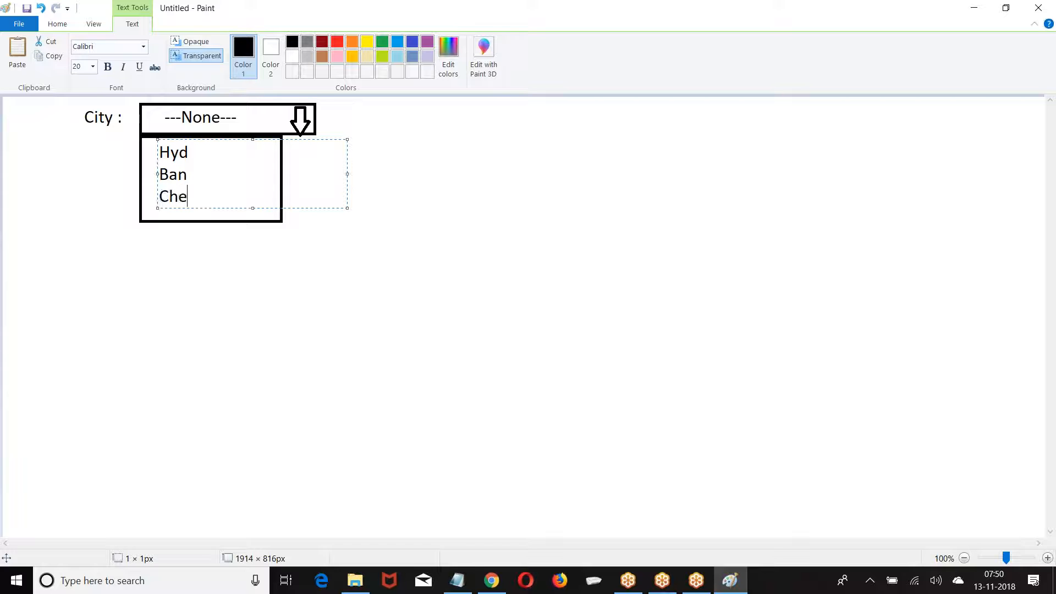
Add the heading 'PickList' to the right of the sketch
left_click(370, 122)
type("PickLisdt")
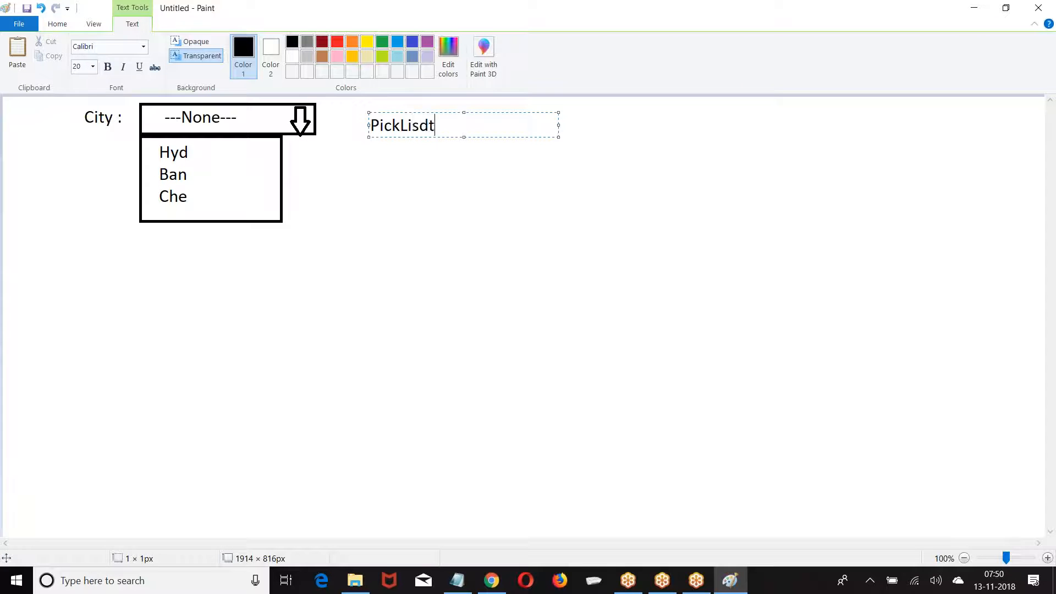
key("BackSpace")
key("BackSpace")
type("t")
left_click(304, 163)
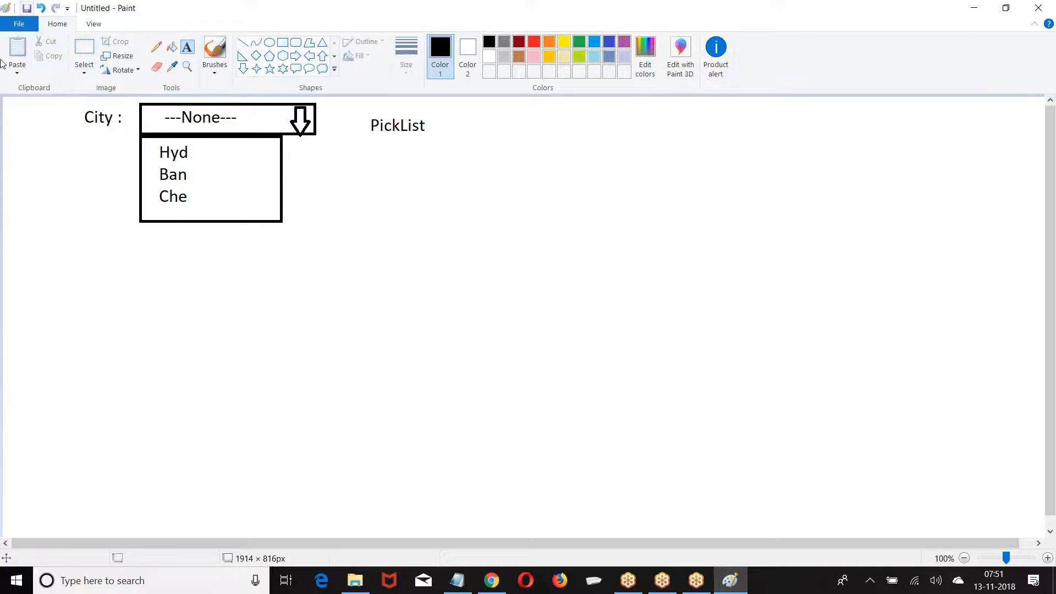
Write 'Maximum : 1000 options' below PickList and widen the text box
left_click(324, 206)
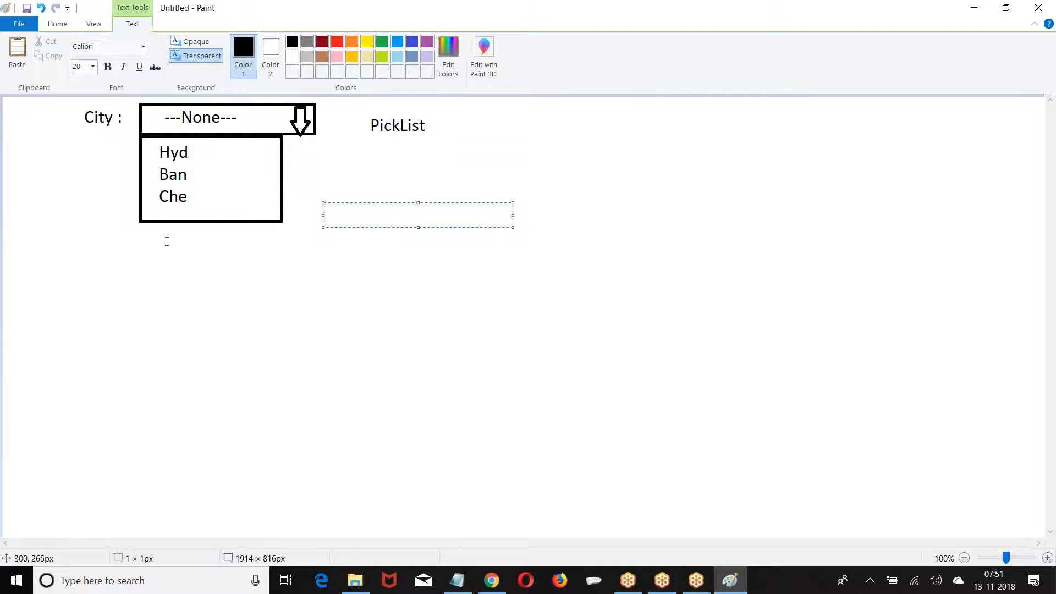
left_click(377, 149)
type("Max")
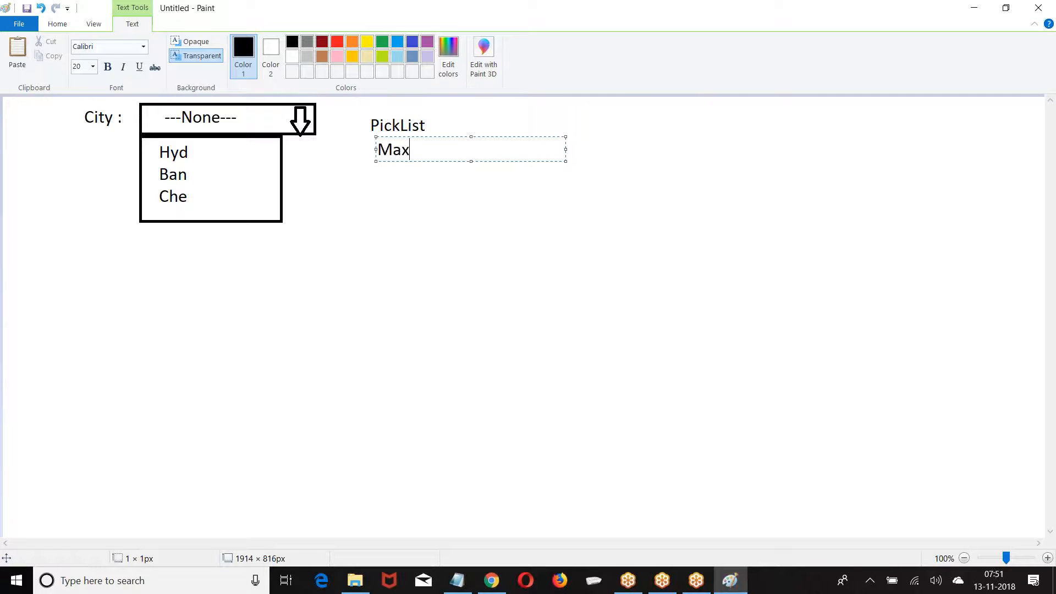
type("imum : 100")
key("BackSpace")
type("o")
key("BackSpace")
type("0 options")
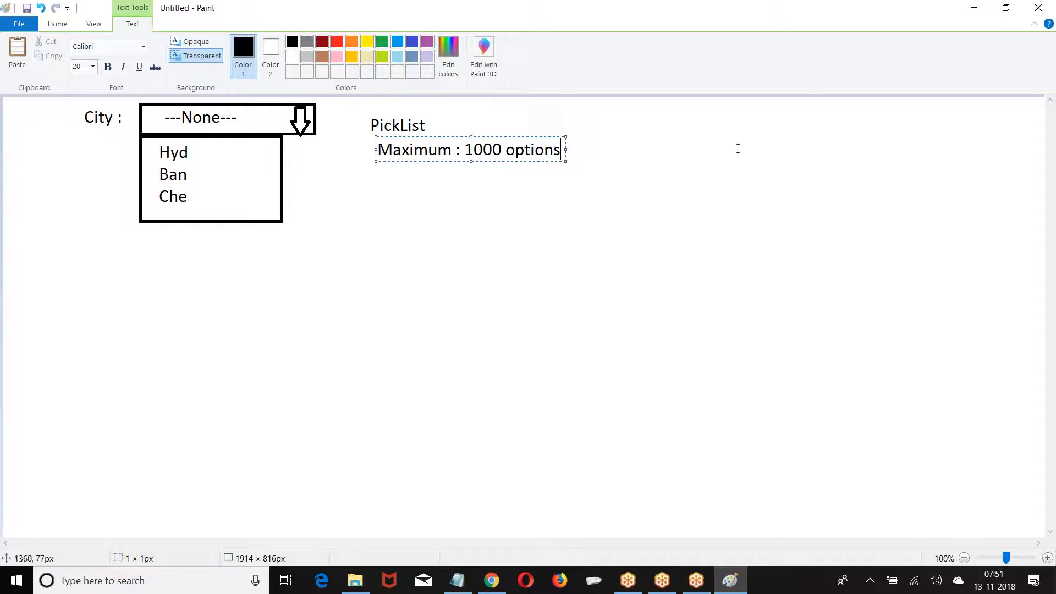
left_click_drag(565, 146, 836, 162)
Add the lines 'Length : 255 Characters' and 'Options : 15,000 characters'
key("Return")
type("Length ")
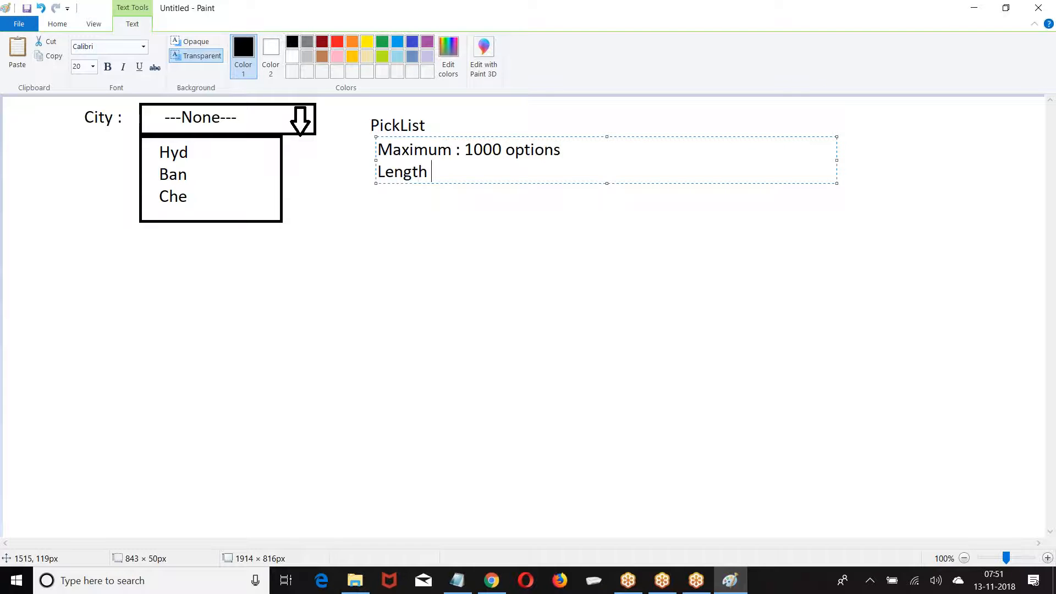
type(":  255 Characters")
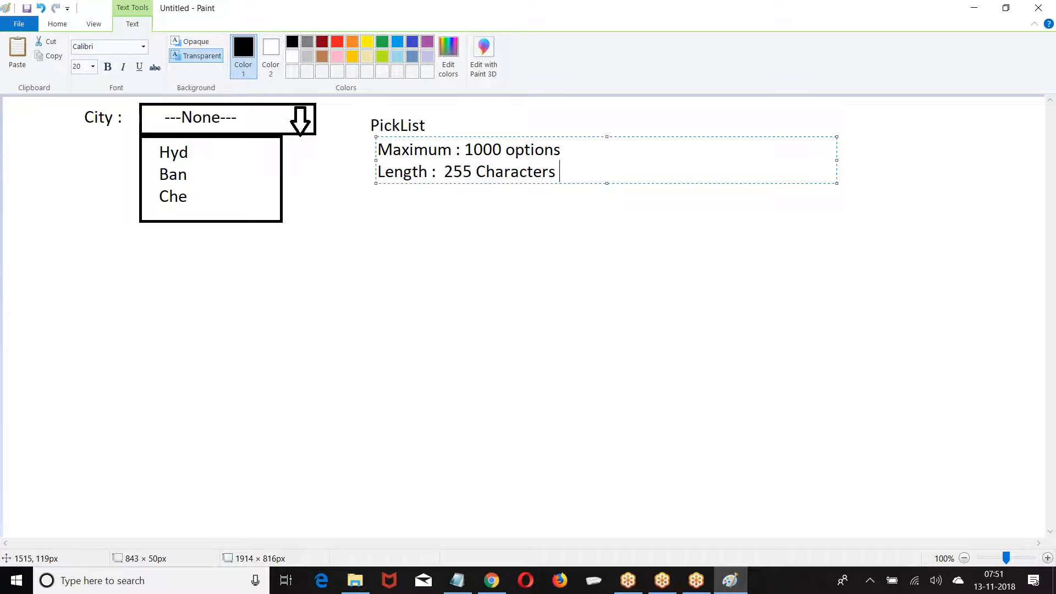
key("Return")
type("Options ")
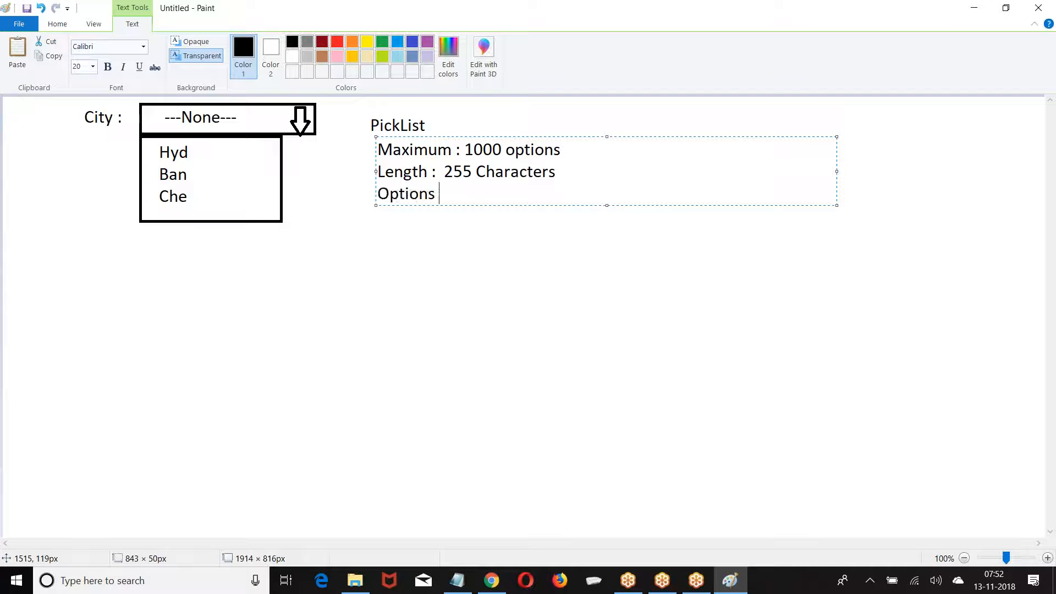
type(": 150")
key("BackSpace")
type(",000 characters")
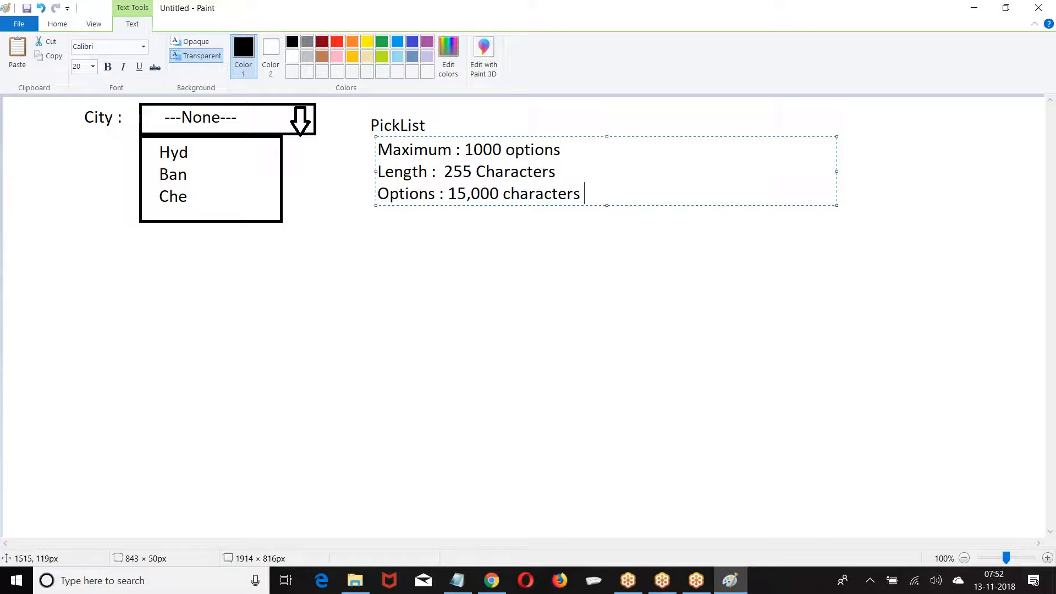
Annotate the Hyd and Ban options with ':3'
left_click(216, 154)
left_click(216, 155)
type(":3")
key("Return")
type(":3")
Continue the ':3' annotations down onto the Che row
key("Return")
type(":3")
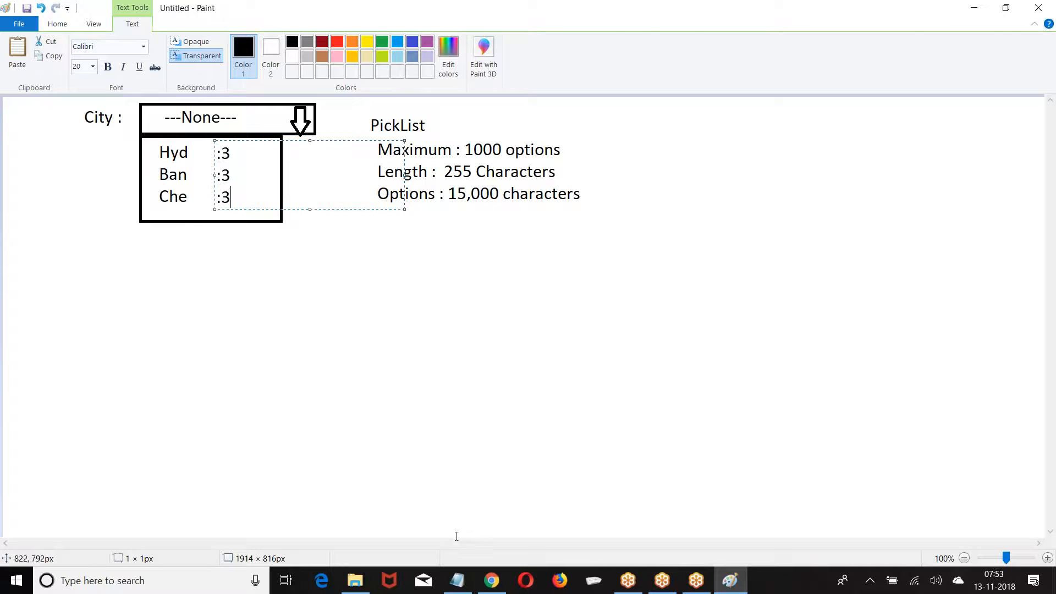
Return to Salesforce Setup and open the Customer object under Create > Objects
left_click(492, 579)
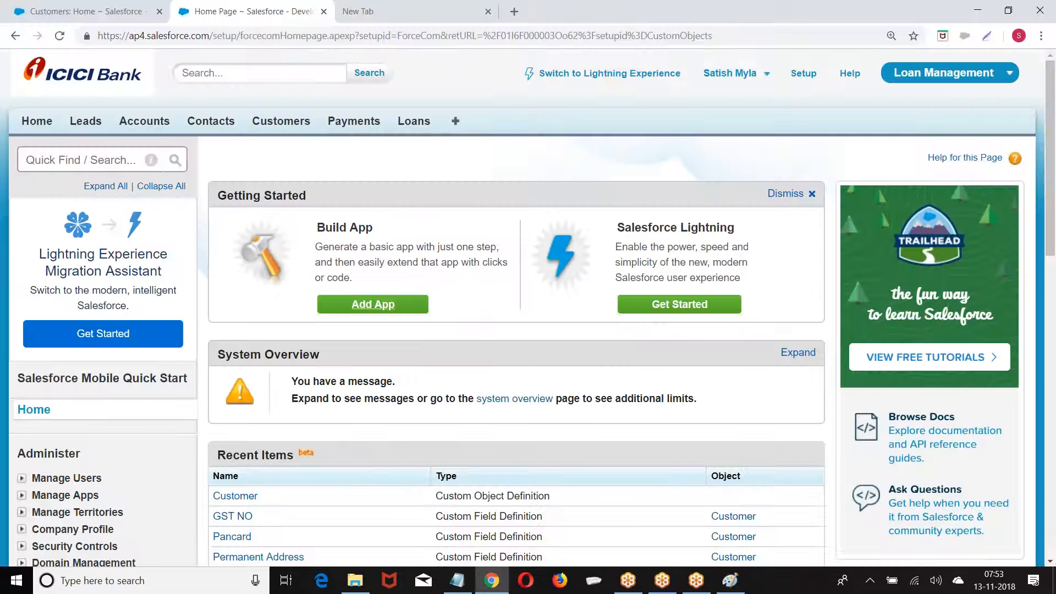
left_click(807, 75)
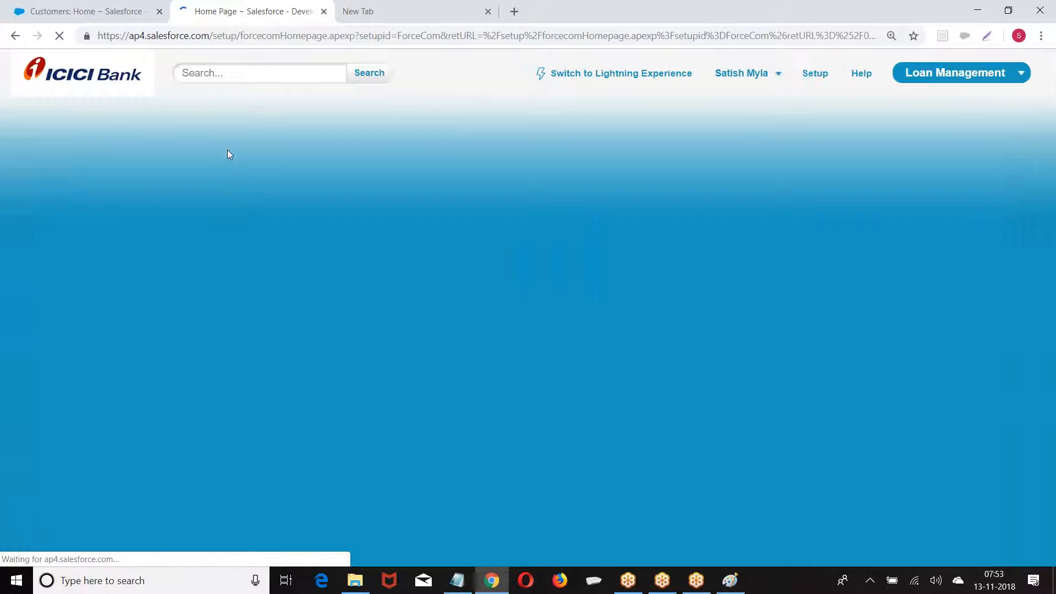
scroll(104, 256, "down", 10)
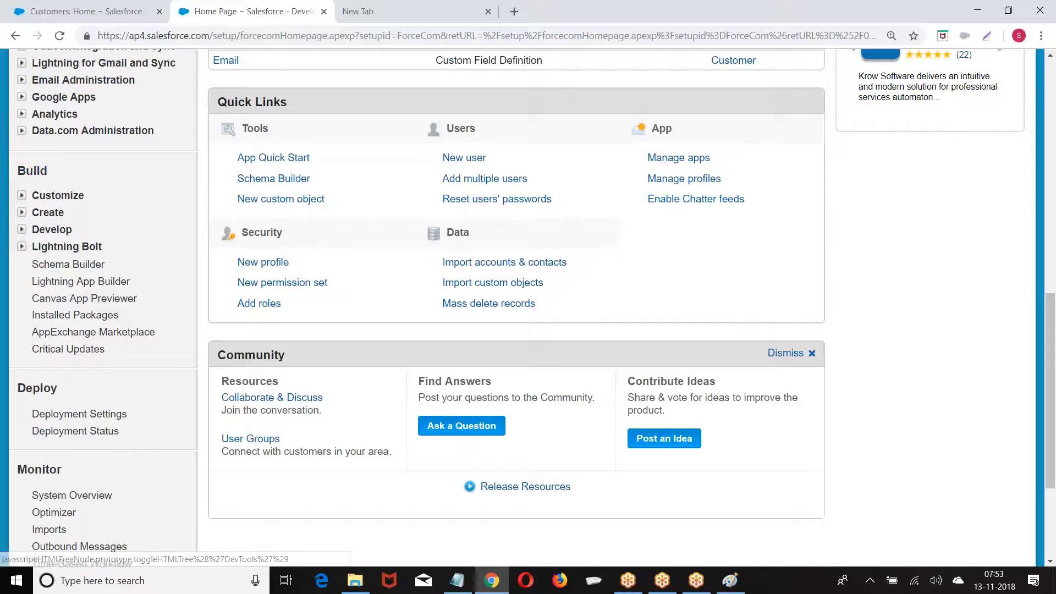
left_click(22, 214)
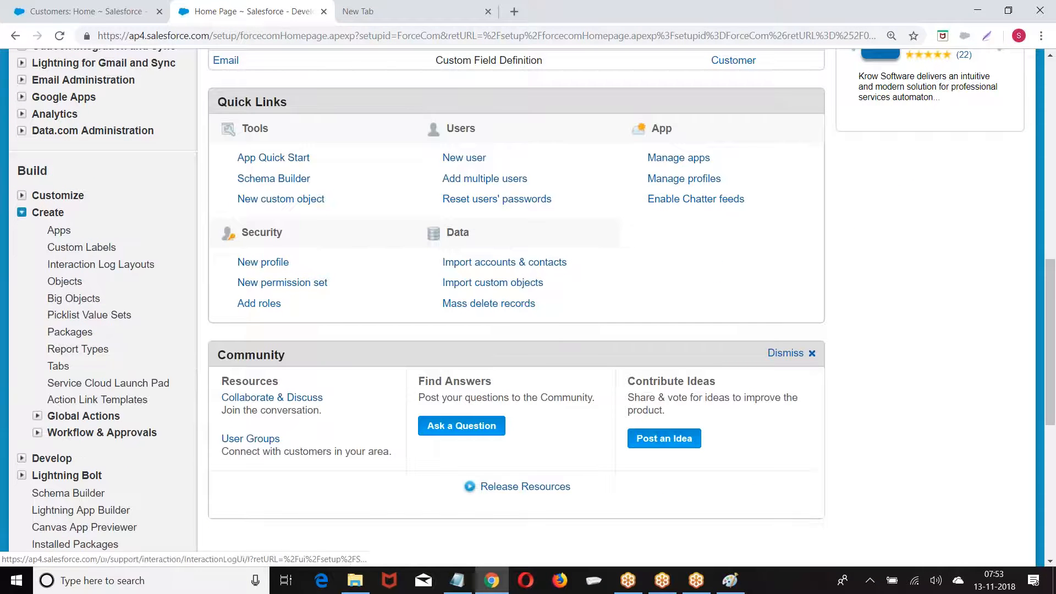
left_click(72, 284)
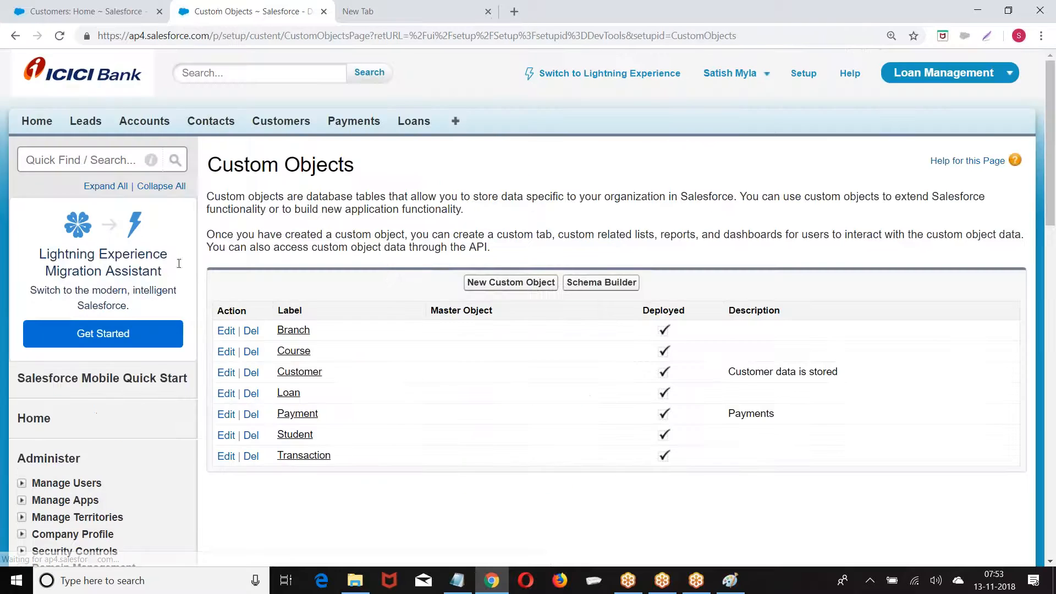
scroll(388, 292, "down", 1)
left_click(300, 303)
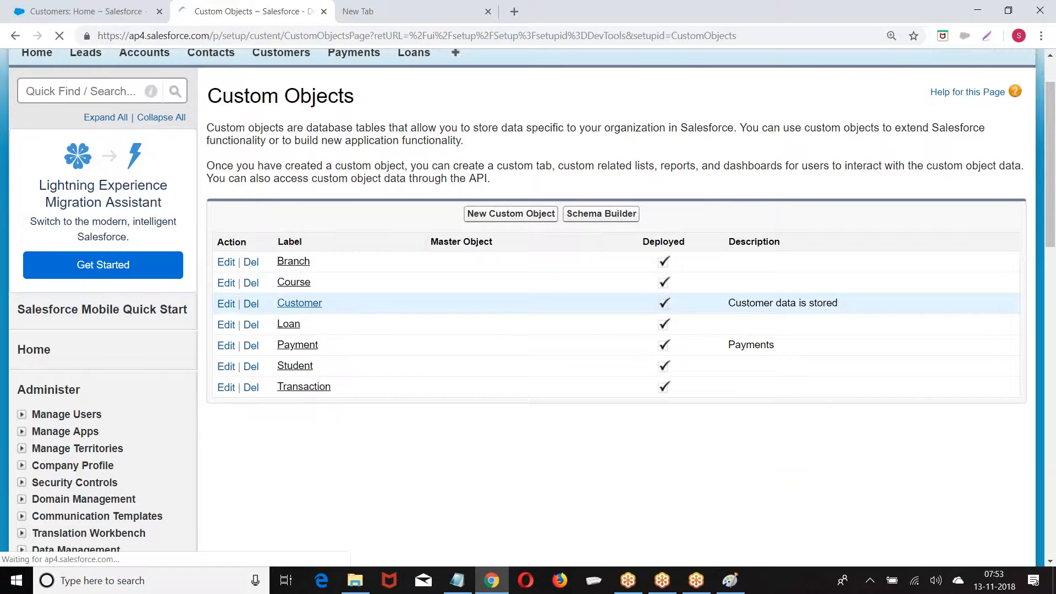
Start a new Picklist custom field on Customer and proceed to its details
scroll(303, 307, "down", 1)
scroll(385, 308, "down", 3)
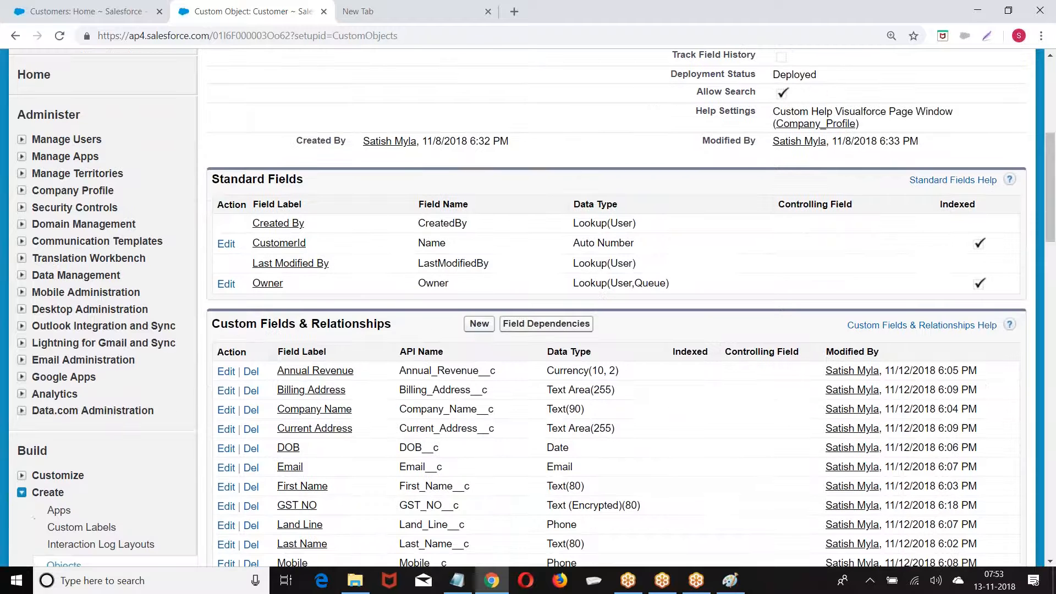
left_click(483, 327)
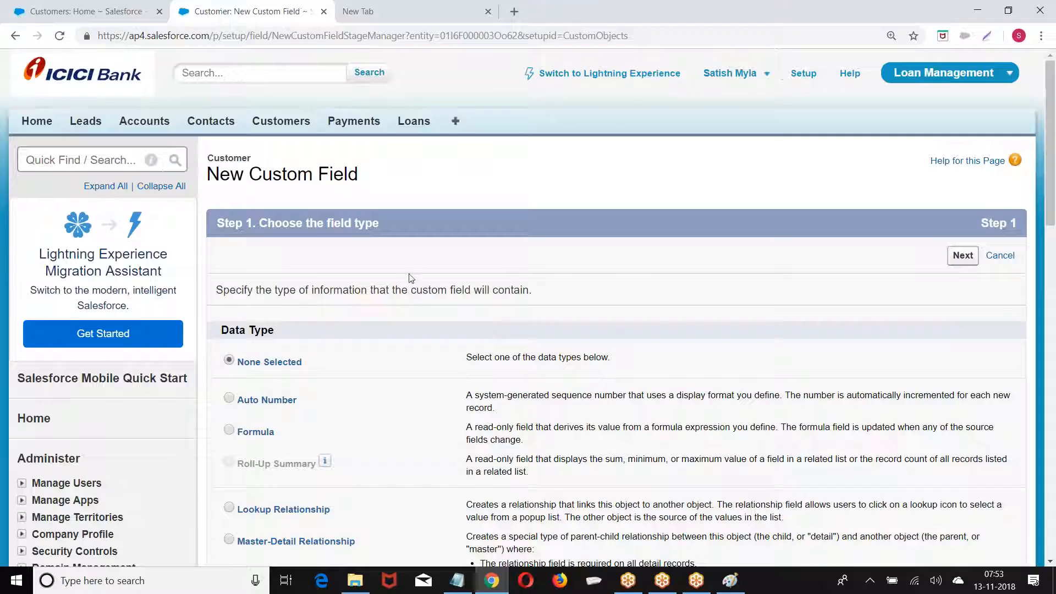
scroll(374, 260, "down", 7)
scroll(371, 260, "down", 1)
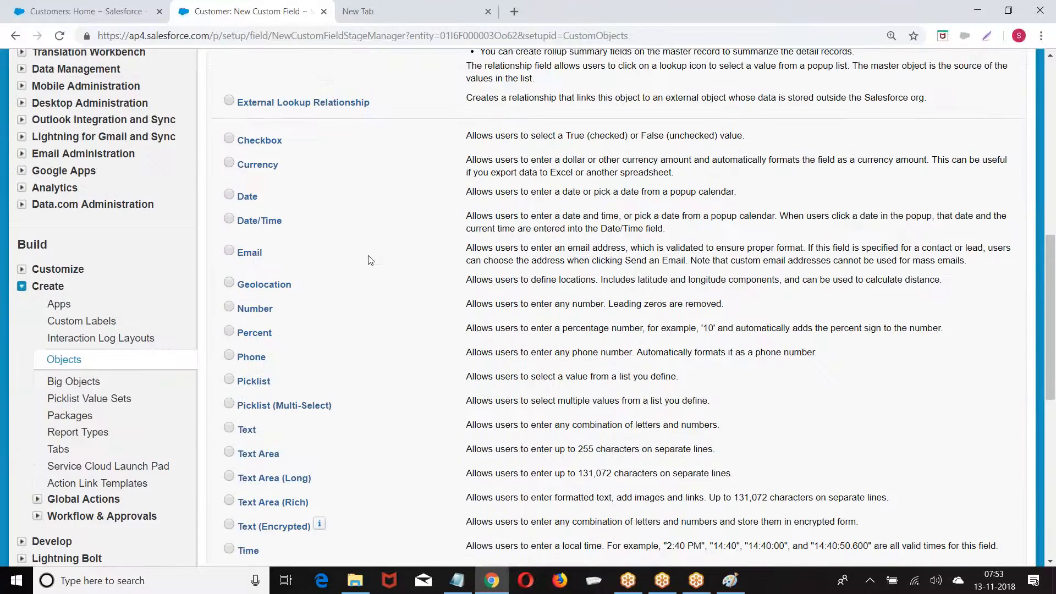
scroll(265, 280, "down", 4)
left_click(229, 242)
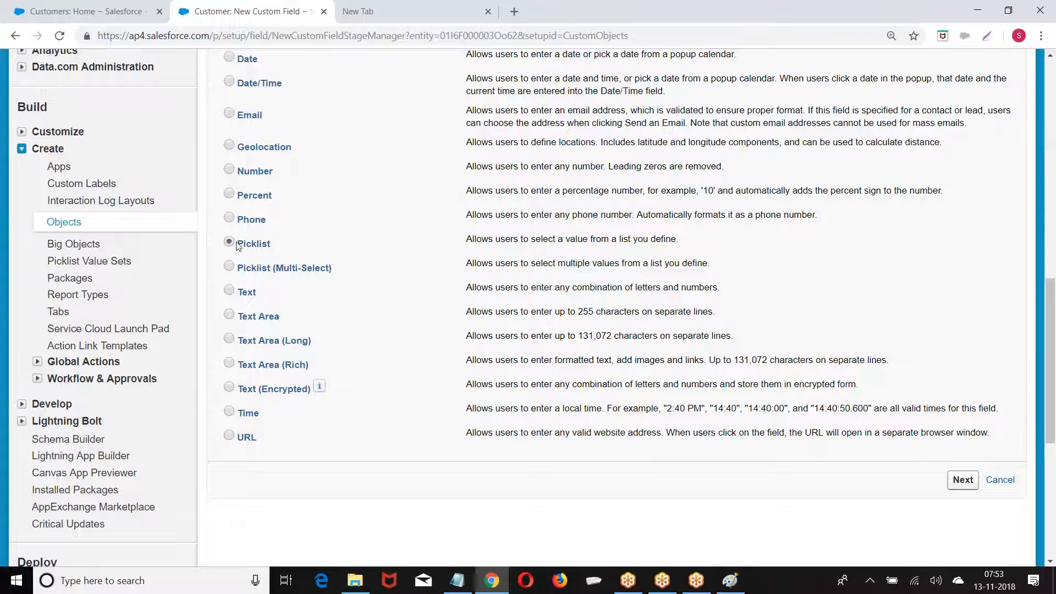
left_click(960, 480)
Label the field City with values Hyd, Ban, Che, Pune, displayed alphabetically
left_click(384, 293)
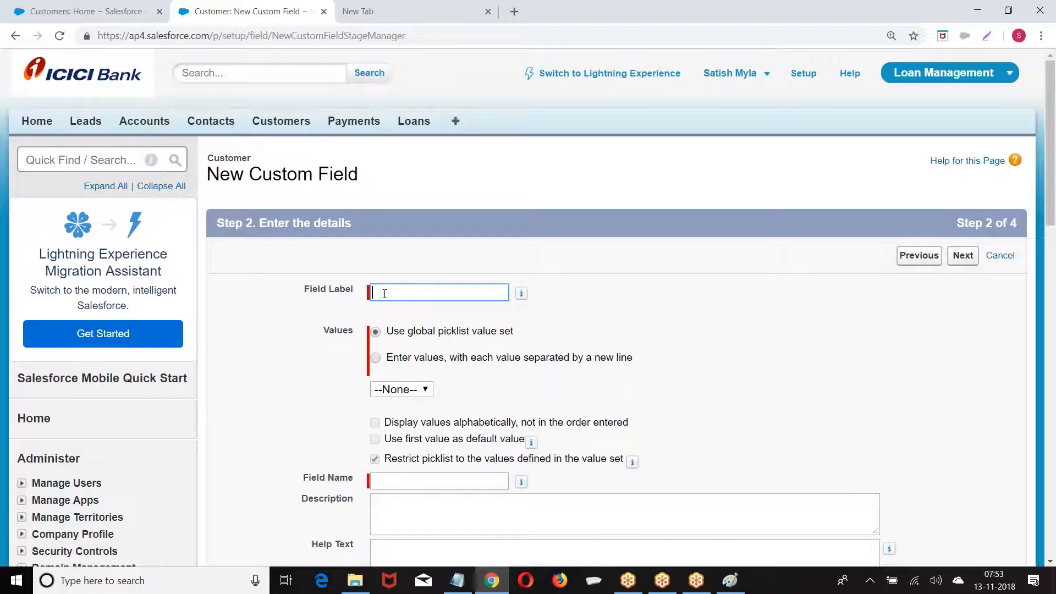
key("Tab")
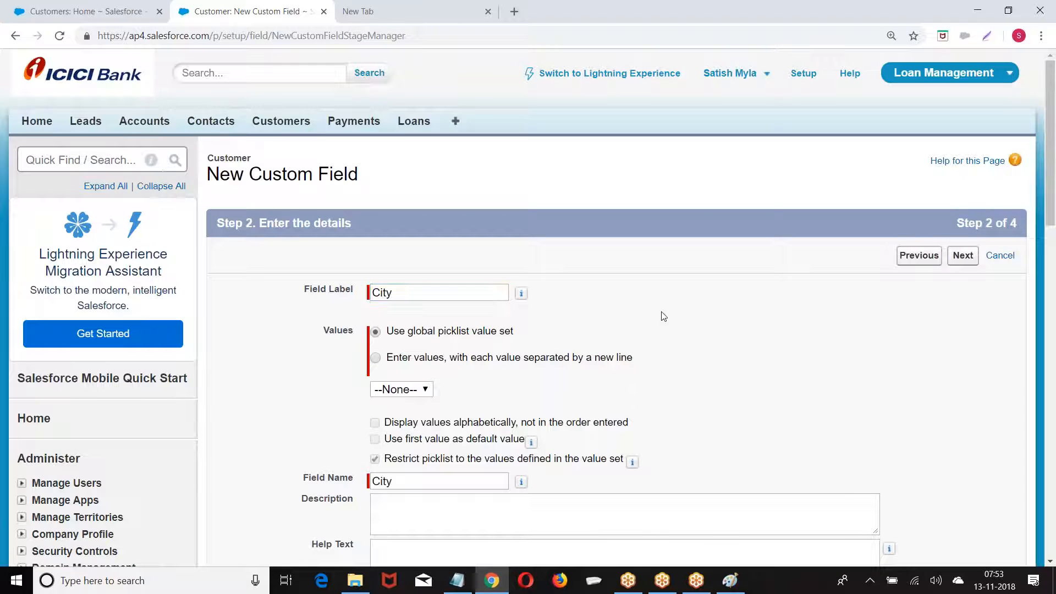
scroll(377, 222, "down", 2)
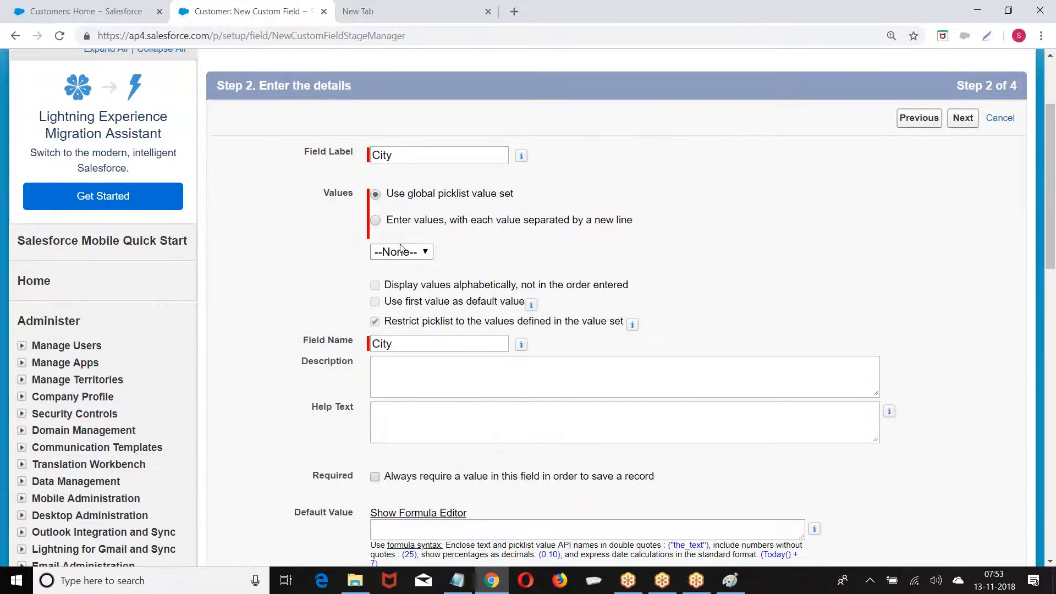
left_click(377, 221)
left_click(401, 280)
type("Hyd")
key("Return")
type("Ban")
key("Return")
type("Che ")
type("Pune")
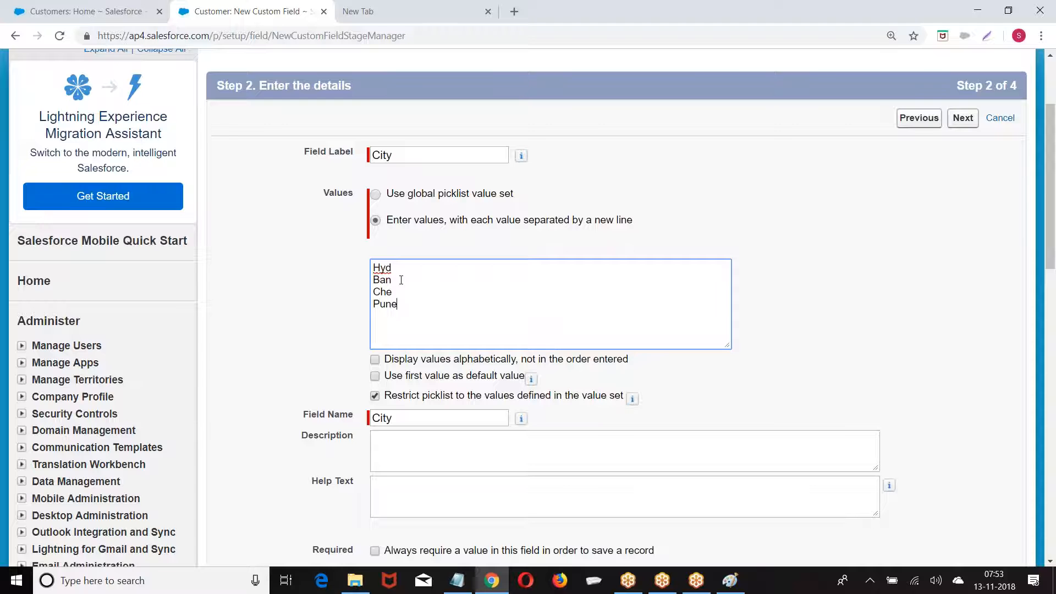
scroll(460, 246, "down", 2)
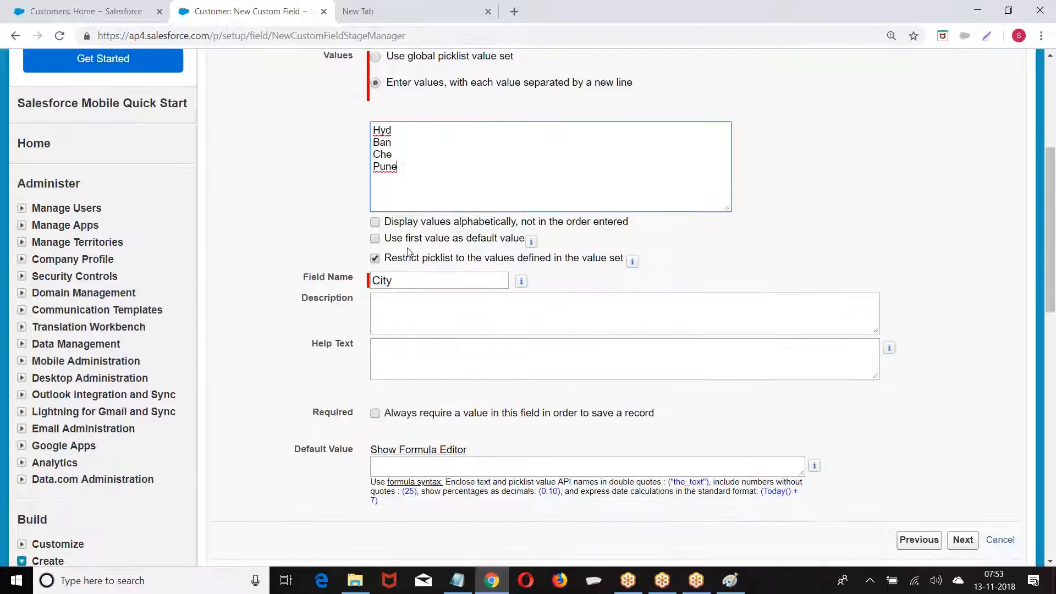
left_click(376, 222)
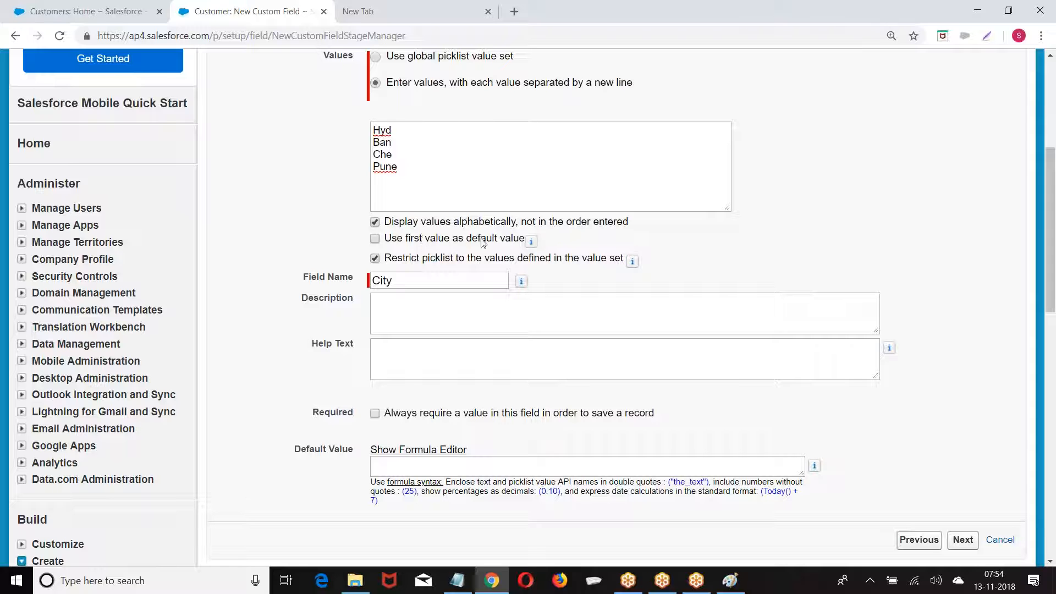
Accept default field-level security and page layouts, then save the City field
scroll(537, 271, "down", 1)
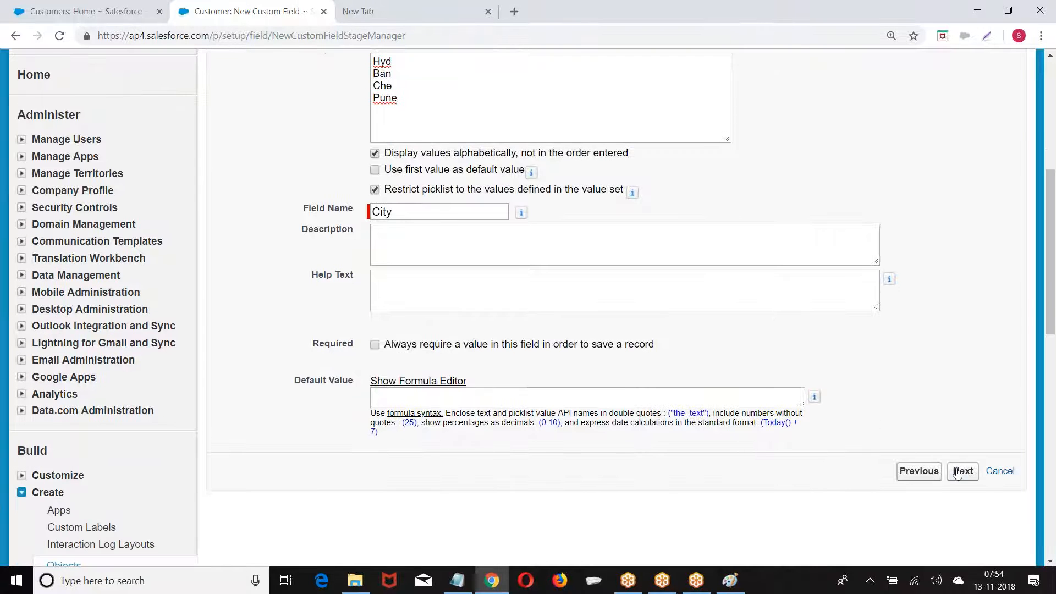
left_click(958, 472)
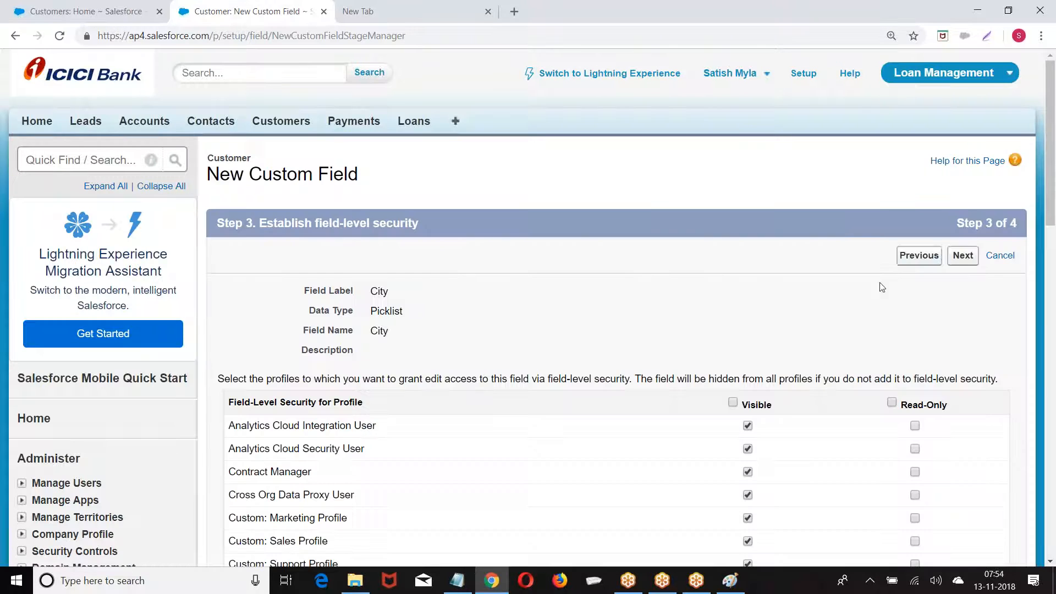
left_click(964, 257)
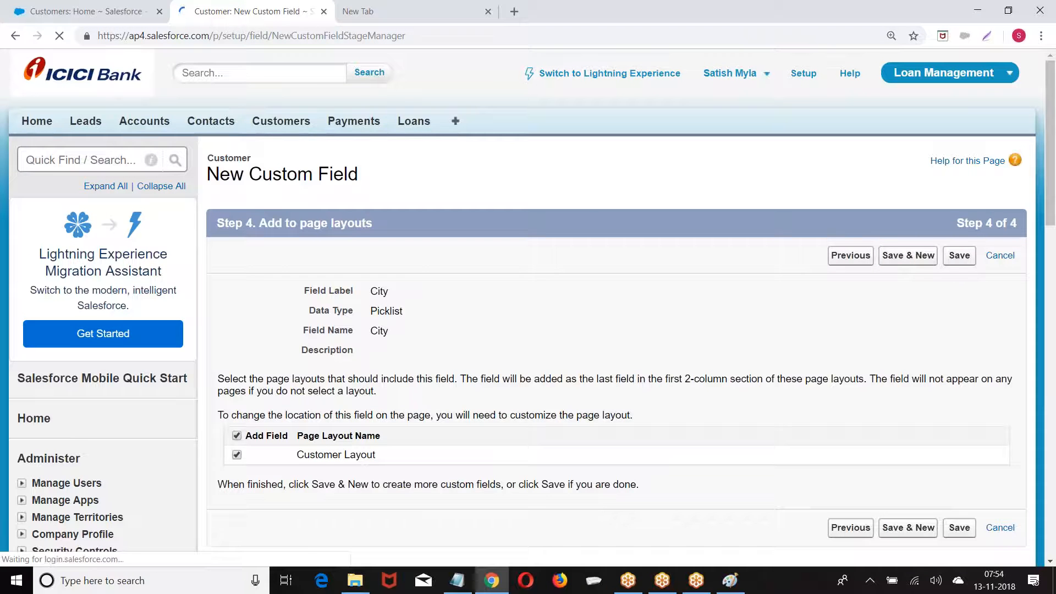
left_click(953, 257)
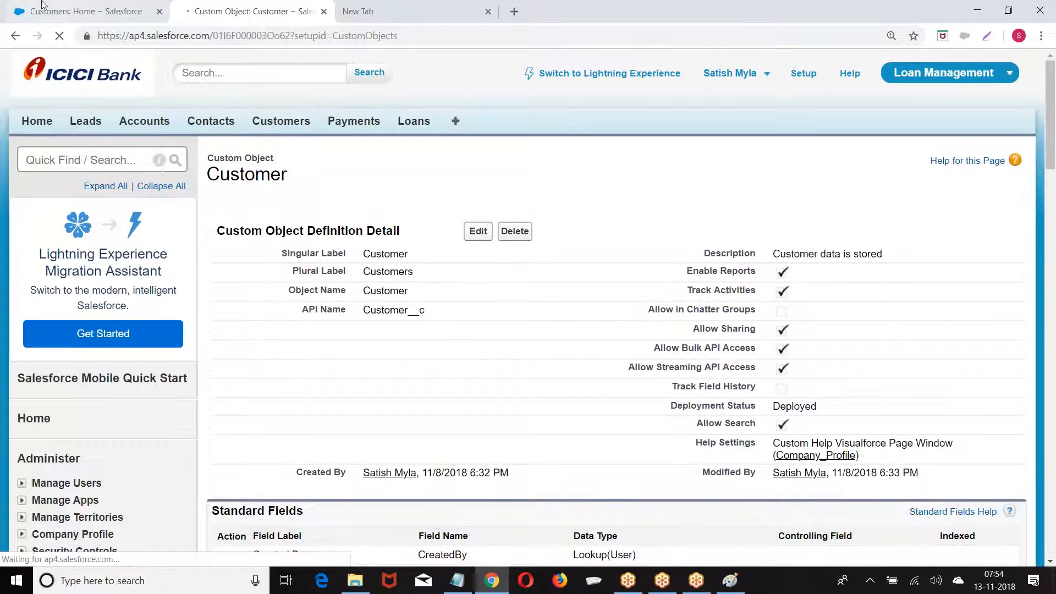
Check that a new Customer record's City picklist offers Ban, Che, Hyd and Pune, then return to Setup
left_click(43, 6)
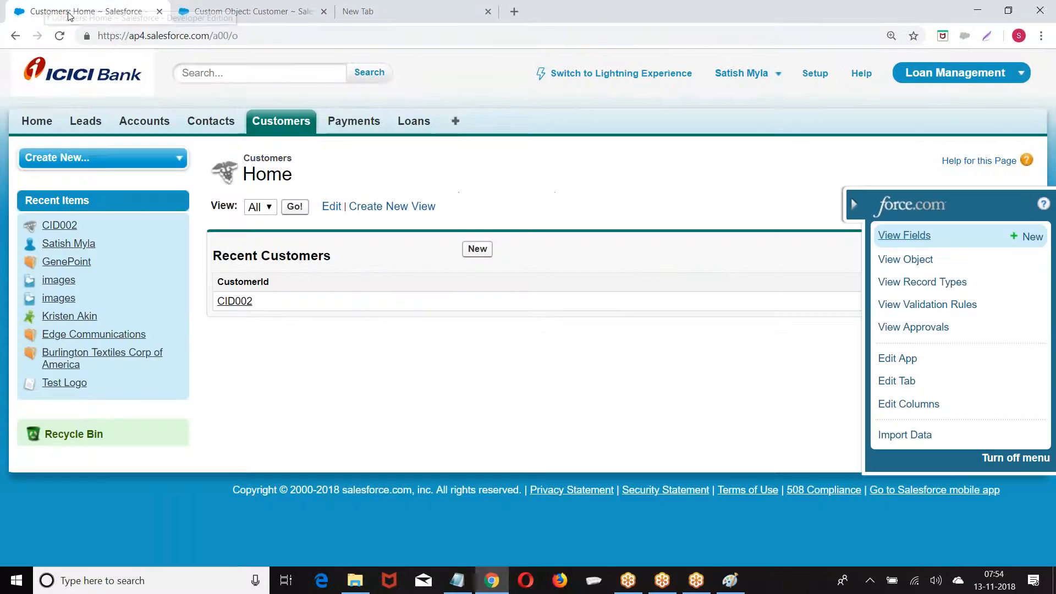
left_click(275, 123)
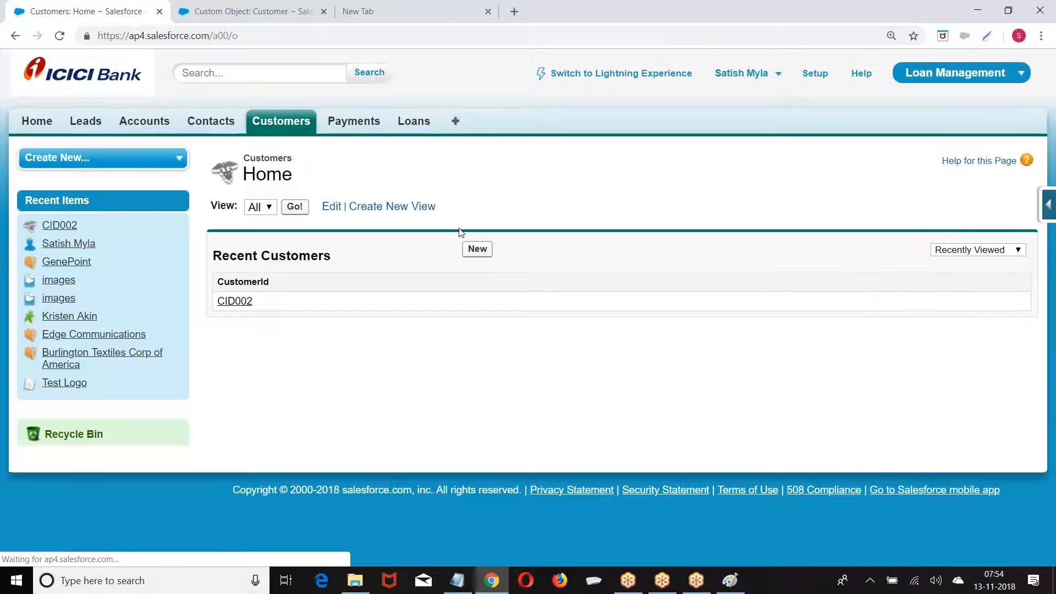
left_click(477, 249)
scroll(493, 273, "down", 4)
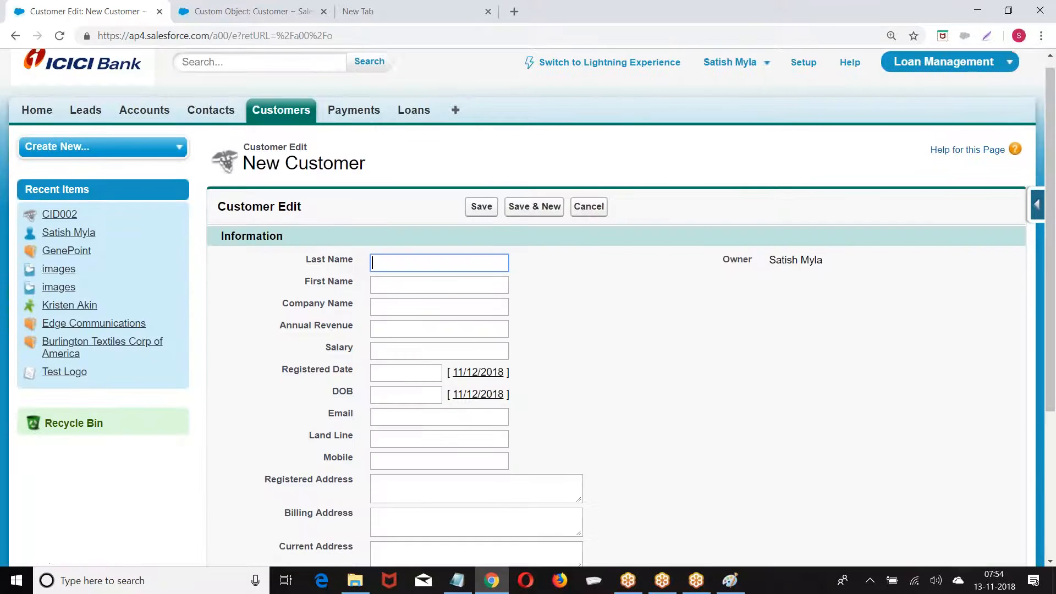
left_click(419, 442)
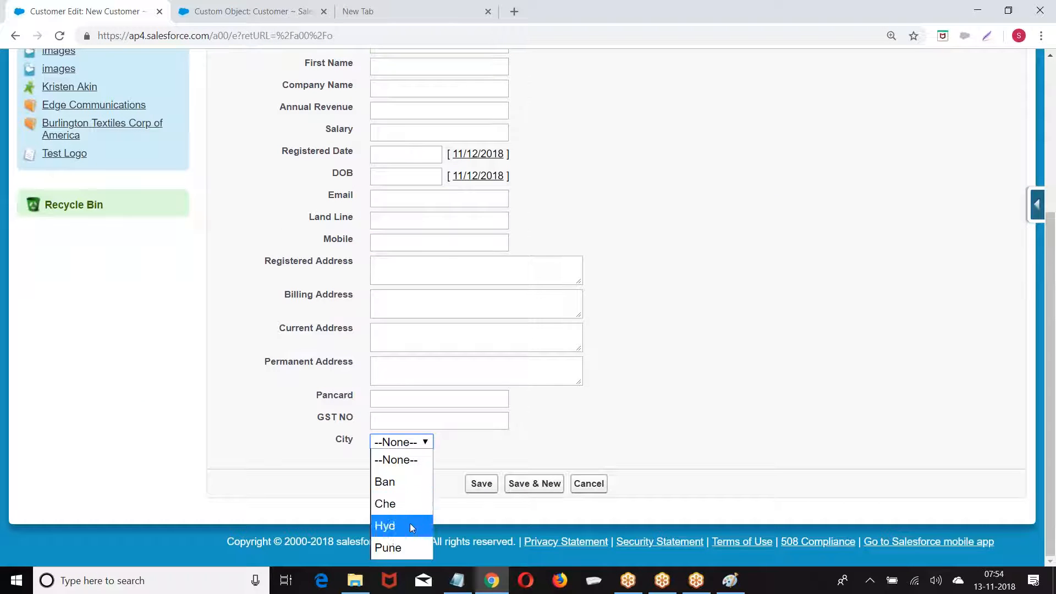
left_click(664, 339)
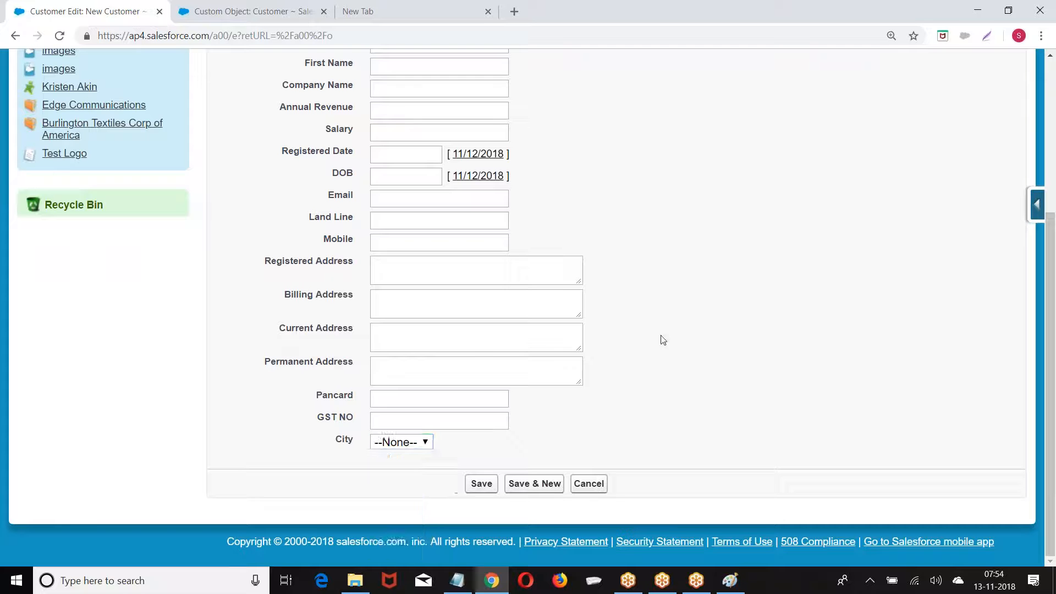
left_click(406, 443)
scroll(580, 218, "up", 4)
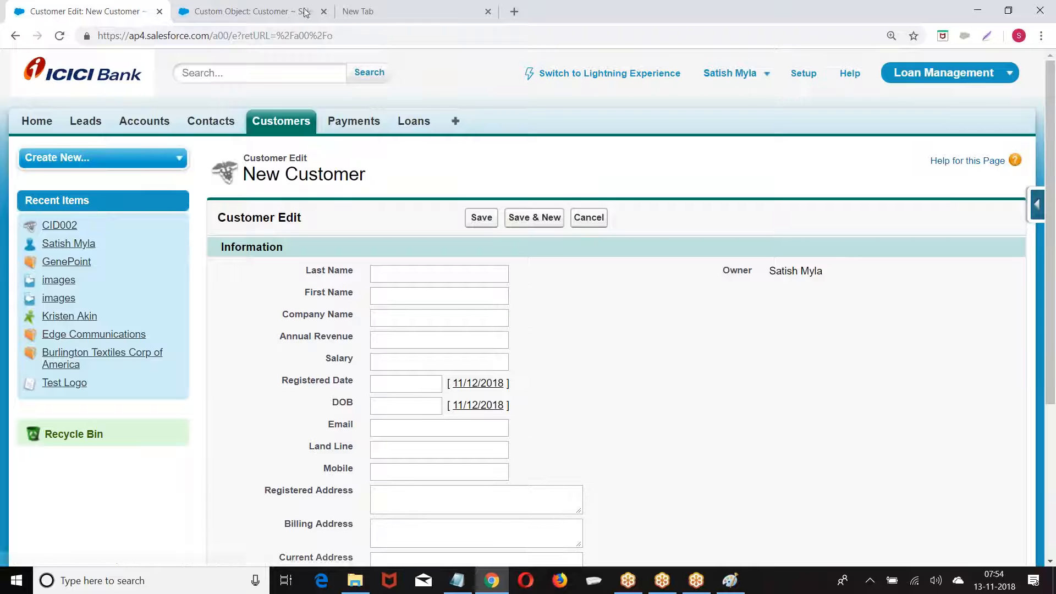
left_click(808, 75)
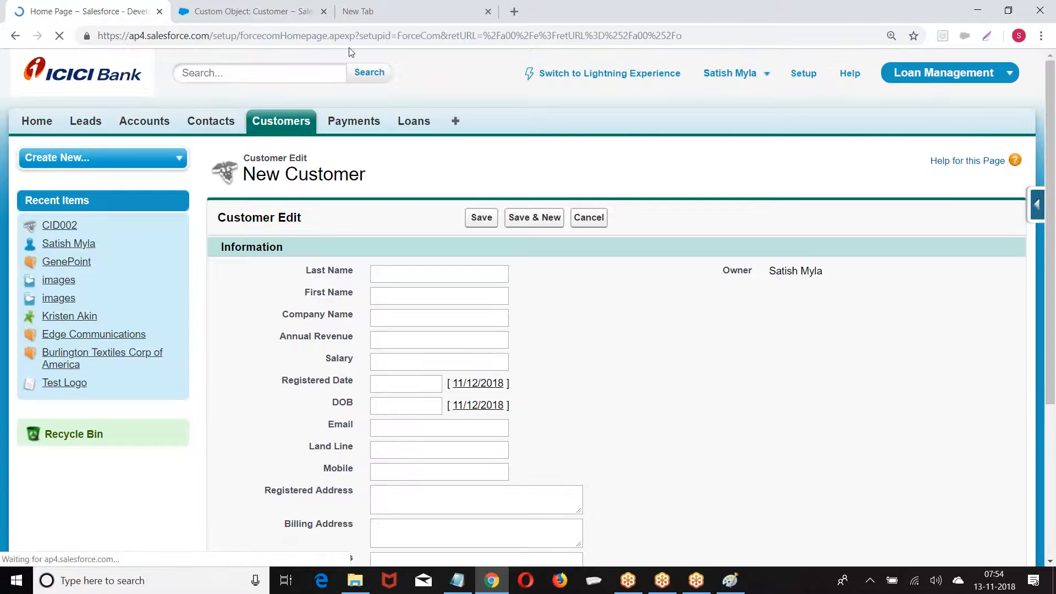
Navigate through Setup's Create section to the Customer custom object's detail page
scroll(87, 98, "down", 10)
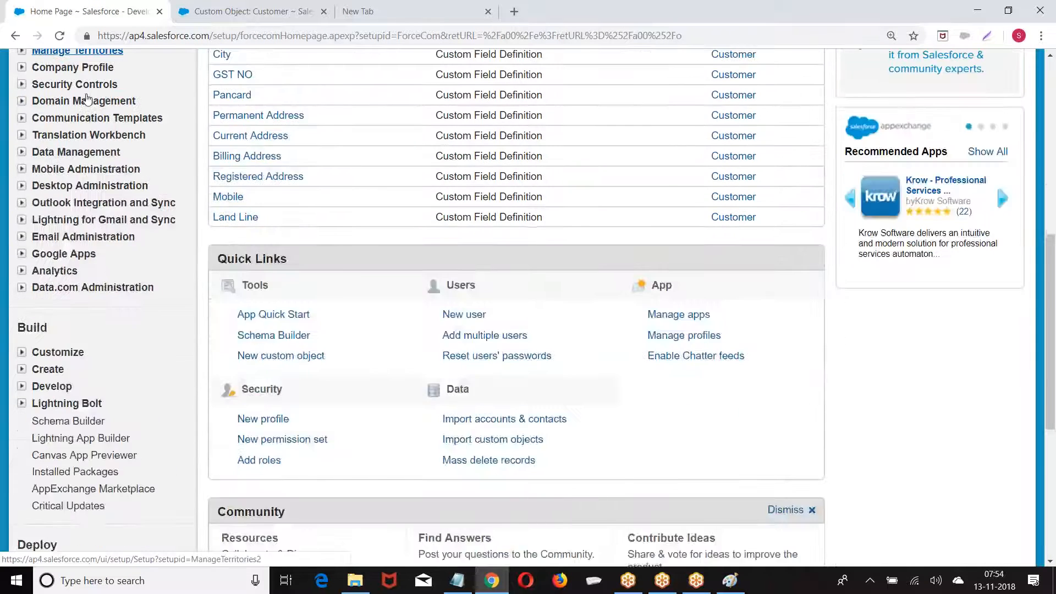
scroll(83, 105, "down", 3)
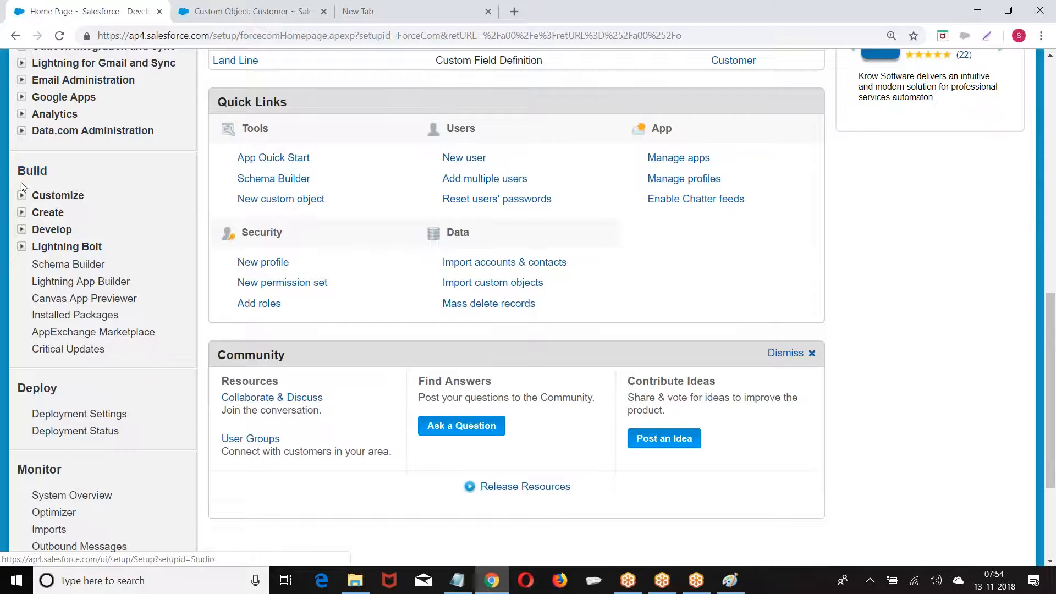
left_click(21, 213)
scroll(92, 235, "down", 2)
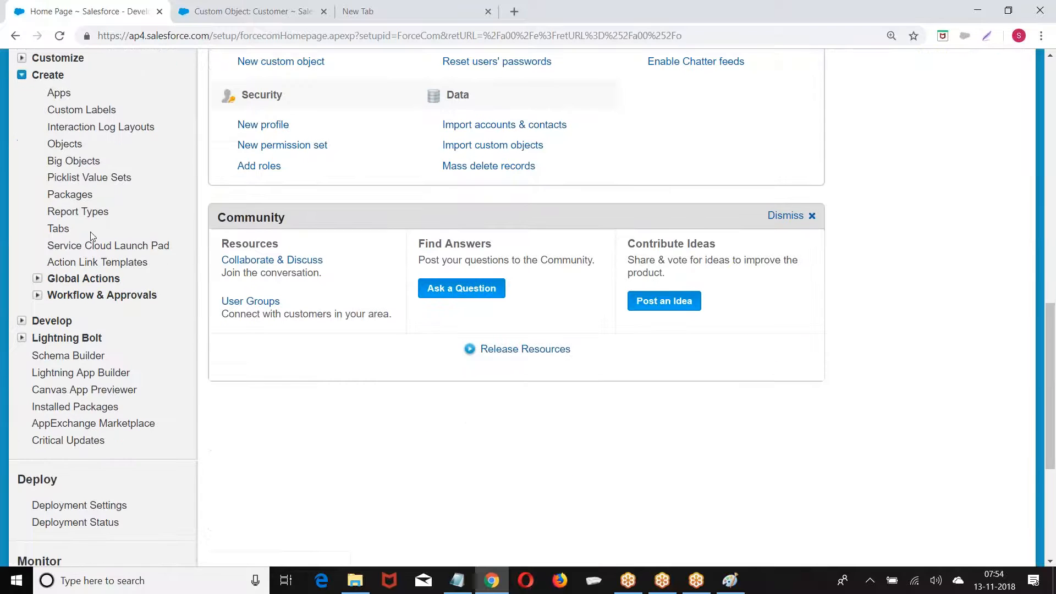
left_click(68, 147)
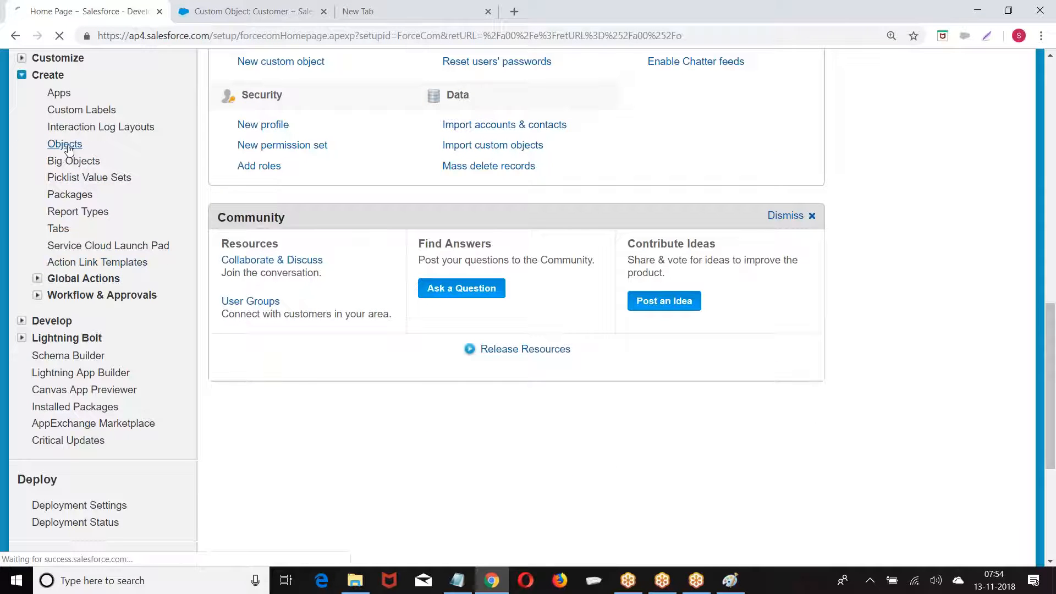
scroll(328, 237, "down", 2)
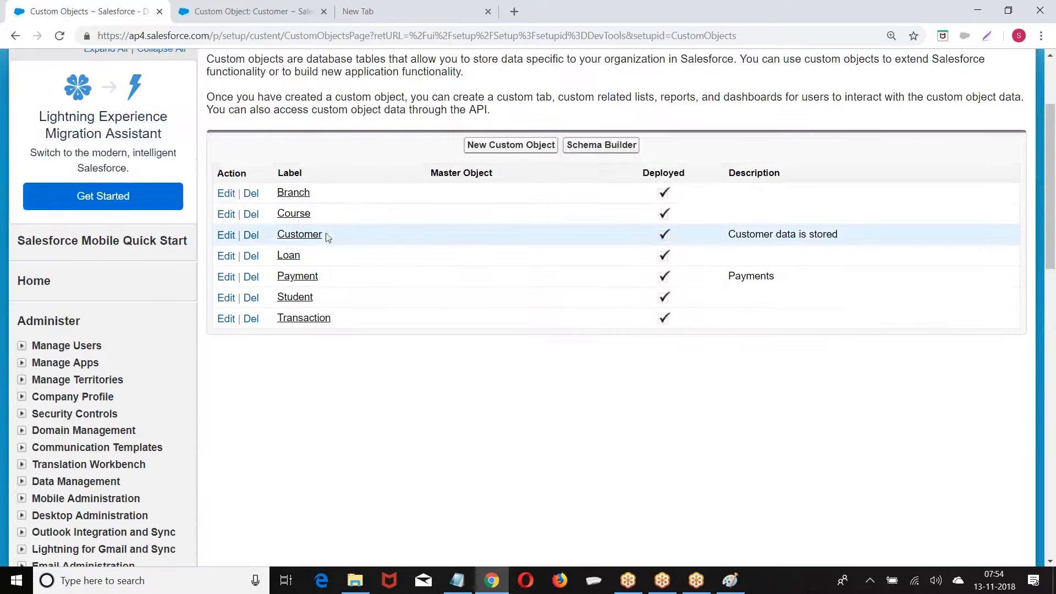
left_click(308, 234)
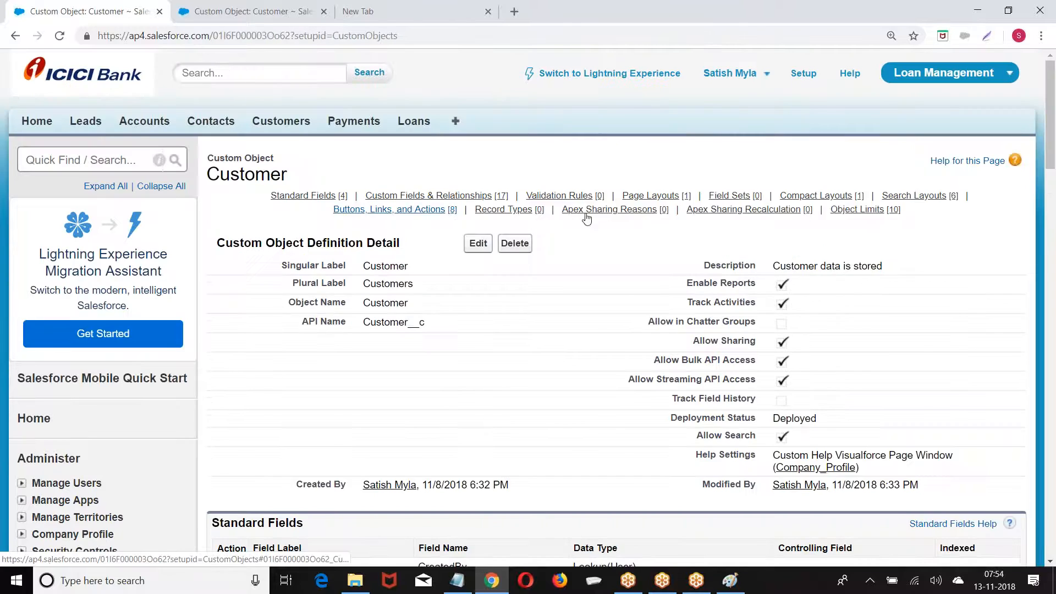
Start a new Customer custom field of type Picklist and proceed to its details
scroll(717, 138, "down", 2)
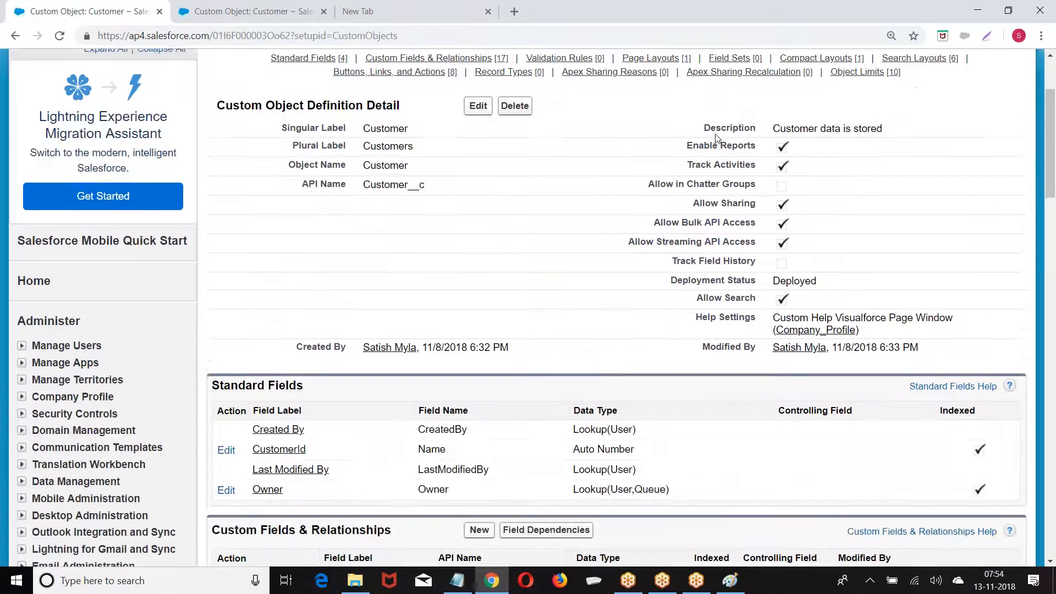
scroll(717, 137, "down", 6)
left_click(478, 187)
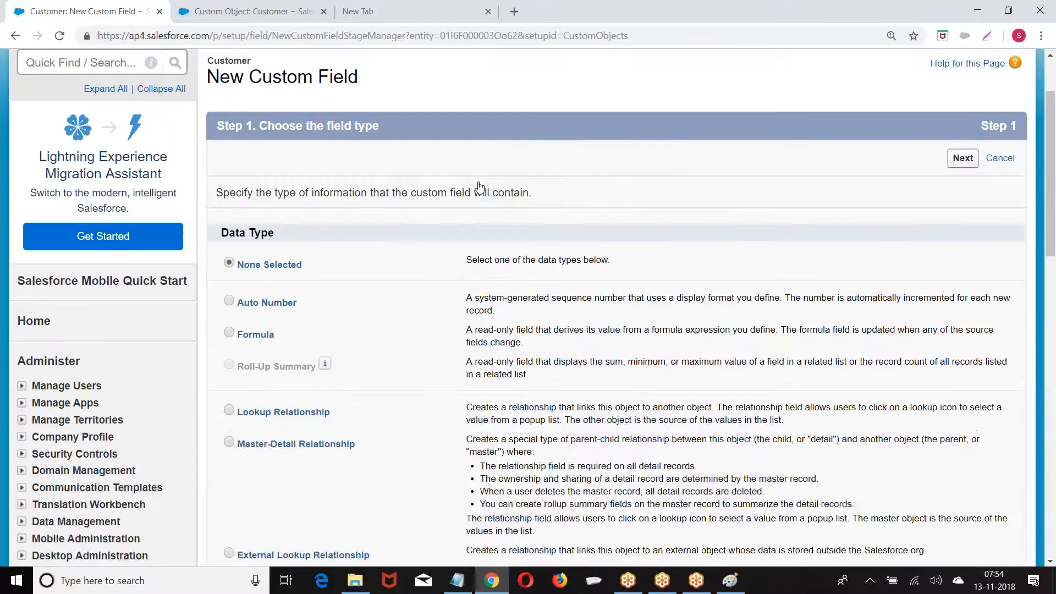
scroll(323, 186, "down", 8)
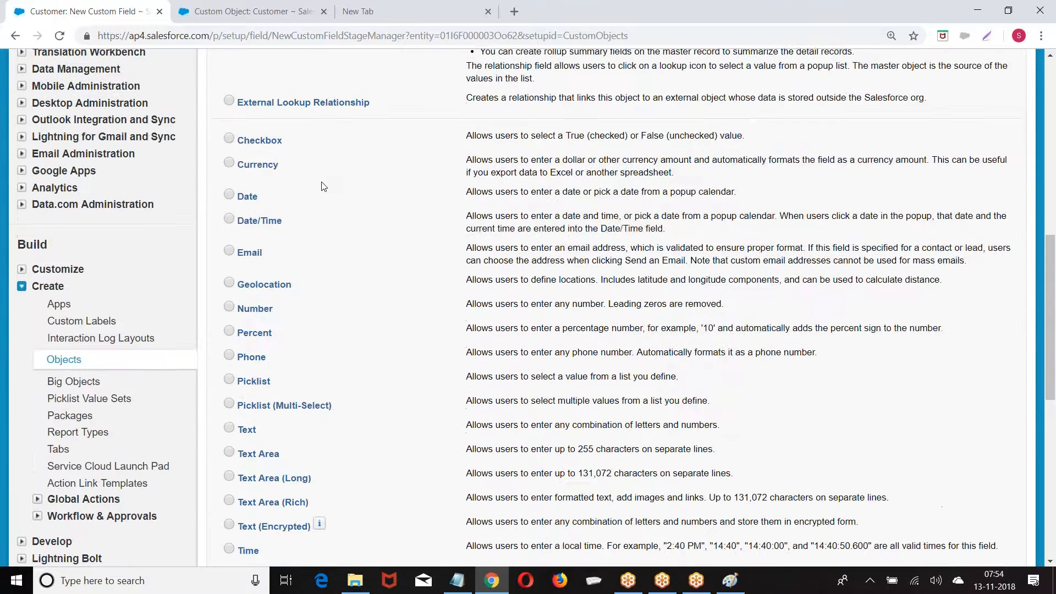
scroll(323, 186, "down", 3)
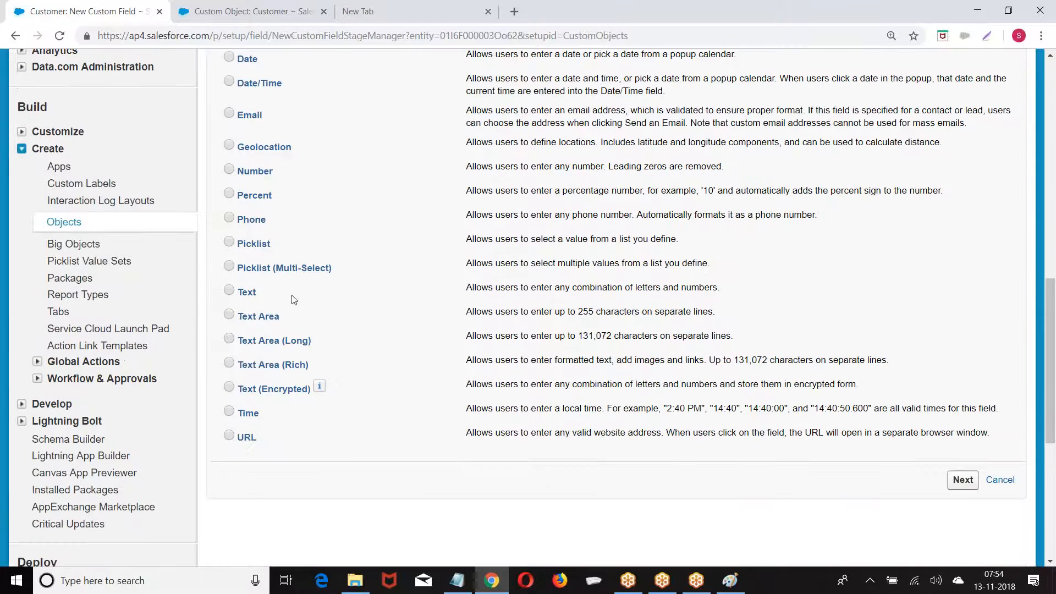
left_click(228, 242)
left_click(962, 479)
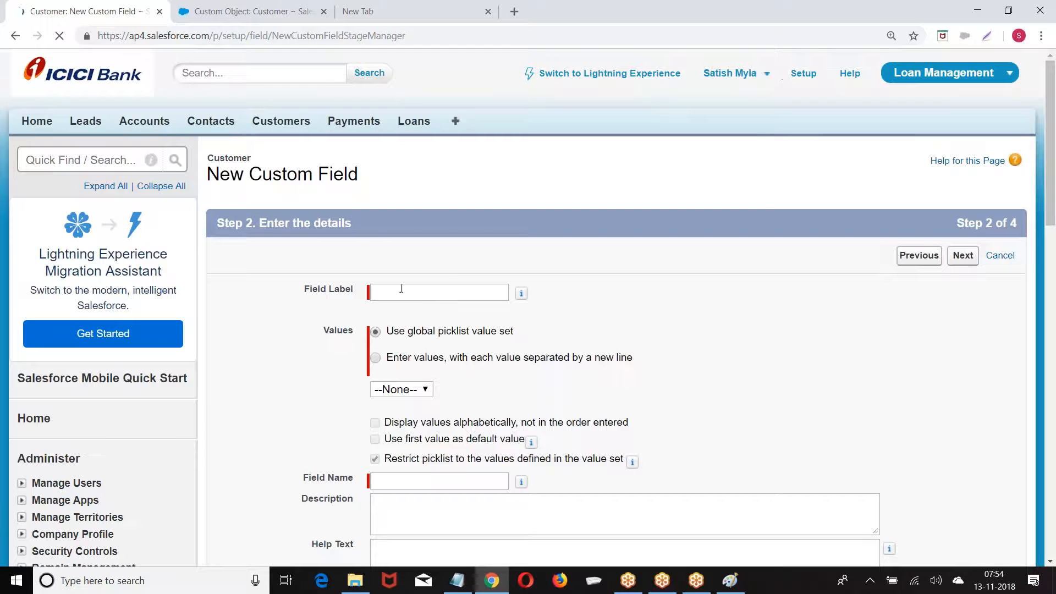
left_click(394, 293)
Label the field 'Places' and choose to enter its own picklist values
type("Places")
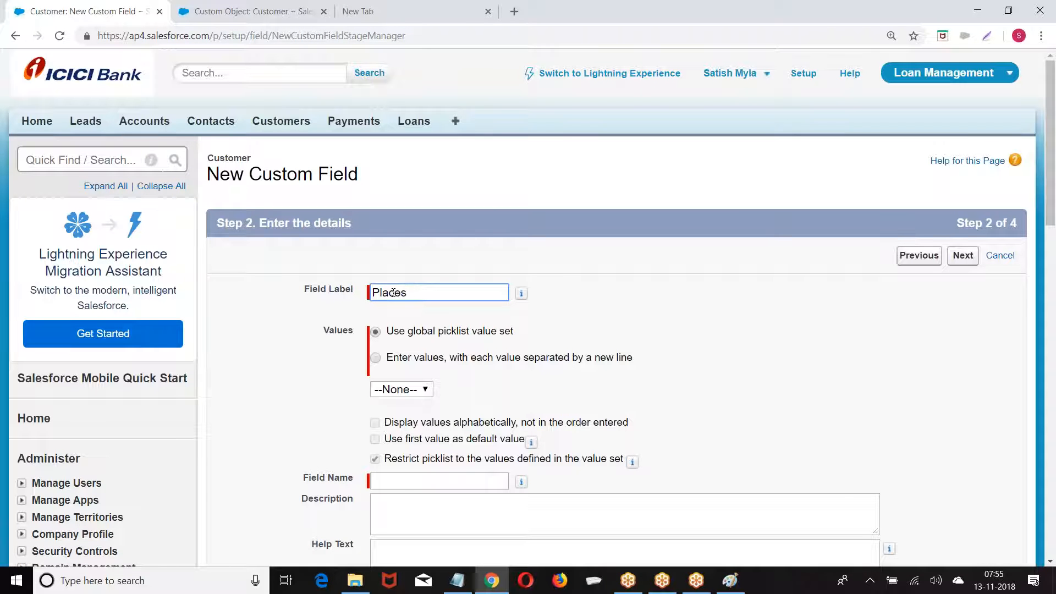
left_click(674, 316)
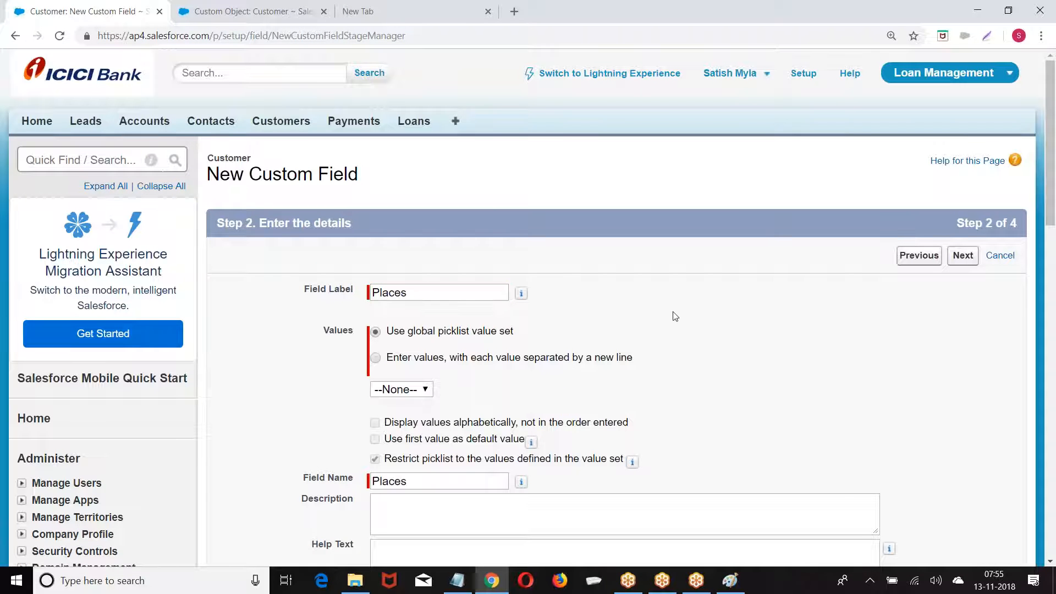
left_click(374, 359)
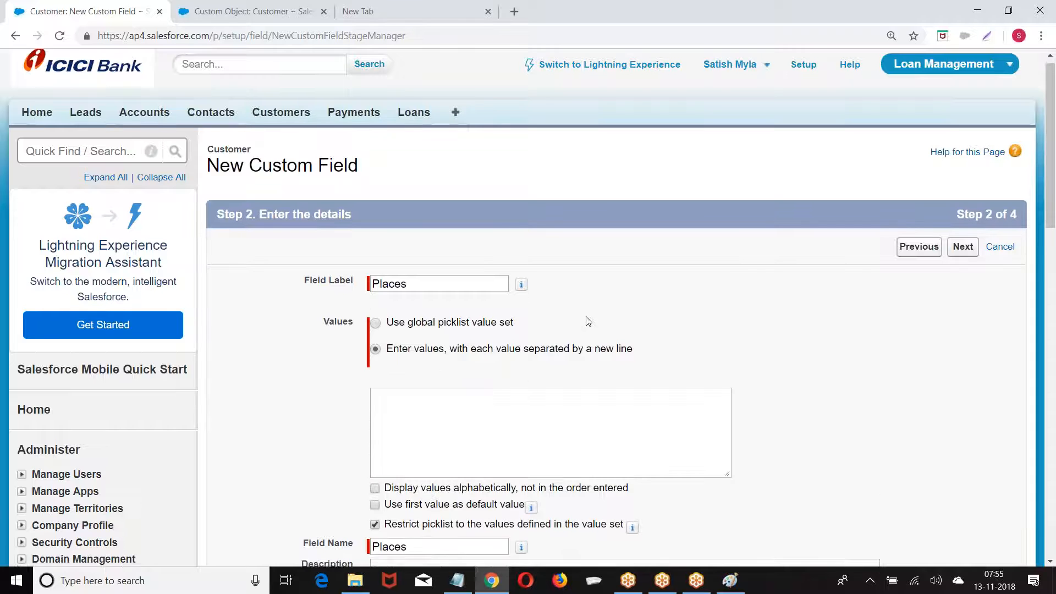
scroll(401, 286, "down", 2)
left_click(403, 285)
Enter values SRNagar, LBNagar Thambaram, Chromepet, WhiteField, Marthali, ShivjiNagar, Dhange Chowk, first value as default
type("SRNagar")
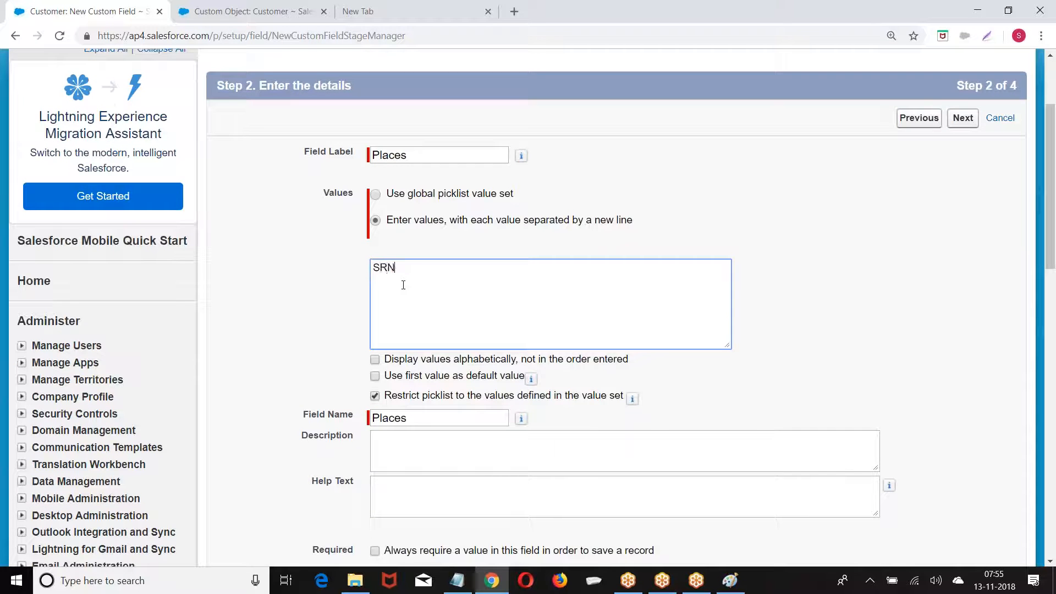
key("Return")
type("LBNagar ")
type("Thambaram")
key("Return")
type("Chromepet")
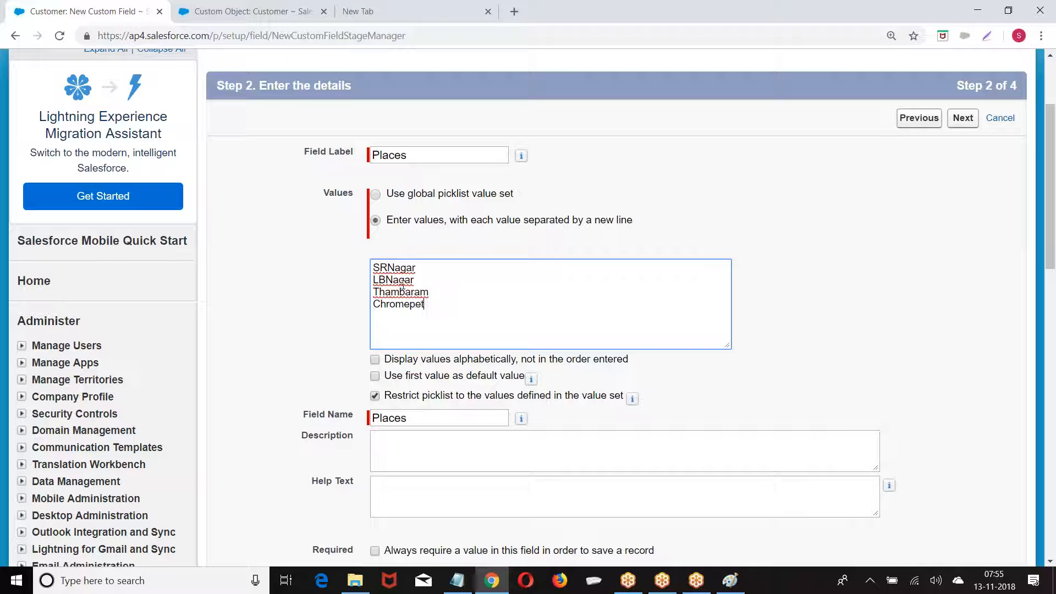
key("Return")
type("WhiteField")
key("Return")
type("Ma")
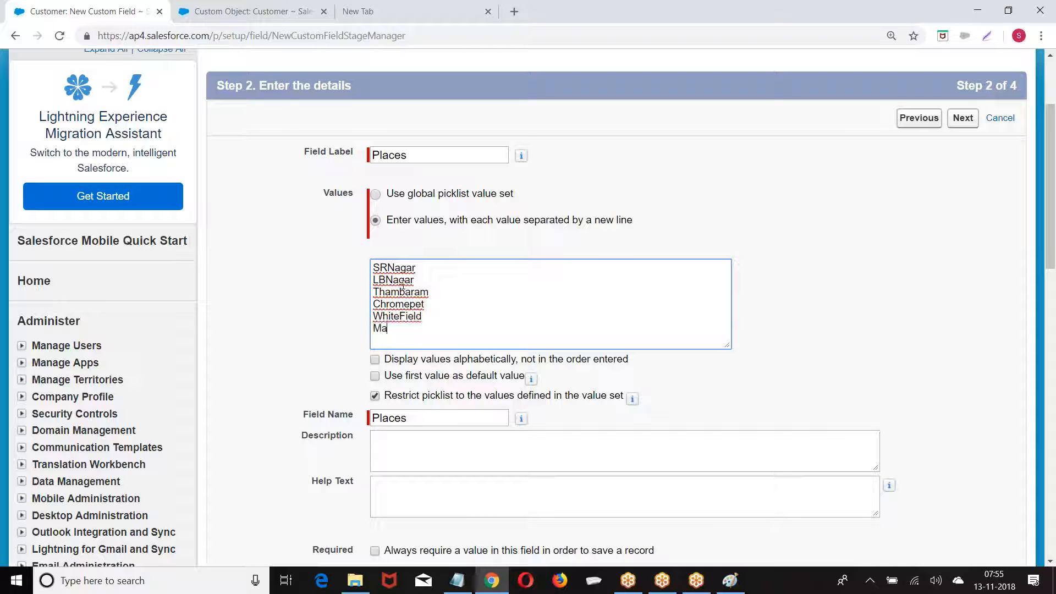
type("rthali")
key("Return")
type("ShivjiNagar")
key("Return")
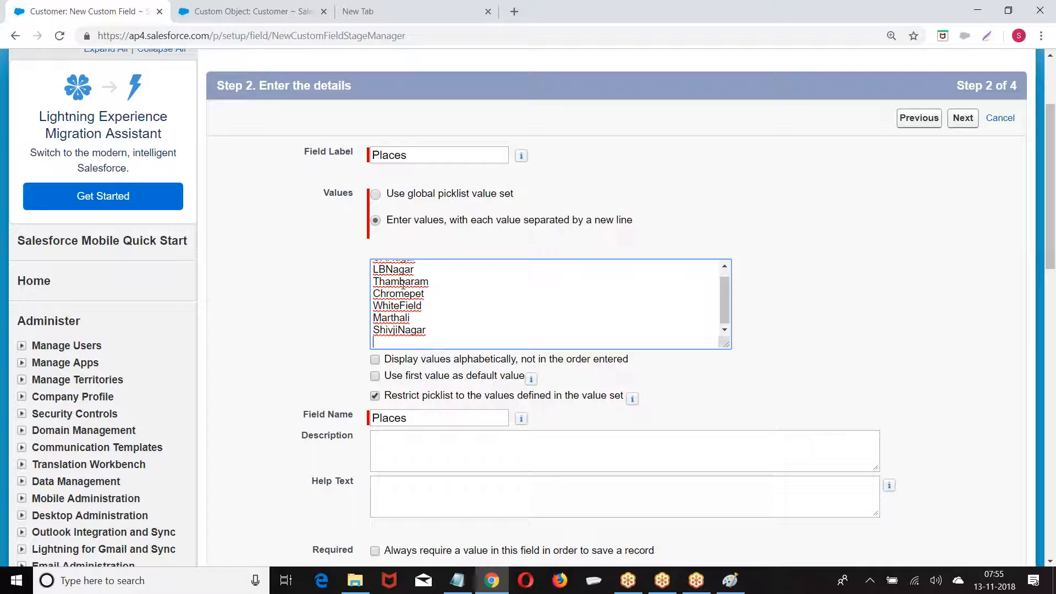
type("Dhange  Chowk")
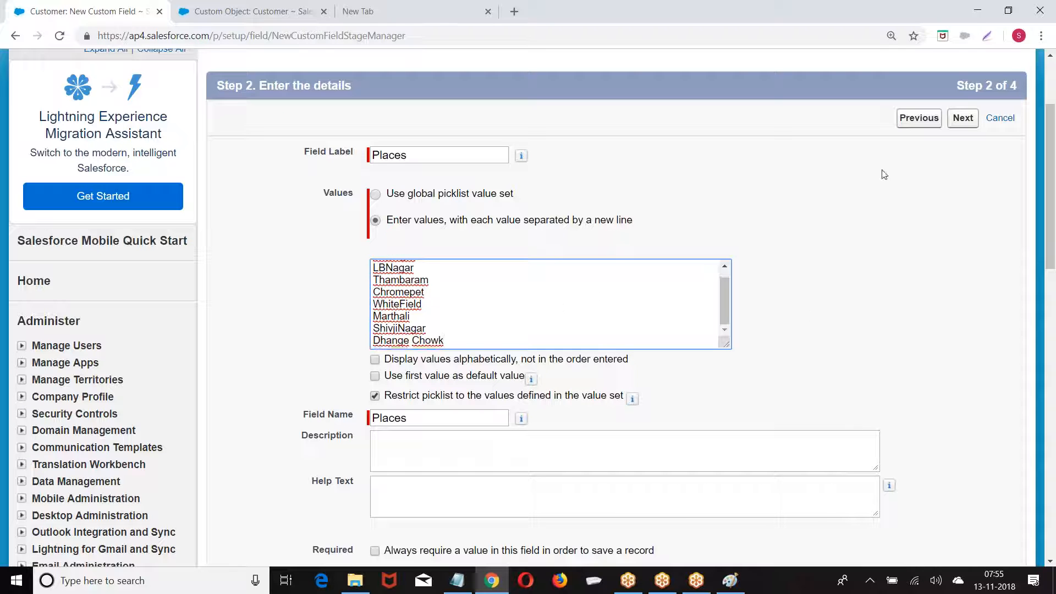
left_click(375, 376)
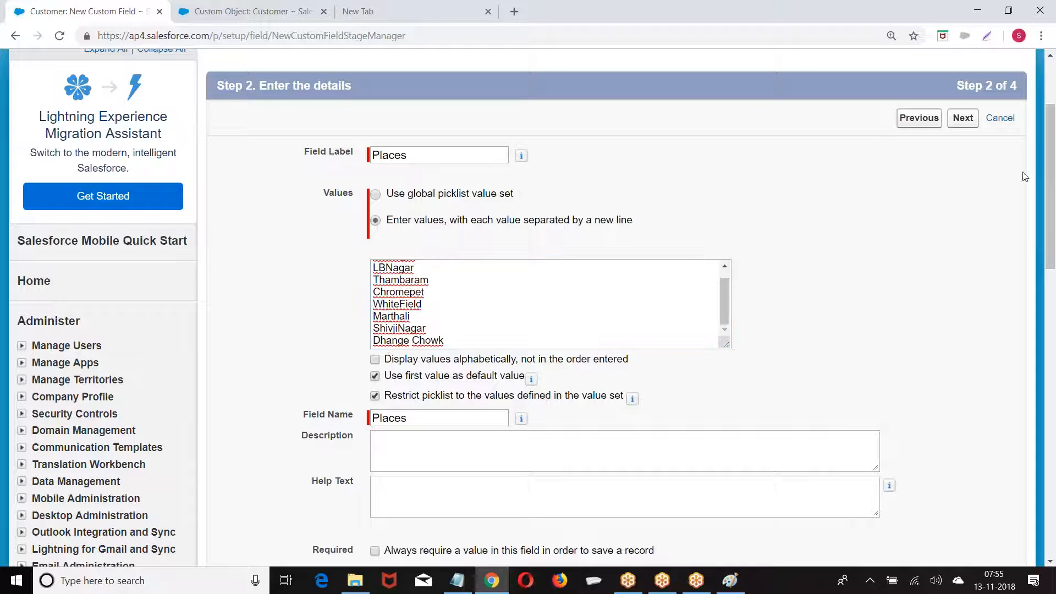
left_click(963, 119)
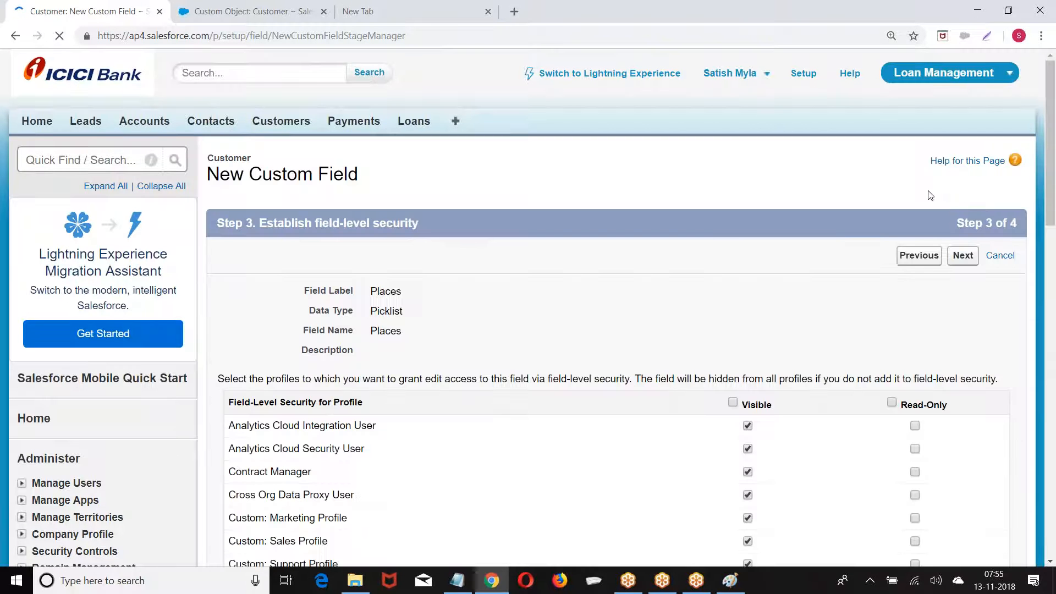
Save the Places field and verify it appears on a new Customer record, defaulting to SRNagar
left_click(963, 255)
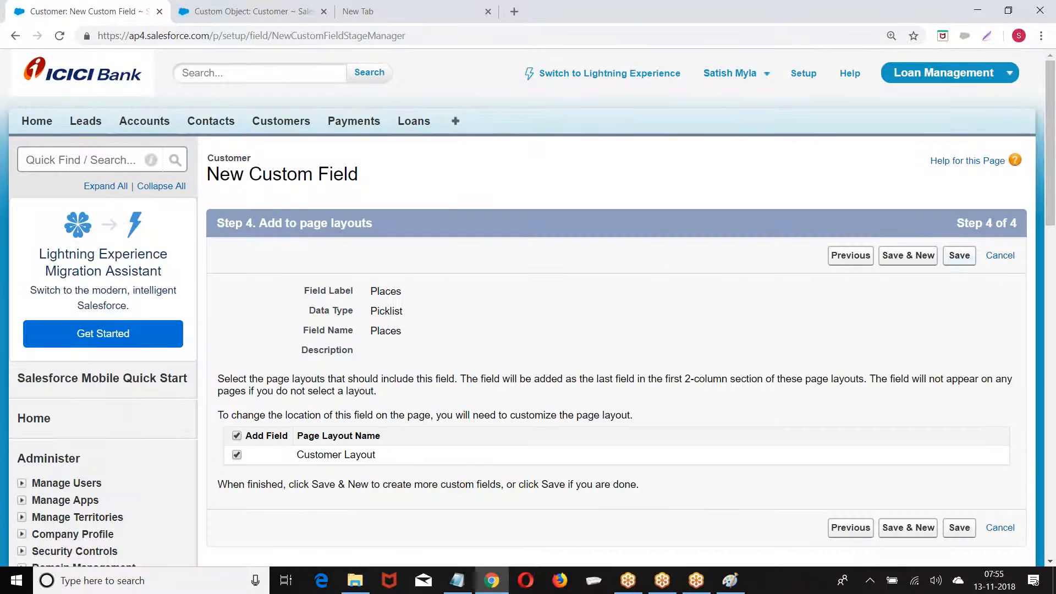
left_click(952, 255)
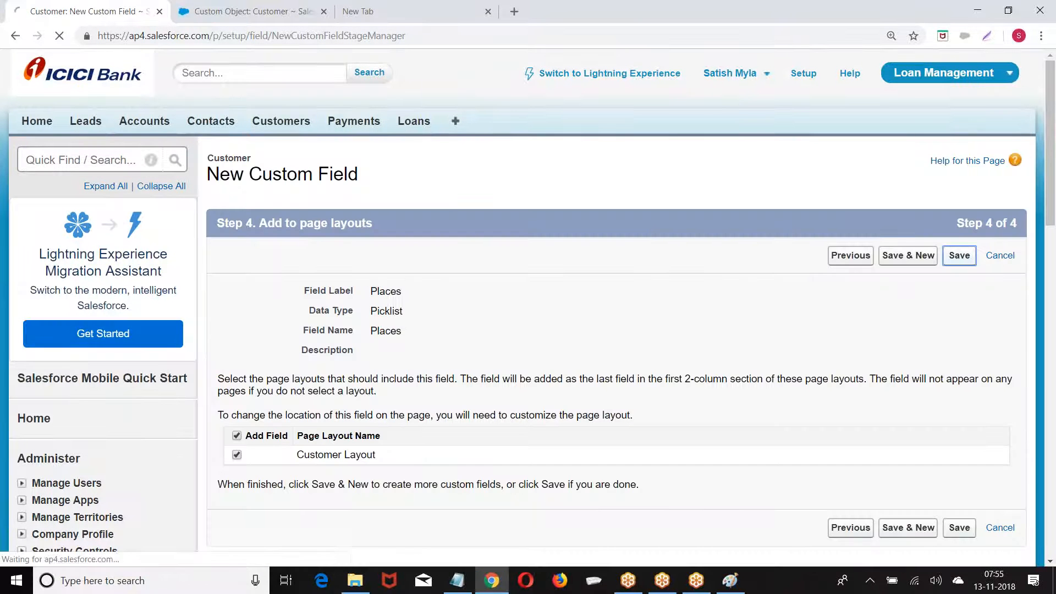
left_click(216, 9)
left_click(280, 124)
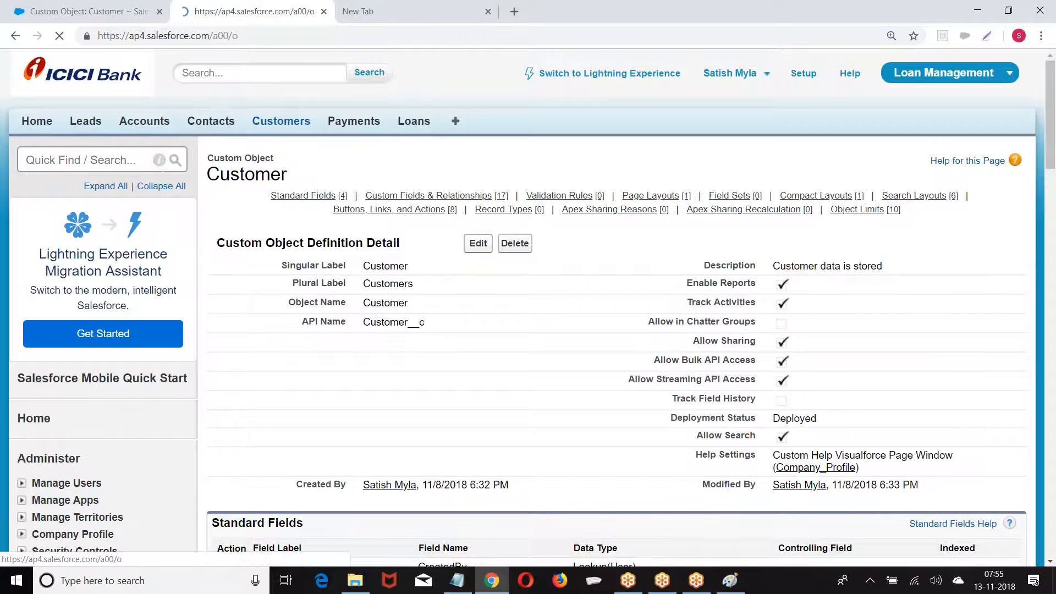
left_click(478, 250)
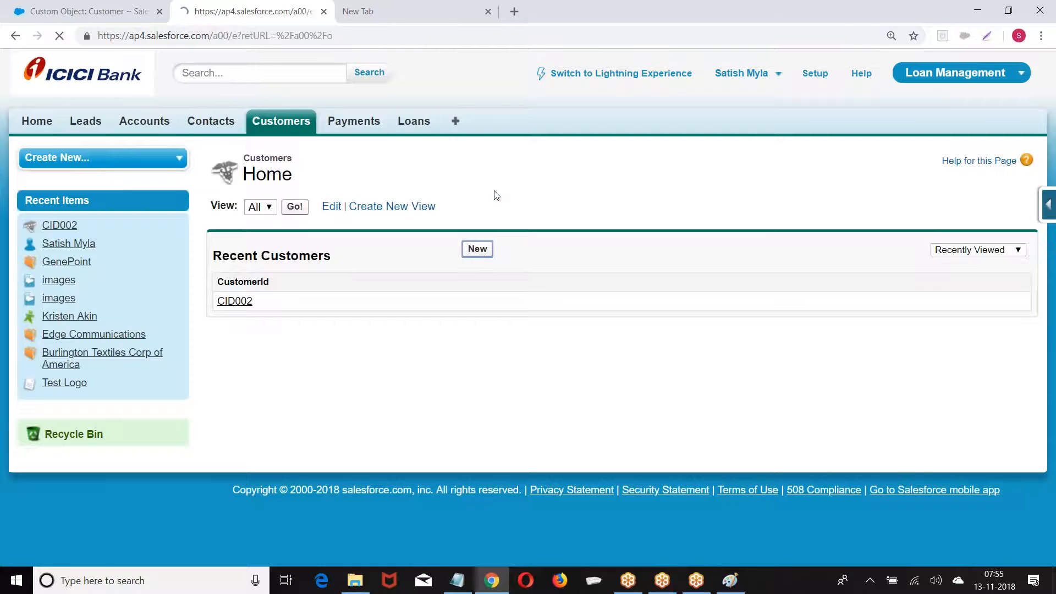
scroll(486, 214, "down", 5)
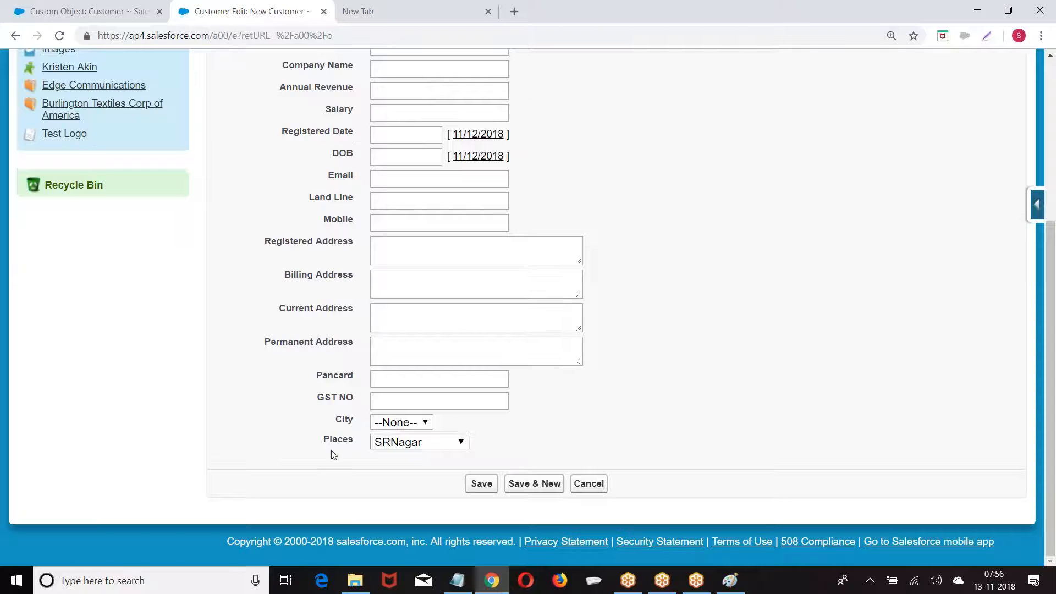
scroll(365, 292, "up", 5)
Return to the Customer object page and scroll to its custom fields list
left_click(96, 14)
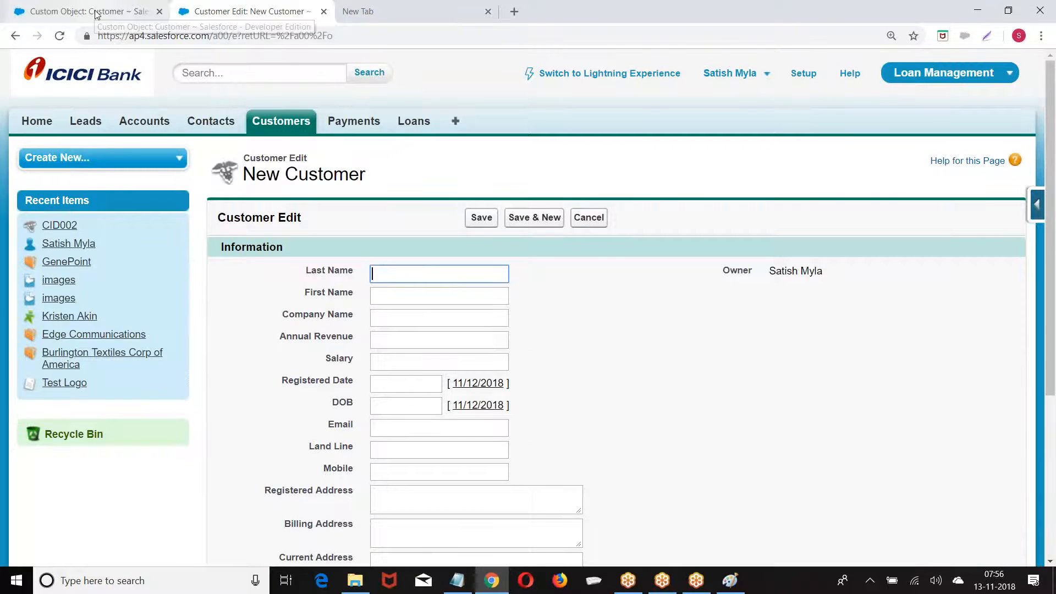
scroll(561, 60, "down", 3)
scroll(561, 198, "down", 8)
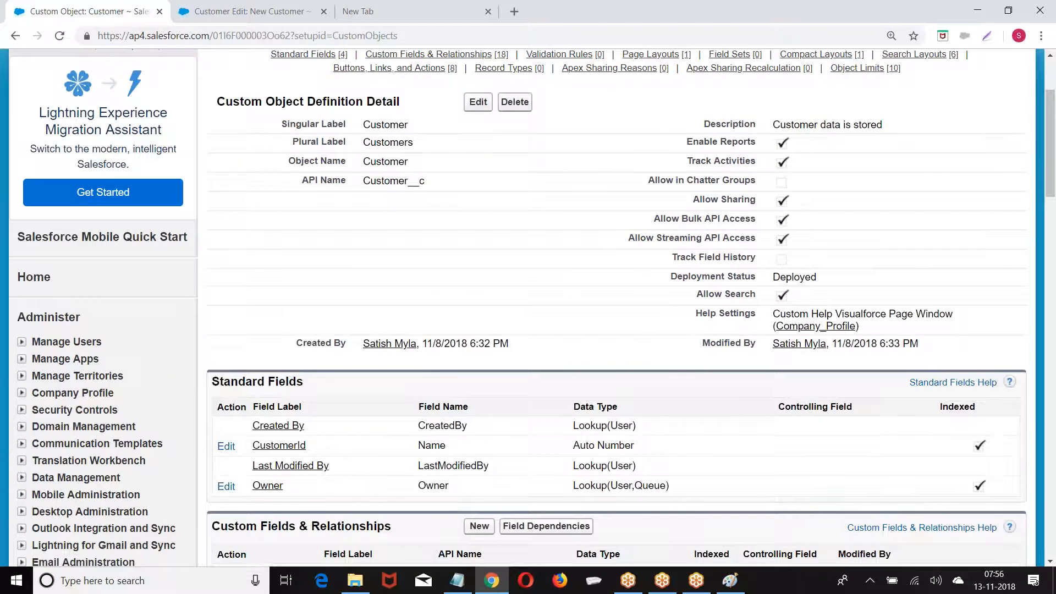
scroll(561, 195, "down", 3)
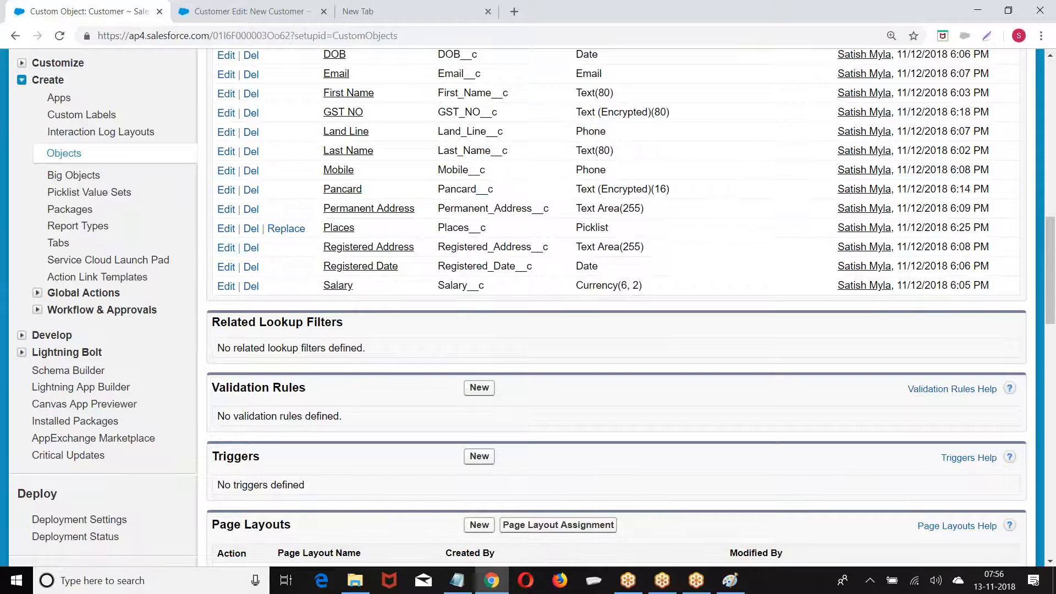
Start a new blank Paint picture, discarding the old picklist diagram without saving
left_click(734, 580)
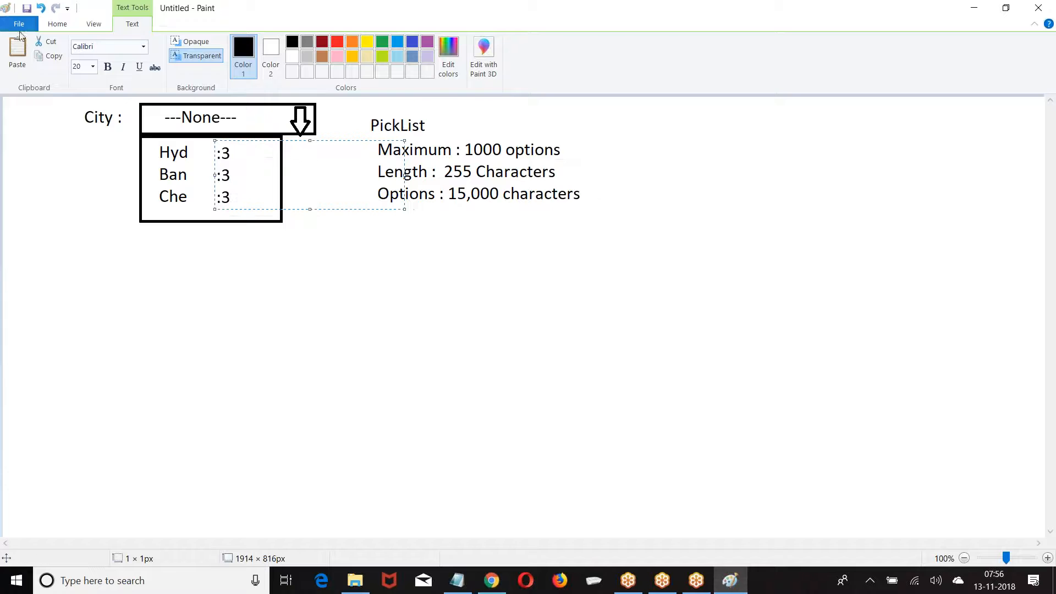
left_click(19, 24)
left_click(34, 47)
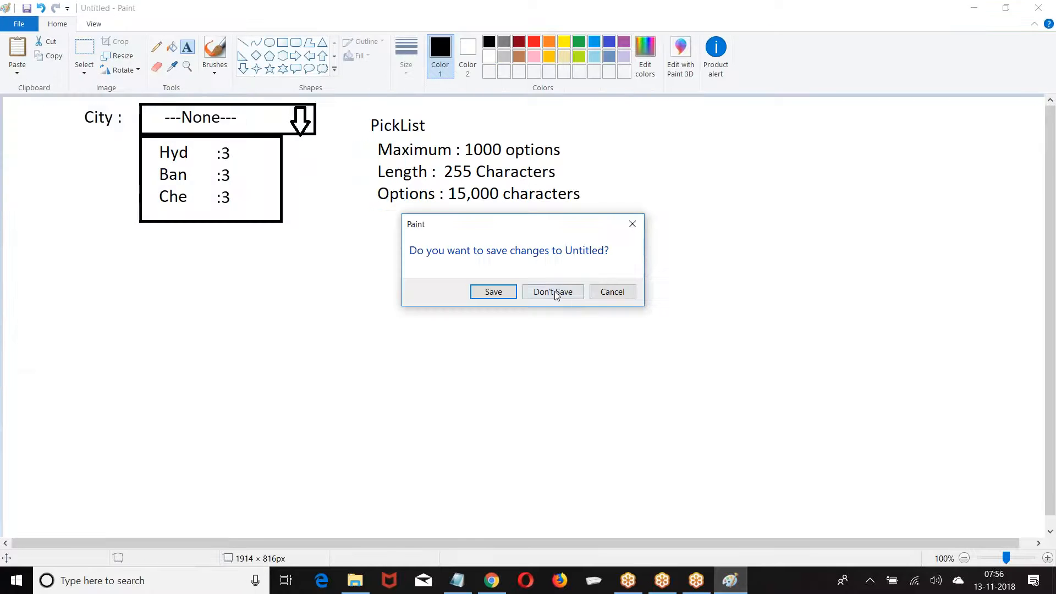
left_click(555, 292)
Draw three rectangles across the top of the canvas
left_click(279, 44)
left_click_drag(29, 118, 303, 173)
left_click(394, 124)
mouse_move(390, 123)
left_mouse_down()
mouse_move(620, 175)
mouse_move(657, 170)
left_mouse_up()
left_click_drag(706, 121, 807, 143)
left_click_drag(909, 150, 982, 176)
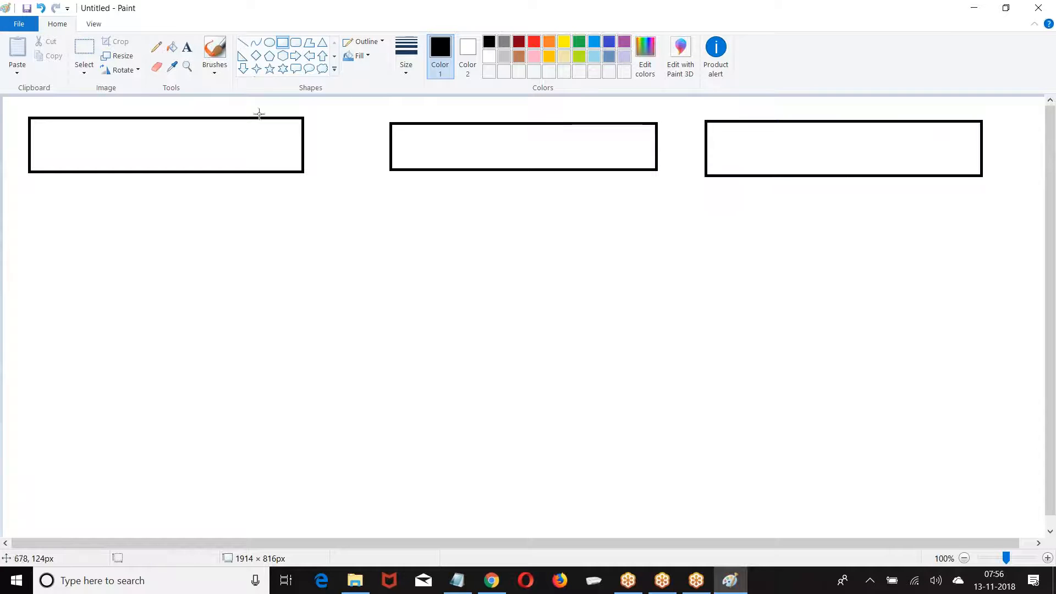
Label the three boxes Customer, Invoice and Payment
left_click(187, 47)
left_click(121, 99)
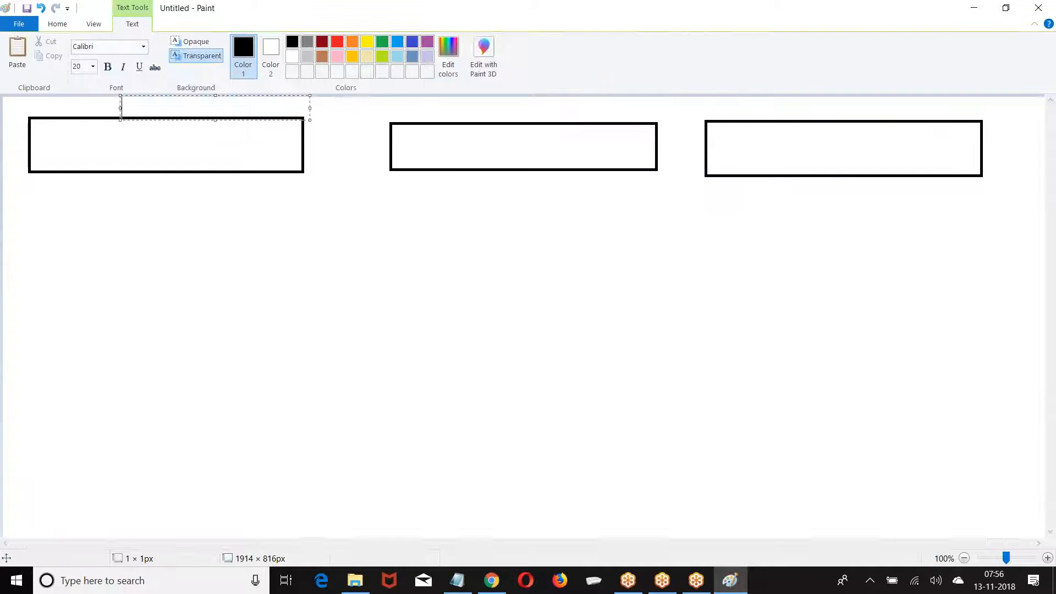
type("Customer")
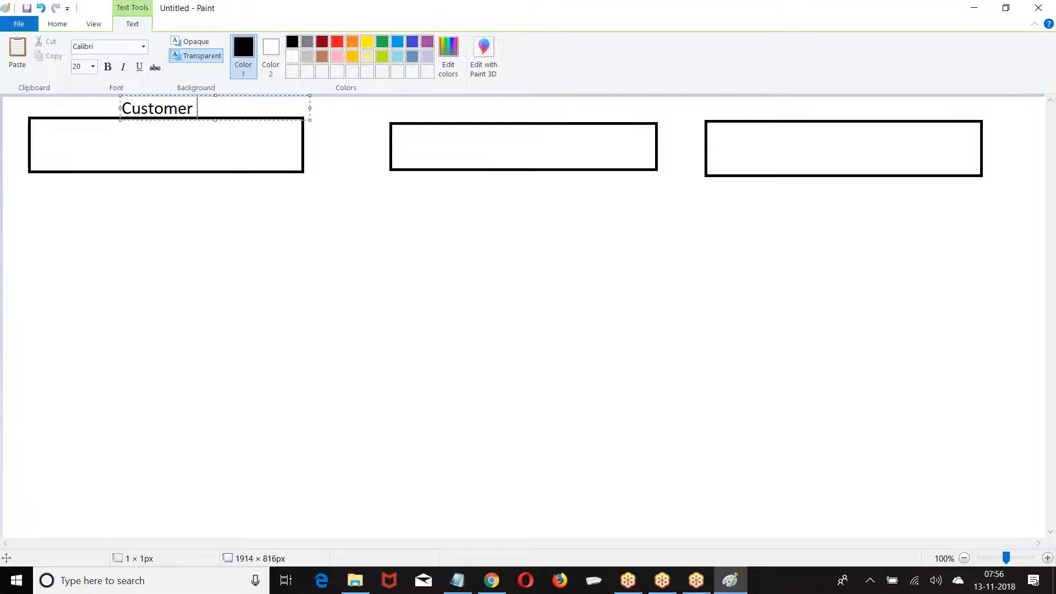
left_click(471, 116)
left_click(470, 117)
type("Invoice")
left_click(808, 108)
left_click(809, 107)
type("Payment")
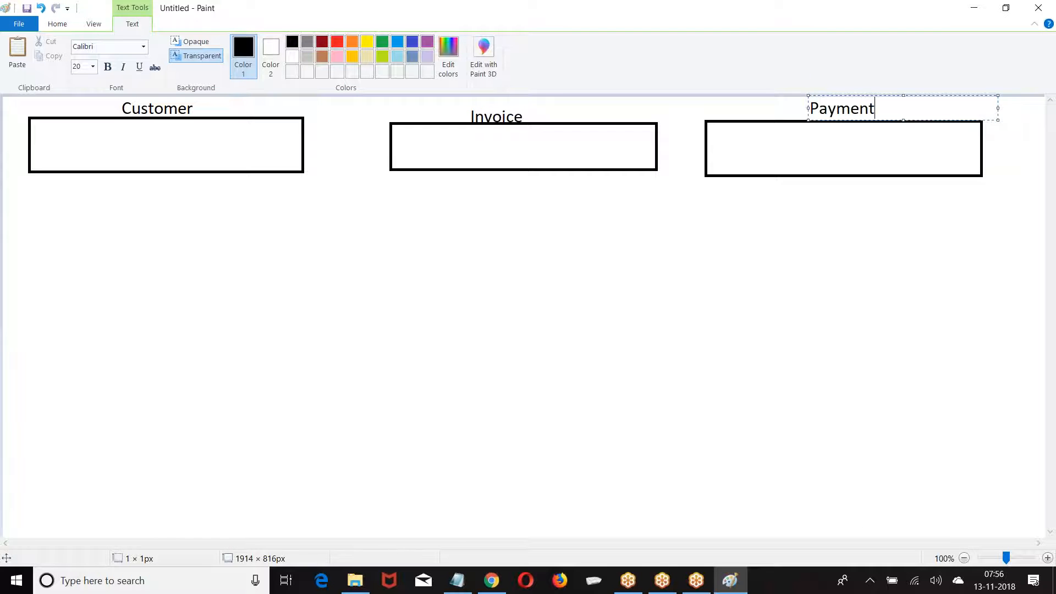
left_click(464, 240)
Write Country inside the Customer and Payment boxes
left_click(283, 41)
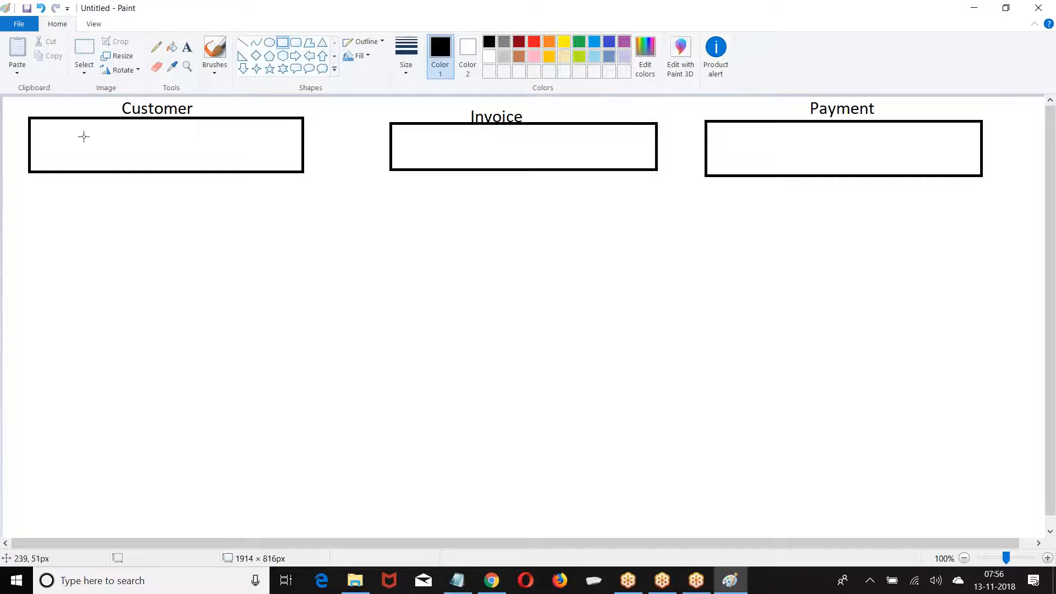
left_click(188, 49)
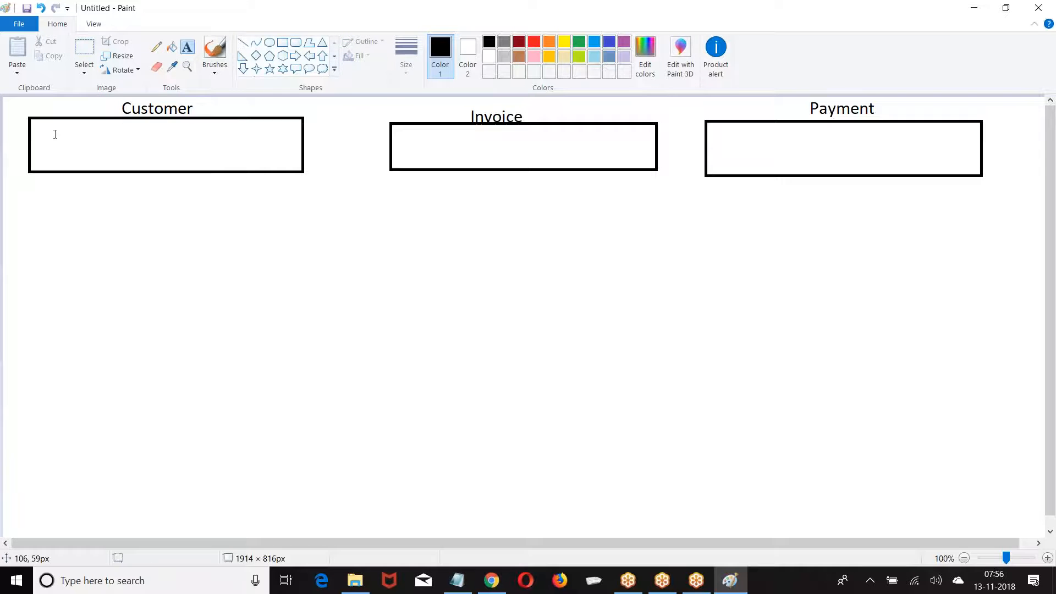
left_click(44, 137)
type("Country")
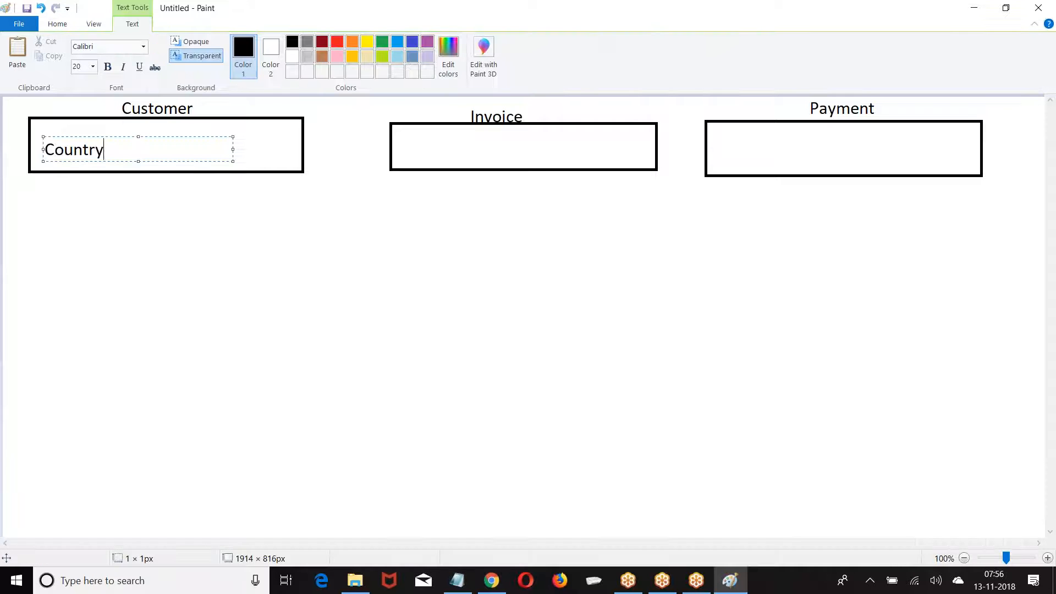
left_click(403, 135)
type("Country")
left_click(722, 133)
type("Country")
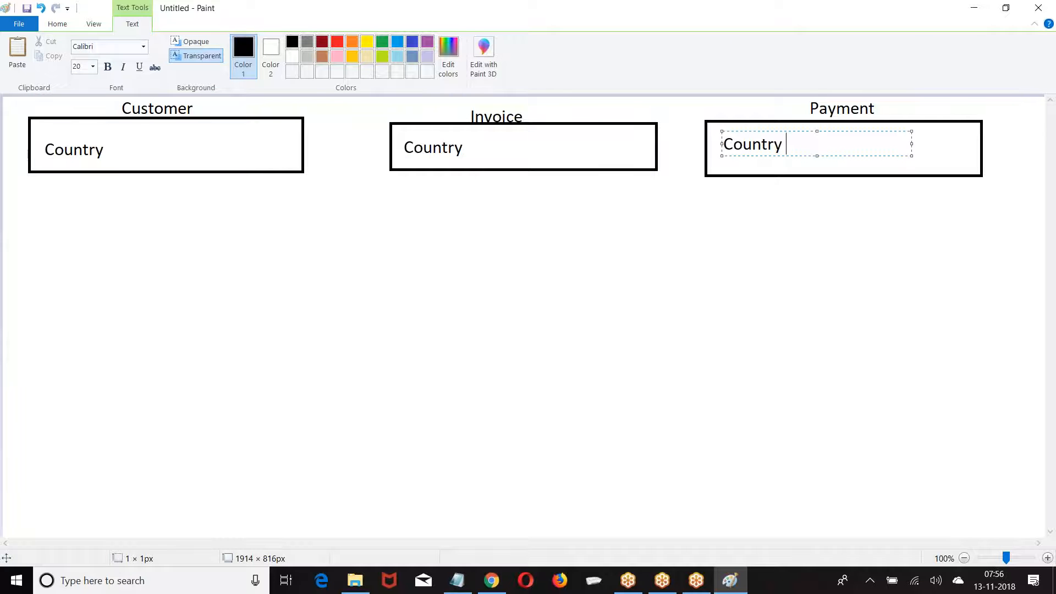
left_click(292, 219)
List IND, US, UK and CAN under the Customer box and copy the list
left_click(48, 178)
type("IND")
key("Return")
type("US")
key("Return")
type("UL")
type("K")
key("Return")
type("CAN")
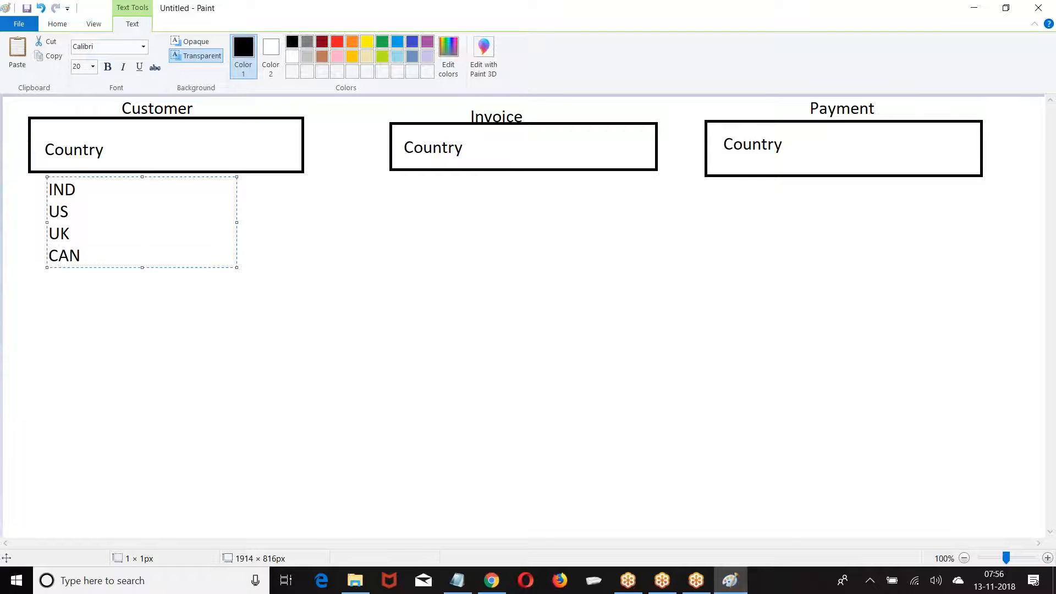
left_click_drag(48, 190, 92, 260)
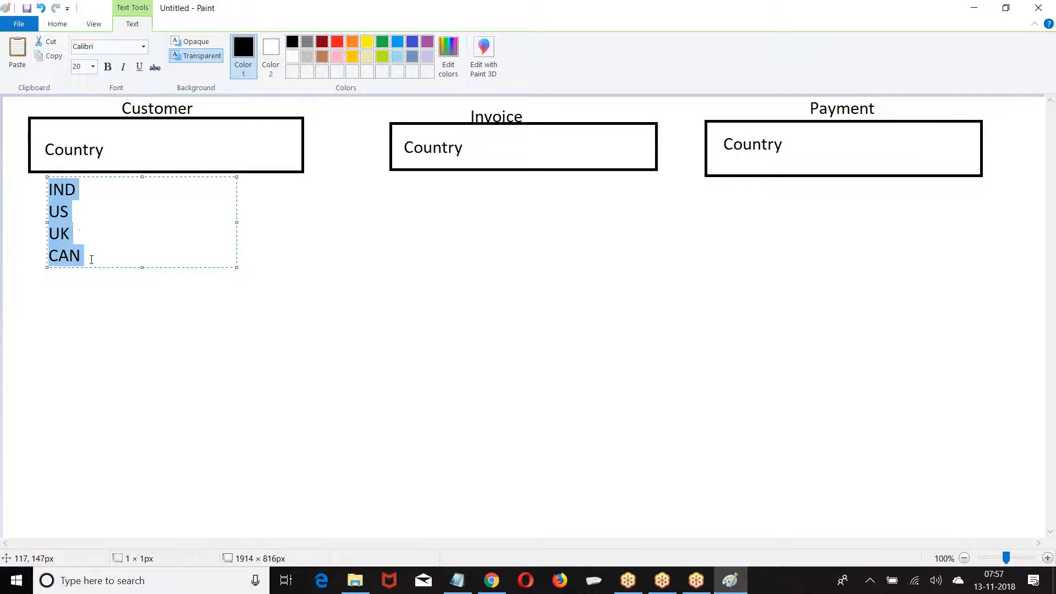
key("ctrl+c")
left_click(401, 193)
Paste the country list under the Invoice and Payment boxes
left_click(401, 179)
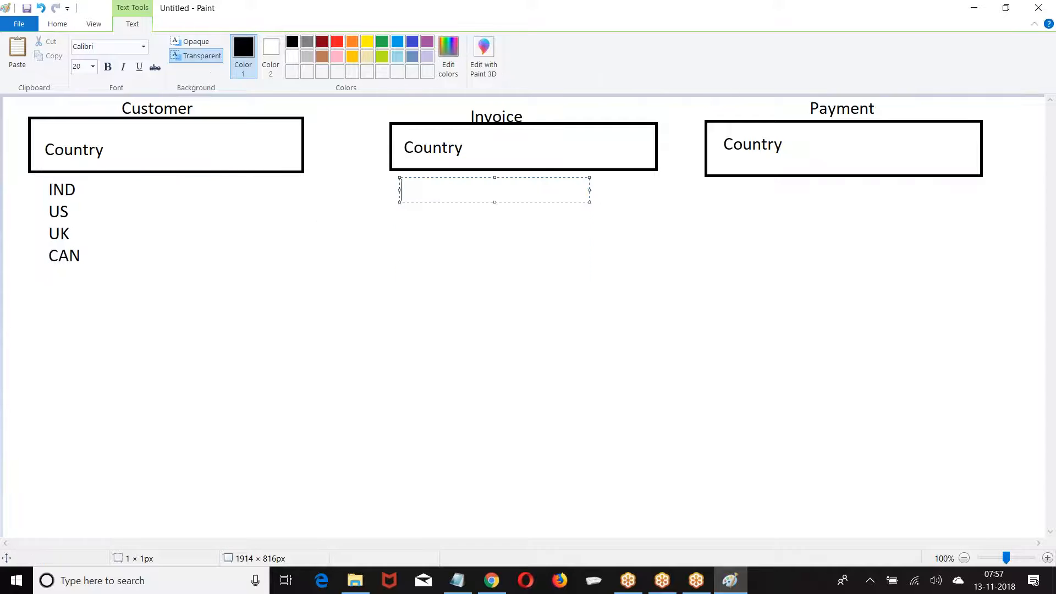
key("ctrl+v")
left_click(721, 193)
left_click(721, 183)
key("ctrl+v")
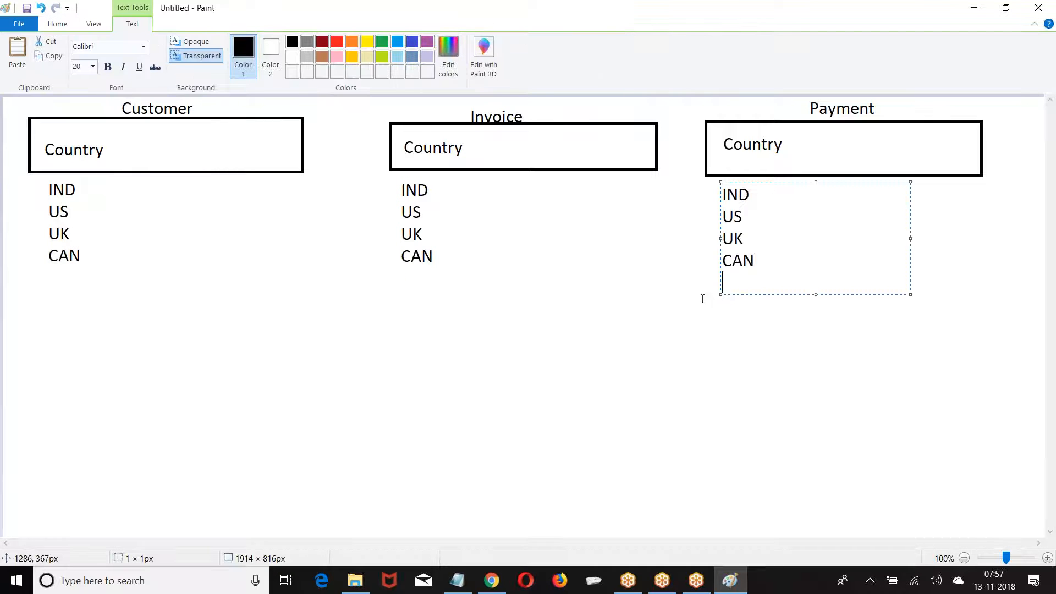
left_click(623, 299)
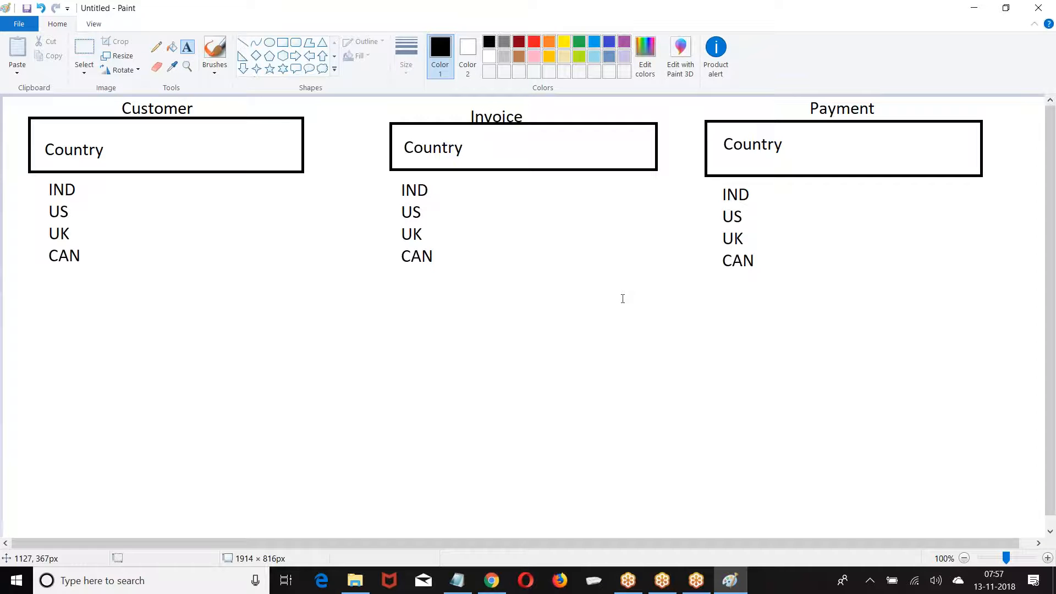
Erase CAN from all three country lists
left_click(85, 48)
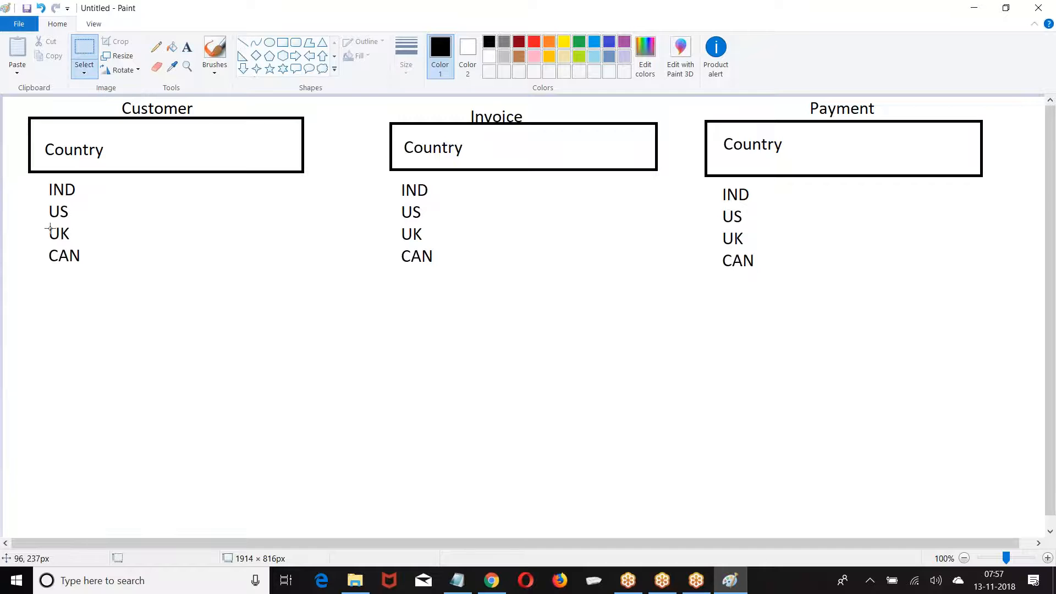
mouse_move(31, 250)
left_mouse_down()
mouse_move(97, 255)
mouse_move(99, 265)
left_mouse_up()
key("Delete")
left_click_drag(382, 250, 461, 268)
key("Delete")
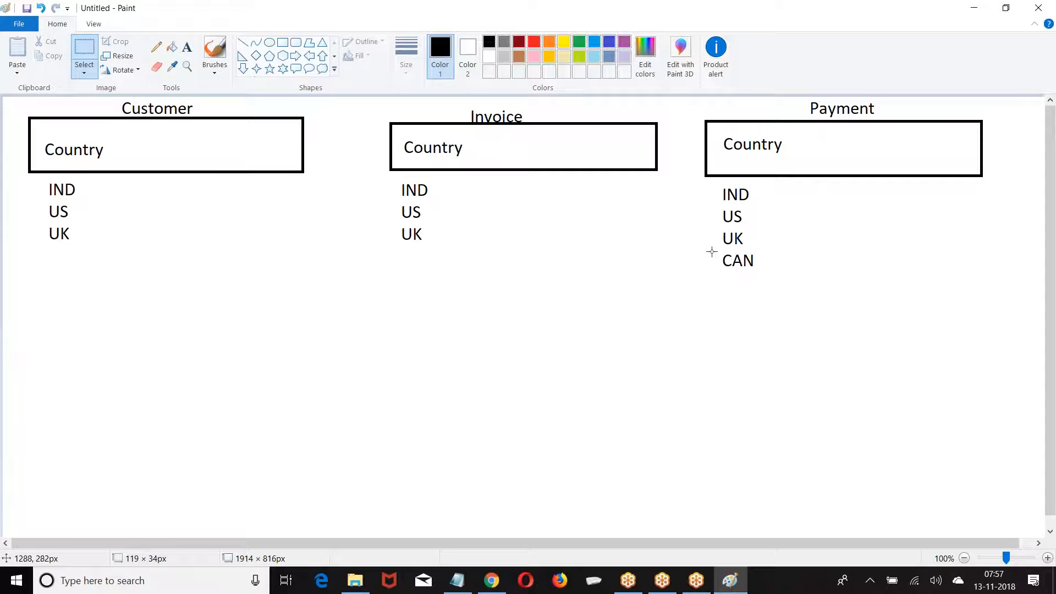
left_click_drag(712, 252, 793, 269)
key("Delete")
Type Au beneath UK in the Customer and Invoice lists
left_click(187, 47)
left_click(50, 247)
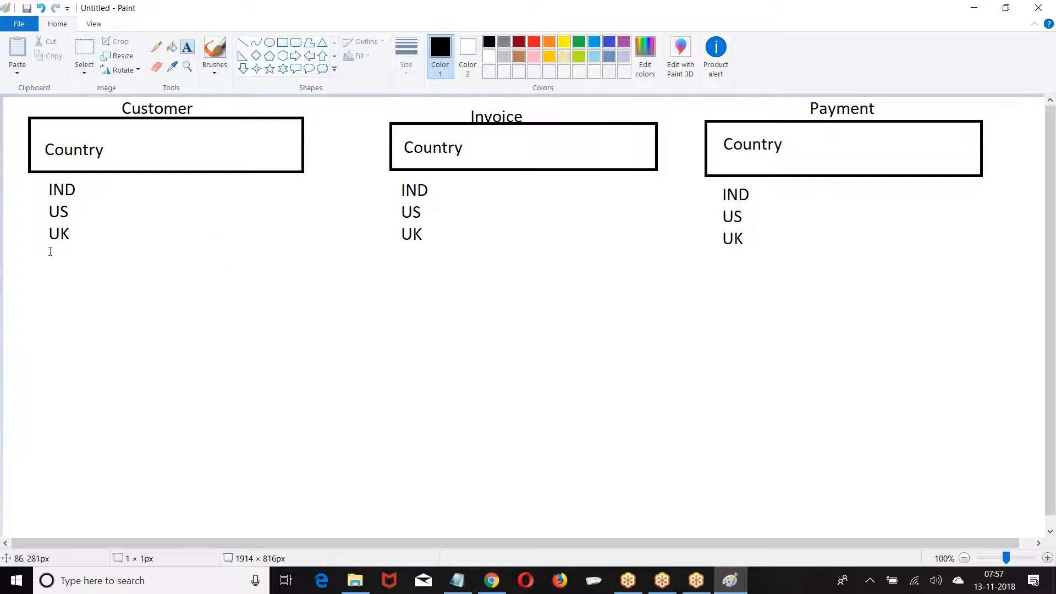
type("Aus")
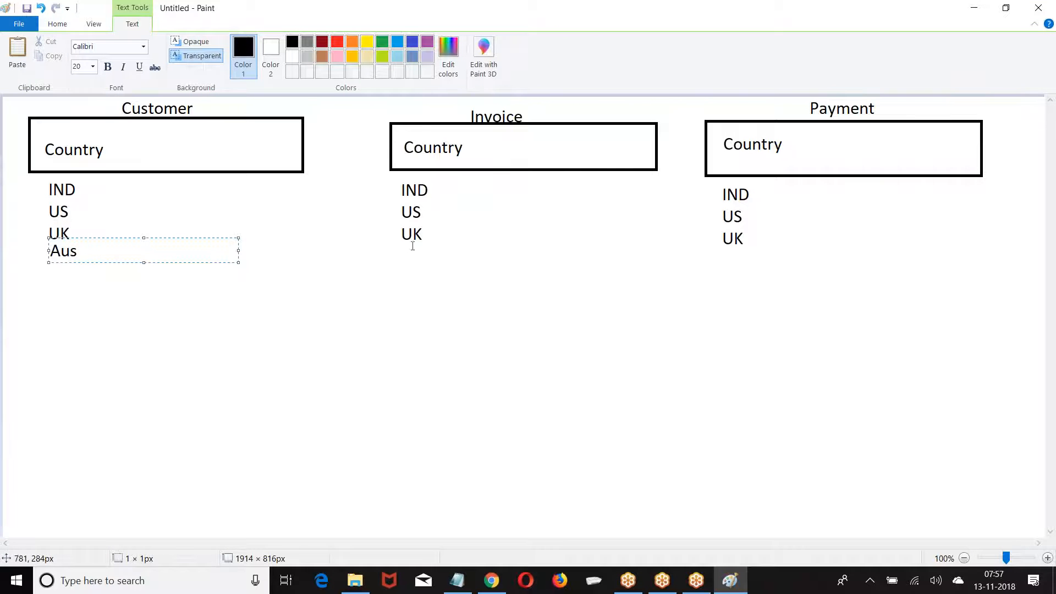
left_click(401, 257)
type("Aus")
Add Aus beneath UK in the Payment list
left_click(722, 252)
type("Aus")
Back in Salesforce Setup, start a new global value set from Picklist Value Sets
left_click(491, 580)
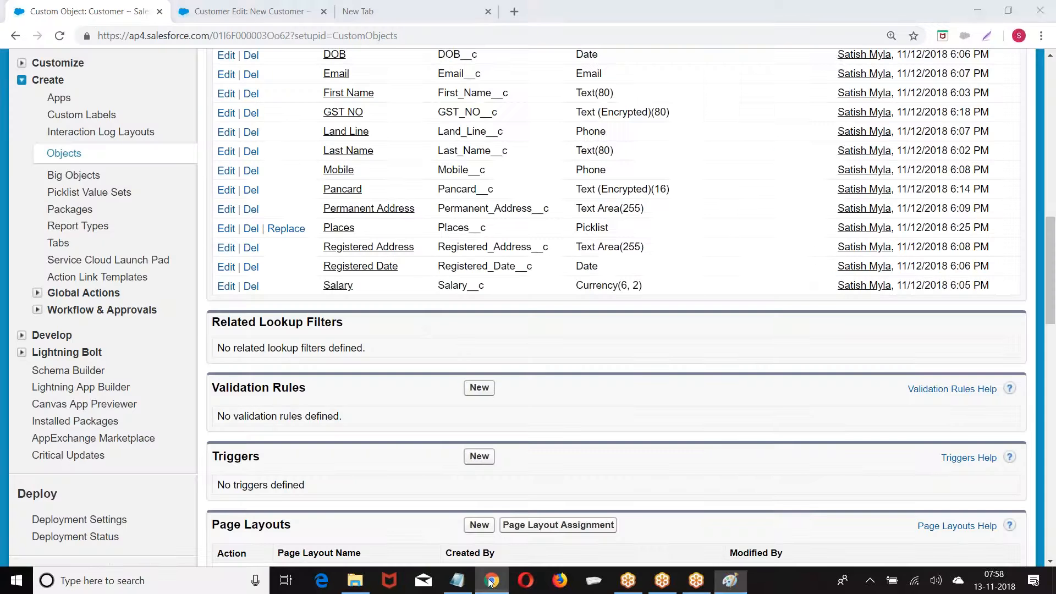
scroll(417, 331, "up", 15)
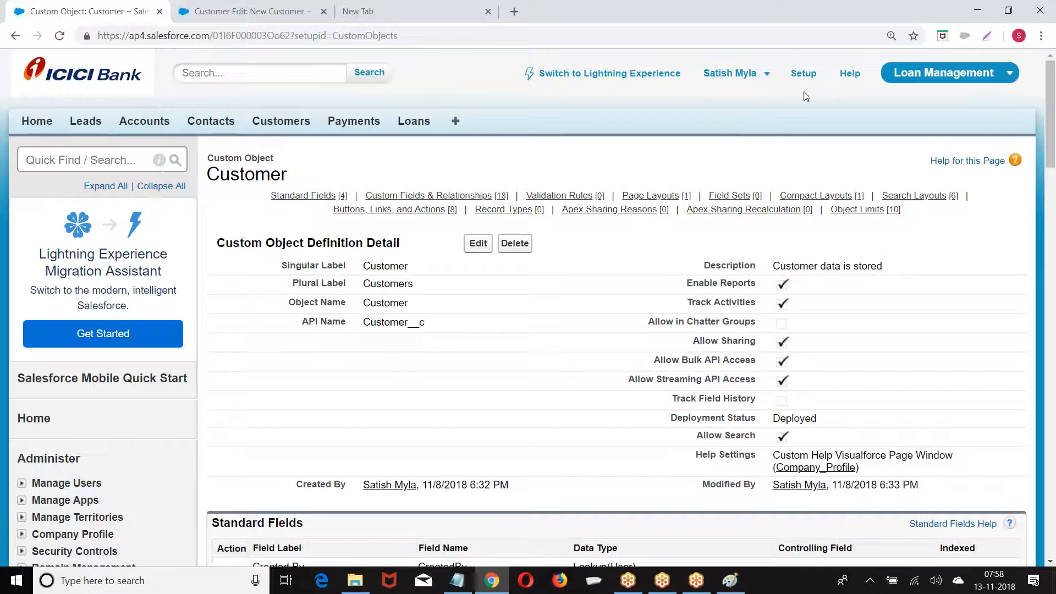
left_click(812, 80)
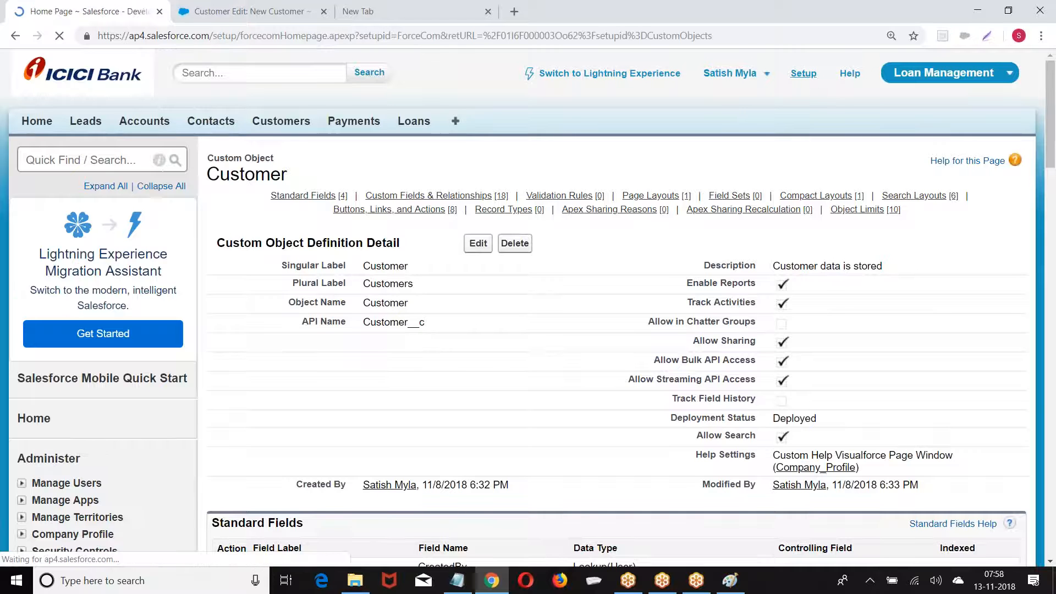
scroll(49, 206, "down", 10)
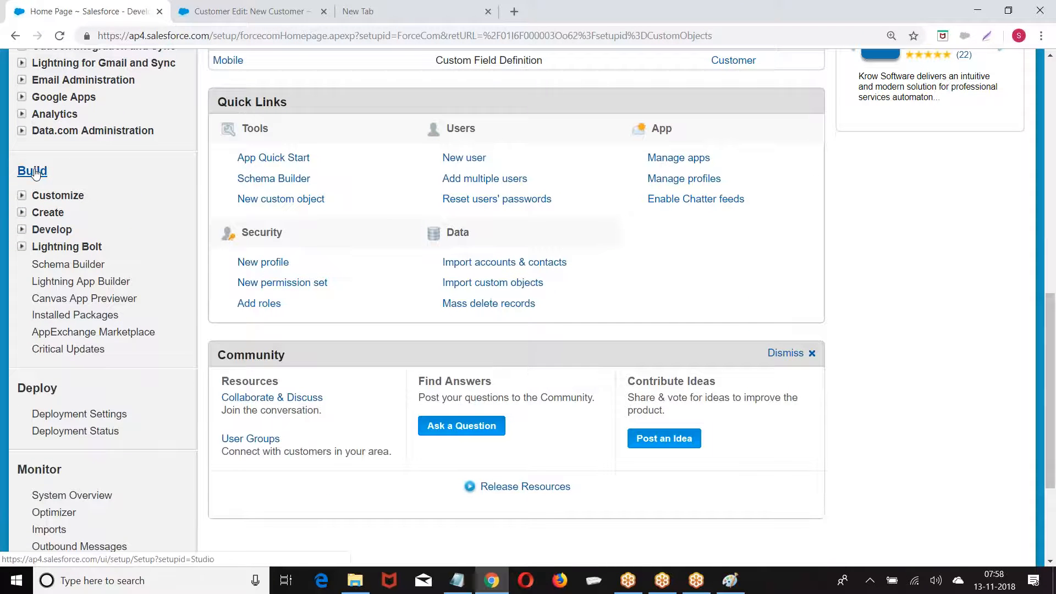
left_click(22, 213)
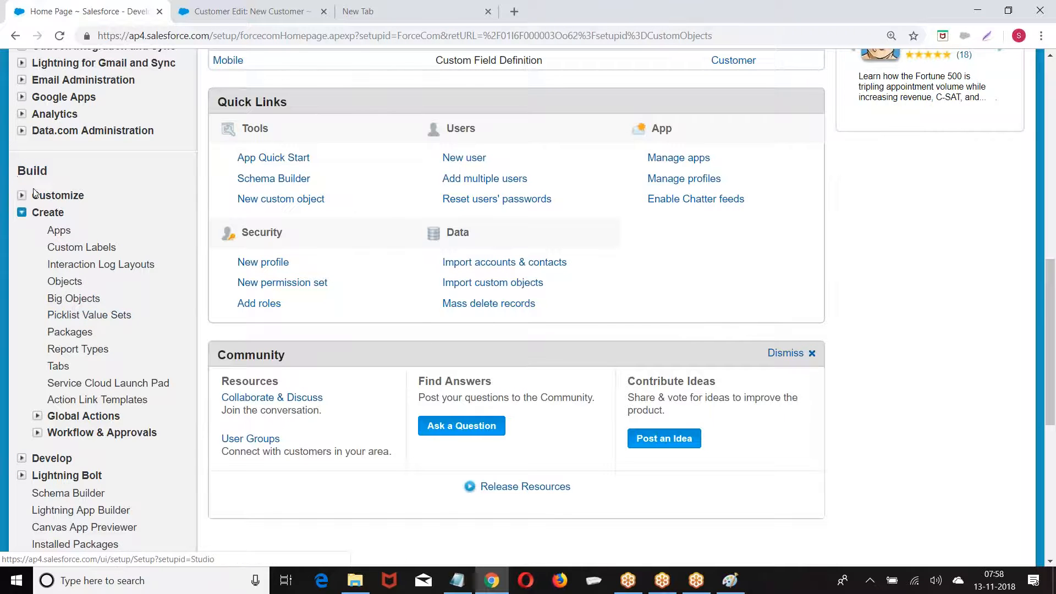
left_click(77, 315)
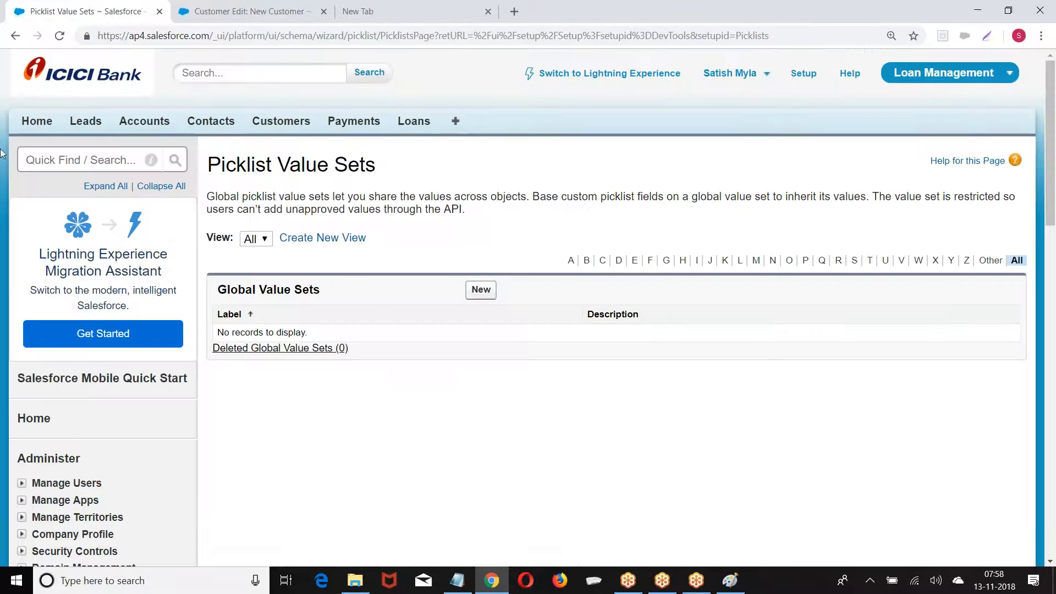
left_click(481, 289)
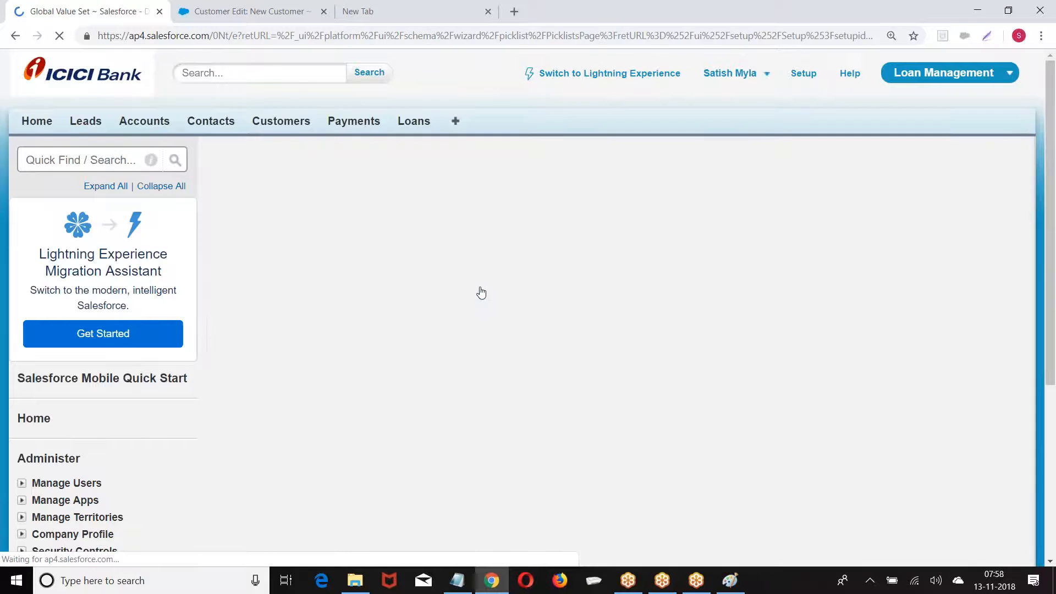
Name the value set MyList with values IND, US, UK, CAN, AUS, sorted alphabetically, and save
left_click(398, 260)
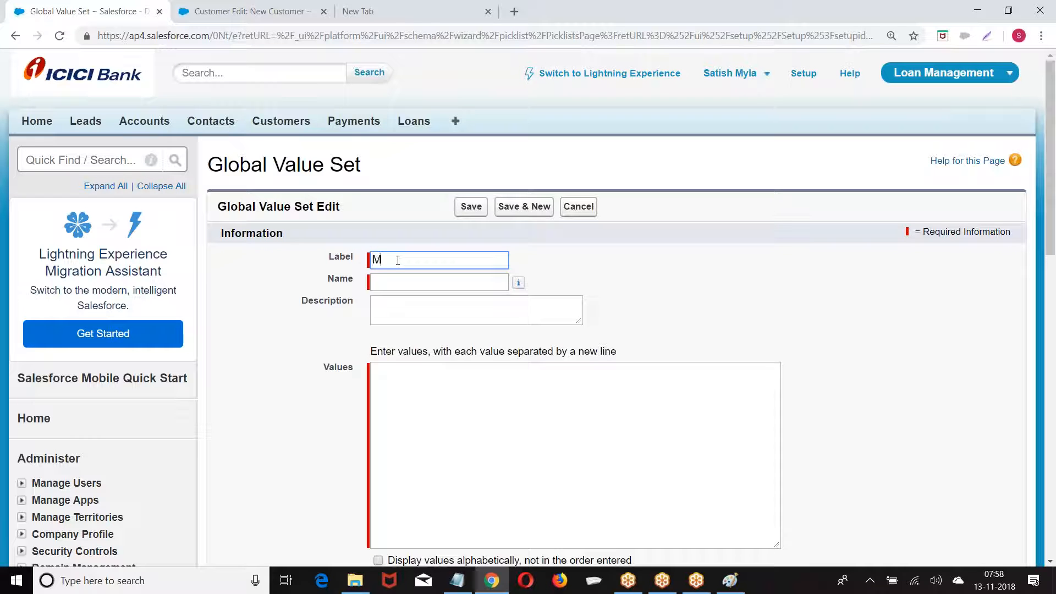
left_click(398, 284)
left_click(417, 400)
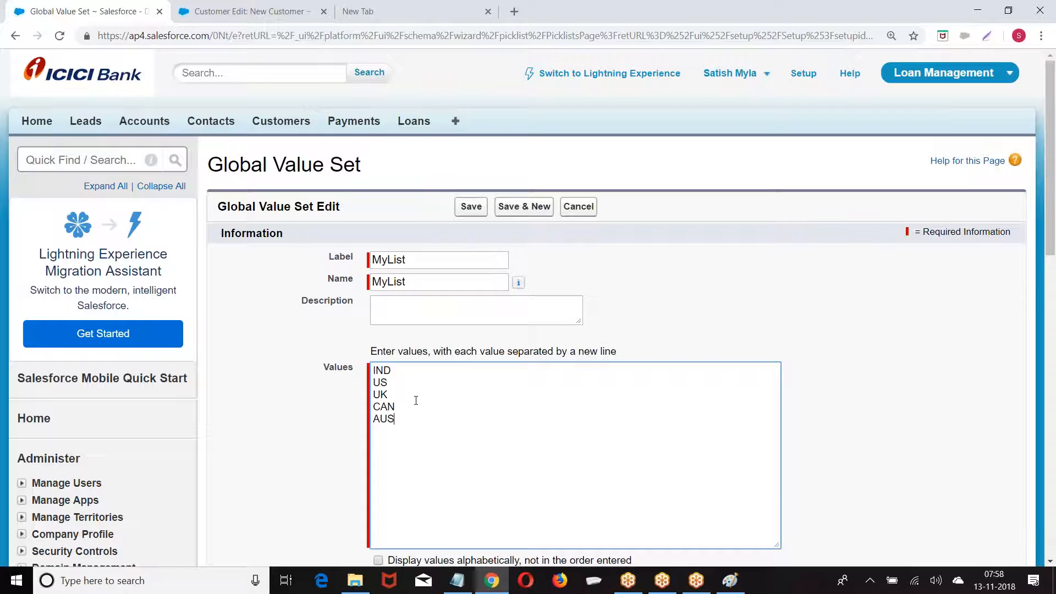
scroll(402, 399, "down", 4)
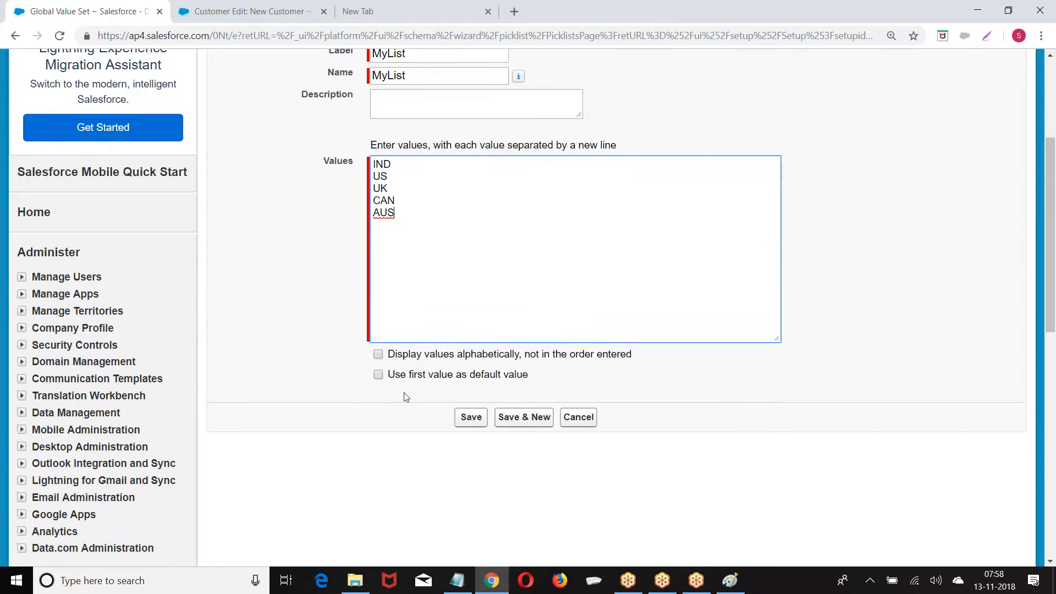
left_click(378, 356)
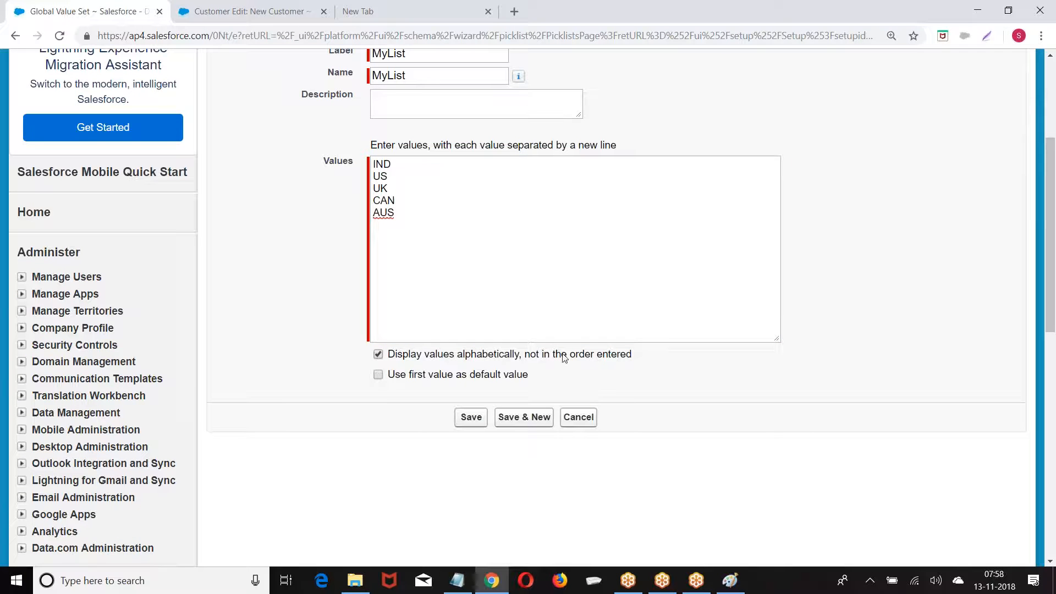
left_click(469, 417)
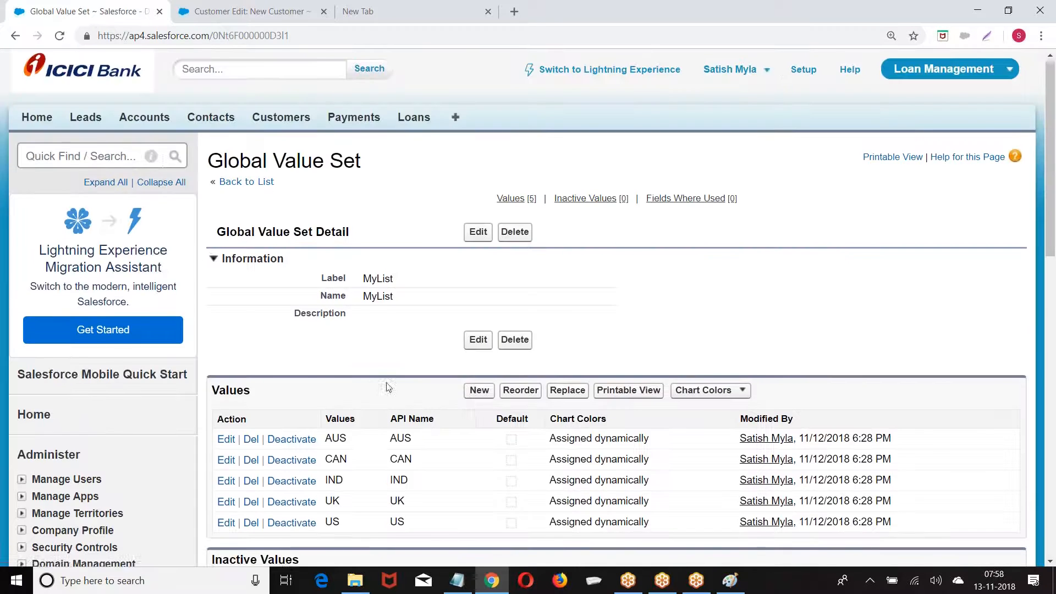
scroll(385, 385, "down", 3)
scroll(265, 222, "down", 8)
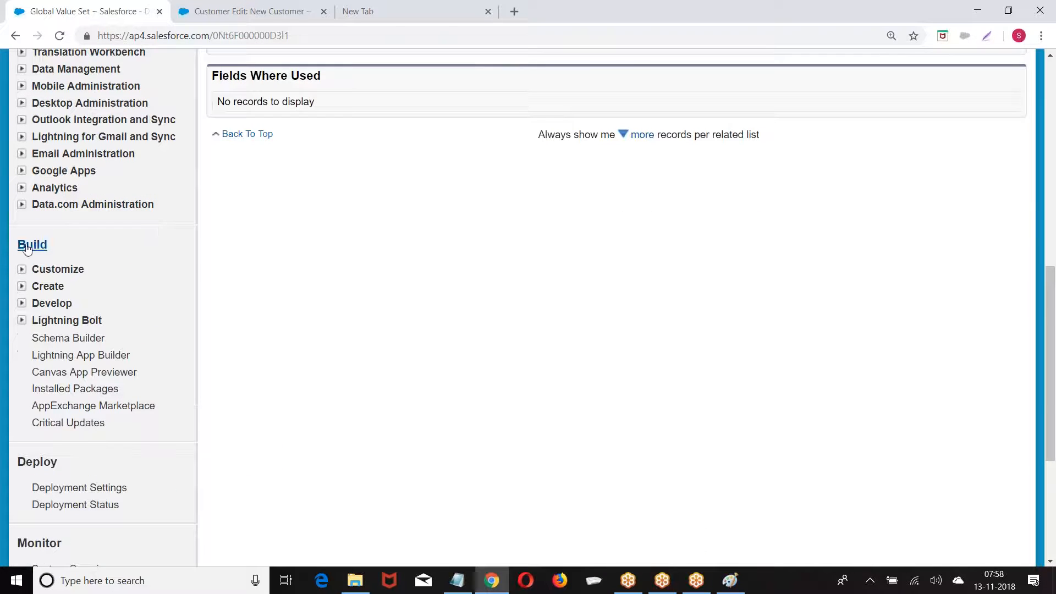
Start a new Picklist custom field on the Customer object
left_click(22, 287)
left_click(73, 357)
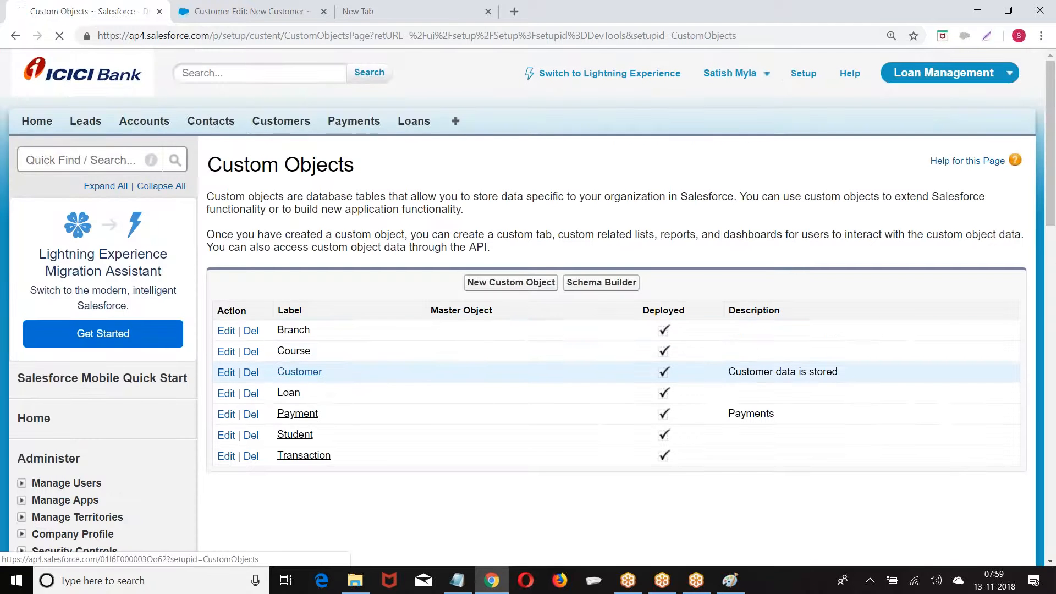
scroll(573, 337, "down", 1)
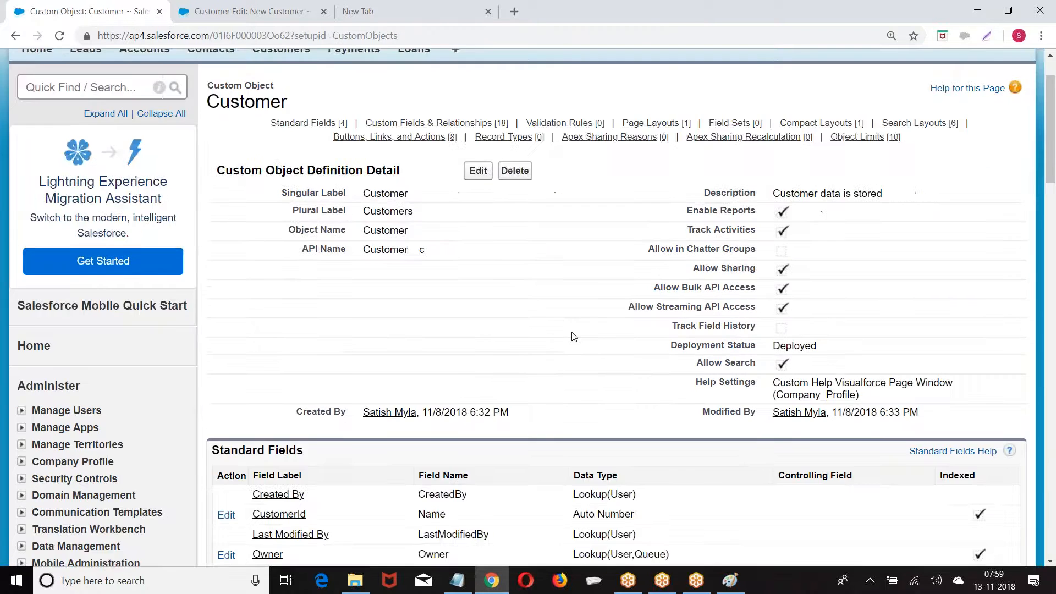
scroll(574, 337, "down", 6)
left_click_drag(209, 257, 405, 263)
left_click(483, 258)
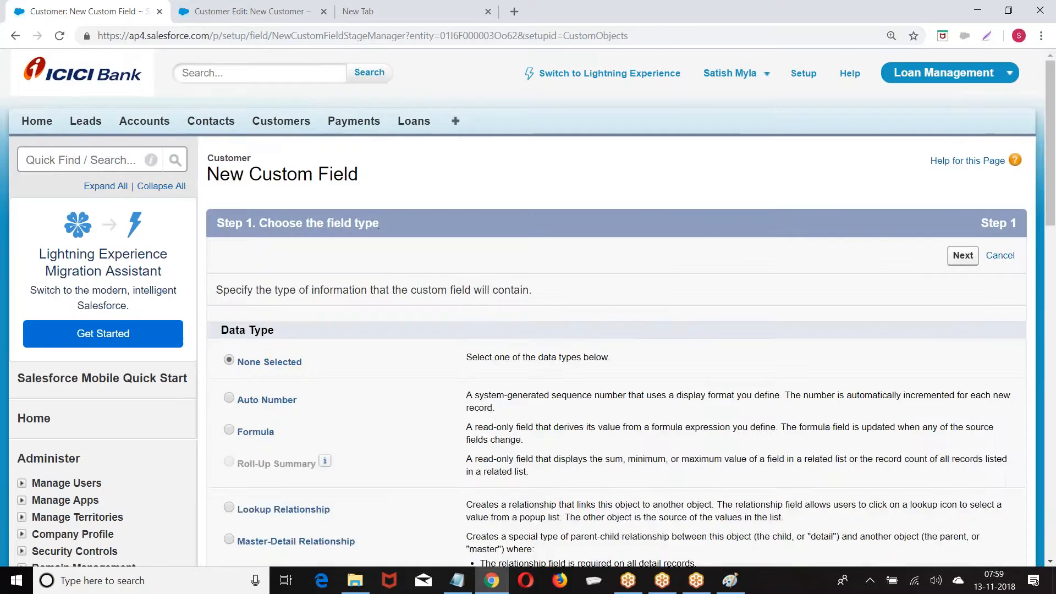
scroll(376, 226, "down", 9)
scroll(365, 245, "down", 5)
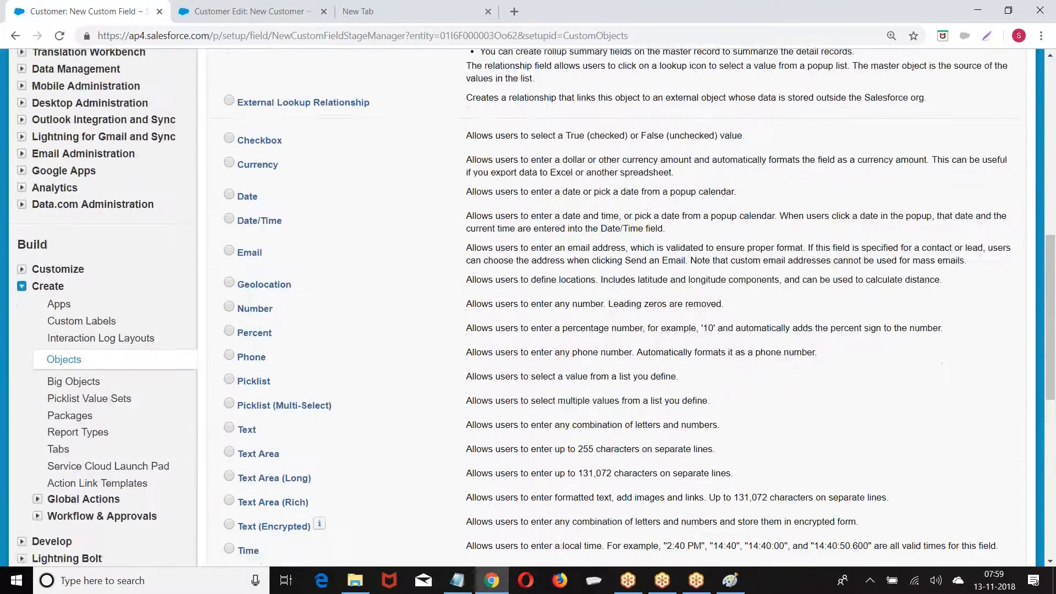
left_click_drag(240, 245, 268, 246)
left_click(229, 243)
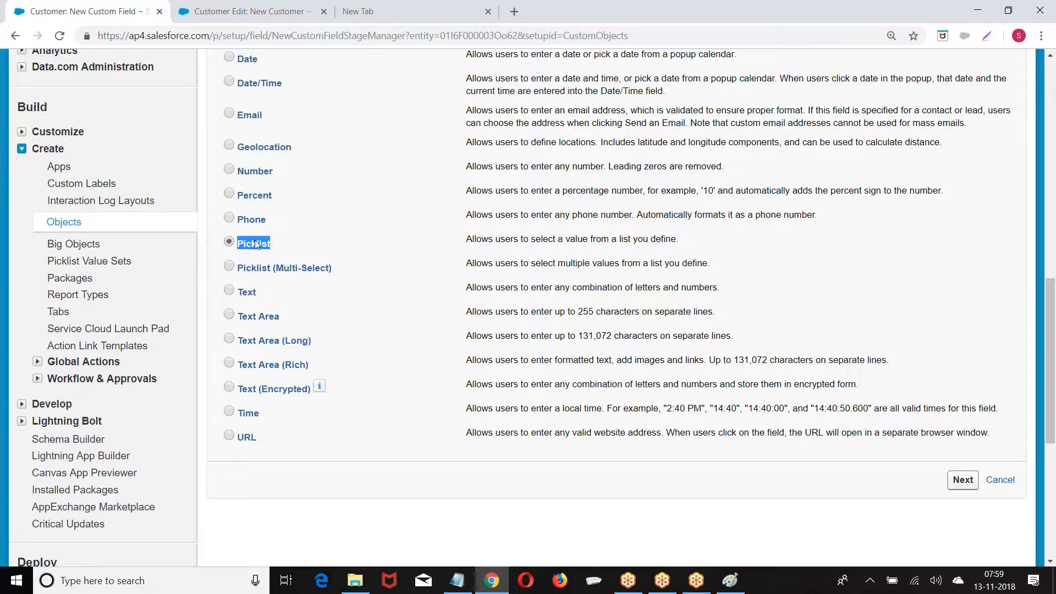
left_click(963, 479)
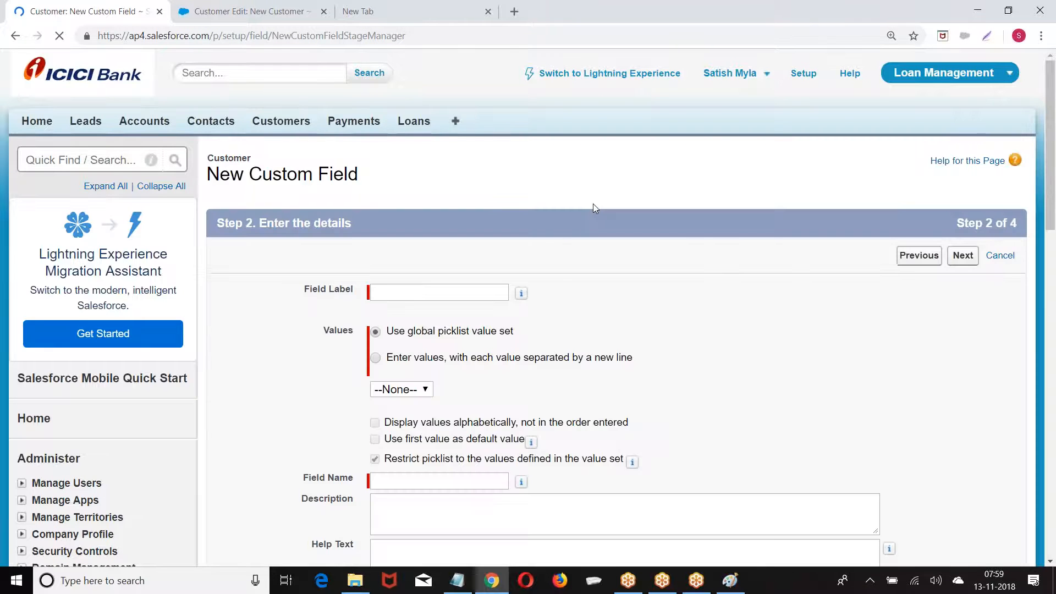
Label the field Country and base its values on the MyList global value set
scroll(593, 204, "down", 2)
left_click(384, 149)
type("Country")
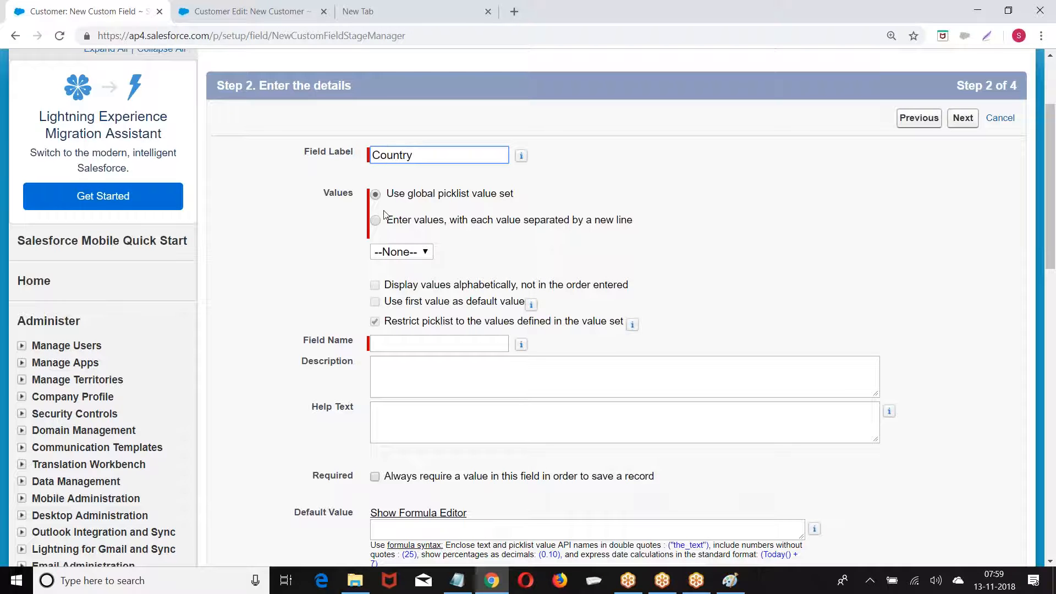
left_click(376, 222)
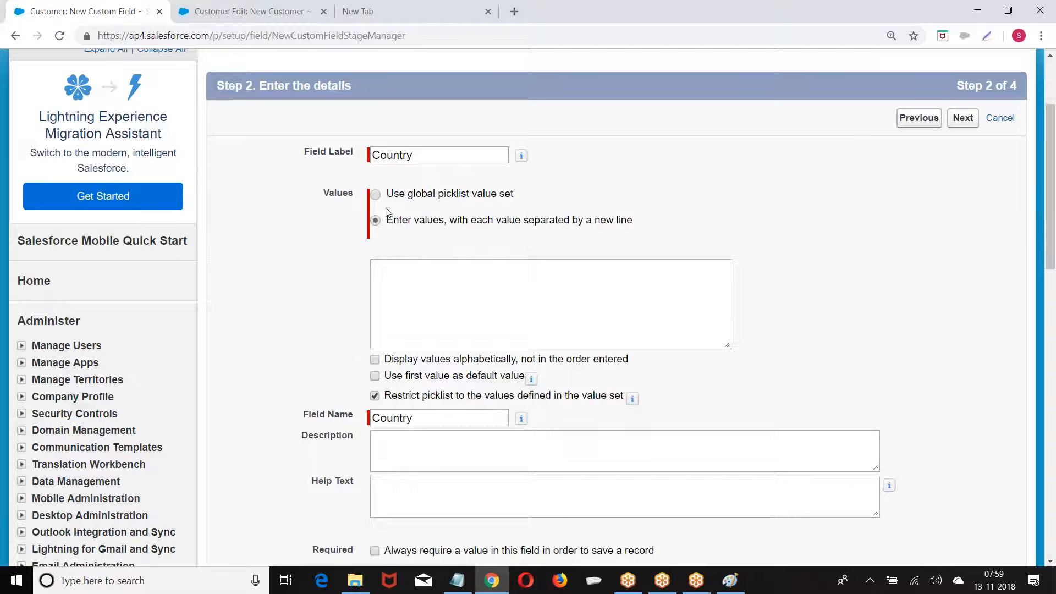
left_click_drag(388, 192, 498, 194)
left_click(374, 194)
left_click(411, 248)
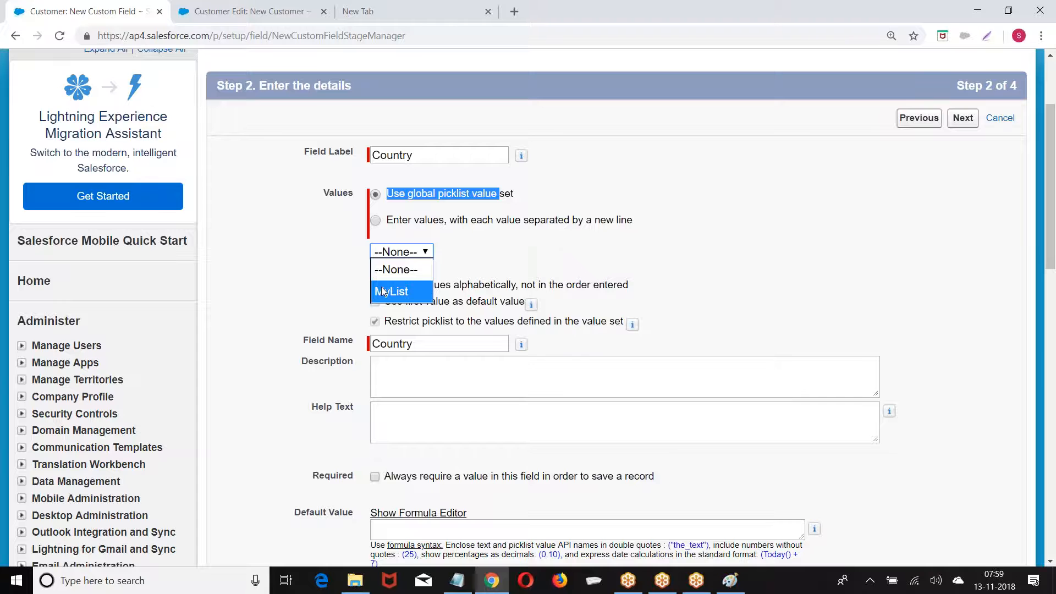
left_click(384, 292)
scroll(482, 258, "down", 4)
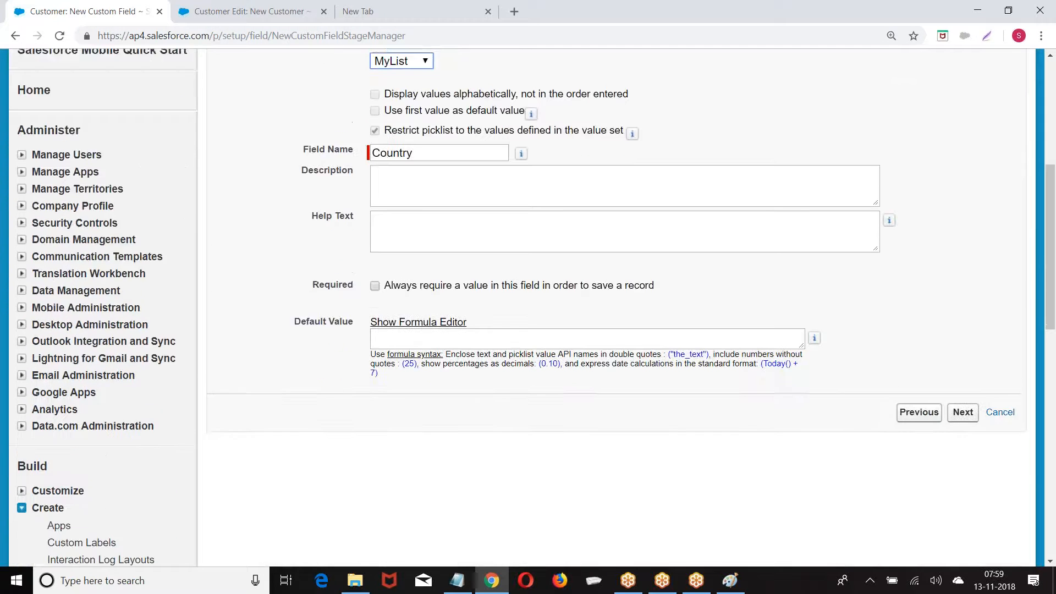
left_click(968, 399)
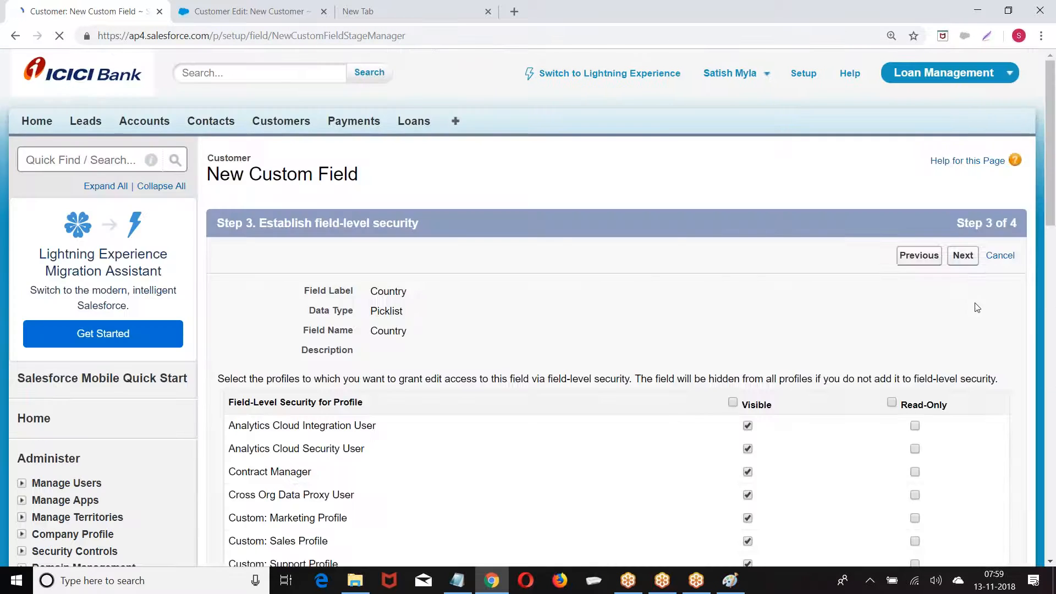
Save the Customer Country field and reload the New Customer form
left_click(960, 256)
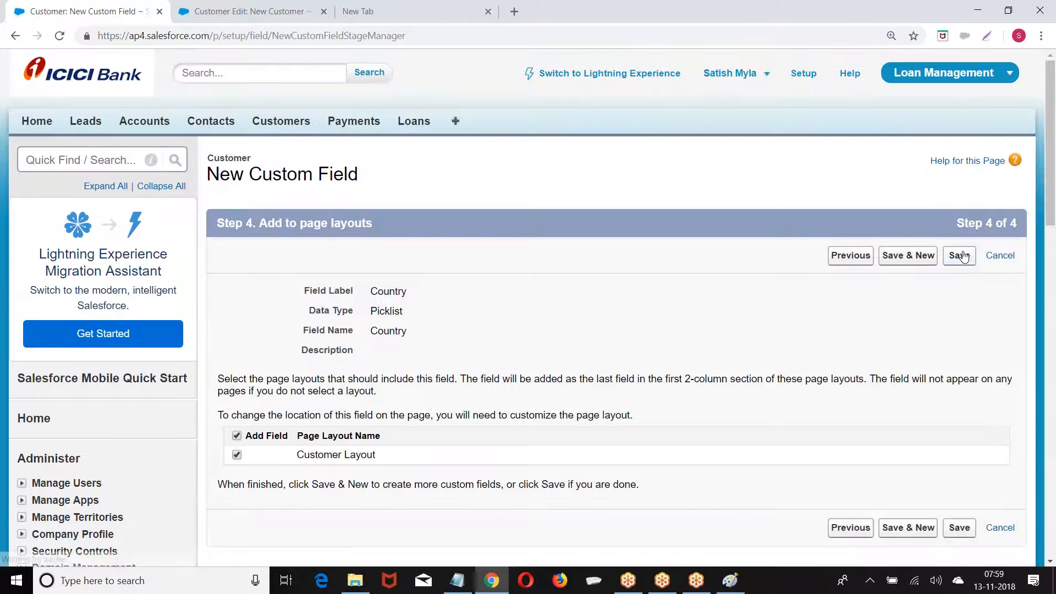
left_click(960, 256)
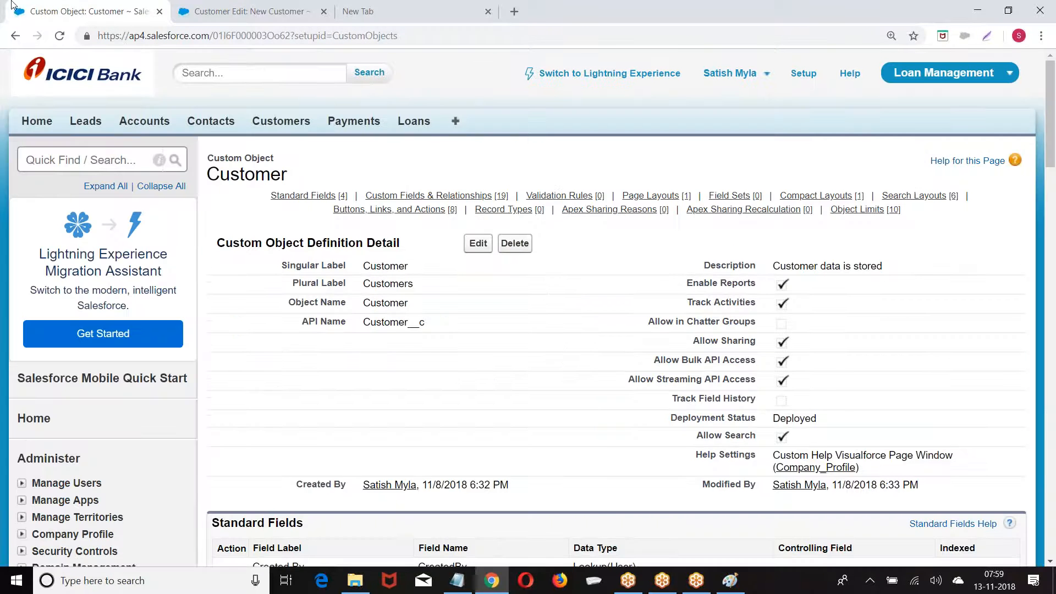
left_click(270, 18)
left_click(340, 38)
key("Return")
Check that the Country list offers AUS, CAN, IND, UK and US
scroll(437, 248, "down", 5)
left_click(402, 444)
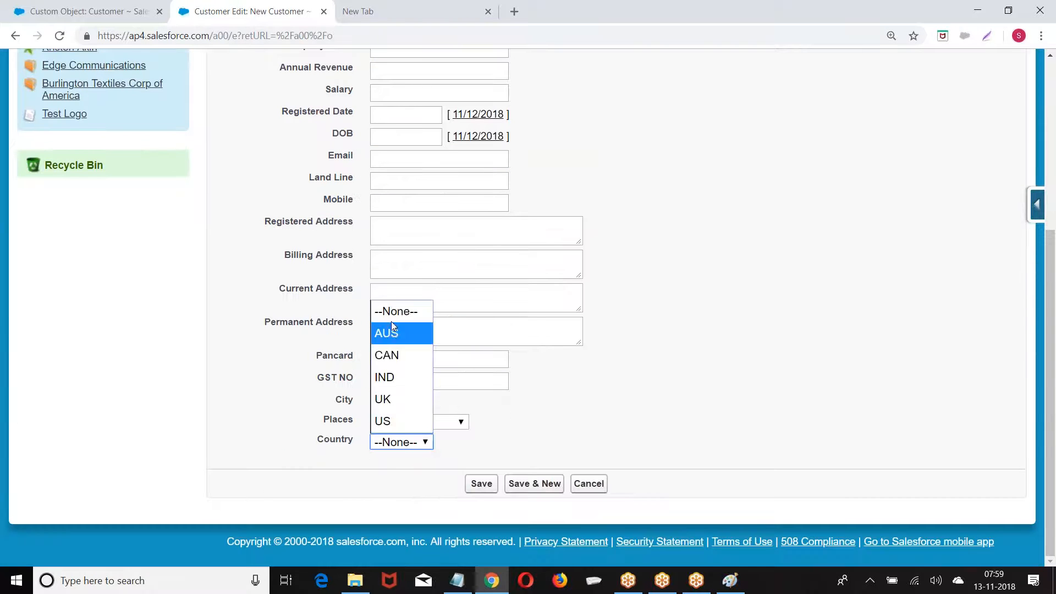
left_click(639, 323)
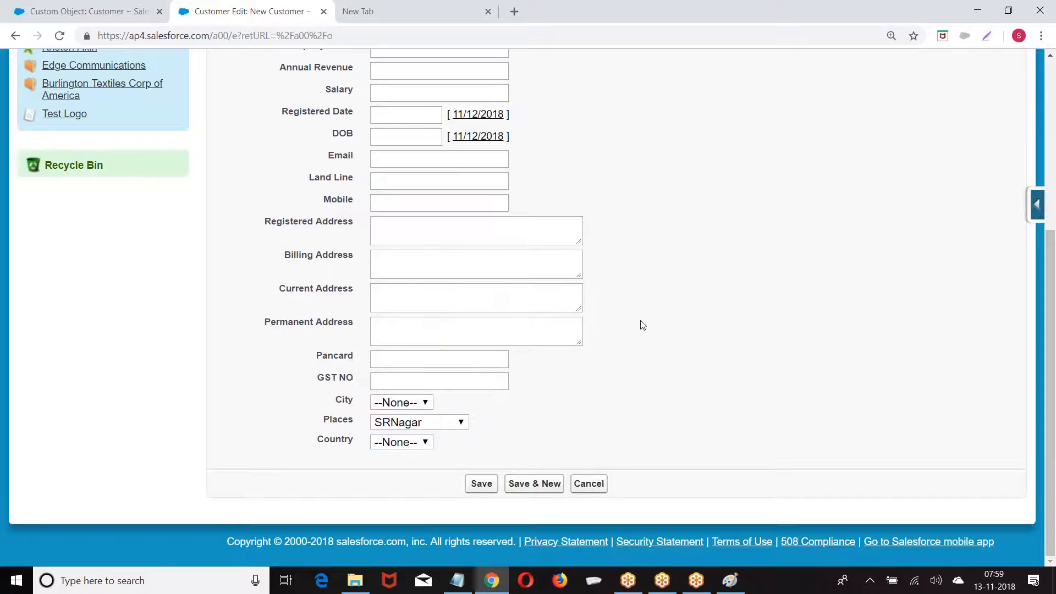
scroll(638, 323, "up", 5)
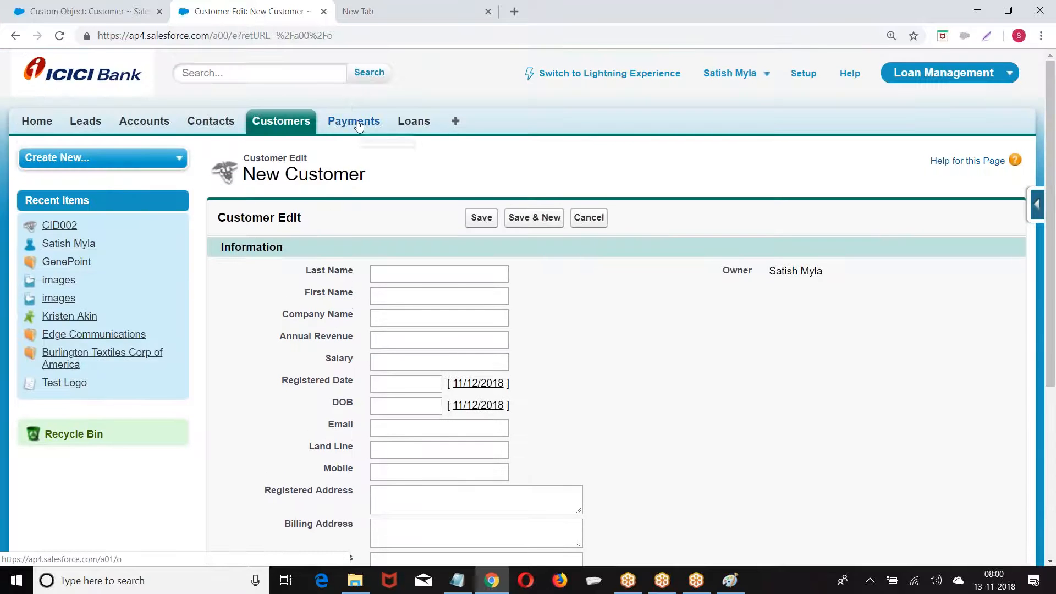
Start a new Picklist custom field on the Payment object
left_click(354, 122)
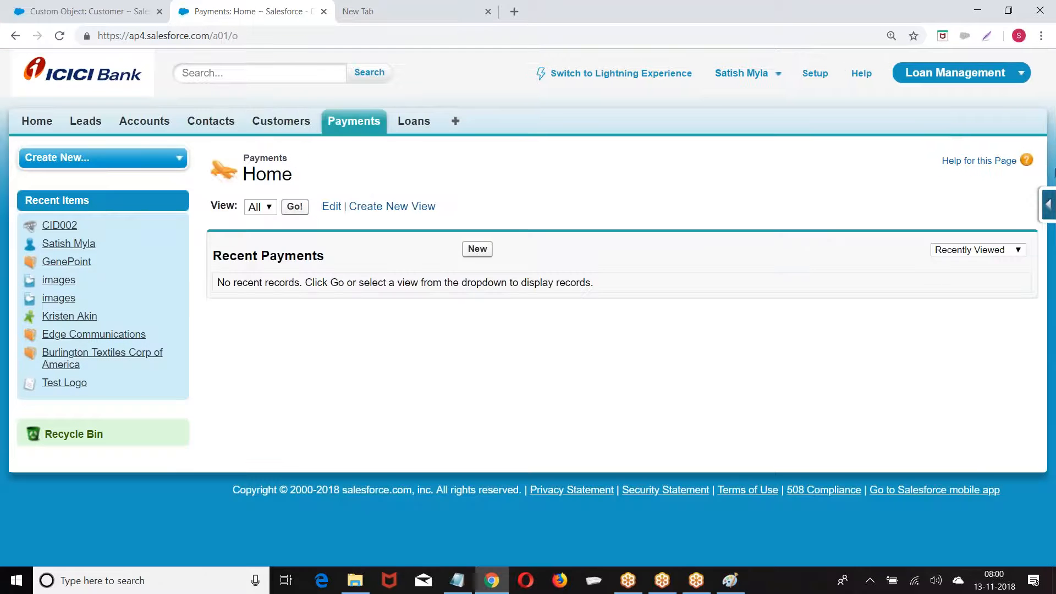
left_click(1048, 204)
left_click(908, 237)
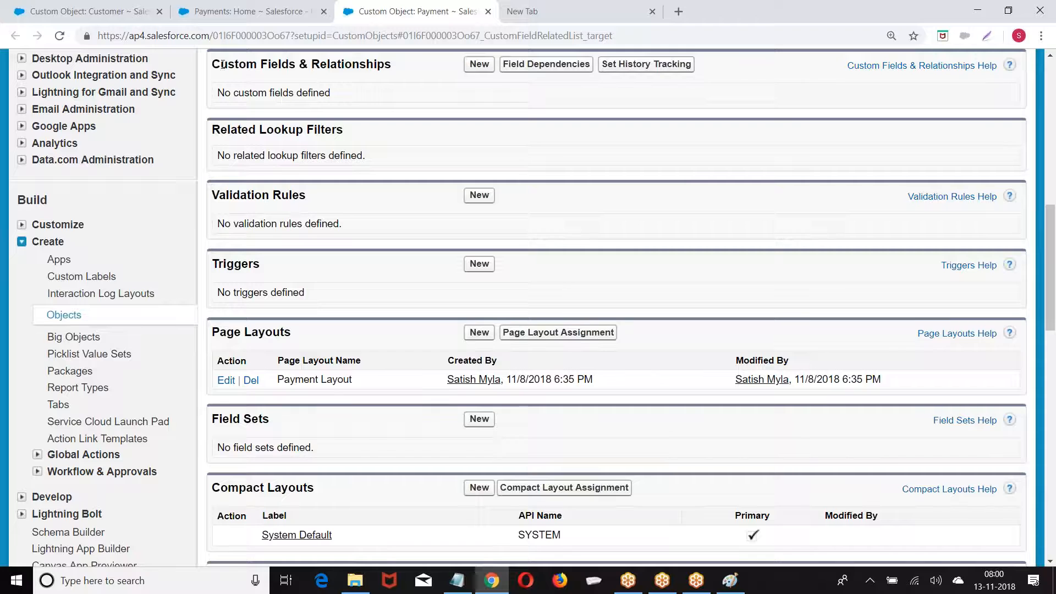
left_click(479, 63)
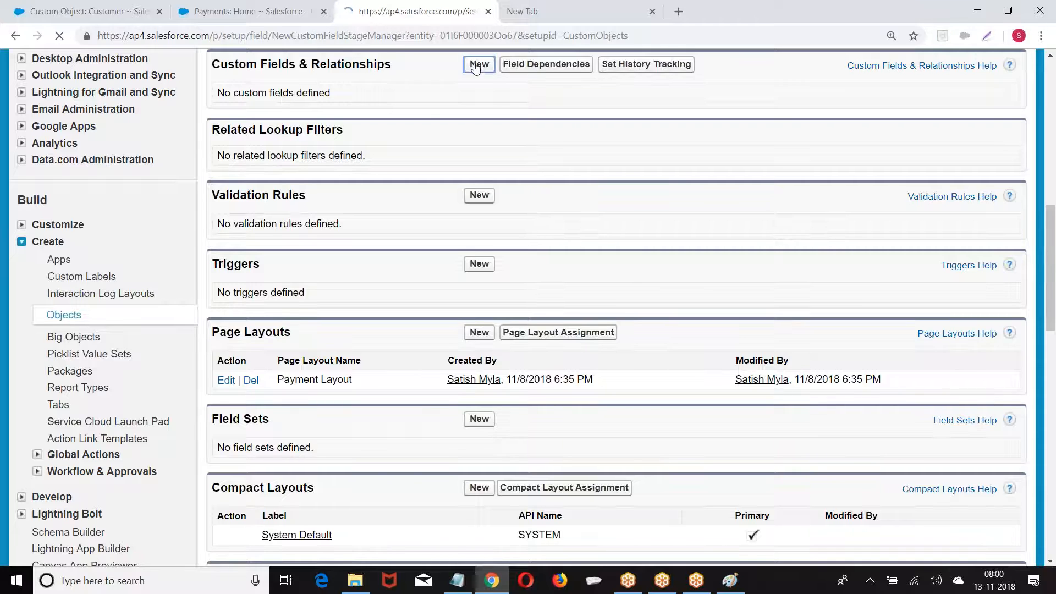
scroll(455, 111, "down", 5)
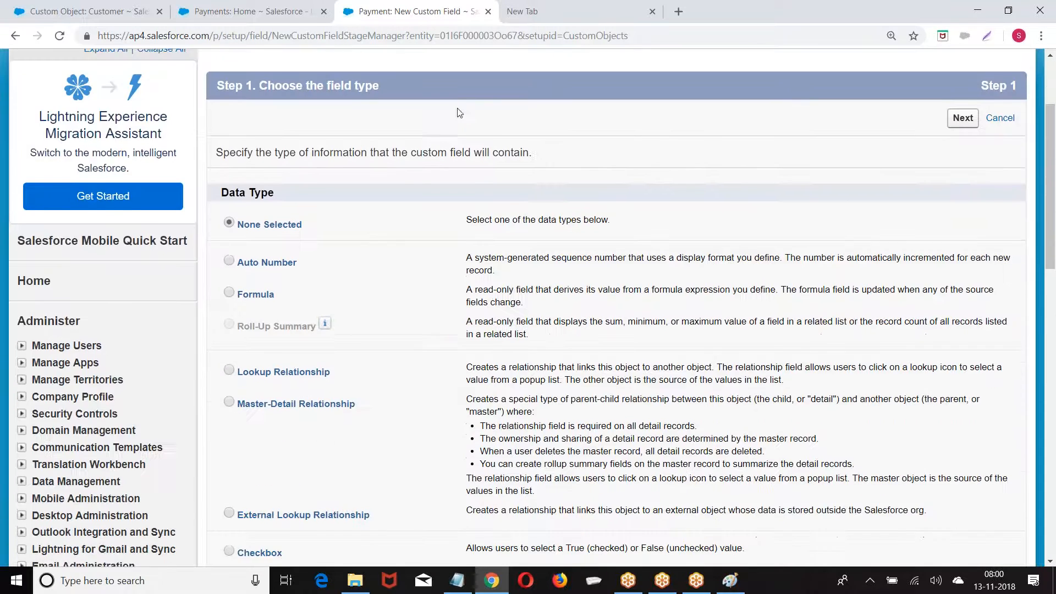
scroll(310, 210, "down", 6)
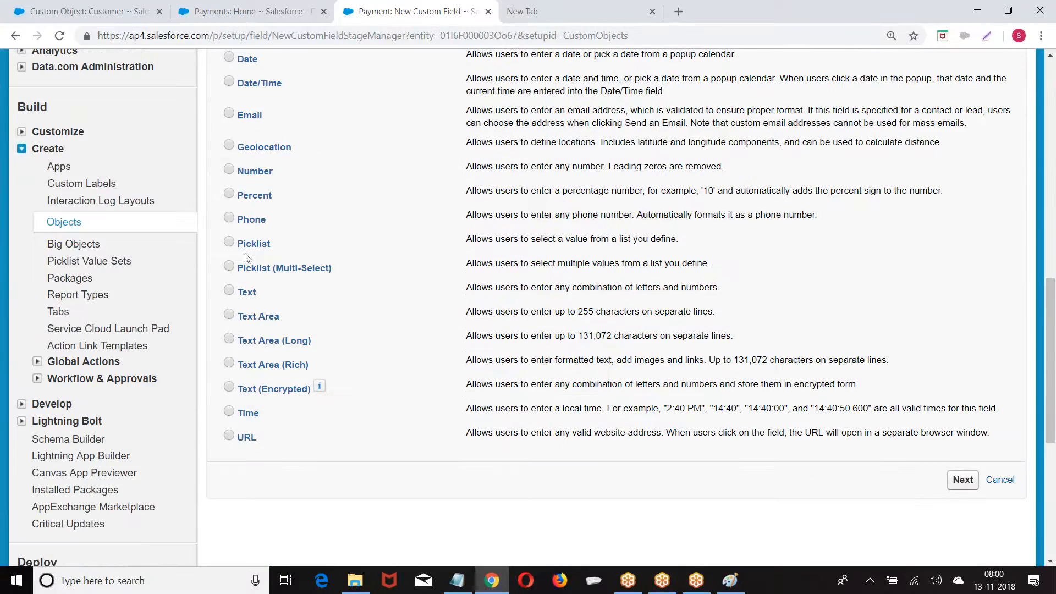
left_click(229, 243)
scroll(895, 366, "down", 2)
left_click(963, 342)
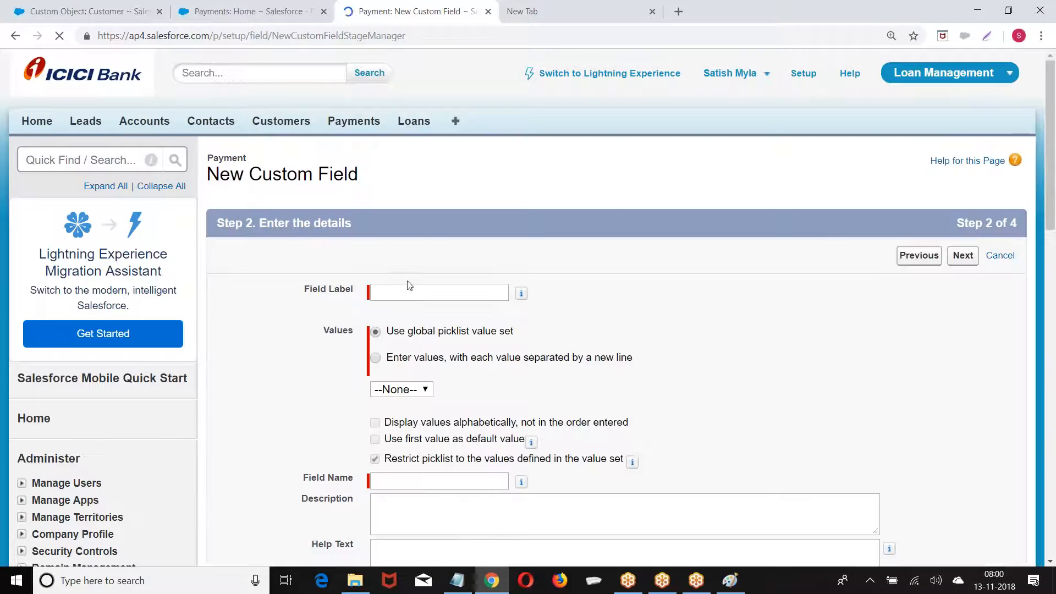
Label the field Country, use the MyList global value set, and save it
left_click(400, 294)
type("Country")
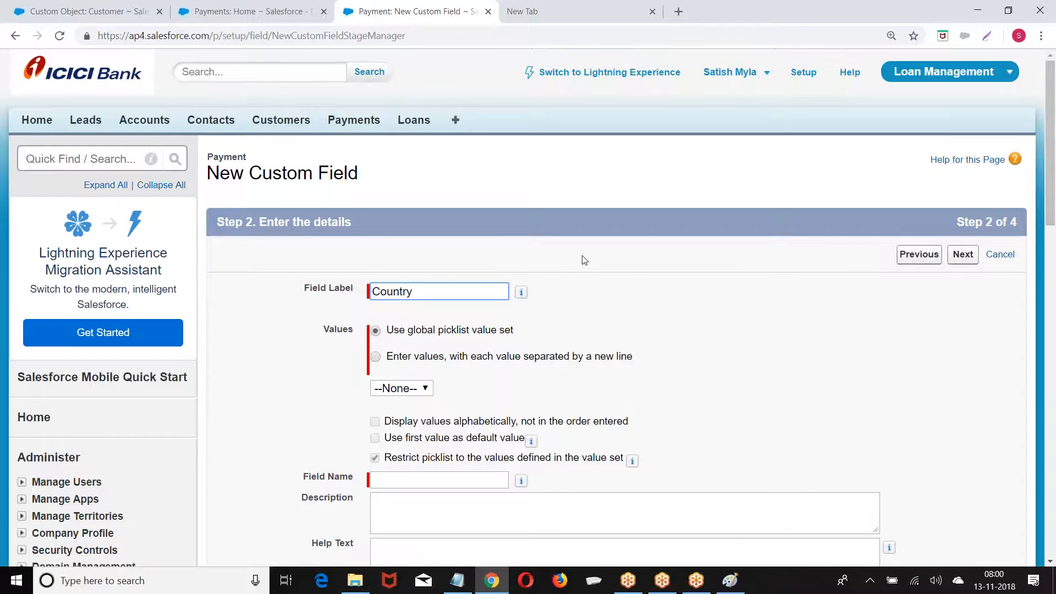
scroll(421, 253, "down", 2)
left_click(418, 252)
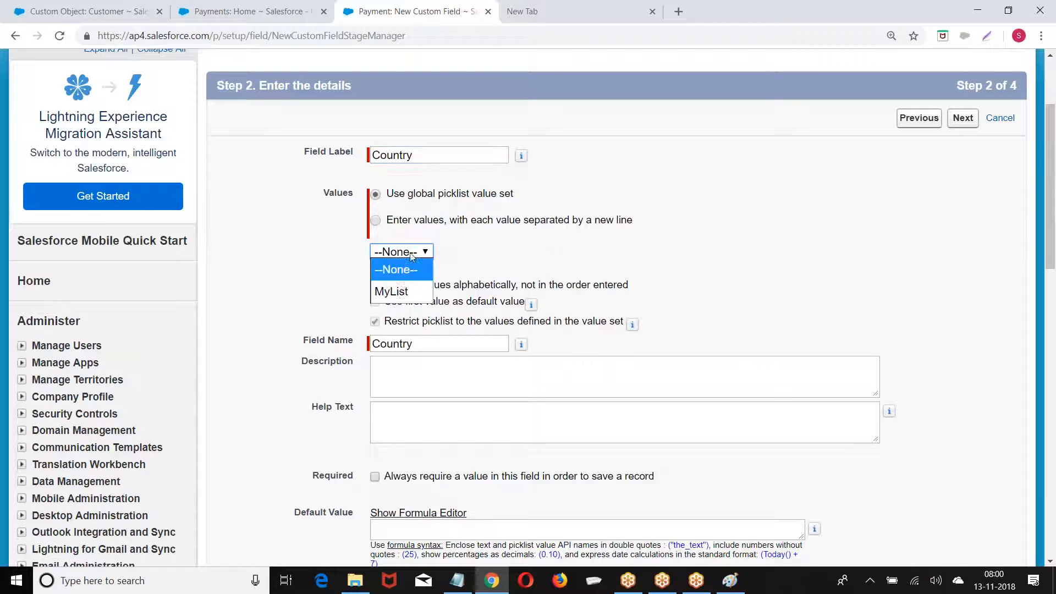
left_click(392, 293)
left_click(957, 122)
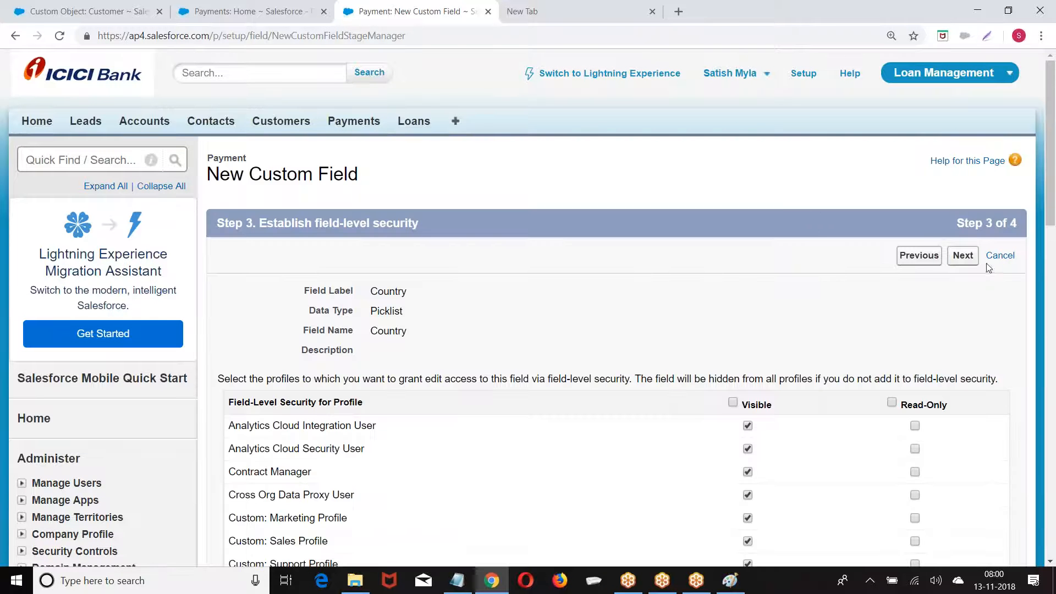
left_click(963, 256)
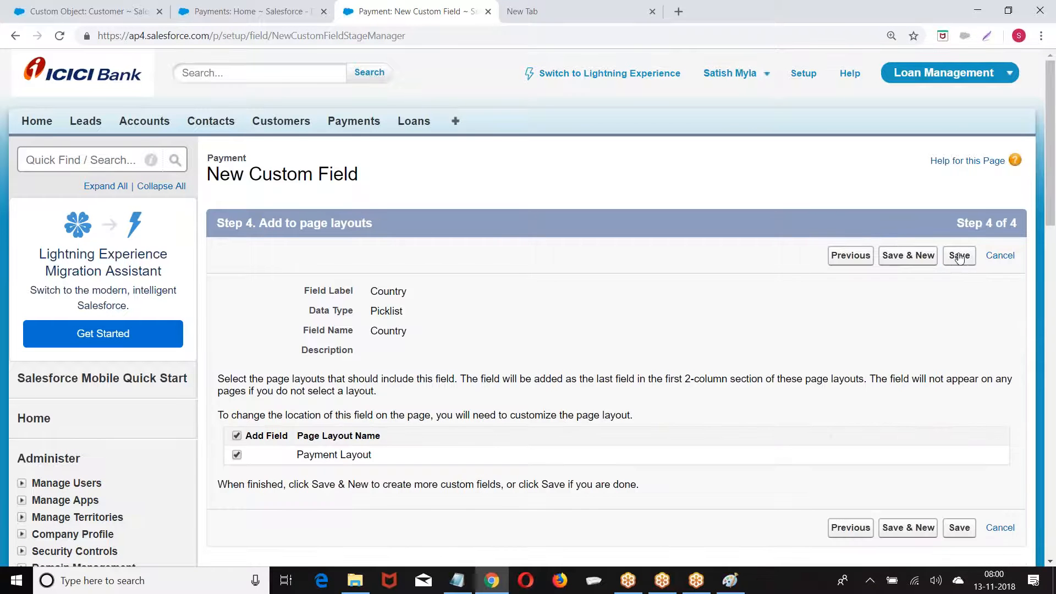
left_click(960, 256)
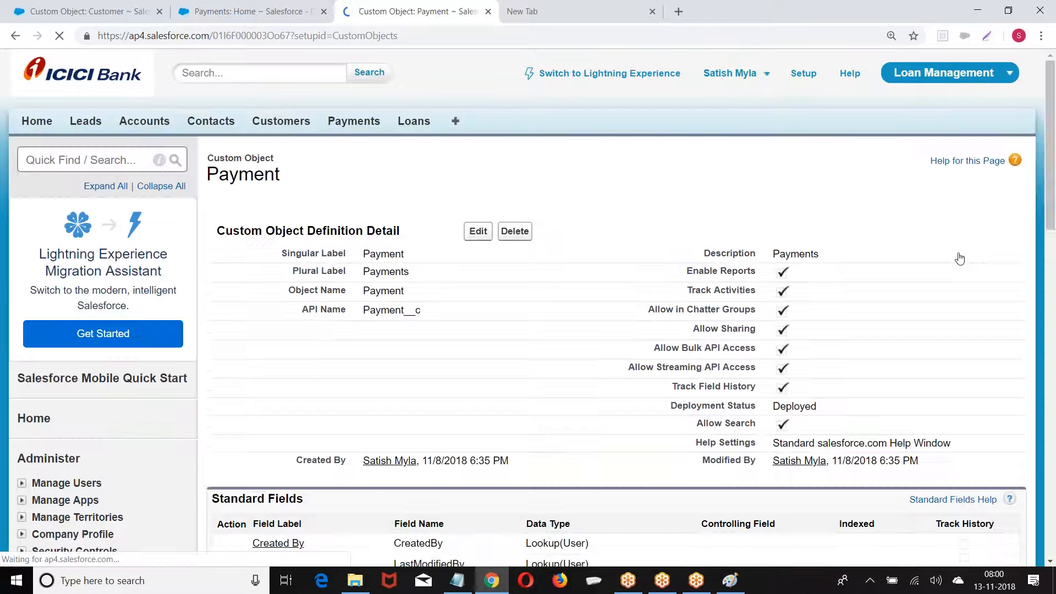
Open a new Payment record and review its Country values: AUS, CAN, IND, UK, US
left_click(353, 121)
left_click(478, 250)
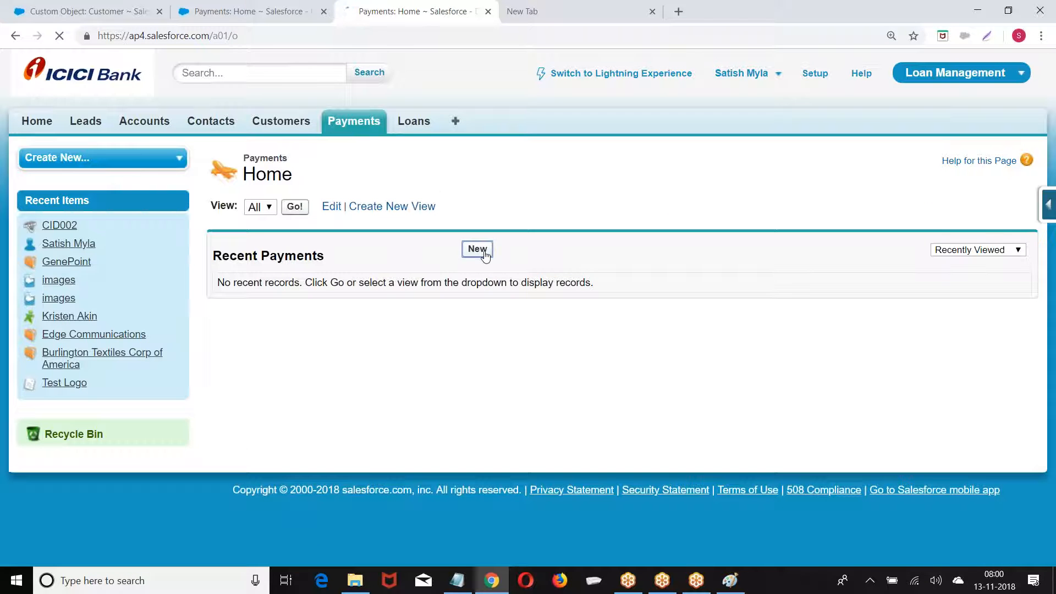
left_click(407, 274)
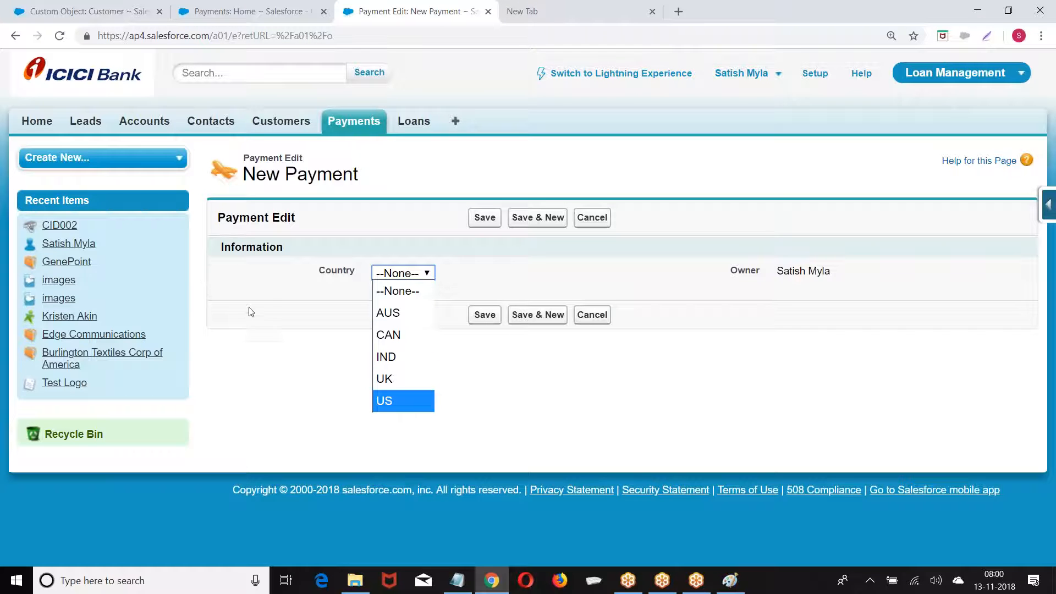
left_click(262, 297)
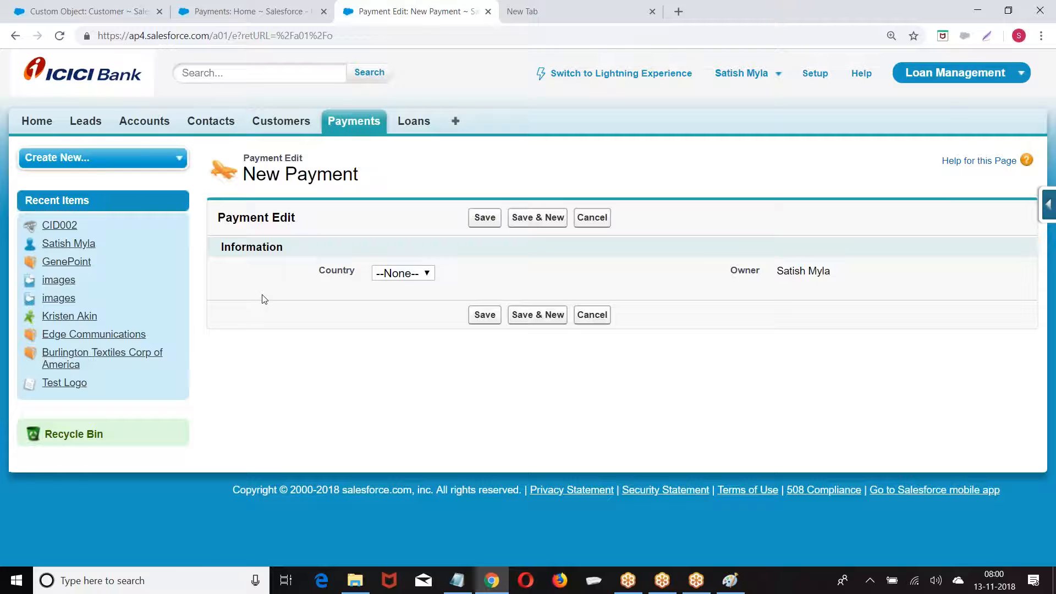
Open the MyList global picklist value set
left_click(82, 11)
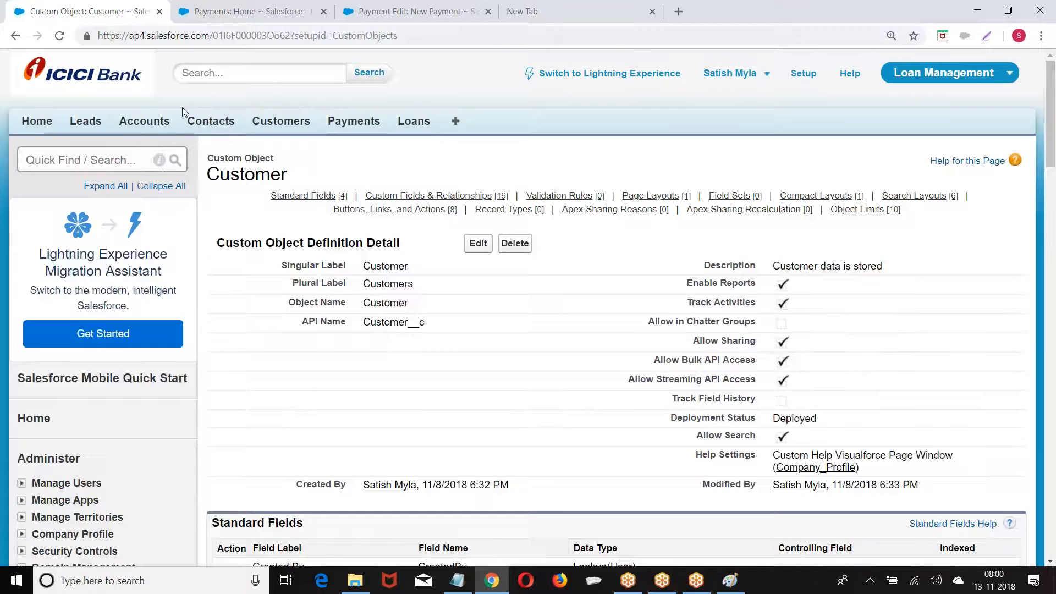
scroll(528, 323, "down", 1)
scroll(64, 288, "down", 9)
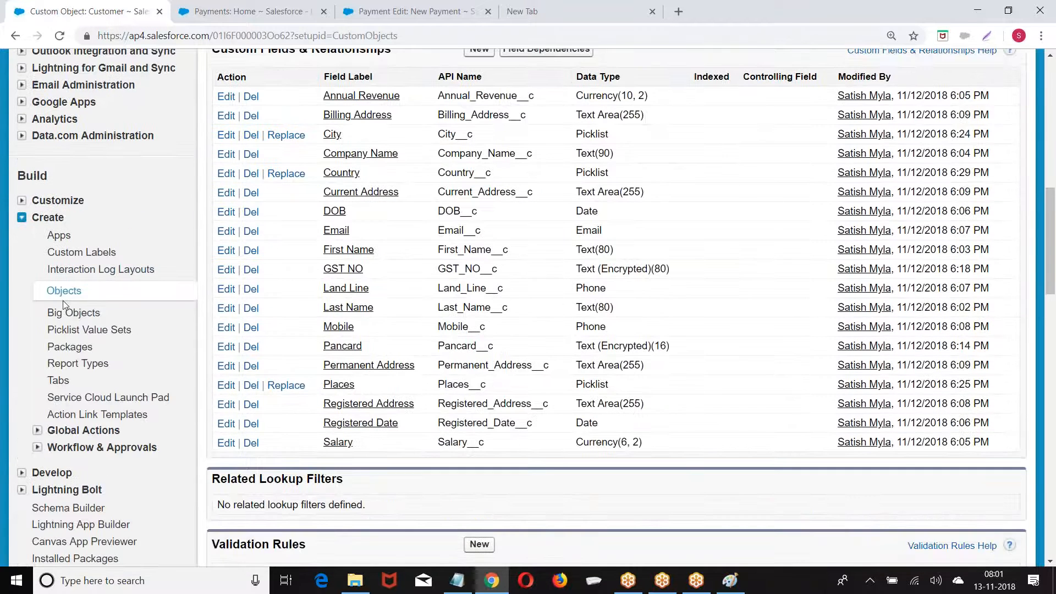
left_click(88, 330)
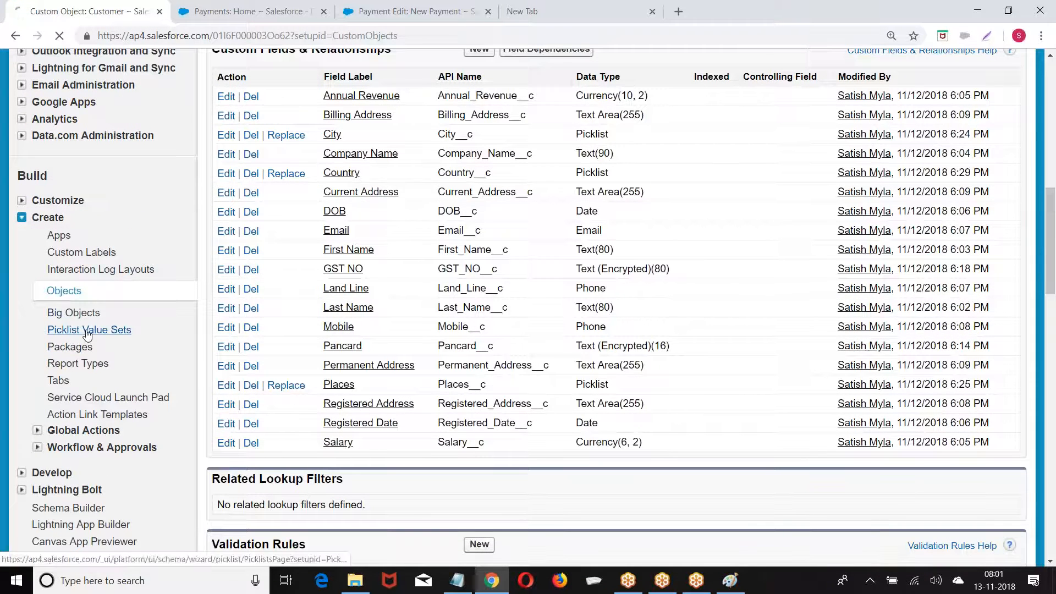
left_click(291, 334)
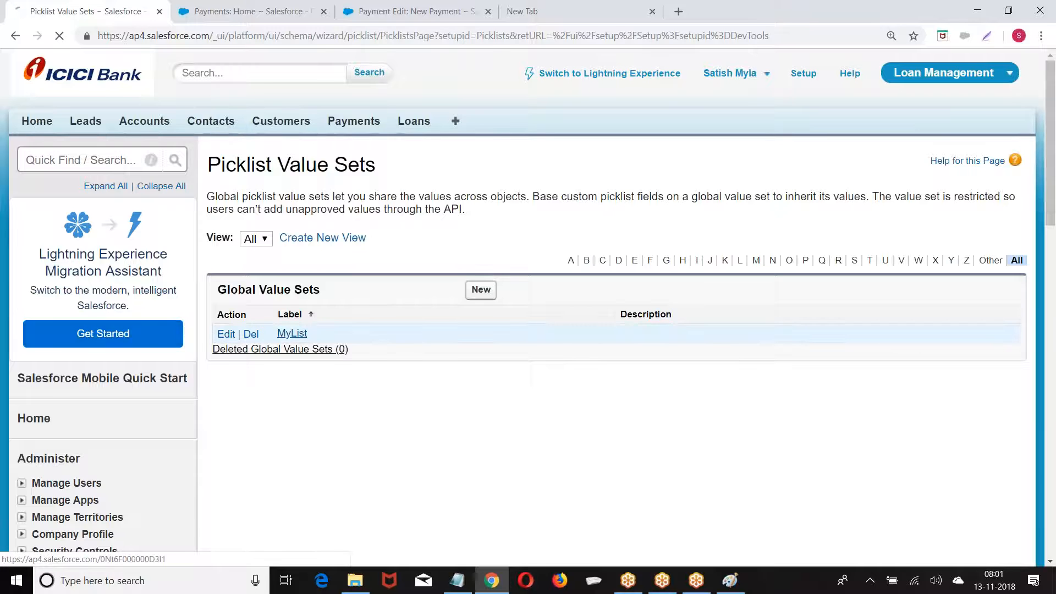
Delete AUS from MyList, replacing it with a blank value on existing records
scroll(493, 275, "down", 3)
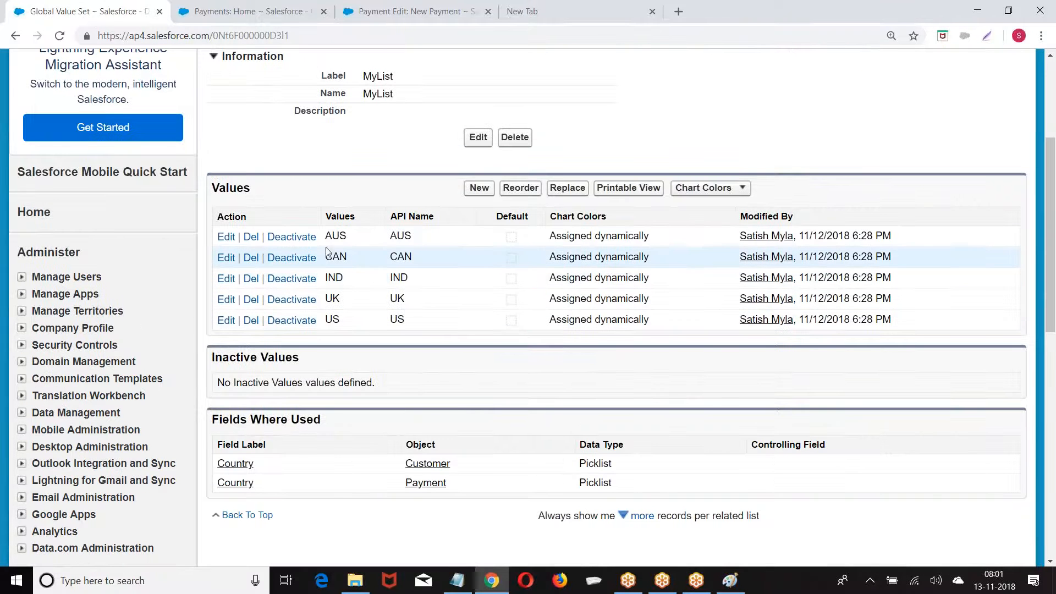
left_click(249, 238)
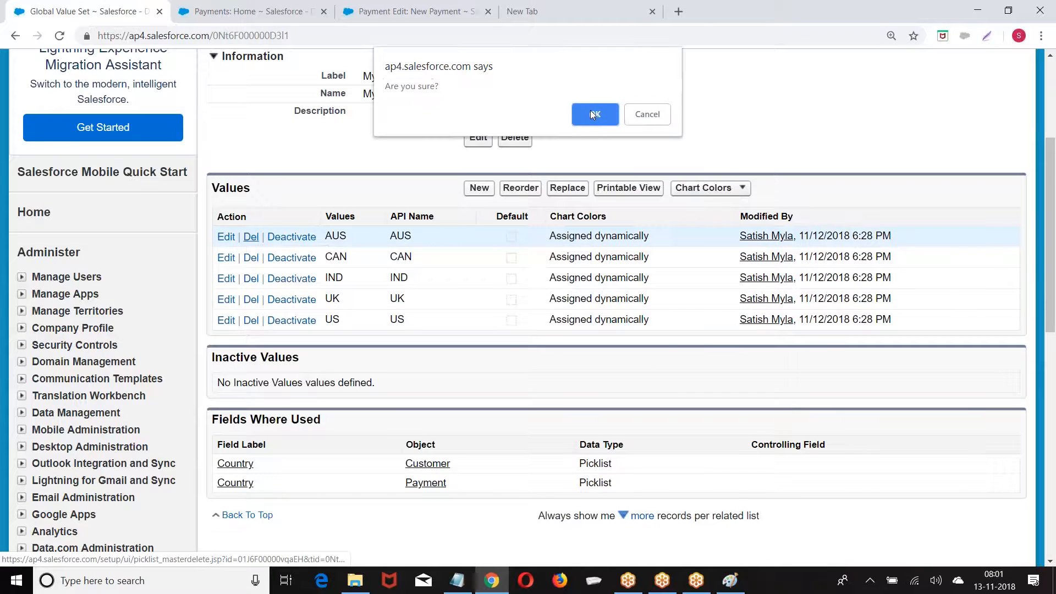
left_click(590, 109)
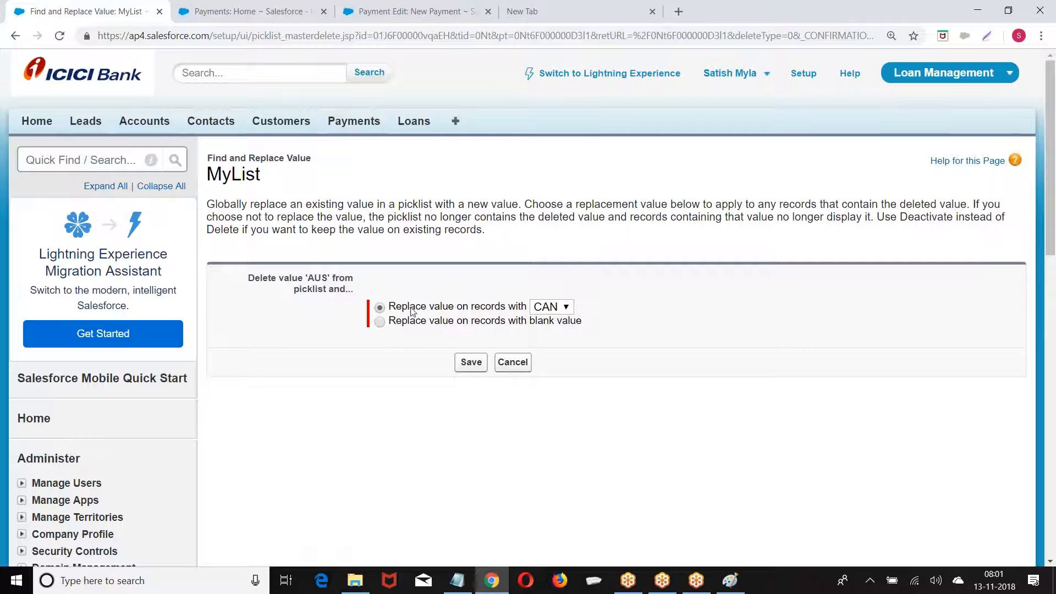
left_click(379, 323)
left_click(471, 362)
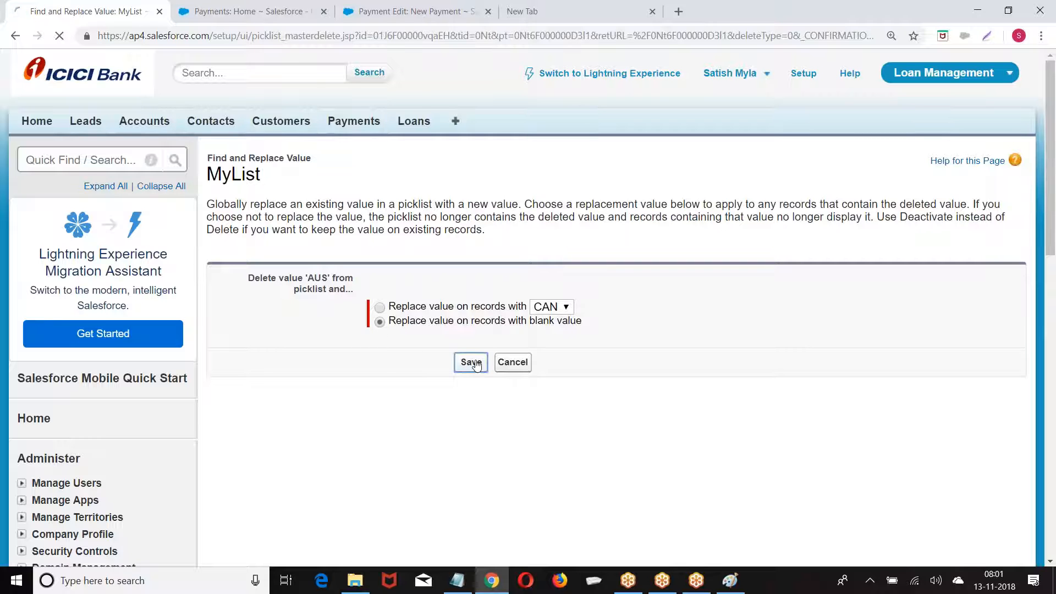
Review MyList's remaining values and where-used fields, then return to the Paint diagram
scroll(355, 342, "down", 4)
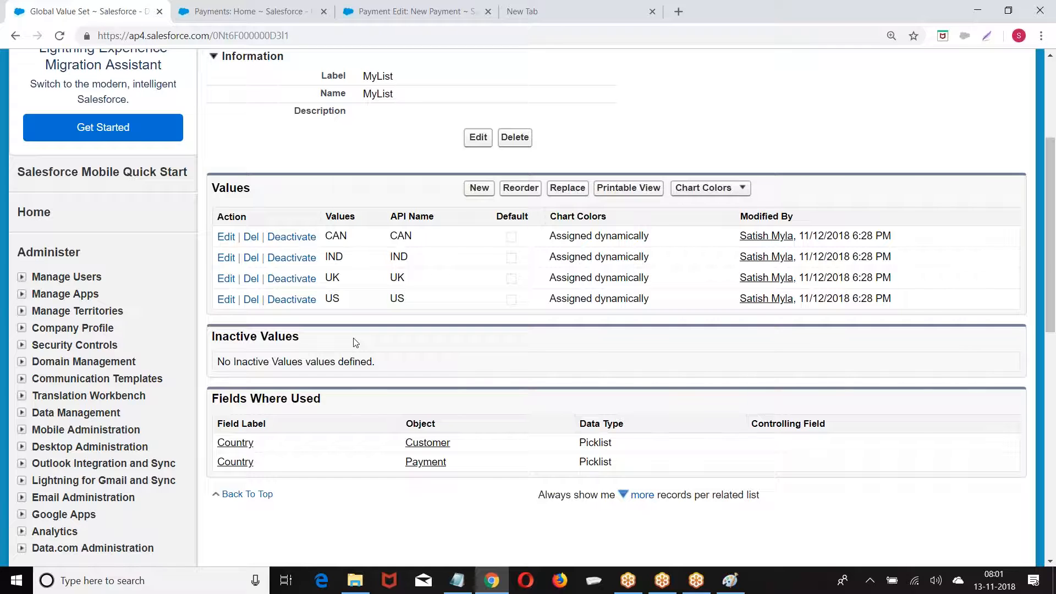
scroll(361, 307, "down", 6)
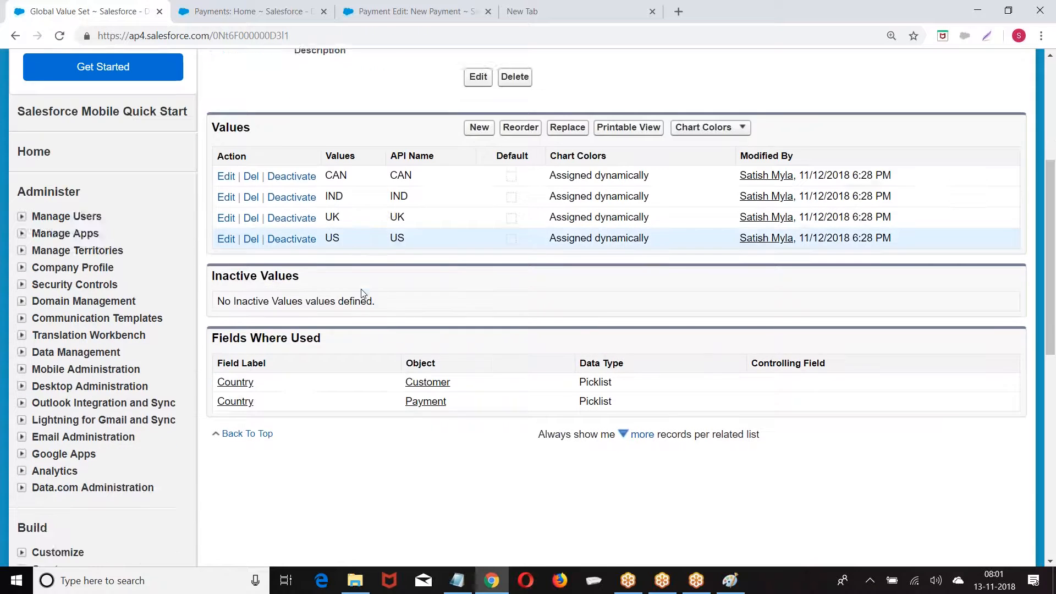
scroll(361, 293, "down", 5)
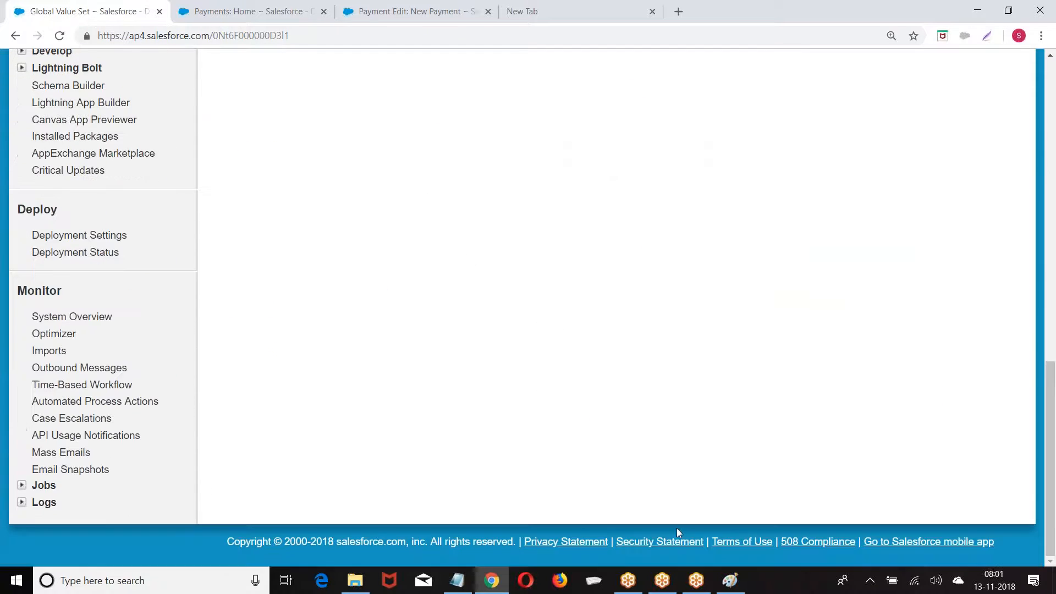
left_click(730, 580)
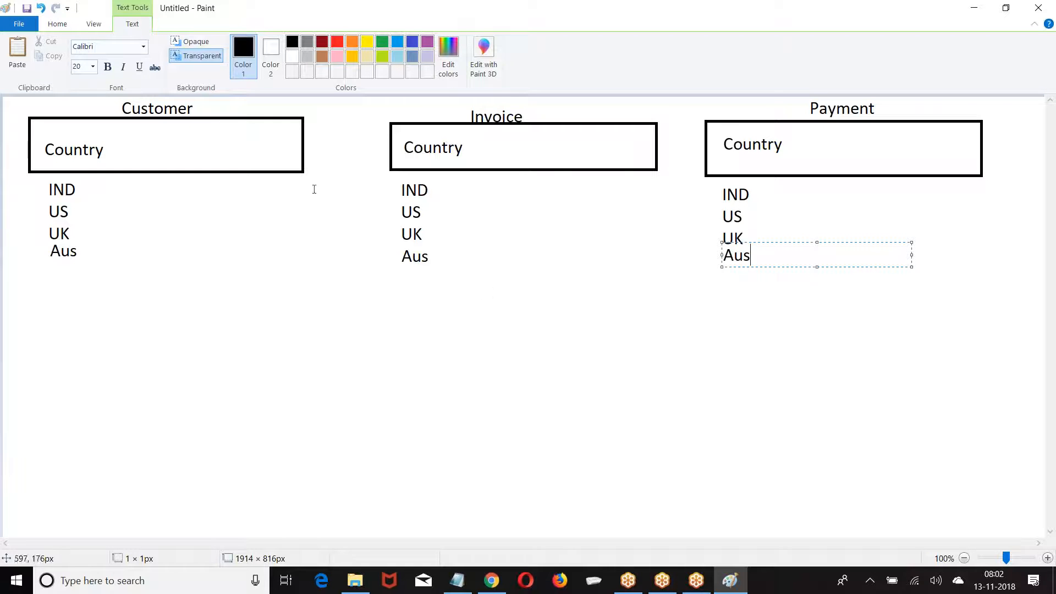
Start a new unsaved picture with two boxes joined by right and left arrows
left_click(16, 23)
left_click(34, 48)
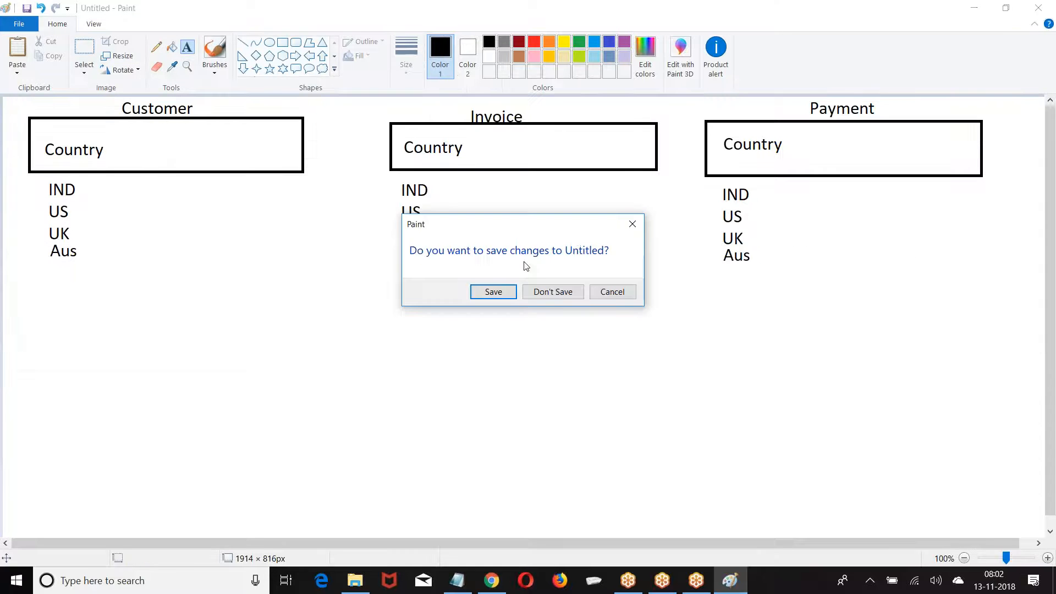
left_click(549, 290)
left_click(283, 42)
left_click_drag(108, 112, 268, 284)
left_click_drag(390, 112, 523, 279)
left_click(295, 56)
left_click_drag(287, 129, 353, 172)
left_click(310, 56)
left_click_drag(282, 202, 345, 254)
left_click(21, 163)
Write One, Two, Three on separate lines inside the left box
left_click(187, 47)
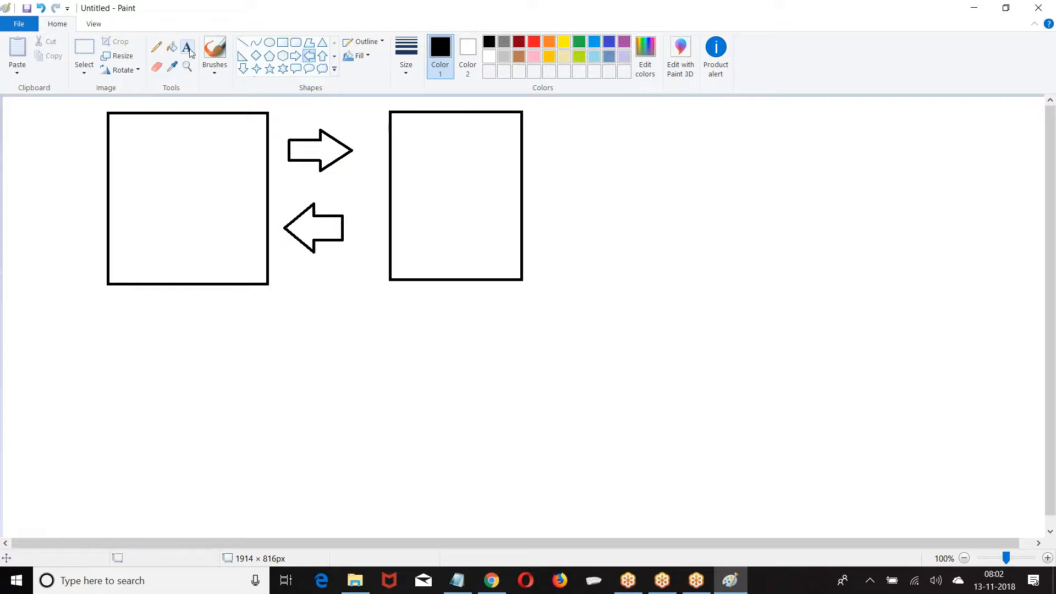
left_click_drag(132, 123, 321, 132)
type("One")
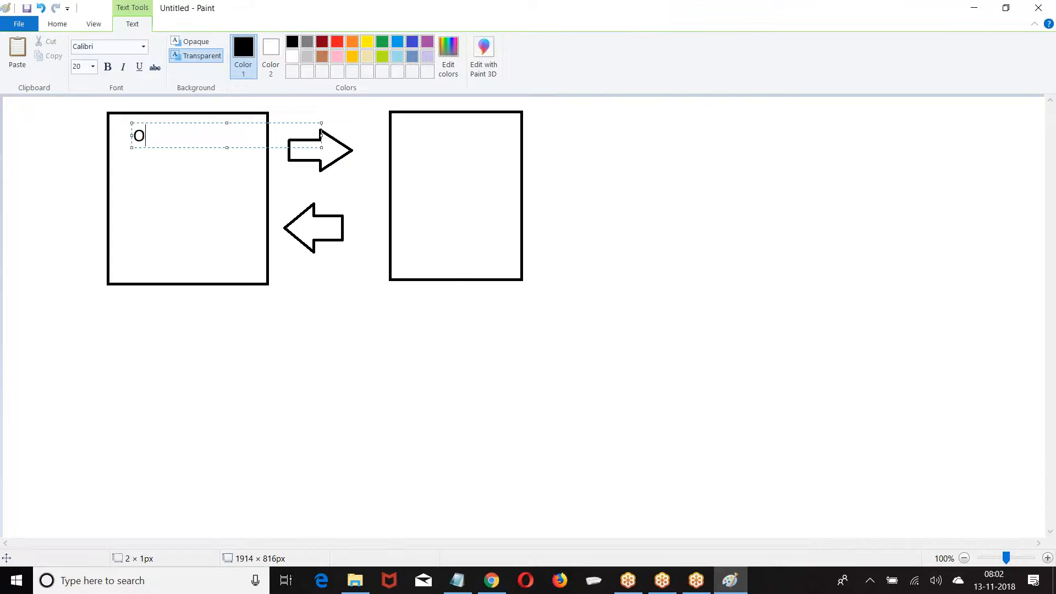
key("Return")
type("Two")
key("Return")
type("Thee")
key("BackSpace")
key("BackSpace")
type("ree")
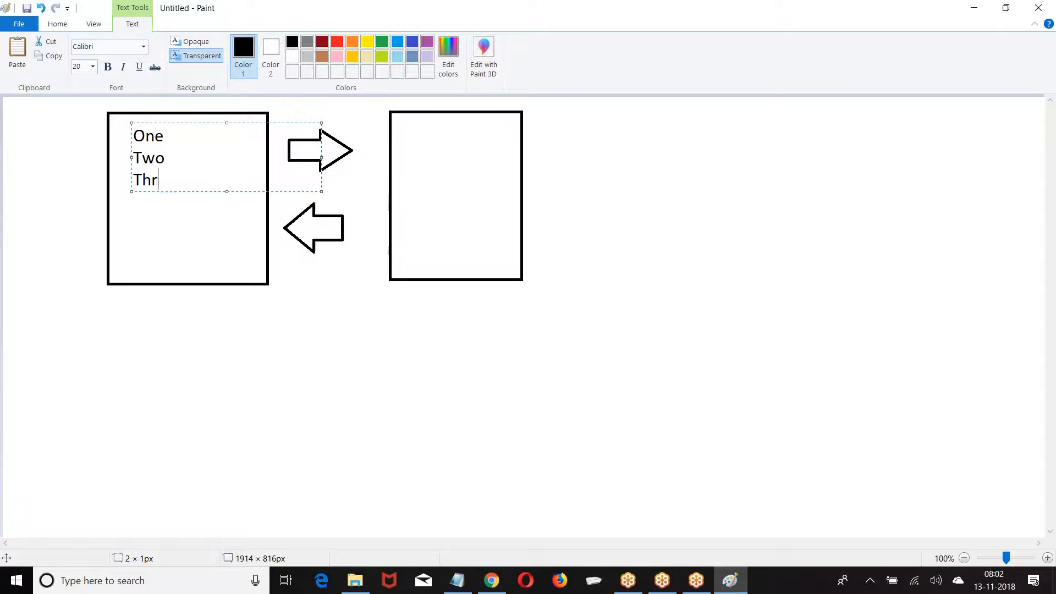
Write Four, Five, Six on separate lines inside the right box
left_click(419, 137)
type("Four")
key("Return")
type("Five")
type("ize")
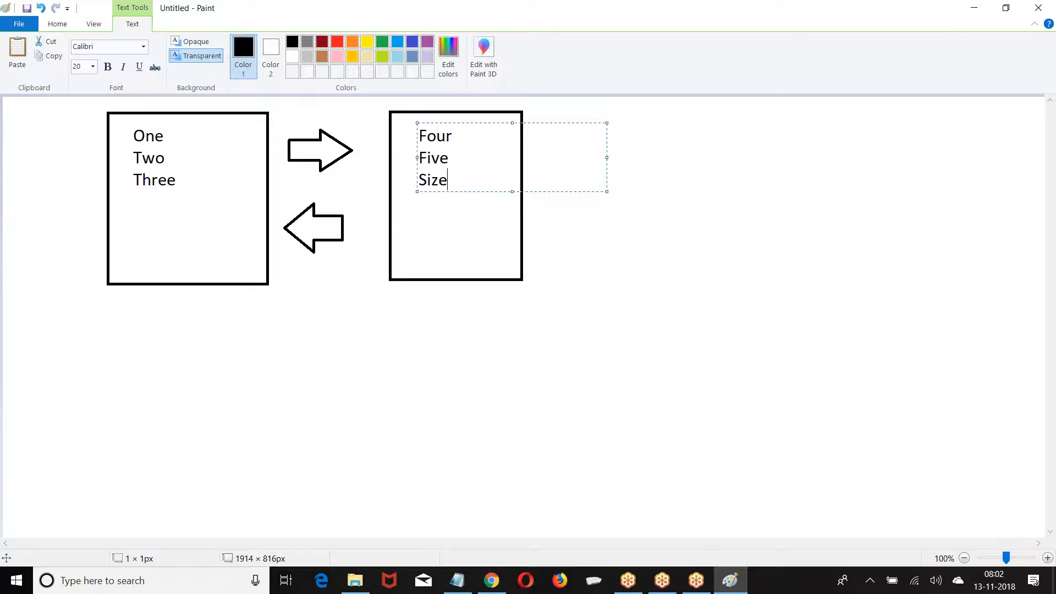
key("BackSpace")
type("x")
key("BackSpace")
key("BackSpace")
type("x")
left_click(344, 227)
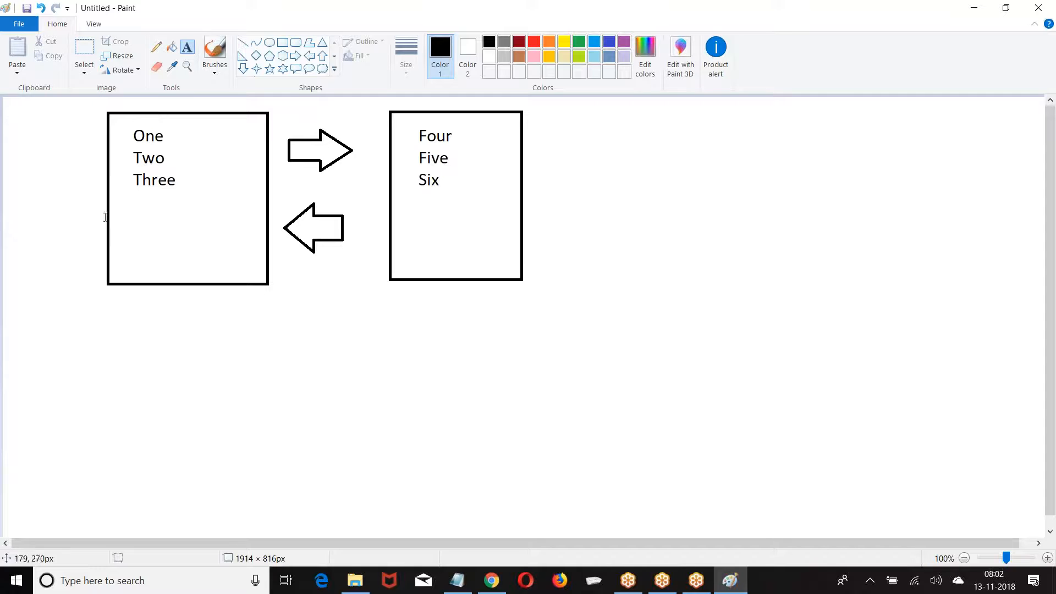
Draw an arrow out of the right box labelled '150 options'
left_click(295, 55)
left_click_drag(525, 141, 577, 180)
left_click(187, 46)
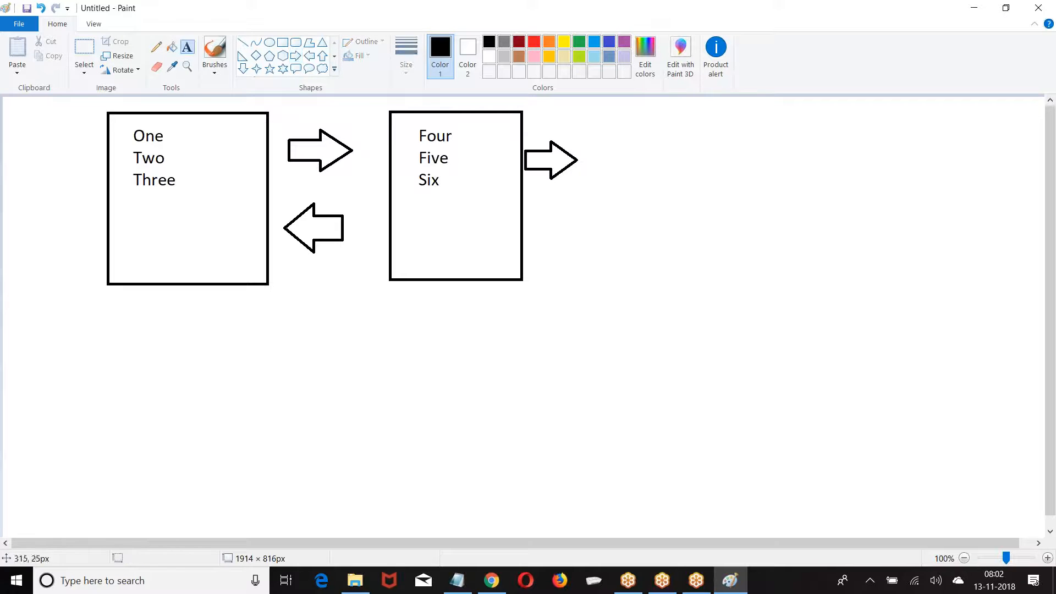
left_click(589, 145)
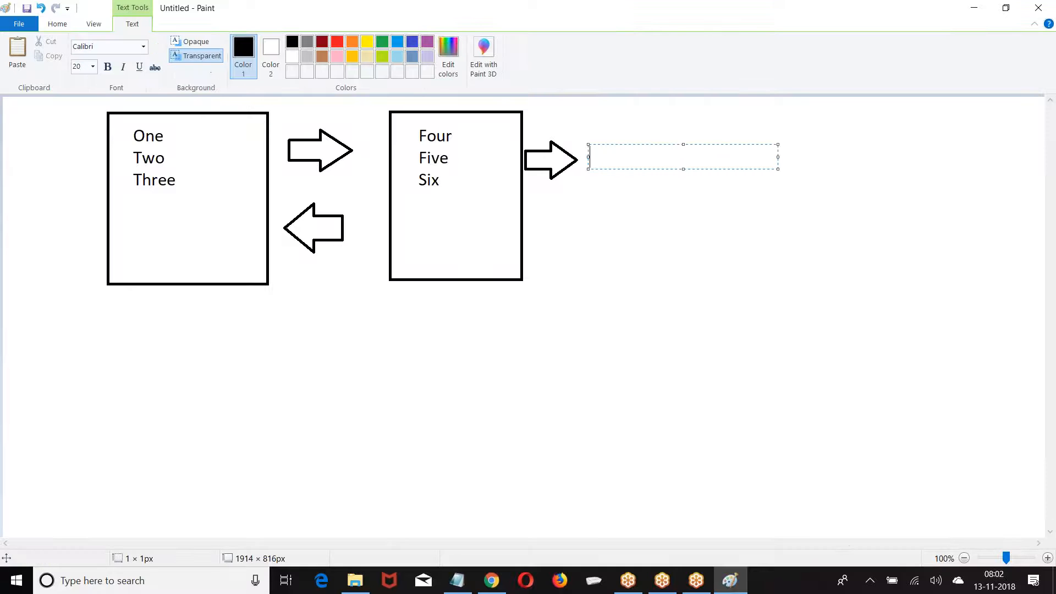
type("150 options")
left_click(556, 198)
Outline Four and connect it with a line to a '40 characters' label
left_click(286, 48)
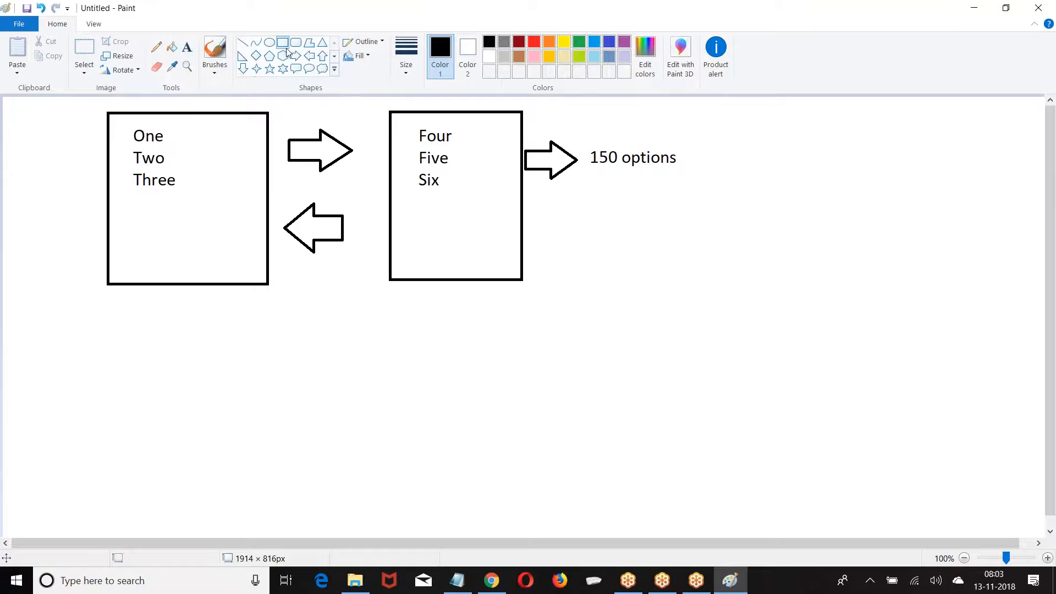
left_click_drag(401, 122, 479, 148)
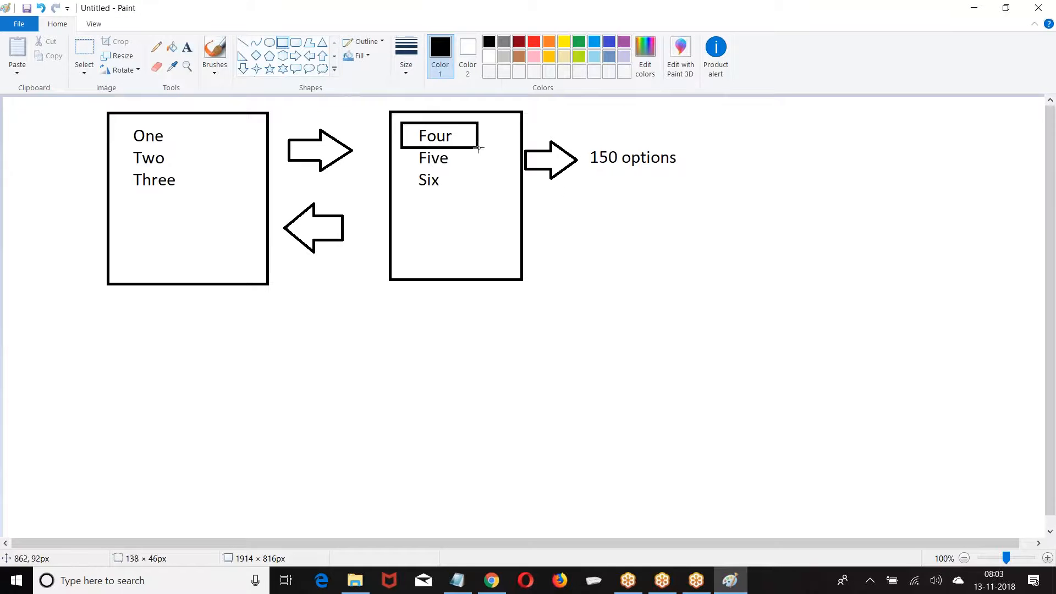
left_click(243, 42)
left_click_drag(480, 132, 568, 115)
left_click(187, 46)
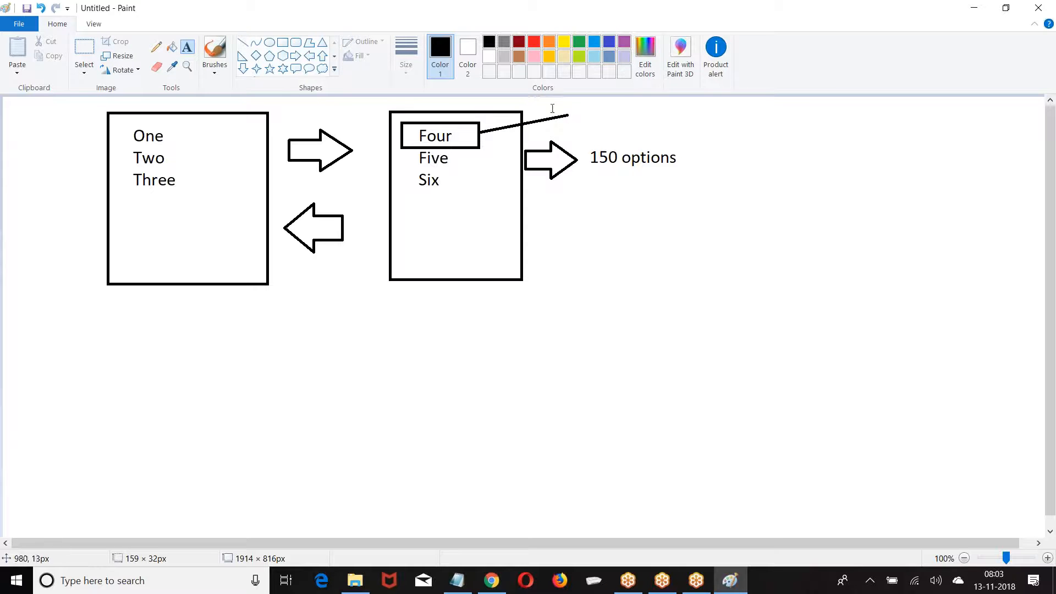
left_click(569, 100)
type("40 characters")
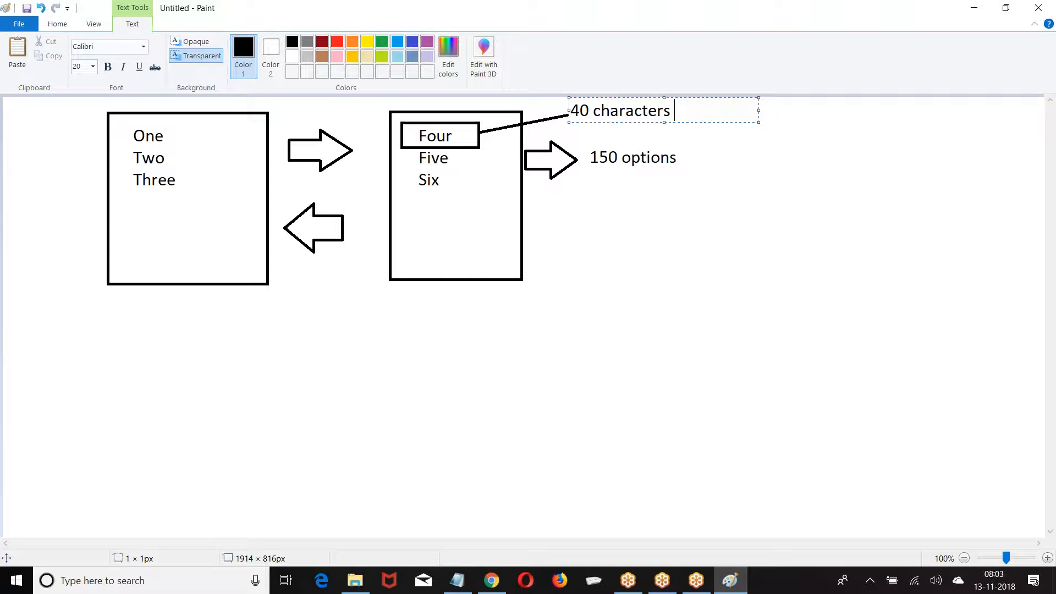
left_click(589, 235)
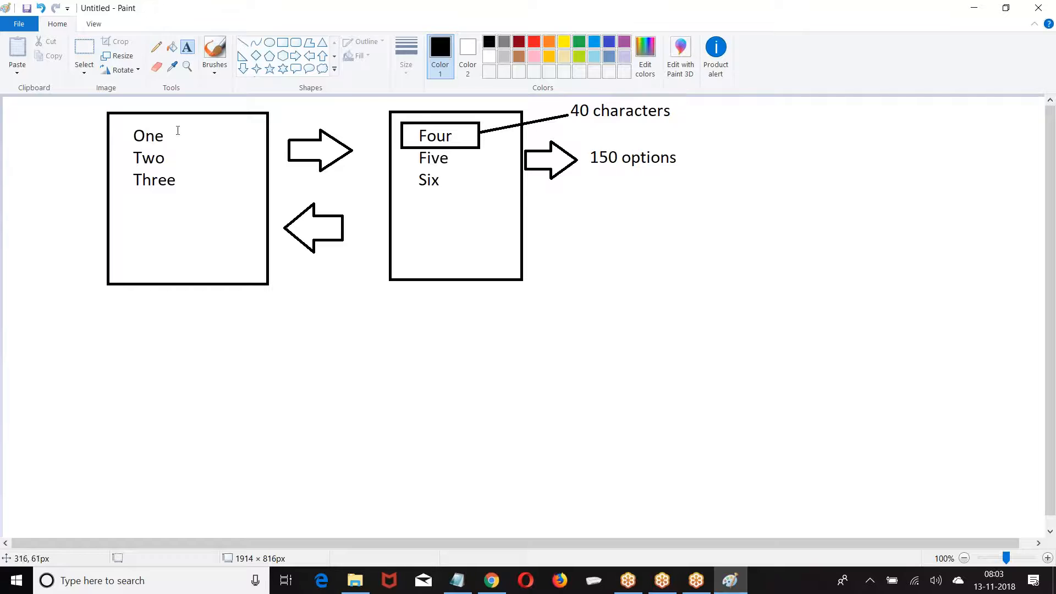
left_click_drag(189, 125, 379, 172)
Add letter counts 3, 3, 5 and 4, 4, 3 beside the two lists
type("3 3")
key("Return")
type("5")
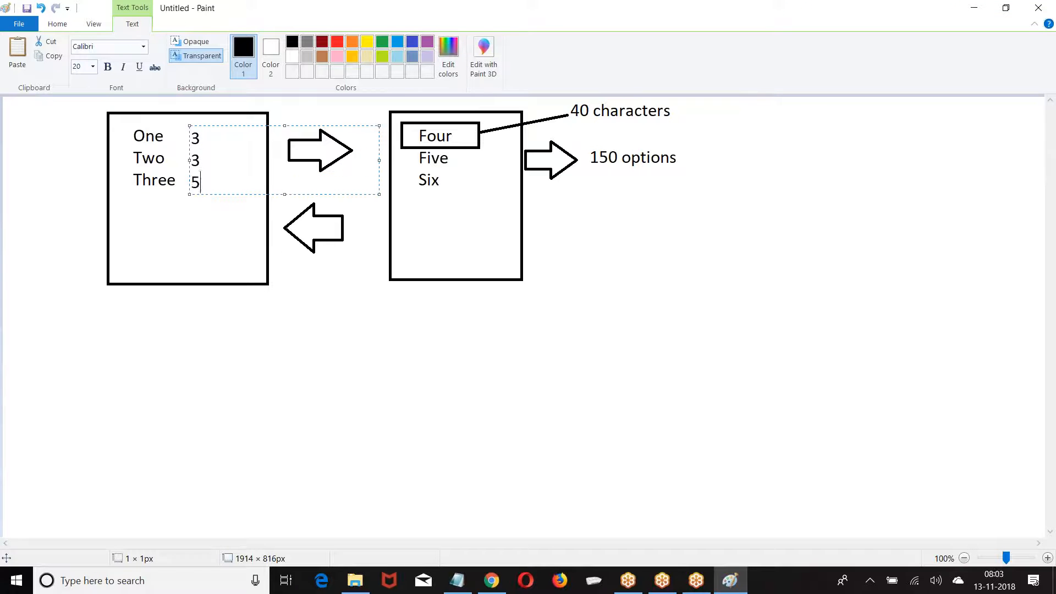
left_click(476, 147)
left_click_drag(492, 129, 680, 158)
type("4")
key("Return")
type("4")
key("Return")
type("3")
left_click(576, 239)
Add a '1500 characters' note and another arrow leading to '100 options'
left_click(577, 239)
type("1")
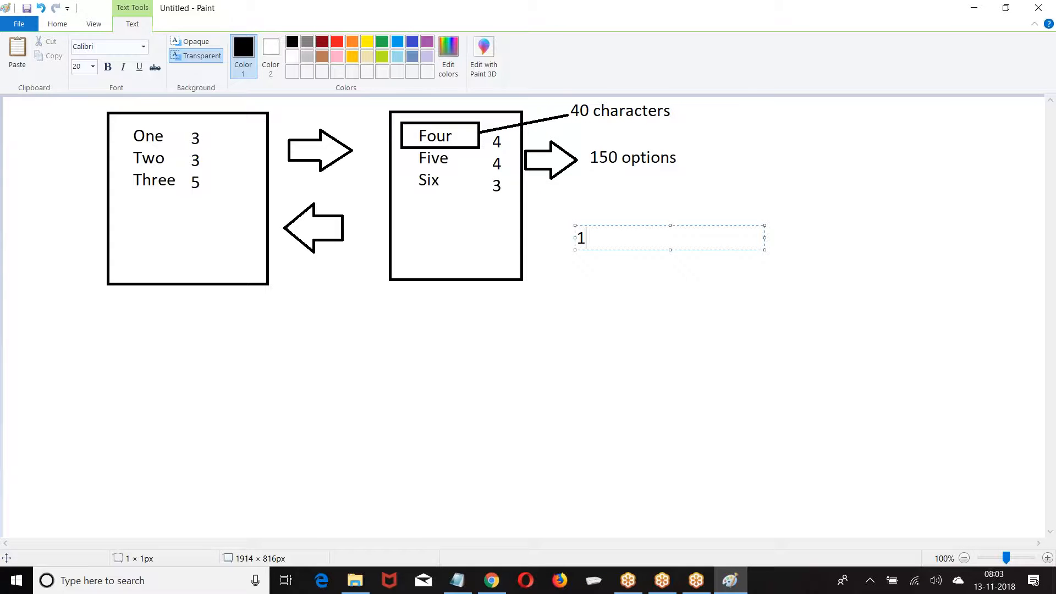
type("500 characters")
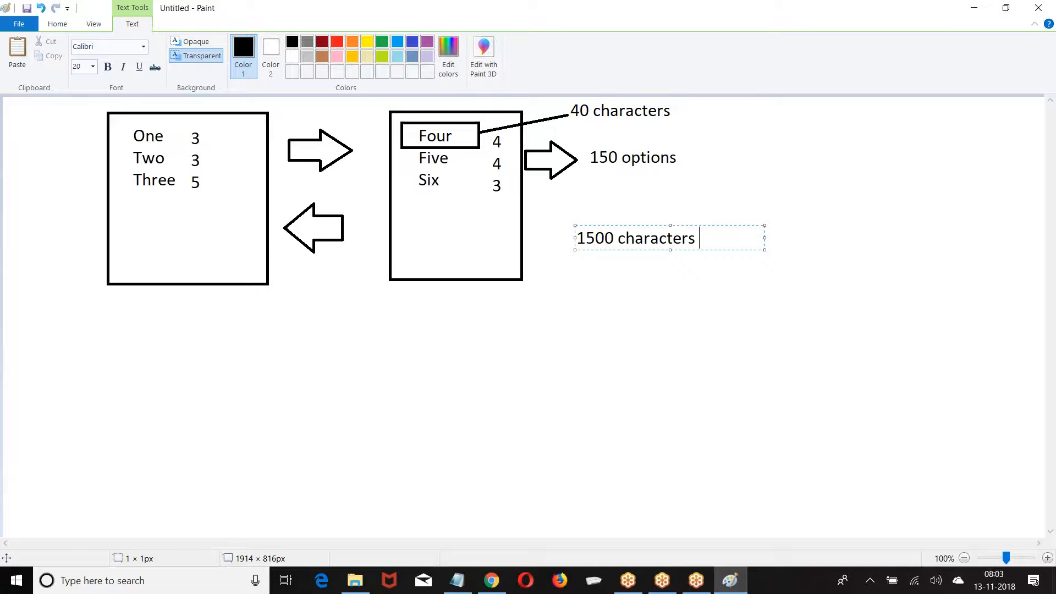
left_click(385, 236)
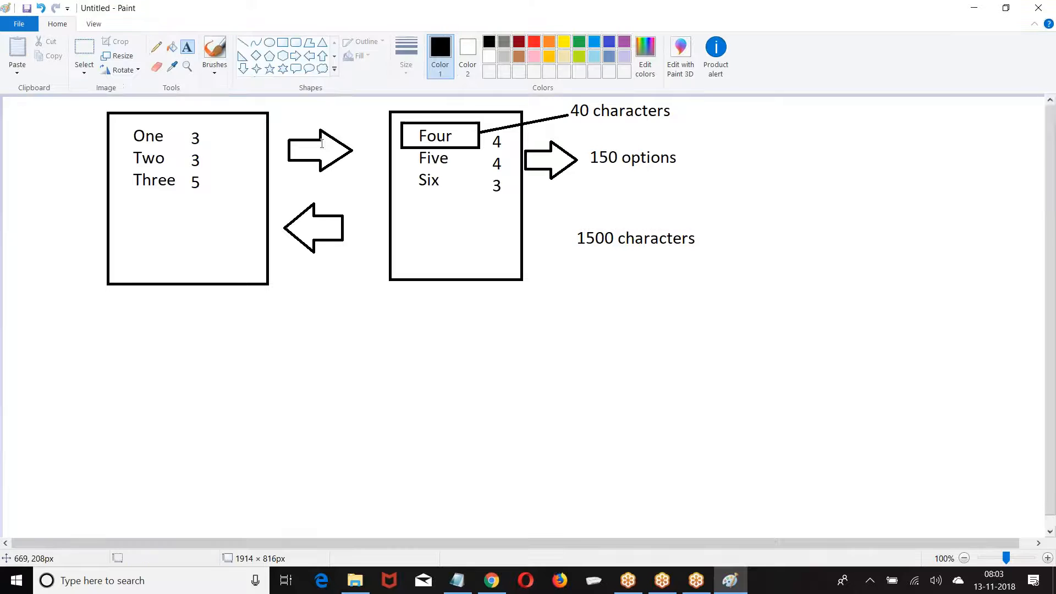
left_click(295, 56)
left_click_drag(698, 153, 741, 175)
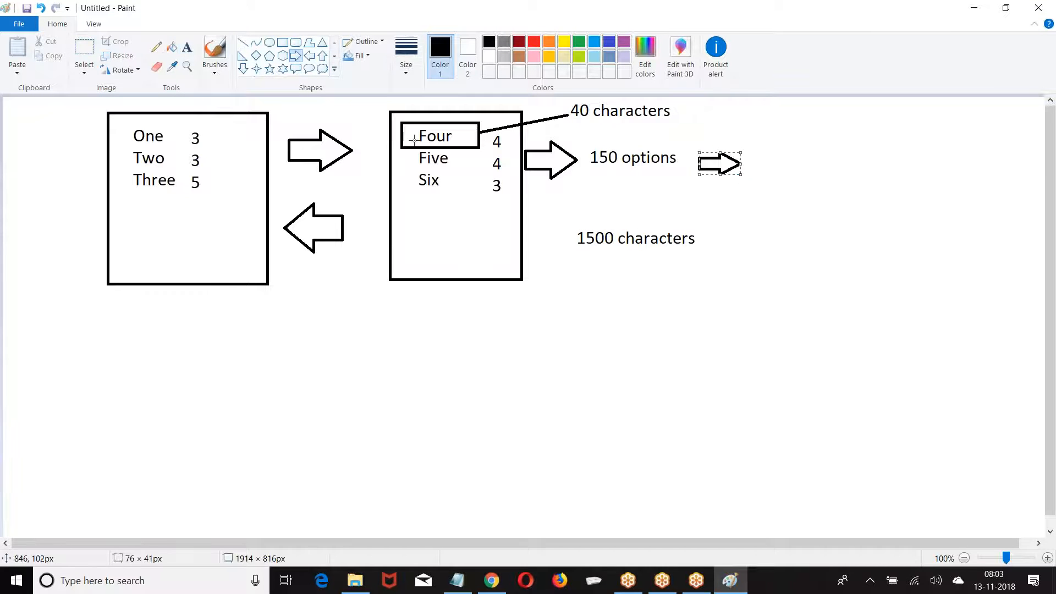
left_click(187, 47)
left_click(757, 157)
type("100 options")
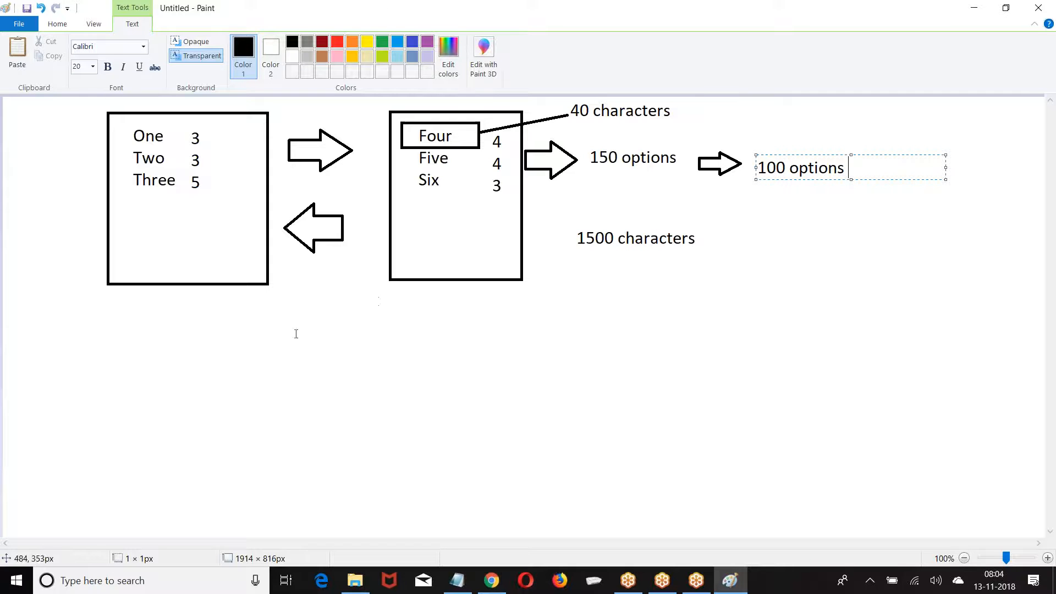
Switch from the Paint diagram to the Salesforce Global Value Set page in Chrome
left_click(491, 580)
Go to Build > Create > Objects and open the Customer custom object
scroll(248, 308, "up", 10)
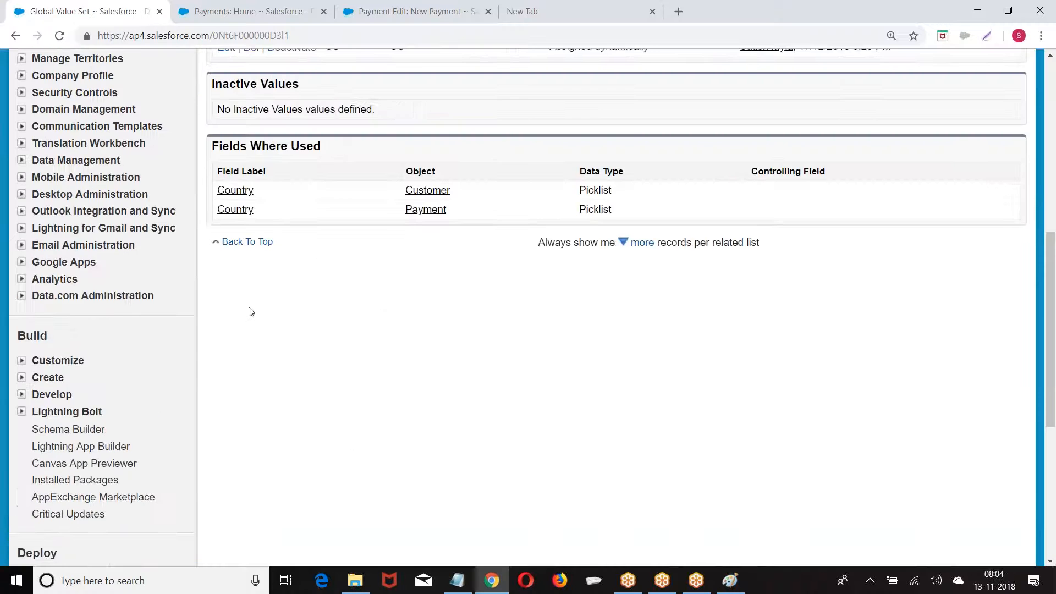
scroll(127, 286, "up", 3)
scroll(163, 292, "down", 10)
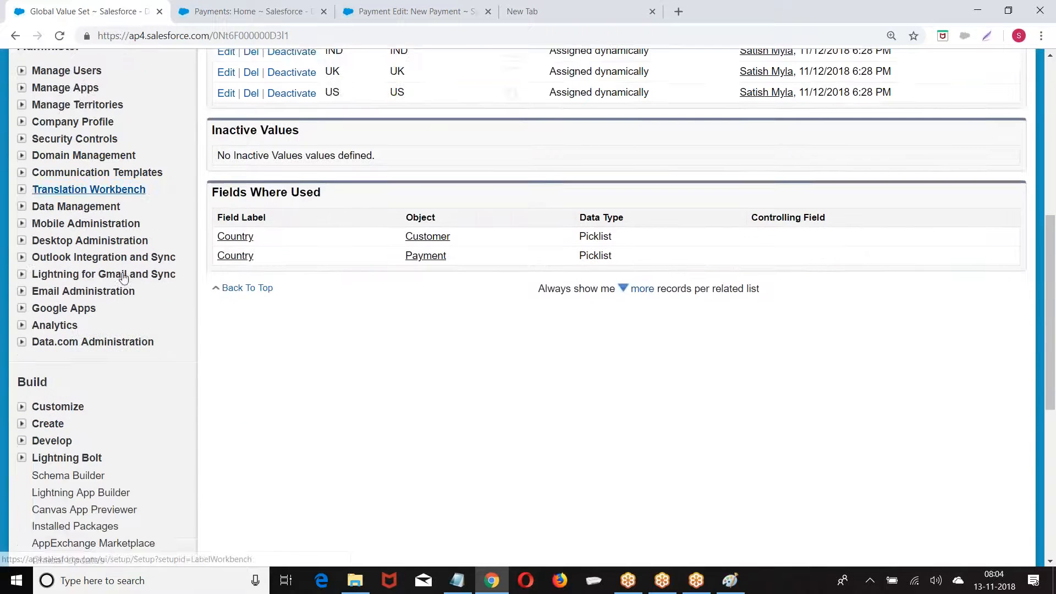
scroll(159, 297, "up", 4)
scroll(157, 297, "down", 6)
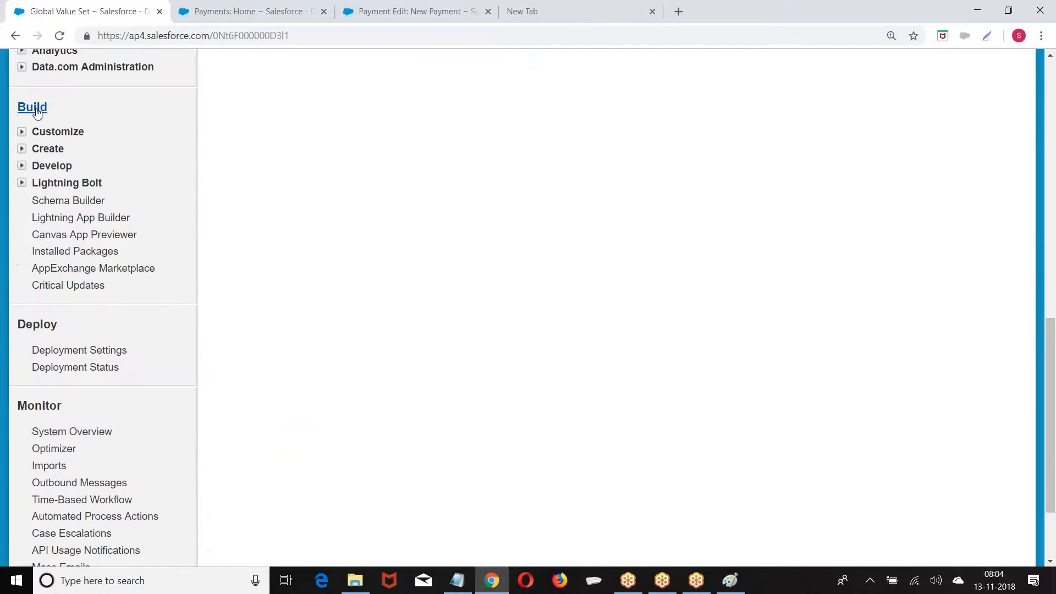
left_click(21, 149)
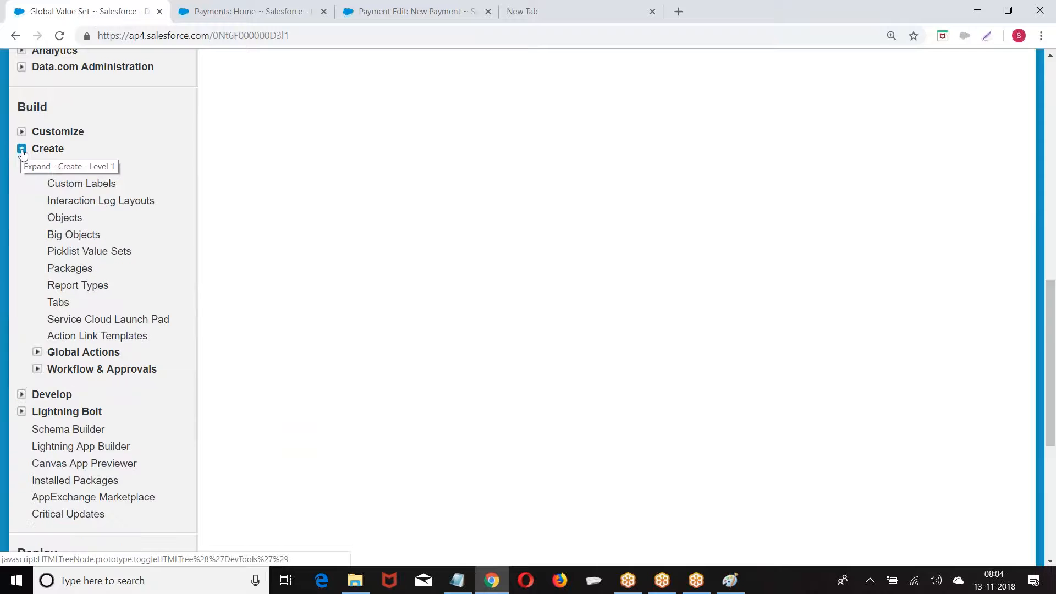
left_click(64, 218)
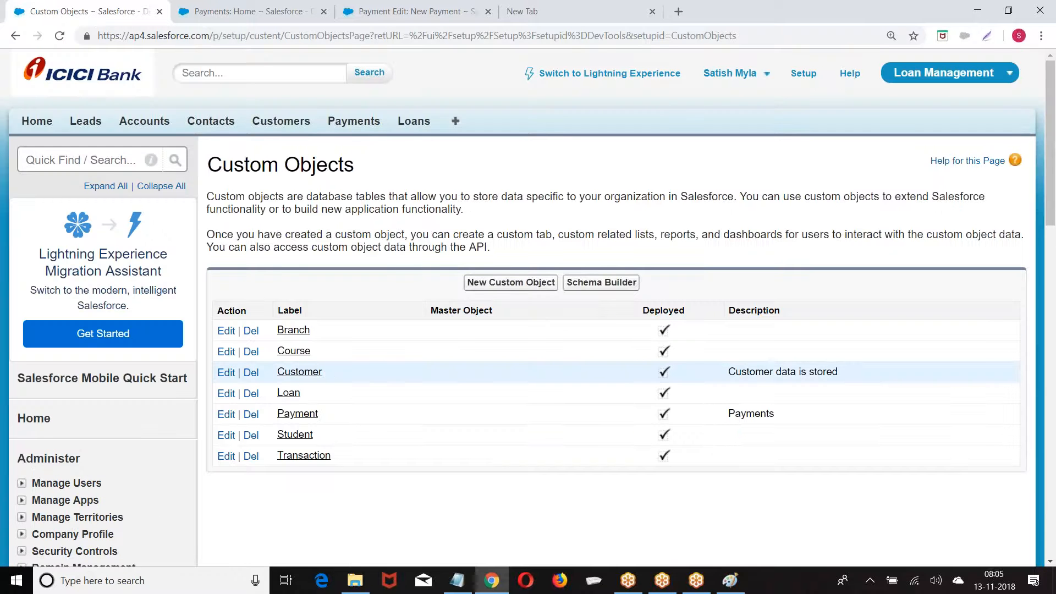
left_click(295, 374)
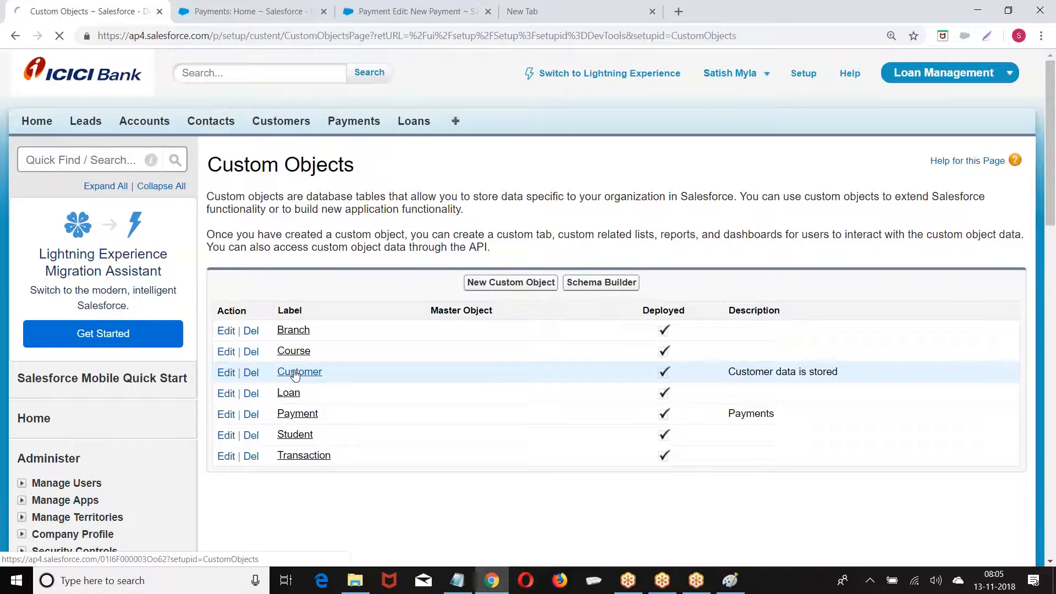
Start a new Picklist (Multi-Select) field on Customer and label it 'Languages'
scroll(484, 283, "down", 8)
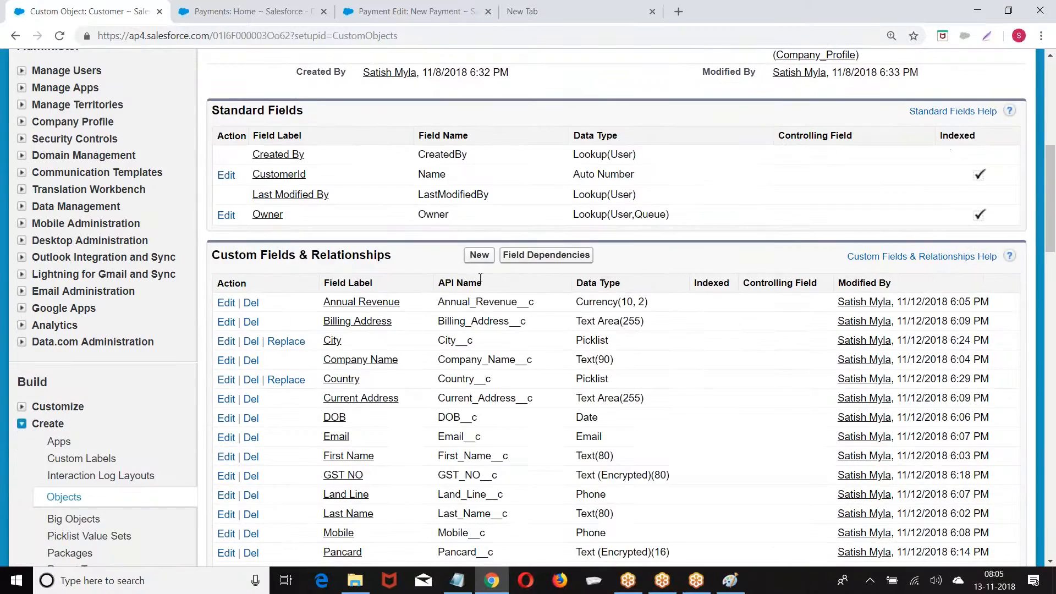
left_click(479, 255)
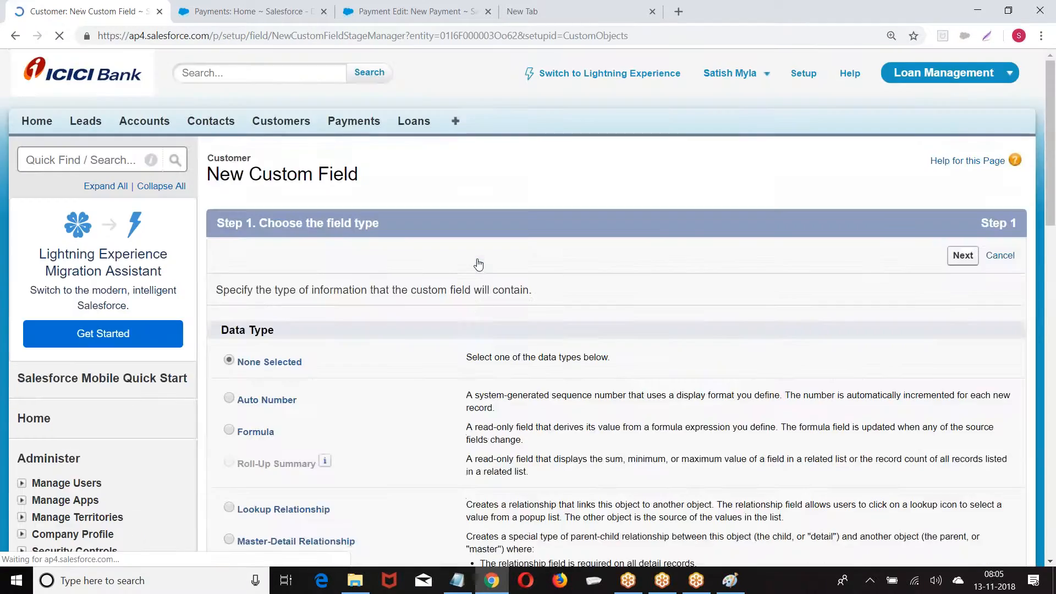
scroll(478, 264, "down", 10)
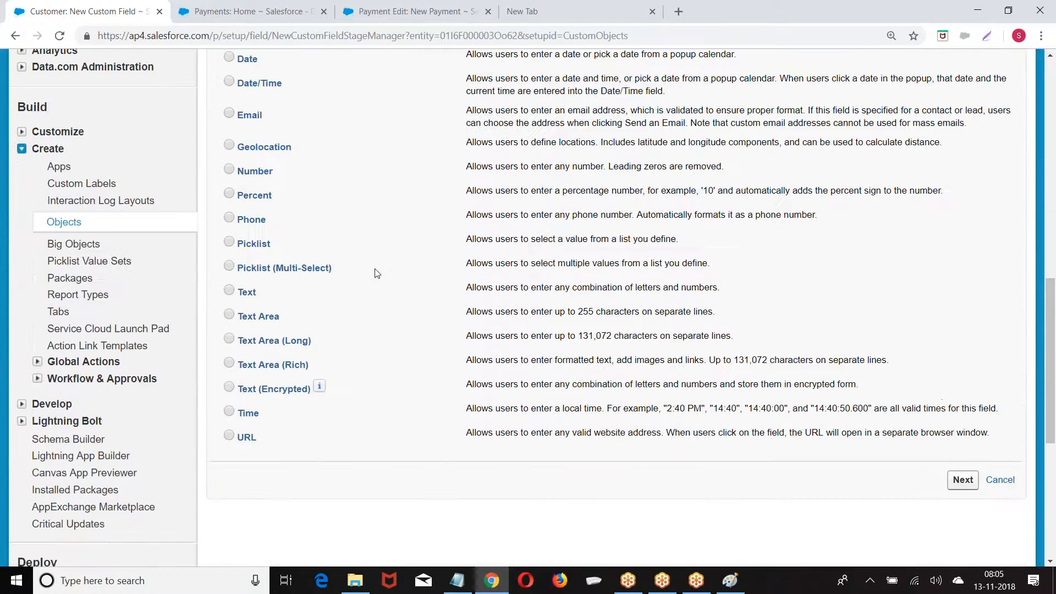
left_click(230, 268)
scroll(566, 299, "down", 3)
left_click(958, 342)
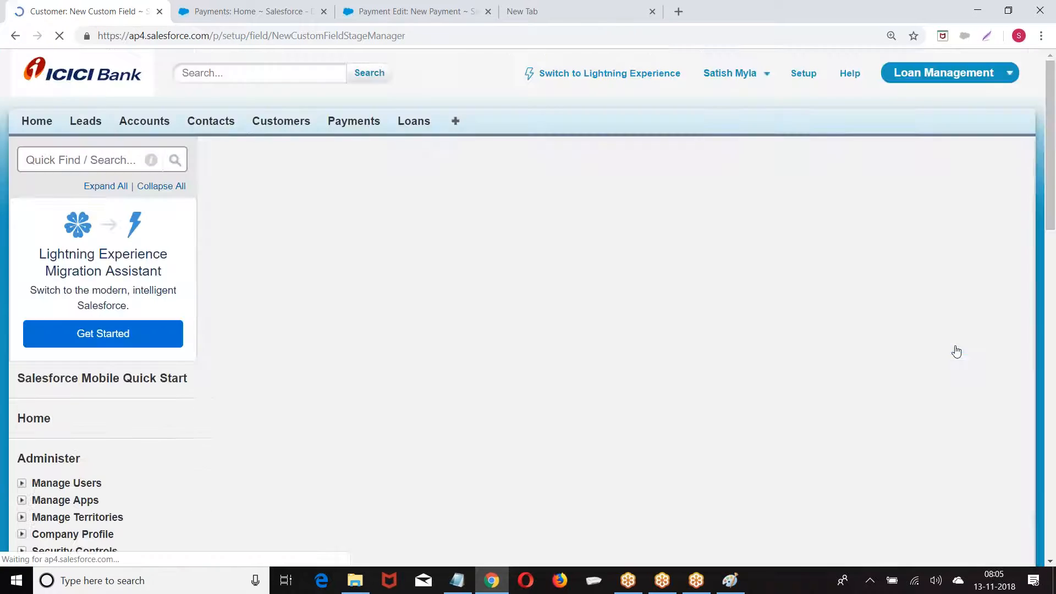
left_click(412, 292)
type("Langu")
key("BackSpace")
type("guage")
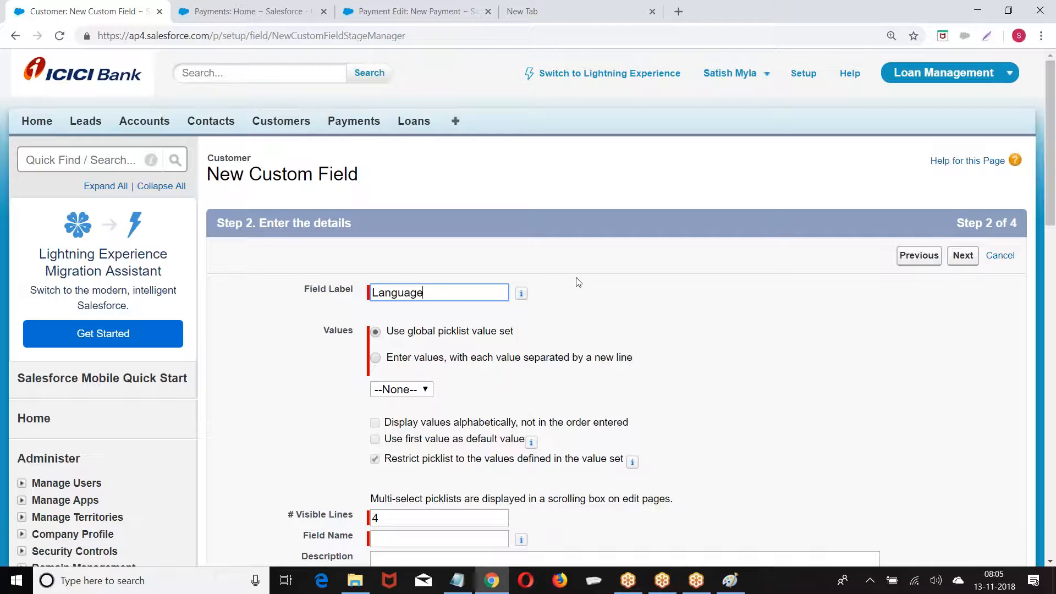
type("s")
Choose to enter values and list Telugu, English, Hindi, Kanada and Tamil, one per line
left_click(375, 358)
left_click(411, 406)
type("Telugu")
key("Return")
type("English")
key("Return")
type("Hindi")
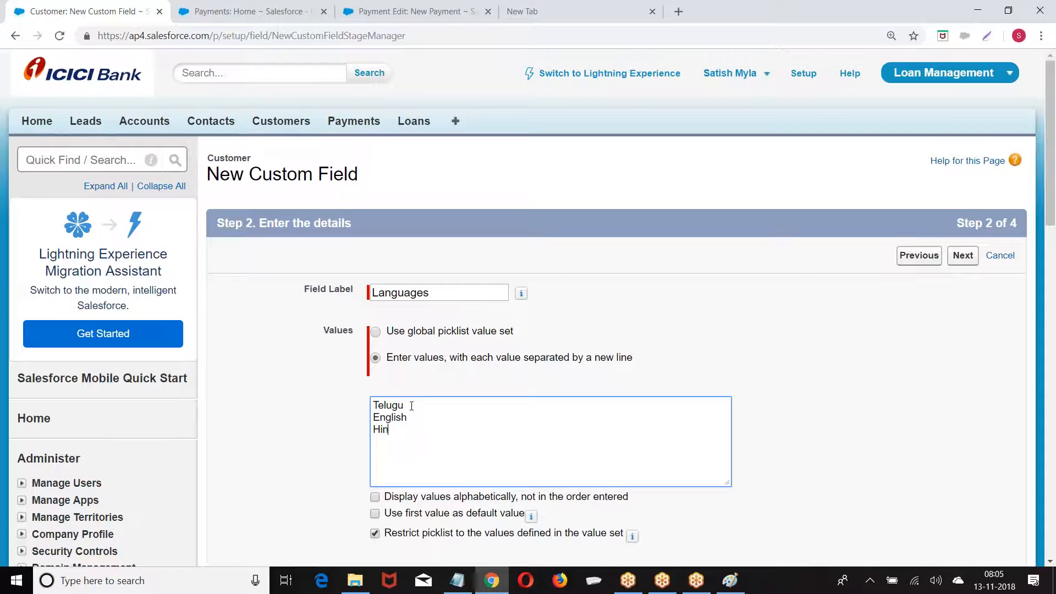
key("Return")
type("Kanda")
key("BackSpace")
key("BackSpace")
type("ada")
key("Return")
type("Tamal")
key("BackSpace")
key("BackSpace")
type("il")
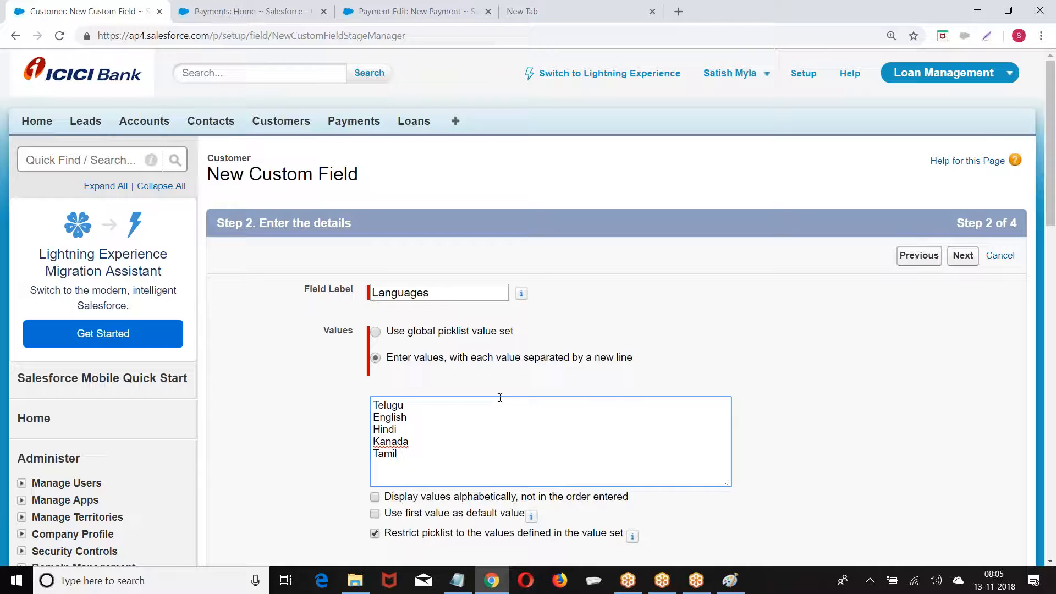
Correct Kanada to Kannada using spelling suggestions and add Marati as the last value
right_click(387, 442)
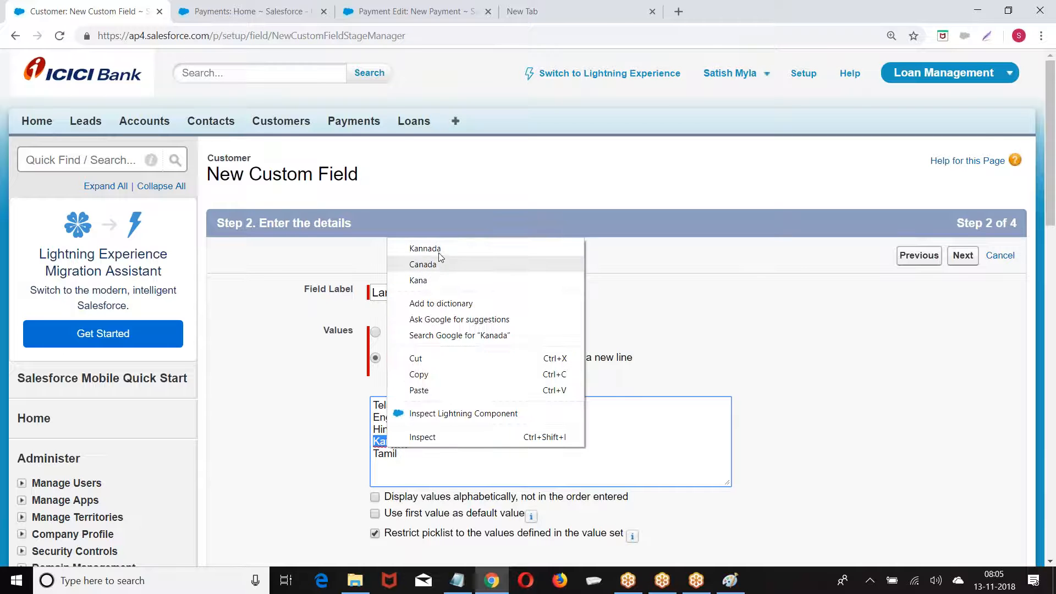
left_click(439, 253)
left_click(408, 462)
type("Marth")
key("BackSpace")
key("BackSpace")
type("ath")
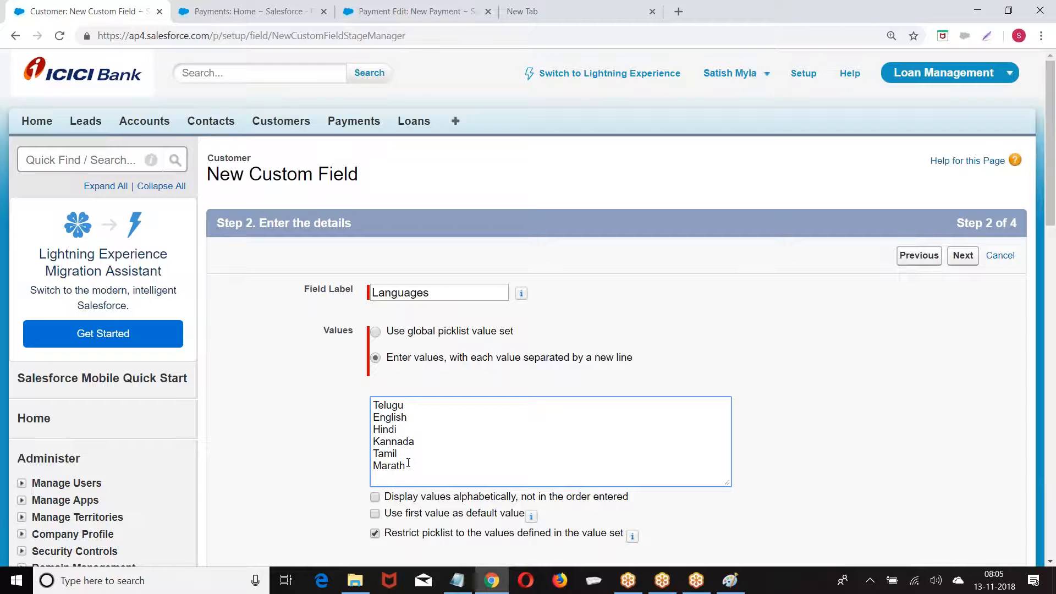
key("BackSpace")
type("i")
Keep the default field-level security and page layouts, and save the Languages field
left_click(561, 396)
scroll(664, 359, "down", 2)
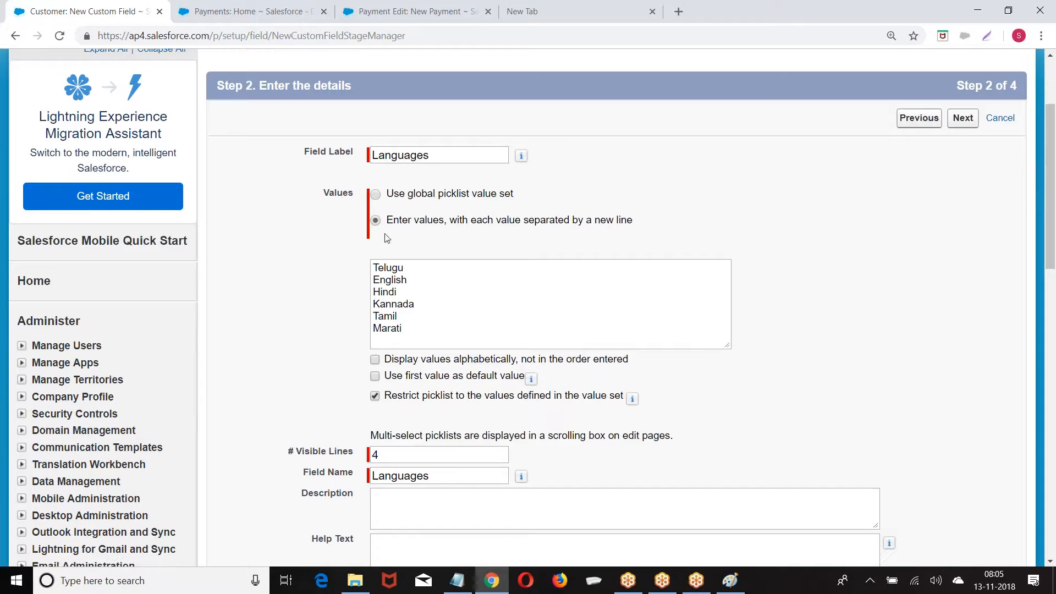
left_click(963, 119)
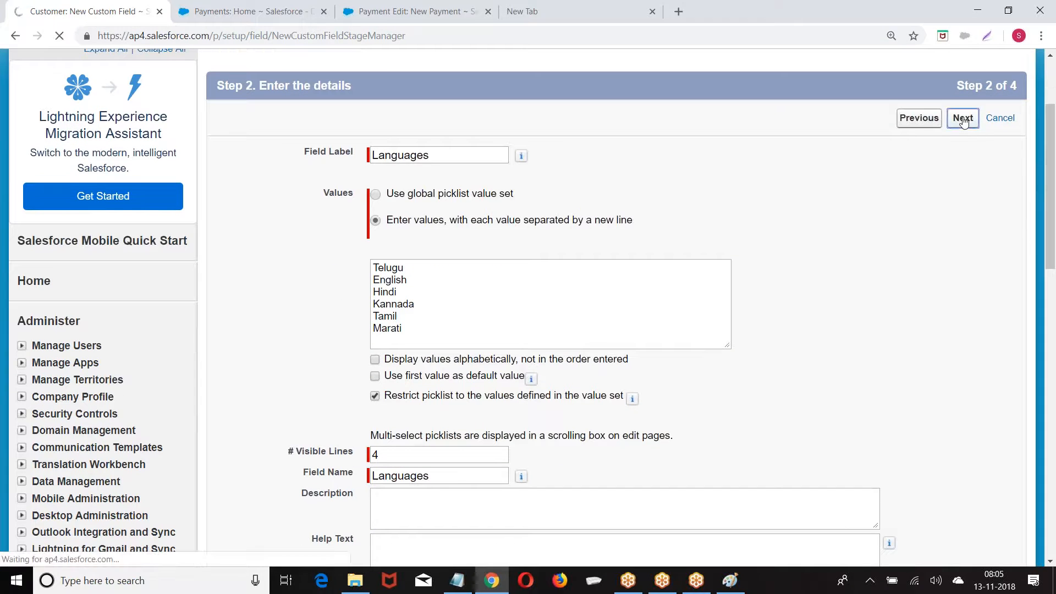
left_click(971, 254)
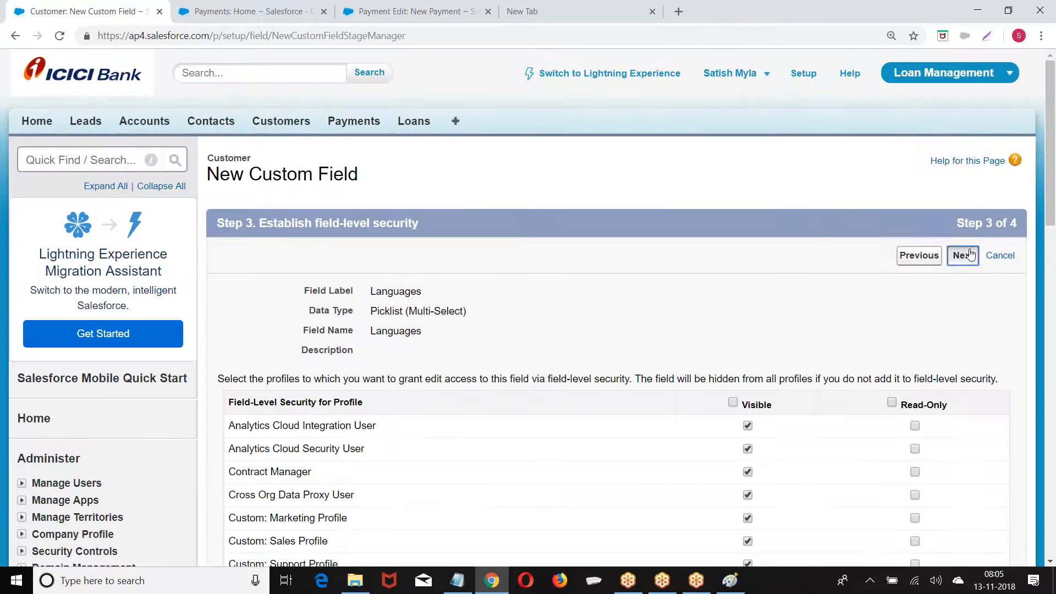
left_click(960, 257)
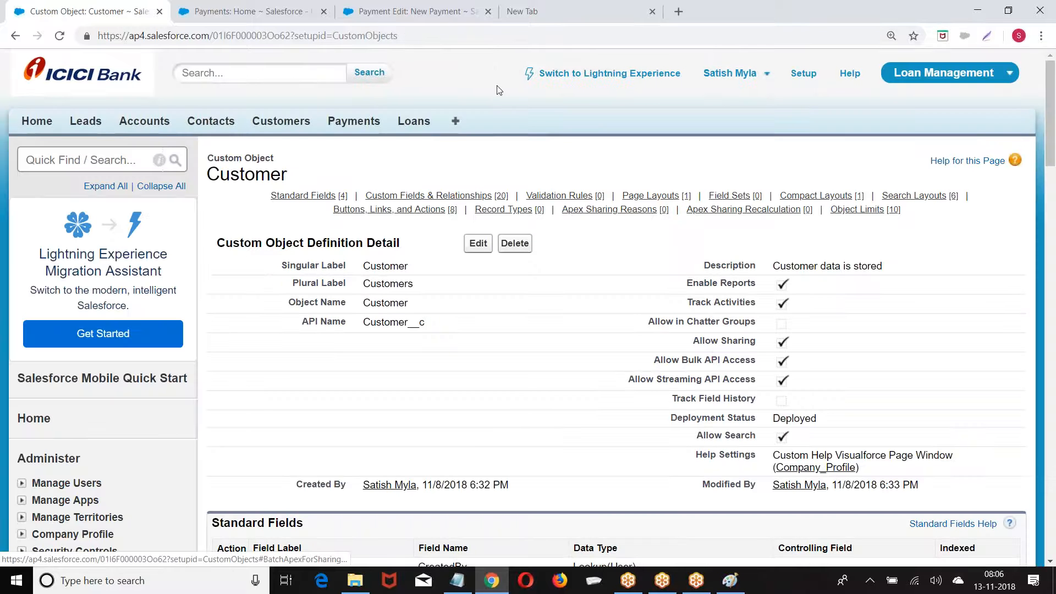
left_click(261, 5)
Start a new Customer record and move Telugu into the chosen Languages
left_click(288, 122)
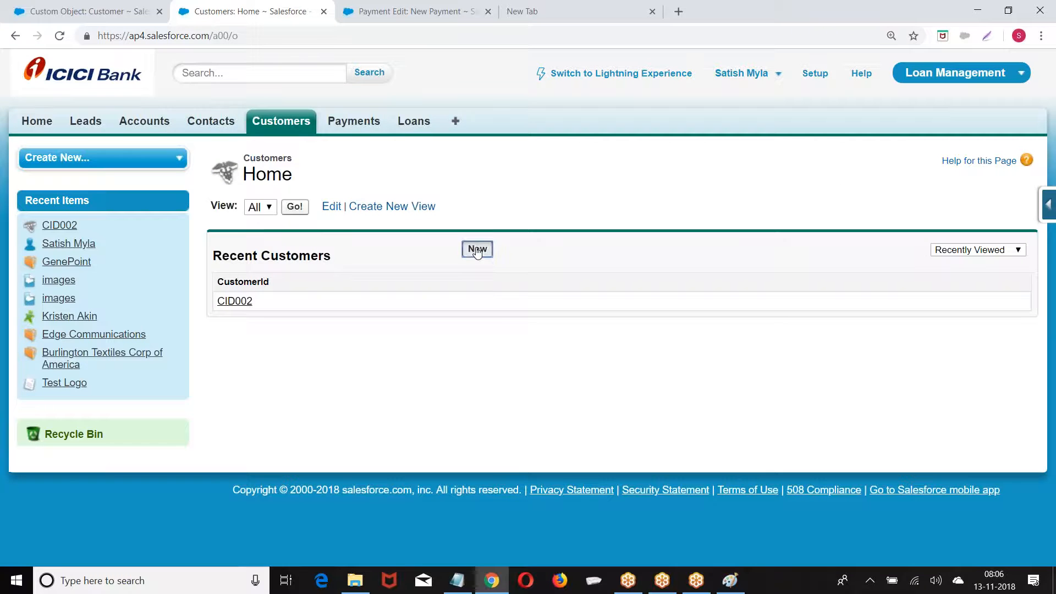
left_click(477, 249)
scroll(458, 266, "down", 5)
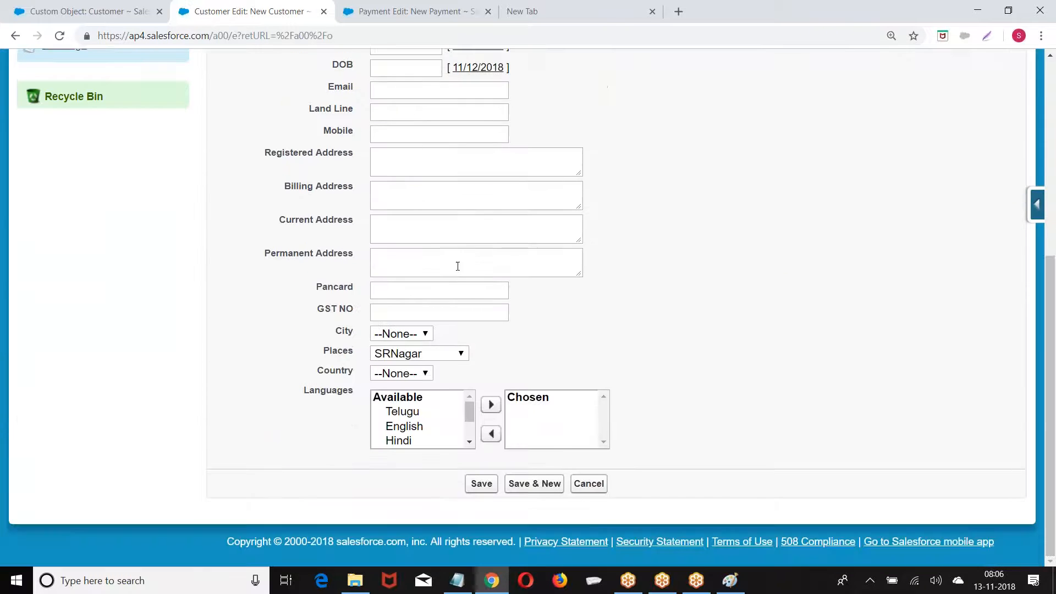
left_click(413, 411)
left_click(492, 404)
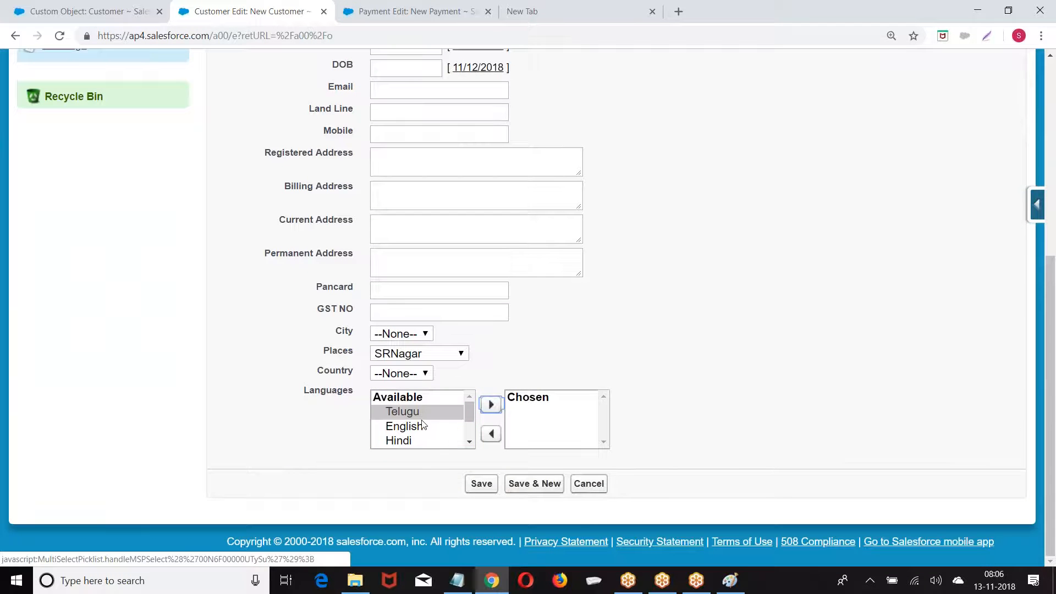
left_click(487, 407)
Add Hindi, Kannada and Tamil to the chosen Languages, then return to the Customer object setup
left_click(407, 425)
left_click(480, 406)
left_click(396, 425)
left_click(481, 405)
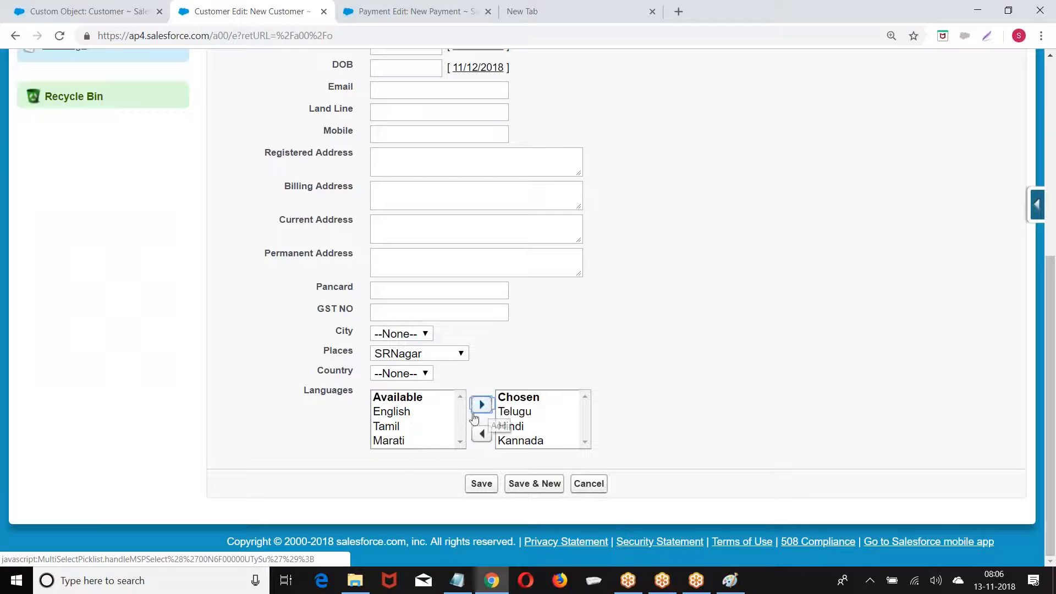
left_click(393, 431)
left_click(483, 406)
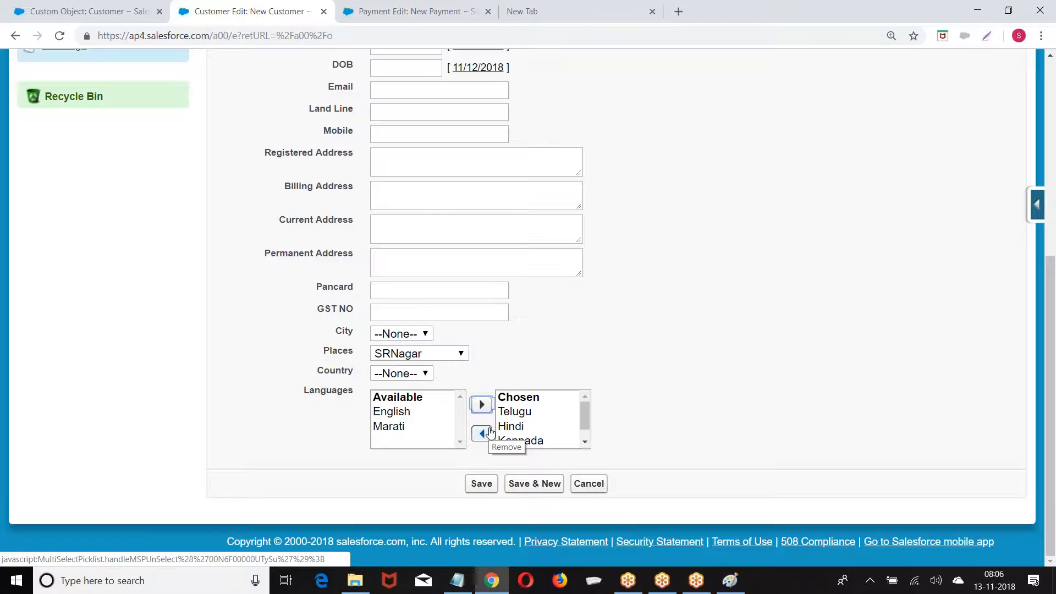
scroll(490, 433, "up", 4)
scroll(485, 427, "down", 4)
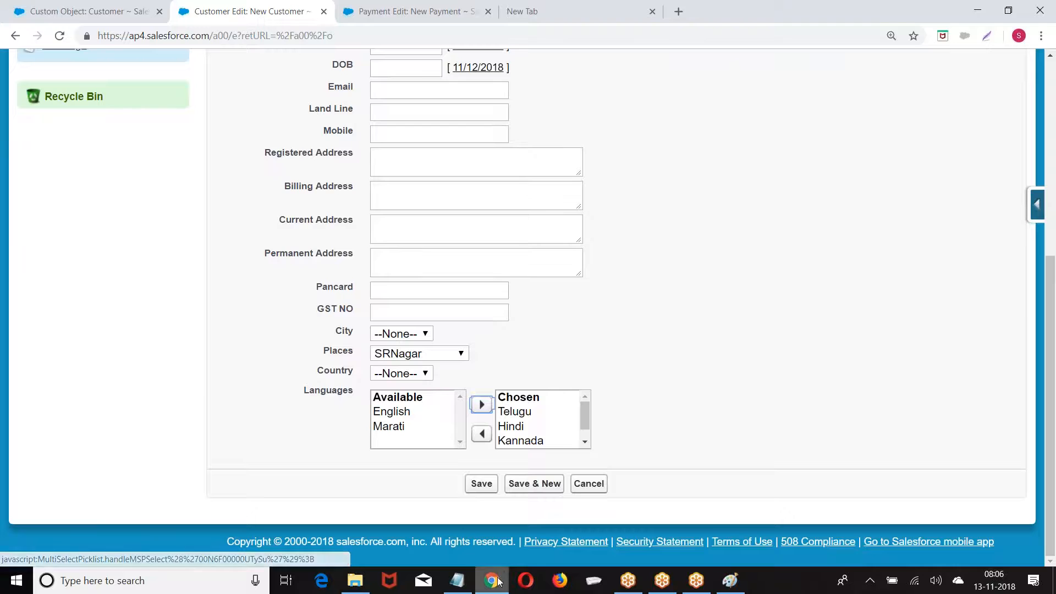
left_click(114, 13)
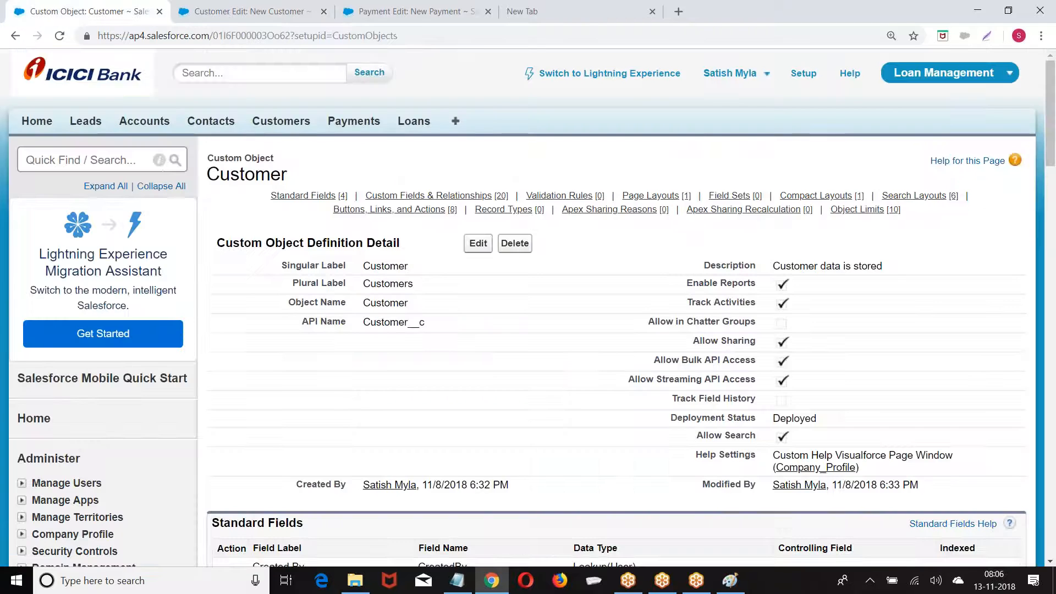
Start another new custom field on Customer with the Checkbox type
scroll(471, 289, "down", 7)
left_click(471, 257)
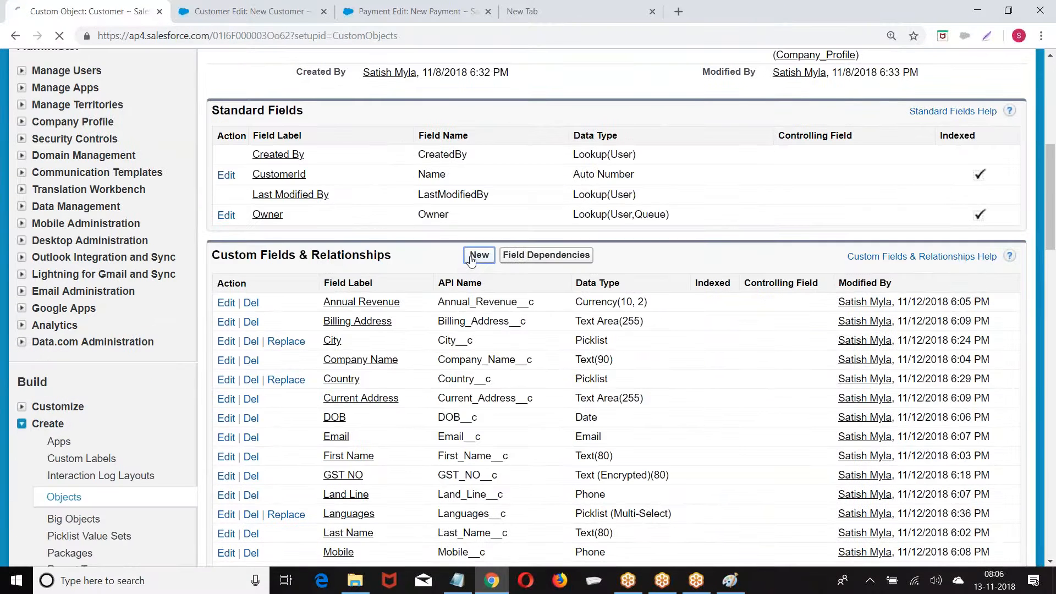
scroll(324, 274, "down", 6)
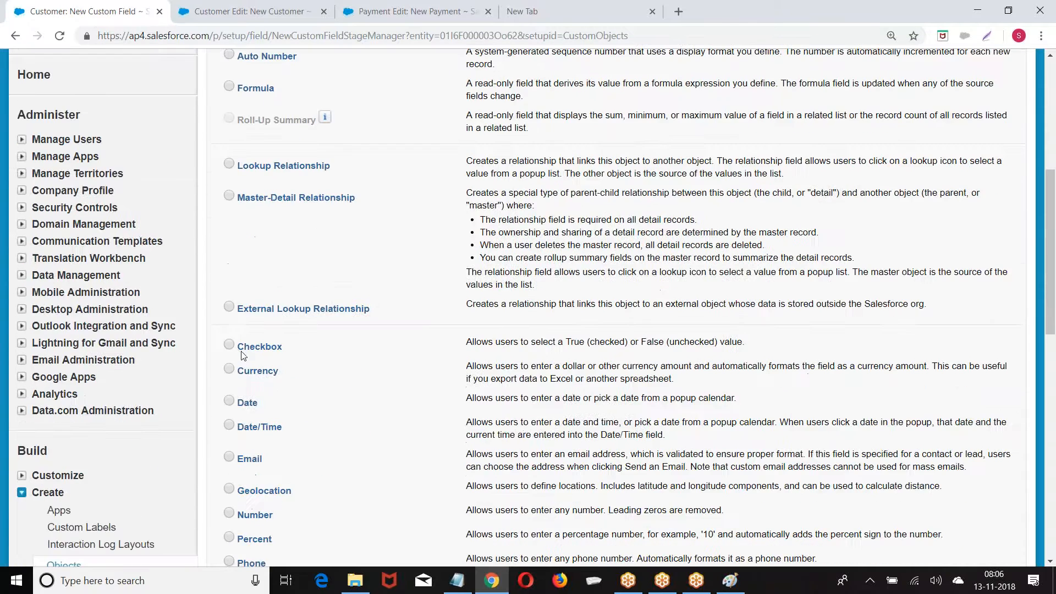
left_click(234, 348)
scroll(759, 297, "up", 4)
left_click(963, 119)
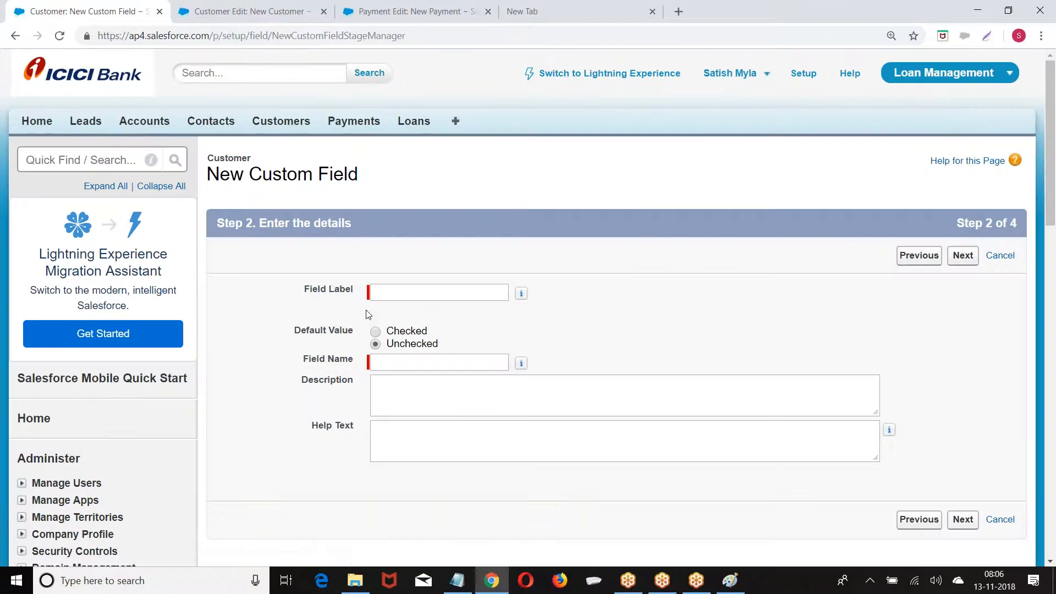
Label the checkbox 'Active' and save it with default security and page layouts
left_click(392, 296)
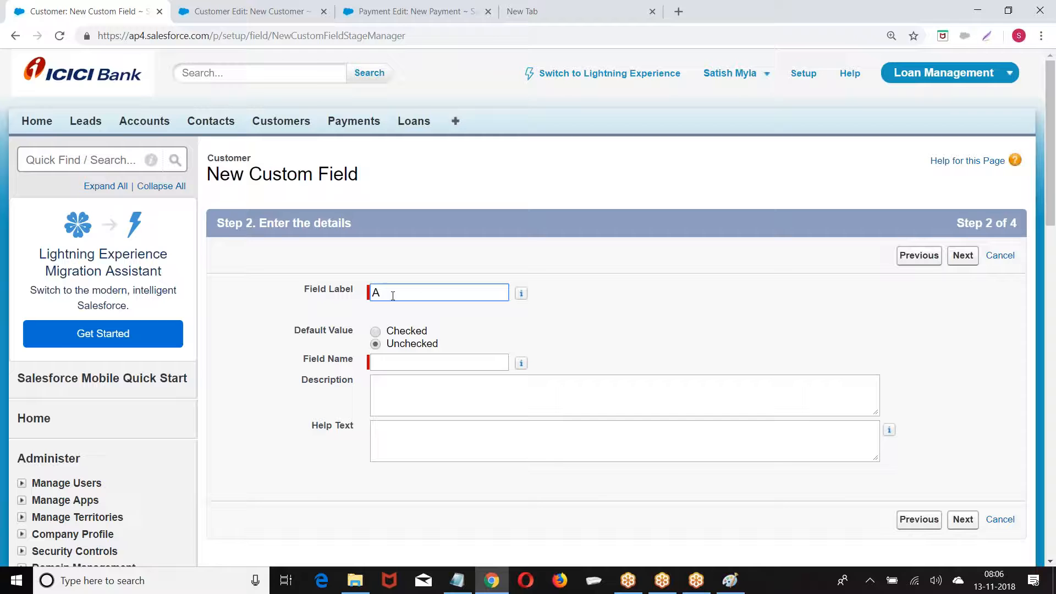
type("Active")
key("Tab")
left_click(963, 256)
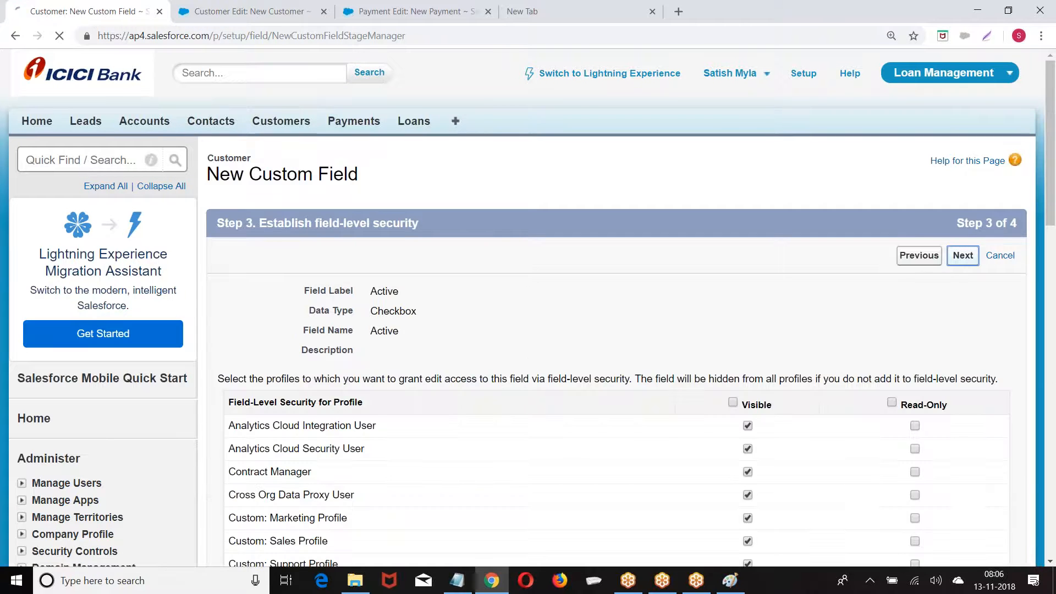
left_click(962, 256)
left_click(959, 255)
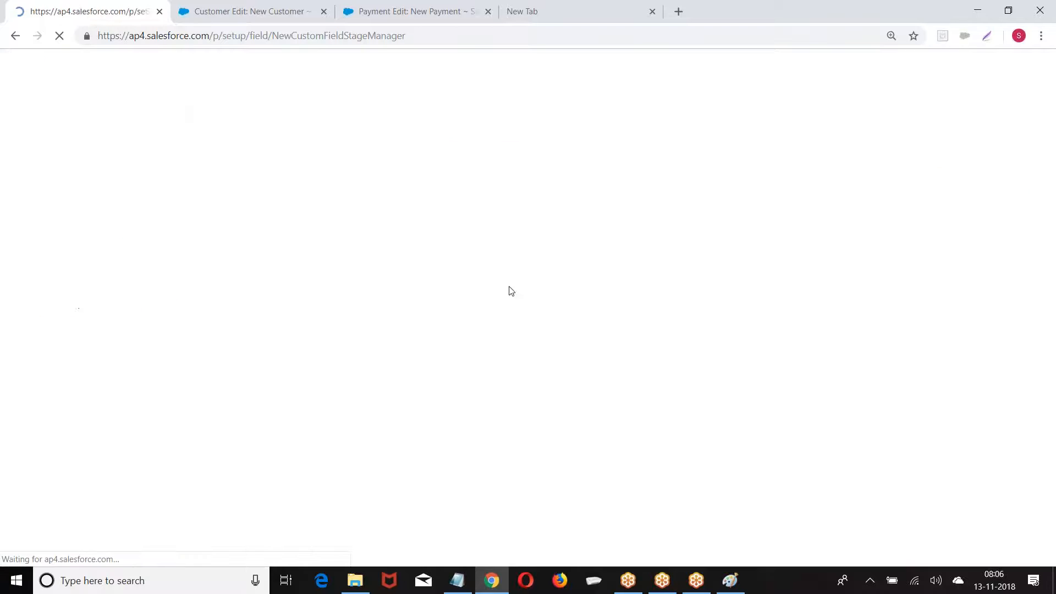
scroll(337, 217, "down", 2)
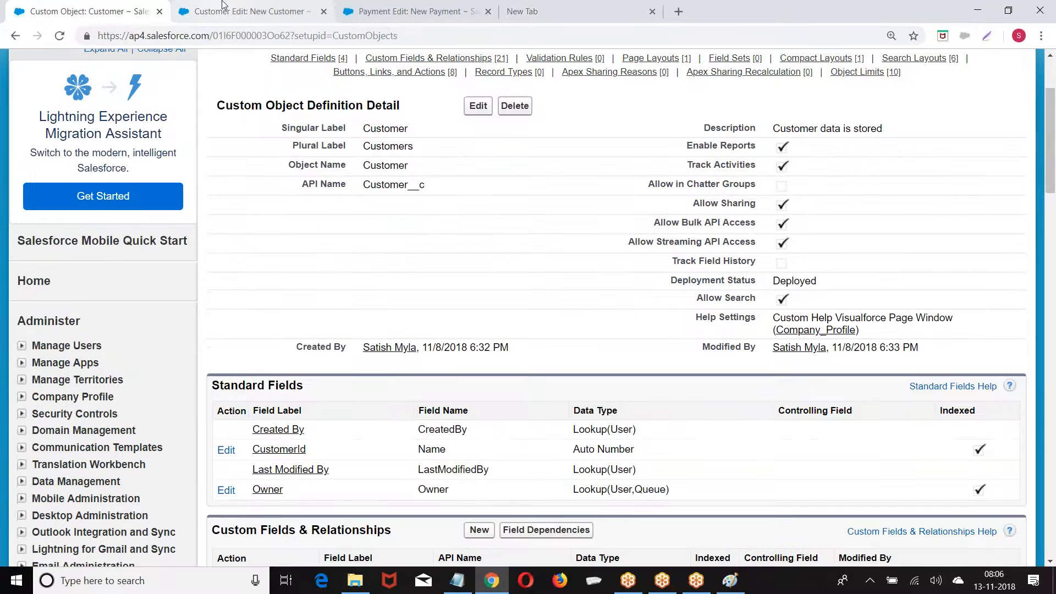
left_click(223, 5)
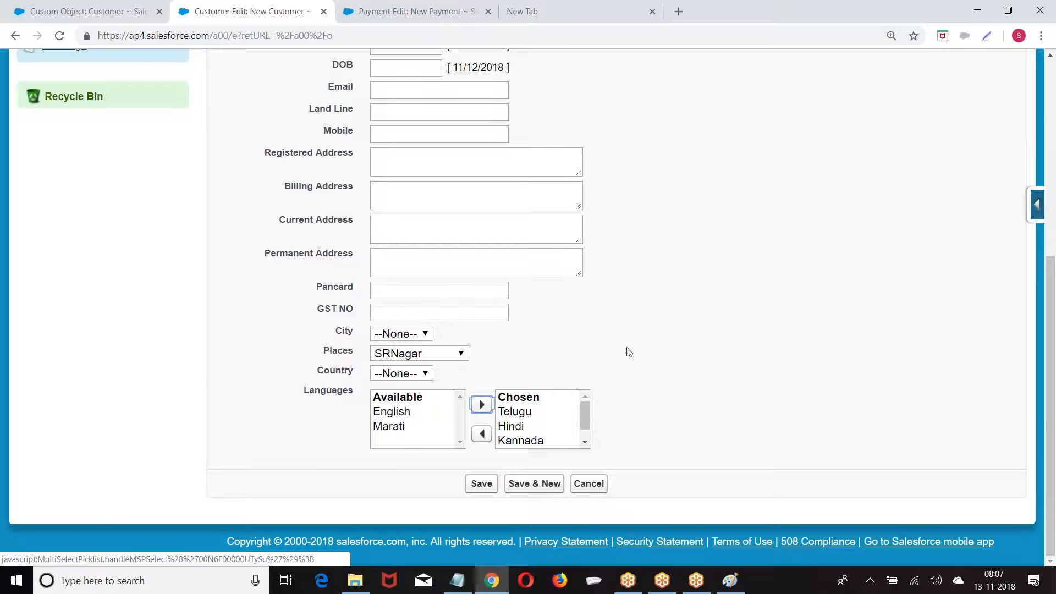
Reload the New Customer form to show the Active field, then scroll to Customer's page layouts
scroll(629, 352, "up", 1)
scroll(628, 352, "down", 1)
scroll(653, 328, "up", 6)
scroll(653, 329, "down", 5)
scroll(654, 329, "down", 1)
left_click(275, 35)
key("Return")
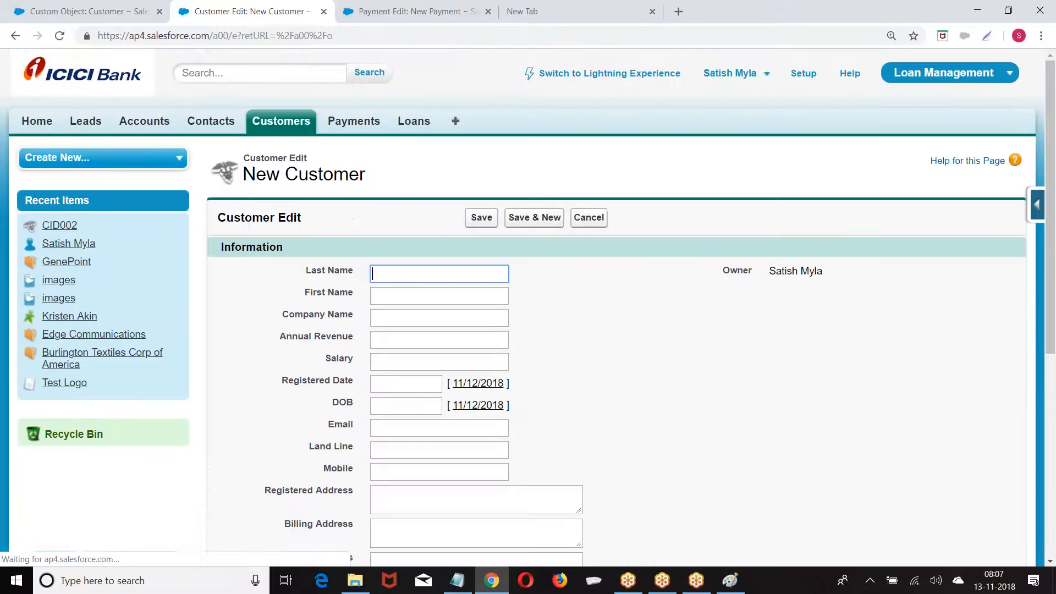
scroll(510, 233, "down", 6)
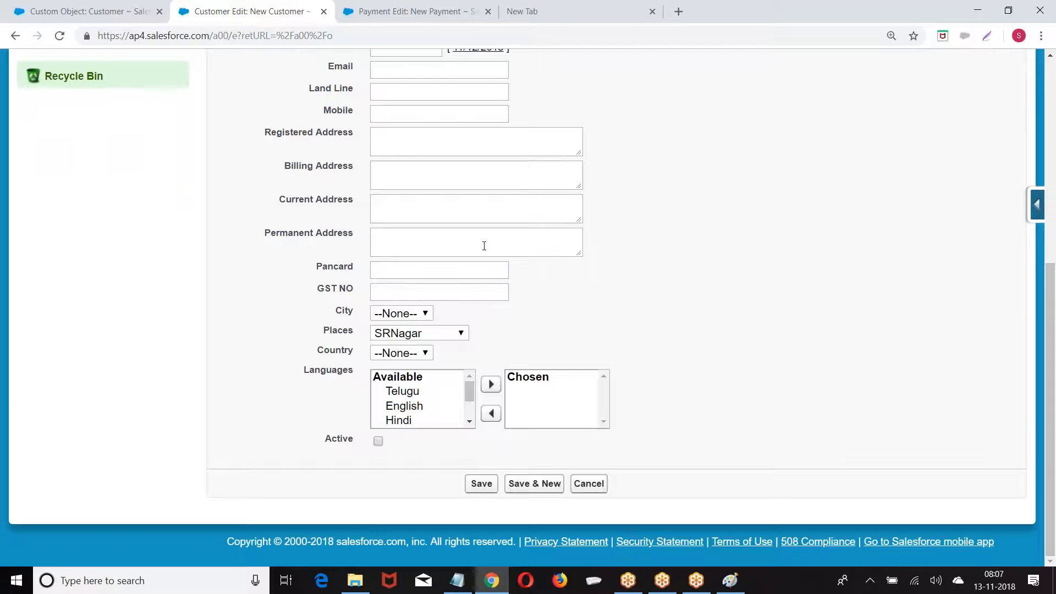
scroll(484, 245, "up", 8)
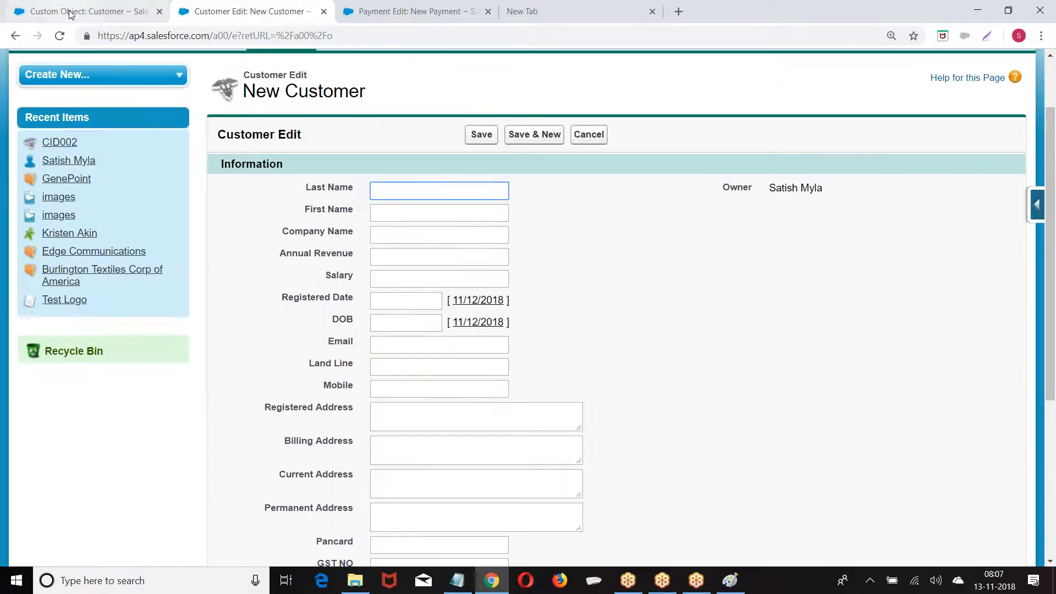
left_click(82, 11)
scroll(455, 231, "down", 15)
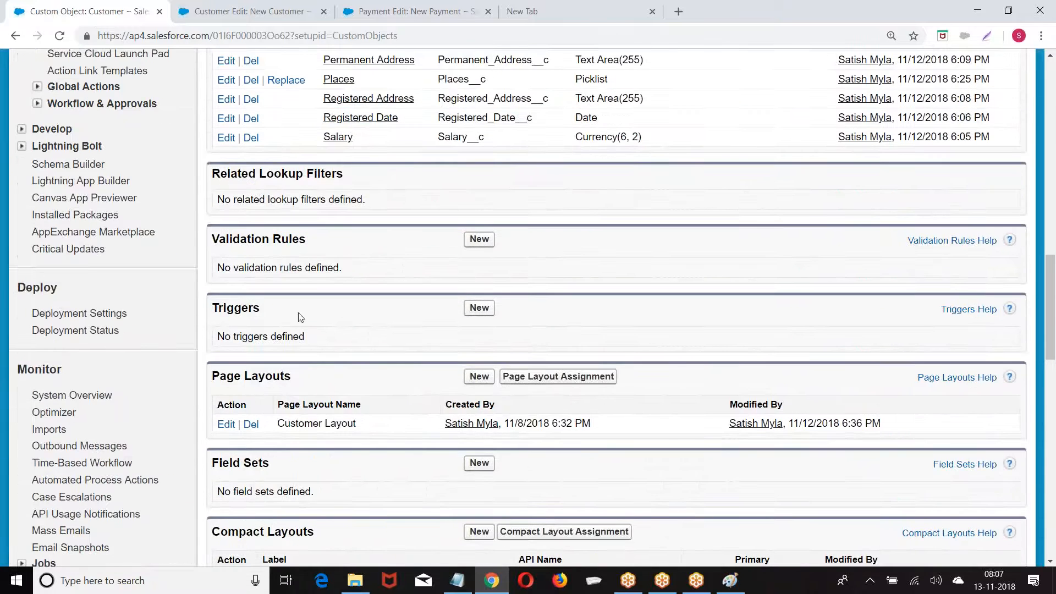
scroll(286, 268, "down", 3)
Edit Customer Layout, moving City, Places, Country, Languages and Active into the right column, and save
left_click(225, 287)
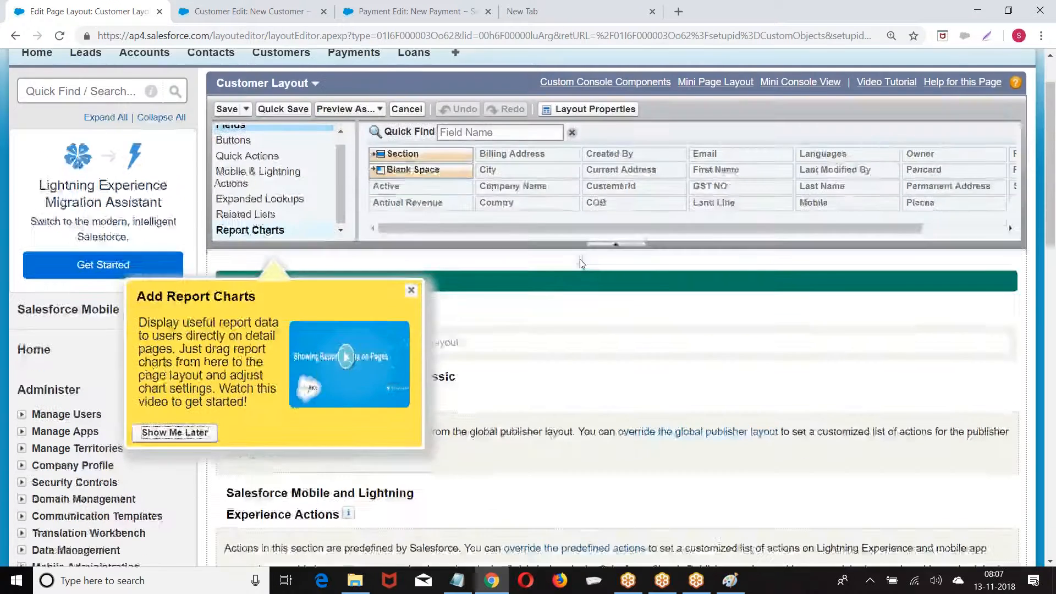
scroll(579, 259, "down", 4)
left_click(412, 87)
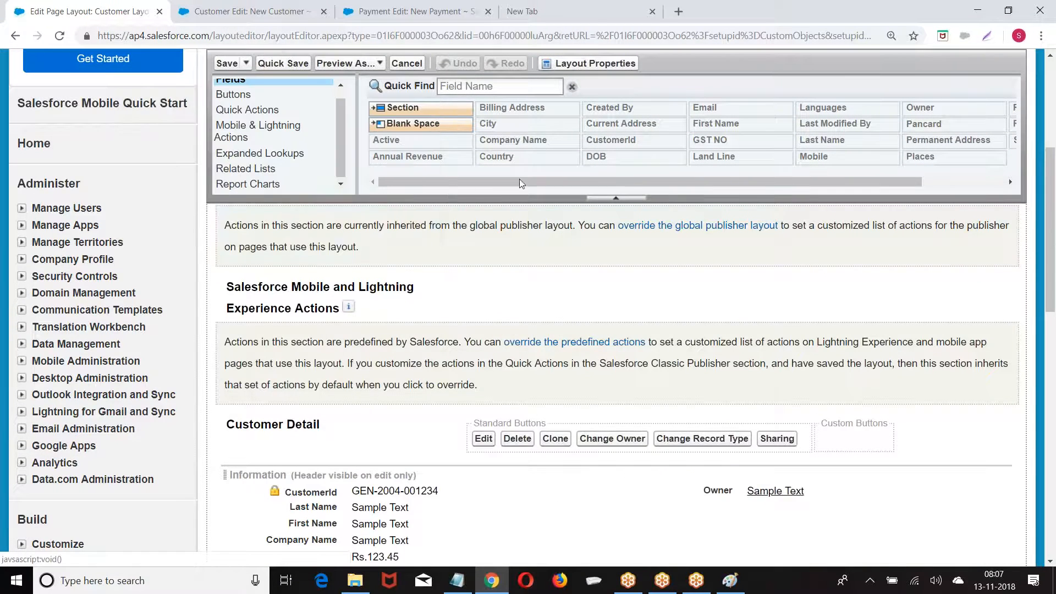
scroll(412, 88, "down", 3)
scroll(495, 341, "down", 5)
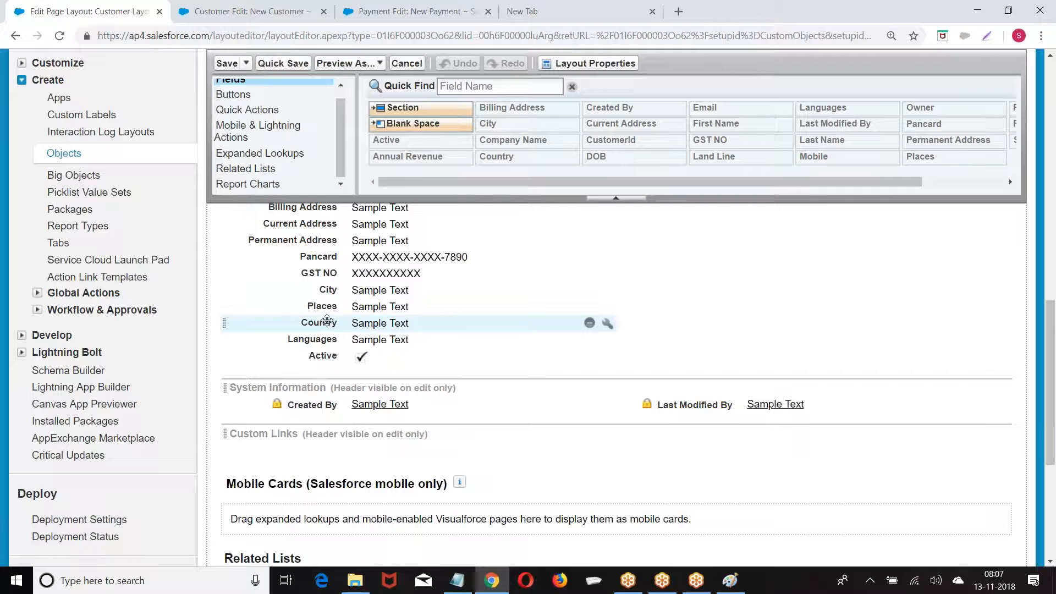
left_click_drag(327, 290, 642, 165)
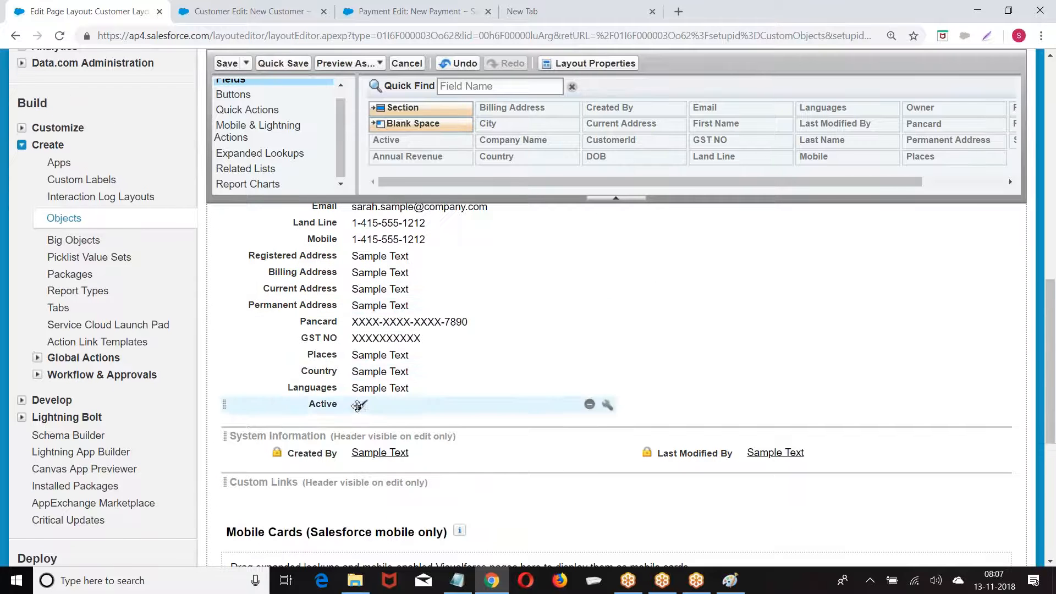
left_click_drag(319, 355, 920, 159)
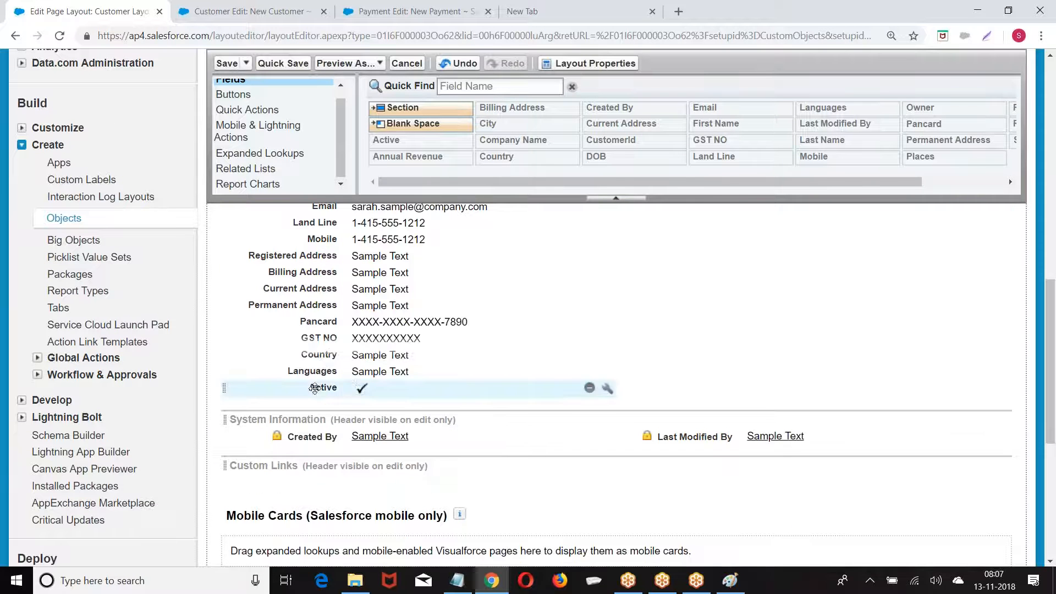
left_click_drag(319, 355, 771, 264)
left_click_drag(319, 413, 716, 222)
scroll(605, 330, "up", 3)
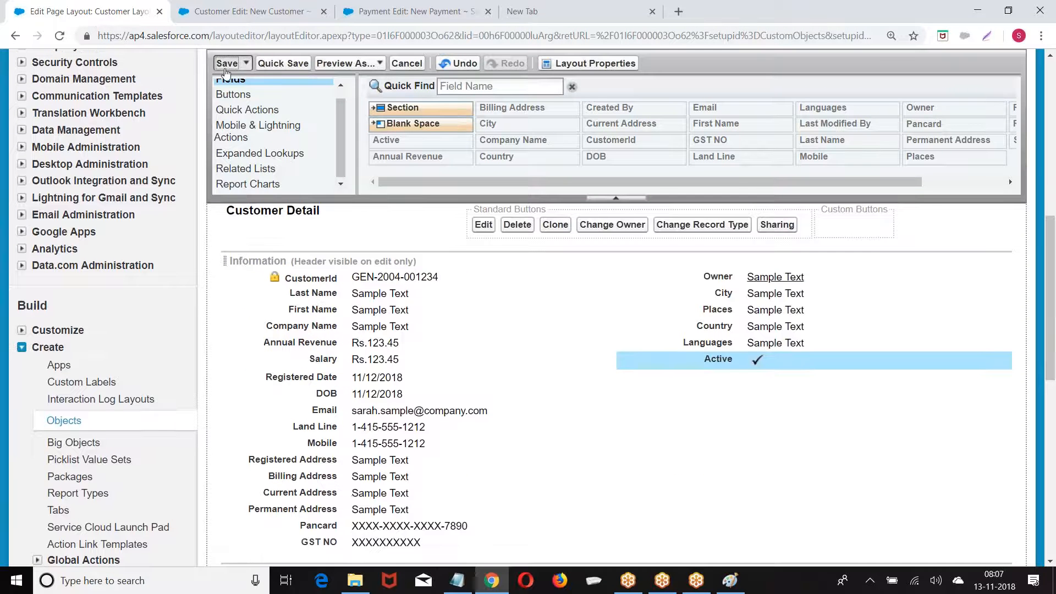
left_click(226, 63)
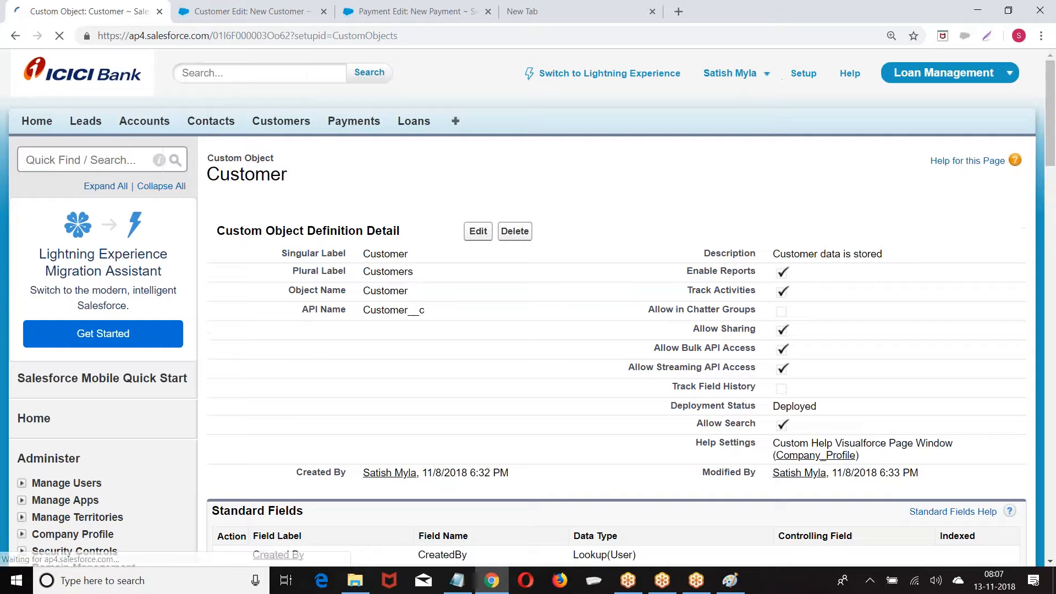
On a new Customer form, set City to Ban and view its Places options
left_click(281, 121)
left_click(477, 249)
scroll(730, 240, "down", 3)
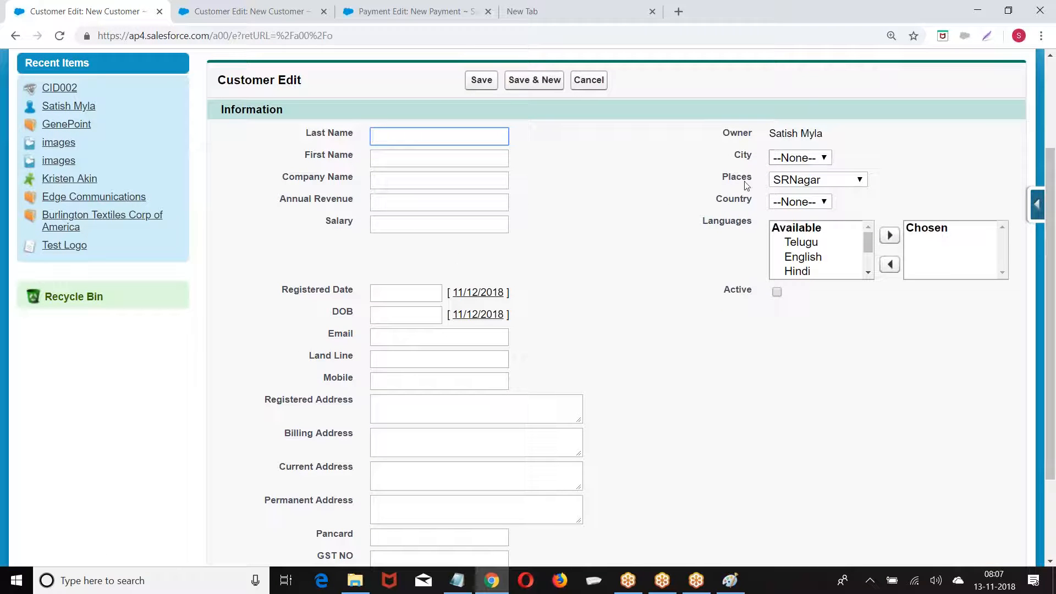
left_click(799, 159)
left_click(791, 195)
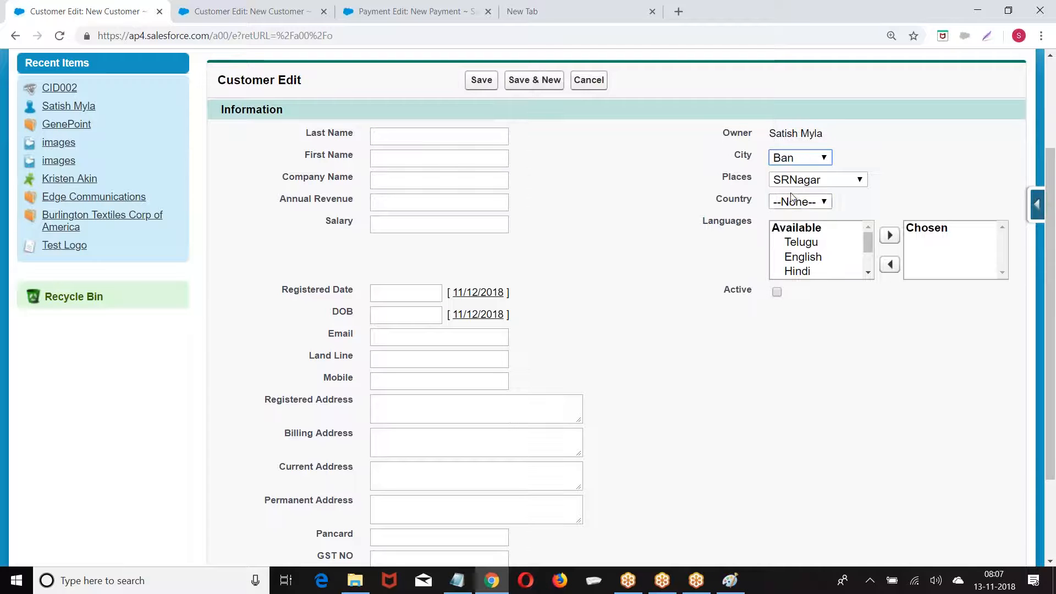
left_click(795, 181)
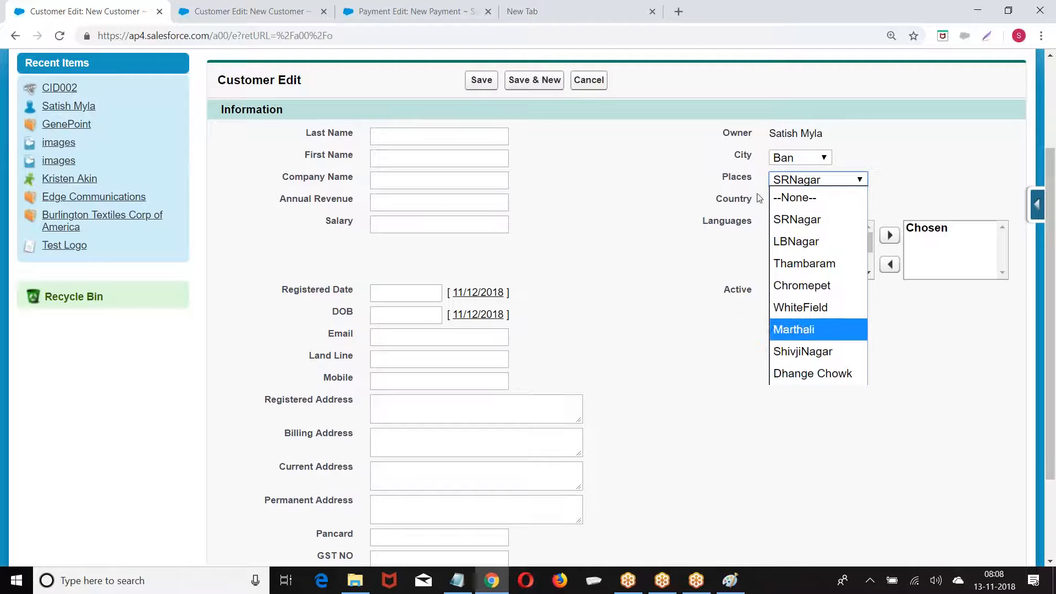
Change City to Che, then Pune, and check the Places offered for Pune
left_click(790, 160)
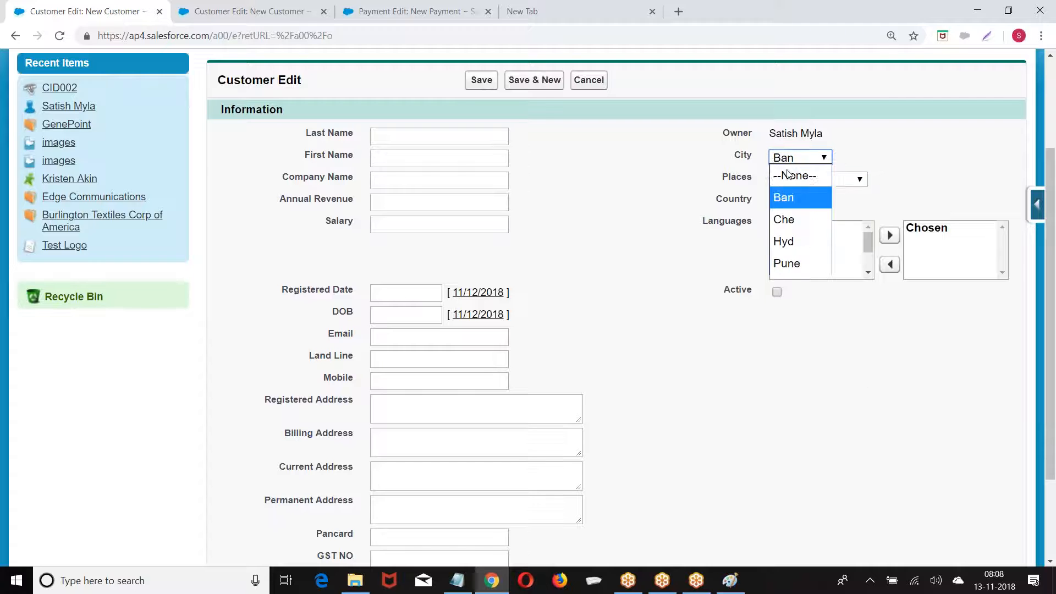
left_click(792, 221)
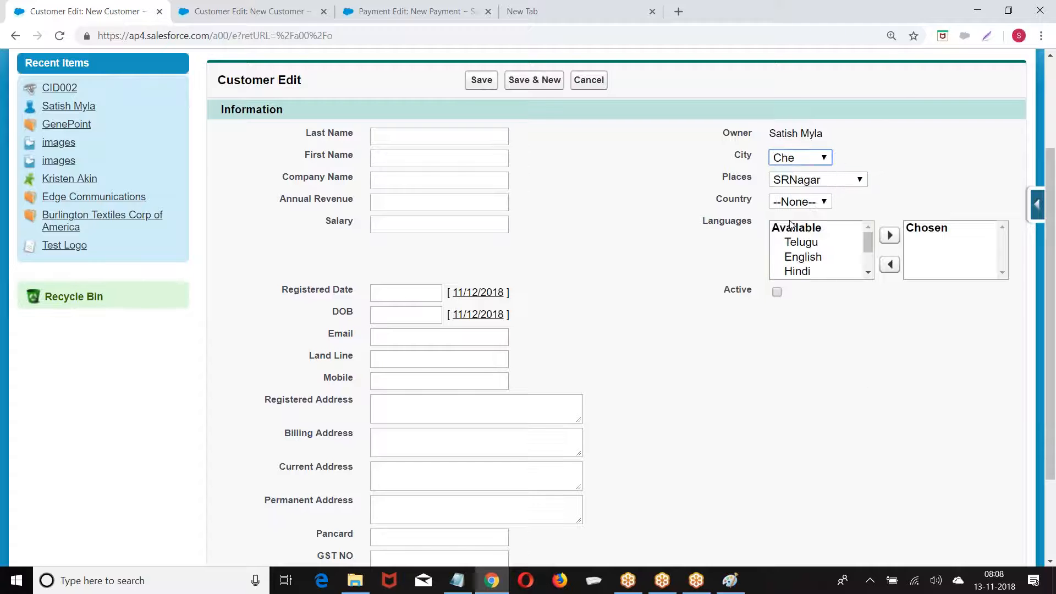
left_click(791, 160)
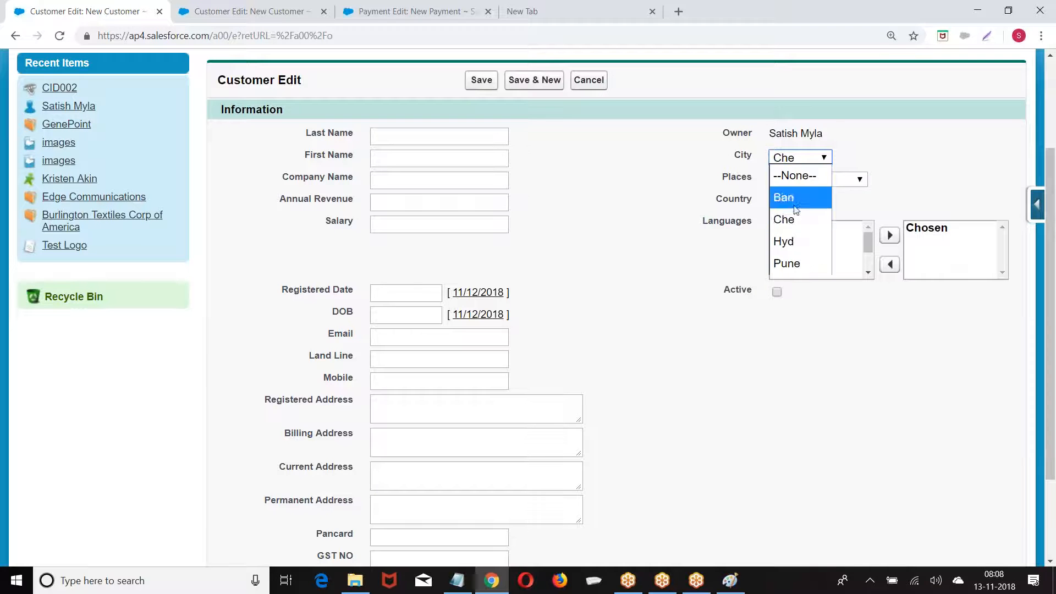
left_click(792, 266)
left_click(814, 180)
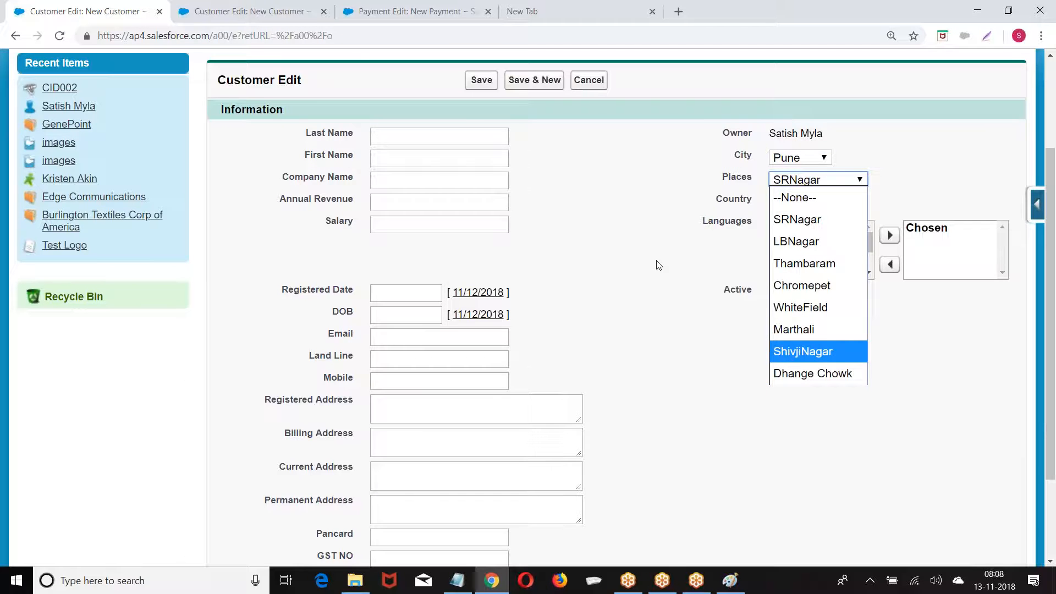
scroll(659, 264, "up", 3)
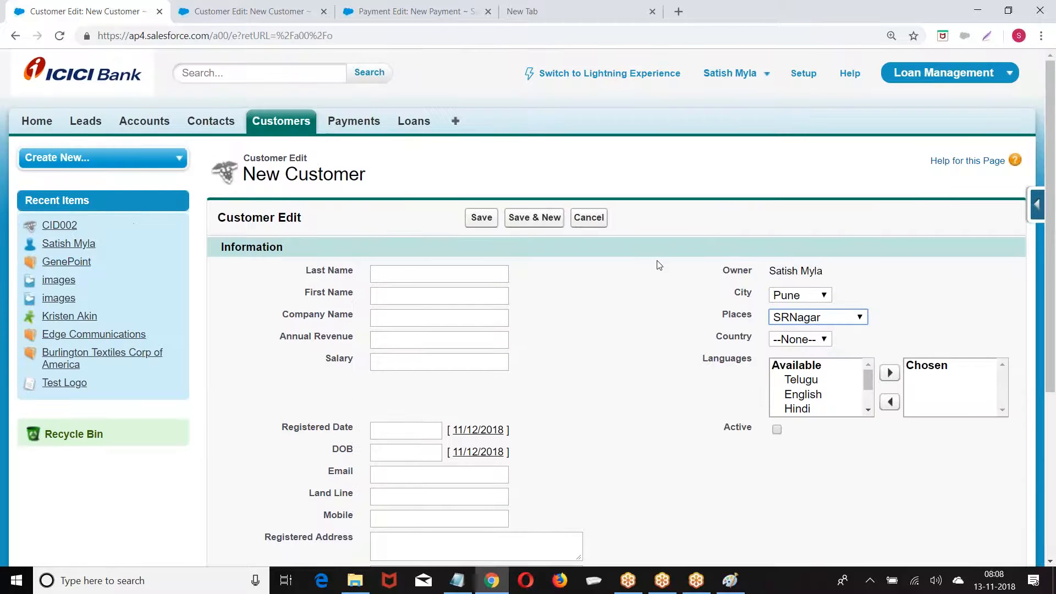
scroll(659, 265, "down", 3)
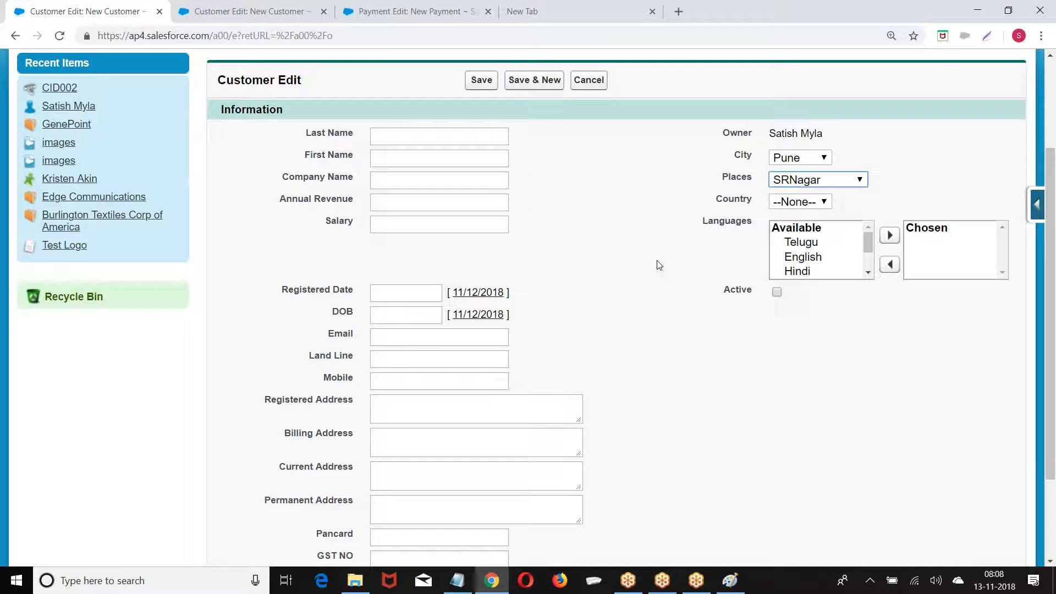
Toggle Active on and off, keep City as Pune, and close the first Customer Edit tab
left_click(776, 293)
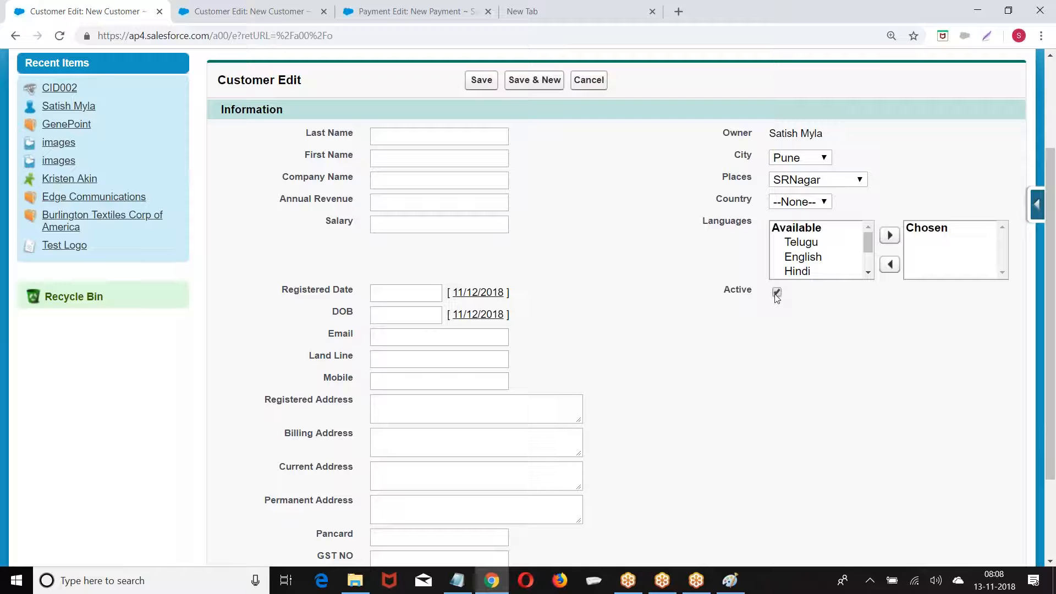
left_click(792, 160)
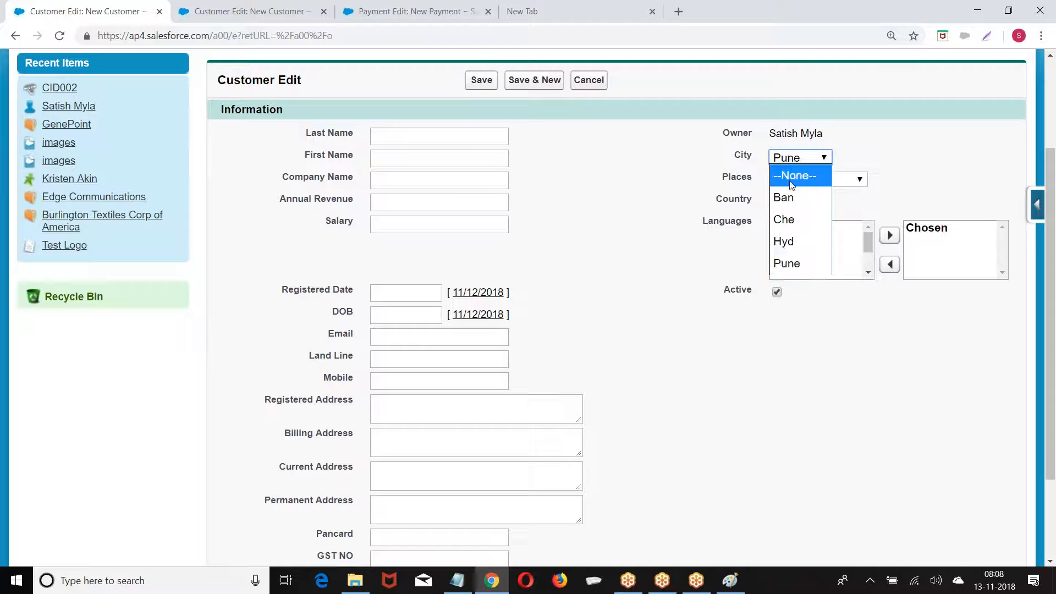
left_click(650, 281)
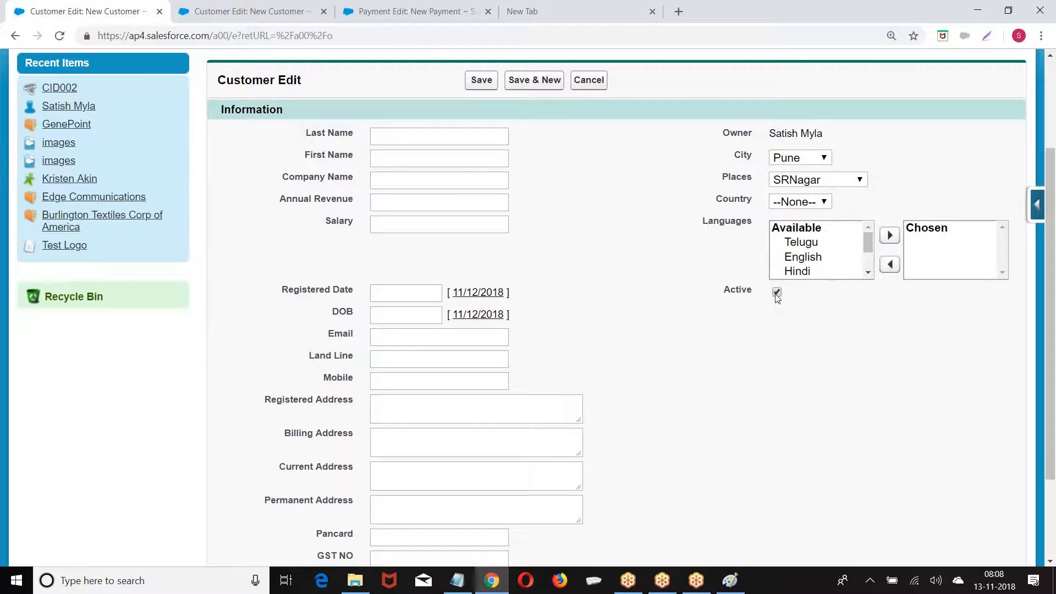
left_click(776, 292)
left_click(159, 11)
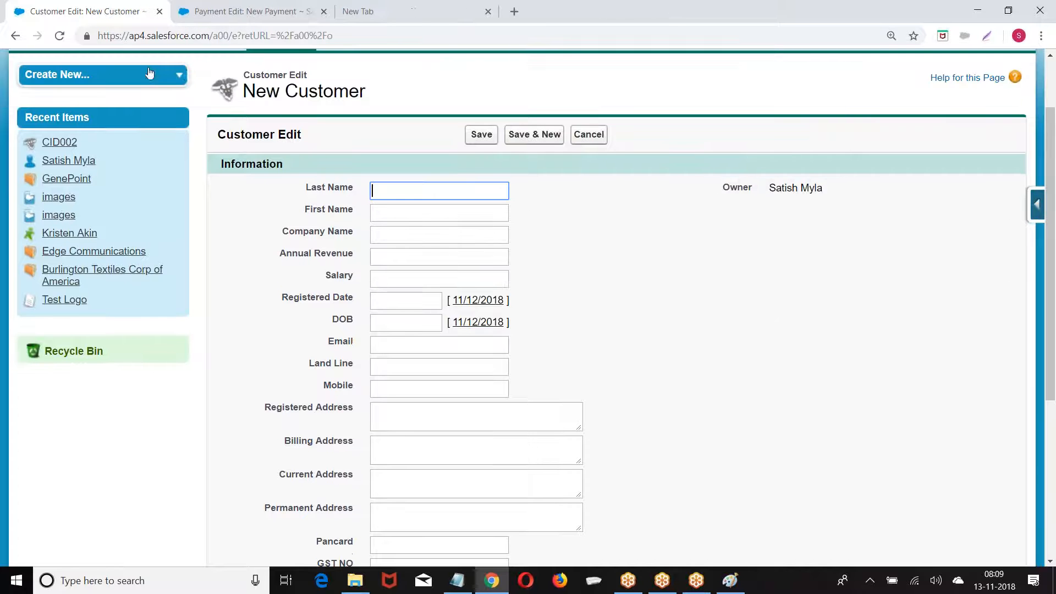
From Setup, open Create > Objects > Customer and scroll to Custom Fields & Relationships
left_click(804, 74)
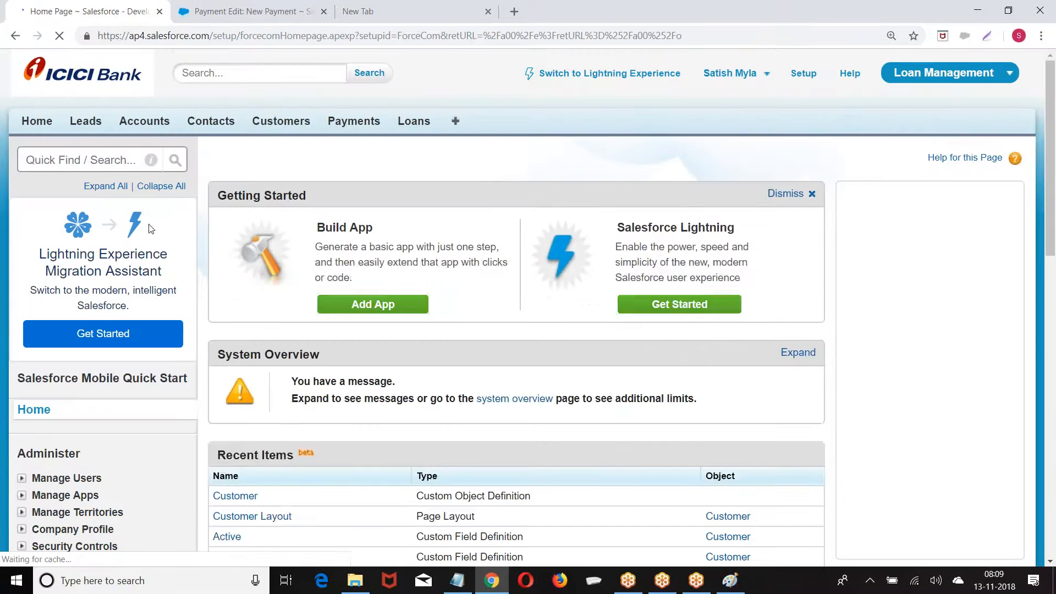
scroll(110, 278, "down", 10)
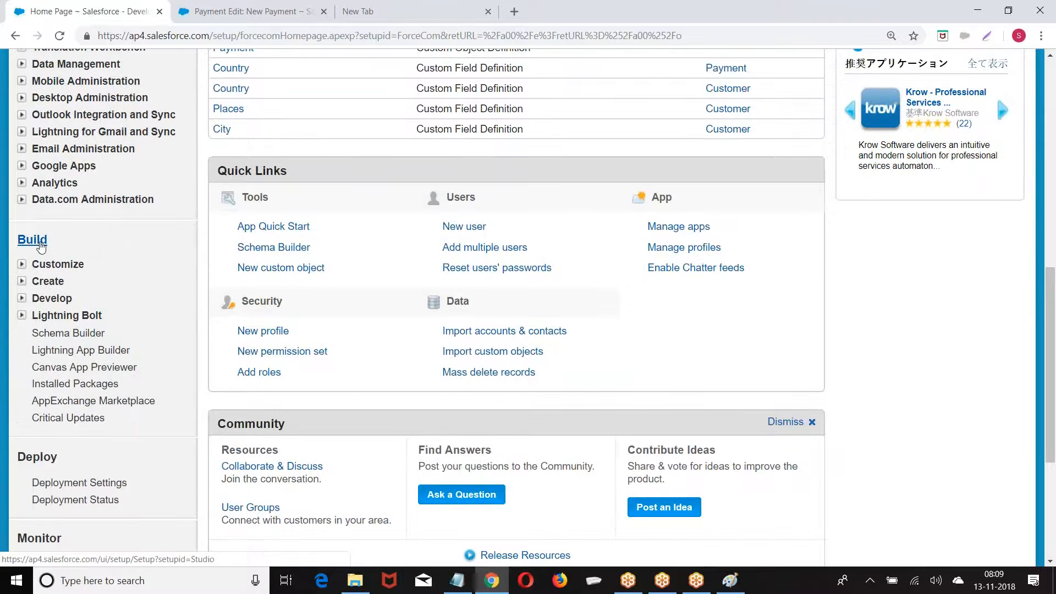
left_click(23, 282)
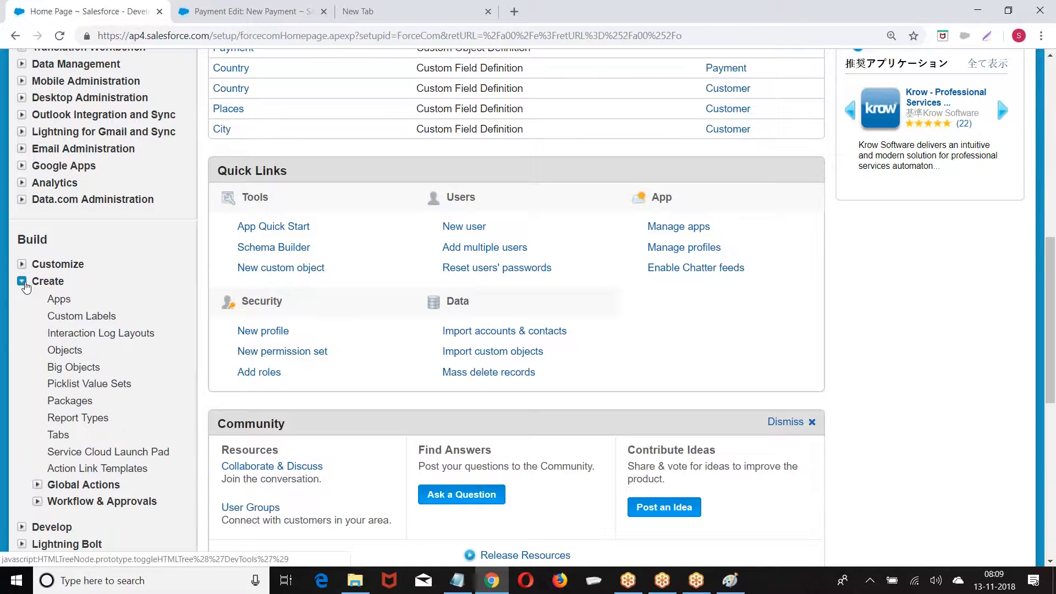
left_click(64, 351)
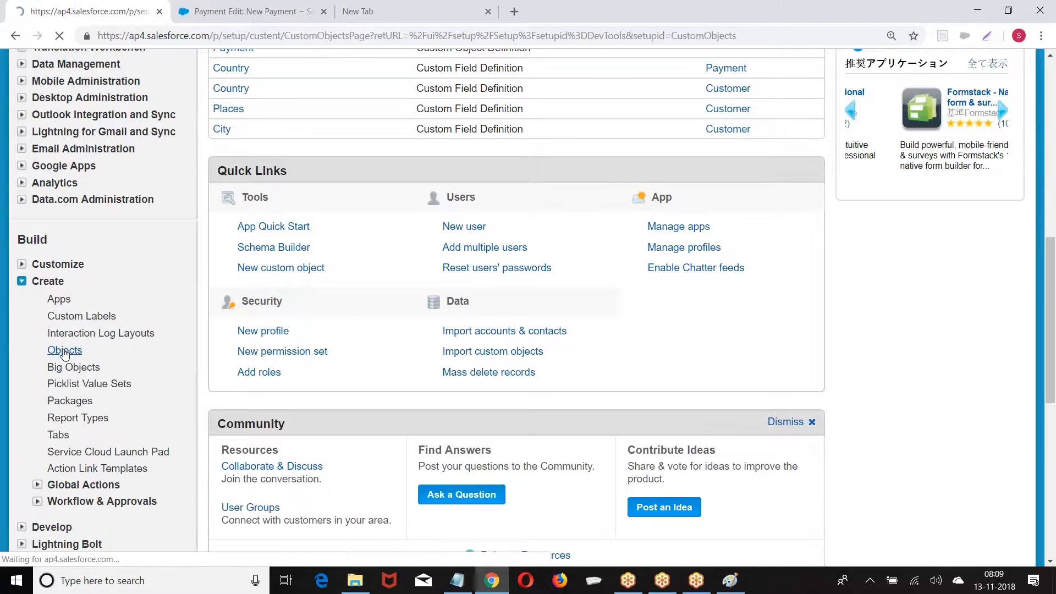
scroll(400, 261, "down", 3)
left_click(300, 235)
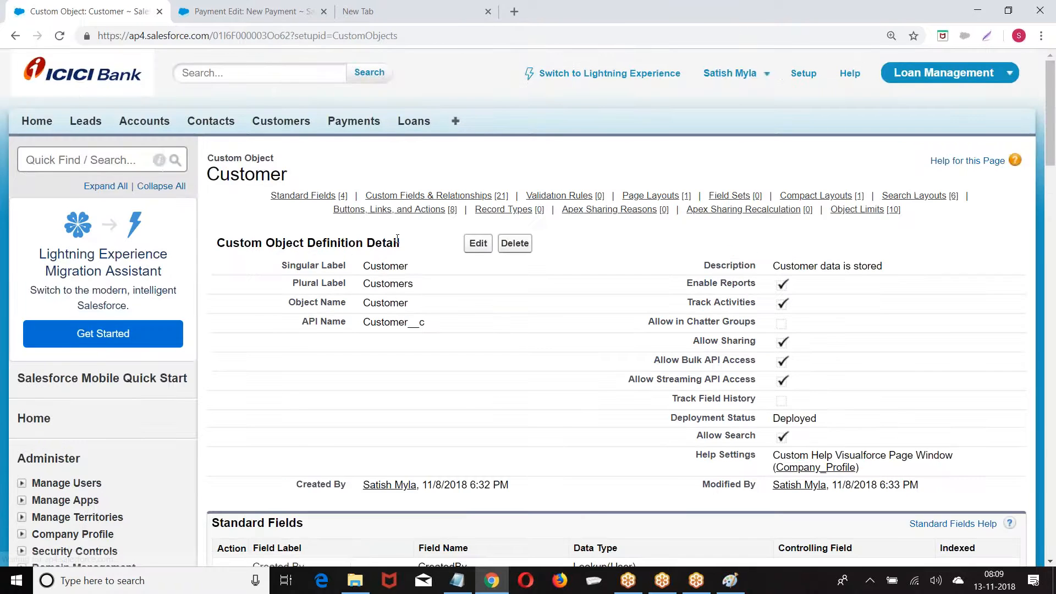
scroll(616, 308, "down", 5)
scroll(216, 188, "down", 3)
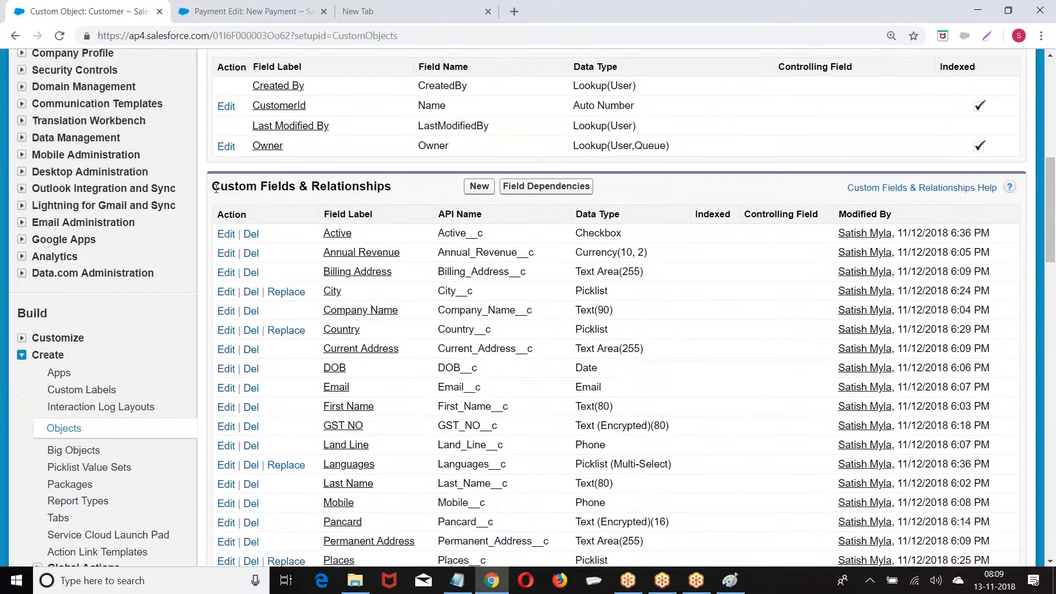
left_click_drag(213, 188, 396, 187)
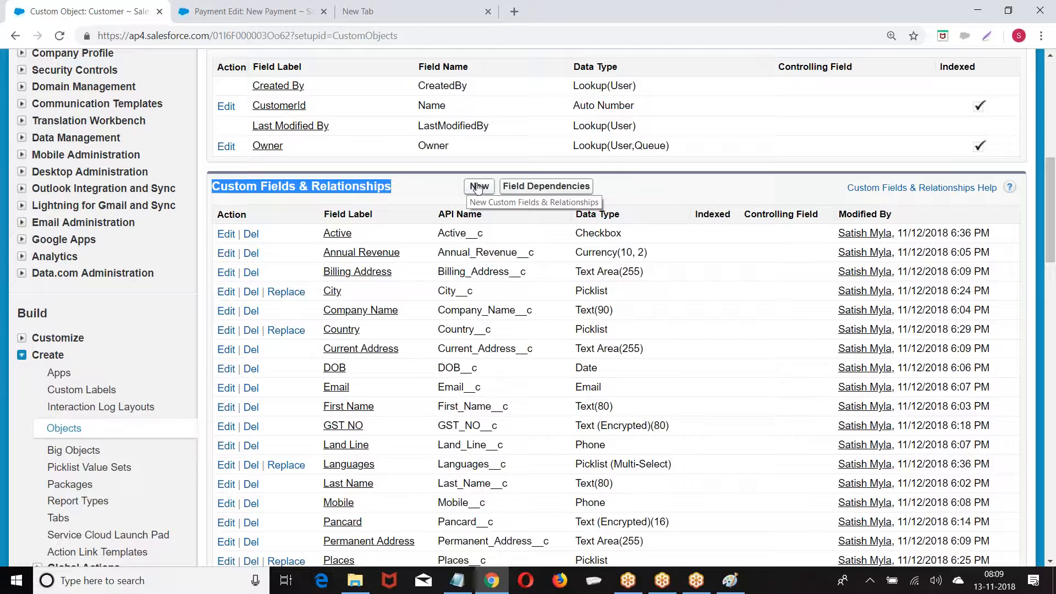
Open Field Dependencies, start a new dependency and choose City as the controlling field
left_click(536, 192)
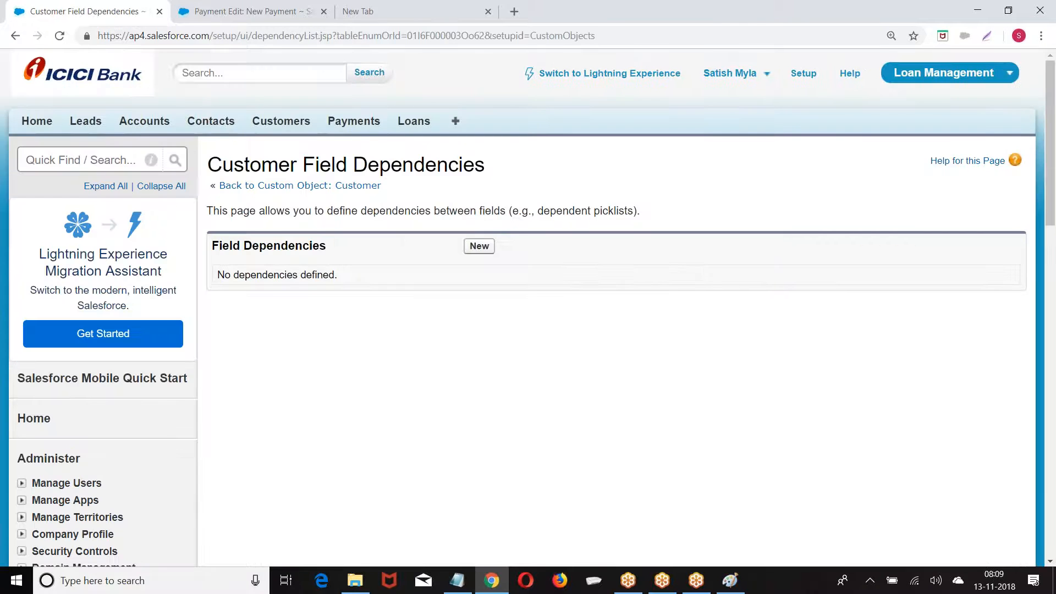
left_click(479, 245)
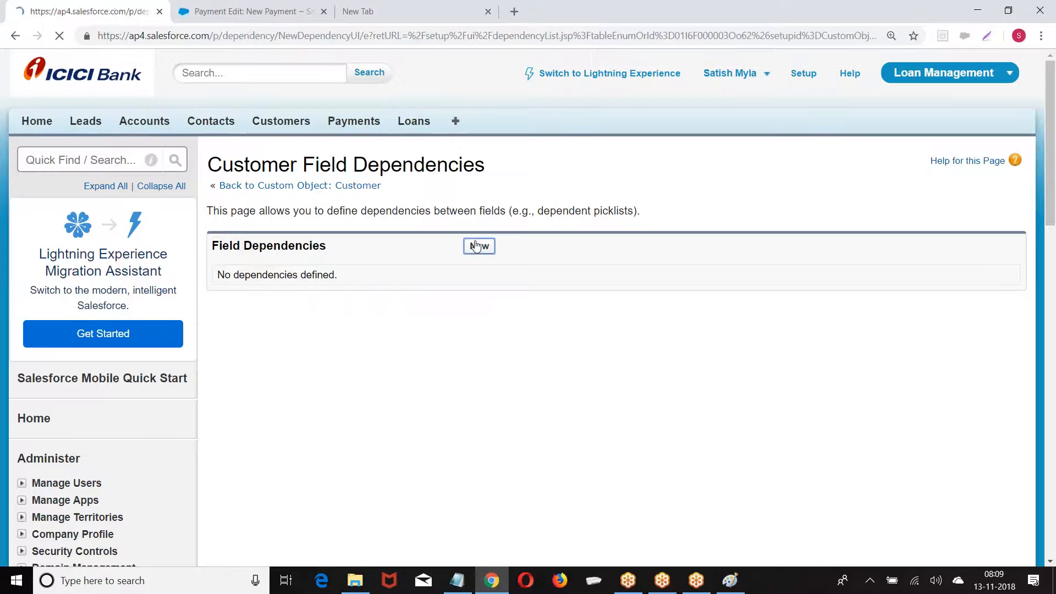
scroll(476, 246, "down", 3)
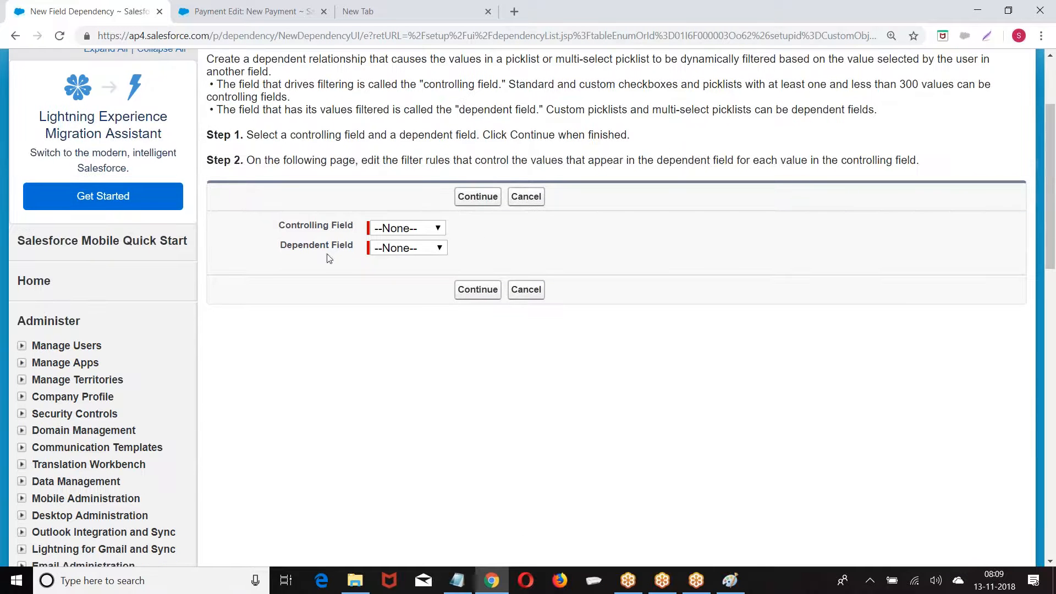
left_click_drag(285, 230, 350, 230)
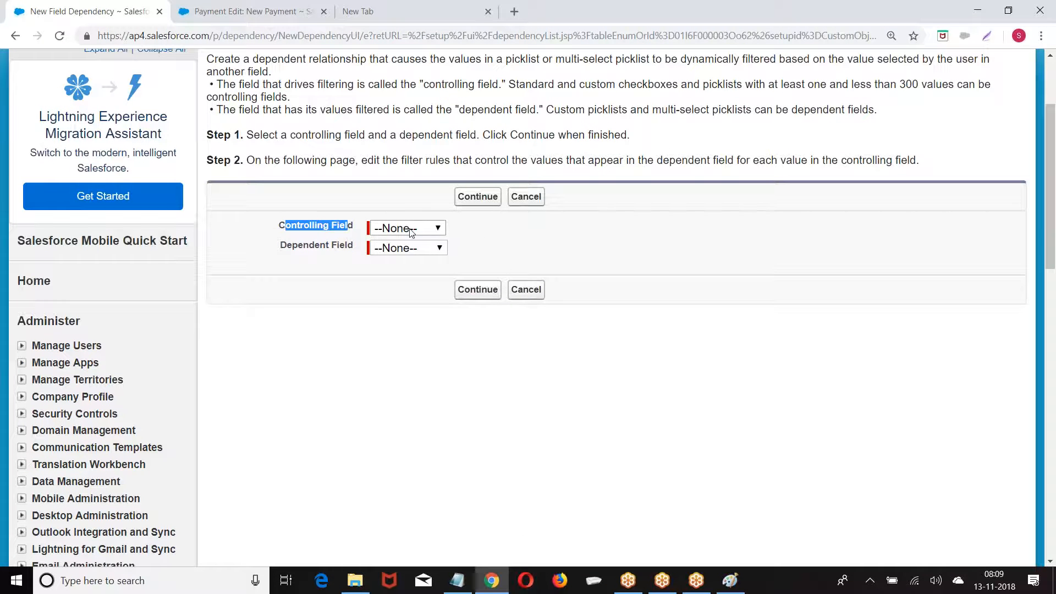
left_click(410, 228)
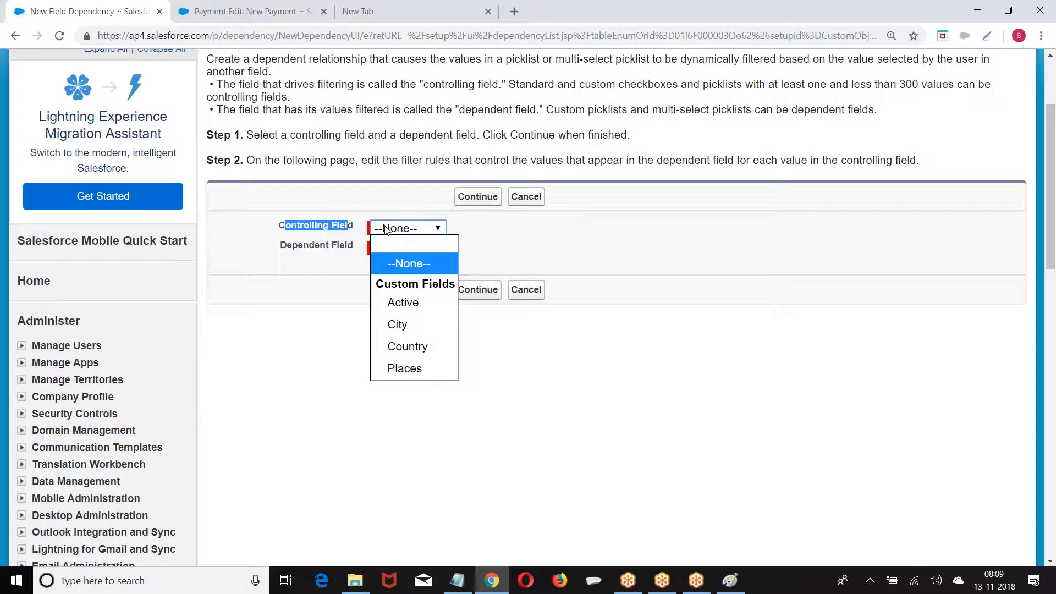
left_click(394, 327)
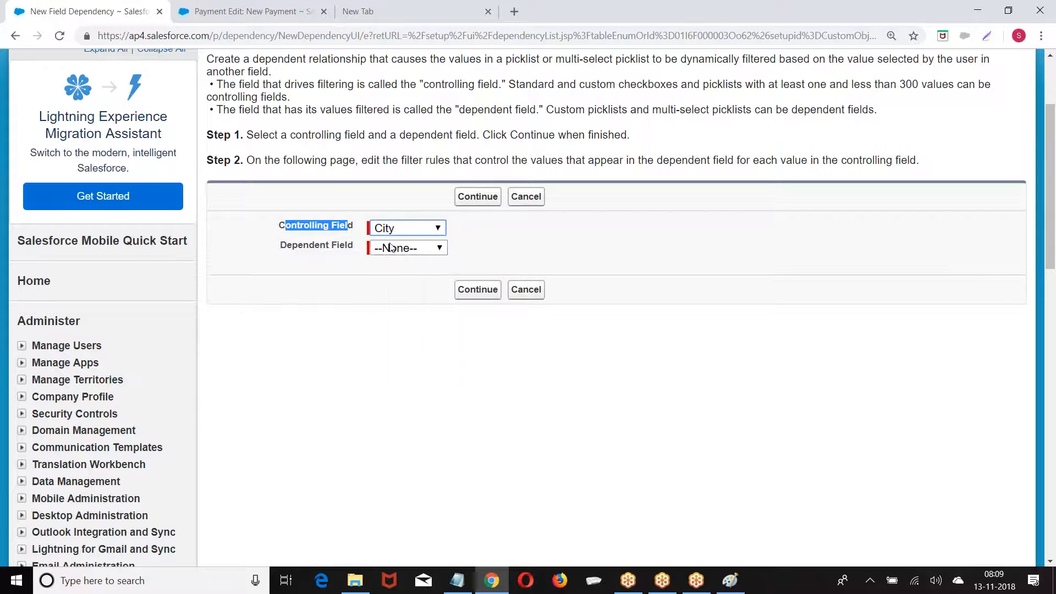
left_click(407, 248)
left_click(498, 244)
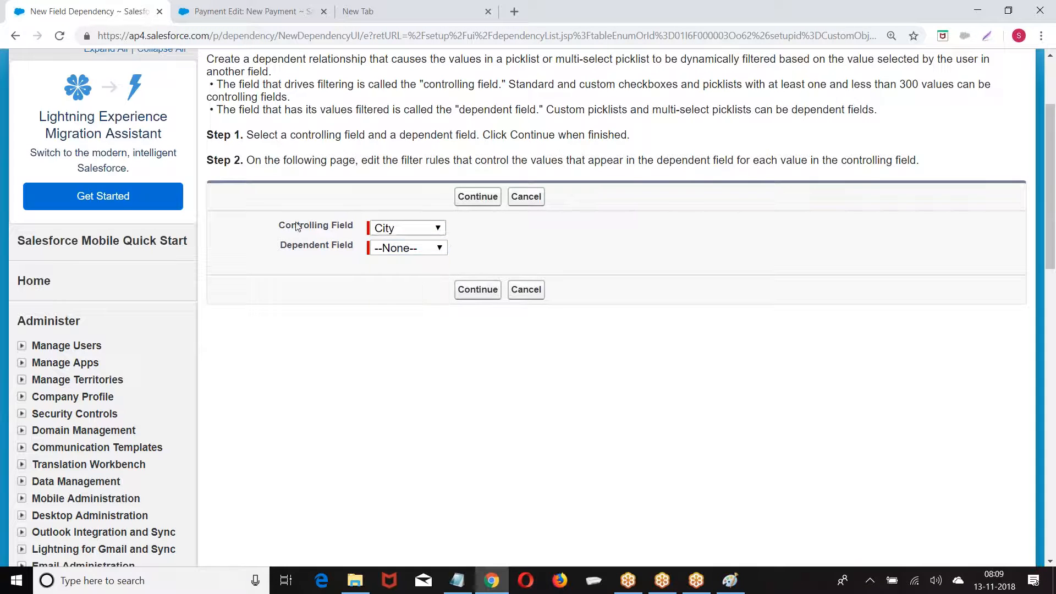
left_click_drag(278, 225, 359, 226)
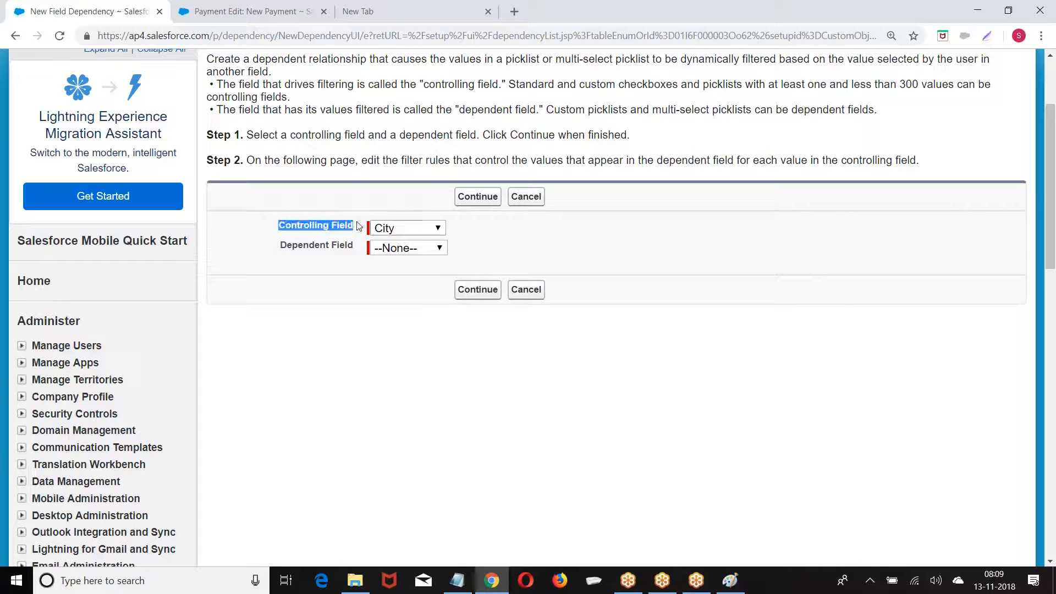
left_click(408, 229)
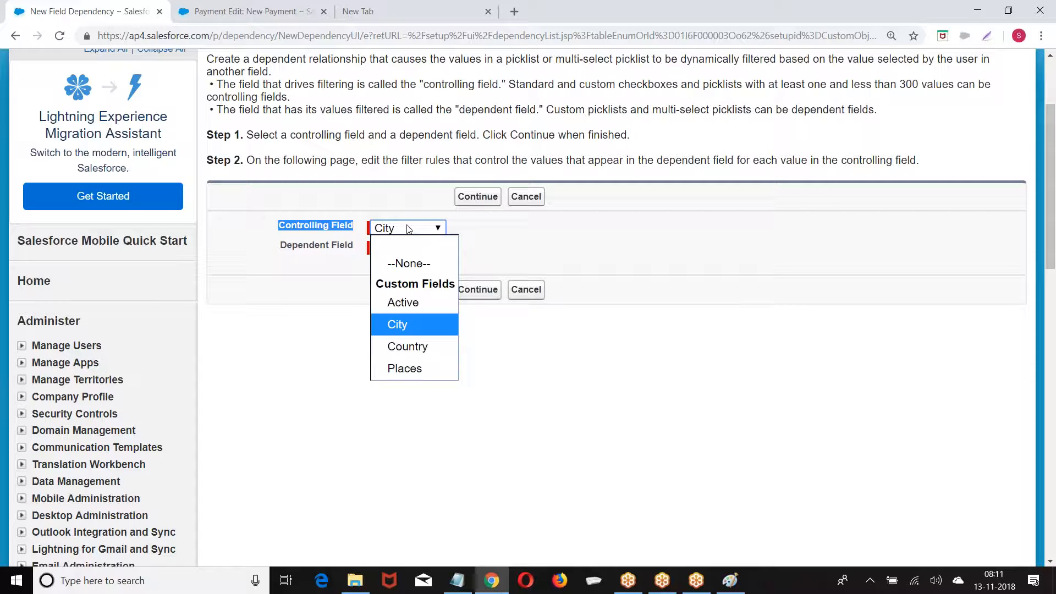
Keep City as the controlling field, choose Places as the dependent field, and continue
left_click(409, 229)
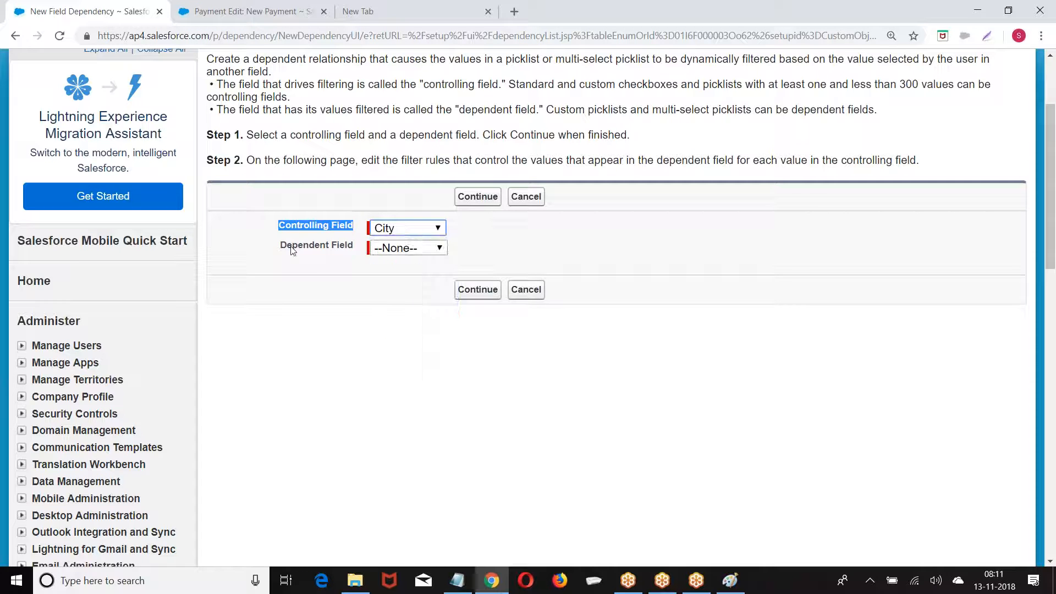
left_click(391, 250)
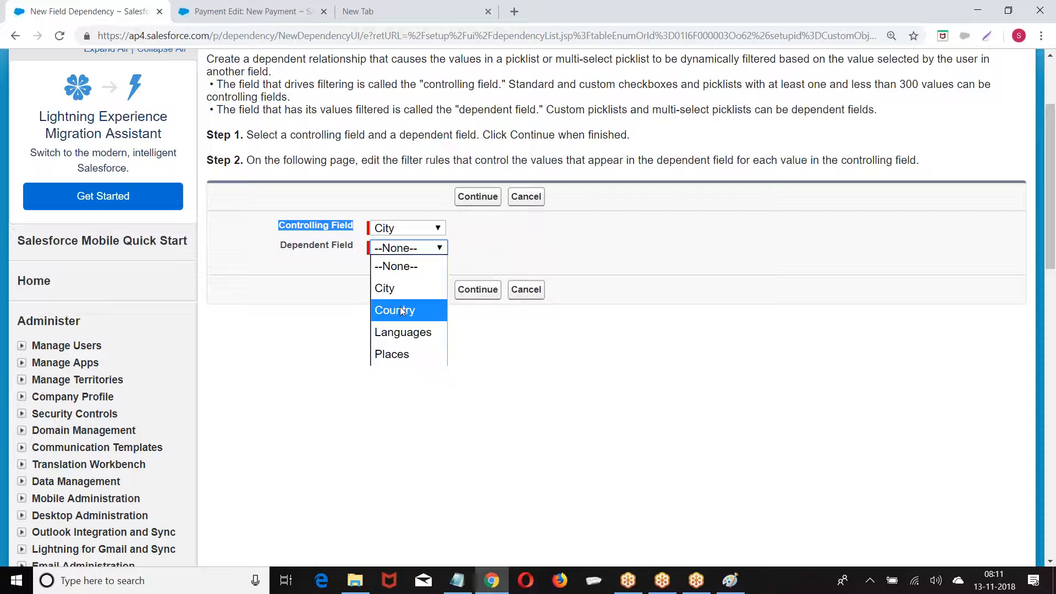
left_click(391, 355)
left_click(476, 289)
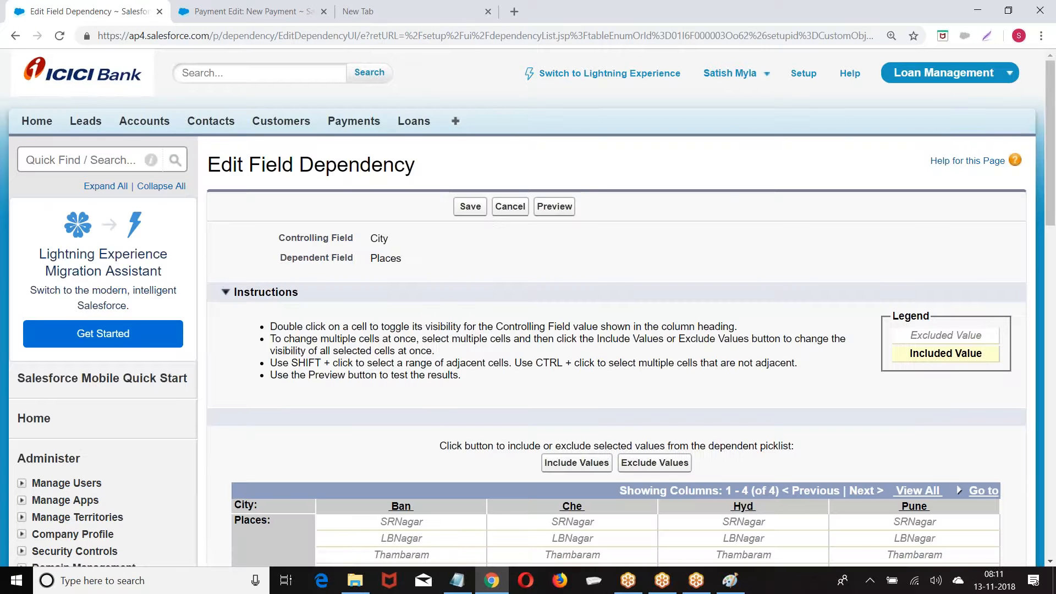
Include WhiteField and Marthali for Ban, and Thambaram and Chromepet for Che
scroll(393, 191, "down", 6)
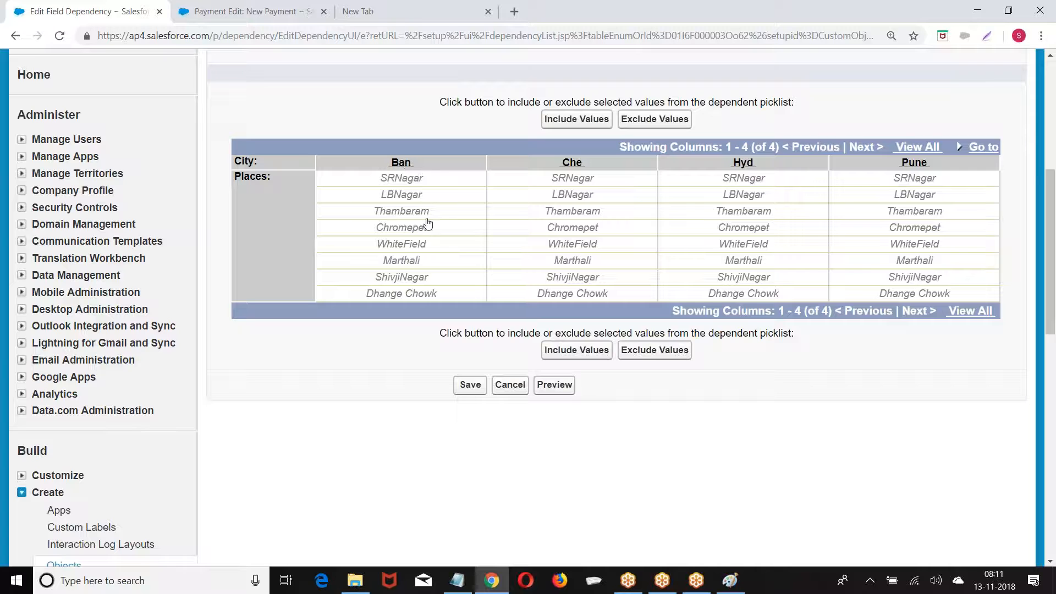
left_click(385, 244)
left_click(576, 118)
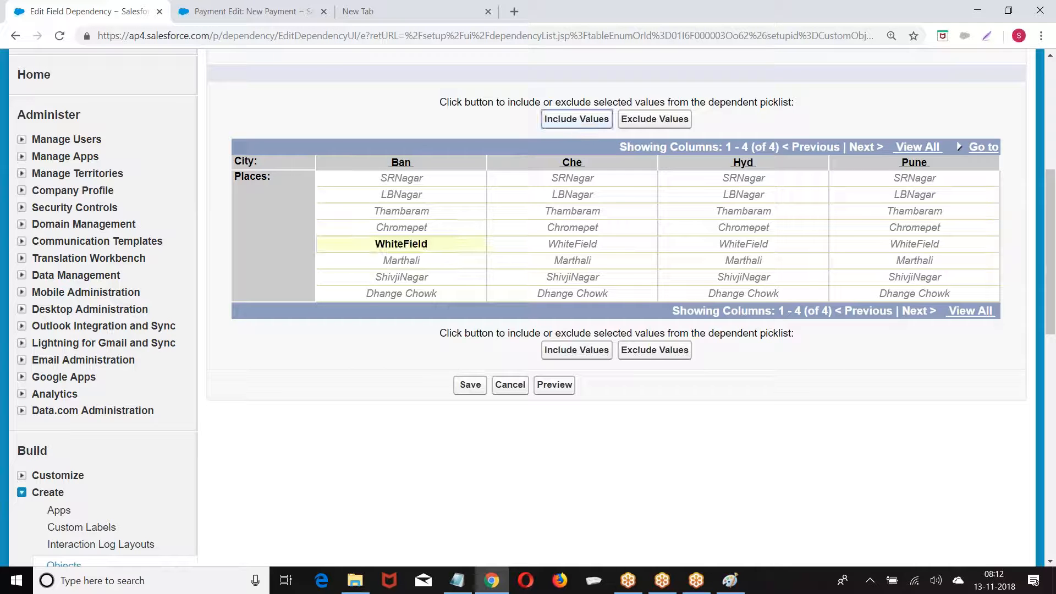
left_click(388, 264)
left_click(565, 120)
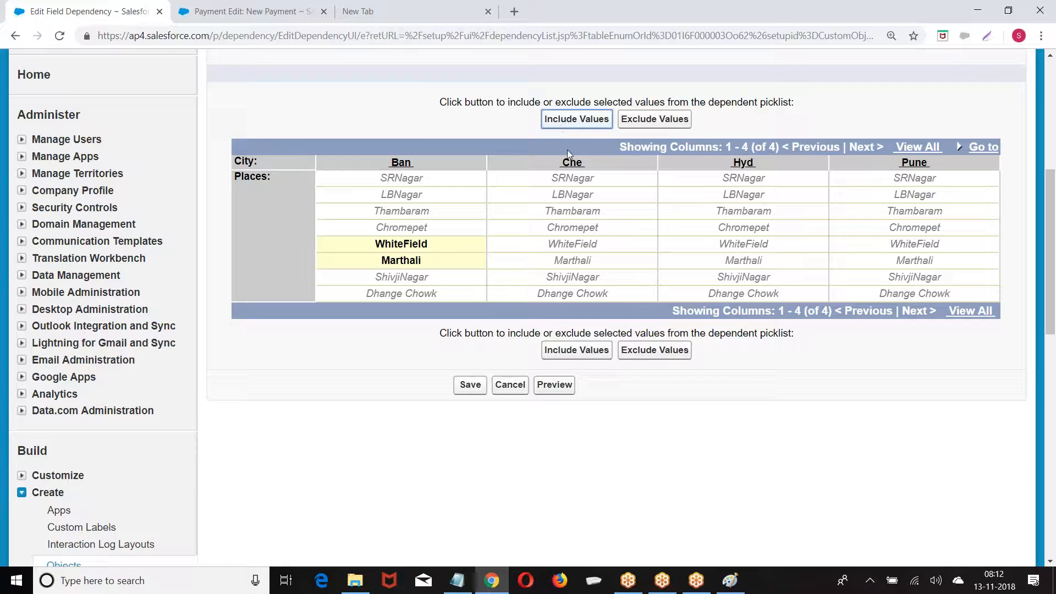
left_click(575, 212)
left_click(577, 119)
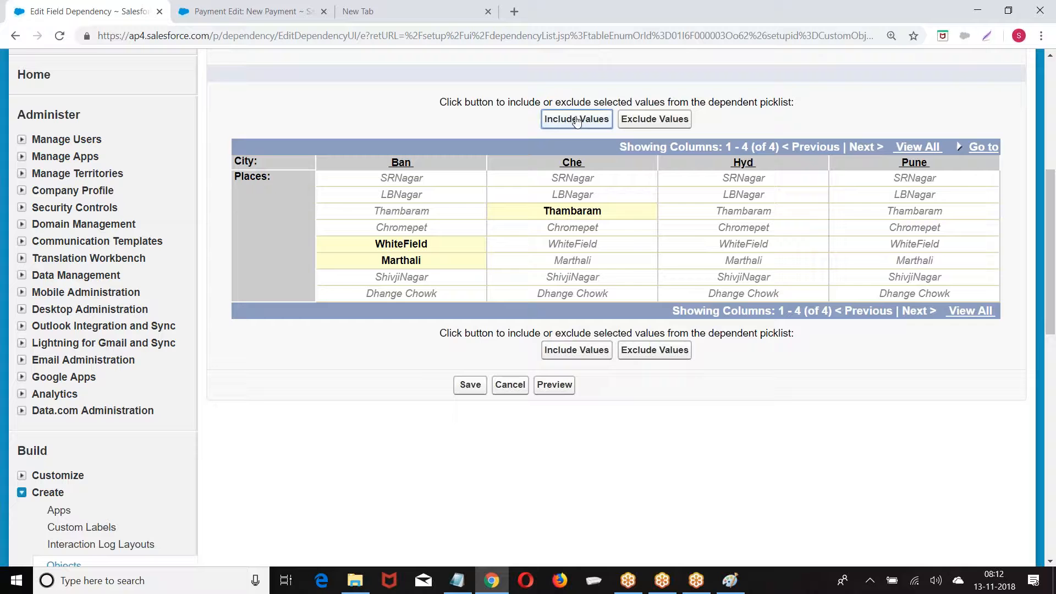
left_click(566, 229)
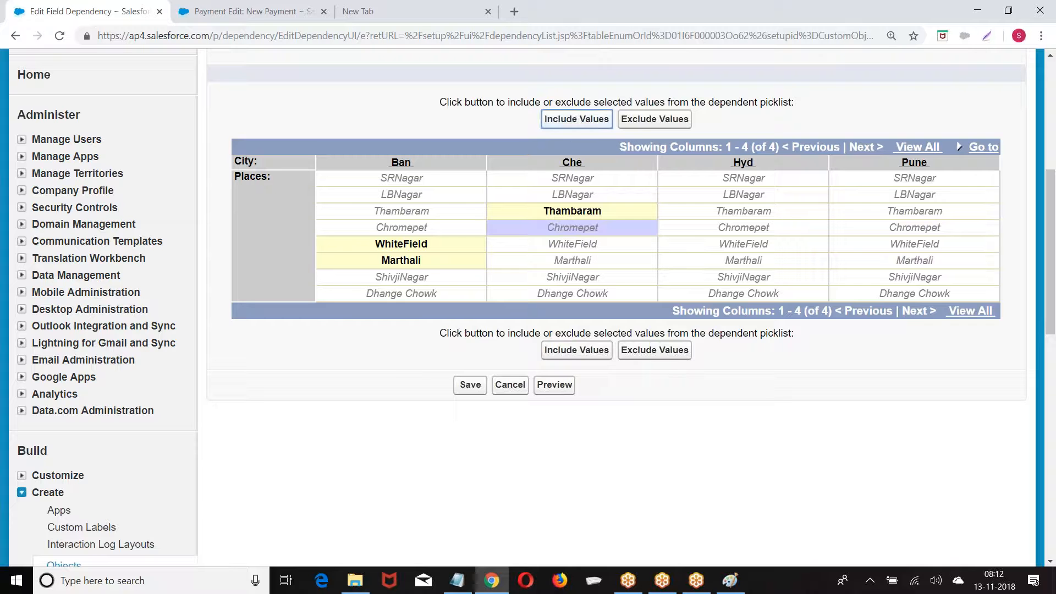
left_click(567, 122)
Include SRNagar and LBNagar for Hyd
left_click(745, 177)
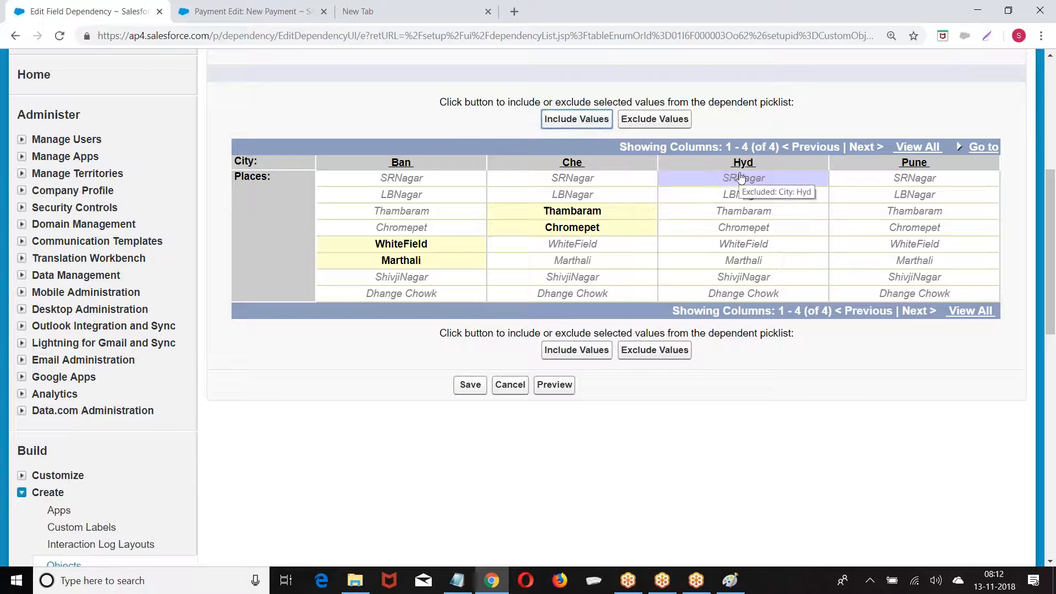
left_click(566, 119)
left_click(751, 196)
left_click(584, 124)
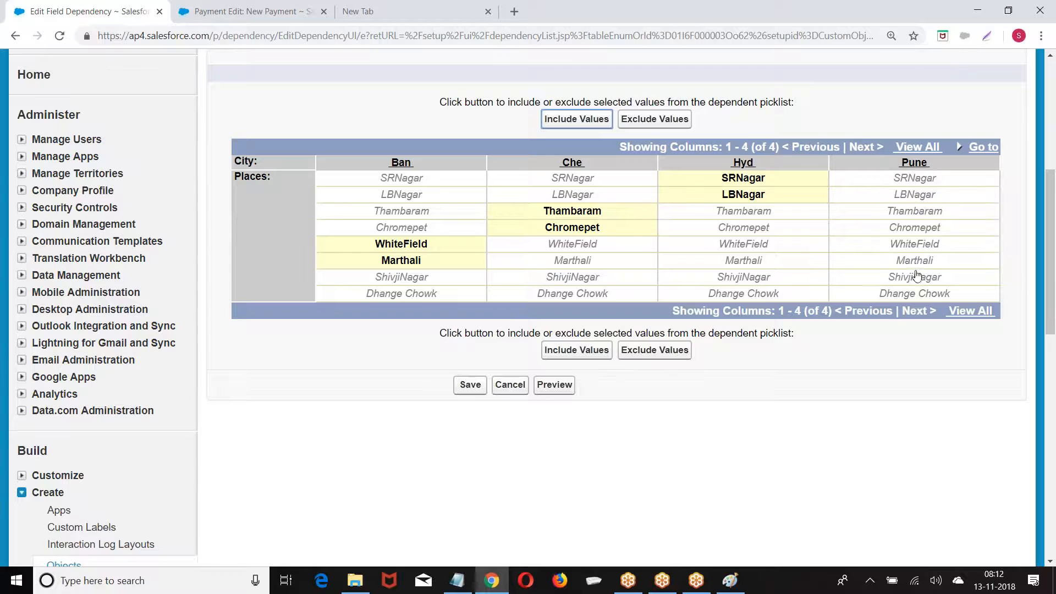
Include Dhange Chowk for Pune, leaving ShivjiNagar excluded
left_click(913, 277)
left_click(577, 119)
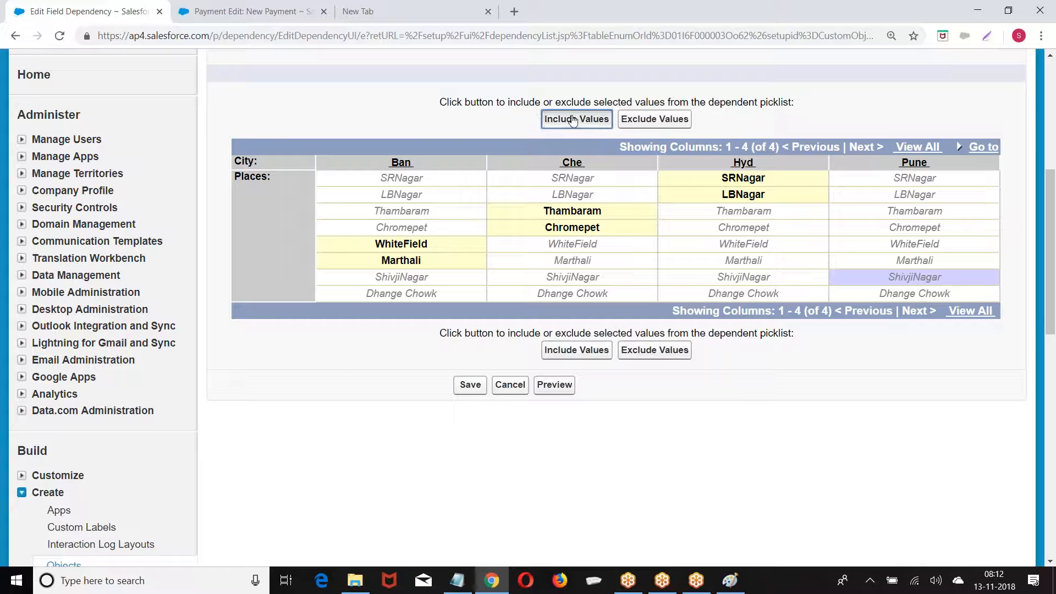
left_click(892, 297)
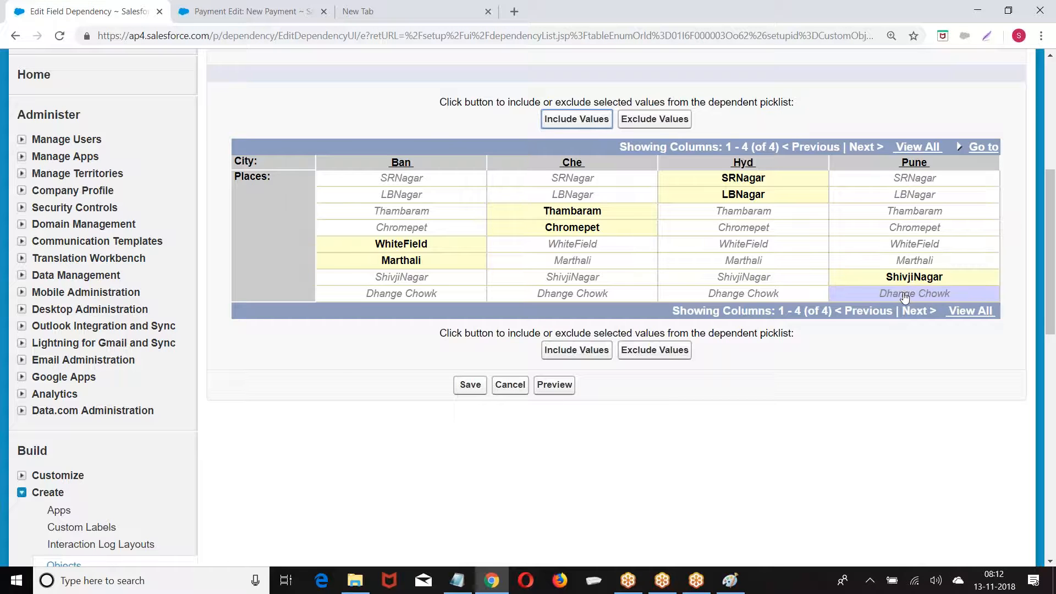
left_click(584, 121)
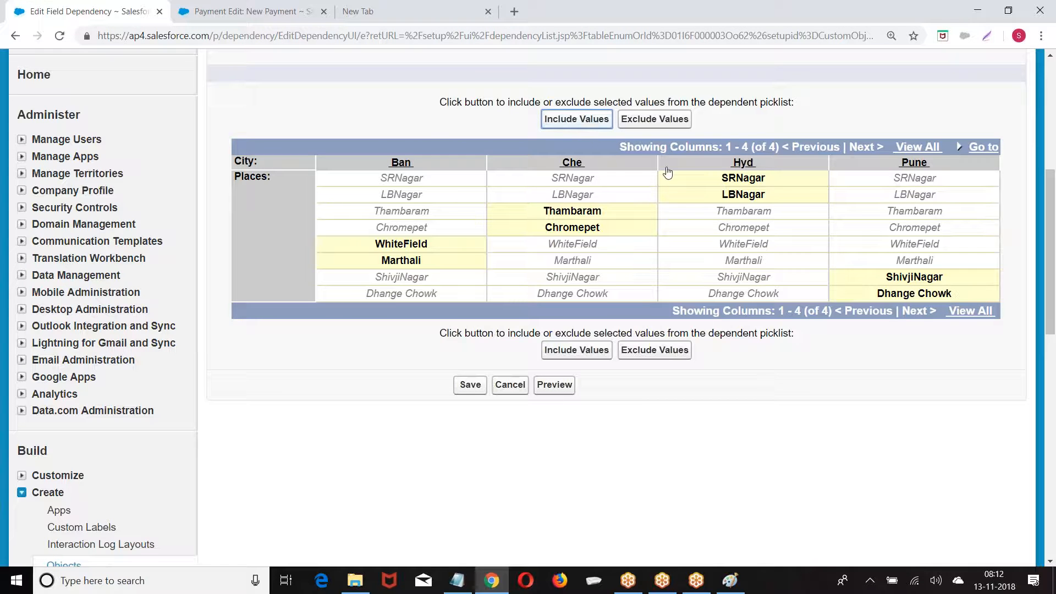
left_click(905, 280)
left_click(657, 121)
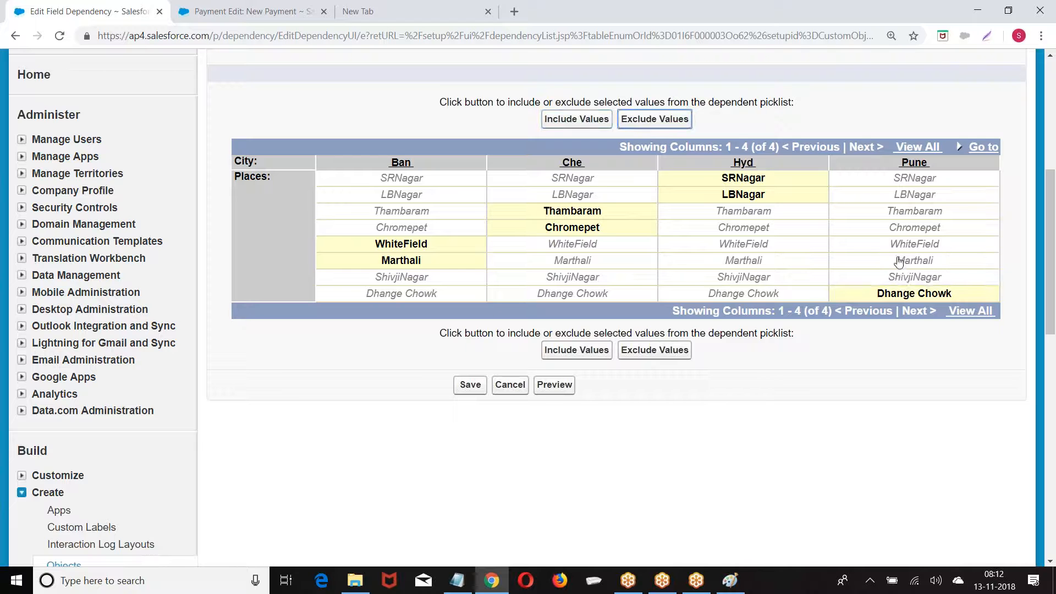
left_click(887, 275)
left_click(652, 119)
Save the City-to-Places dependency and start a new Customer record in the other tab
left_click(473, 385)
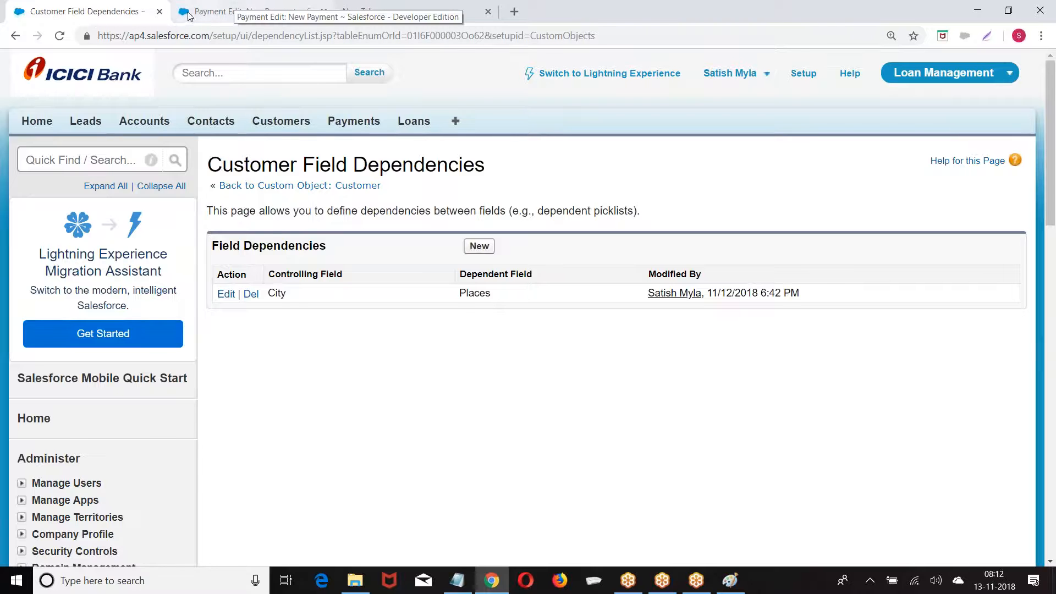
left_click(235, 6)
left_click(271, 120)
left_click(478, 252)
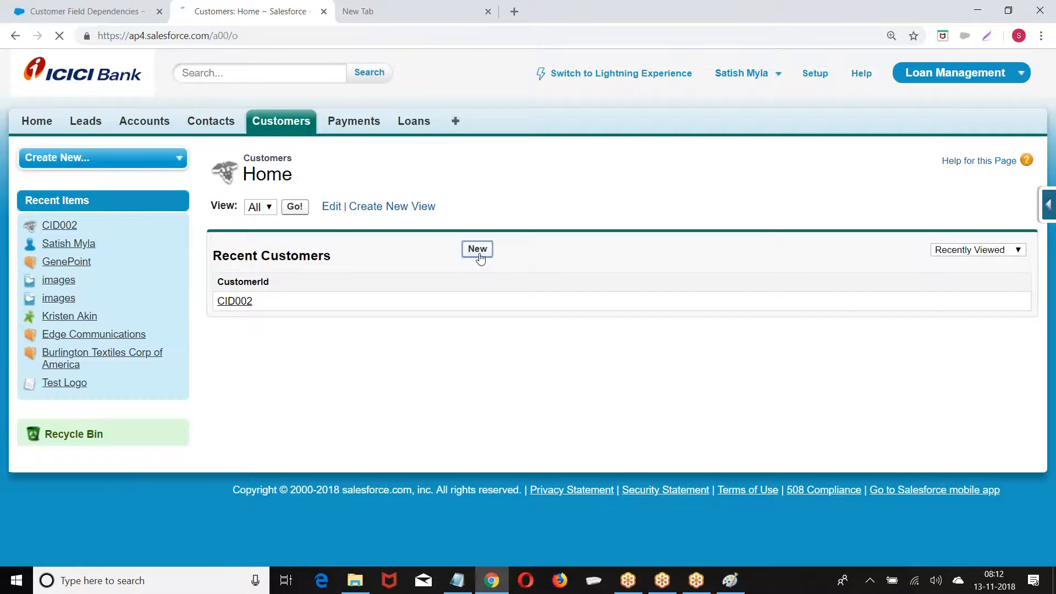
scroll(742, 222, "down", 5)
scroll(764, 222, "up", 3)
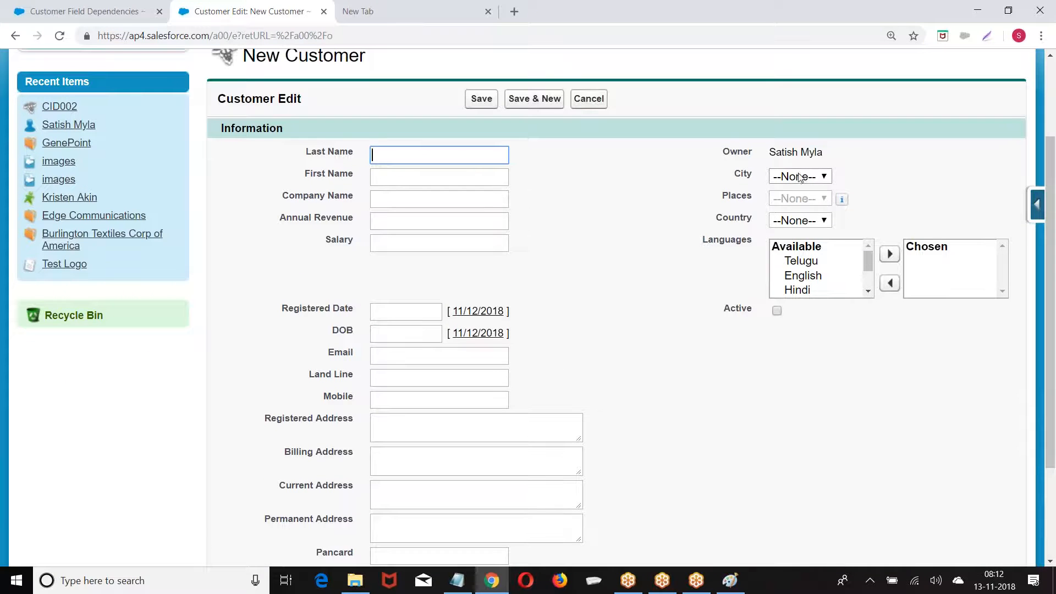
Check which Places are offered when City is Ban, then when City is Che
left_click(802, 177)
left_click(786, 219)
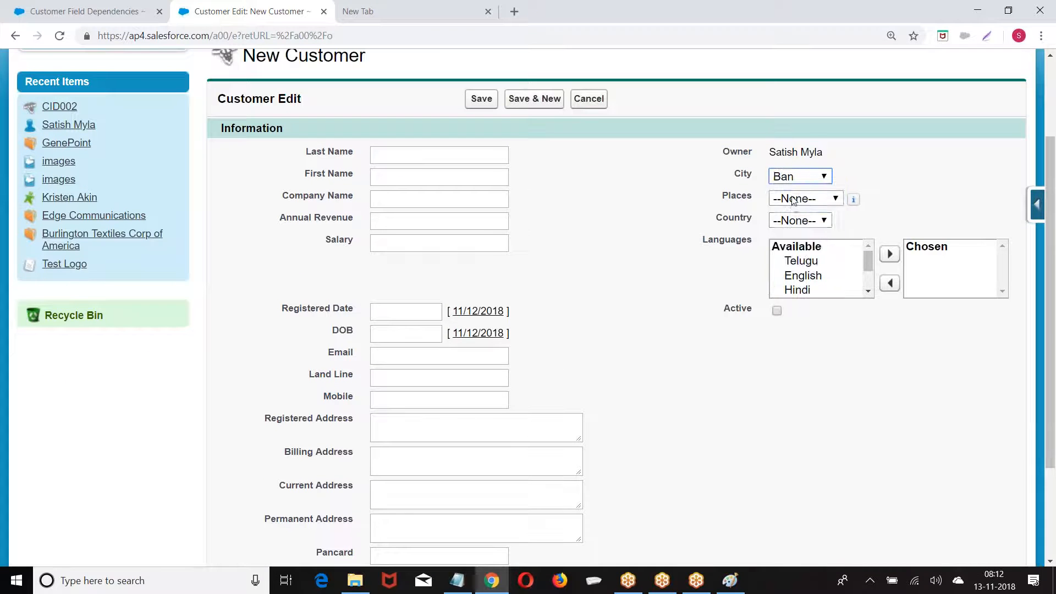
left_click(794, 200)
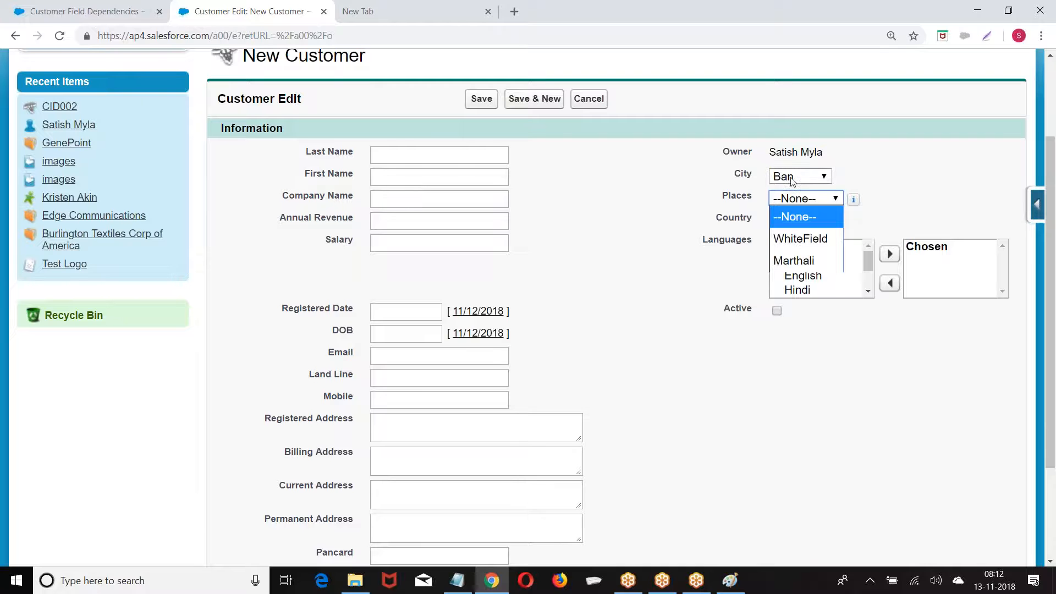
left_click(793, 177)
left_click(785, 237)
left_click(794, 199)
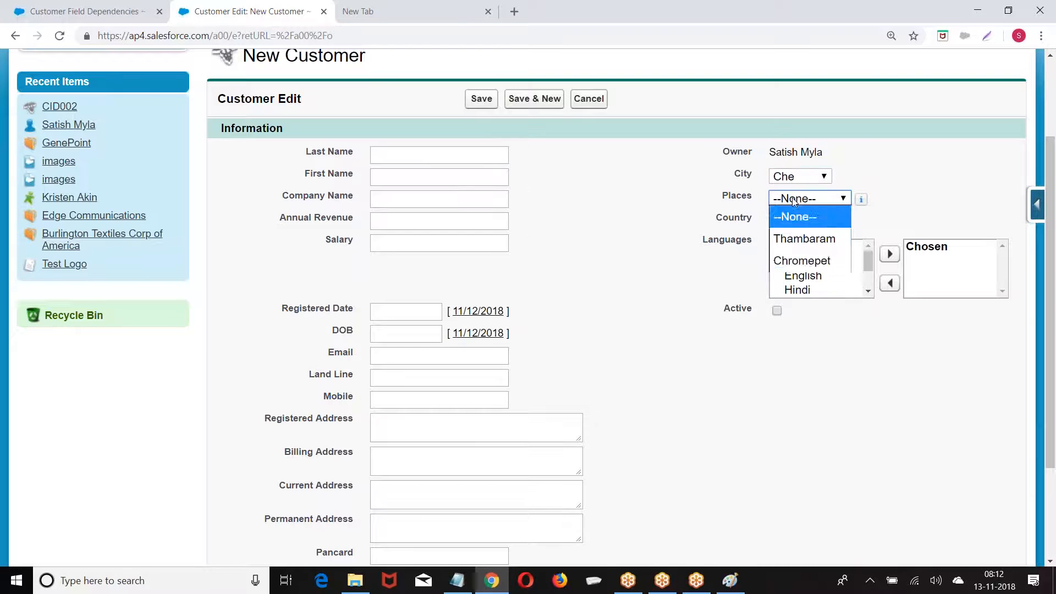
left_click(616, 330)
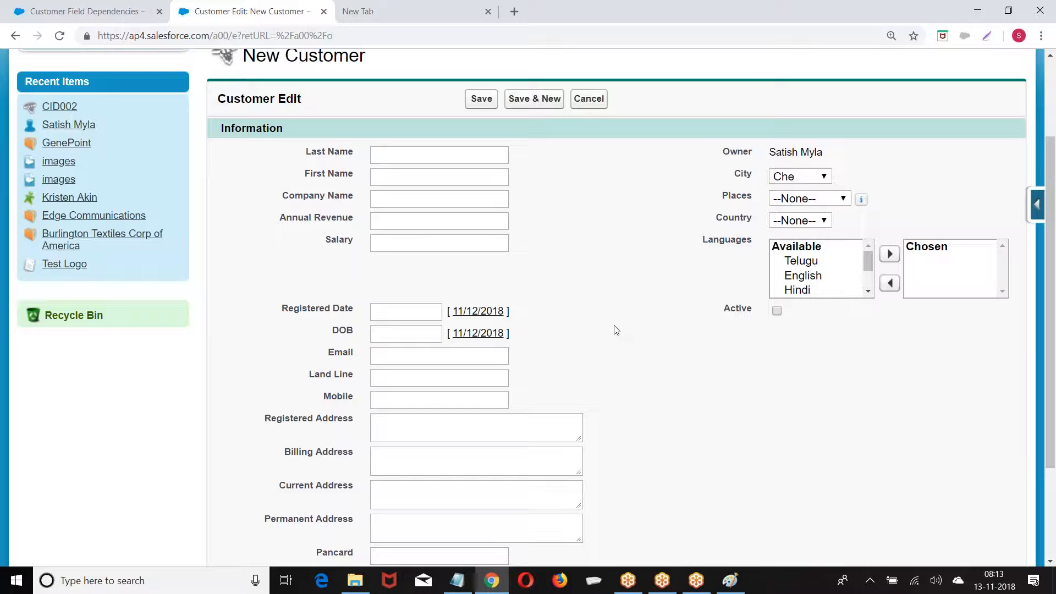
scroll(616, 329, "up", 3)
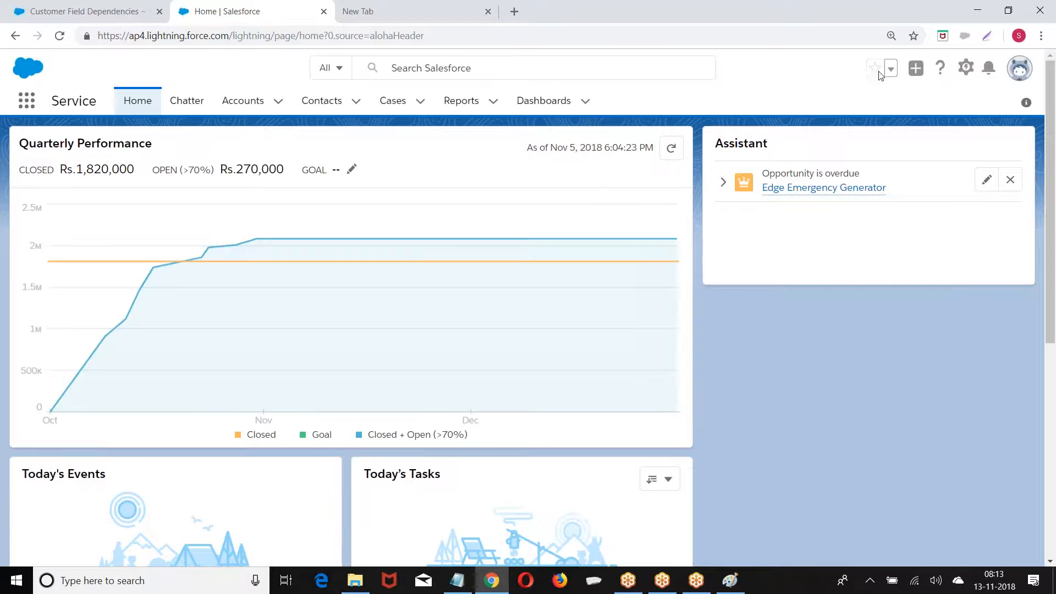
Open Setup in a new tab and go through Objects and Fields > Object Manager to Payment
left_click(966, 69)
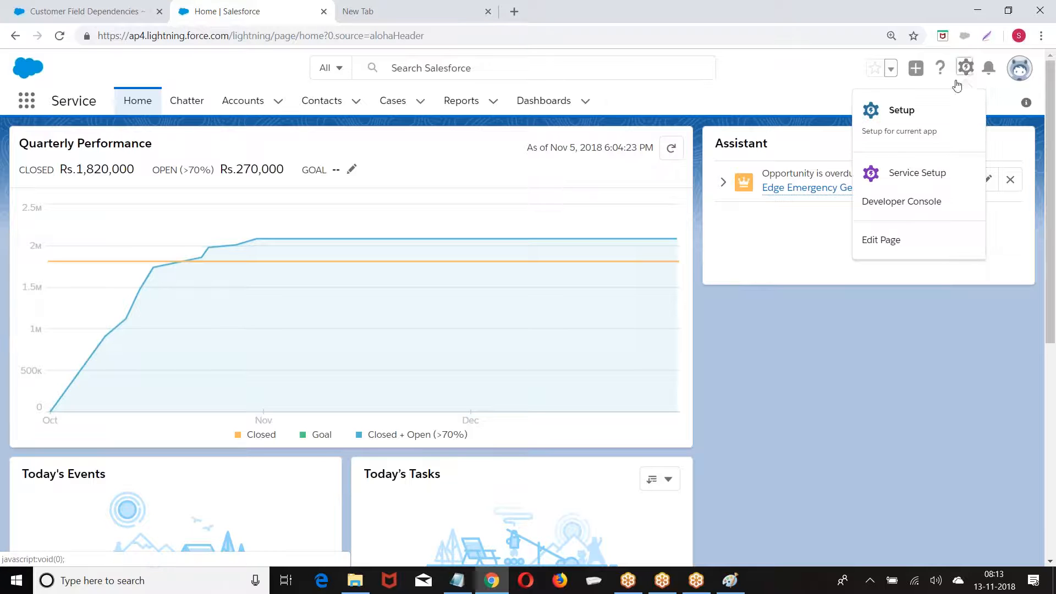
left_click(900, 111)
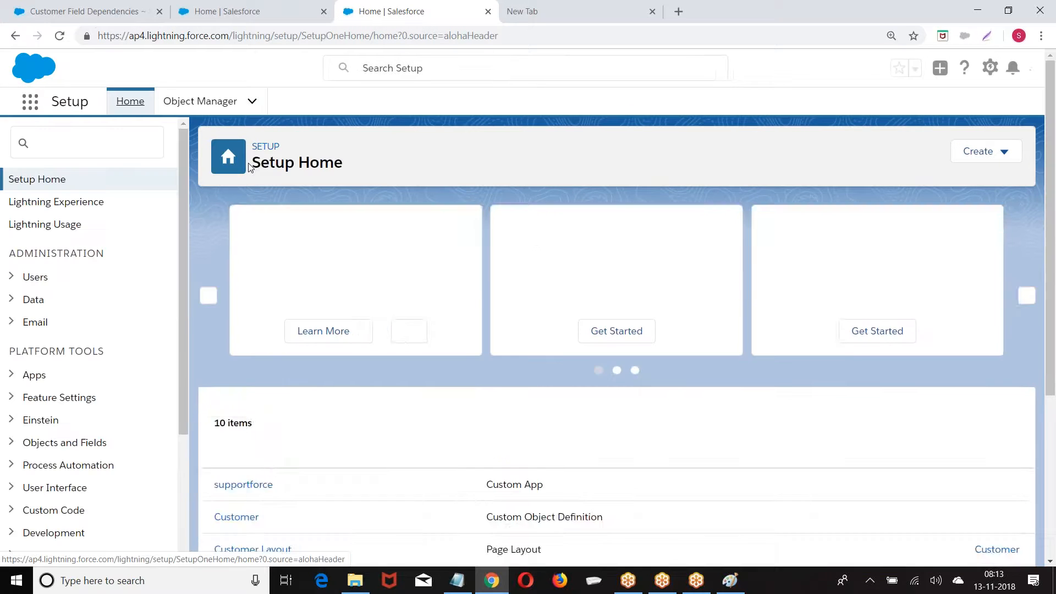
scroll(121, 217, "down", 3)
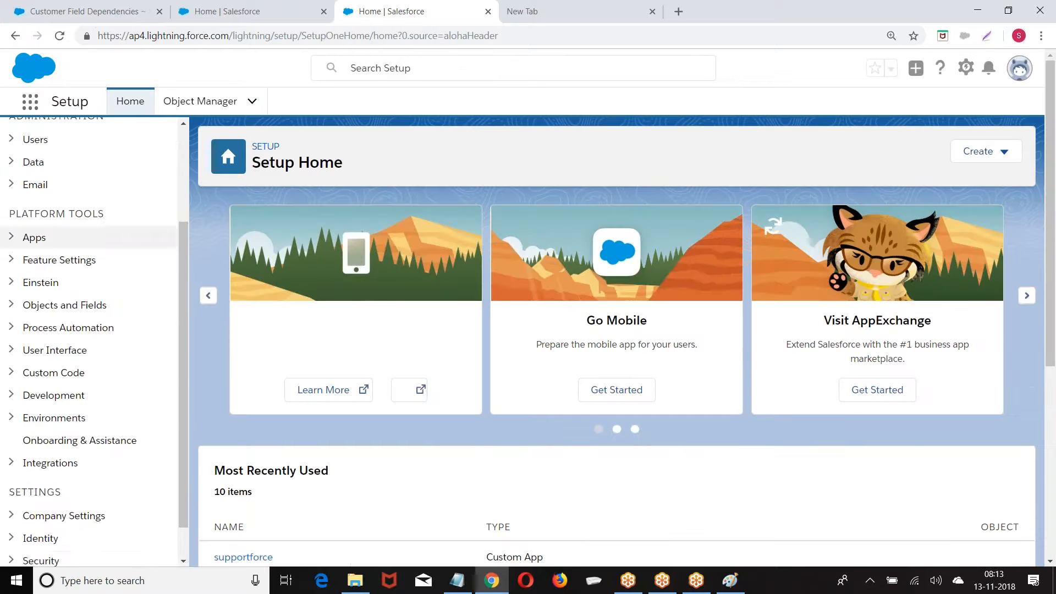
scroll(20, 174, "down", 1)
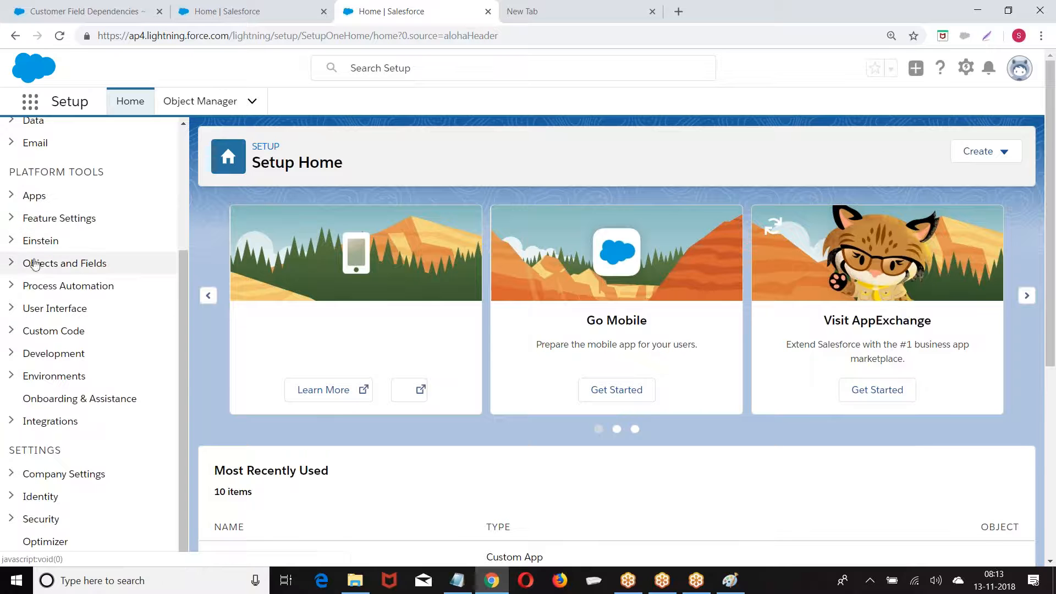
left_click(12, 263)
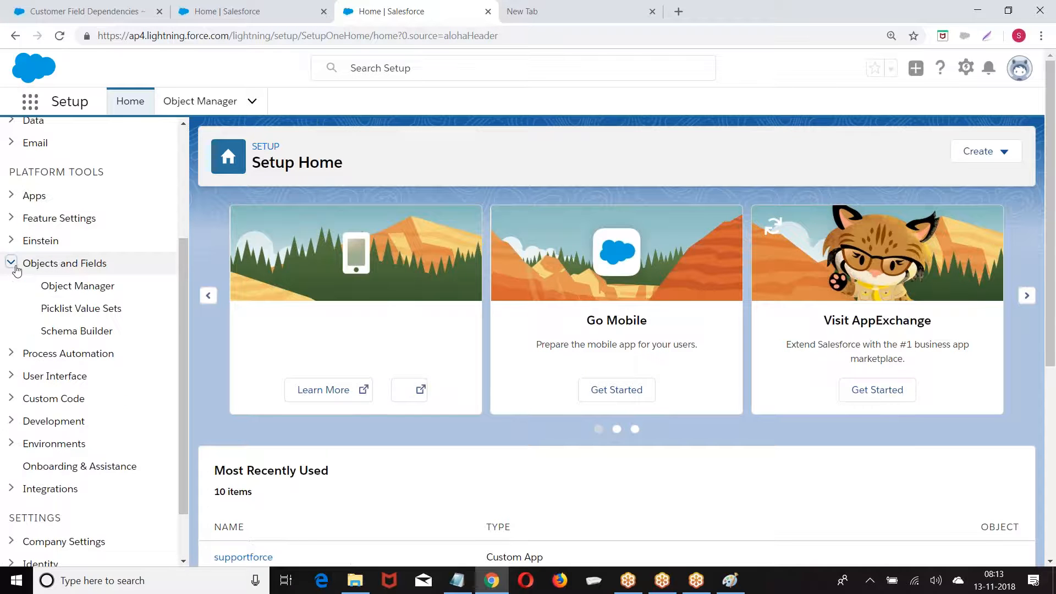
left_click(64, 286)
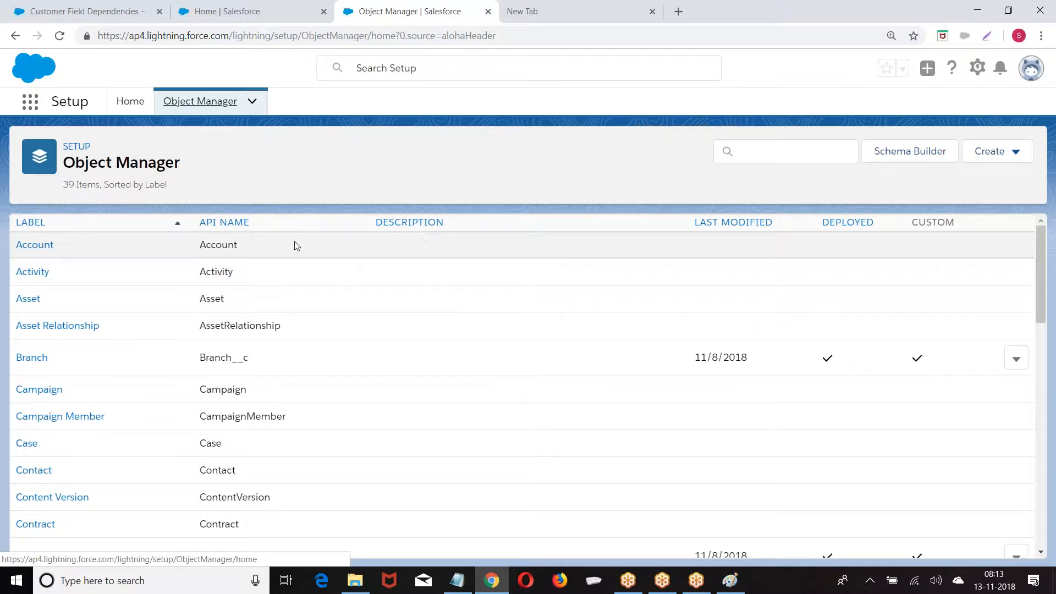
scroll(104, 274, "down", 9)
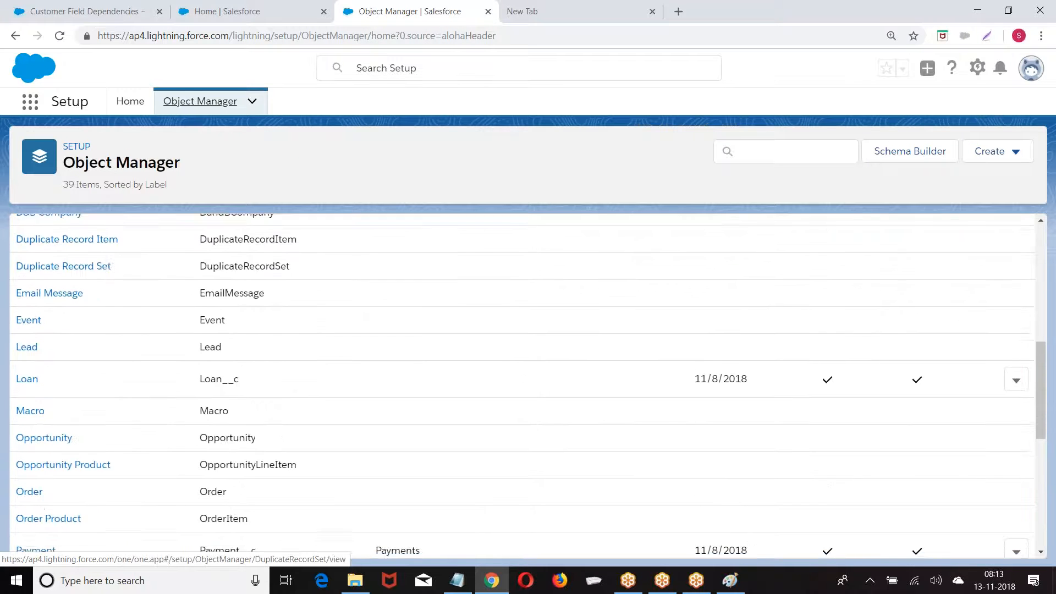
scroll(101, 280, "down", 3)
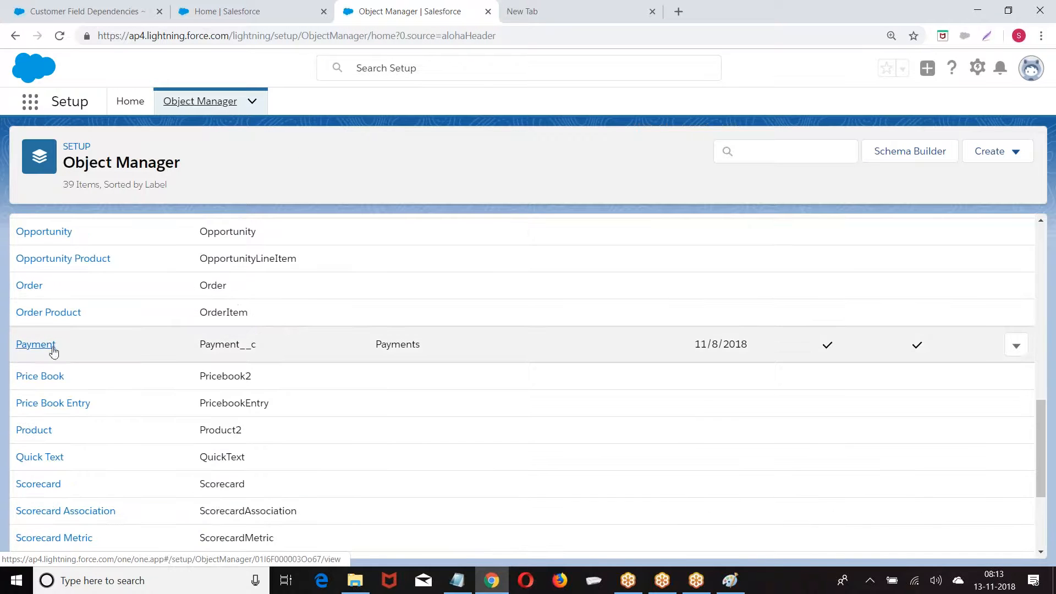
left_click(29, 345)
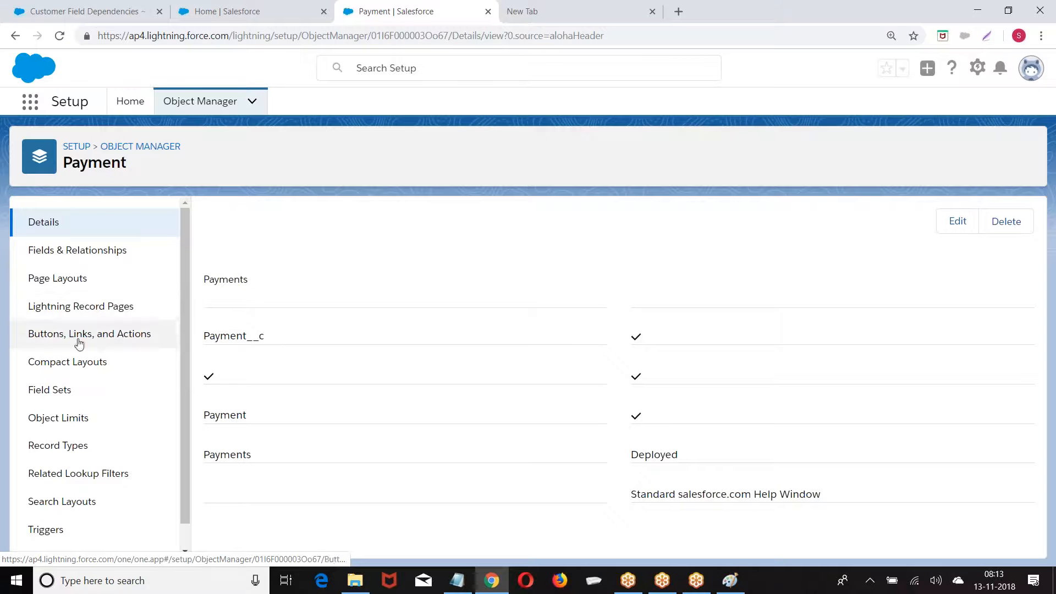
View Payment's Fields & Relationships, open Setup in a fresh tab, and close the old tab
left_click(59, 251)
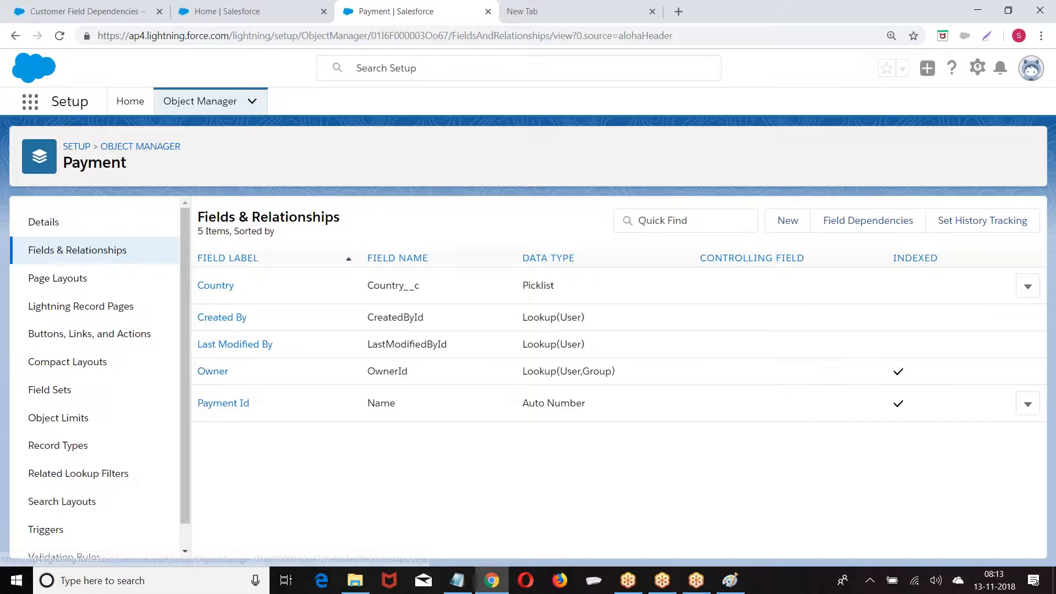
left_click(771, 227)
left_click(976, 72)
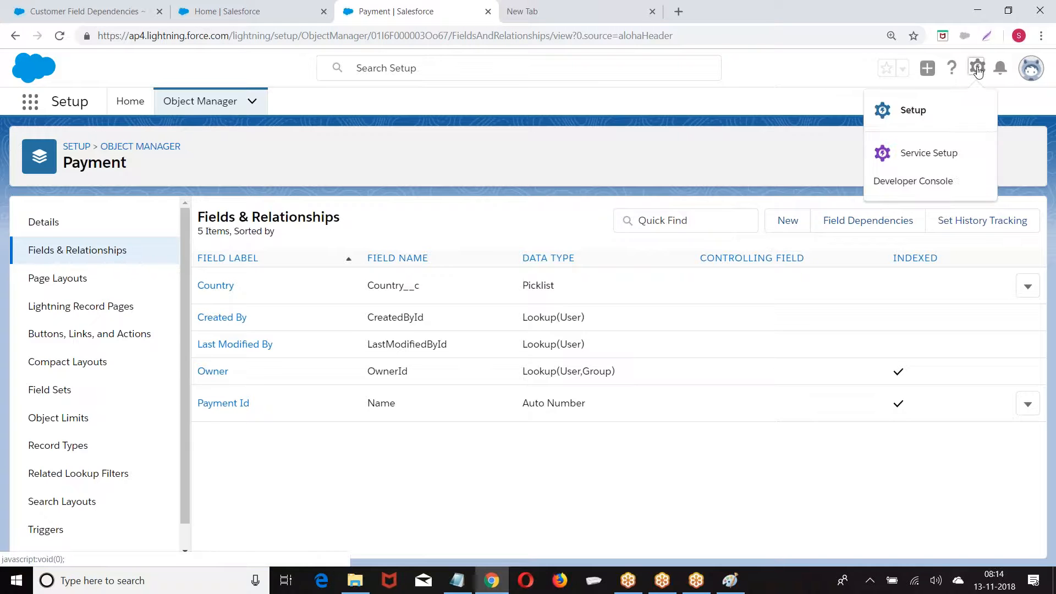
left_click(914, 110)
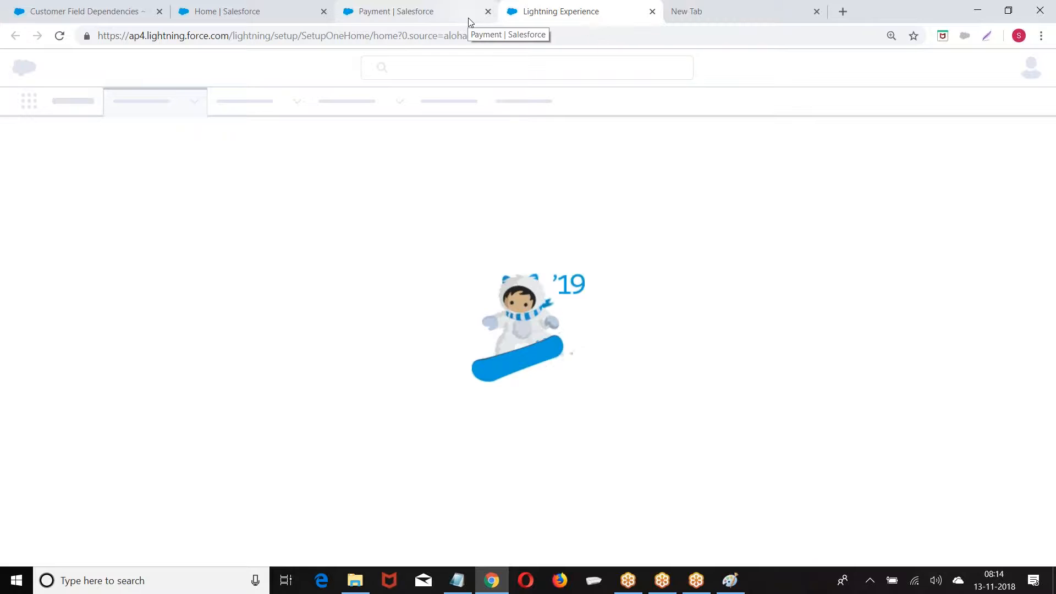
left_click(487, 12)
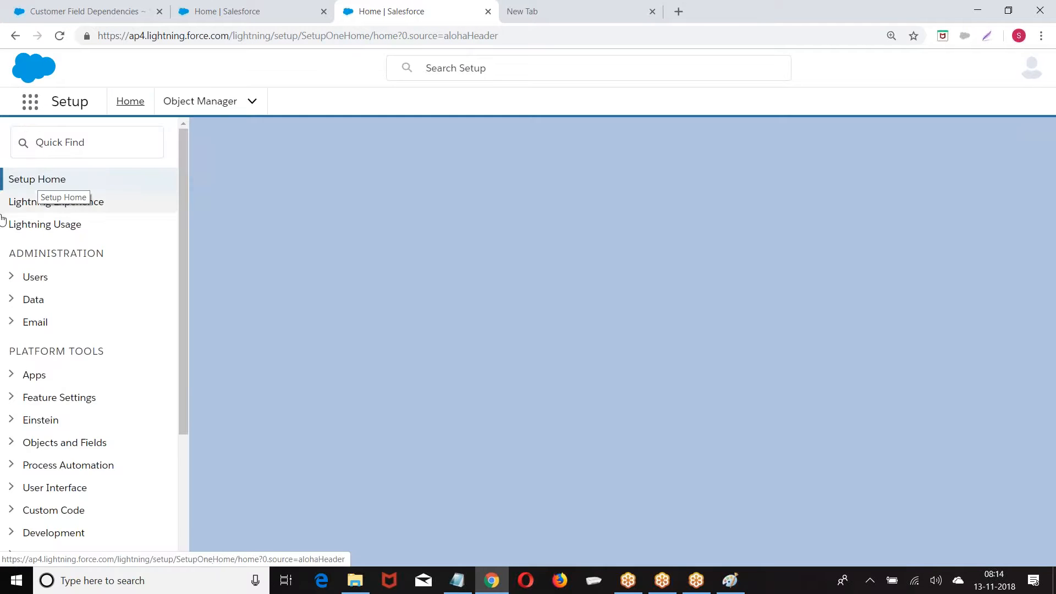
Navigate Object Manager back to Payment and show its Fields & Relationships
scroll(26, 242, "down", 3)
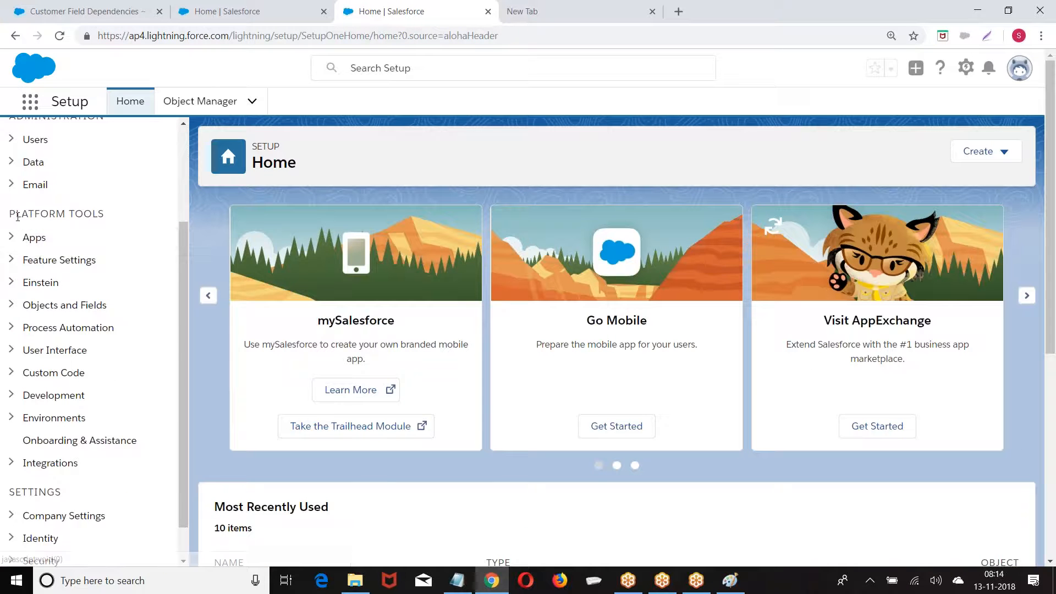
left_click(11, 304)
left_click(97, 328)
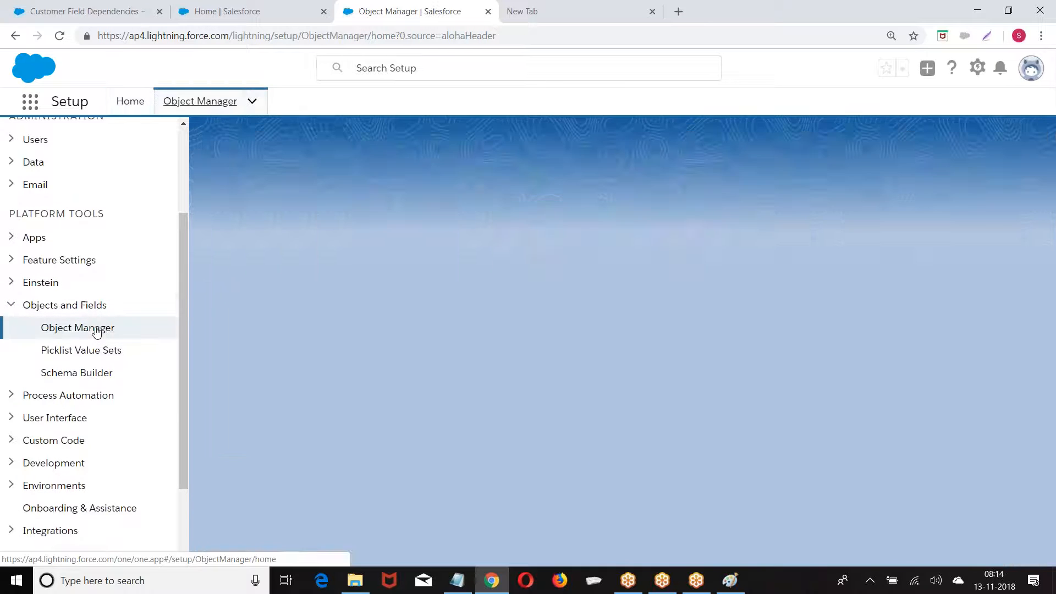
scroll(89, 368, "down", 2)
scroll(90, 368, "down", 9)
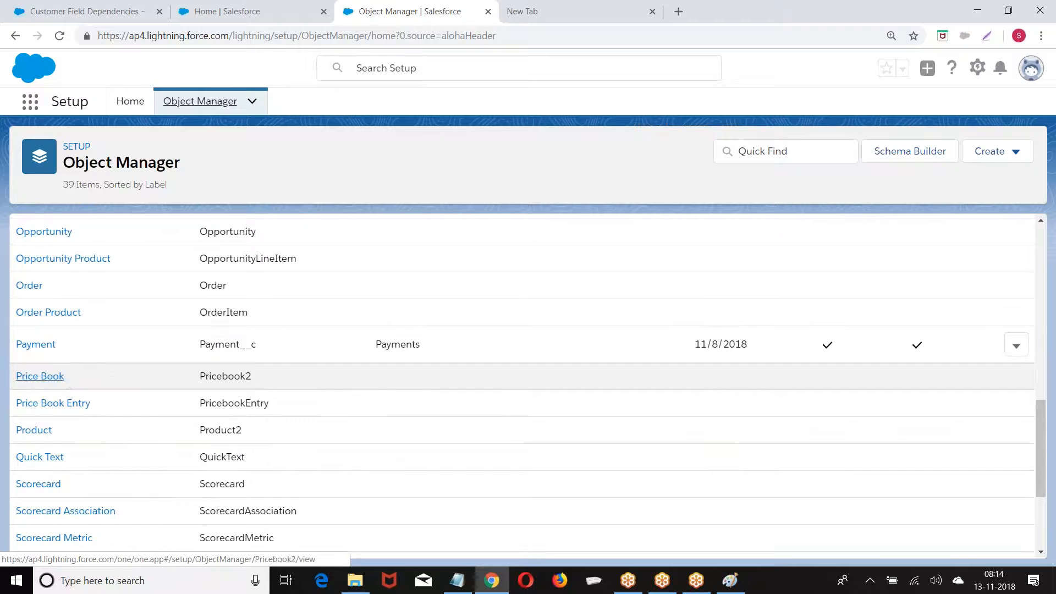
left_click(32, 347)
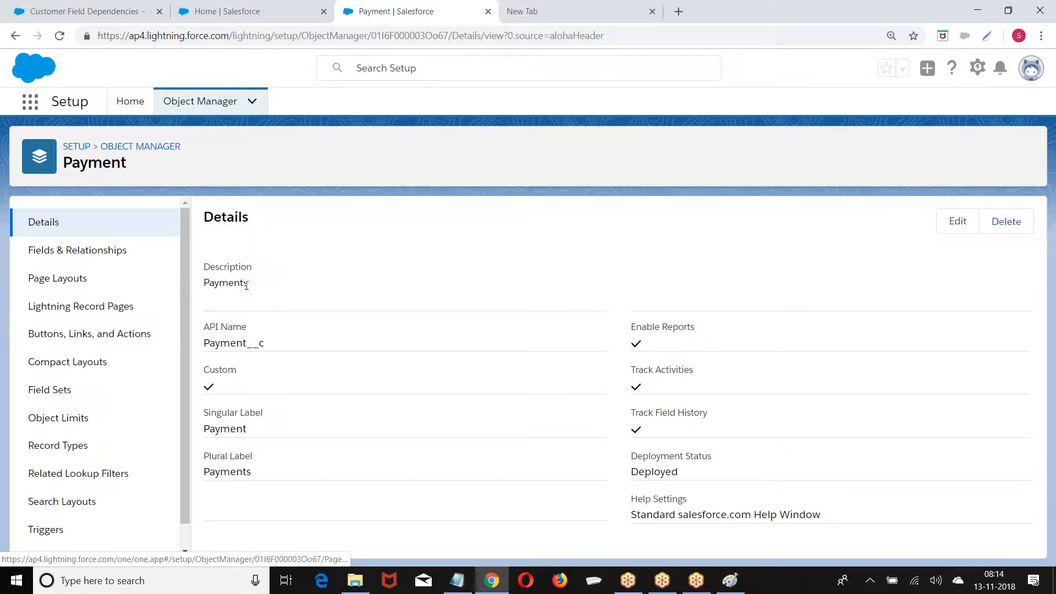
left_click(86, 251)
Create the Currency field 'Amount' on Payment with default security and layouts, then Save & New
left_click(789, 223)
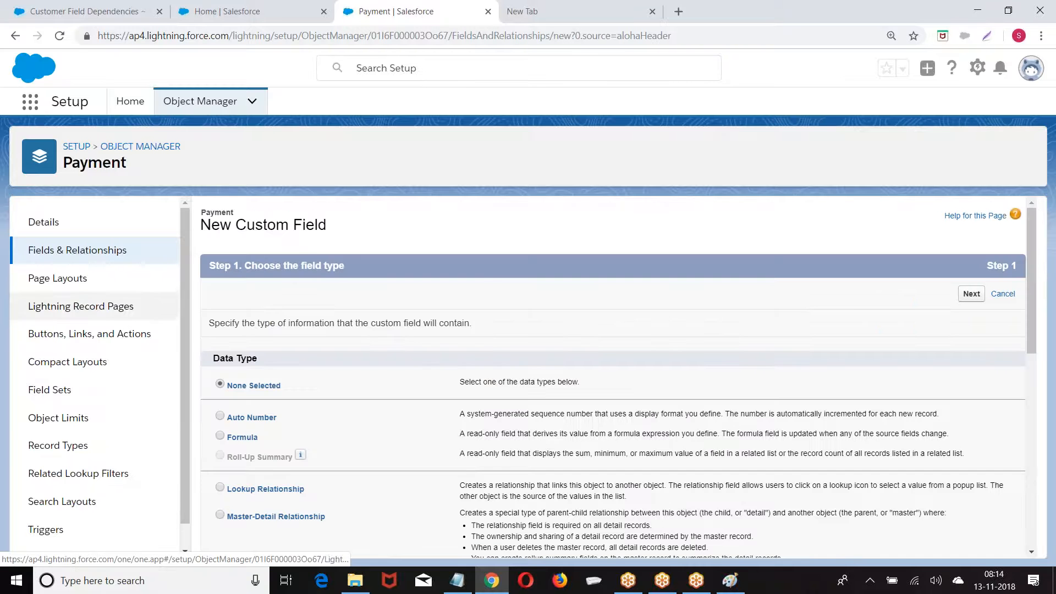
scroll(487, 270, "down", 8)
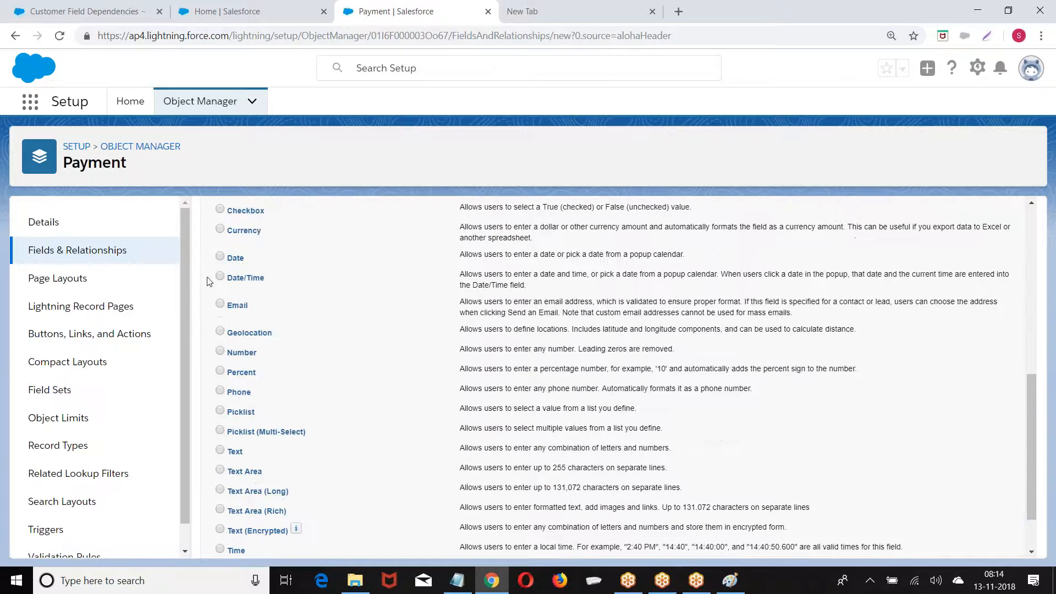
scroll(637, 292, "up", 8)
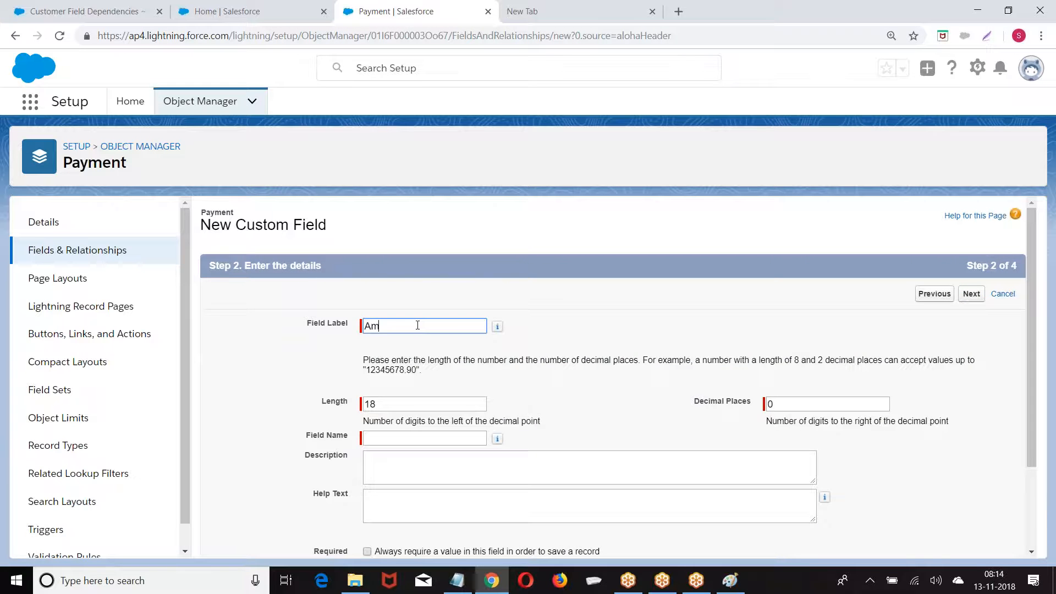
left_click(751, 264)
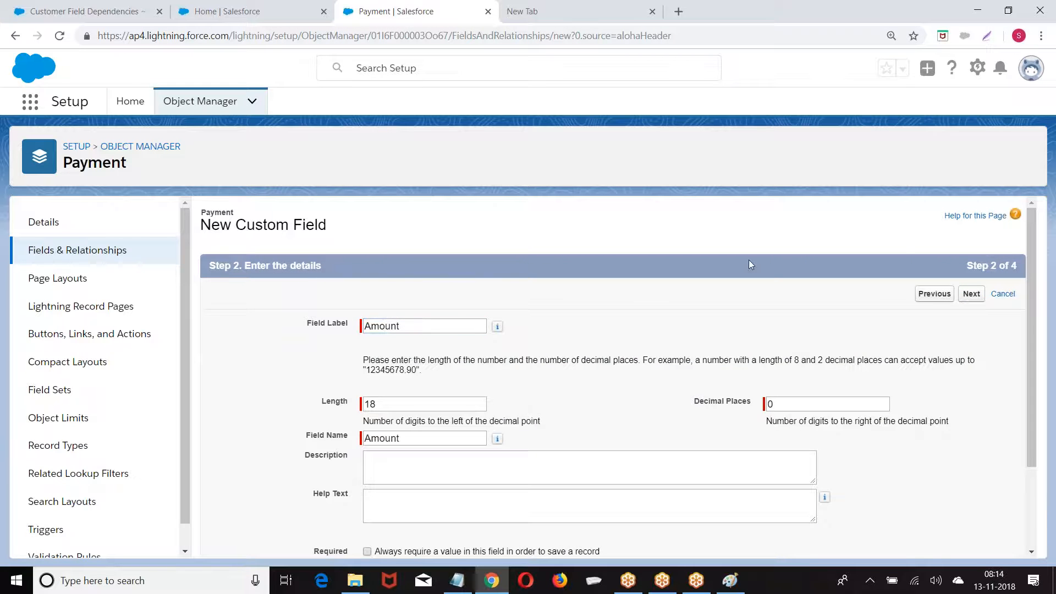
left_click(971, 293)
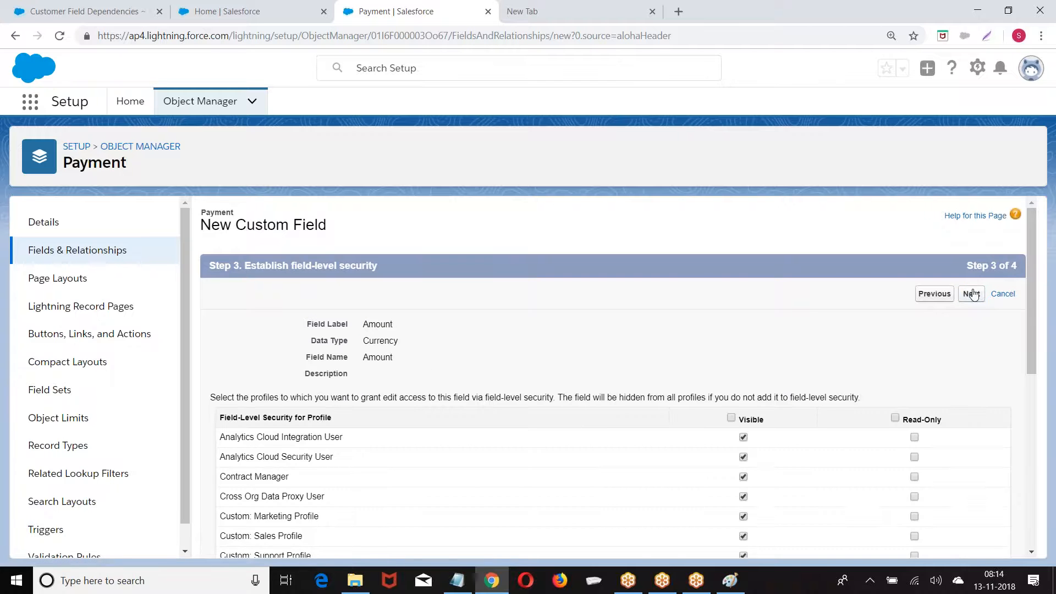
left_click(971, 295)
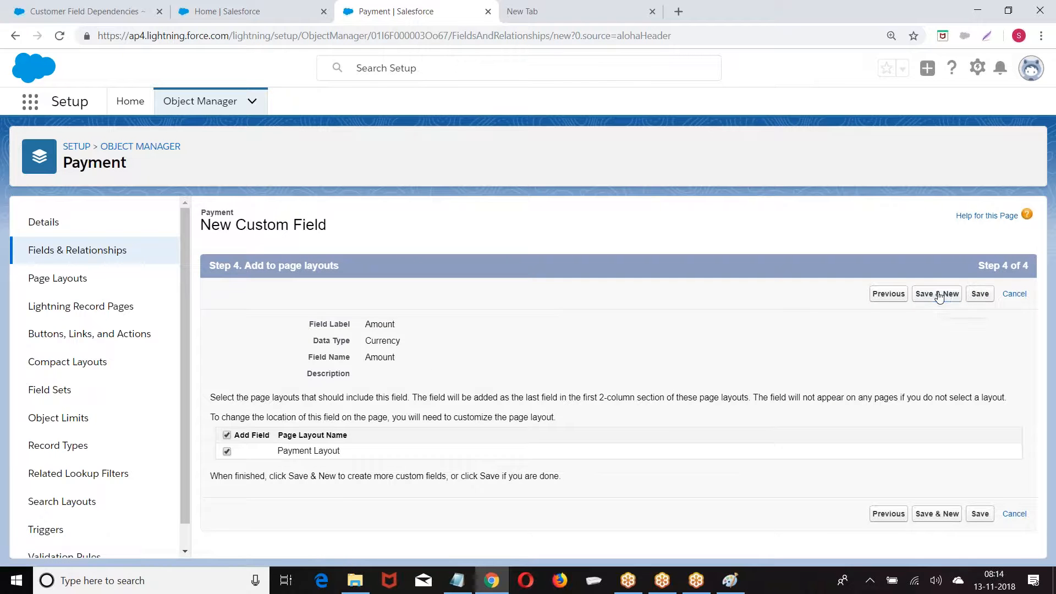
left_click(939, 295)
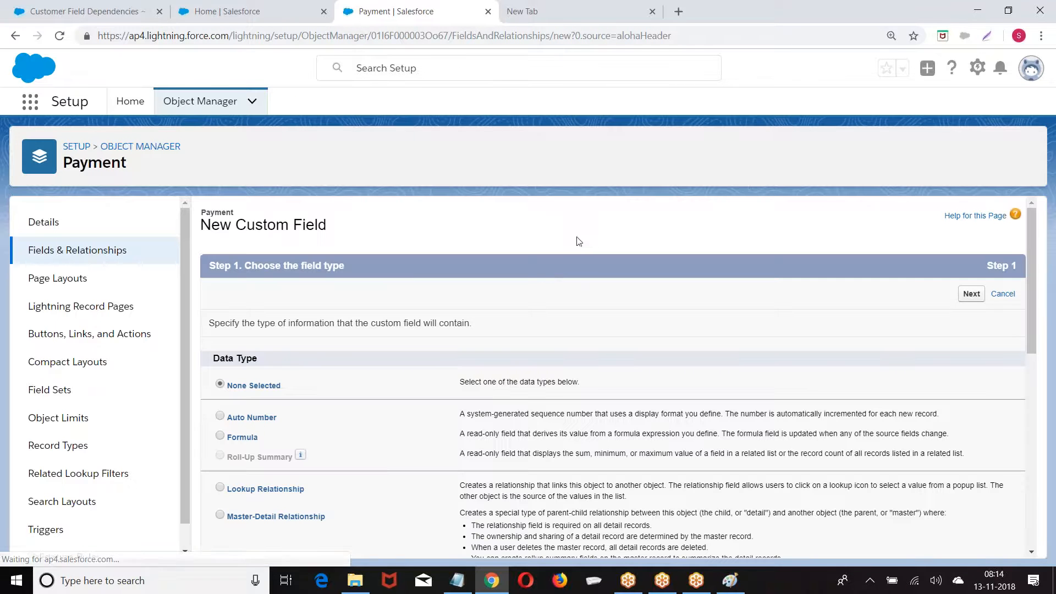
Check Payment's fields list and return to the Setup home page
left_click(977, 67)
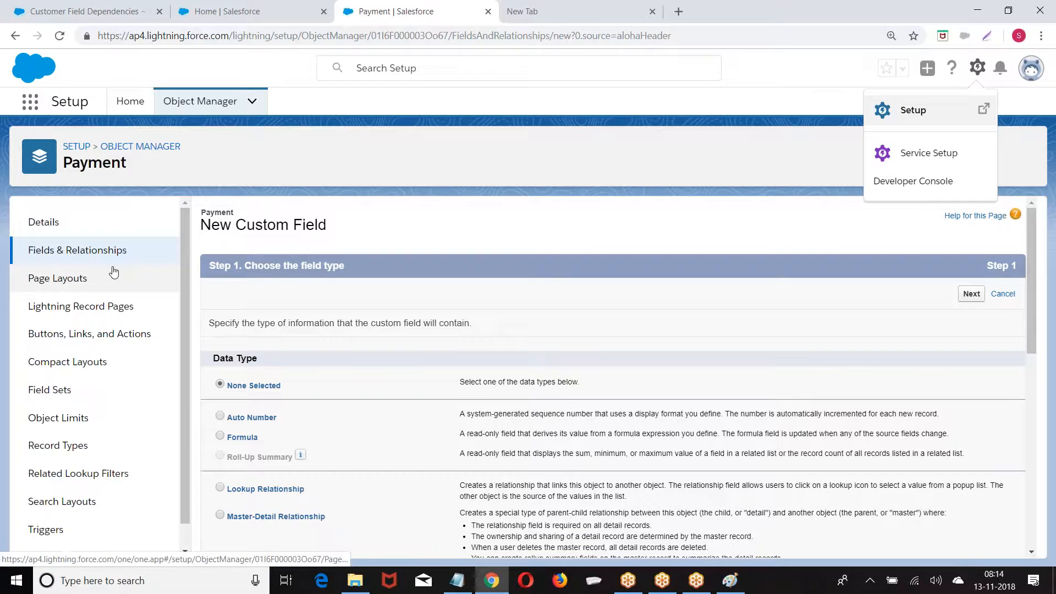
left_click(633, 229)
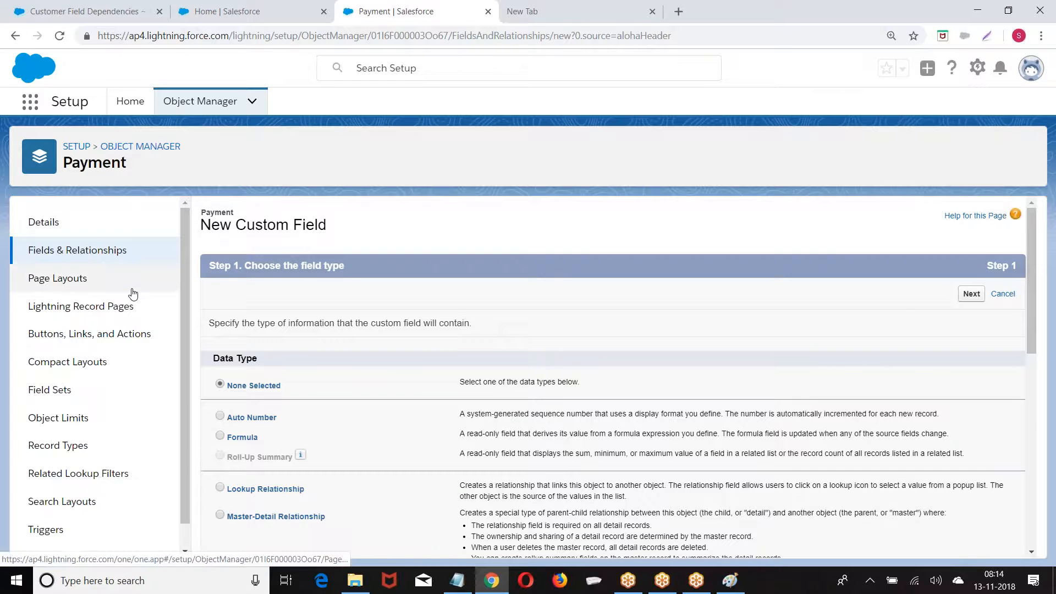
scroll(182, 305, "down", 1)
scroll(99, 264, "up", 1)
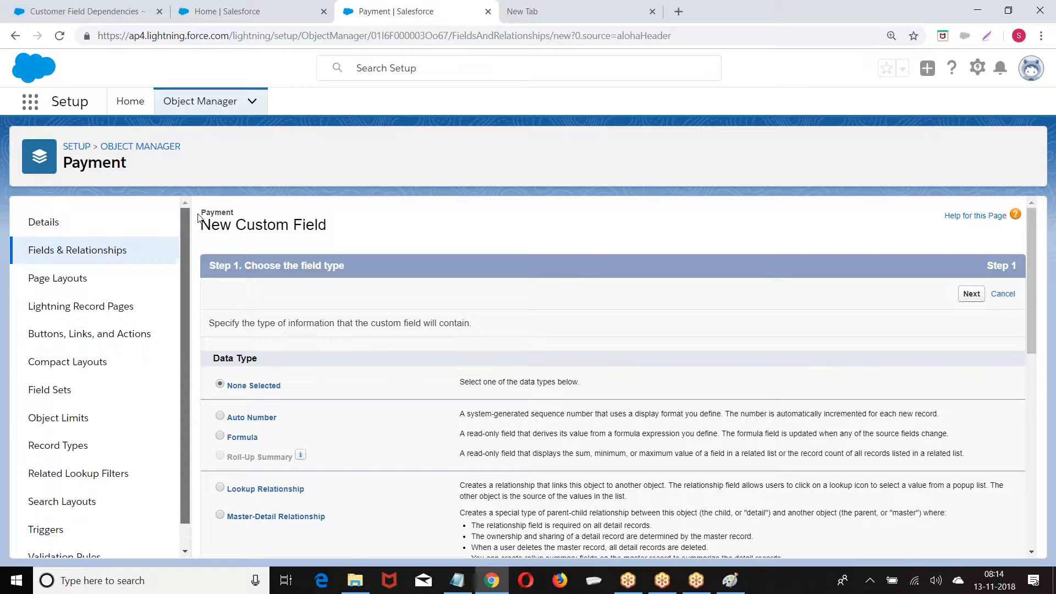
left_click(34, 251)
left_click(83, 147)
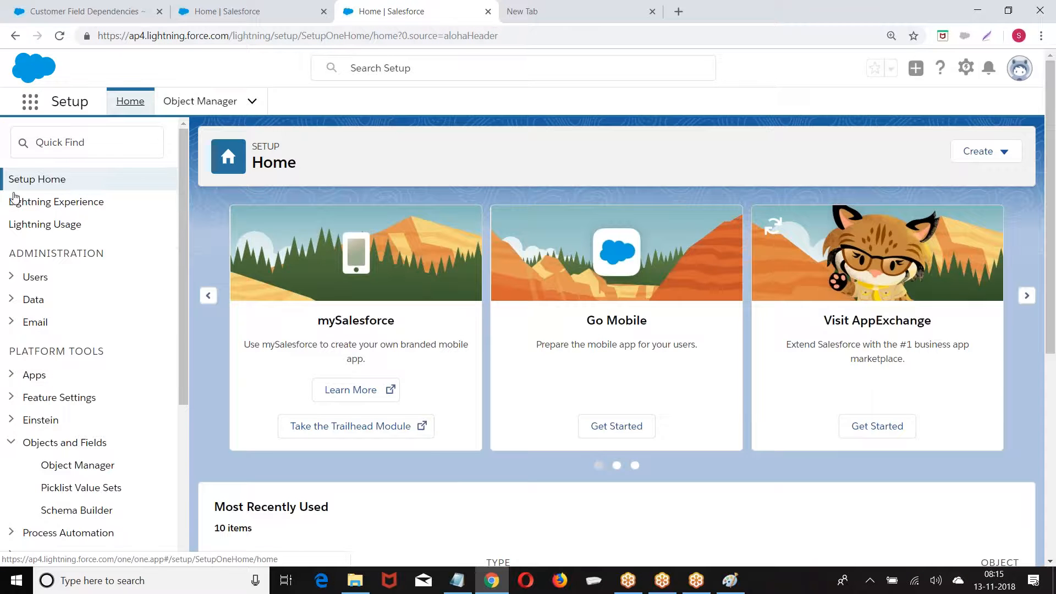
Reopen Payment from Object Manager and list its fields, now including Amount (Currency 18, 0)
scroll(101, 302, "down", 4)
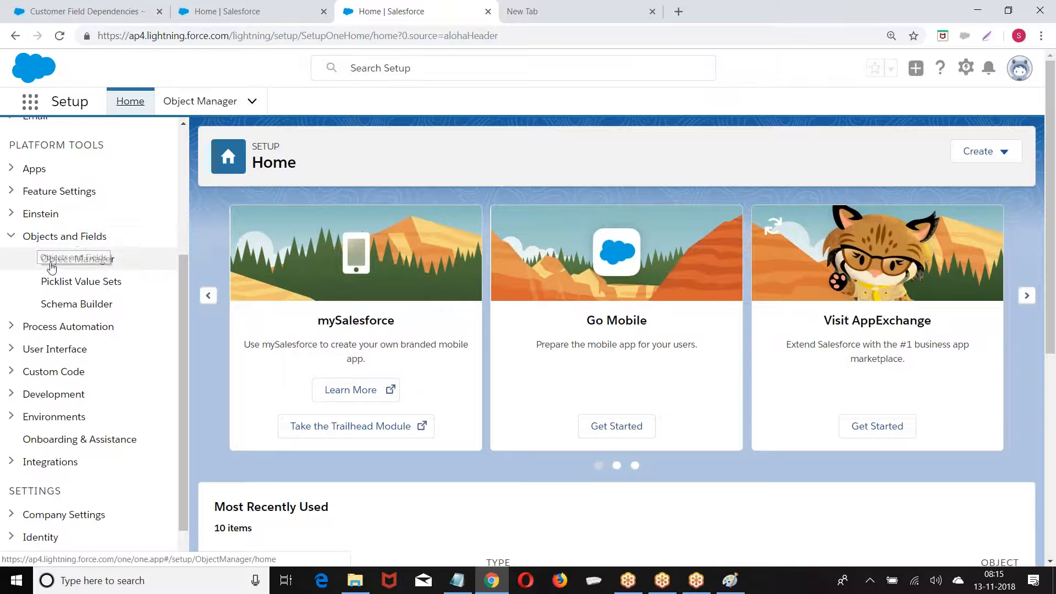
left_click(82, 257)
scroll(108, 267, "down", 2)
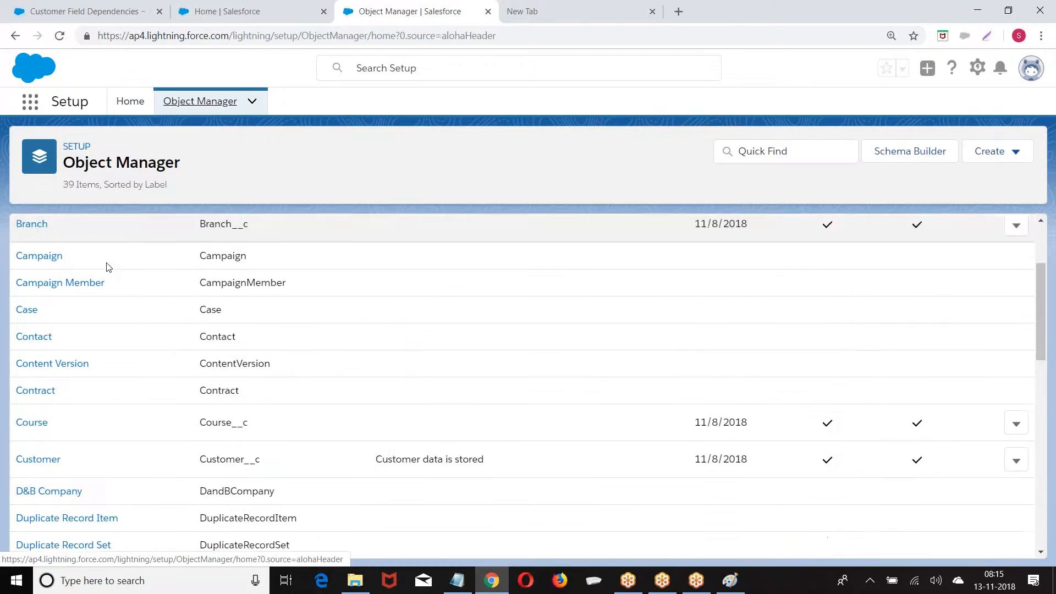
scroll(108, 267, "down", 8)
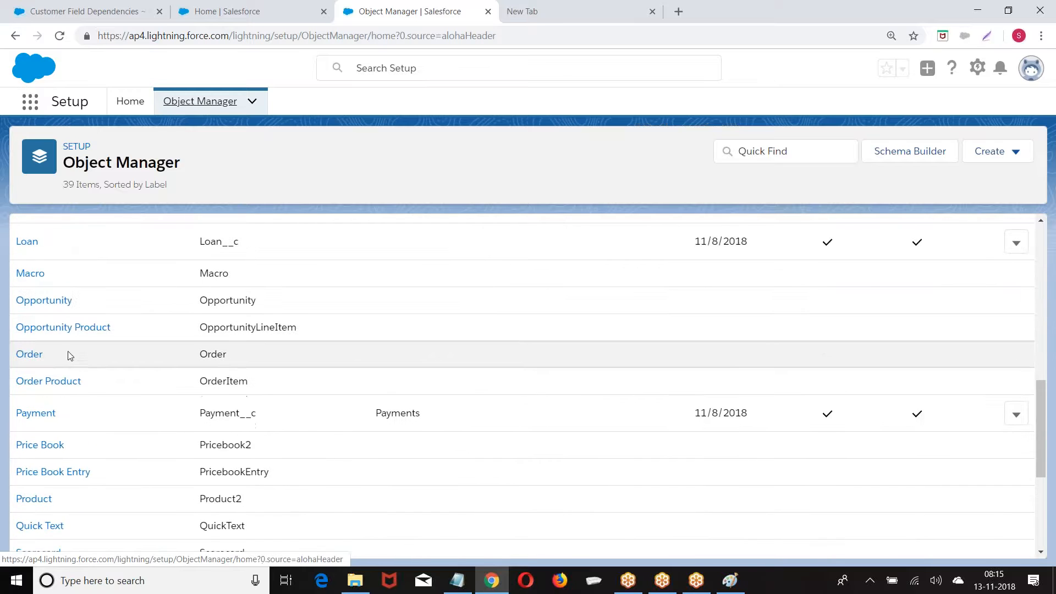
scroll(39, 363, "down", 1)
left_click(30, 351)
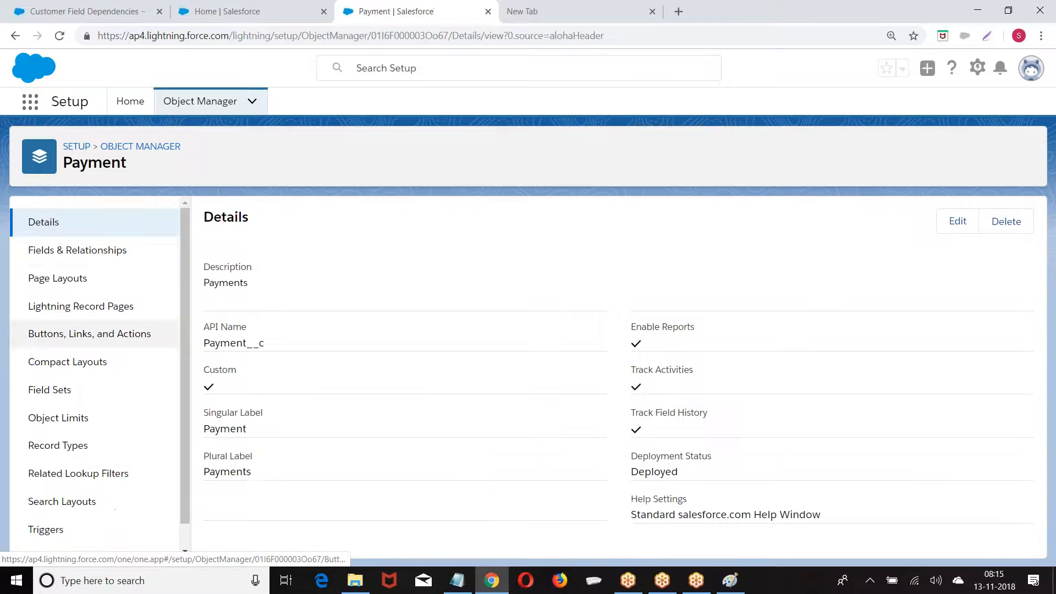
left_click(88, 252)
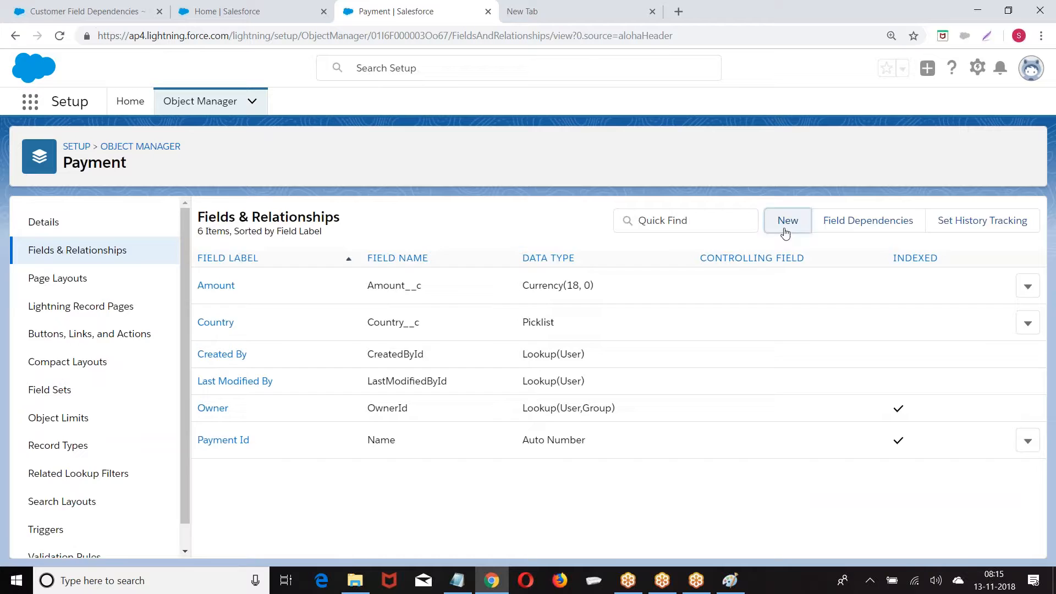
Create the Date field 'Transaction Date' on Payment with default visibility, then Save & New
left_click(786, 231)
scroll(305, 309, "down", 3)
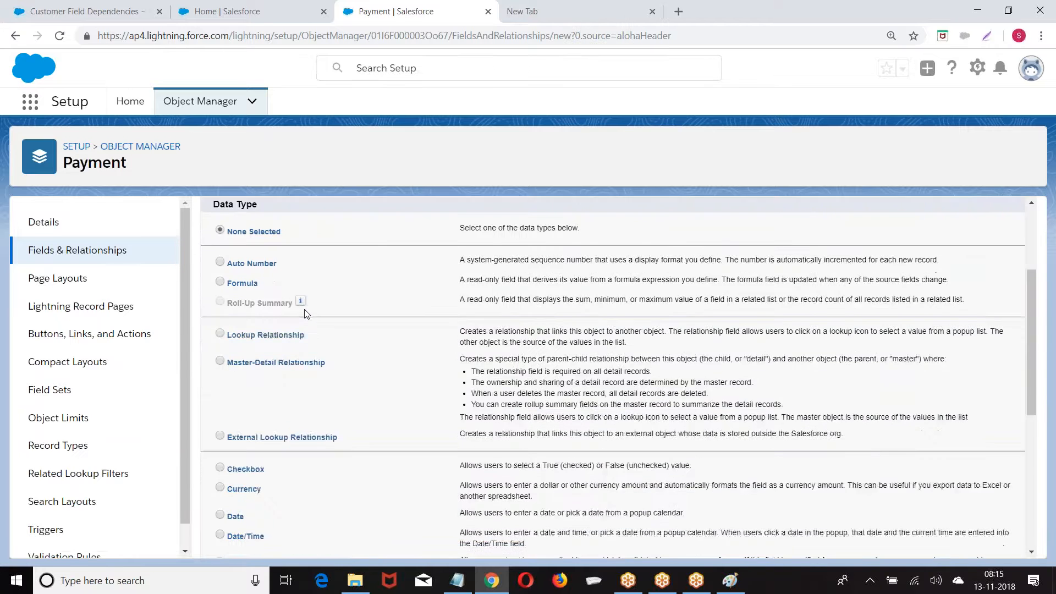
scroll(306, 313, "down", 6)
scroll(220, 300, "up", 3)
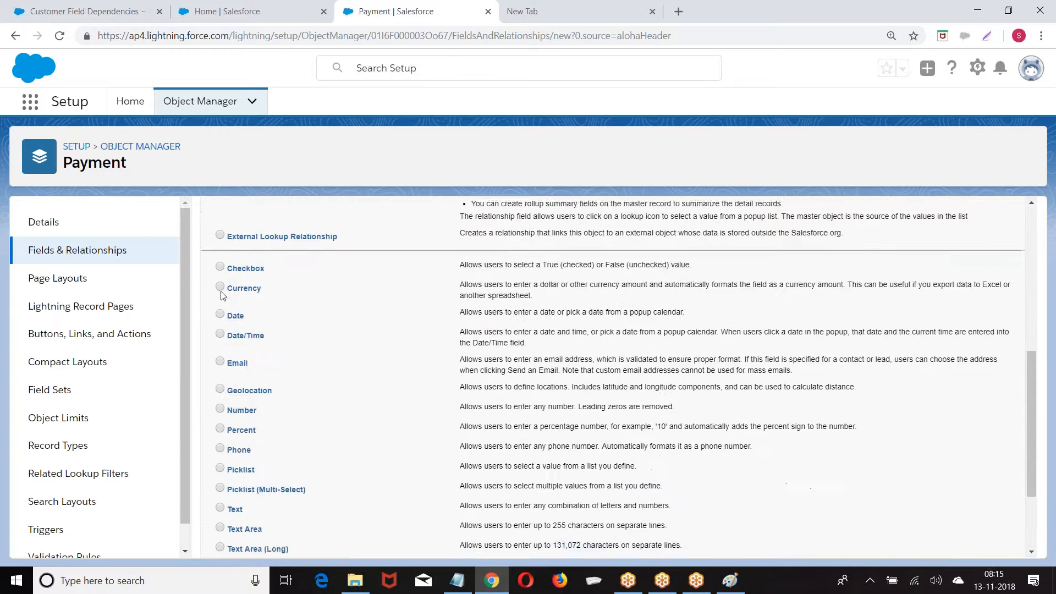
scroll(802, 273, "up", 6)
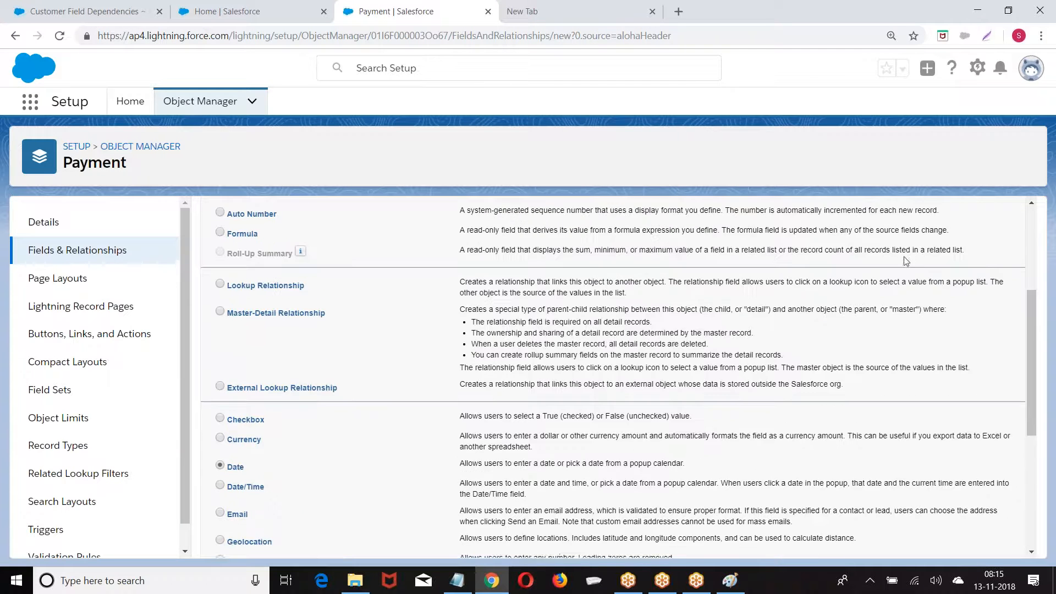
left_click(971, 295)
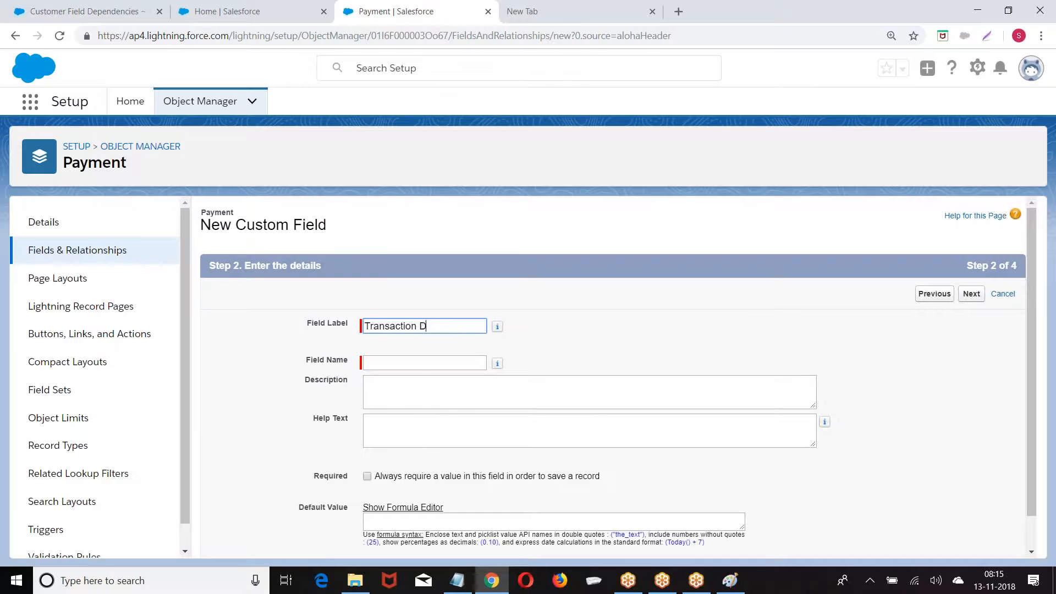
left_click(649, 292)
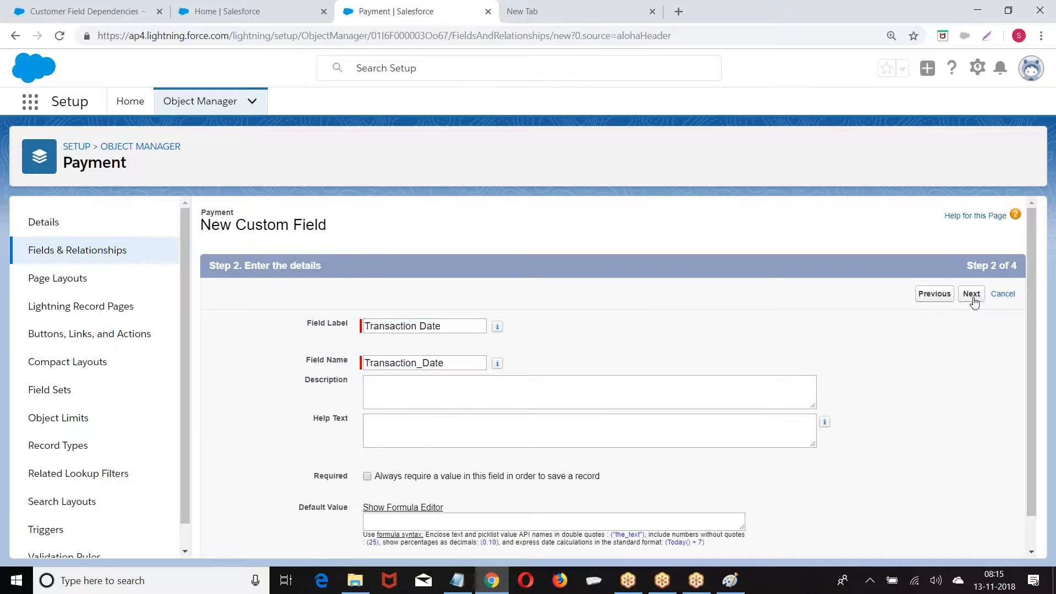
left_click(972, 295)
left_click(971, 294)
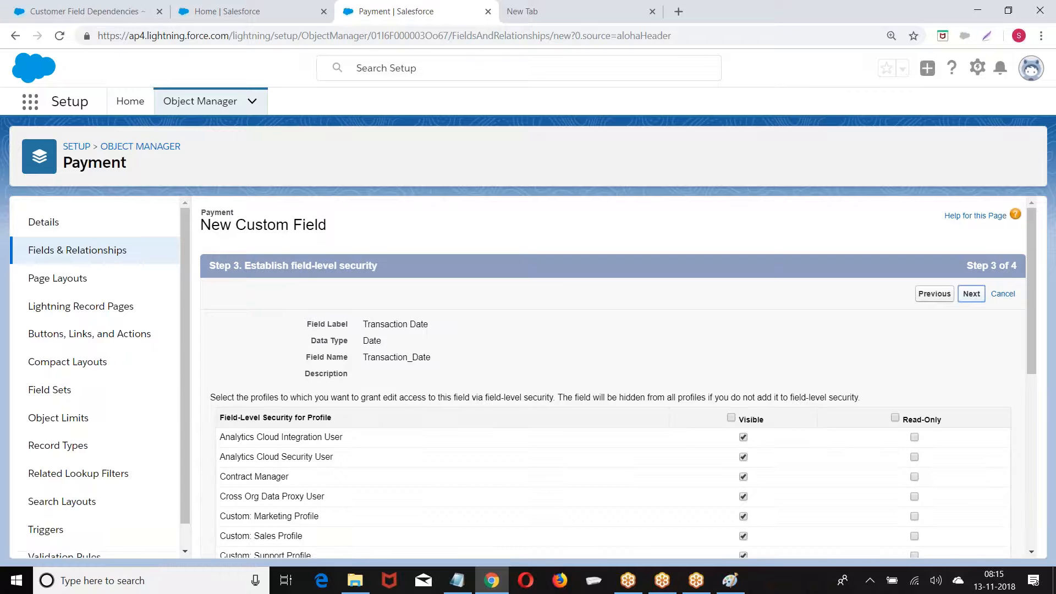
left_click(937, 294)
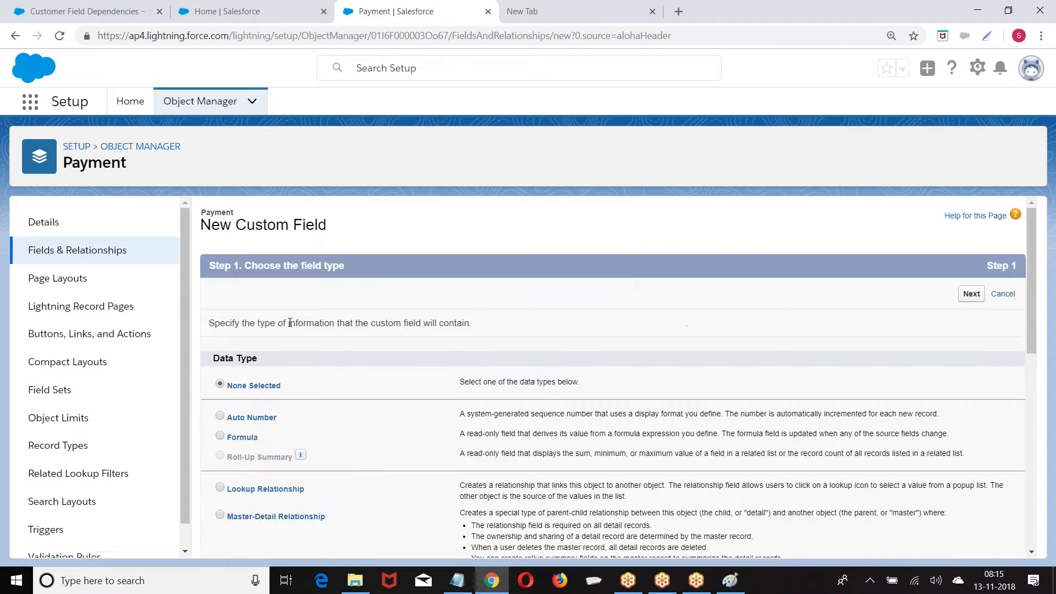
Create an Email-type field labelled 'Email' on Payment with default security and layouts, and save it
scroll(288, 352, "down", 5)
scroll(287, 360, "down", 1)
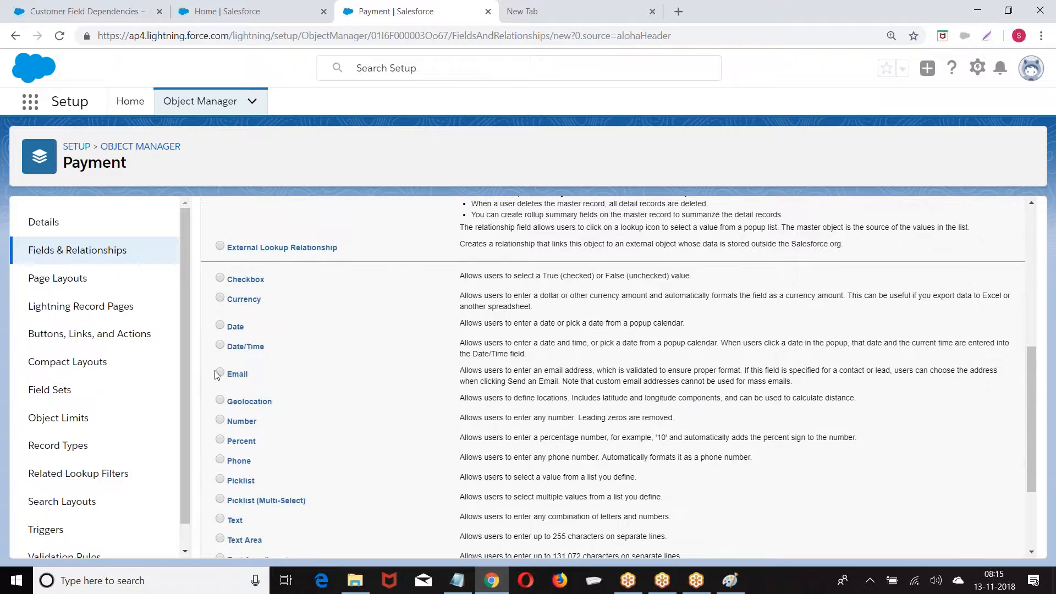
scroll(963, 242, "up", 6)
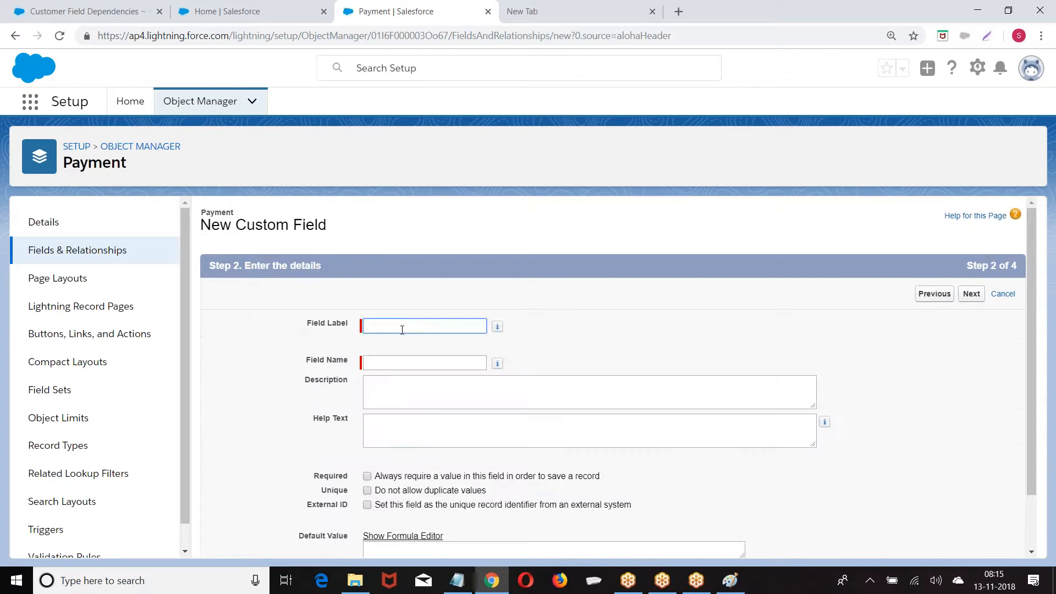
left_click(402, 333)
type("Email")
key("Tab")
left_click(972, 294)
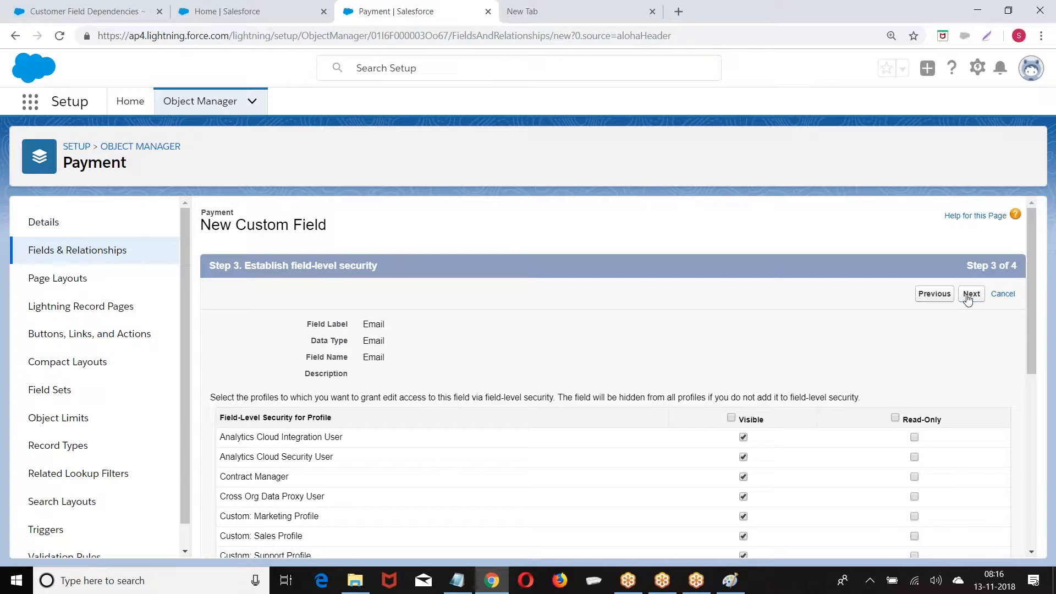
left_click(968, 300)
left_click(975, 294)
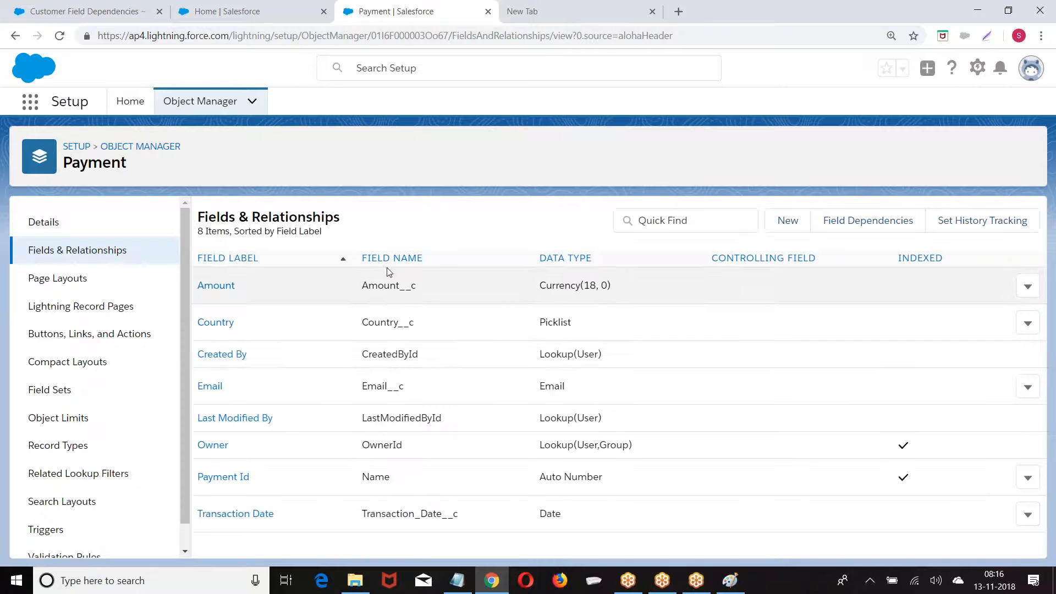
Start a Picklist field labelled 'Mode' that uses its own values instead of a global set
left_click(787, 220)
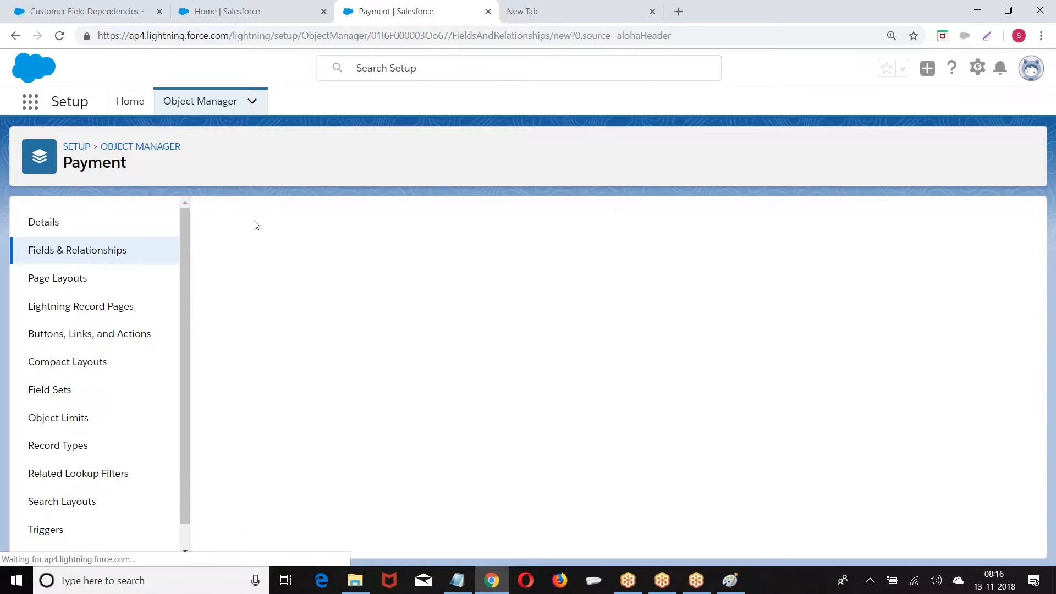
scroll(299, 313, "down", 7)
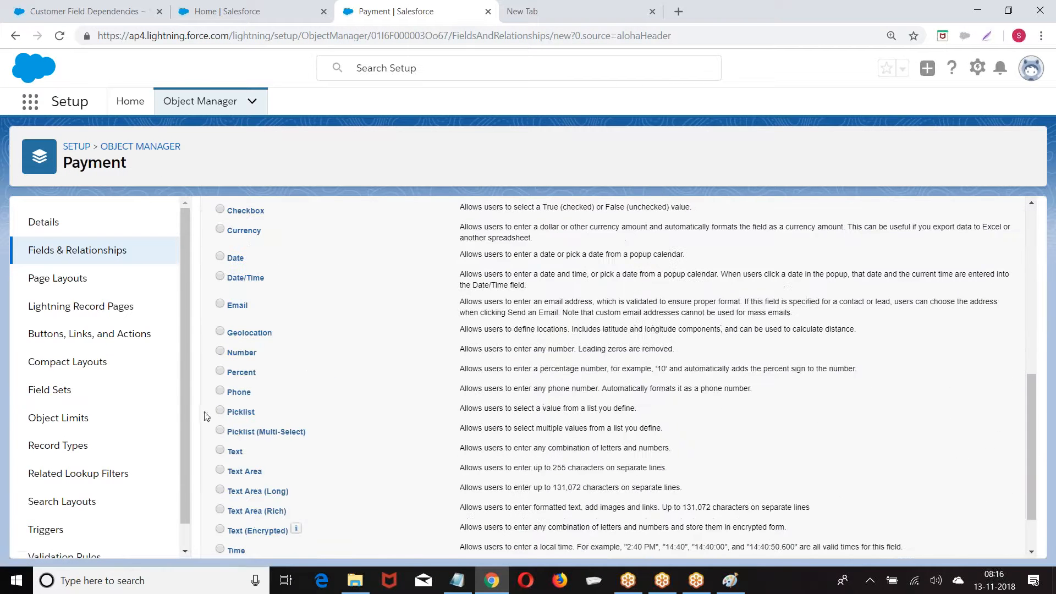
left_click(221, 410)
scroll(781, 352, "up", 7)
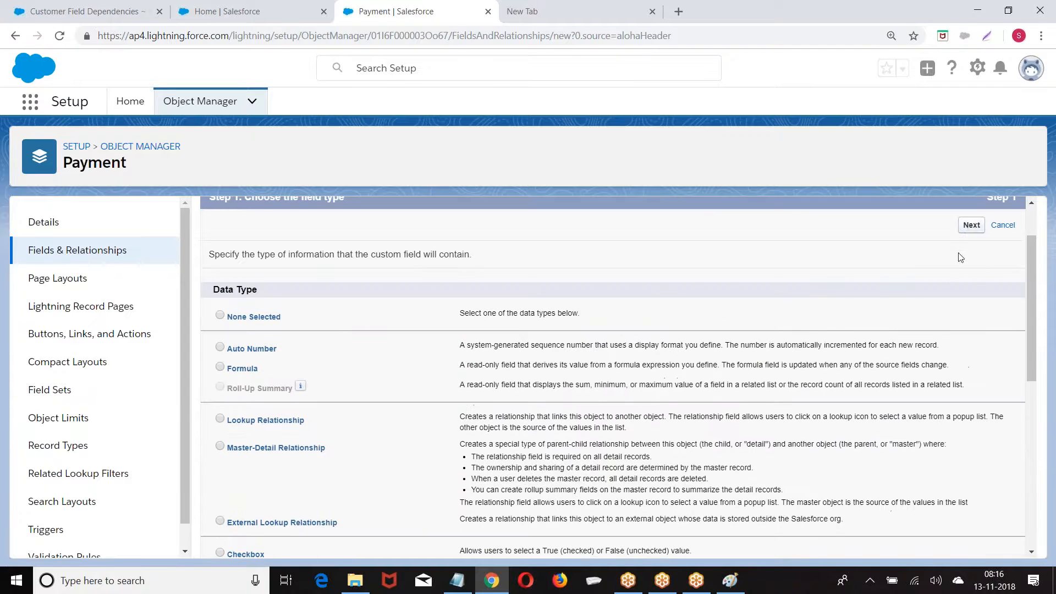
left_click(972, 225)
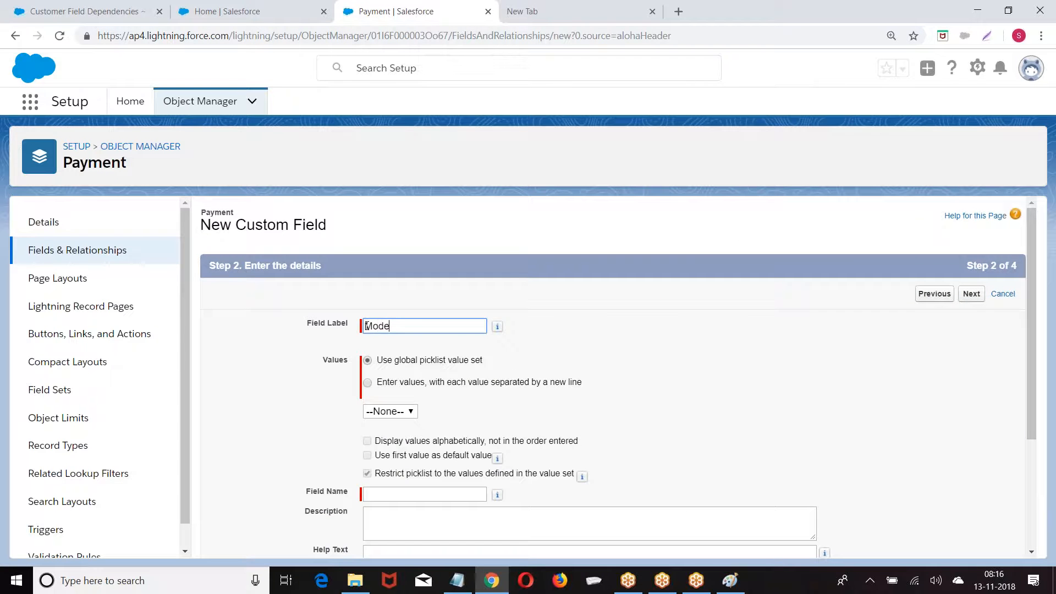
left_click(646, 311)
scroll(422, 357, "down", 1)
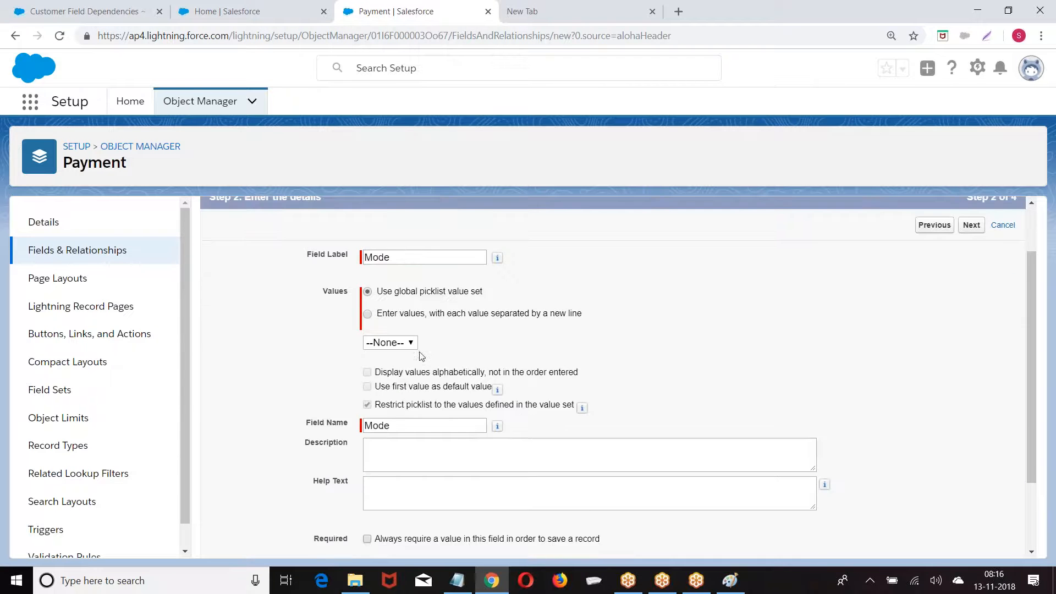
left_click(367, 314)
scroll(690, 276, "up", 1)
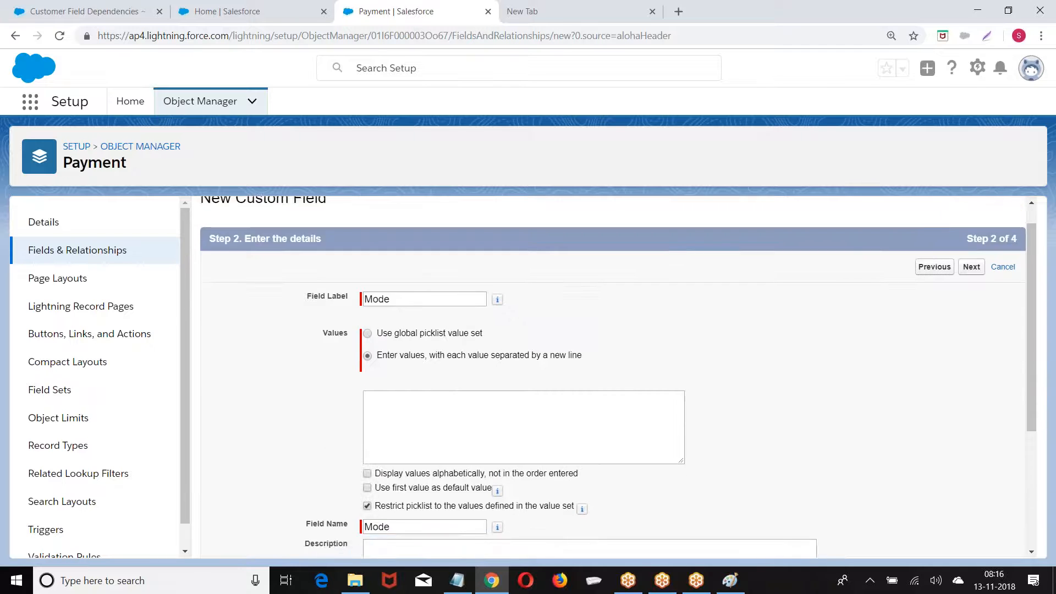
scroll(394, 292, "down", 2)
Enter the values Online, Cash and Cheque and save the Mode picklist
left_click(393, 292)
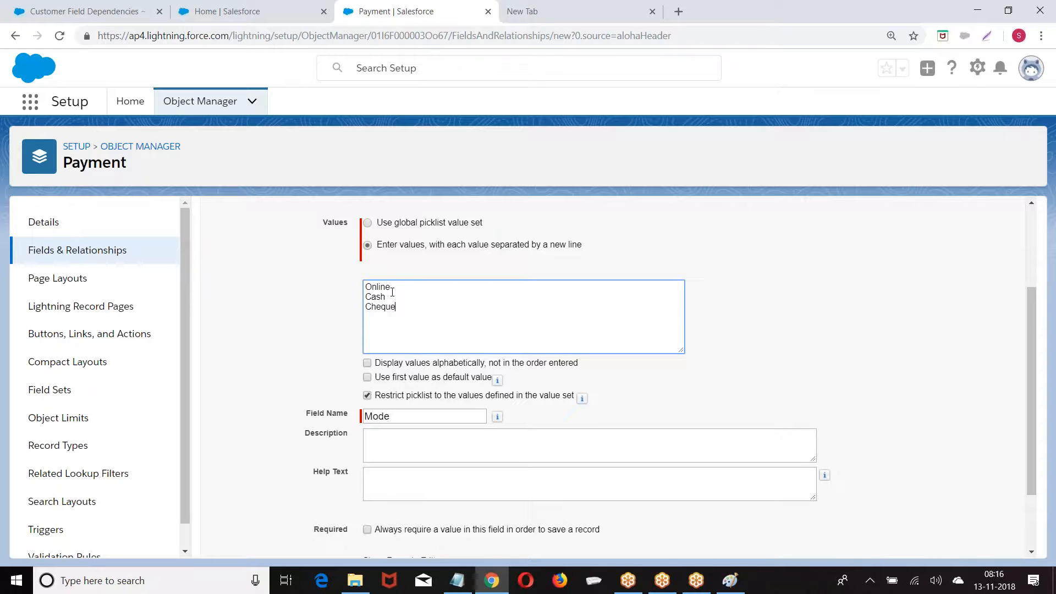
scroll(902, 306, "up", 3)
left_click(972, 294)
left_click(971, 294)
left_click(975, 295)
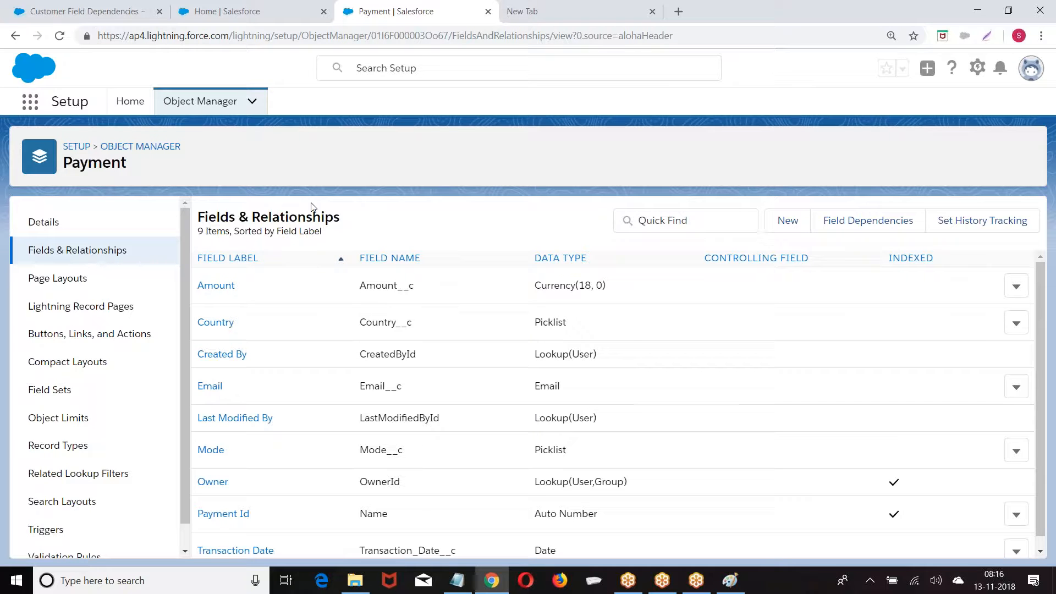
Open Schema Builder from Setup, add the Loan object to the canvas, and show the Elements field types
left_click(77, 146)
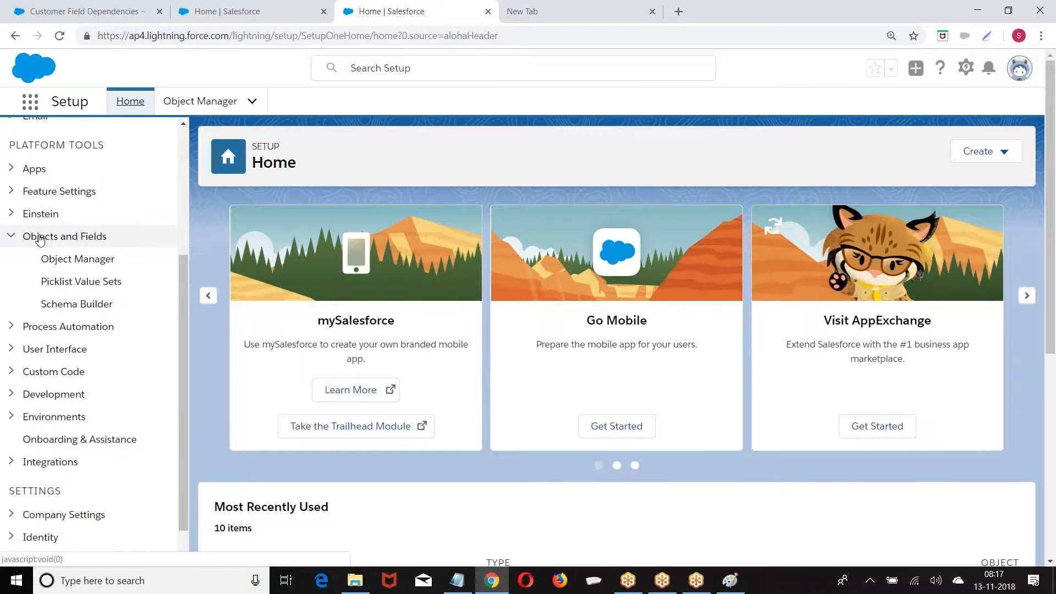
left_click(71, 311)
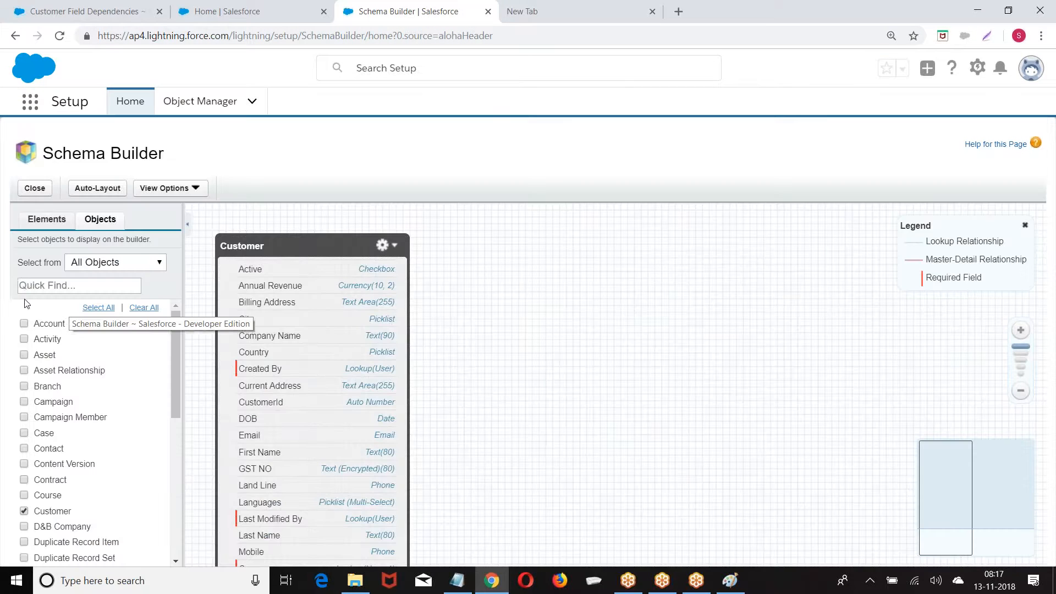
left_click(57, 287)
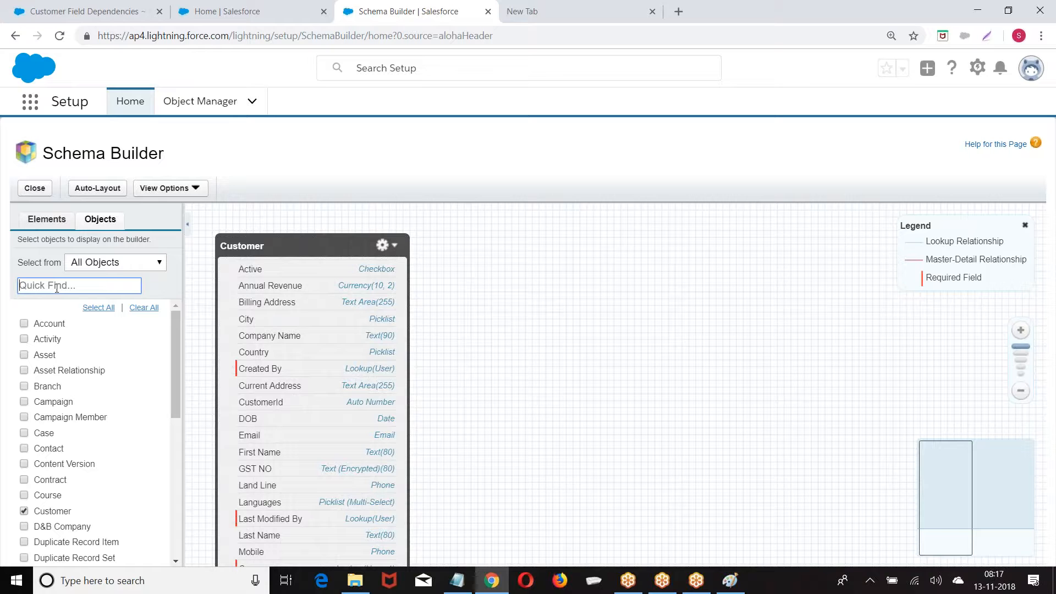
type("Loan")
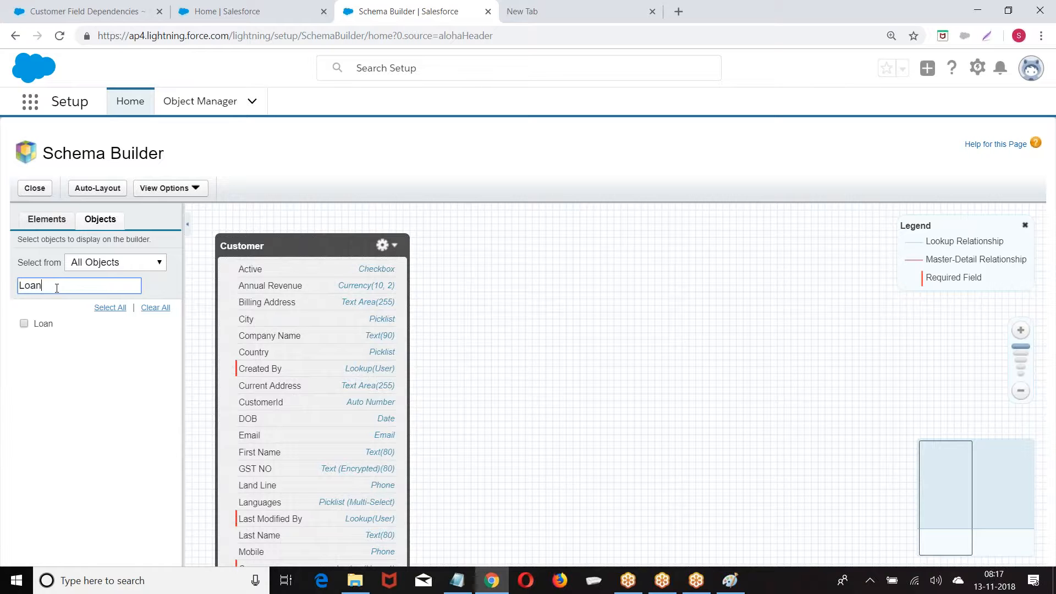
left_click(24, 324)
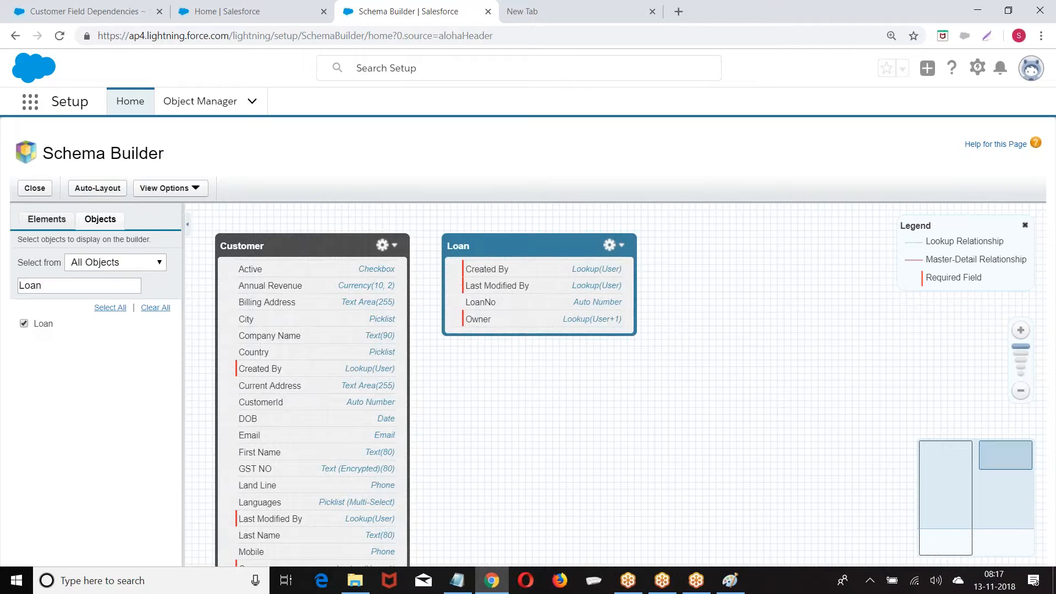
left_click(39, 218)
Add an Applied Date date field and an Applied Amount currency field to the Loan object
scroll(103, 340, "down", 3)
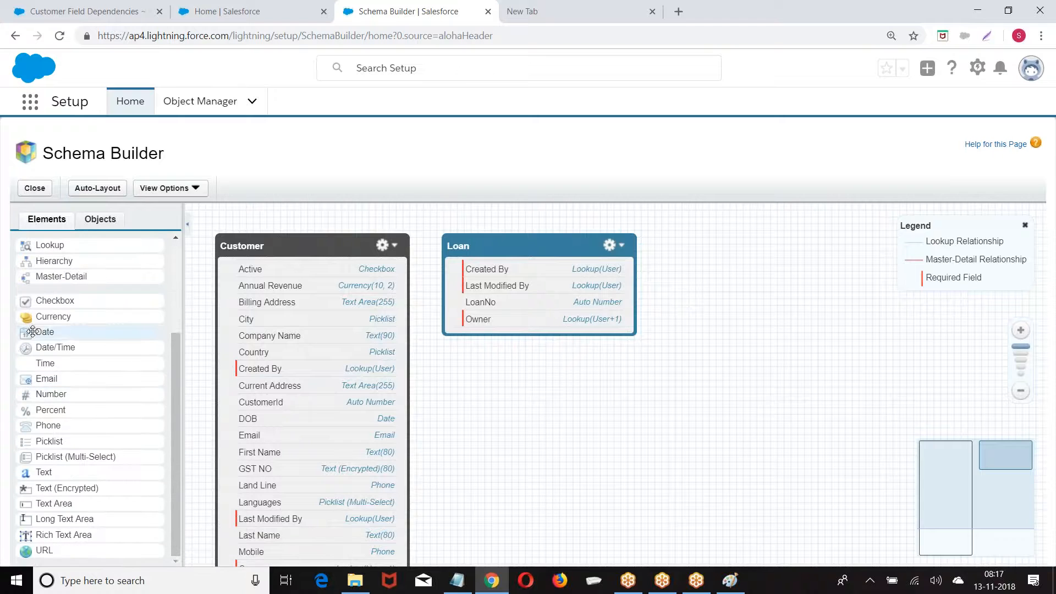
left_click_drag(45, 332, 501, 276)
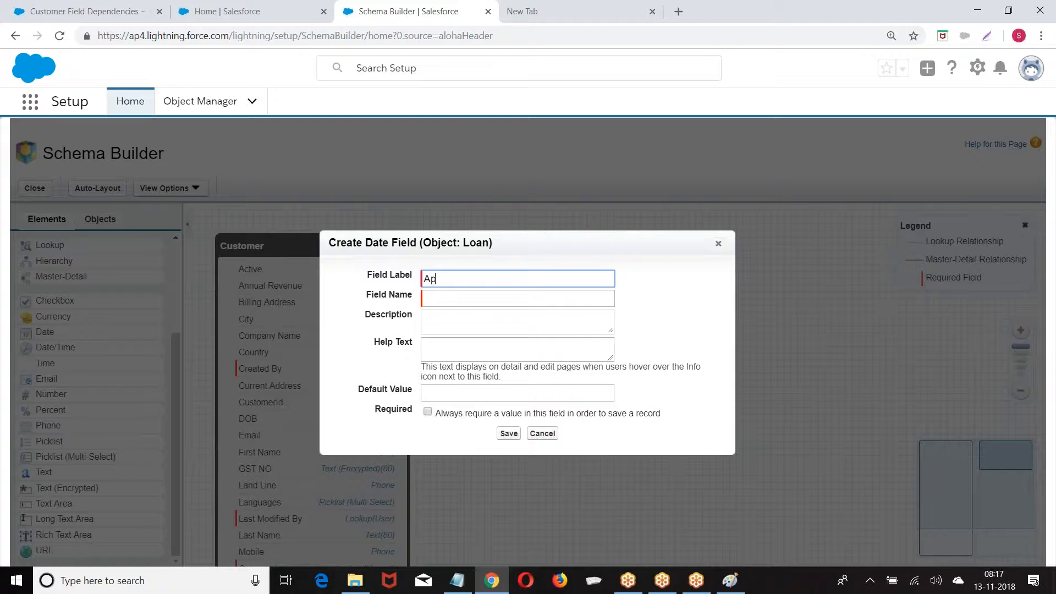
left_click(477, 302)
left_click(510, 430)
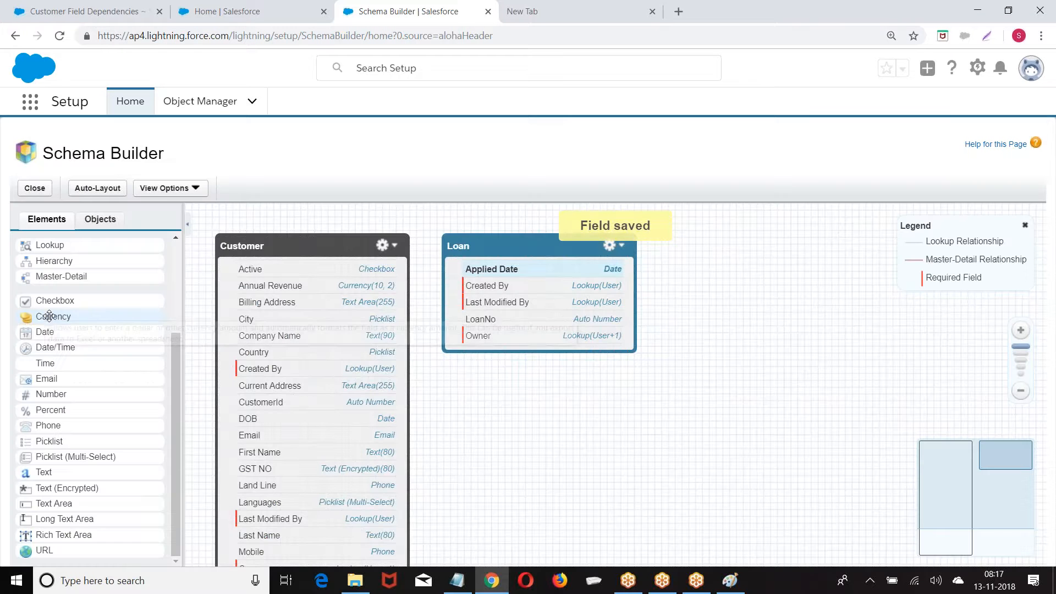
left_click_drag(49, 316, 528, 301)
type("Applied Amount")
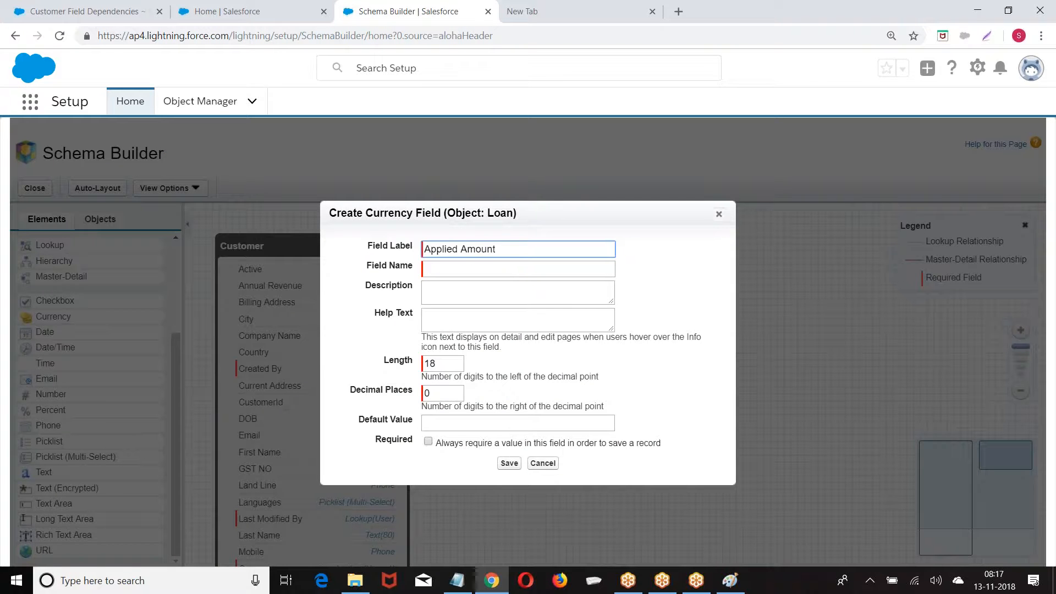
left_click(533, 314)
left_click(510, 462)
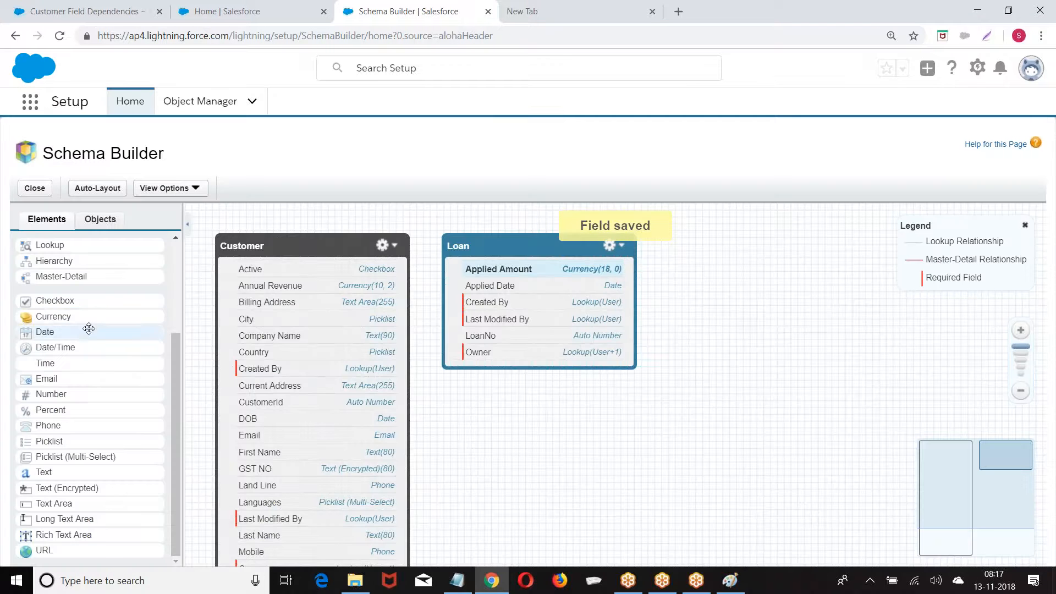
Add Salary, Assert Cost and AnnualRevenue currency fields to Loan, saving each
left_click_drag(88, 317, 530, 292)
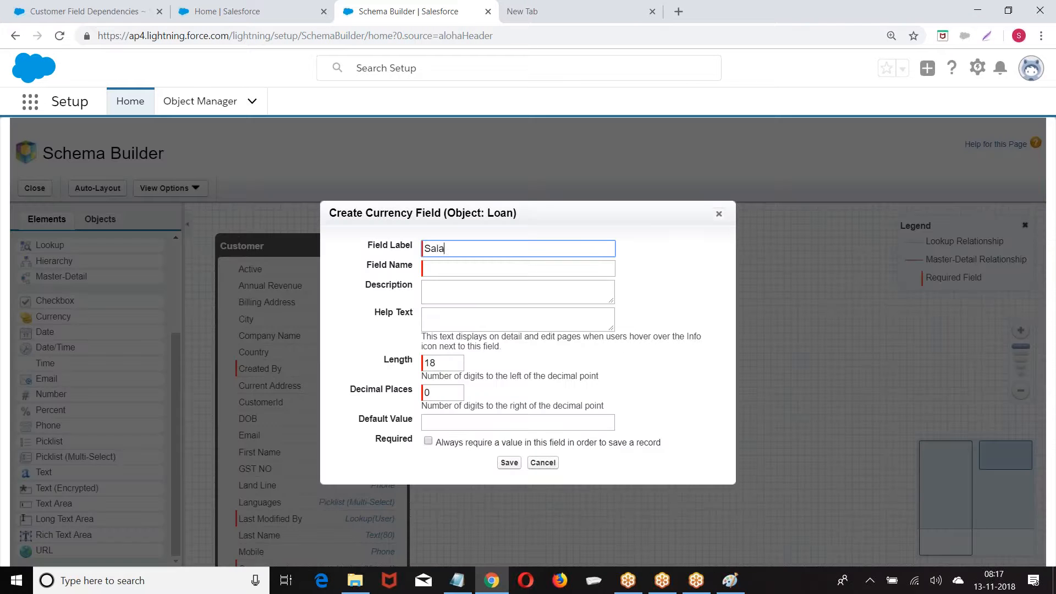
left_click(543, 293)
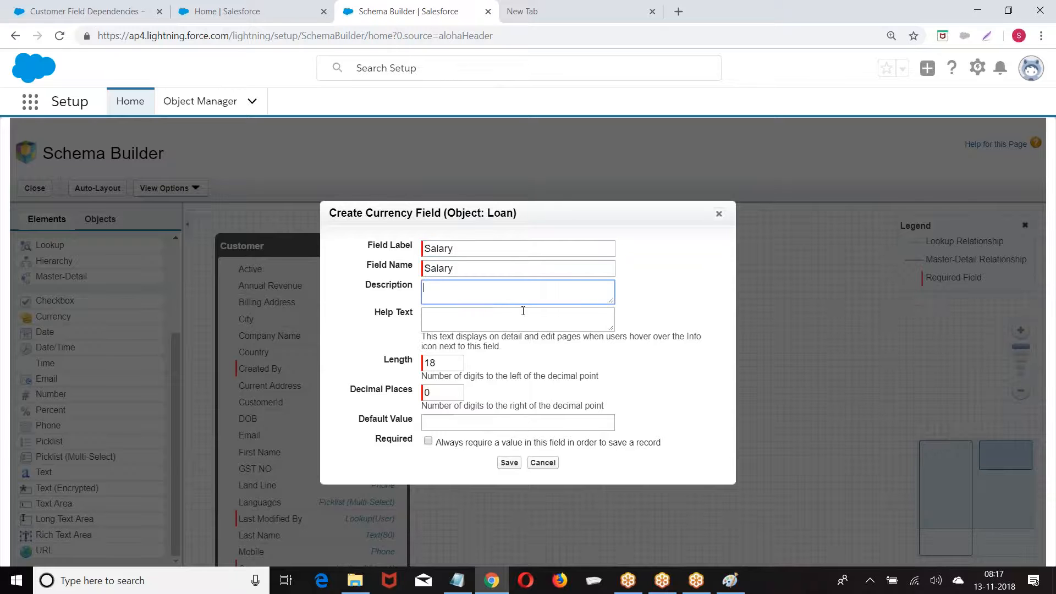
left_click(508, 462)
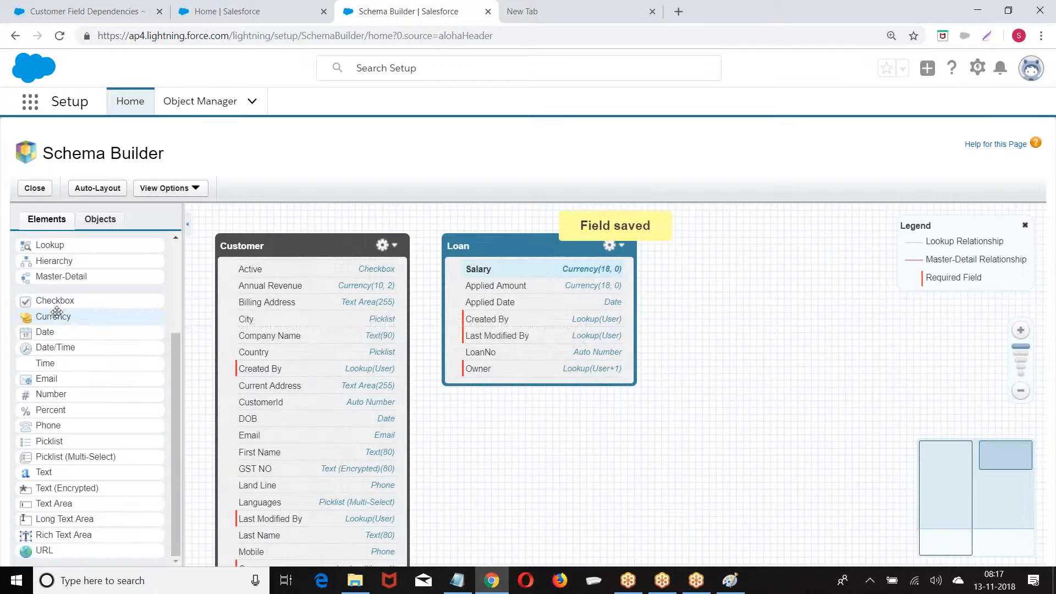
left_click_drag(57, 312, 588, 276)
type("Assert Cost")
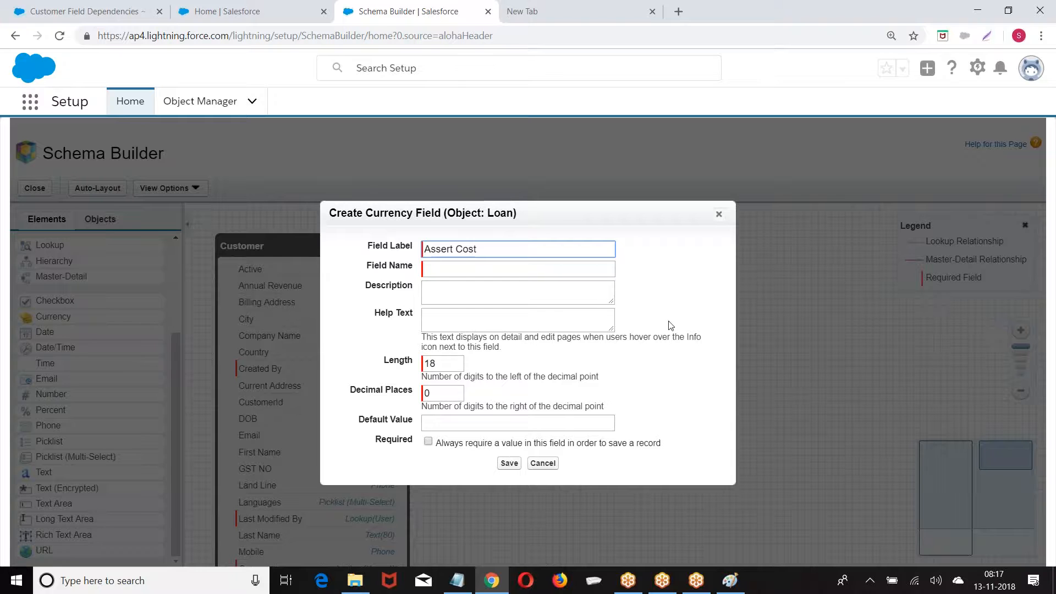
left_click(465, 269)
left_click(509, 464)
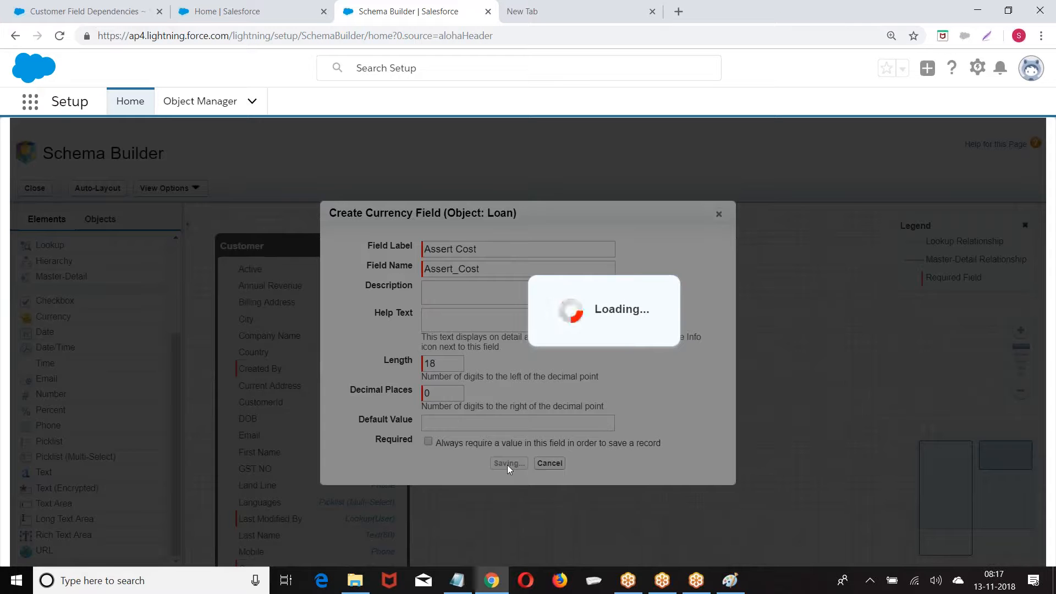
left_click_drag(39, 316, 446, 315)
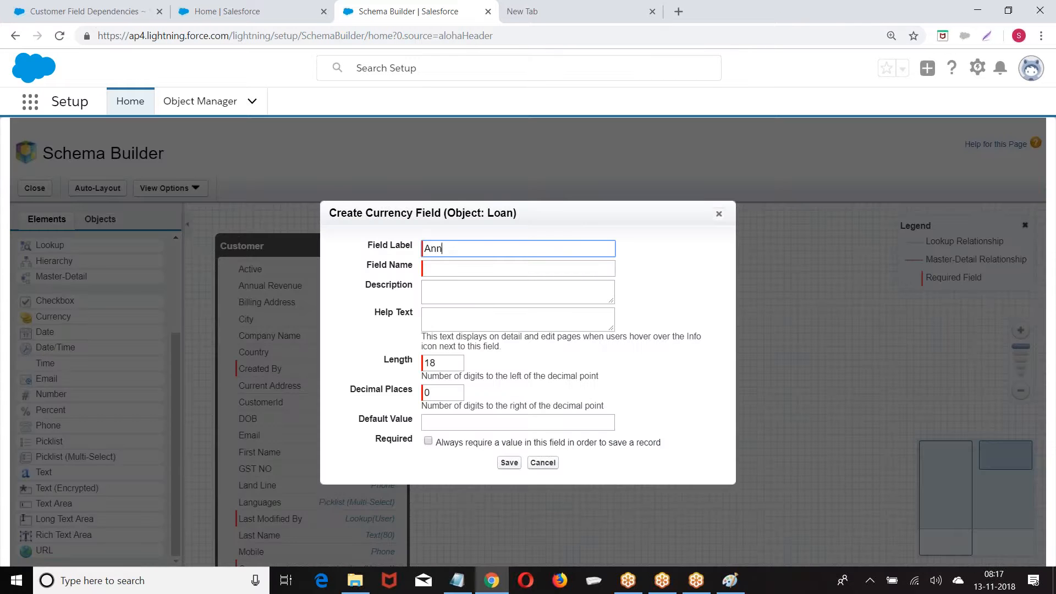
type("AnnualReven")
left_click(513, 462)
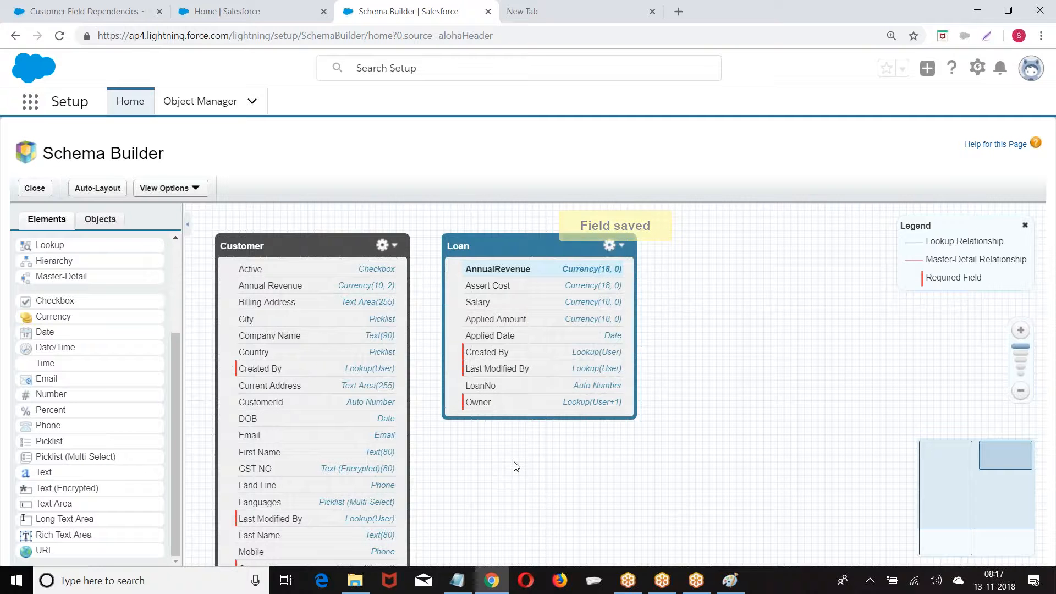
Switch to Salesforce Classic and open an empty New Loan form to inspect it
left_click(978, 68)
left_click(1030, 69)
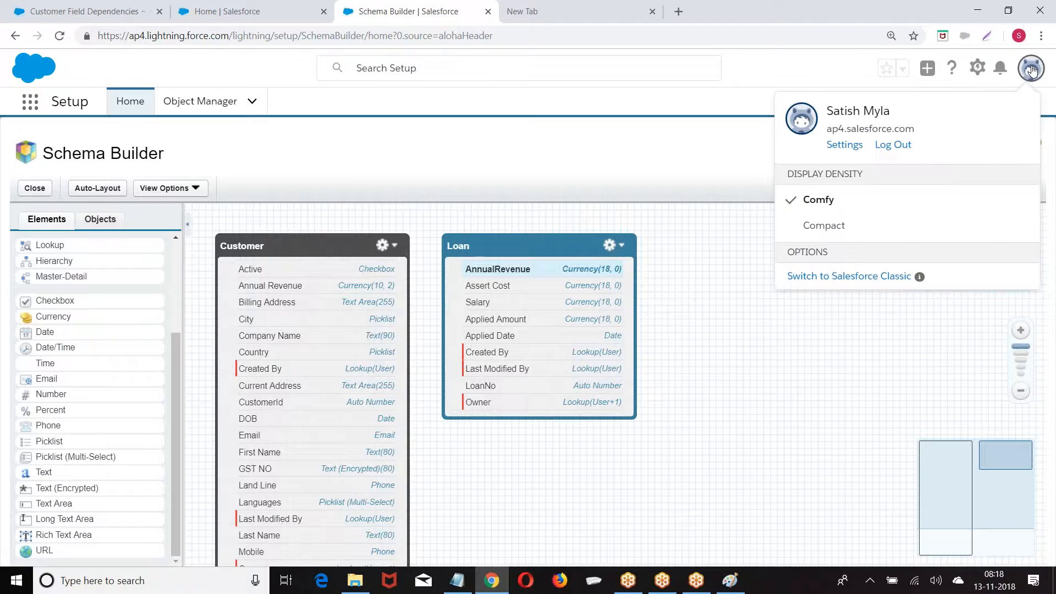
left_click(826, 282)
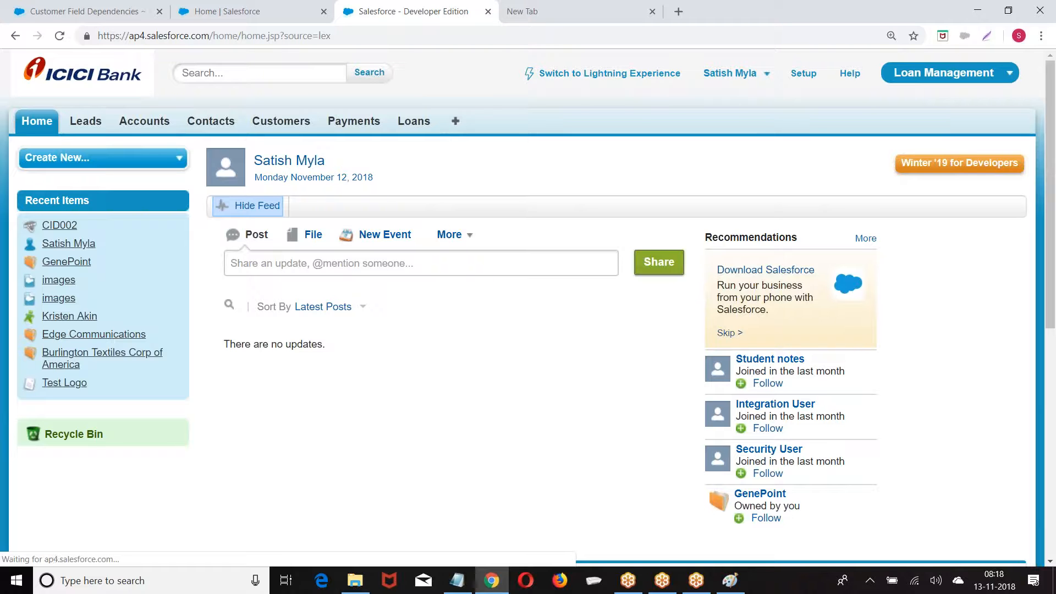
left_click(800, 73)
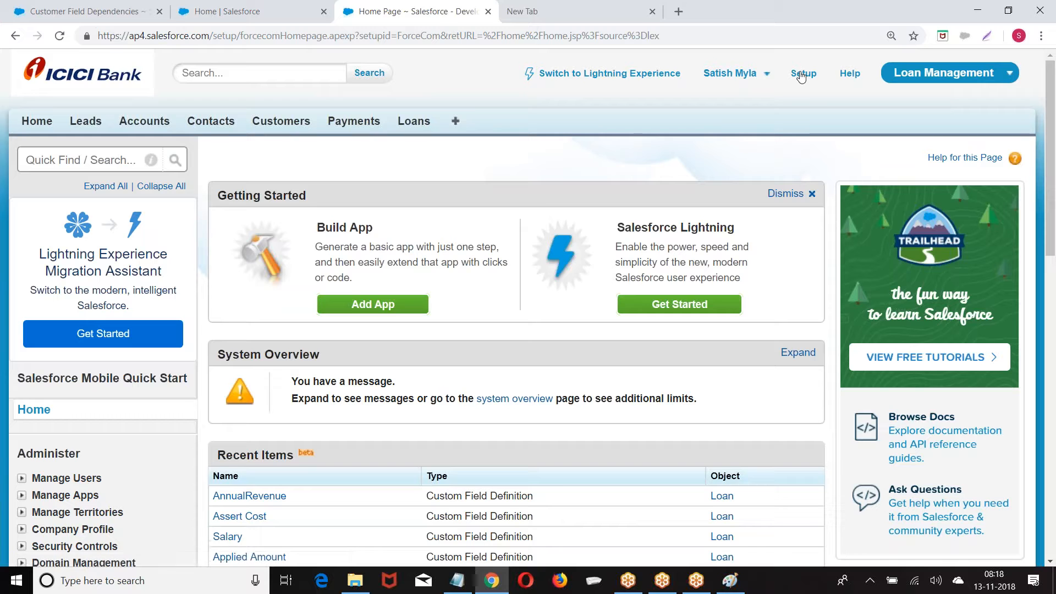
left_click(415, 121)
left_click(478, 248)
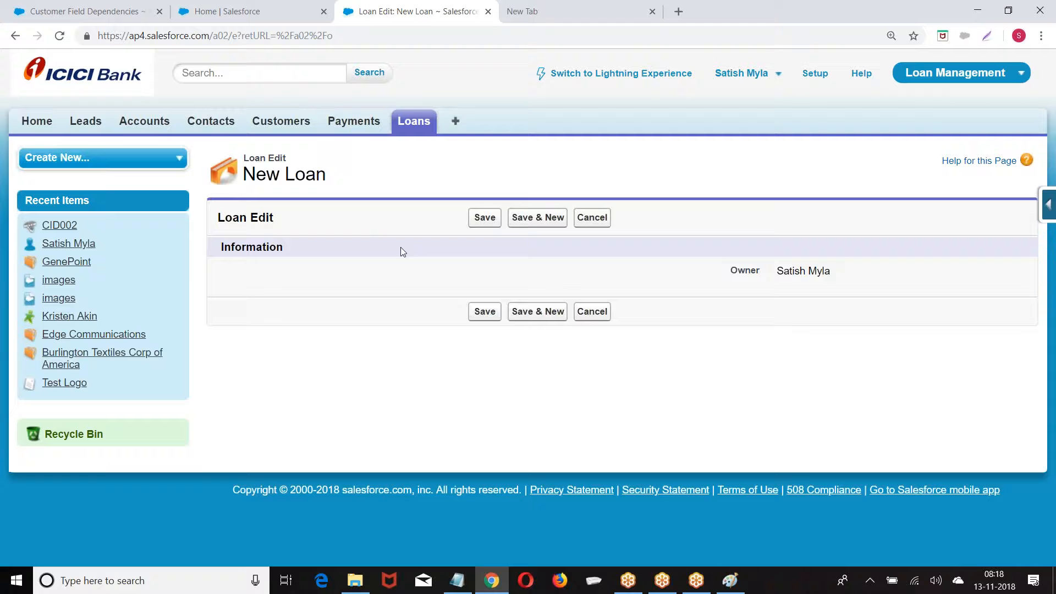
Return to the Setup home and open Schema Builder from the Build section
left_click(808, 77)
scroll(77, 243, "down", 10)
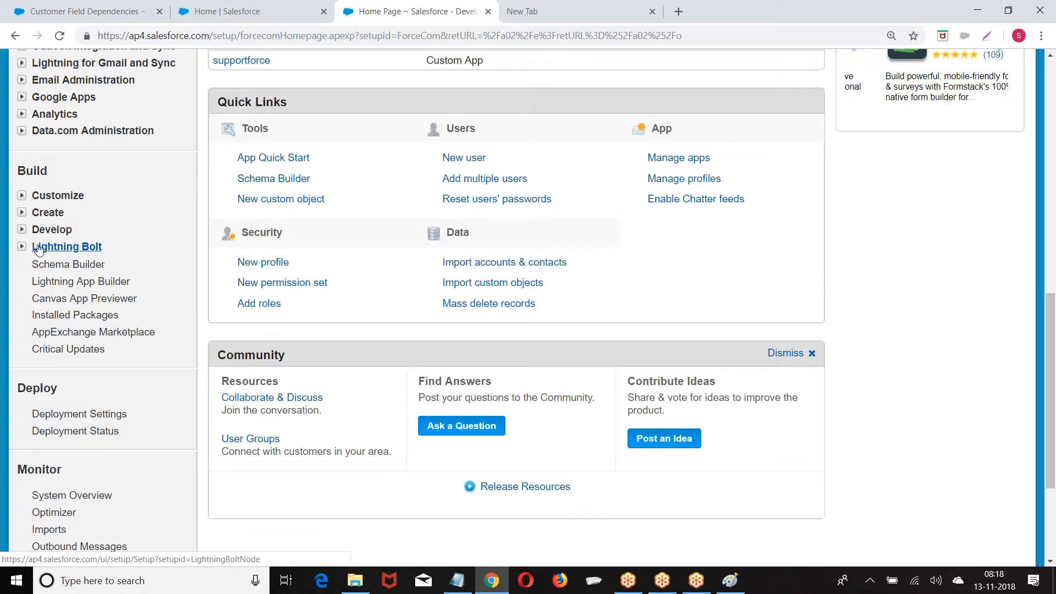
left_click(63, 269)
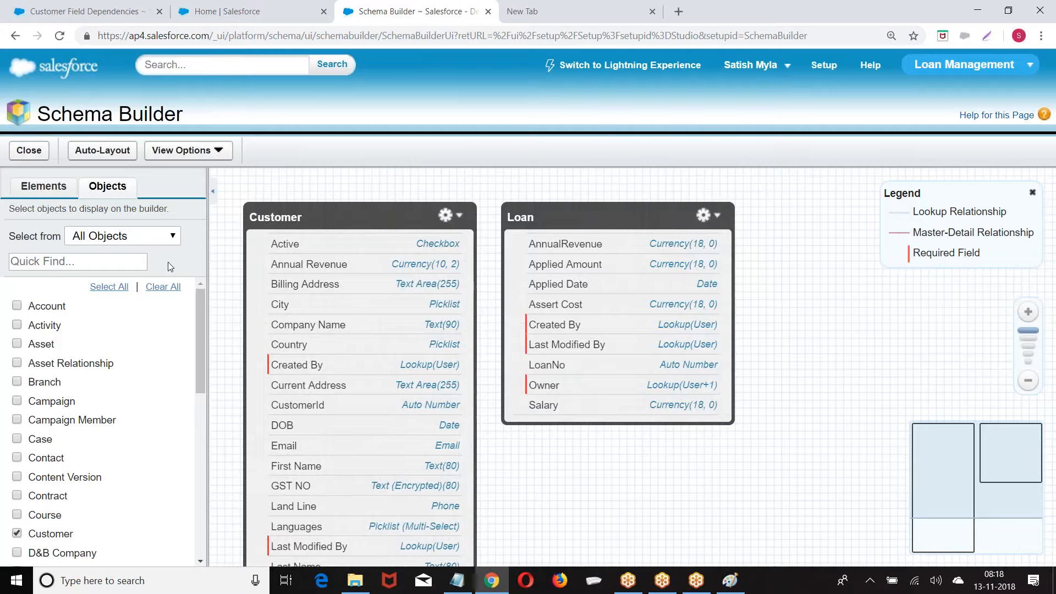
Add a Phone field labelled 'Phone' to the Loan object
left_click(39, 187)
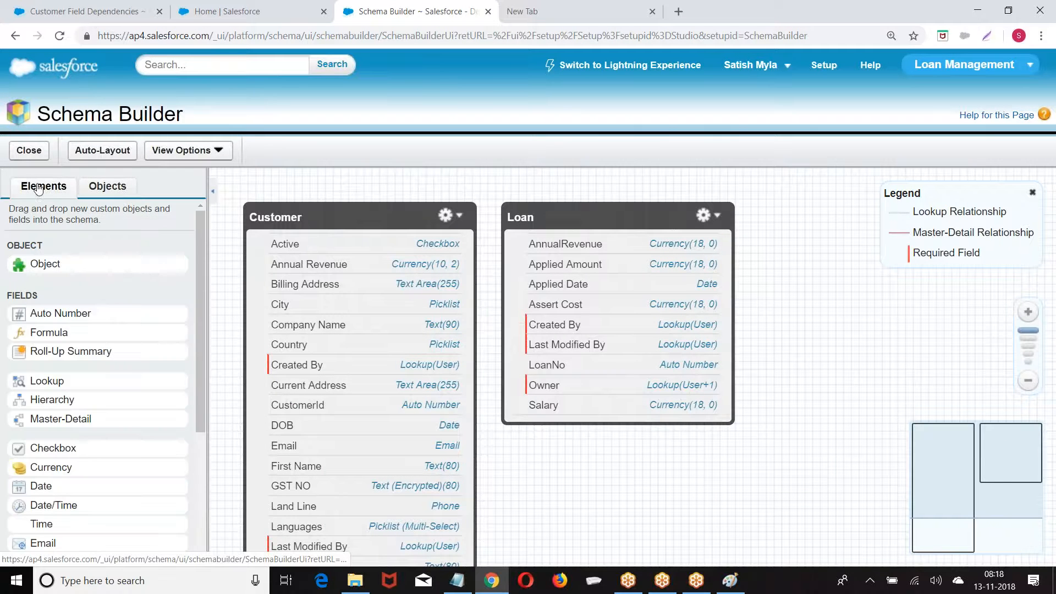
scroll(46, 325, "down", 2)
scroll(77, 341, "down", 3)
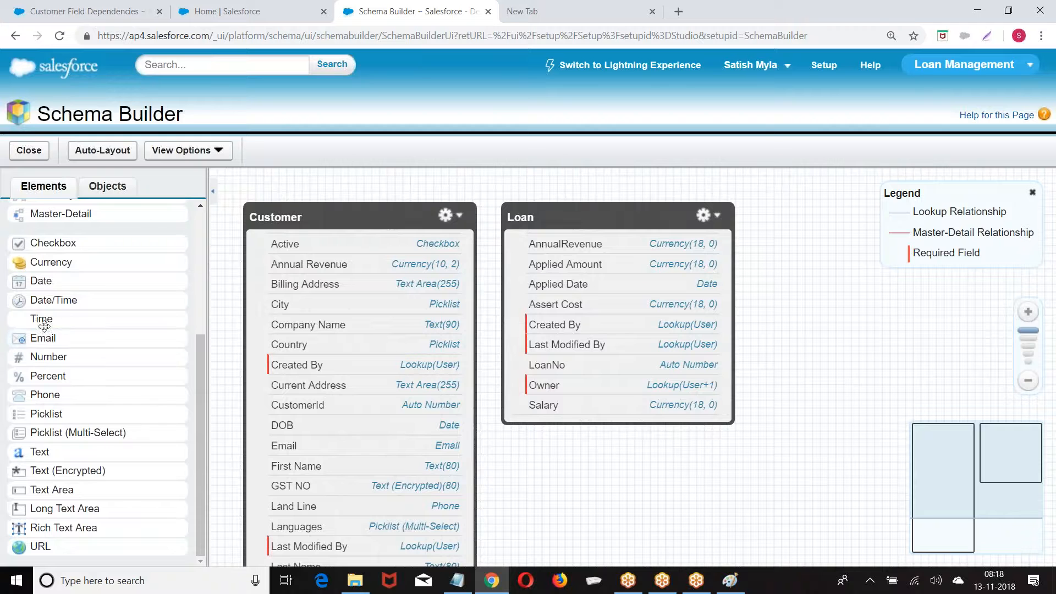
left_click_drag(44, 394, 583, 288)
type("Phone")
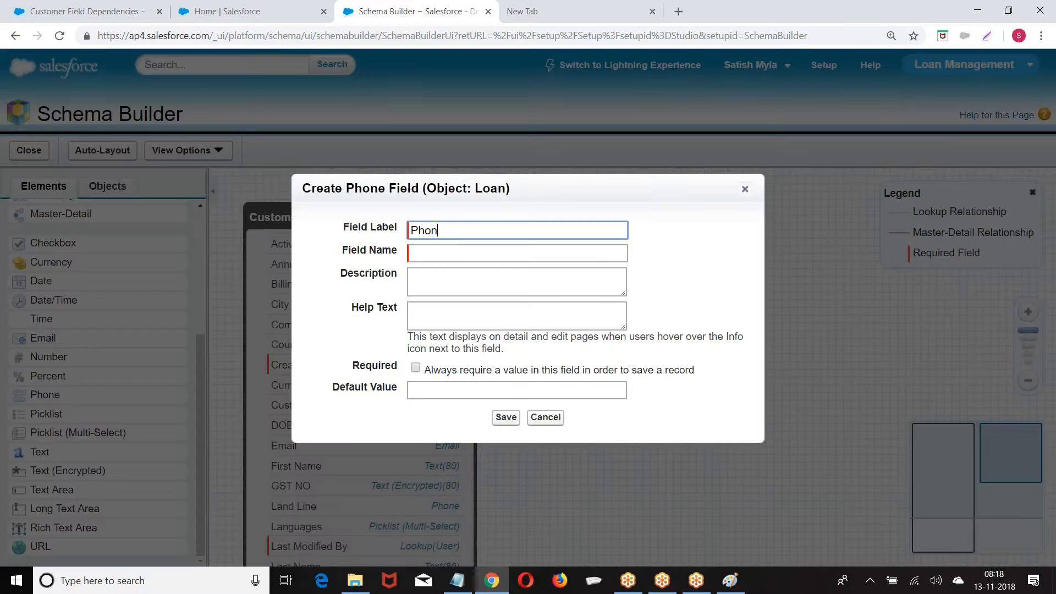
left_click(493, 255)
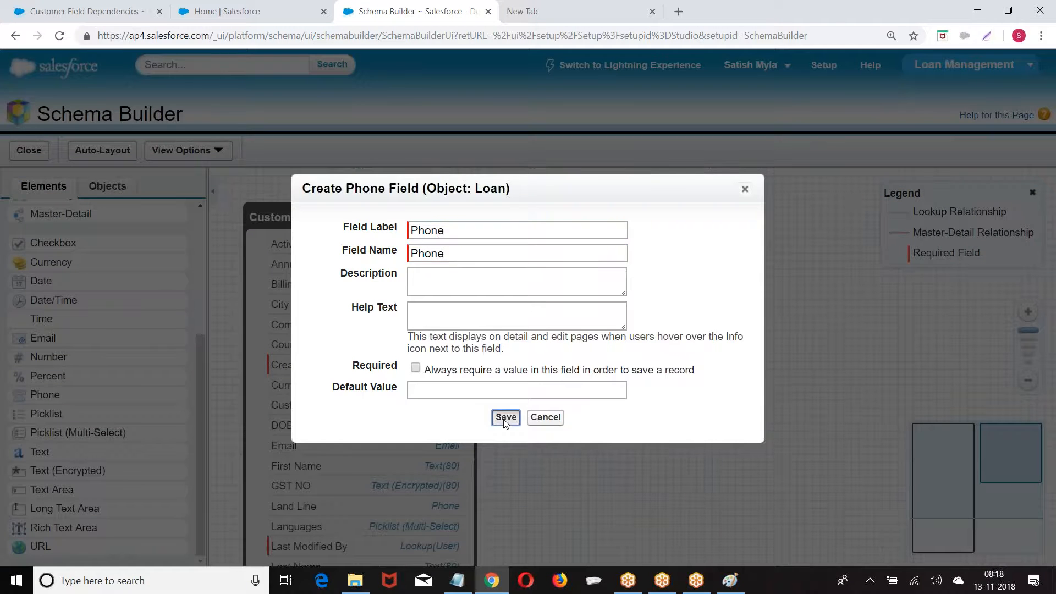
left_click(504, 417)
Add an Email field labelled 'Email' to Loan, then return to the Setup home
left_click_drag(44, 338, 604, 328)
type("Email")
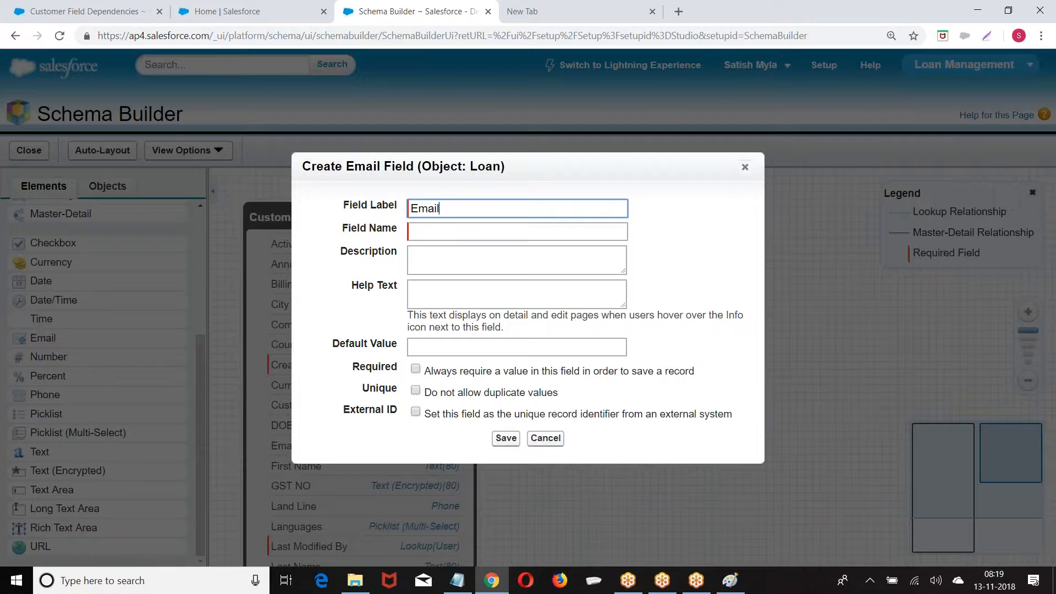
left_click(620, 239)
left_click(505, 438)
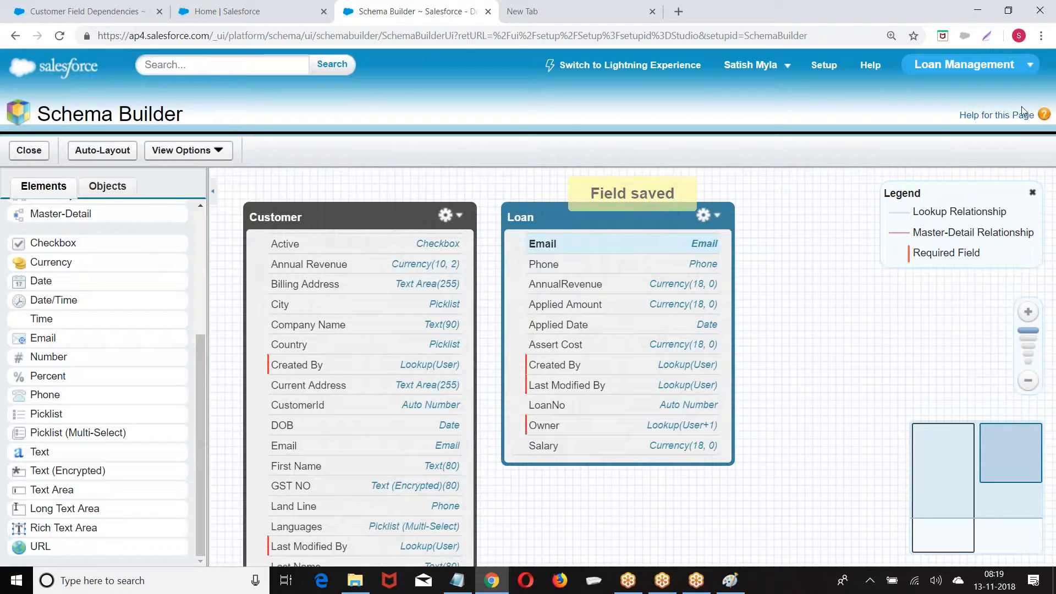
left_click(820, 67)
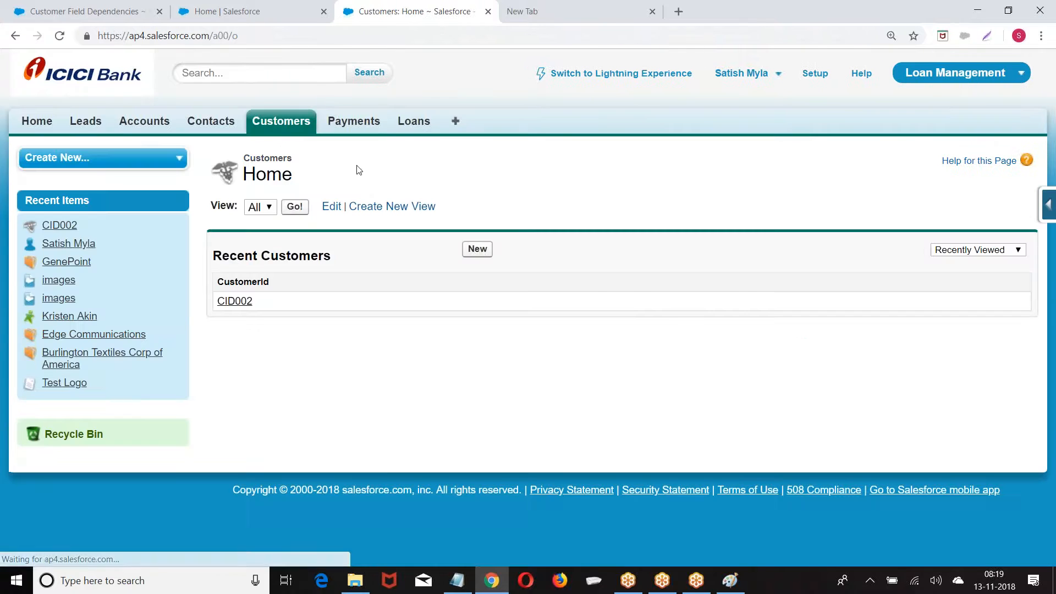
Preview the New Customer, New Payment and New Loan record forms
left_click(478, 250)
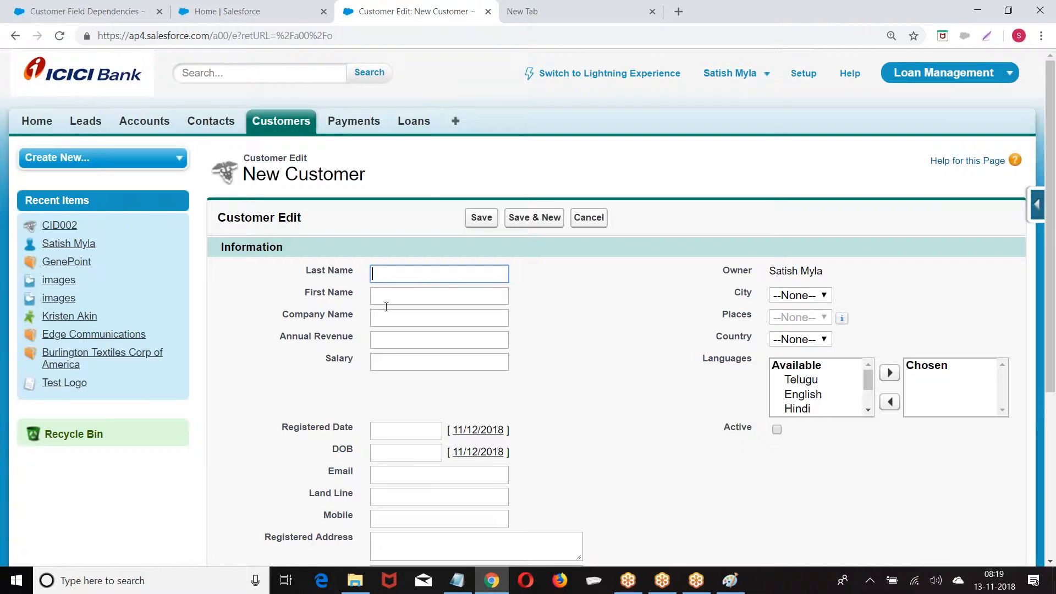
left_click(354, 123)
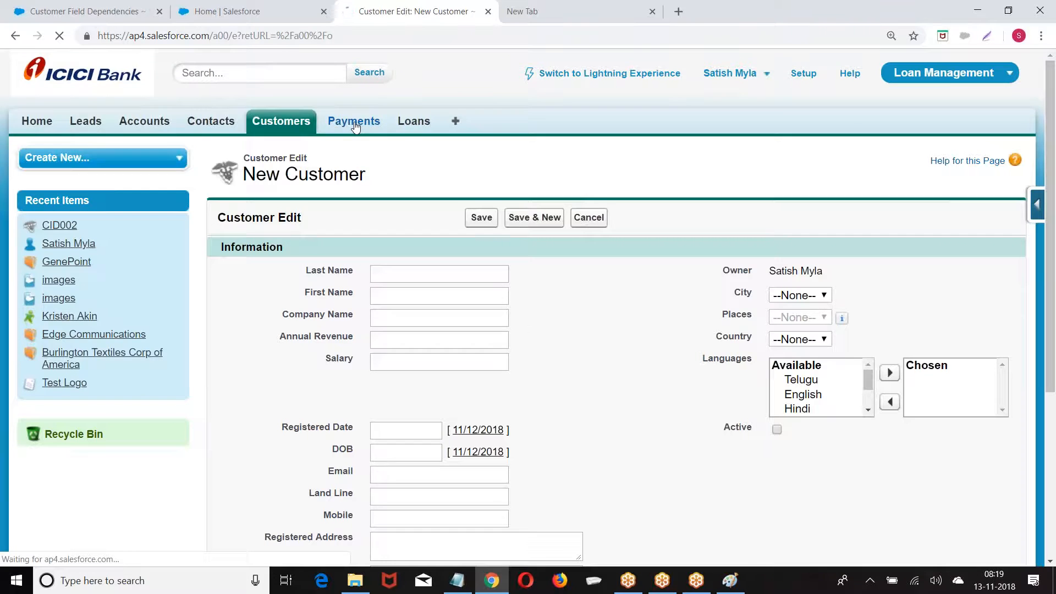
left_click(477, 251)
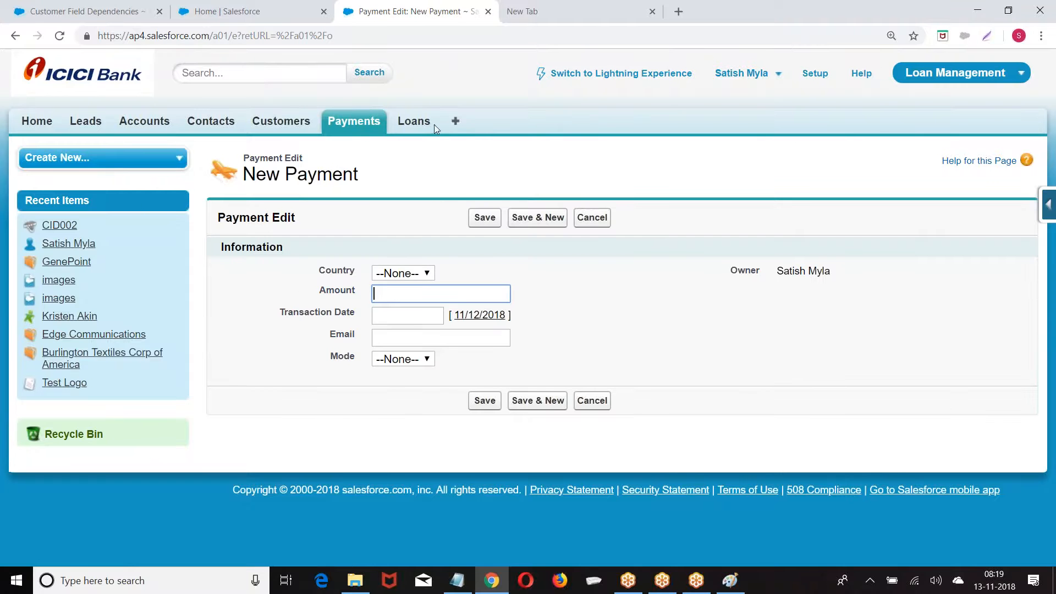
left_click(418, 123)
left_click(472, 262)
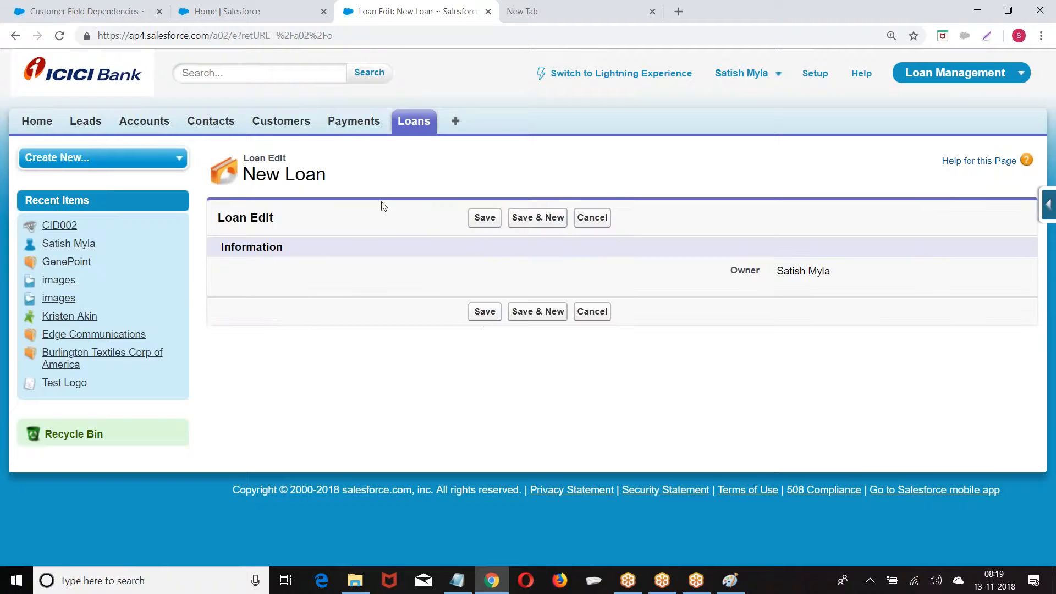
Close the Lightning home tab and open the Loan object's fields page
left_click(261, 22)
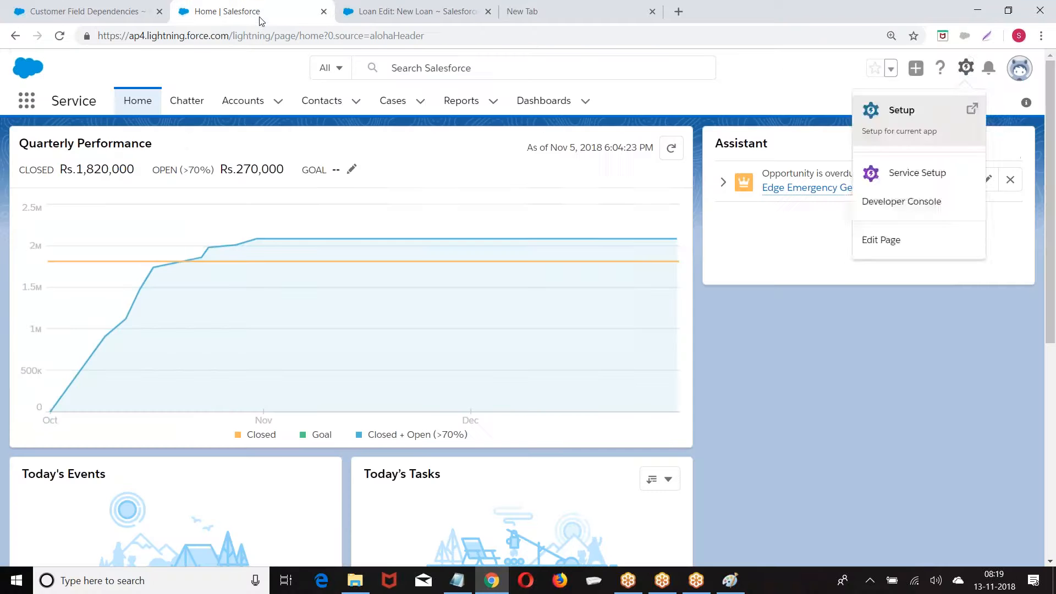
left_click(324, 12)
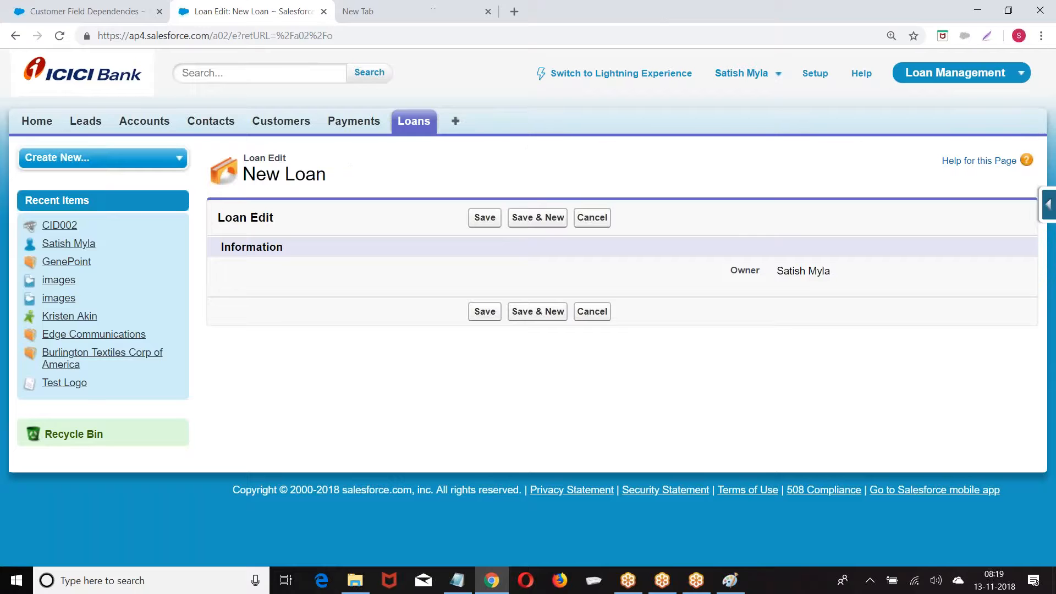
left_click(1050, 206)
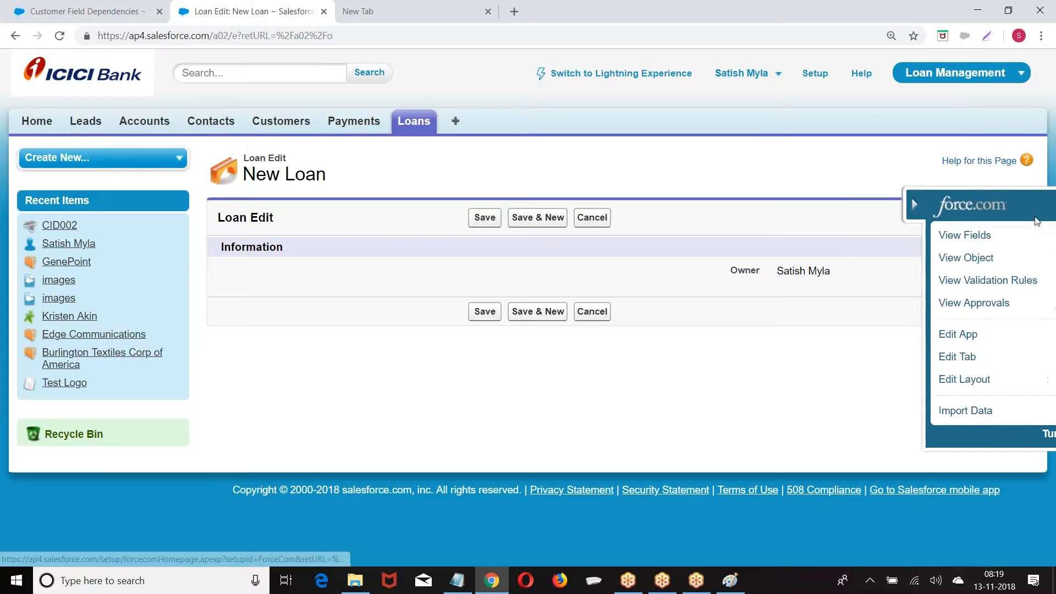
left_click(908, 238)
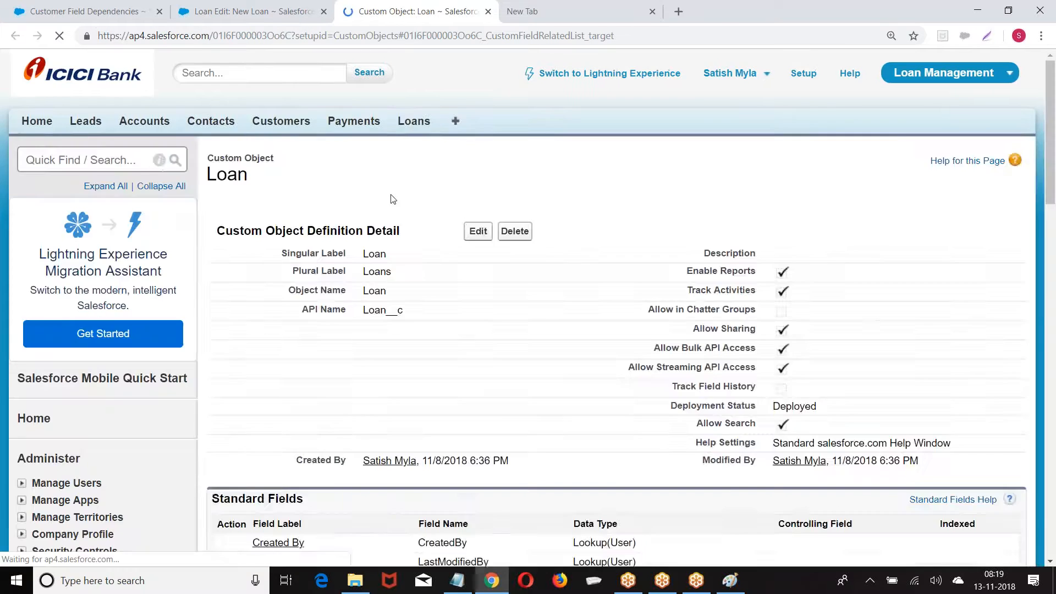
Open the Loan Layout page layout for editing
scroll(658, 228, "up", 7)
scroll(536, 307, "up", 3)
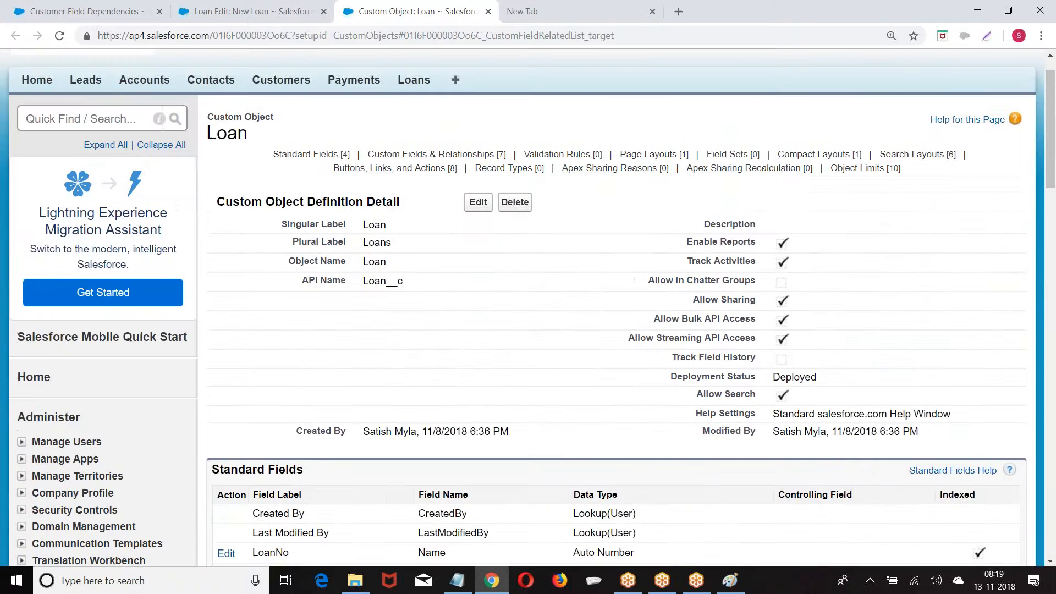
left_click_drag(211, 134, 283, 144)
scroll(427, 314, "down", 6)
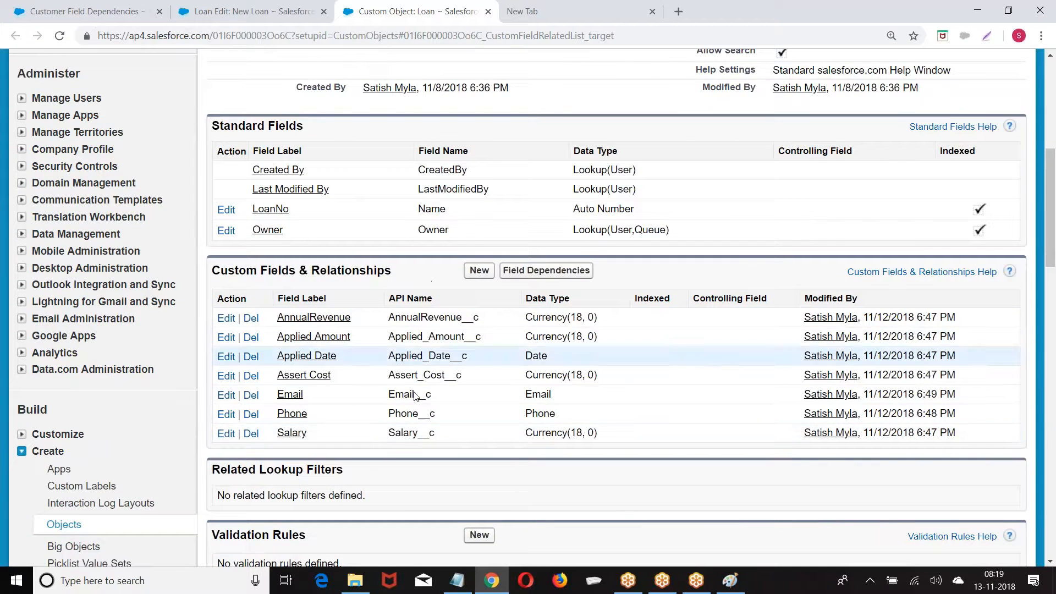
scroll(418, 254, "down", 8)
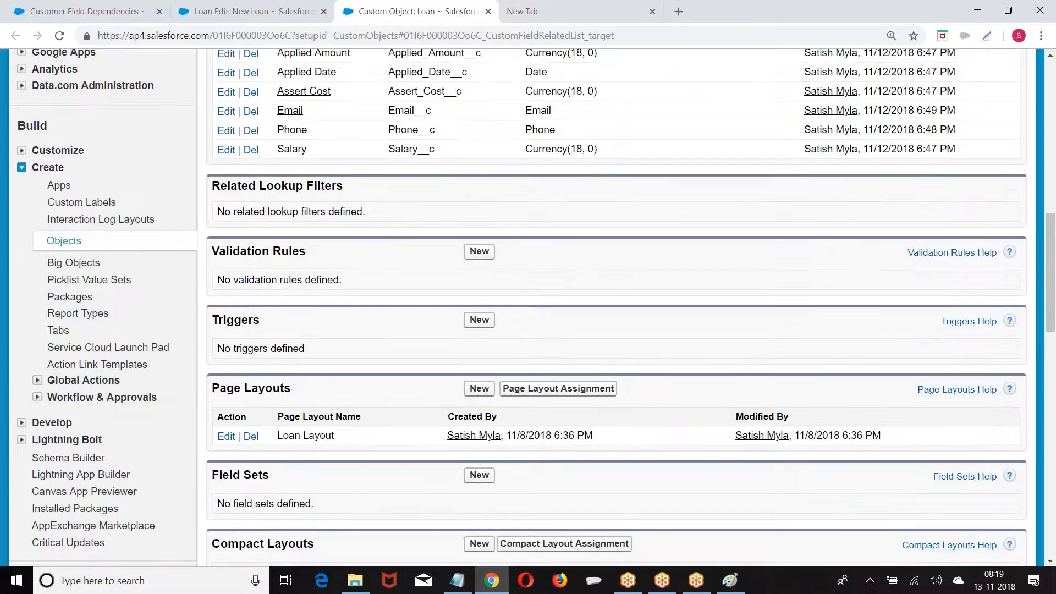
left_click_drag(210, 260, 292, 262)
left_click(231, 309)
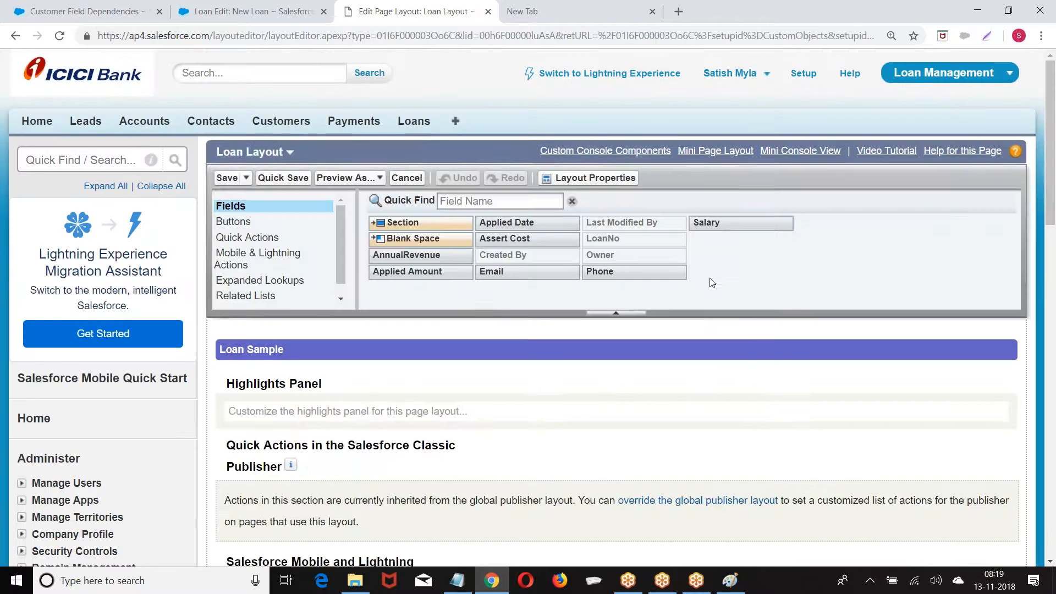
Place AnnualRevenue, Applied Date, Assert Cost, Email, Phone and Salary in the Information section and save
scroll(719, 289, "down", 9)
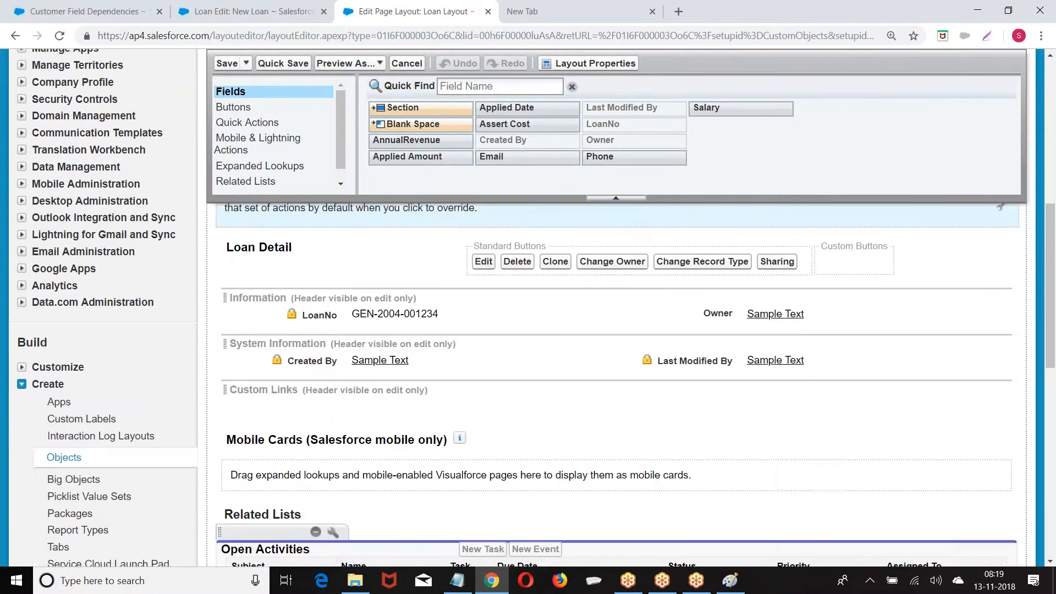
left_click_drag(396, 141, 325, 302)
left_click_drag(506, 112, 329, 298)
left_click_drag(504, 124, 660, 304)
left_click_drag(553, 159, 663, 317)
left_click_drag(632, 158, 696, 332)
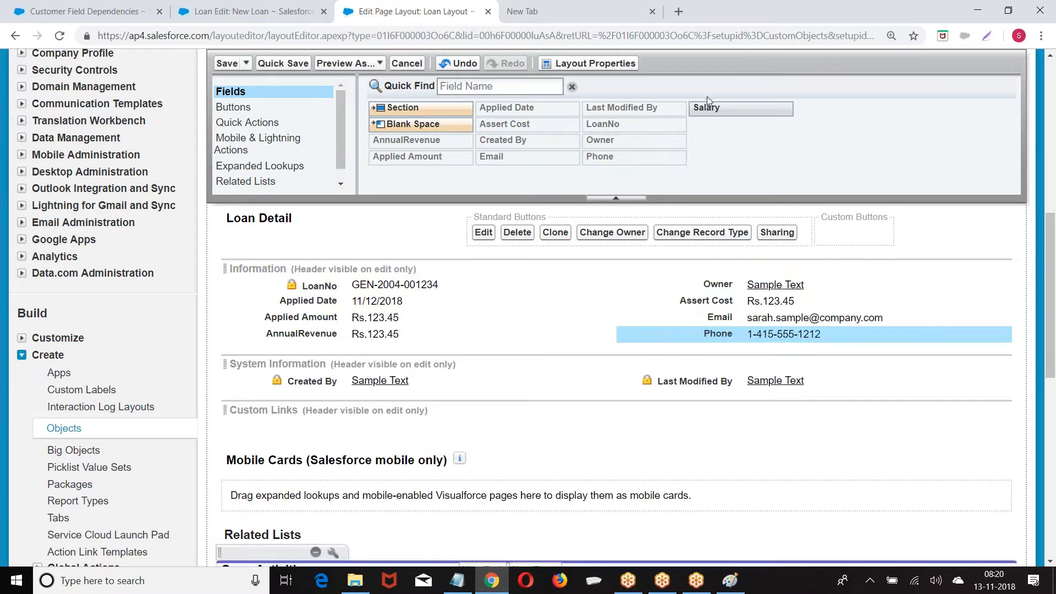
left_click_drag(710, 105, 309, 341)
left_click(226, 64)
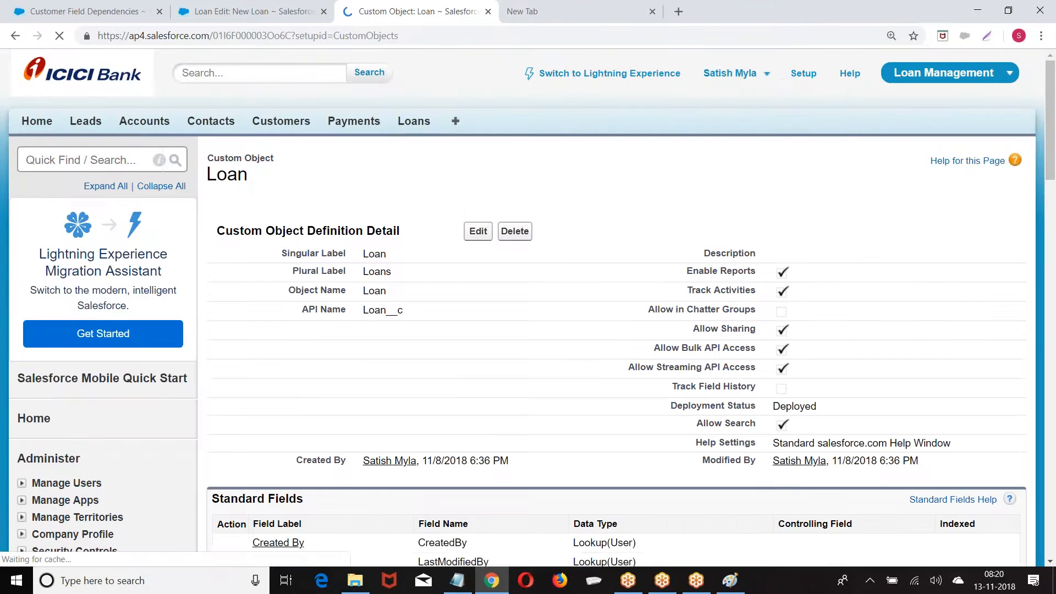
Open a new Loan form to verify the seven added fields, then go to the Customers home page
left_click(297, 15)
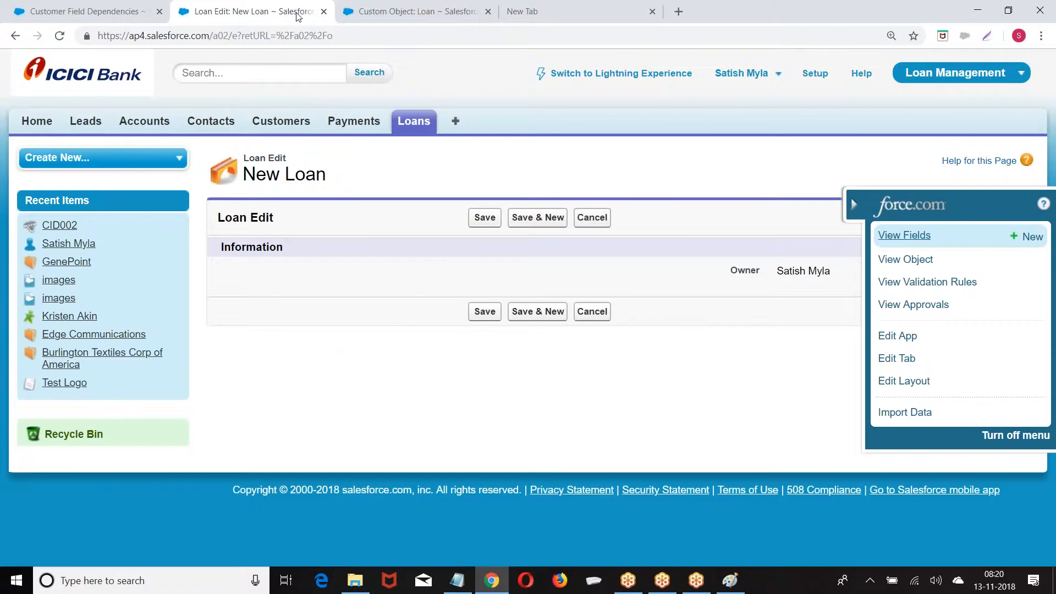
left_click(408, 123)
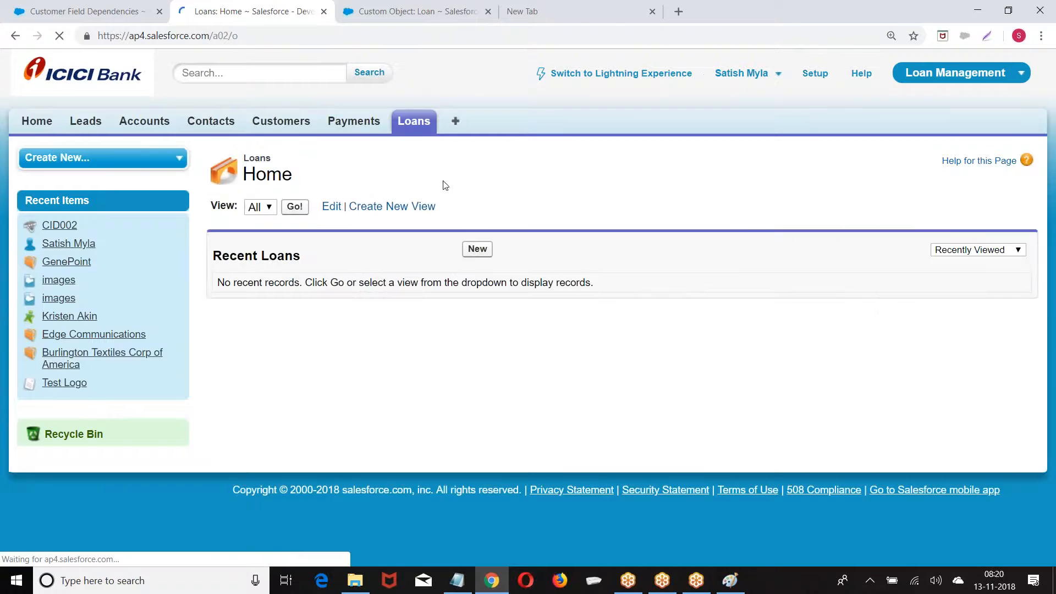
left_click(476, 250)
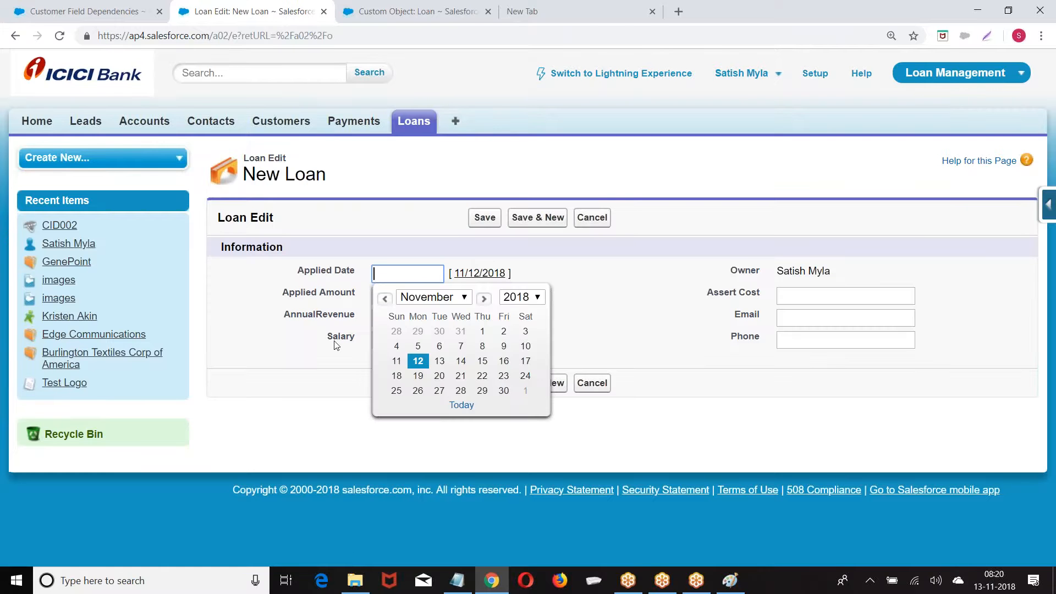
left_click(662, 281)
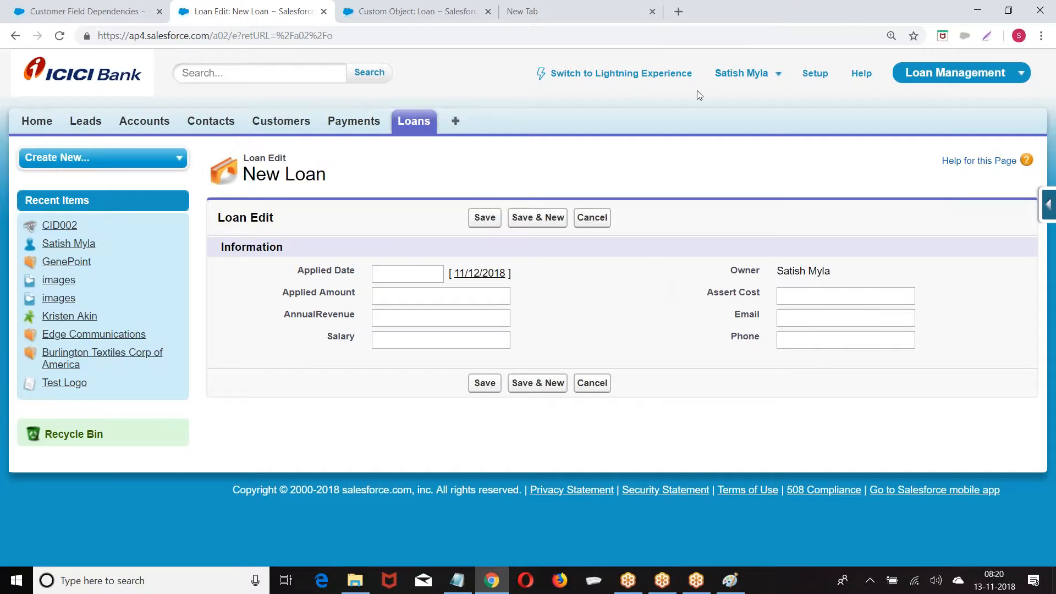
left_click(285, 122)
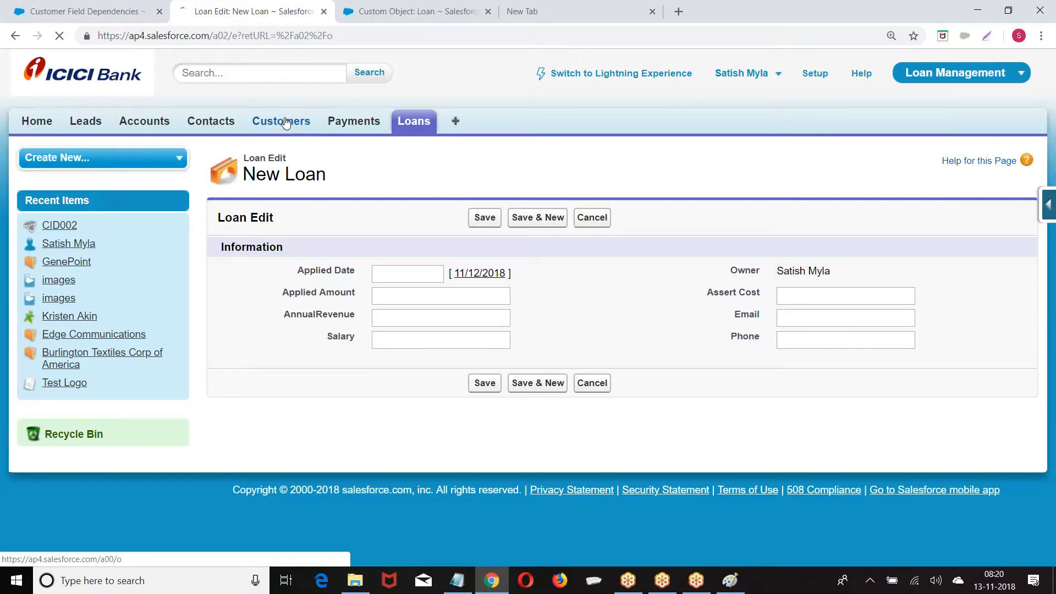
View the Customer object's Custom Fields & Relationships, close that tab, and return to the Loan object page
left_click(1052, 204)
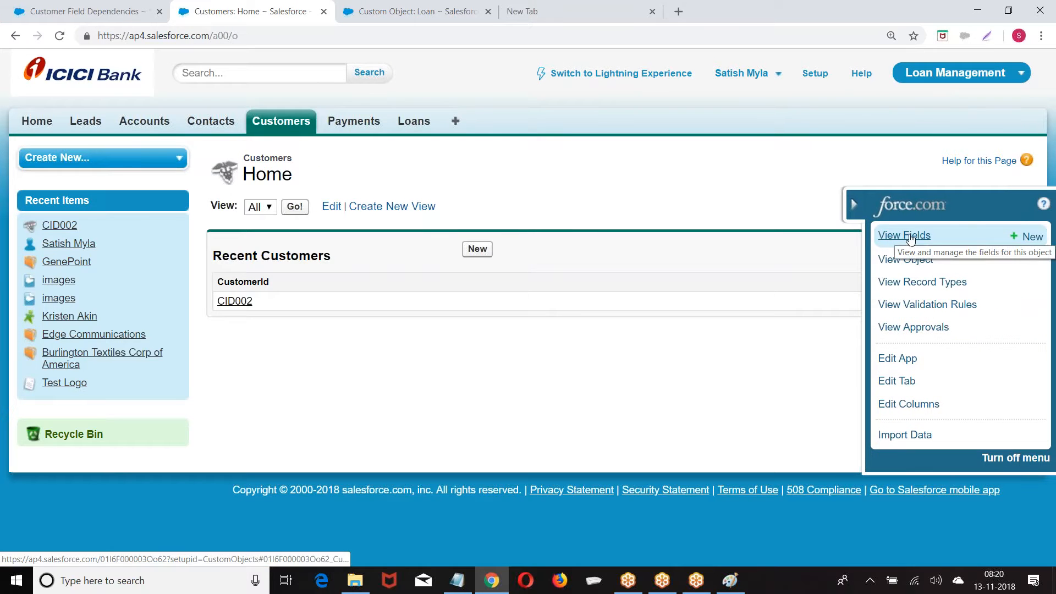
left_click(910, 237)
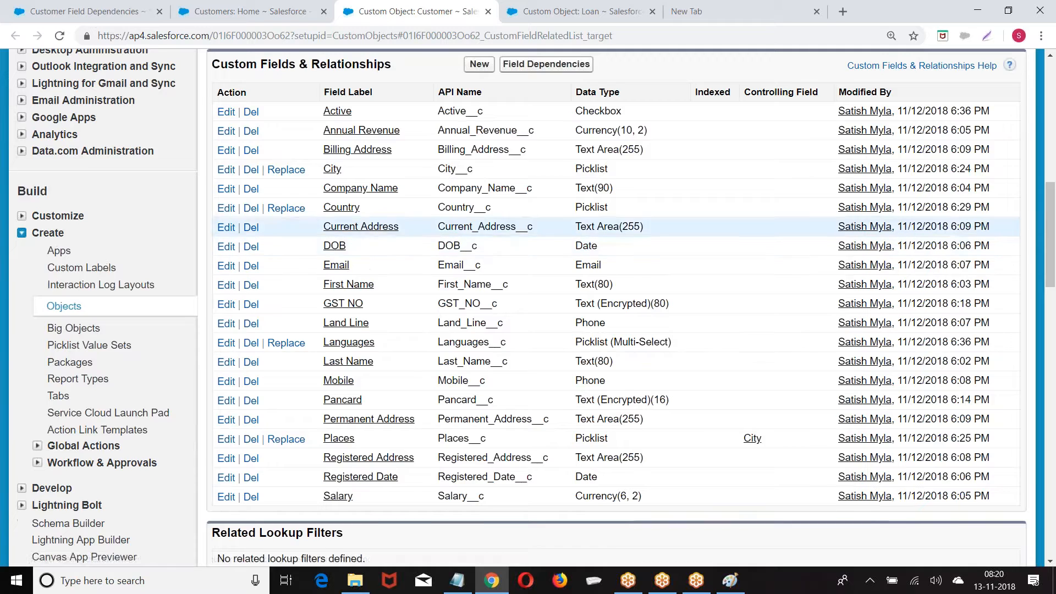
scroll(215, 145, "up", 1)
left_click_drag(213, 138, 399, 145)
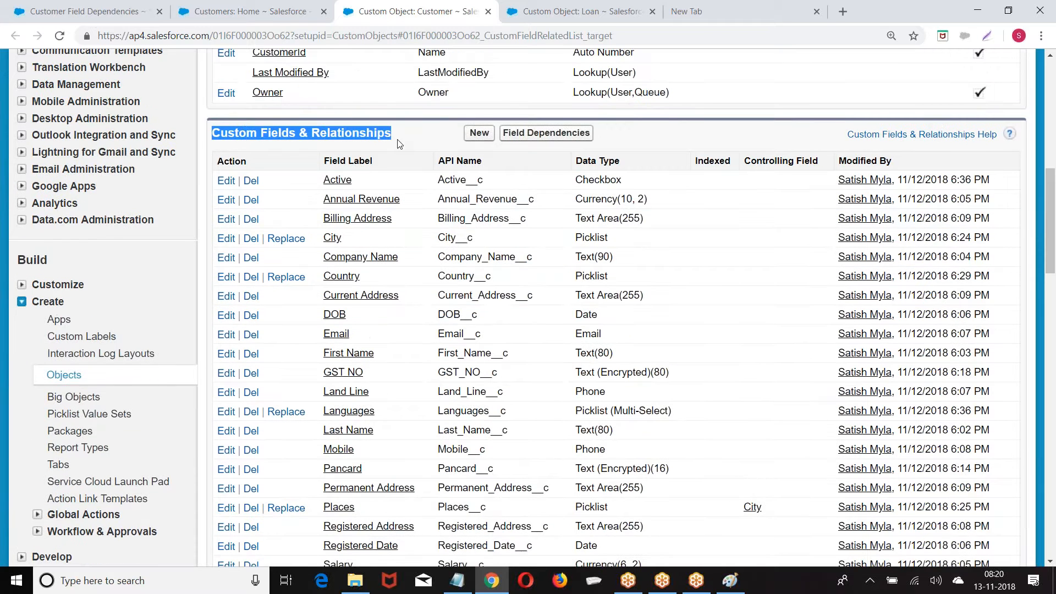
left_click(488, 12)
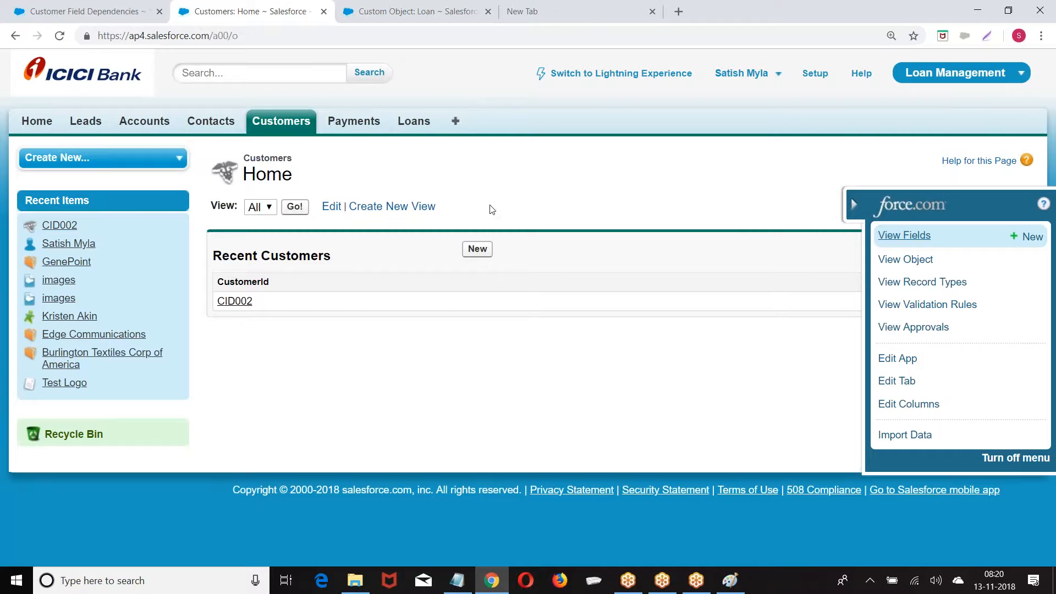
left_click(417, 7)
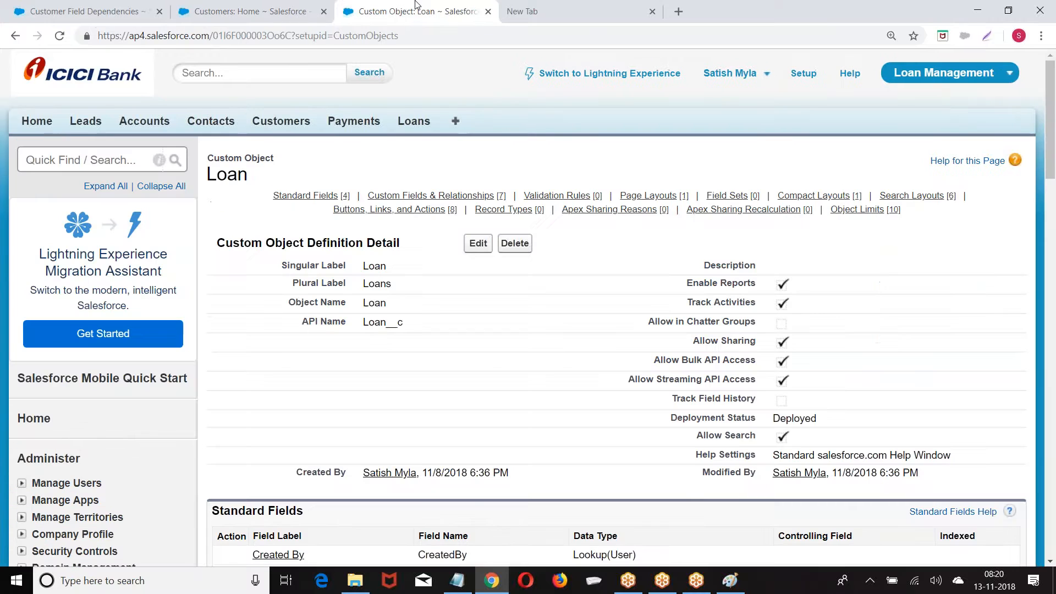
Change the AnnualRevenue field's type from Currency to Number with length 18 and 0 decimals
scroll(605, 308, "down", 7)
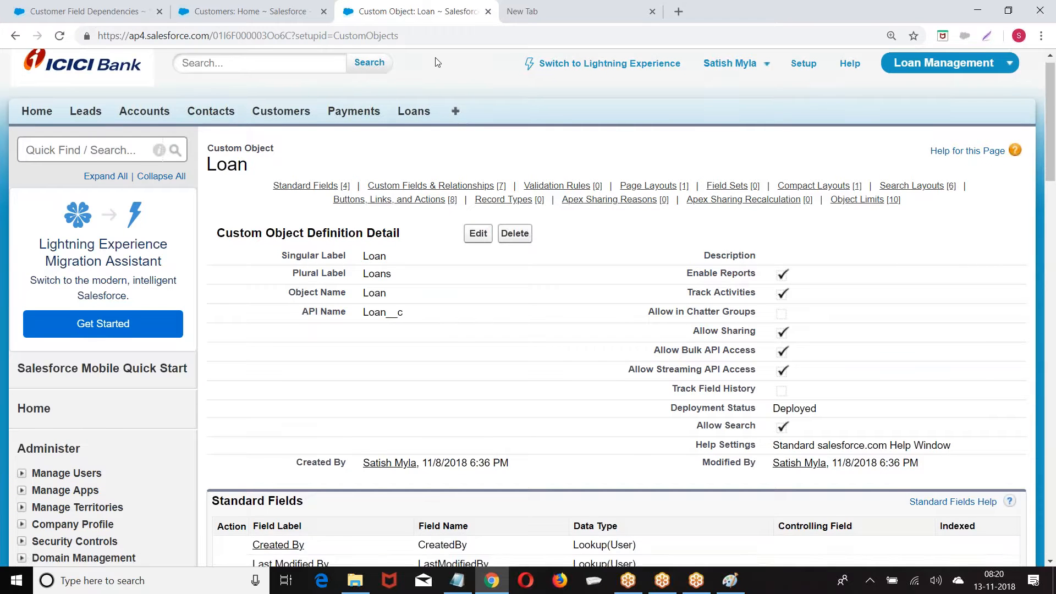
scroll(440, 178, "down", 2)
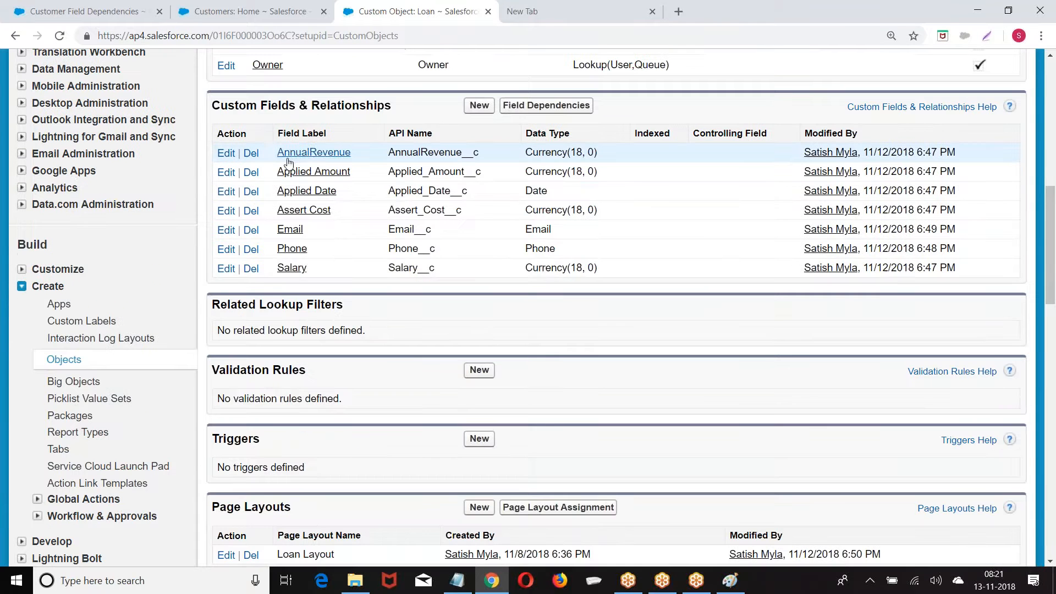
left_click(327, 154)
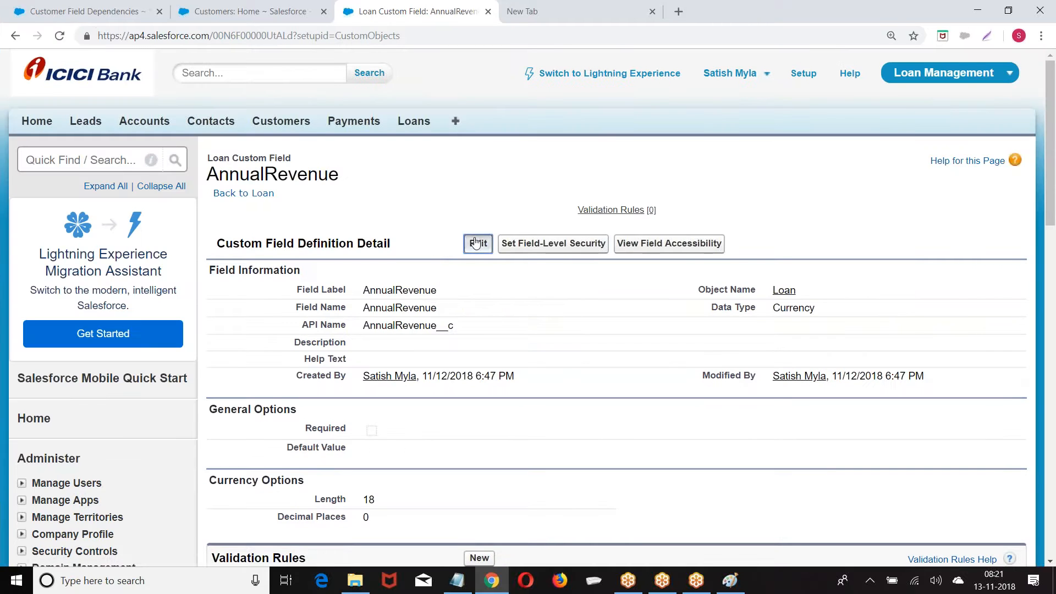
left_click(477, 243)
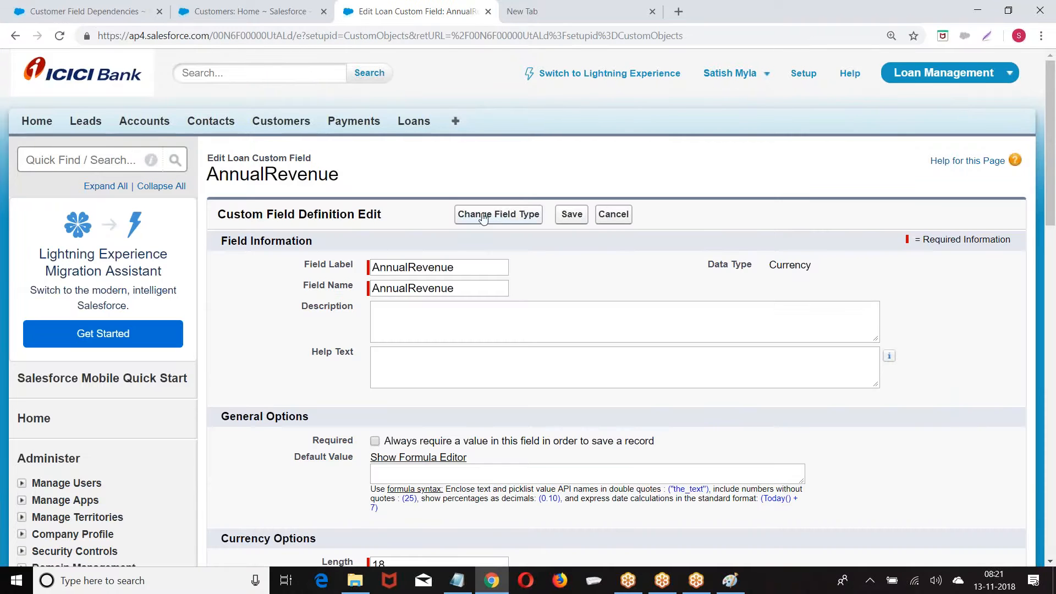
left_click(491, 223)
scroll(428, 266, "down", 3)
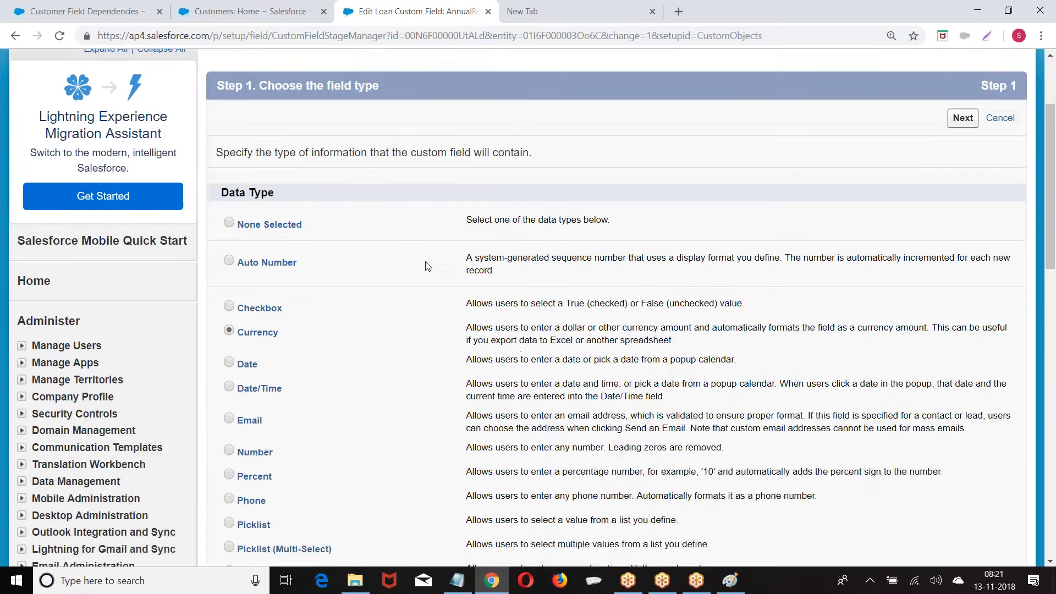
scroll(428, 267, "down", 3)
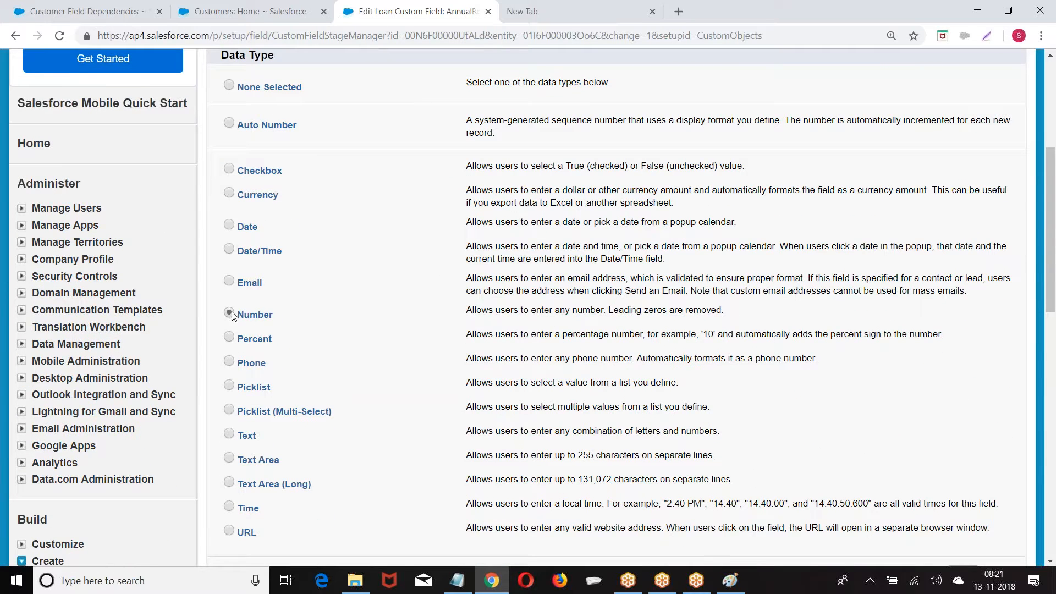
scroll(896, 172, "up", 3)
left_click(956, 126)
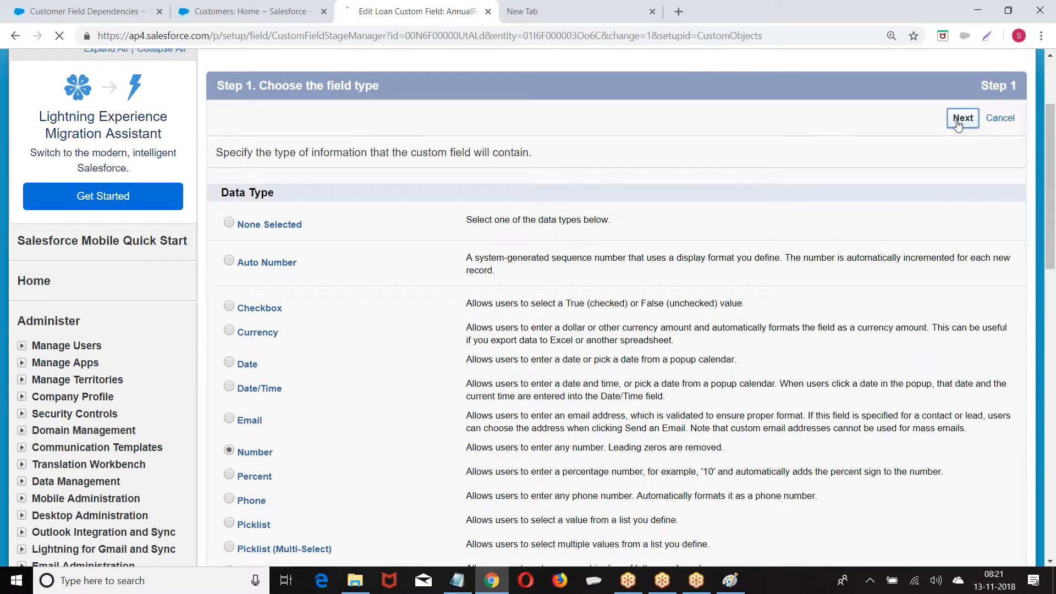
left_click(956, 258)
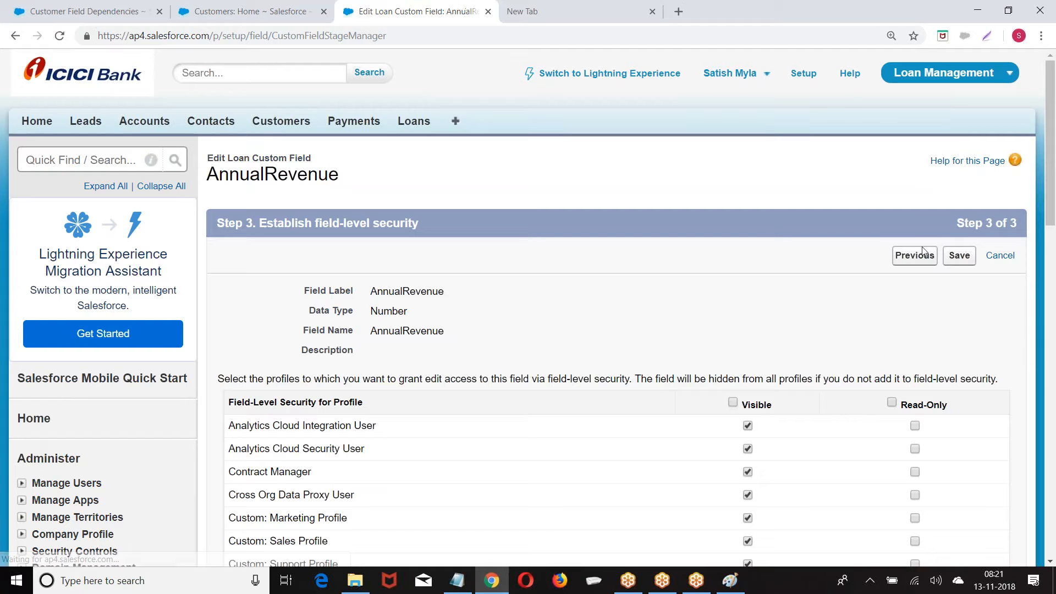
left_click(958, 255)
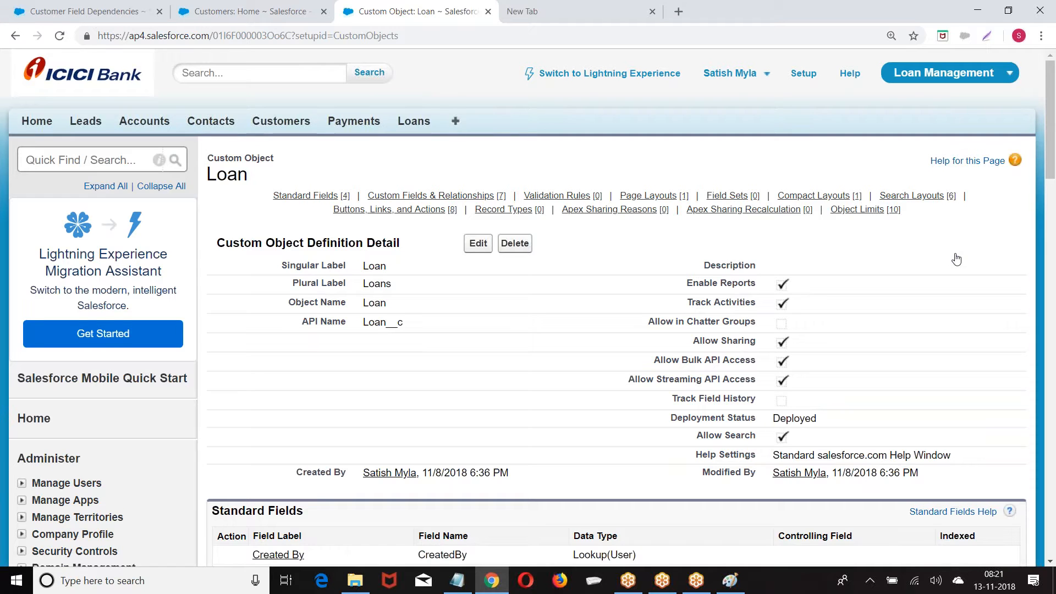
Review the updated Loan definition page and minimize the browser
scroll(759, 302, "down", 7)
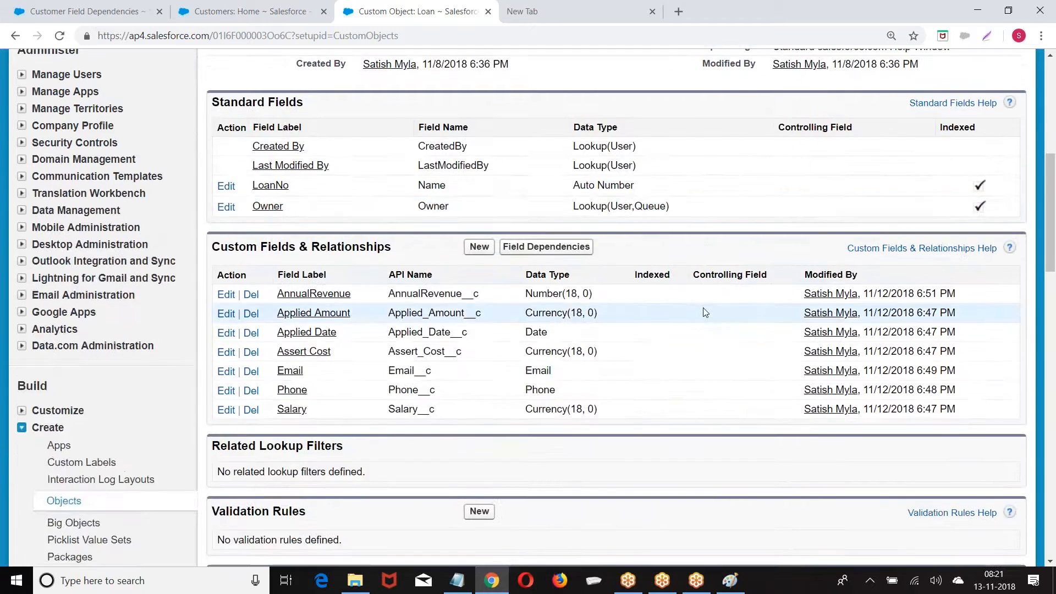
scroll(511, 249, "up", 6)
scroll(511, 250, "up", 1)
scroll(512, 249, "down", 12)
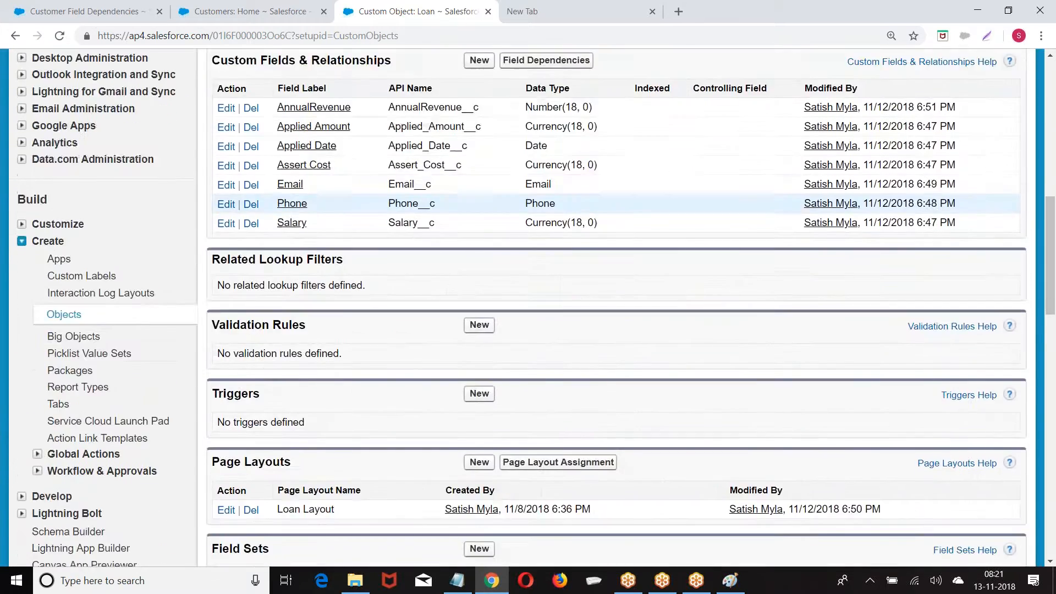
scroll(528, 308, "down", 2)
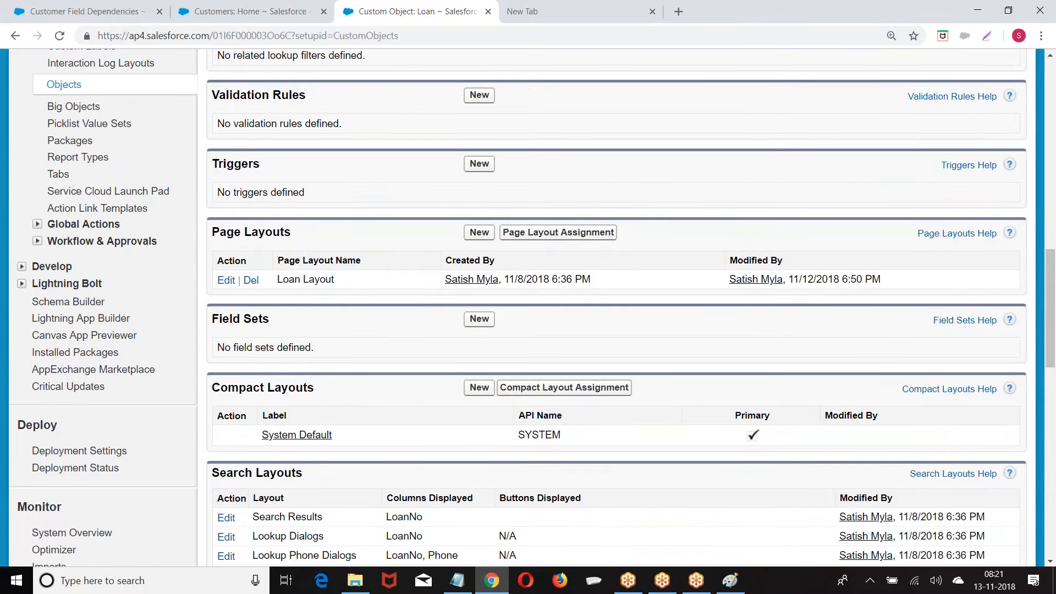
left_click(978, 10)
Close Paint without saving and open the TRAININGS (F:) drive in This PC
left_click(1041, 8)
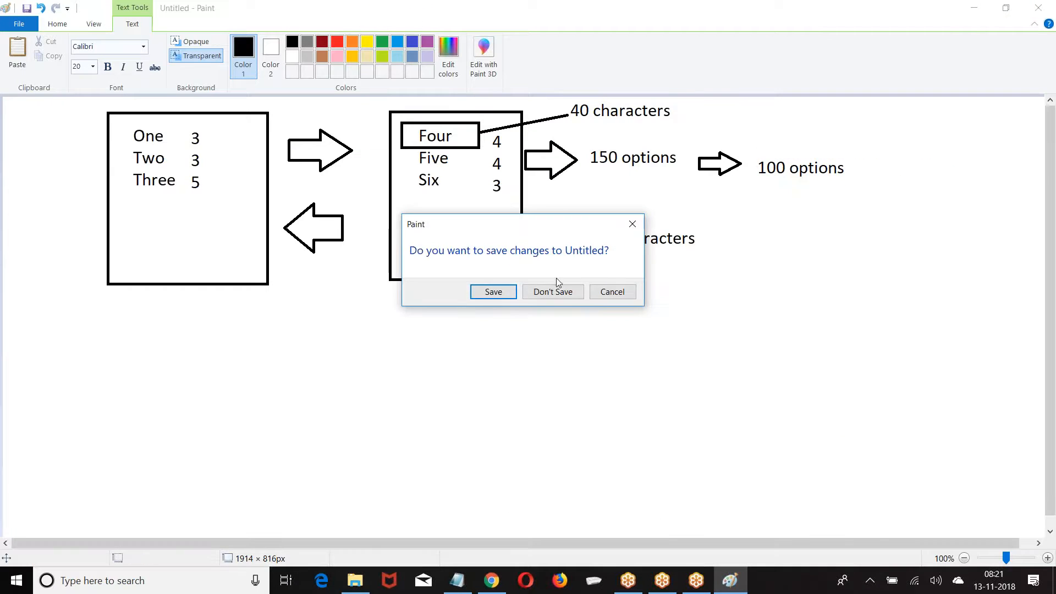
left_click(552, 292)
double_click(23, 34)
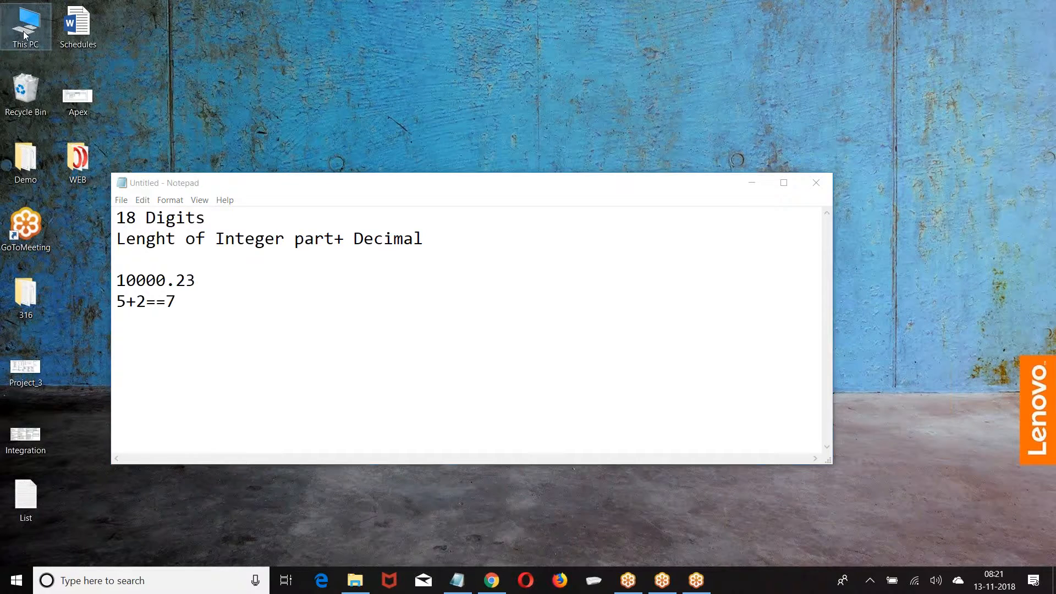
left_click(769, 269)
double_click(769, 270)
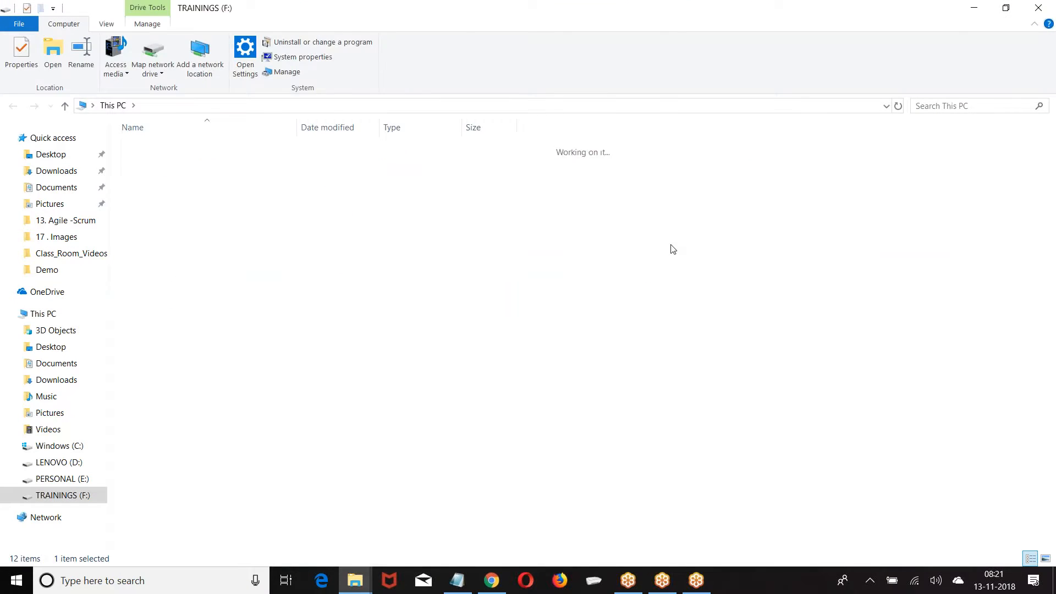
Navigate to Materials > 1. Admin > 3 .Objects-Fields-Relations
double_click(170, 164)
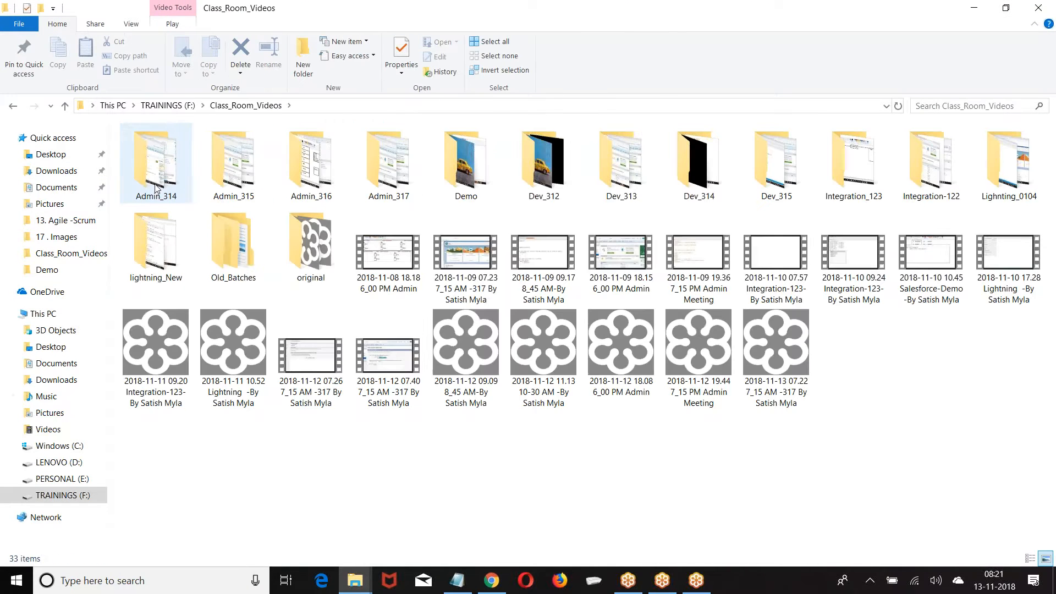
left_click(168, 105)
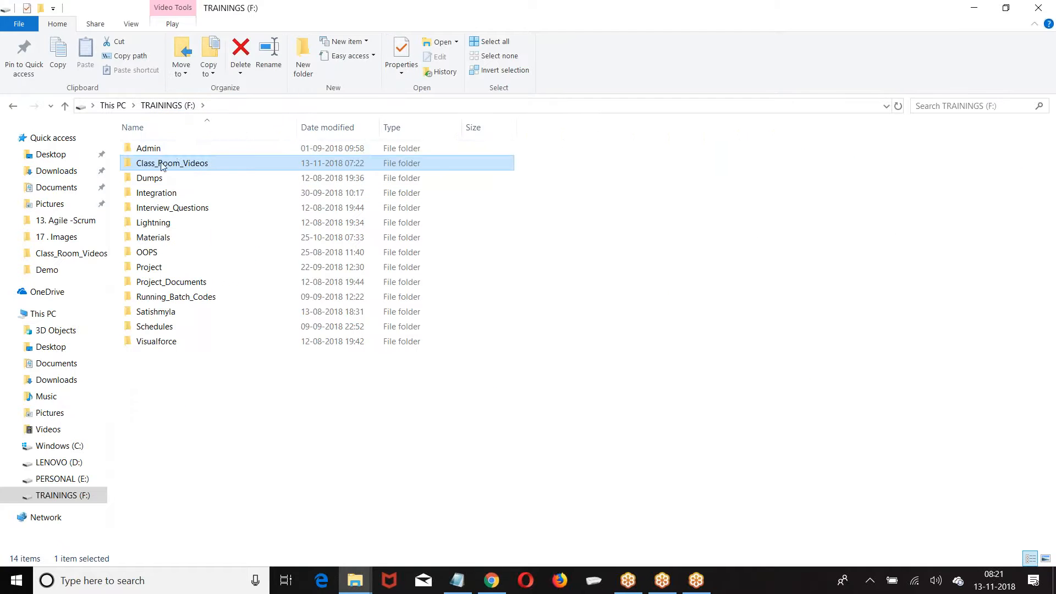
left_click(156, 241)
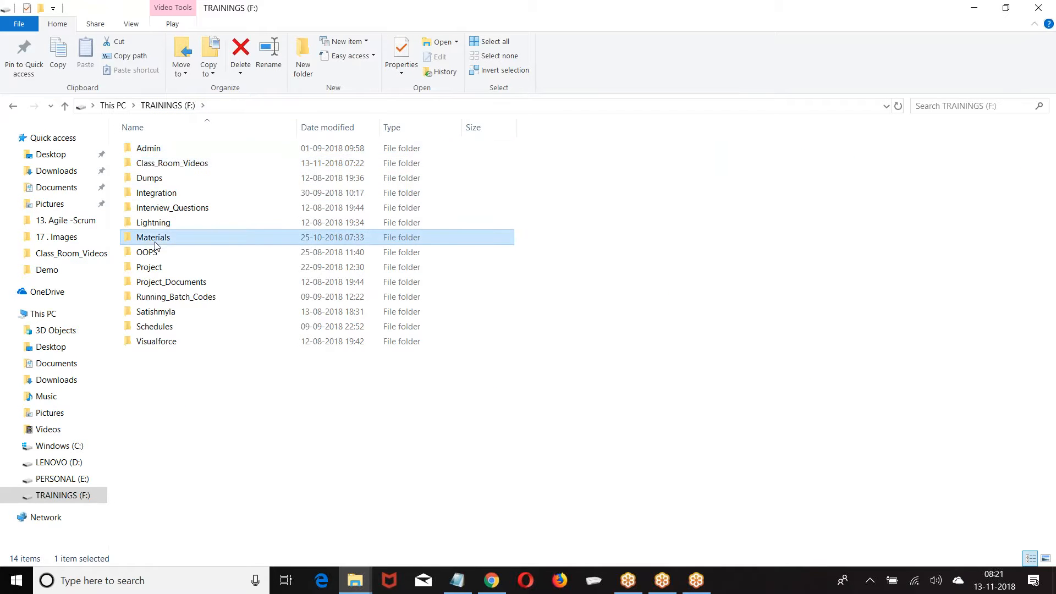
double_click(154, 242)
double_click(162, 150)
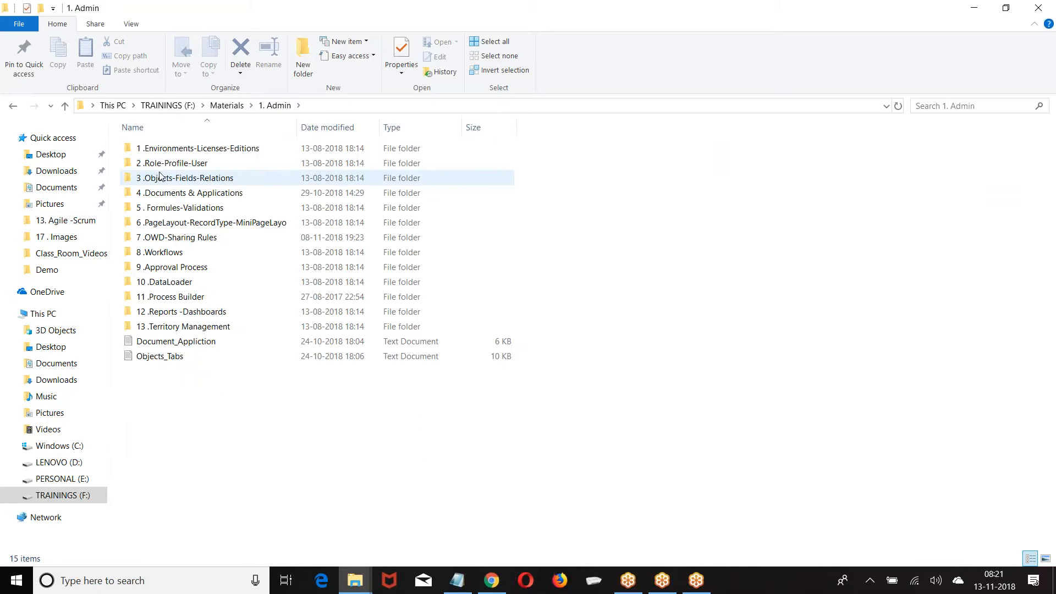
double_click(165, 177)
Select the 3 .Fields notes file and bring up its context menu
left_click(169, 153)
left_click(212, 180)
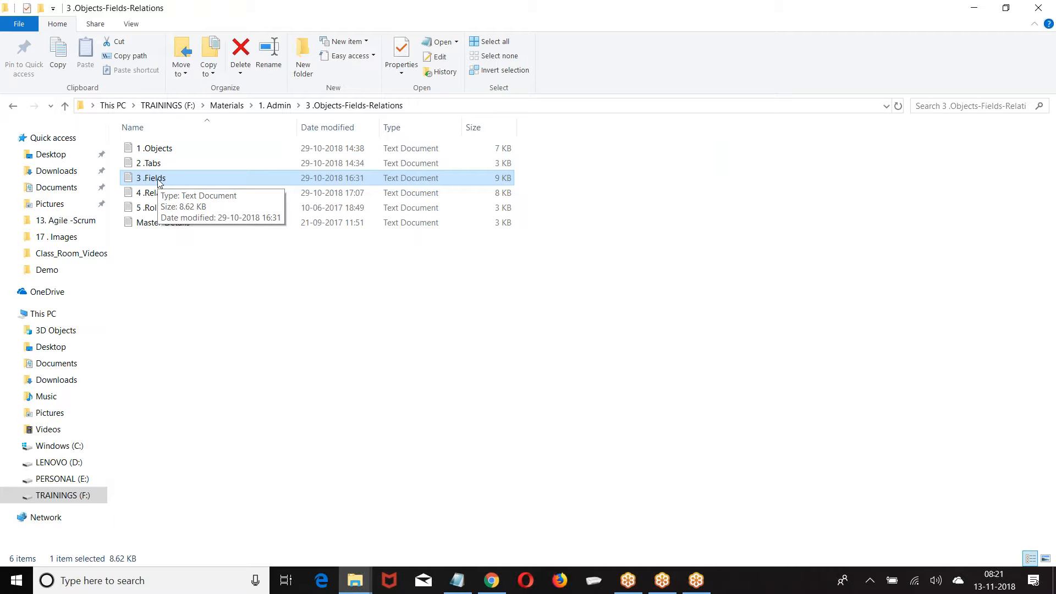
left_click(159, 183)
right_click(171, 180)
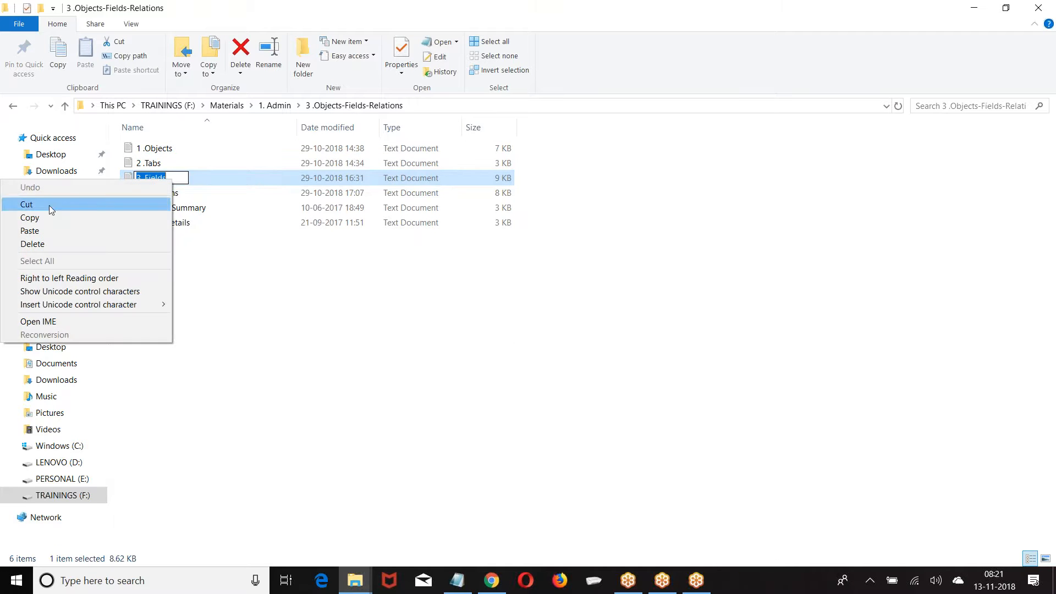
left_click(259, 248)
left_click(259, 248)
left_click(160, 179)
right_click(160, 180)
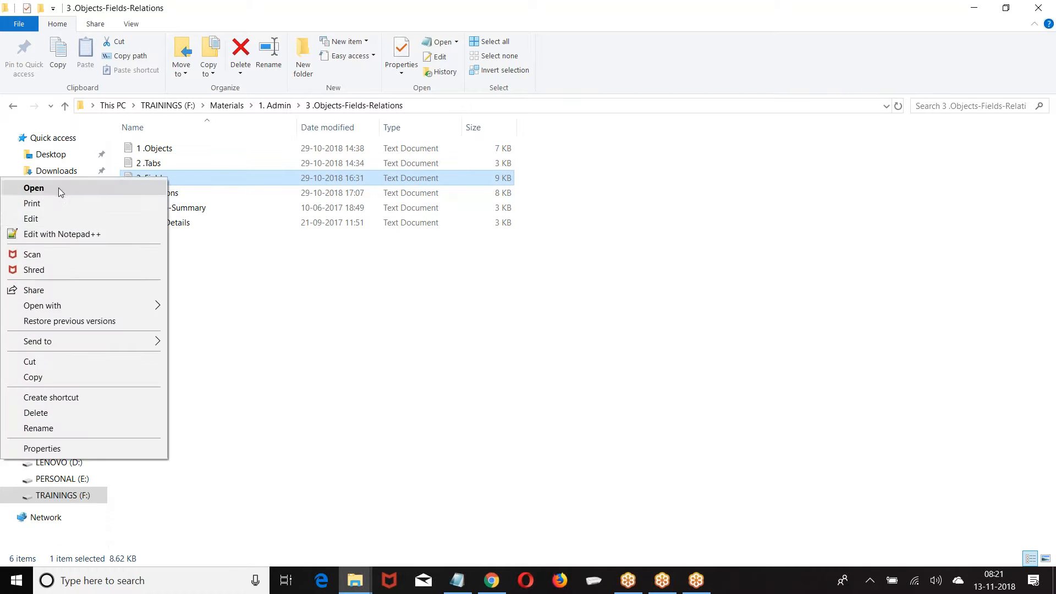
Select and copy all of the 3 .Fields notes text in Notepad++, then close the file
left_click(60, 234)
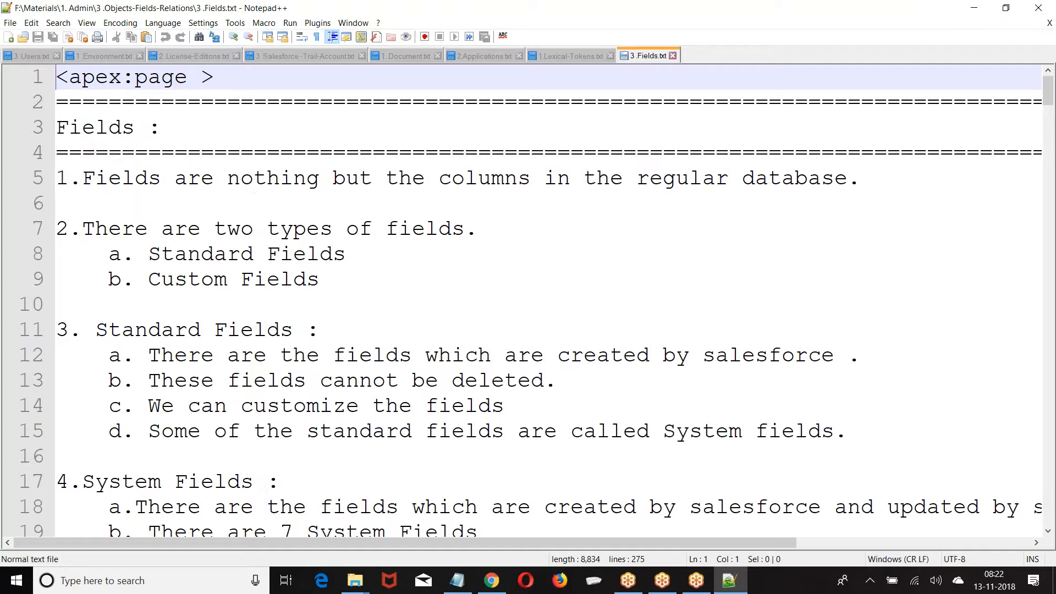
key("ctrl+a")
scroll(581, 329, "down", 20)
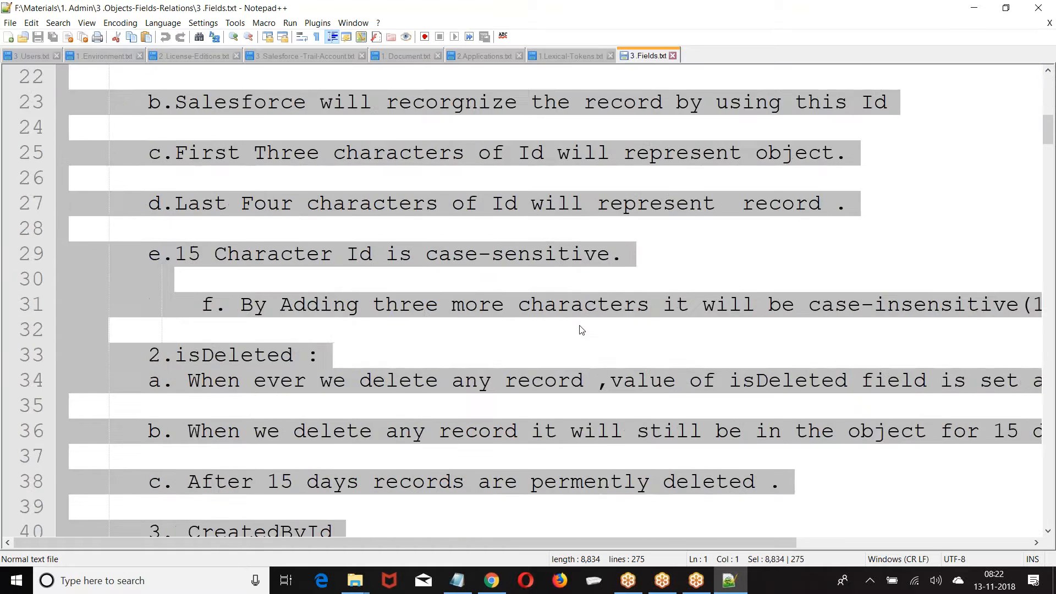
scroll(581, 328, "down", 20)
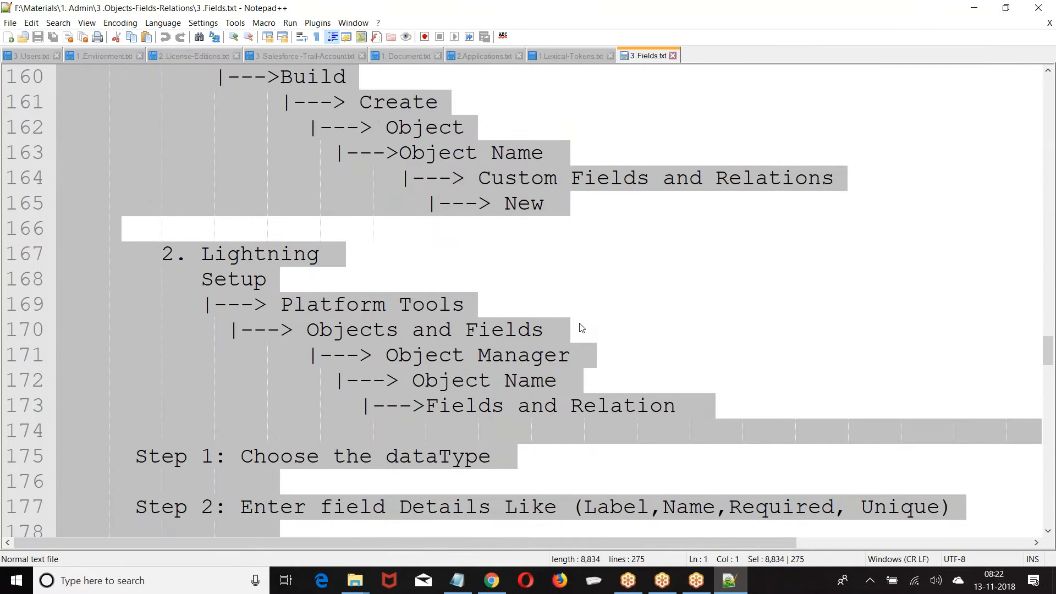
scroll(581, 328, "down", 2)
left_click(1047, 6)
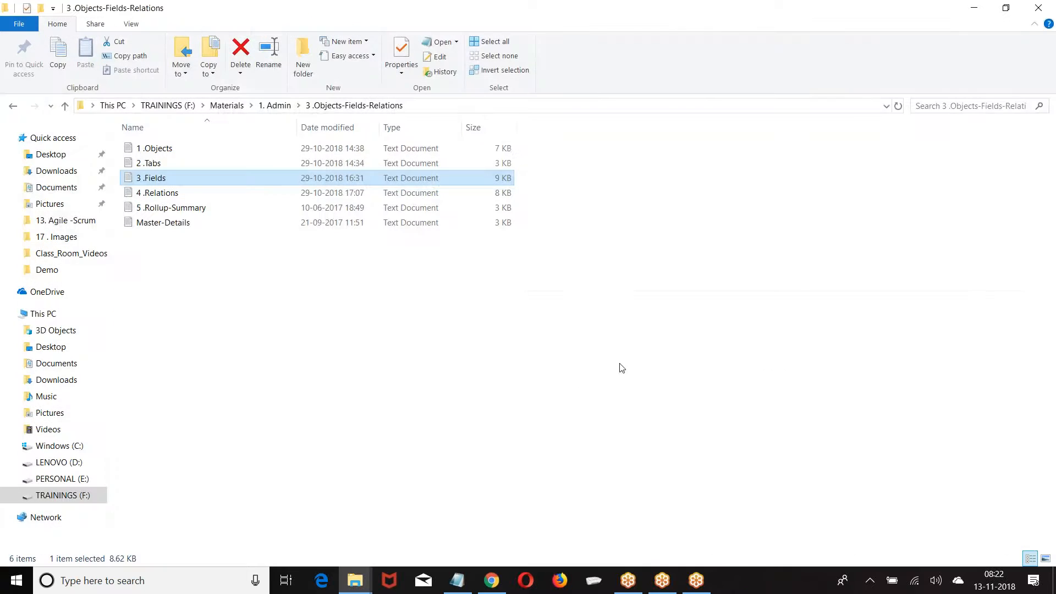
Launch the Developer Console from the Salesforce user menu in Chrome
left_click(492, 581)
scroll(240, 323, "up", 15)
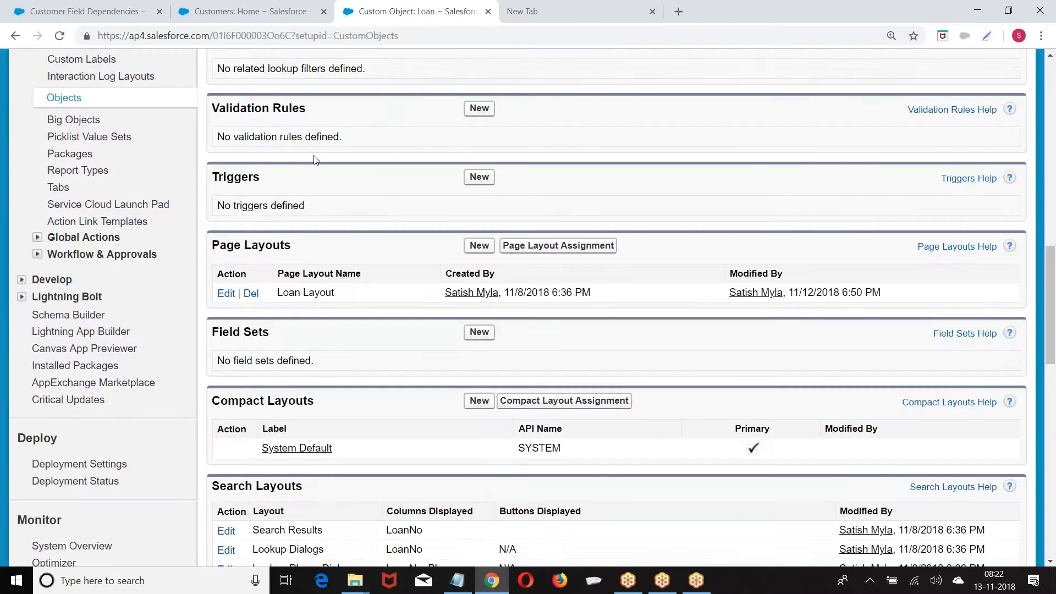
left_click(766, 77)
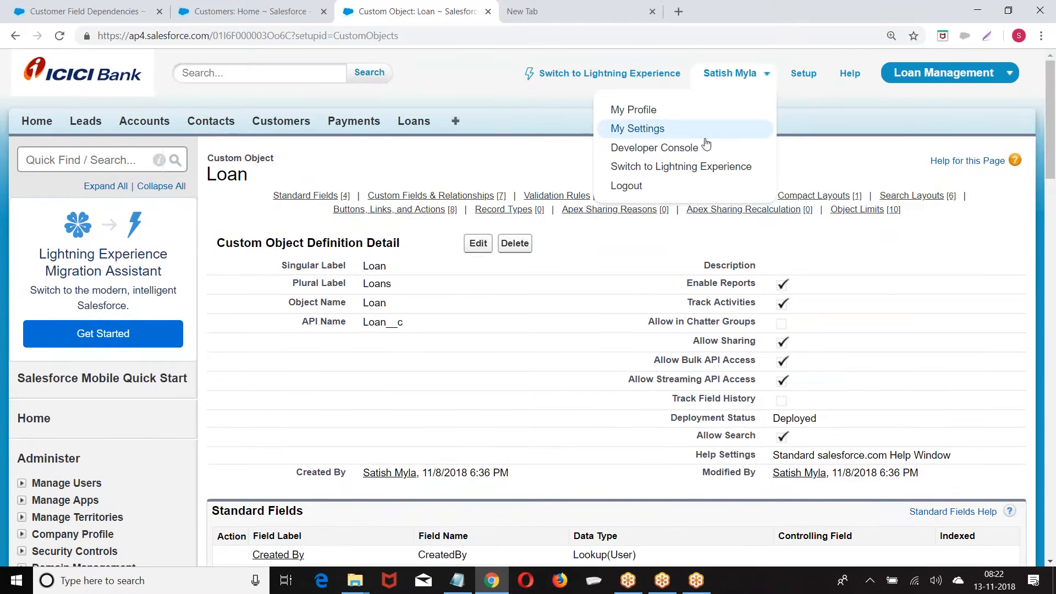
left_click(649, 147)
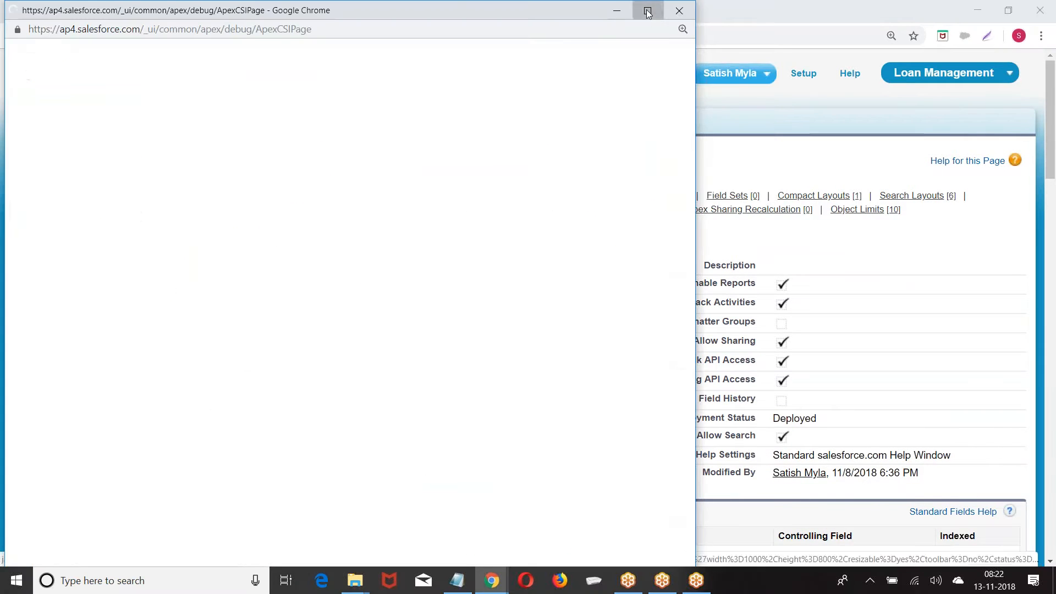
Maximize the Developer Console and create a new Visualforce page named Field_Notes
left_click(647, 11)
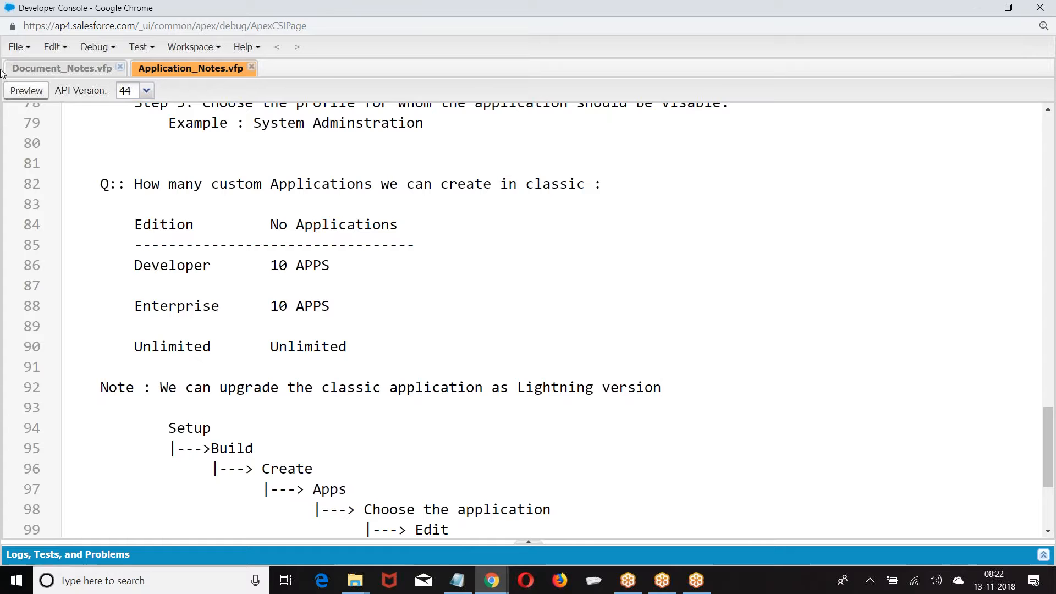
left_click(31, 49)
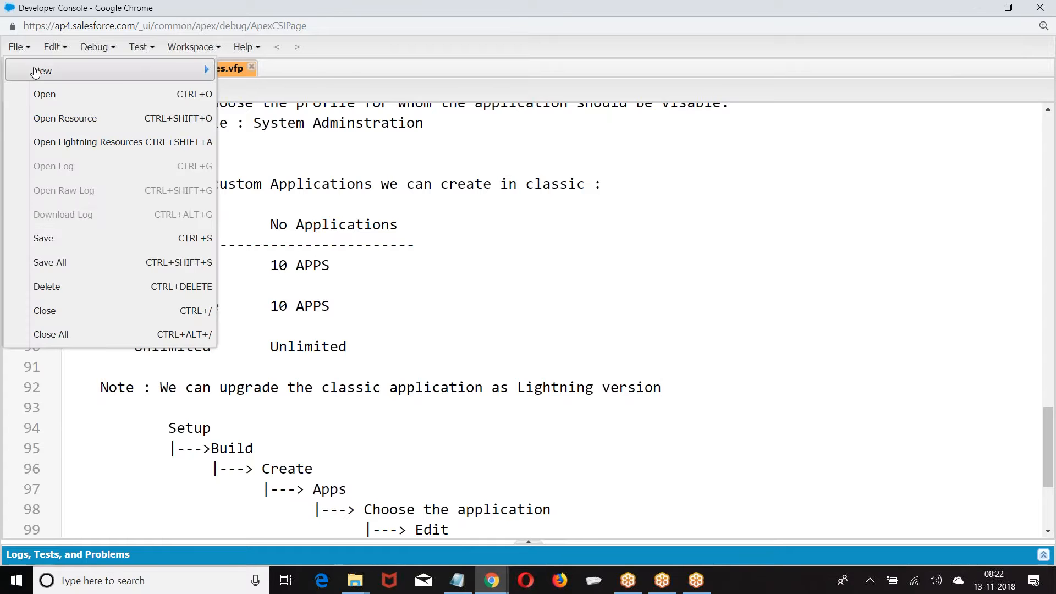
mouse_move(34, 71)
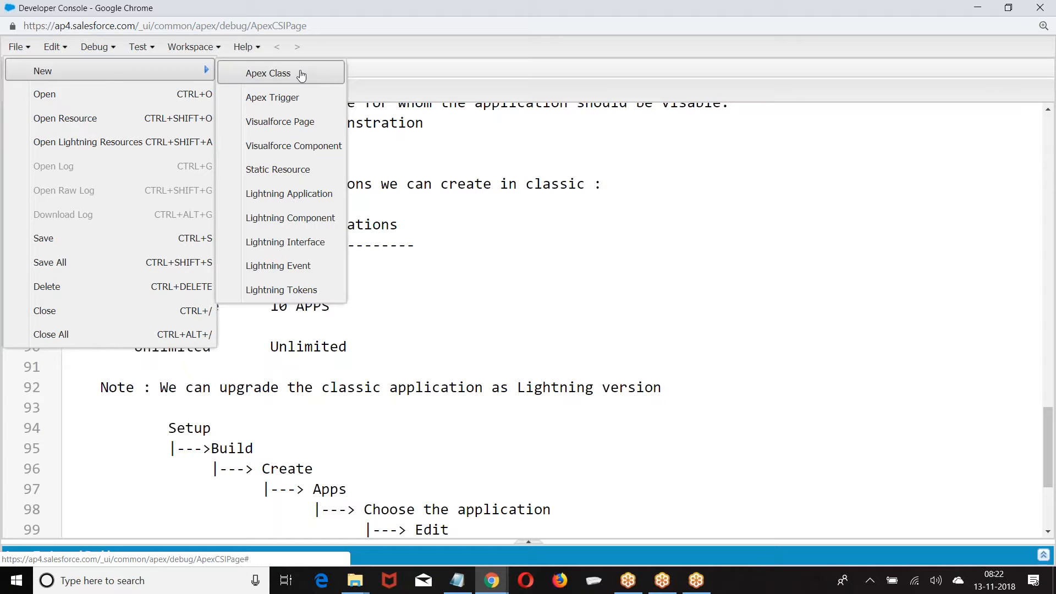
left_click(256, 121)
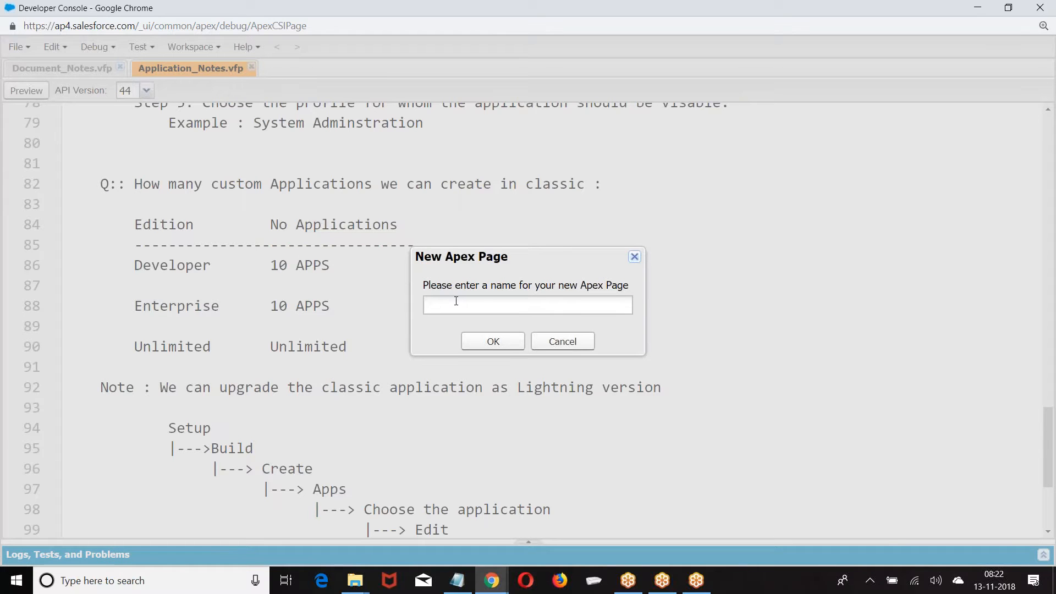
type("es")
left_click(492, 341)
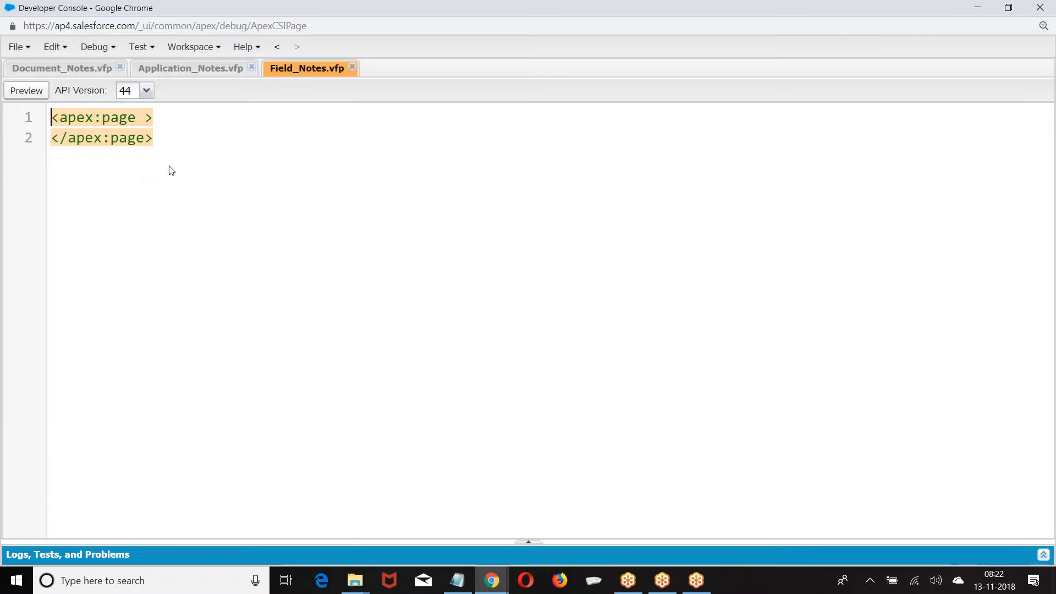
Paste the copied field notes inside the apex:page tags and save the page
key("Return")
key("ctrl+v")
scroll(170, 116, "up", 6)
scroll(170, 117, "up", 20)
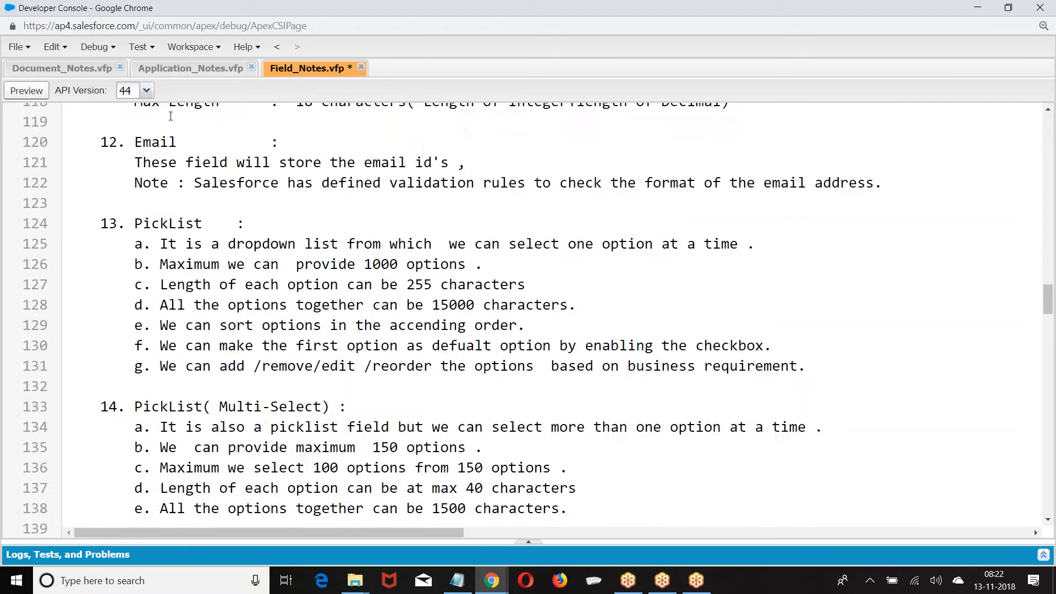
scroll(171, 116, "up", 15)
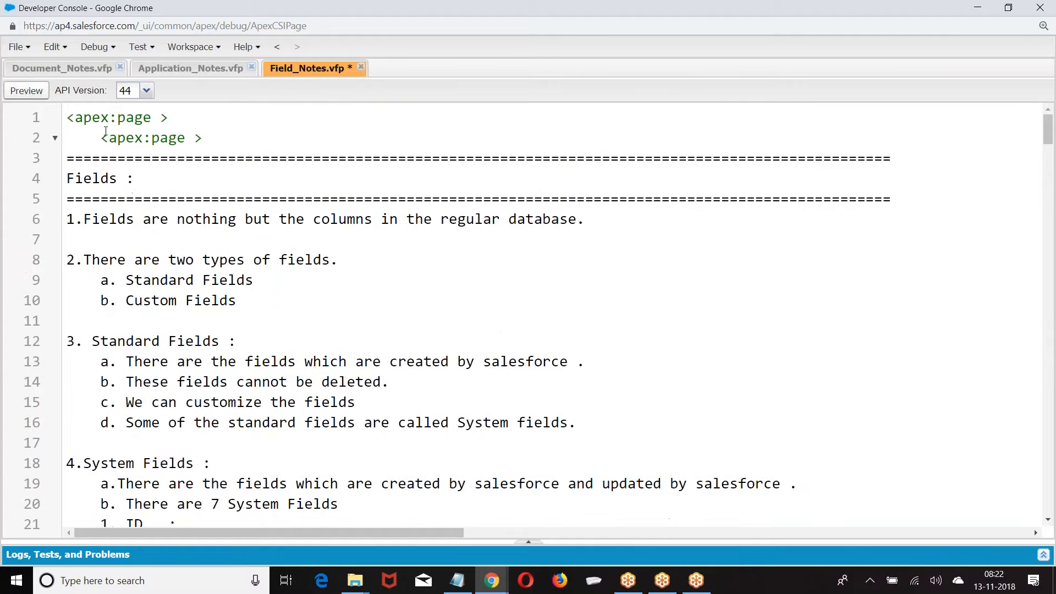
key("ctrl+z")
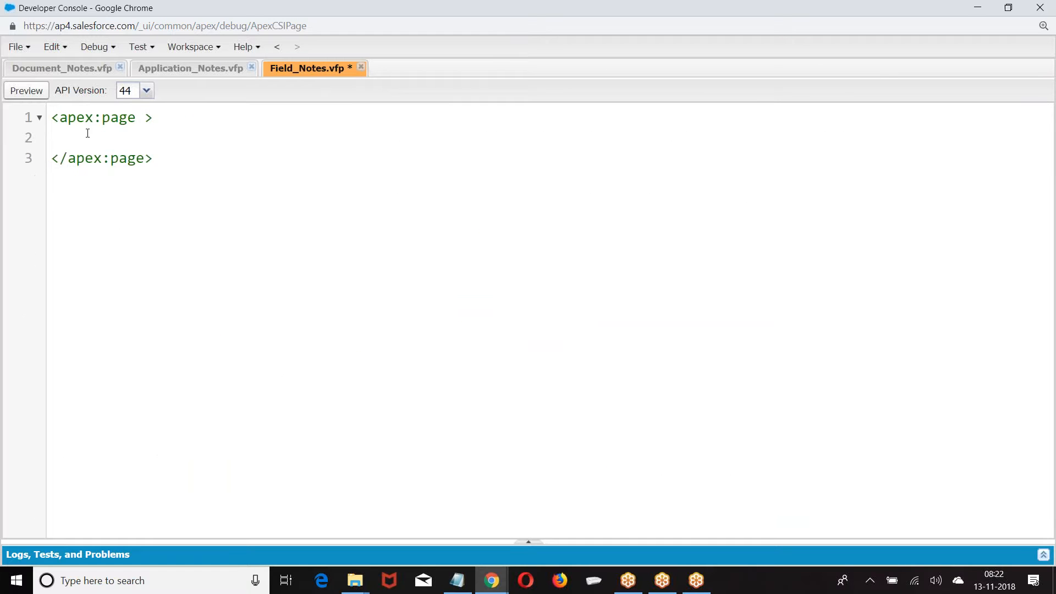
key("ctrl+a")
key("ctrl+y")
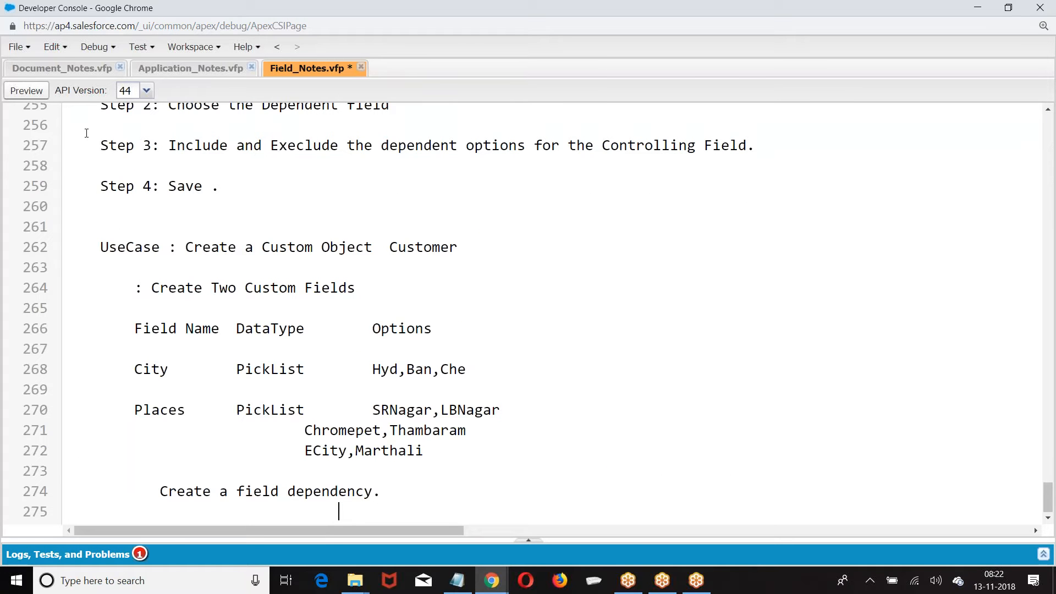
key("ctrl+s")
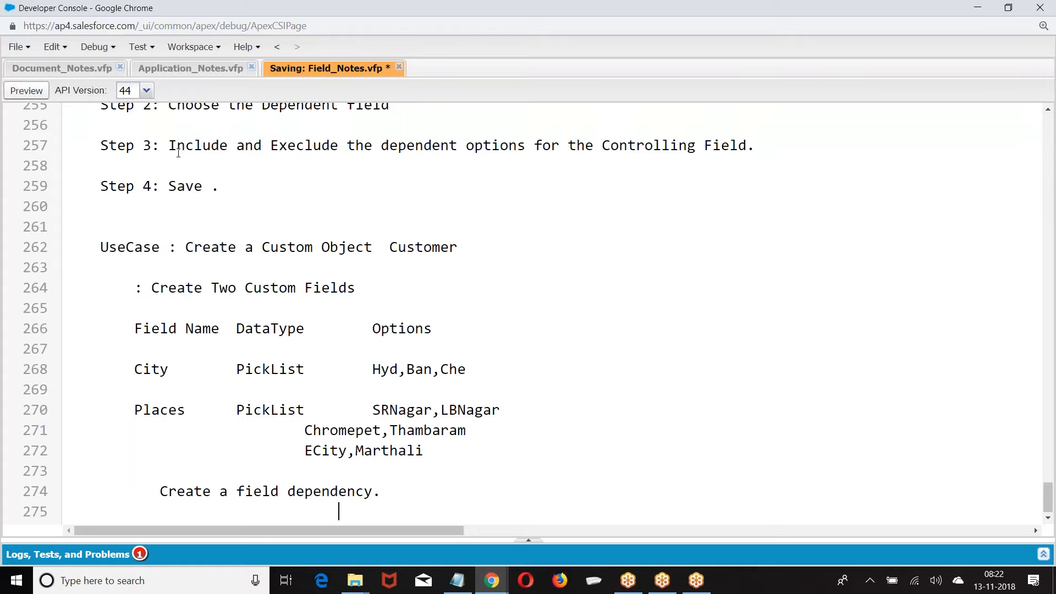
Put the closing </apex:page> tag on line 275 and save again
scroll(300, 168, "up", 8)
scroll(299, 167, "down", 8)
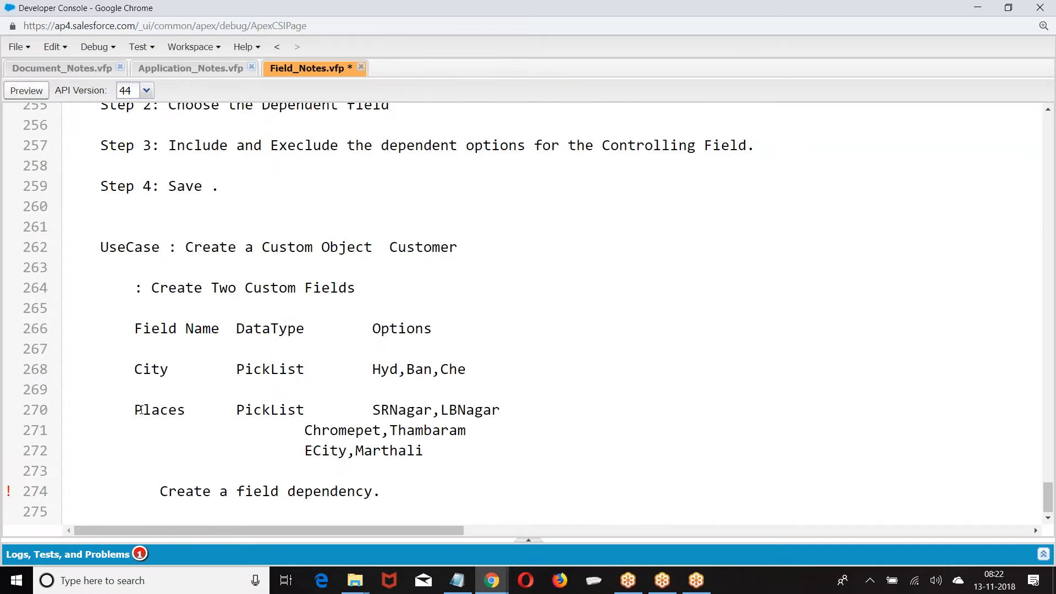
left_click(79, 520)
type("</apex:page>")
key("ctrl+s")
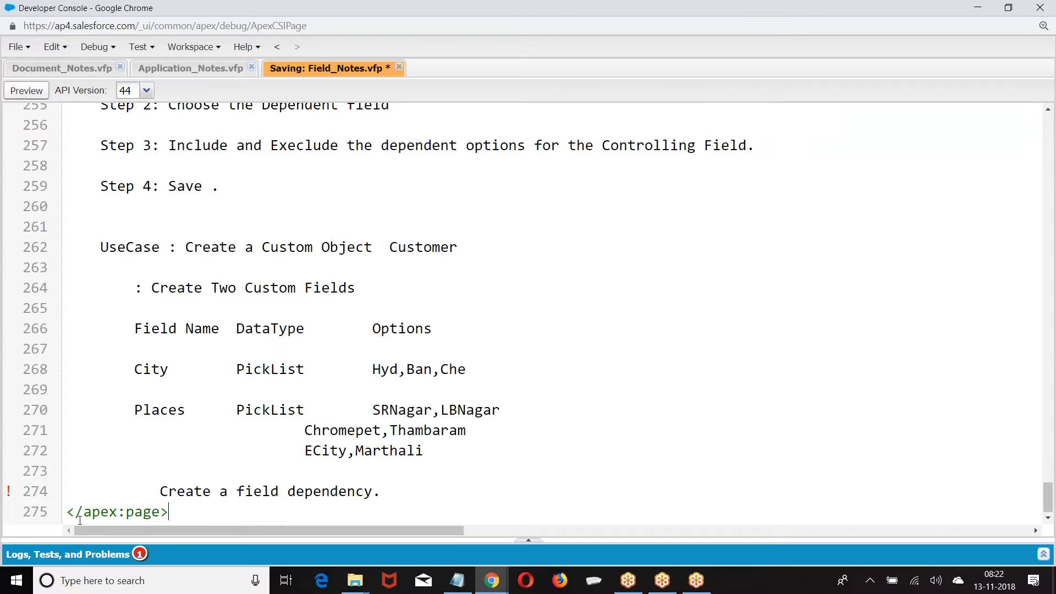
scroll(216, 313, "up", 20)
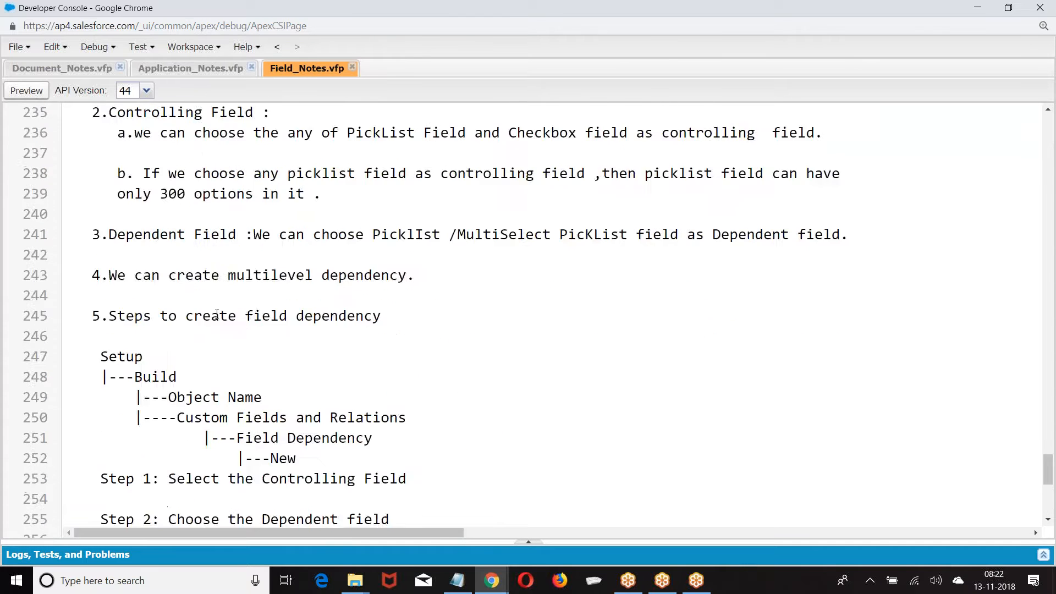
With Caps Lock off, re-indent the description lines under CreatedById and LastModifiedById
scroll(216, 313, "up", 20)
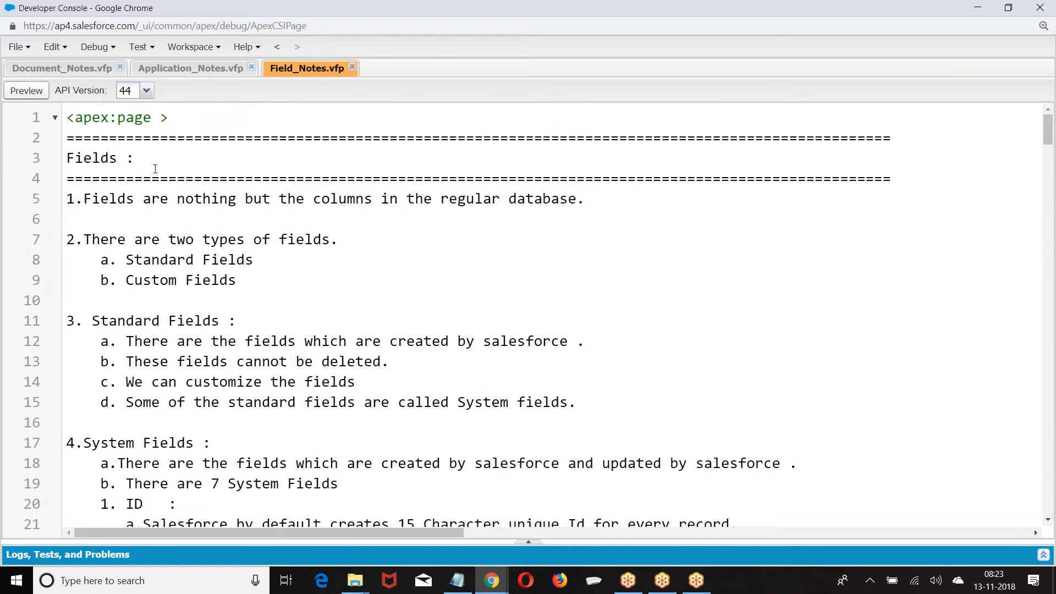
scroll(161, 153, "down", 2)
scroll(161, 154, "up", 2)
scroll(110, 176, "down", 2)
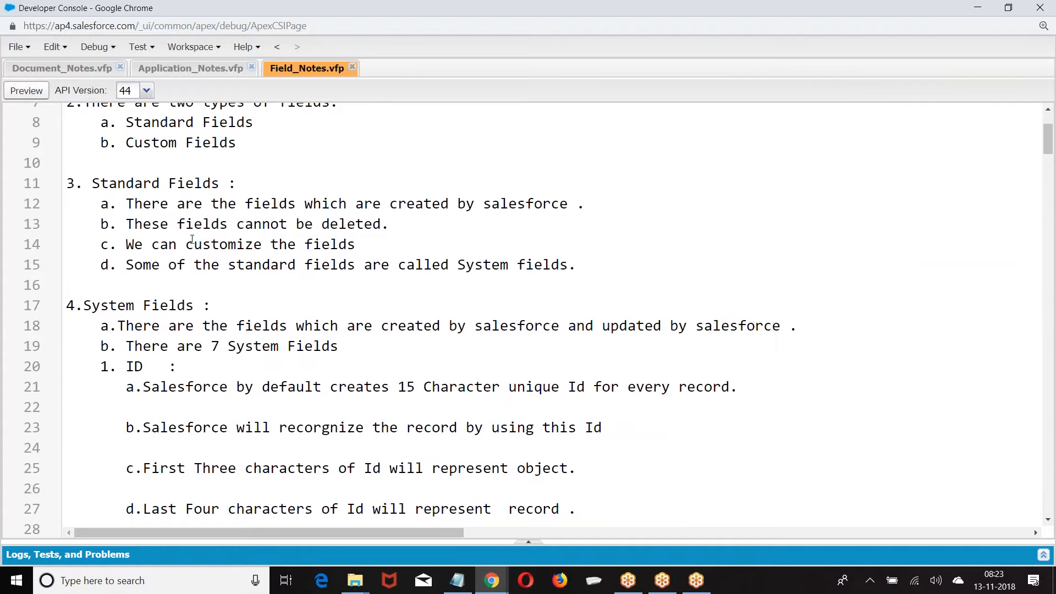
scroll(191, 240, "down", 2)
left_click_drag(98, 166, 240, 173)
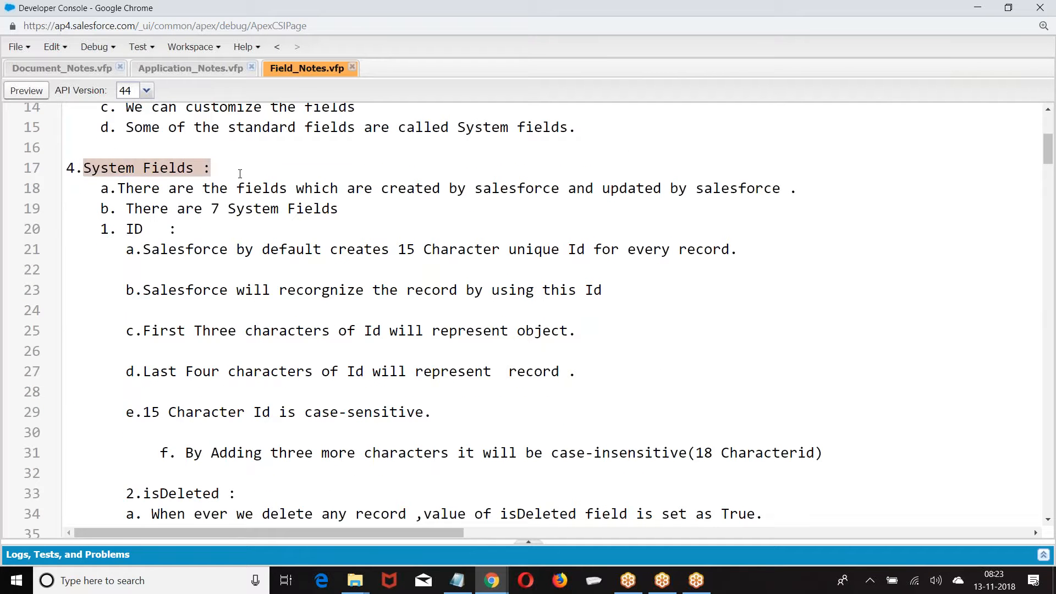
scroll(246, 198, "down", 5)
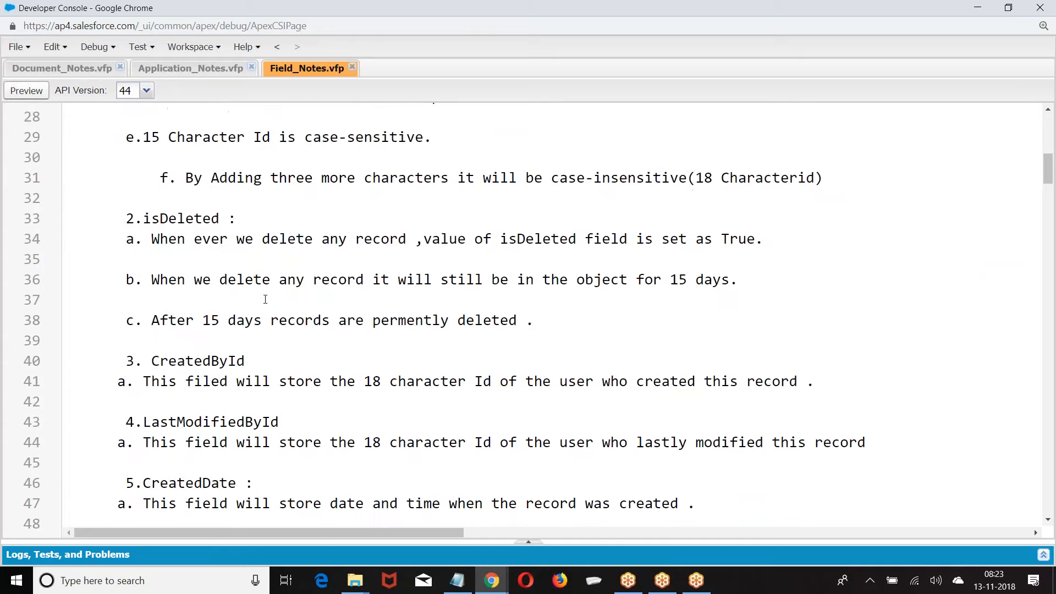
scroll(262, 291, "down", 2)
left_click(117, 175)
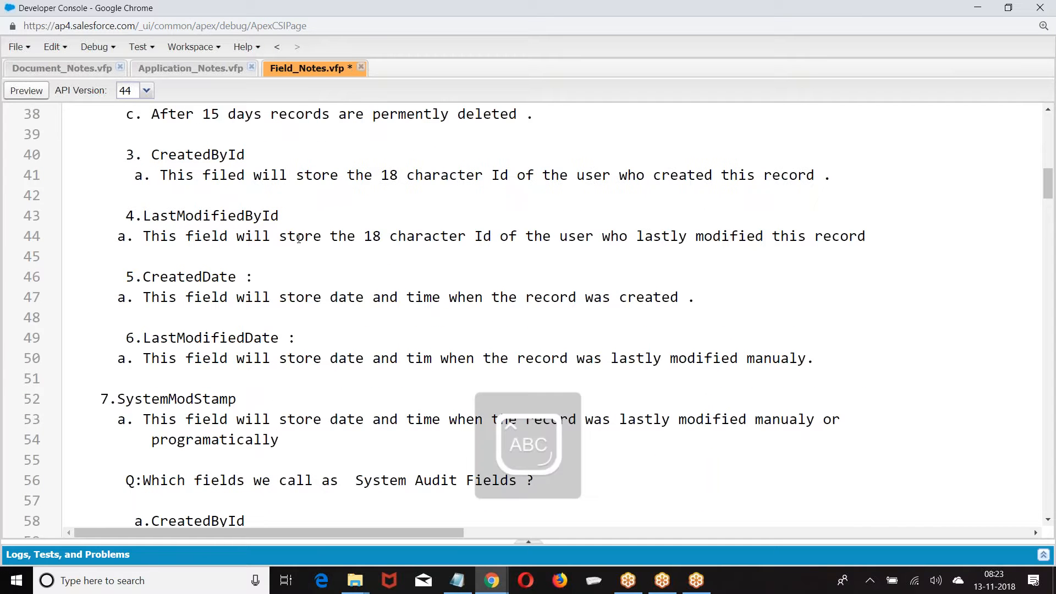
key("Caps_Lock")
left_click(117, 236)
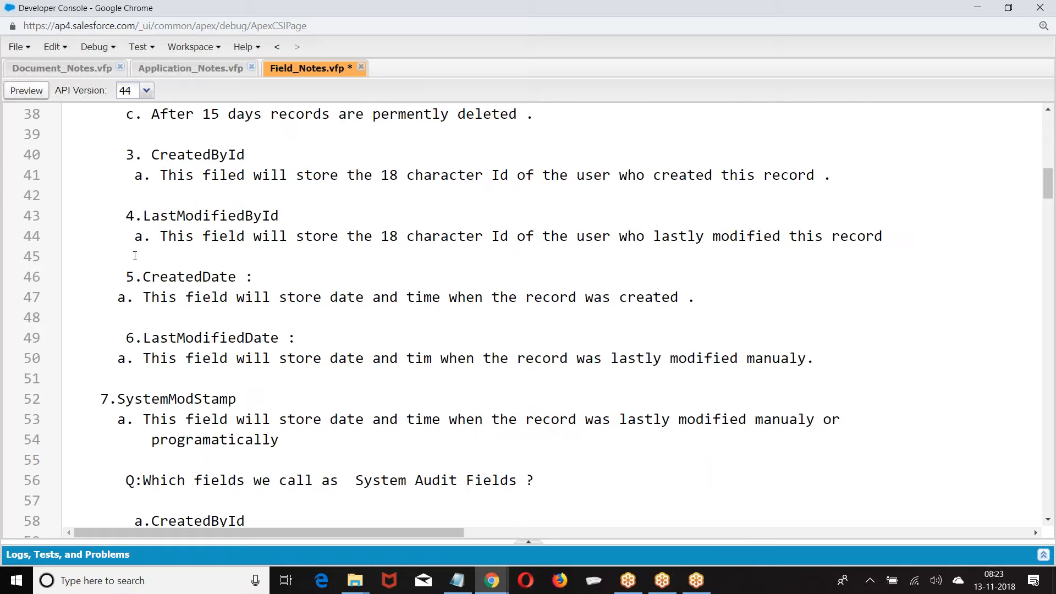
left_click(134, 175)
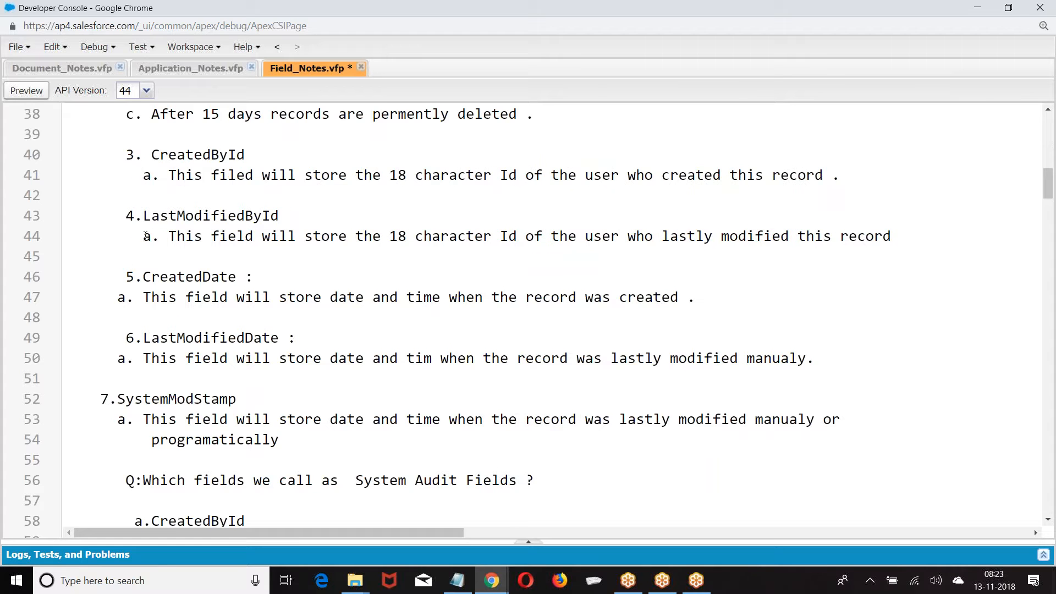
Align the isDeleted a./b./c. points and the CreatedDate and LastModifiedDate descriptions
scroll(169, 199, "up", 2)
left_click(126, 175)
left_click(130, 208)
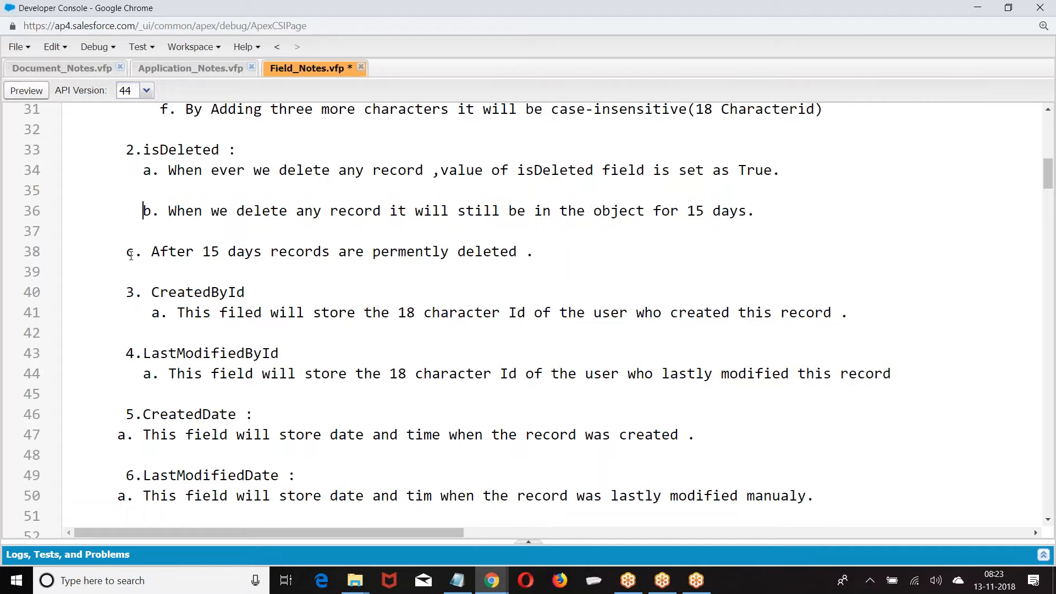
key("BackSpace")
scroll(141, 239, "down", 3)
left_click(116, 218)
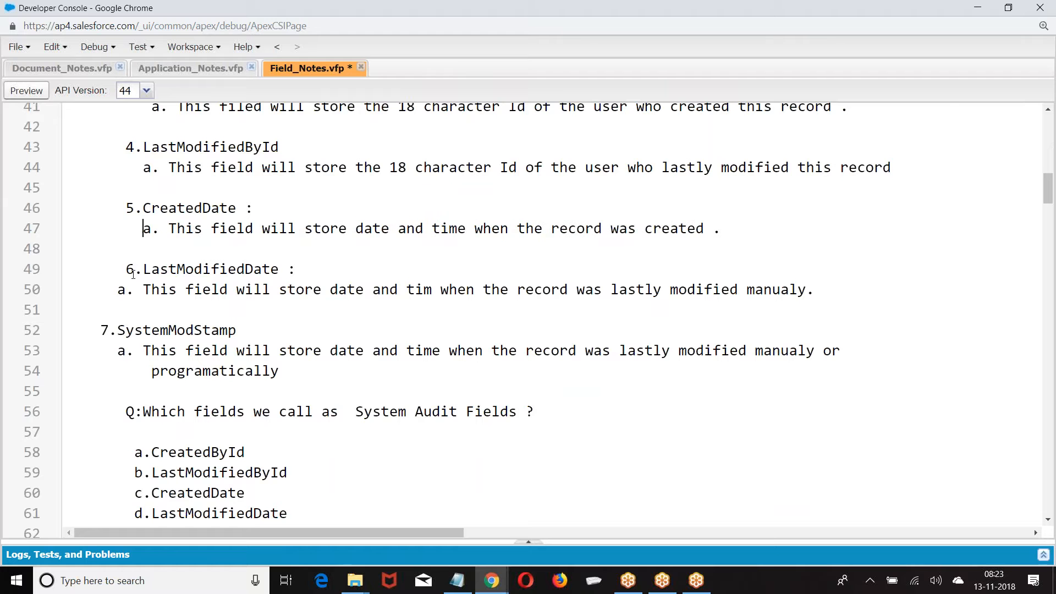
left_click(108, 286)
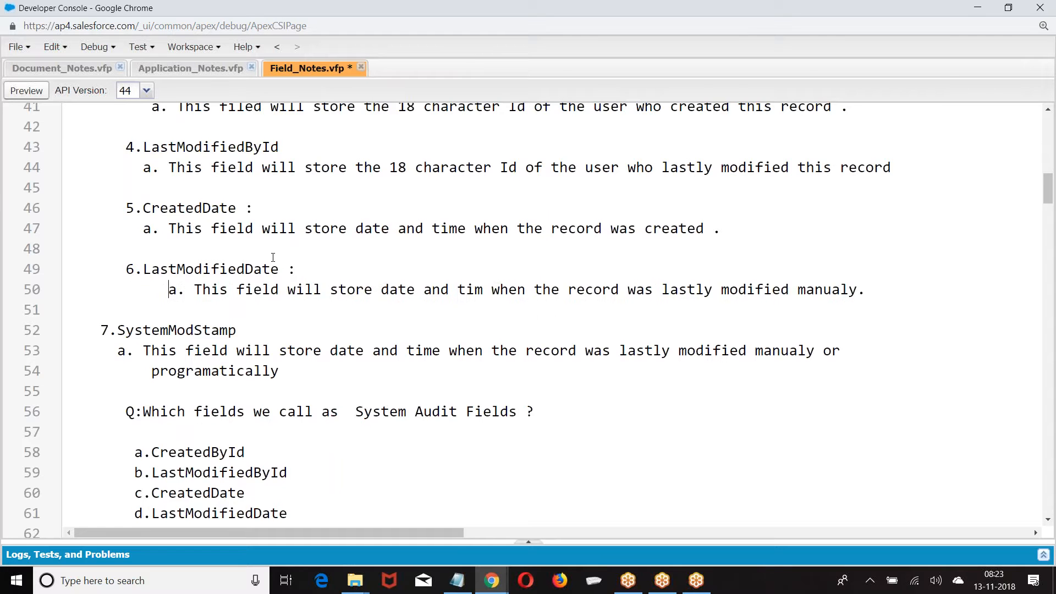
scroll(309, 206, "down", 3)
Pad lines 82 and 87 with tabs so the TextArea detail colons line up
scroll(211, 307, "down", 1)
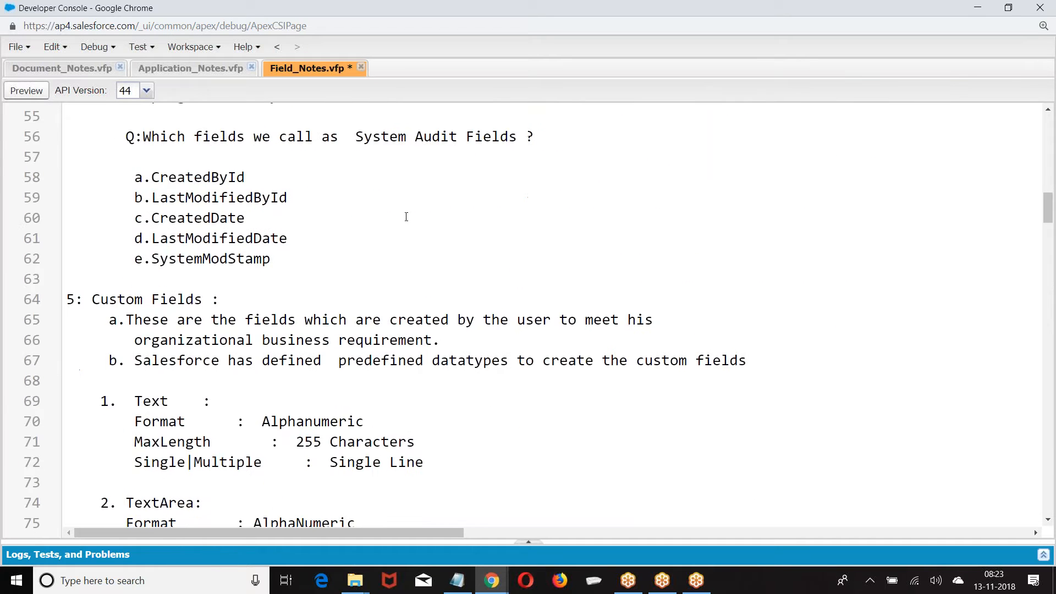
scroll(368, 246, "down", 1)
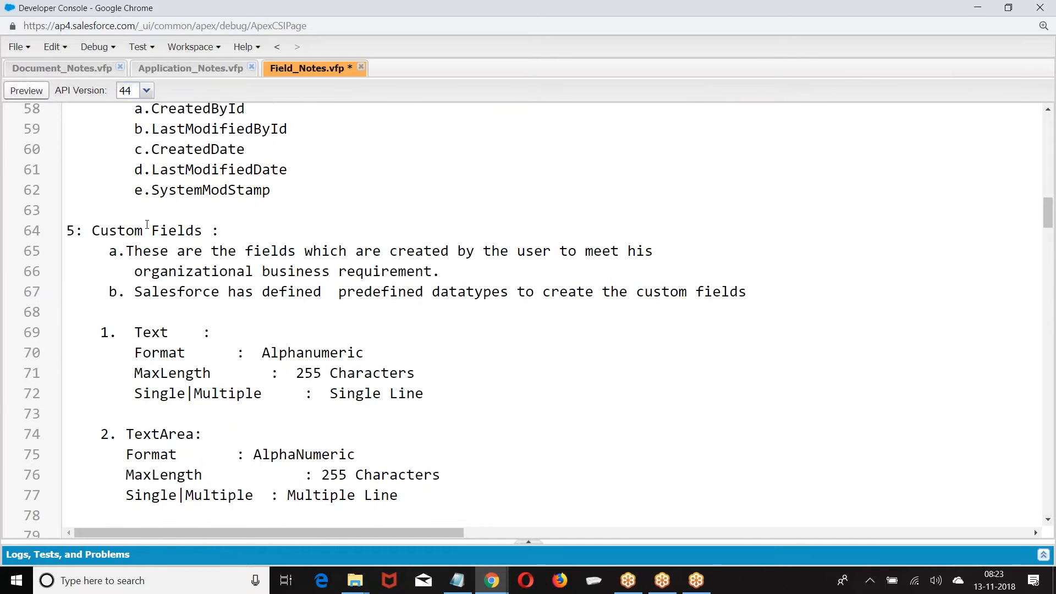
scroll(140, 270, "down", 1)
scroll(148, 278, "down", 2)
scroll(152, 282, "down", 3)
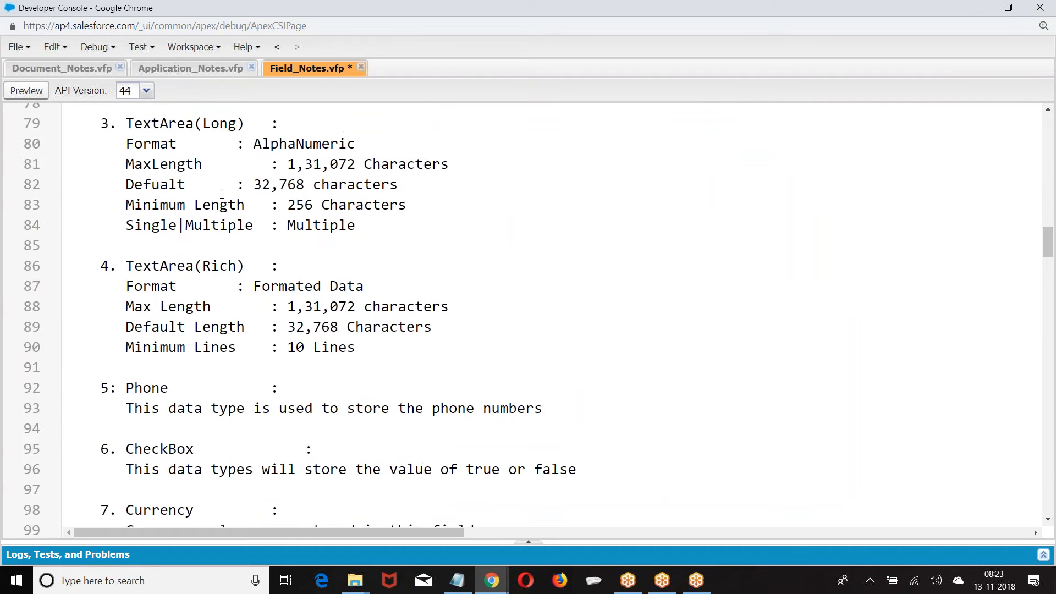
key("Tab")
left_click(238, 286)
key("Tab")
Review the notes, selecting PickList on line 123 and Schema Builder on line 152
scroll(267, 260, "down", 6)
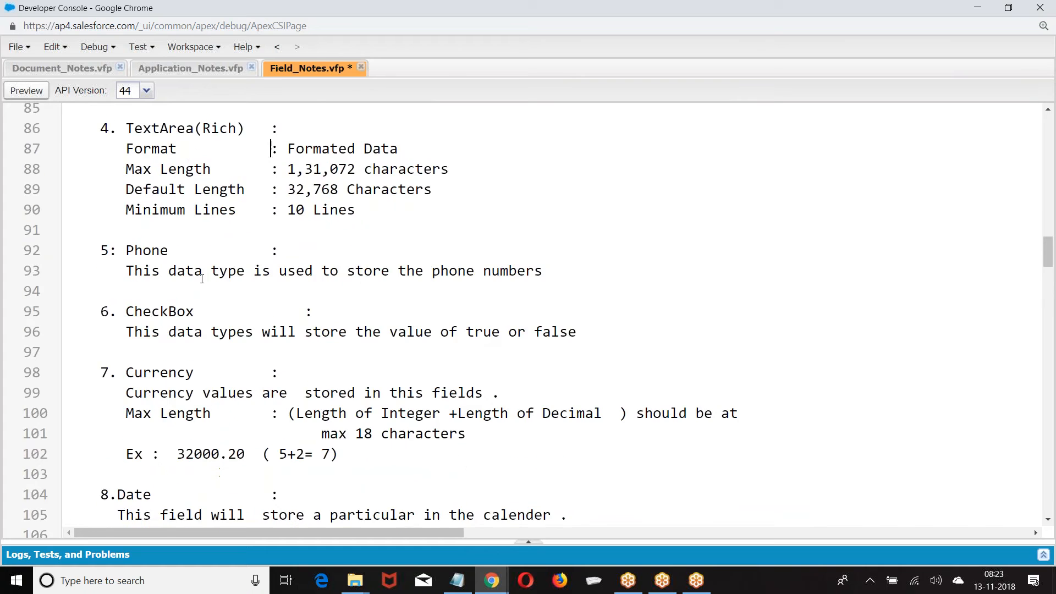
scroll(183, 234, "down", 3)
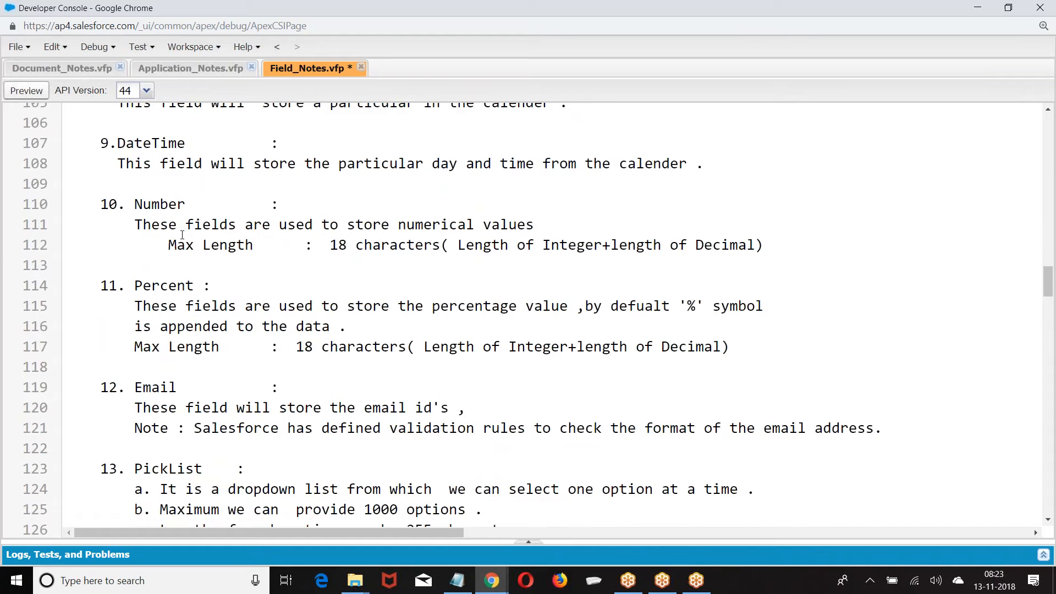
scroll(182, 235, "down", 5)
scroll(146, 210, "up", 1)
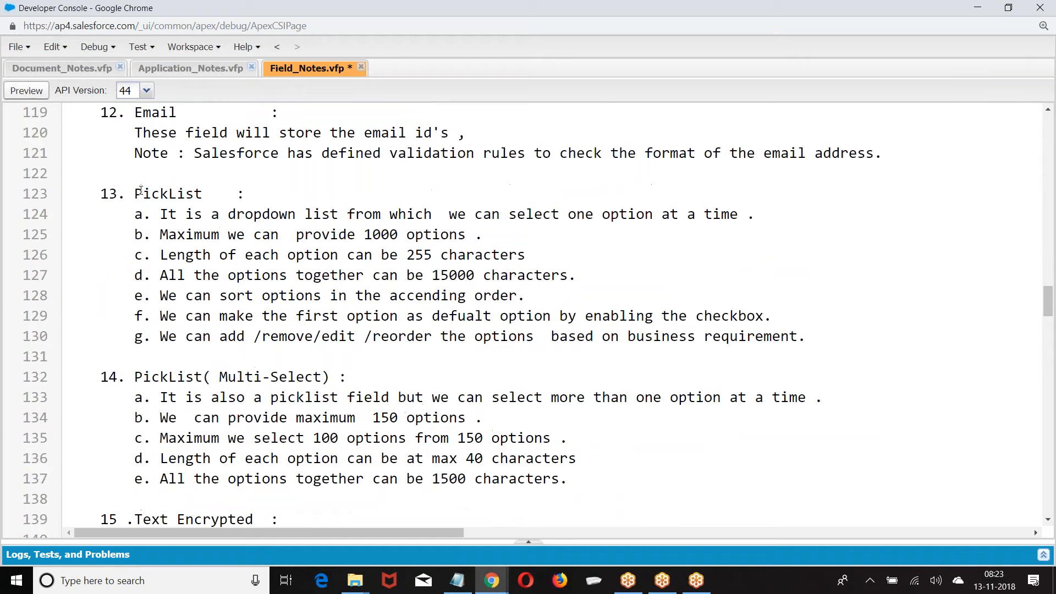
left_click_drag(136, 193, 203, 193)
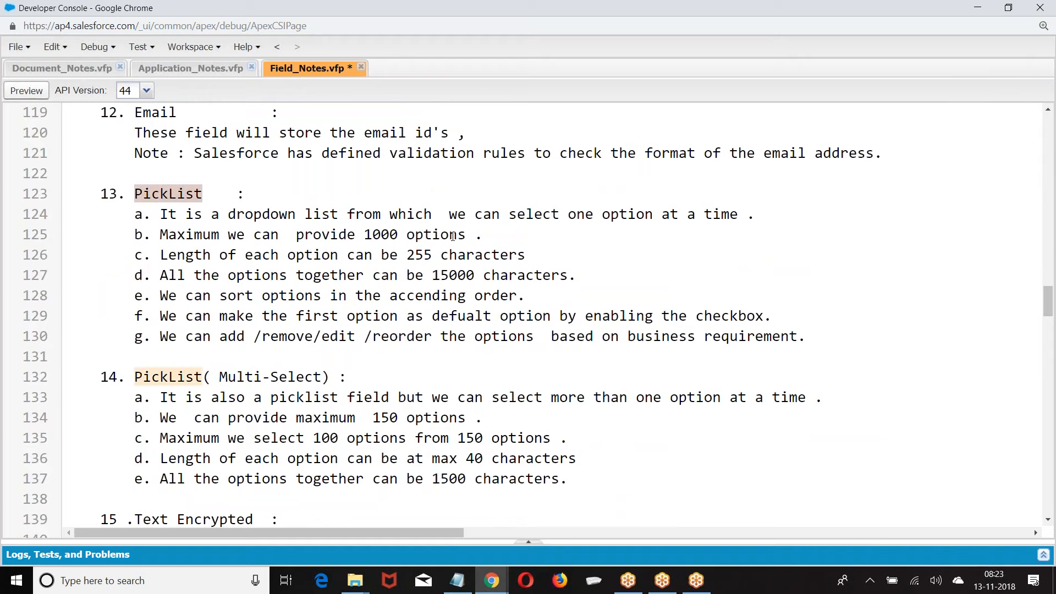
scroll(359, 221, "down", 3)
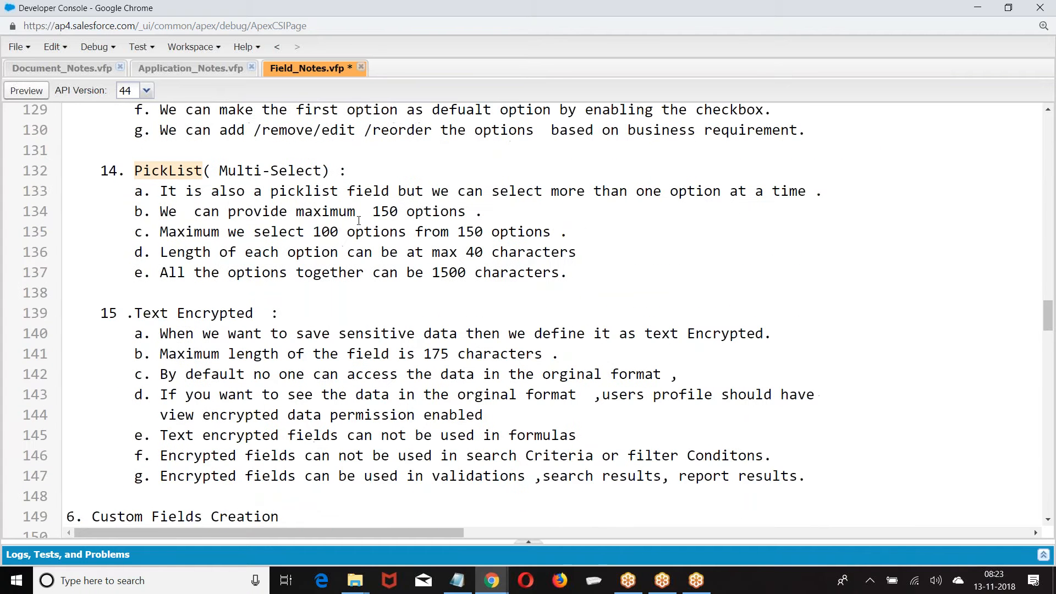
scroll(231, 208, "down", 3)
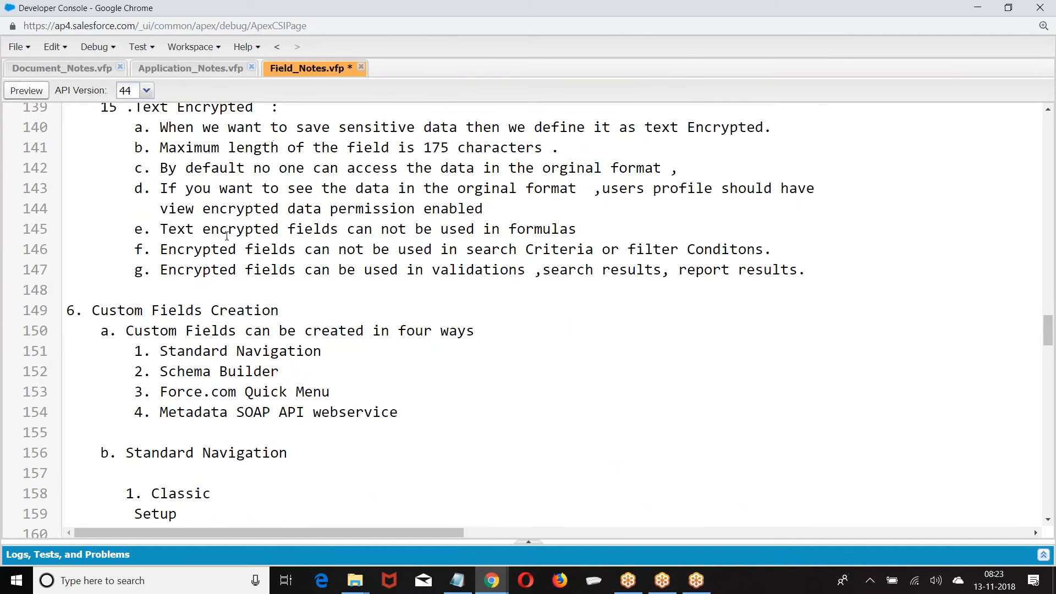
scroll(228, 237, "down", 2)
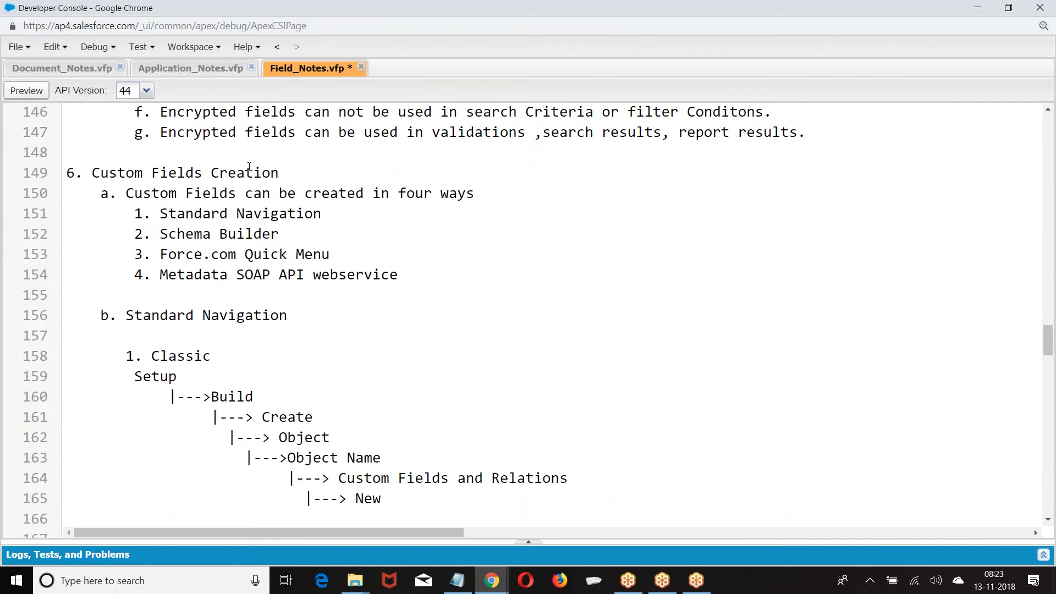
scroll(227, 192, "down", 1)
scroll(166, 158, "up", 1)
left_click_drag(160, 214, 358, 215)
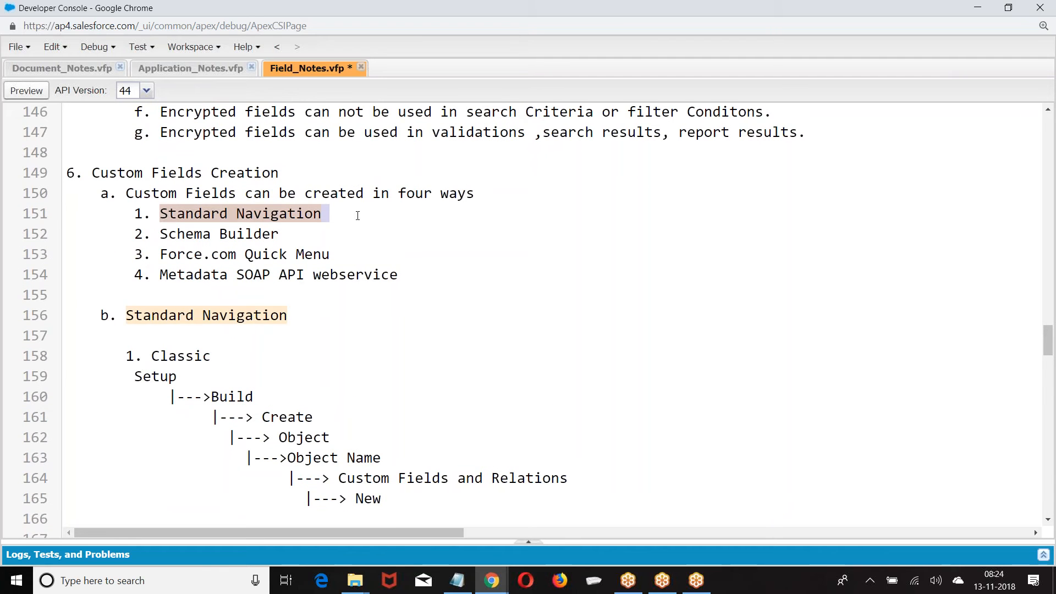
left_click_drag(152, 234, 292, 235)
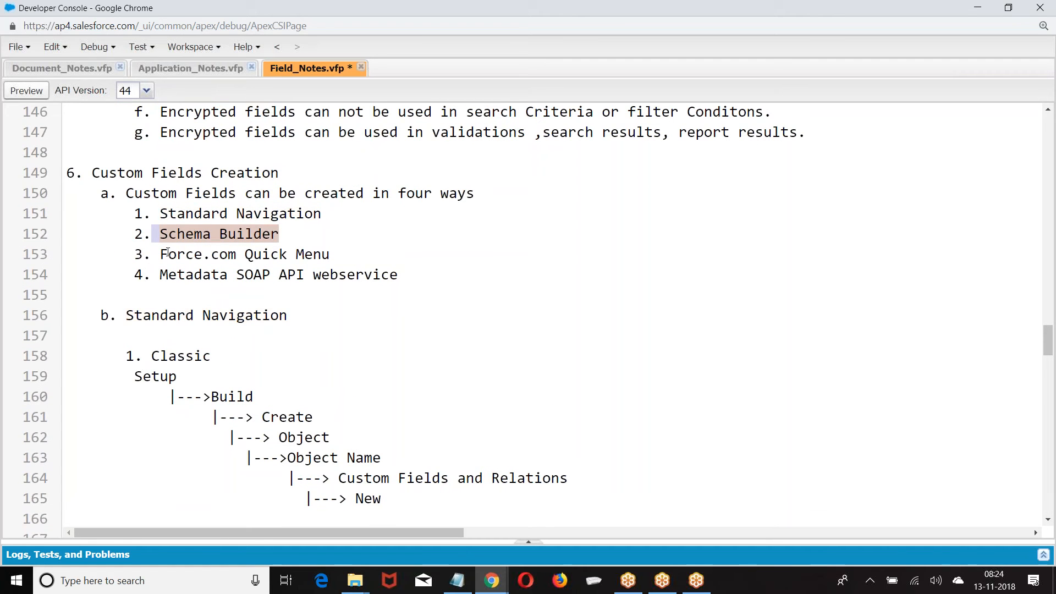
Indent the Setup line under Classic on line 159
scroll(168, 253, "down", 1)
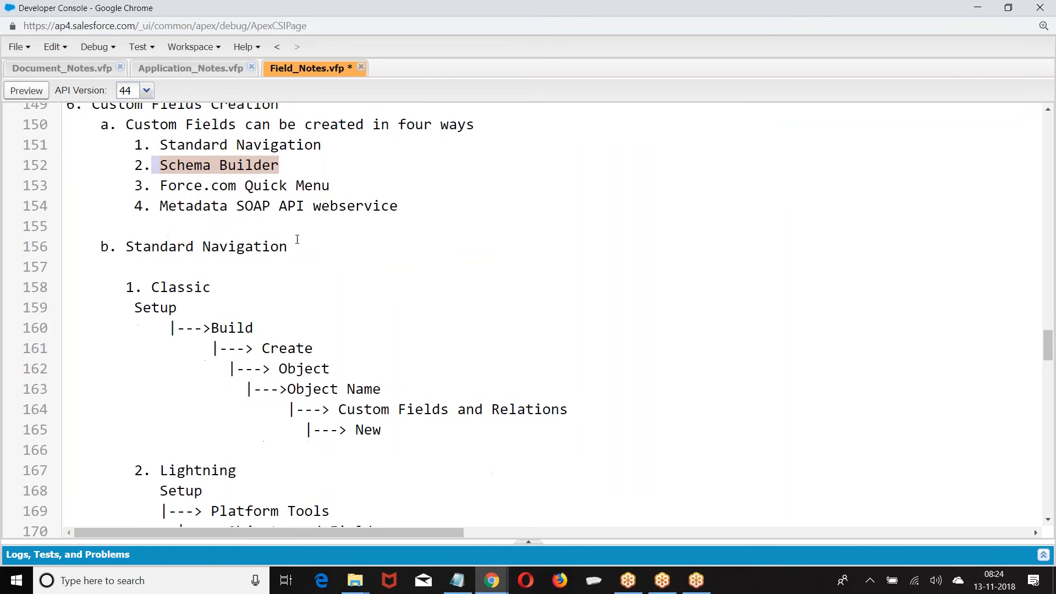
scroll(356, 206, "down", 2)
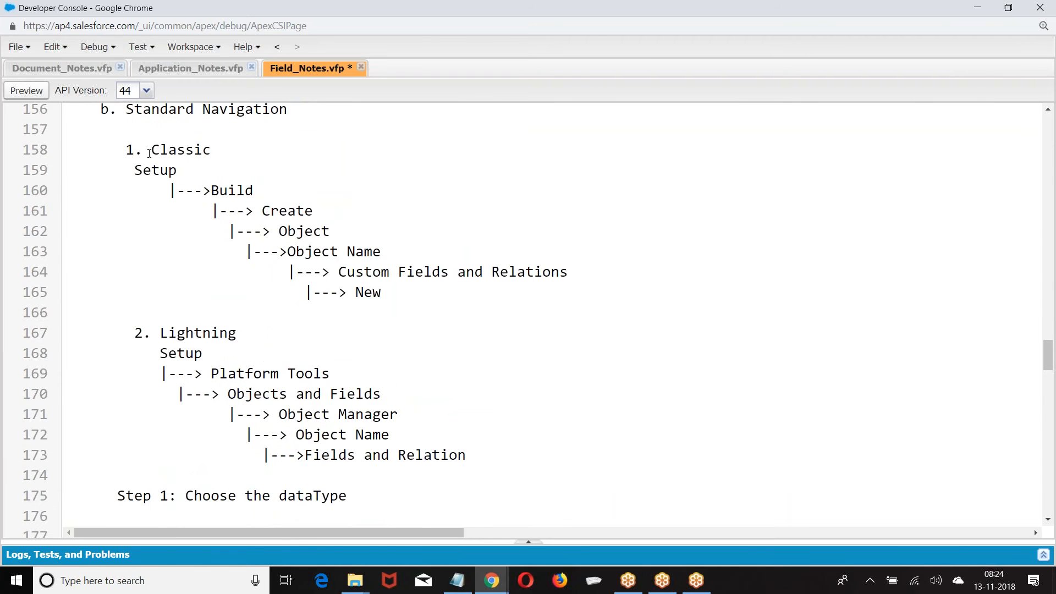
scroll(149, 165, "down", 1)
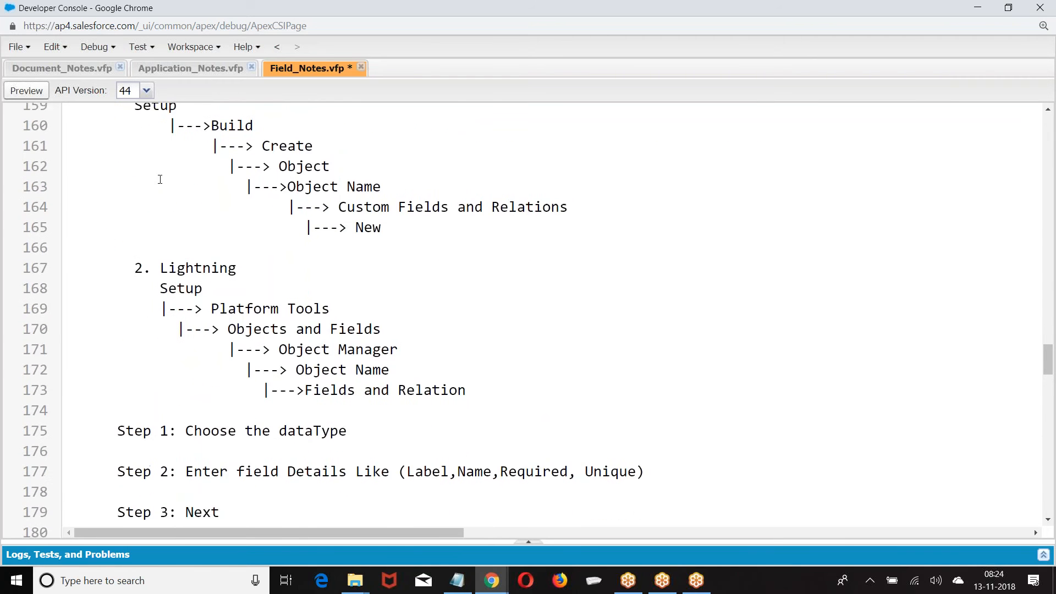
scroll(158, 176, "up", 1)
left_click(134, 170)
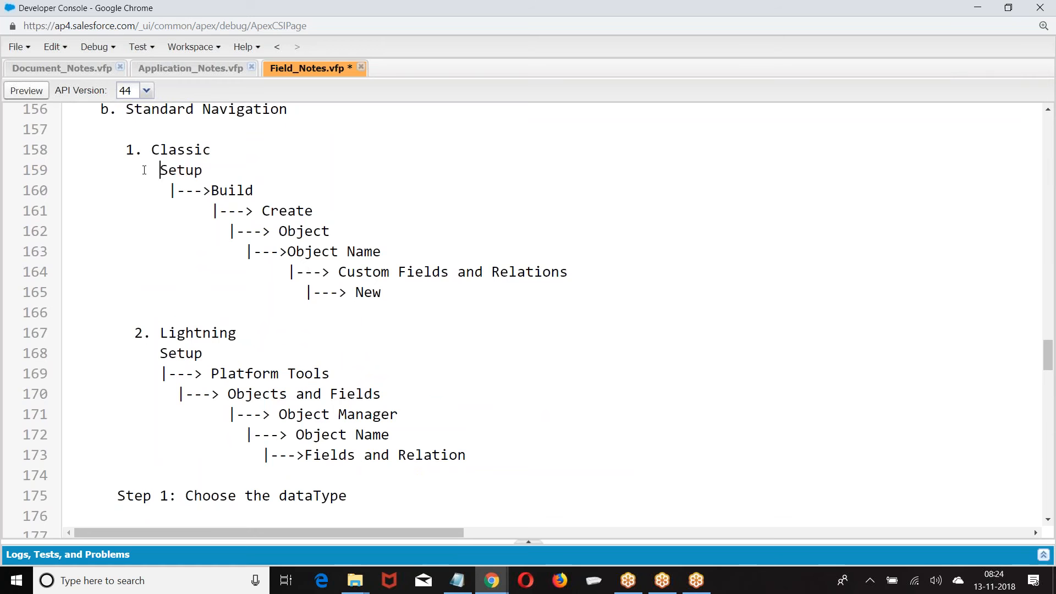
scroll(225, 215, "down", 6)
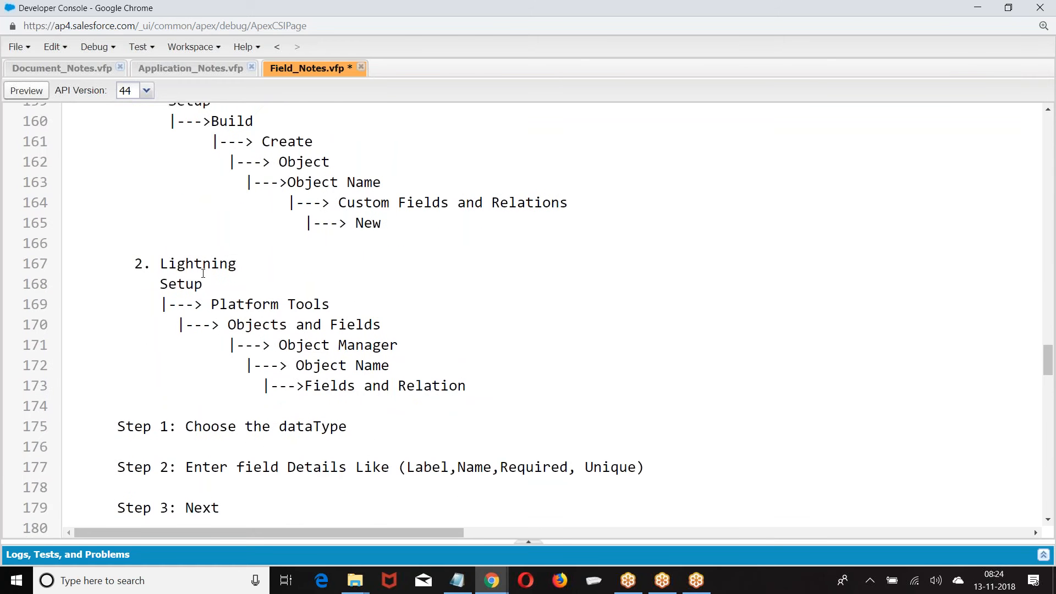
scroll(203, 274, "down", 1)
left_click_drag(101, 149, 231, 157)
Check the notes down to line 275 and save Field_Notes.vfp
scroll(170, 255, "down", 2)
scroll(175, 253, "down", 3)
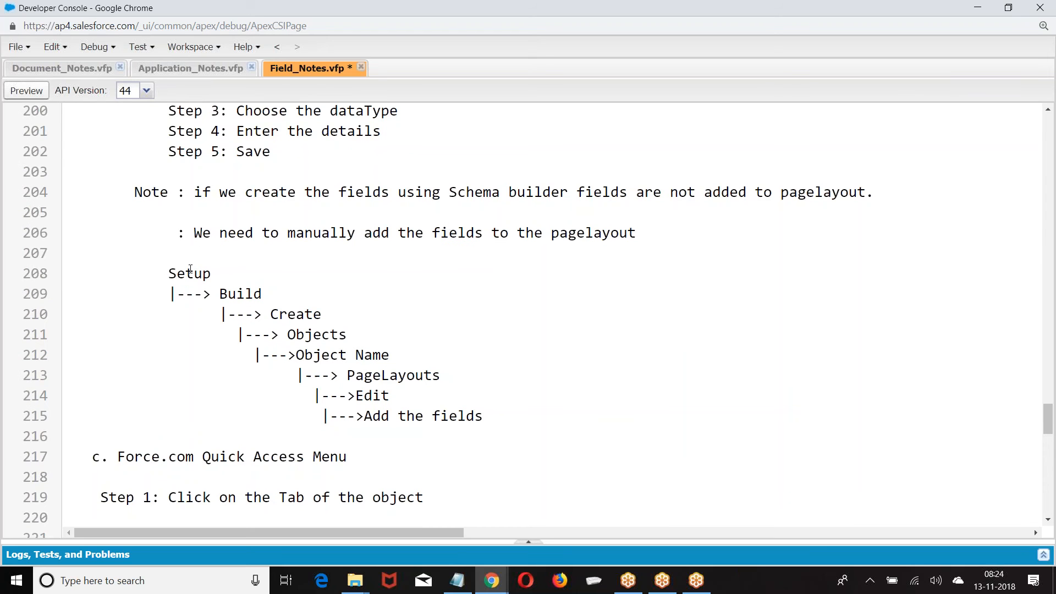
scroll(279, 352, "down", 10)
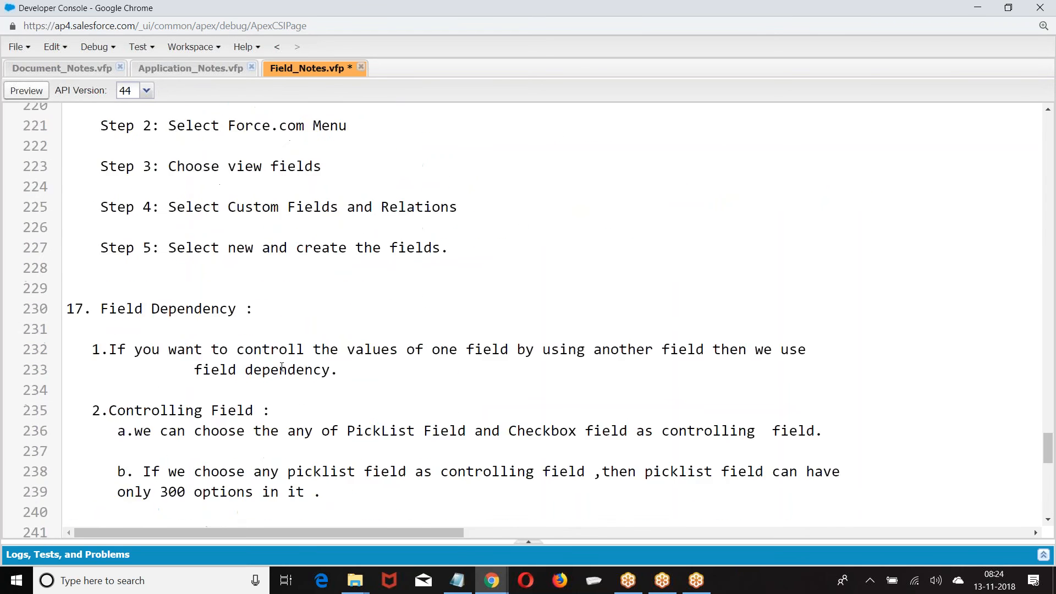
scroll(279, 363, "up", 3)
scroll(236, 348, "down", 10)
scroll(234, 346, "down", 1)
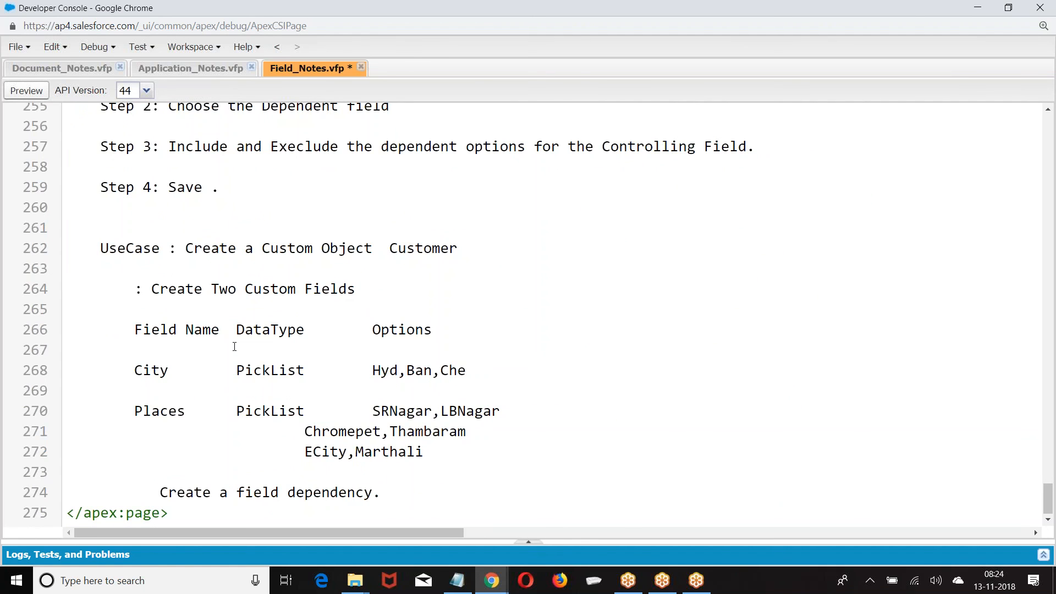
key("ctrl+s")
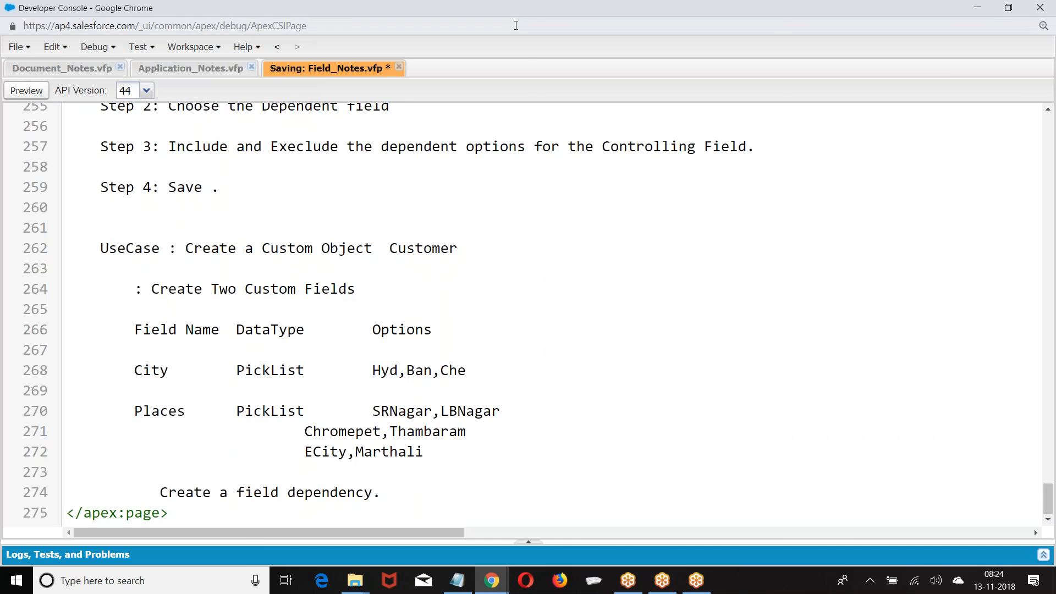